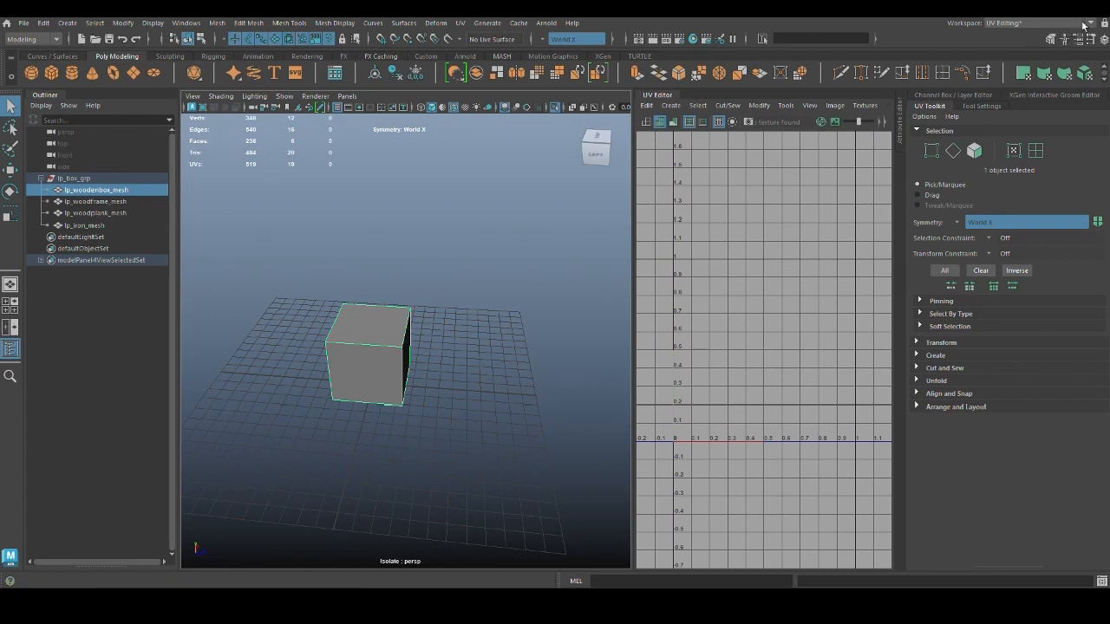
left_click(1087, 24)
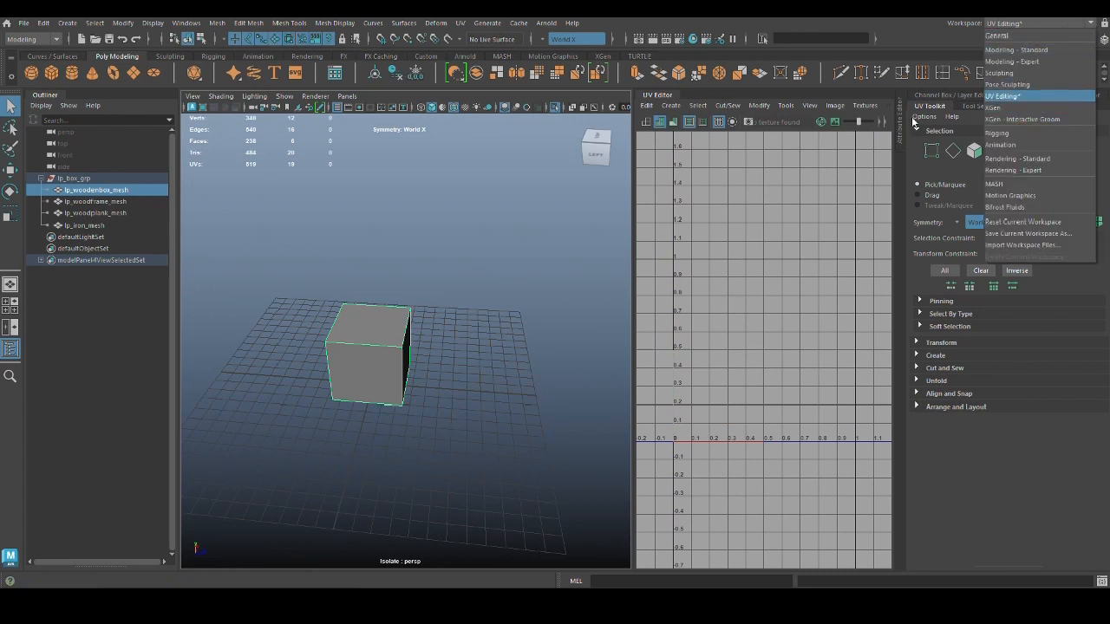
left_click(513, 338)
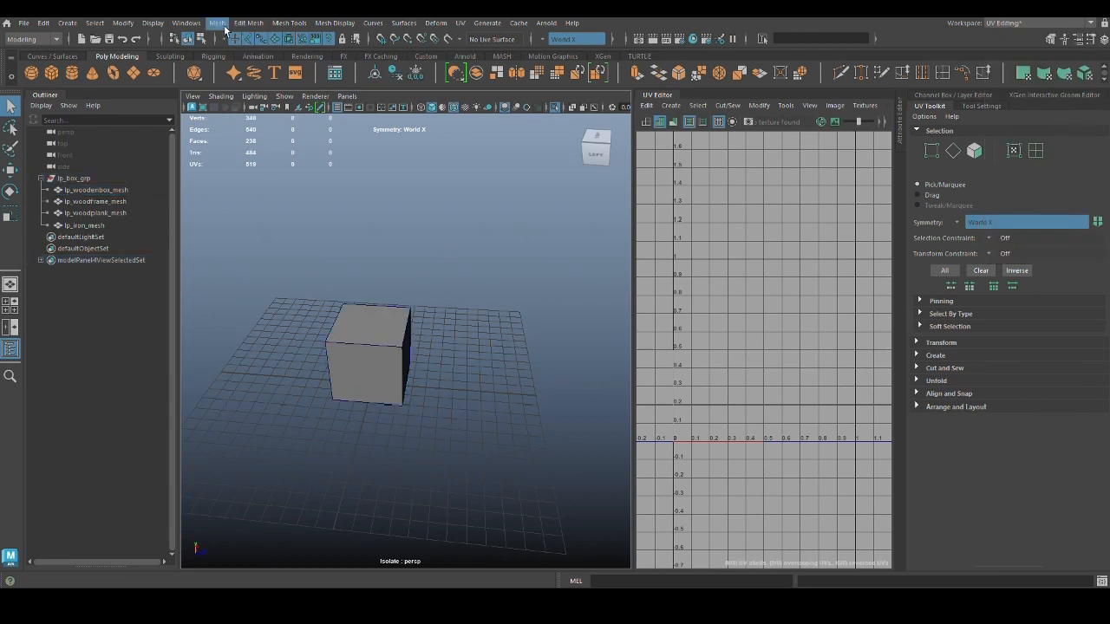
left_click(191, 24)
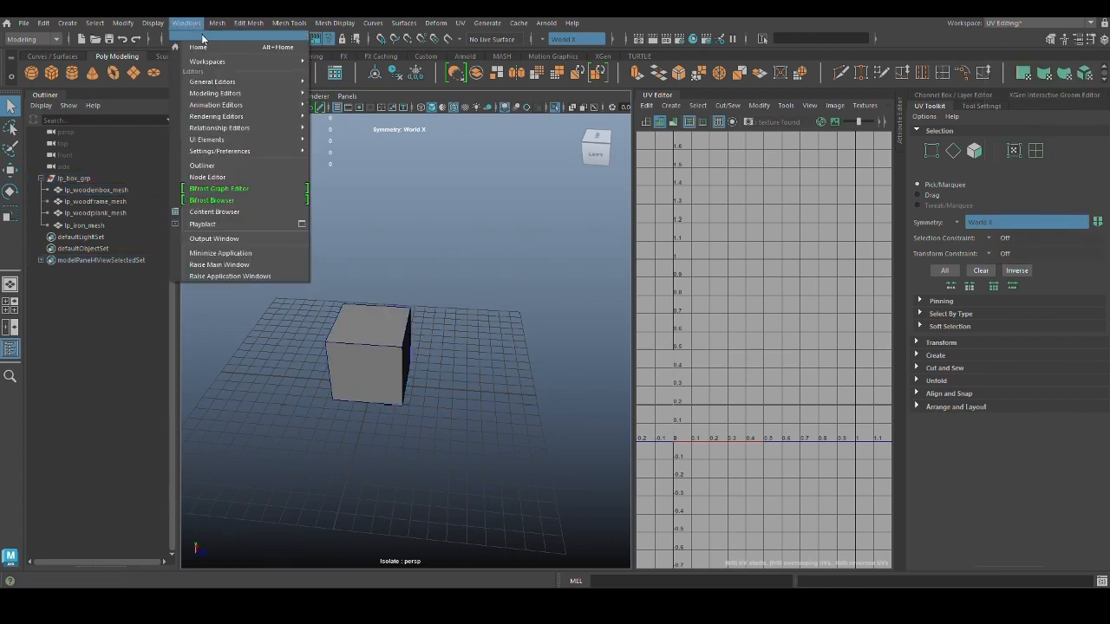
left_click(540, 355)
Step: Select the wooden box mesh and apply automatic UV mapping to it
left_click_drag(490, 329, 515, 335, "alt")
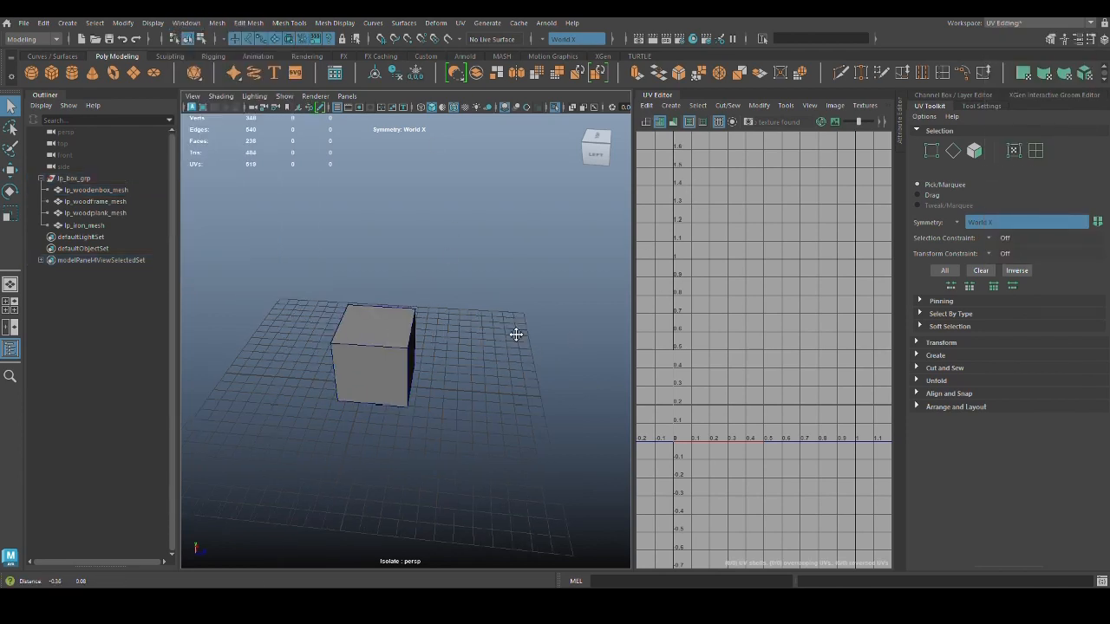
scroll(512, 345, "up", 4)
left_click(405, 356)
left_click_drag(515, 419, 492, 417, "alt")
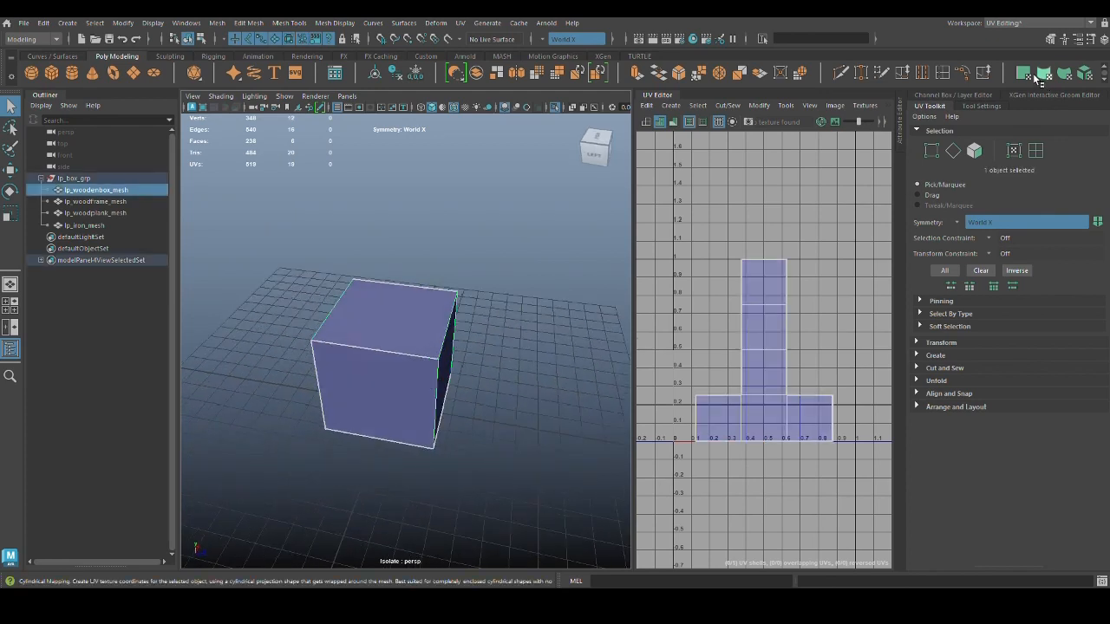
left_click(1084, 76)
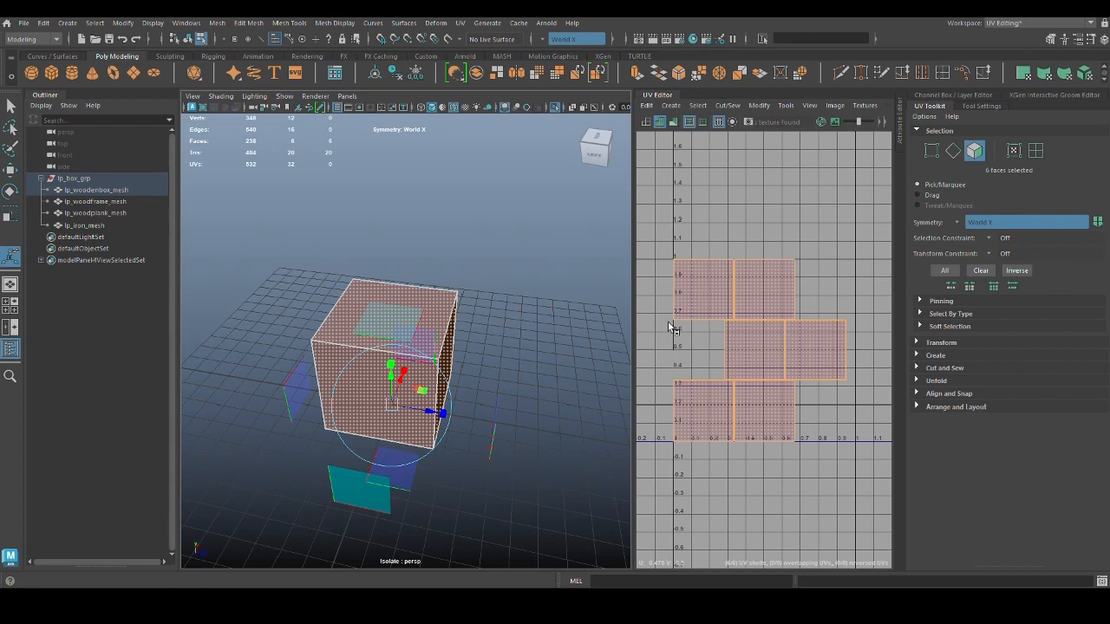
left_click(829, 434)
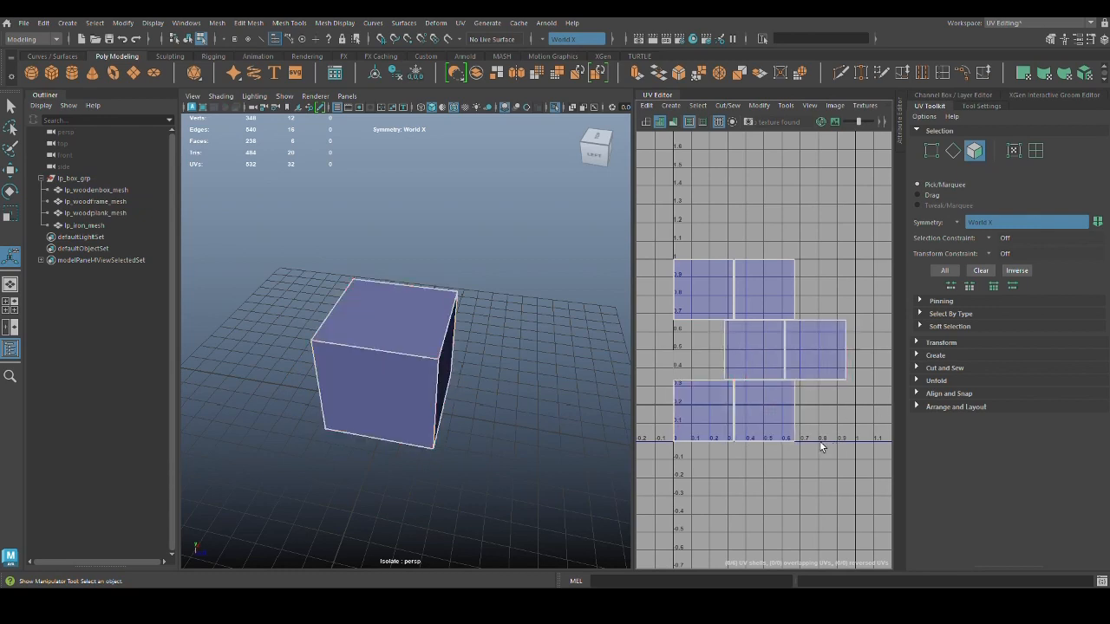
Step: Move the middle pair of box UV shells sideways to line up with the pairs above and below
key("w")
mouse_move(770, 346)
left_mouse_down()
mouse_move(804, 351)
mouse_move(786, 350)
left_mouse_up()
left_click(812, 471)
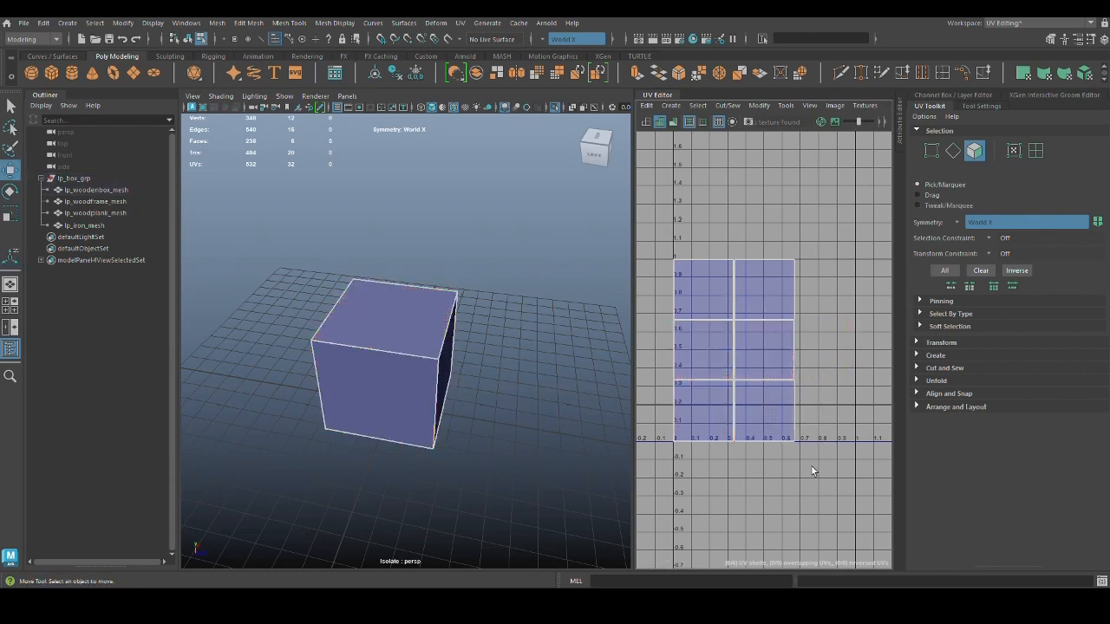
Step: Scale all the box UV shells down to about 0.7 units tall and place them in the upper-left corner of the 0–1 UV tile
scroll(813, 471, "down", 3)
left_click_drag(858, 303, 780, 469)
key("ctrl+z")
scroll(786, 371, "up", 3)
left_click_drag(760, 359, 774, 377)
left_click(808, 469)
scroll(810, 476, "down", 3)
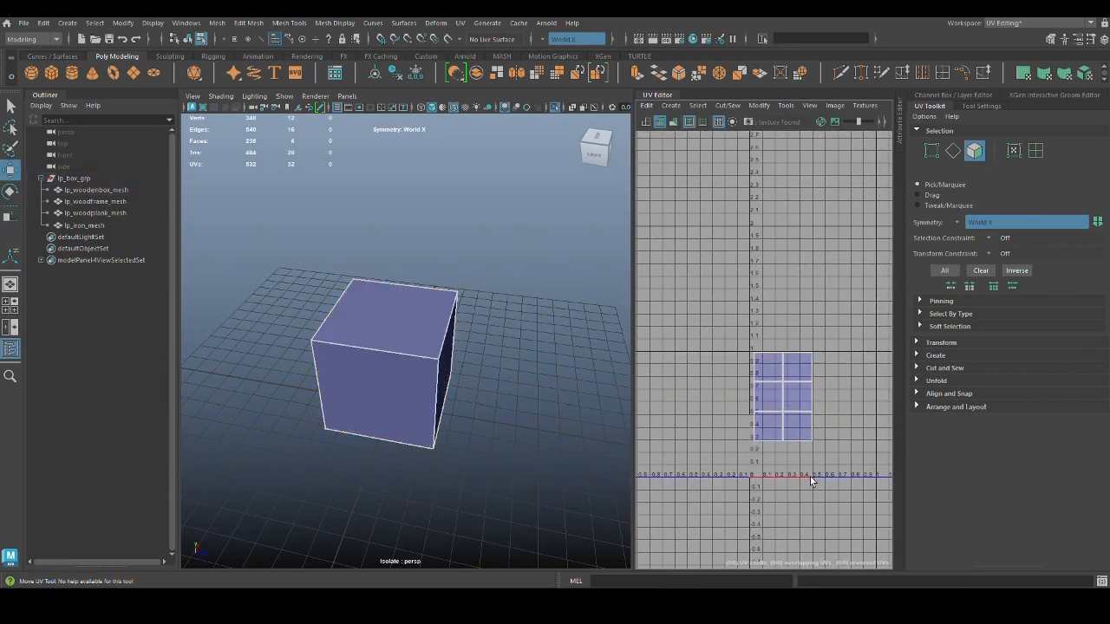
middle_click_drag(810, 476, 777, 452, "alt")
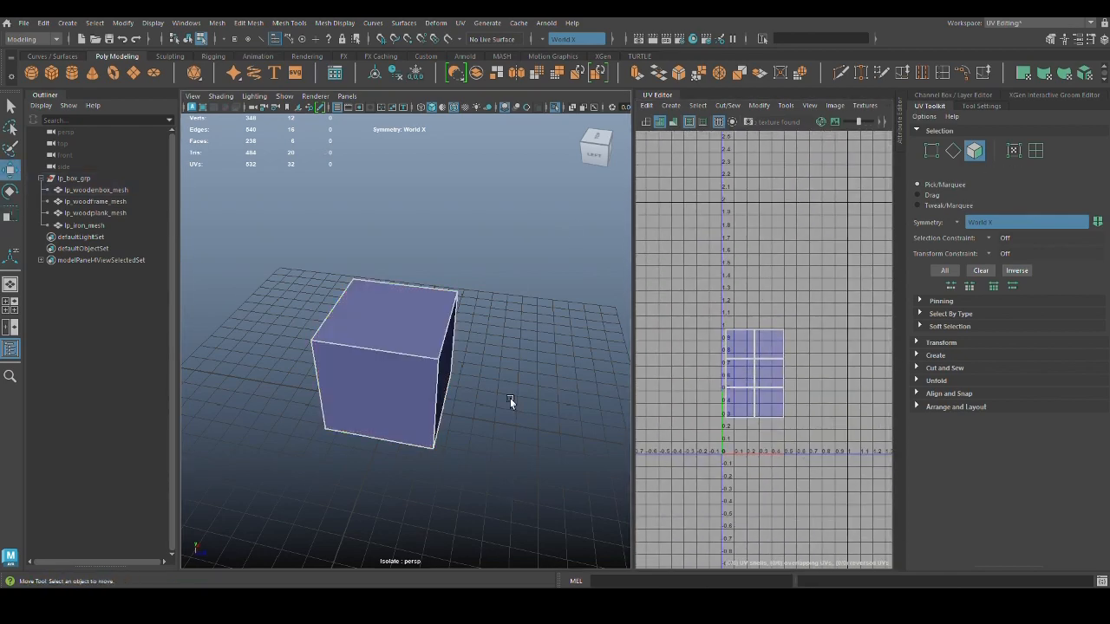
Step: Return to object mode, clear the selection and turn off isolation so the whole crate is displayed
key("q")
key("F8")
left_click(489, 189)
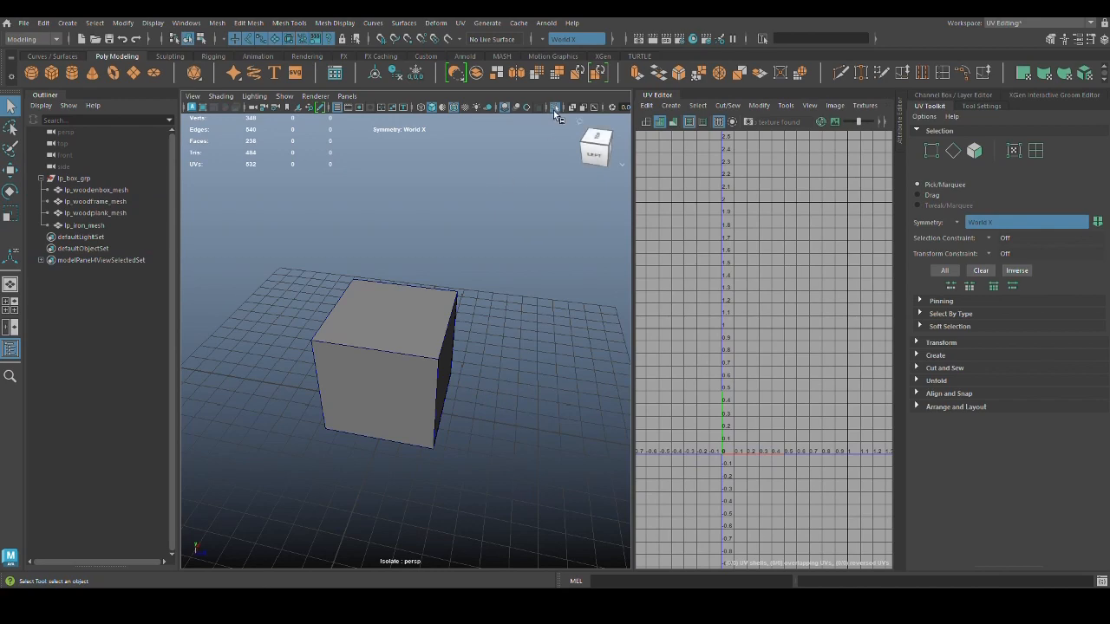
key("ctrl+1")
left_click_drag(496, 339, 488, 364, "alt")
Step: Isolate the wood frame mesh and apply automatic UV mapping to it
left_click(455, 381)
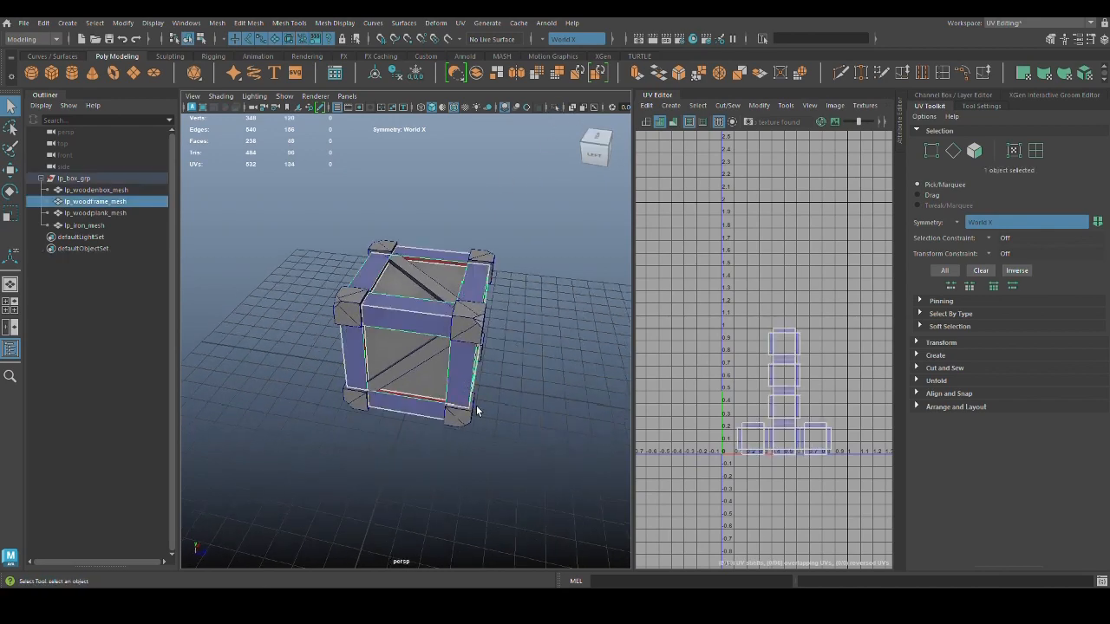
left_click_drag(477, 411, 508, 352, "alt")
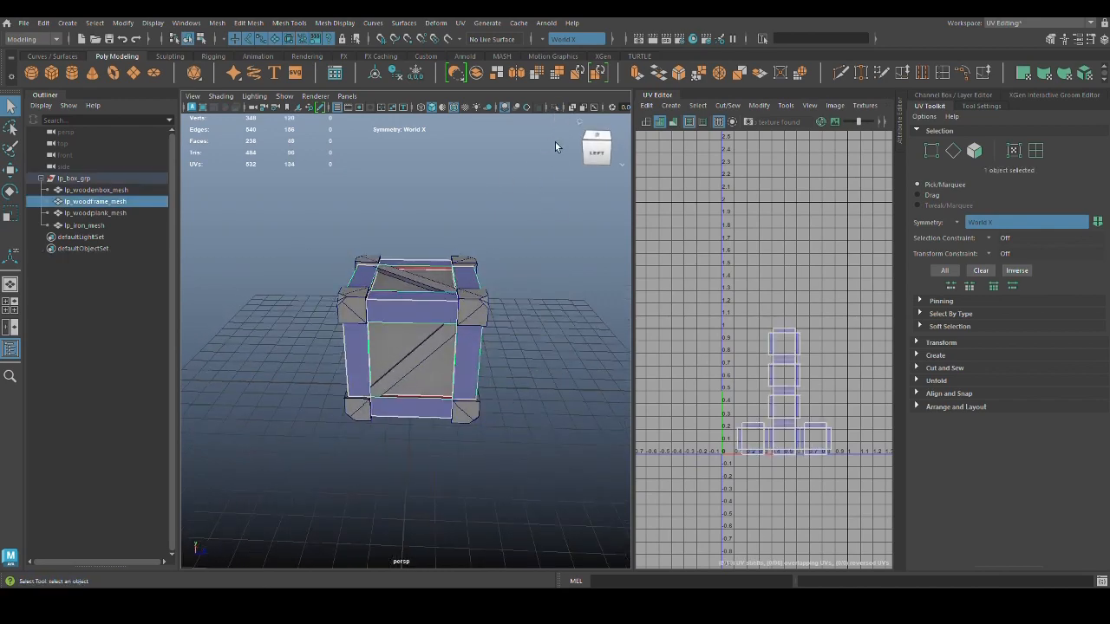
left_click(555, 106)
left_click_drag(539, 306, 500, 364, "alt")
left_click(1088, 74)
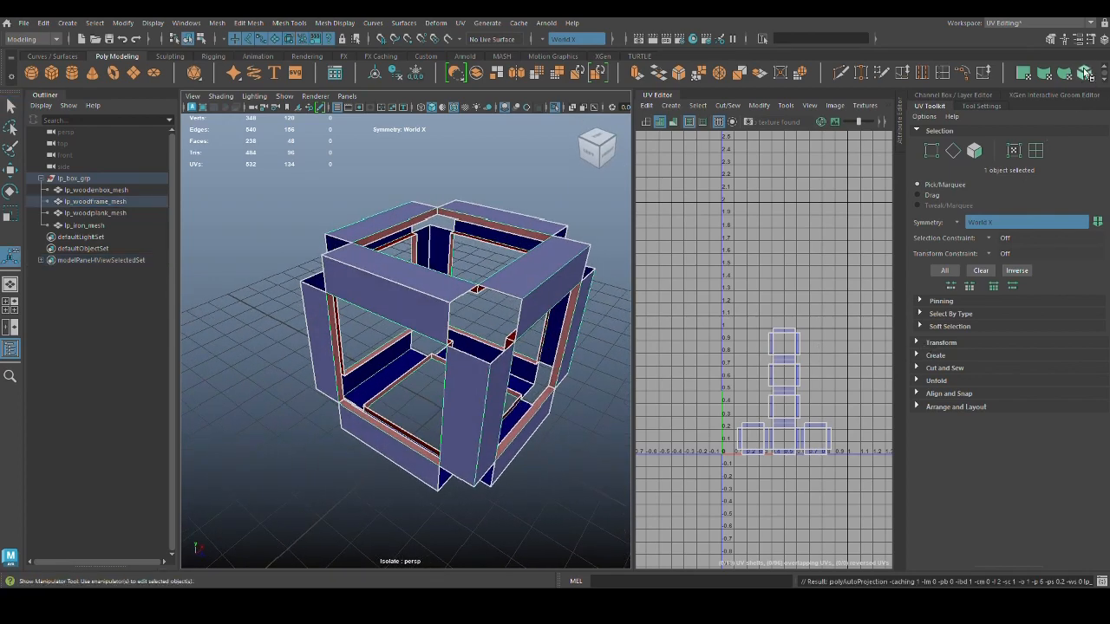
left_click(790, 493)
Step: Select the frame UV shells in the middle row and shift them horizontally to line up with the other two rows
right_click_drag(849, 344, 686, 270)
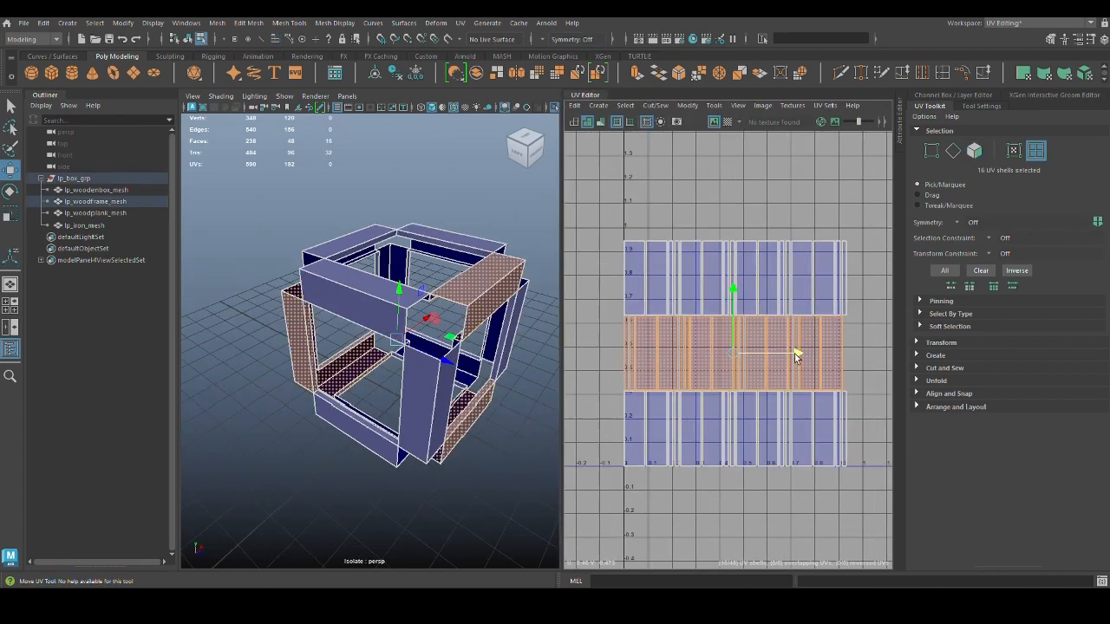
middle_click_drag(734, 310, 727, 245, "alt")
left_click_drag(609, 137, 609, 136)
Step: Scale all the frame UV shells down to about 0.5 units and place them in the lower-right quarter of the 0–1 UV tile
middle_click_drag(765, 378, 809, 461, "alt")
right_click_drag(810, 461, 771, 475, "alt")
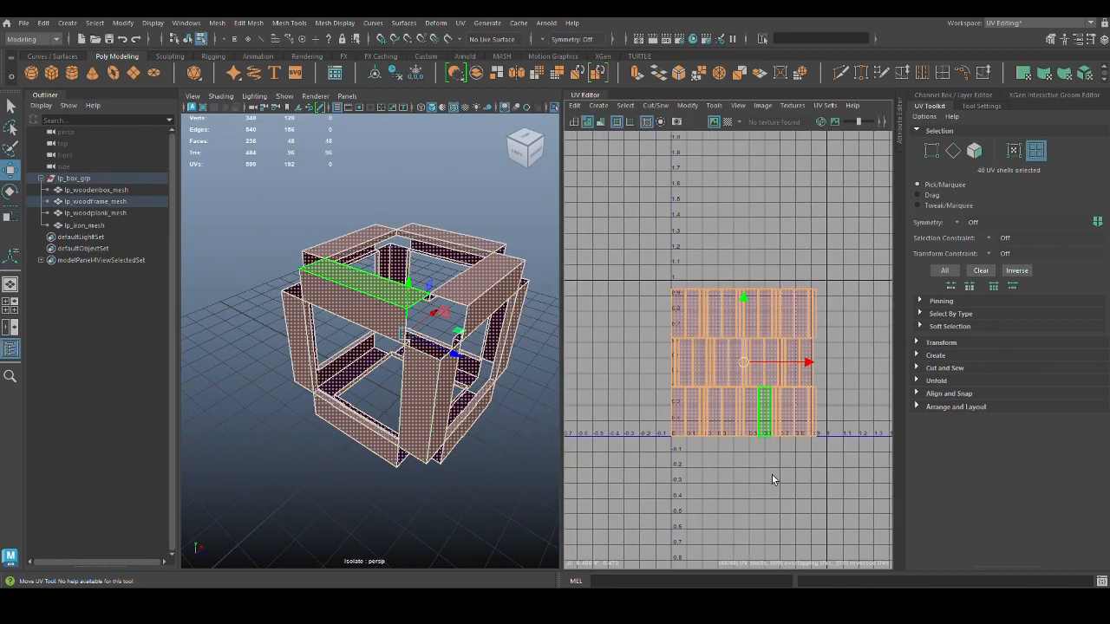
middle_click_drag(772, 474, 738, 449, "alt")
key("r")
left_click_drag(697, 339, 750, 364)
key("w")
left_click(616, 429)
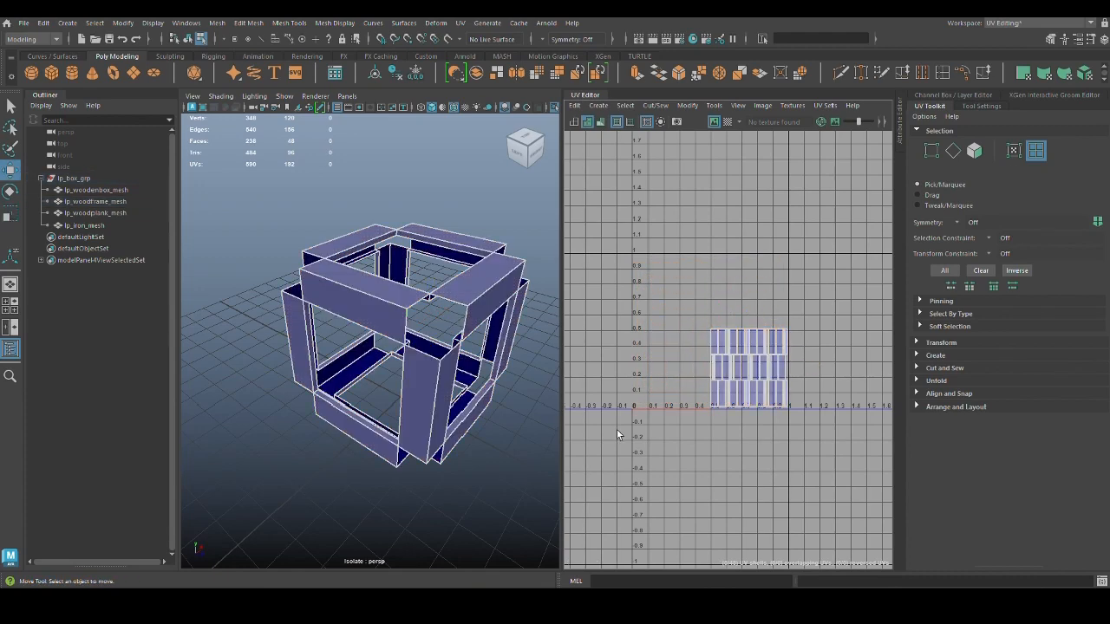
Step: Show the whole crate again and apply automatic UV mapping to the diagonal wood planks
key("F8")
left_click(552, 402)
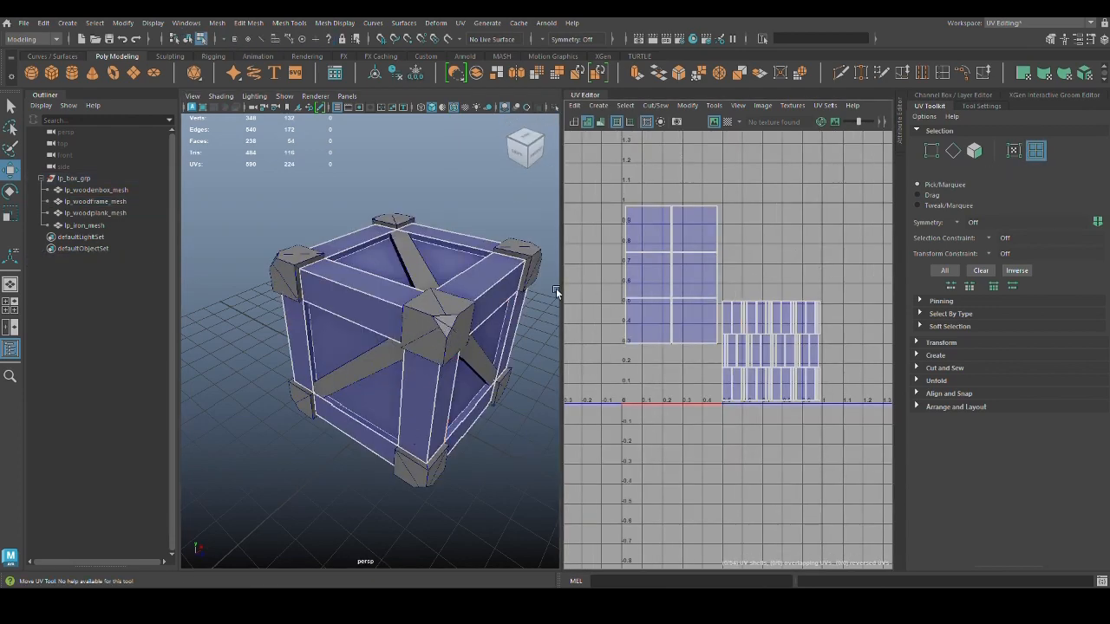
left_click(411, 256)
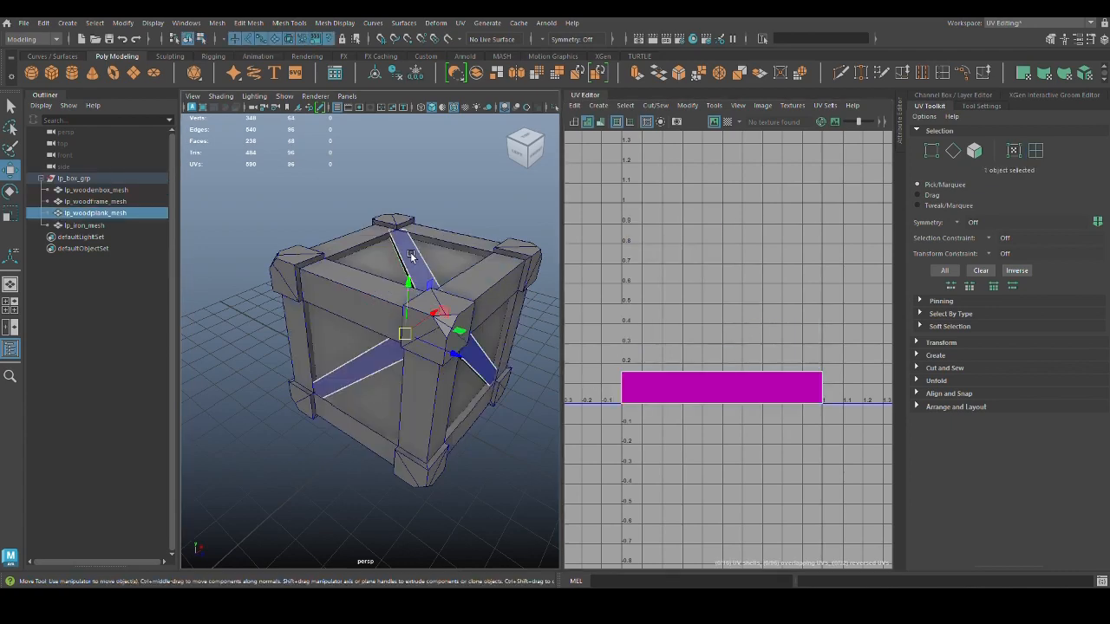
left_click_drag(419, 412, 535, 413, "alt")
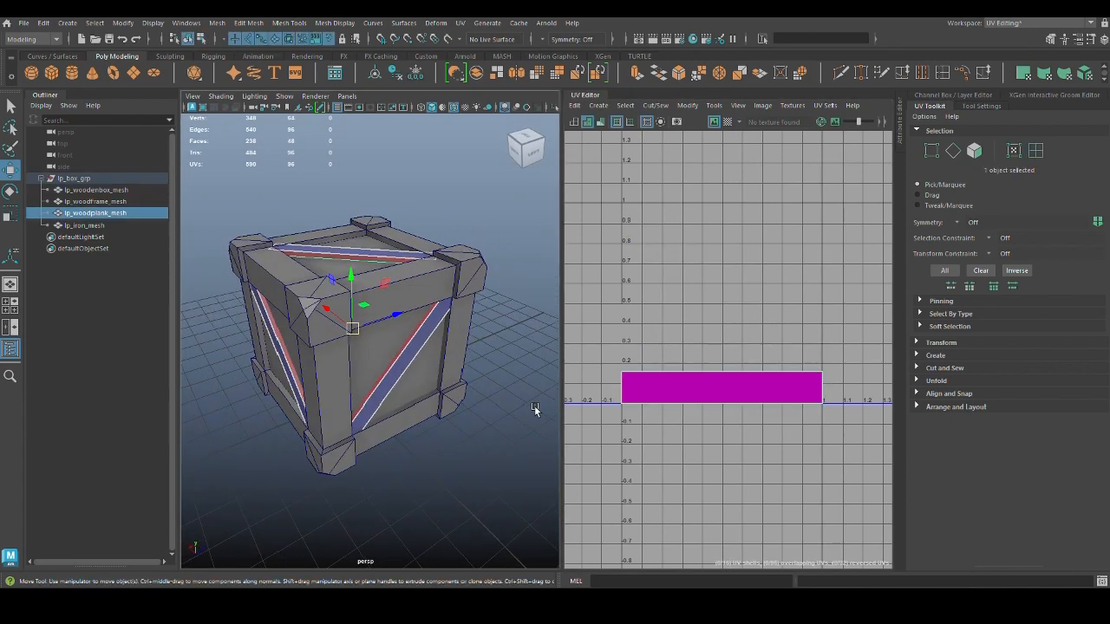
left_click(1084, 75)
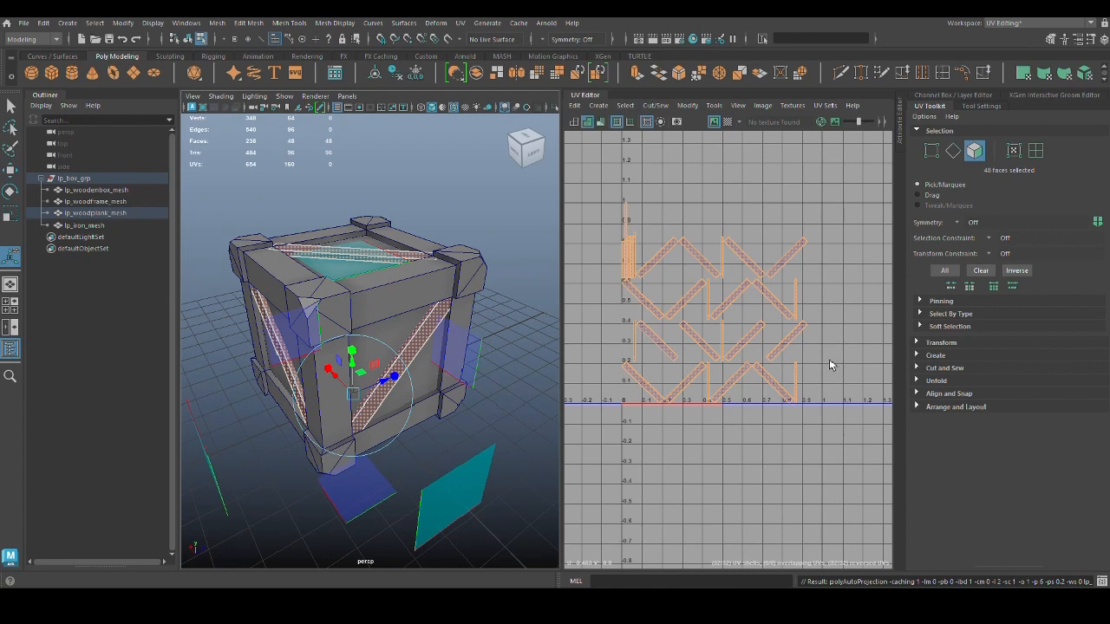
Step: Select all the plank UV shells and pack them with the Layout command
right_click_drag(829, 365, 823, 281)
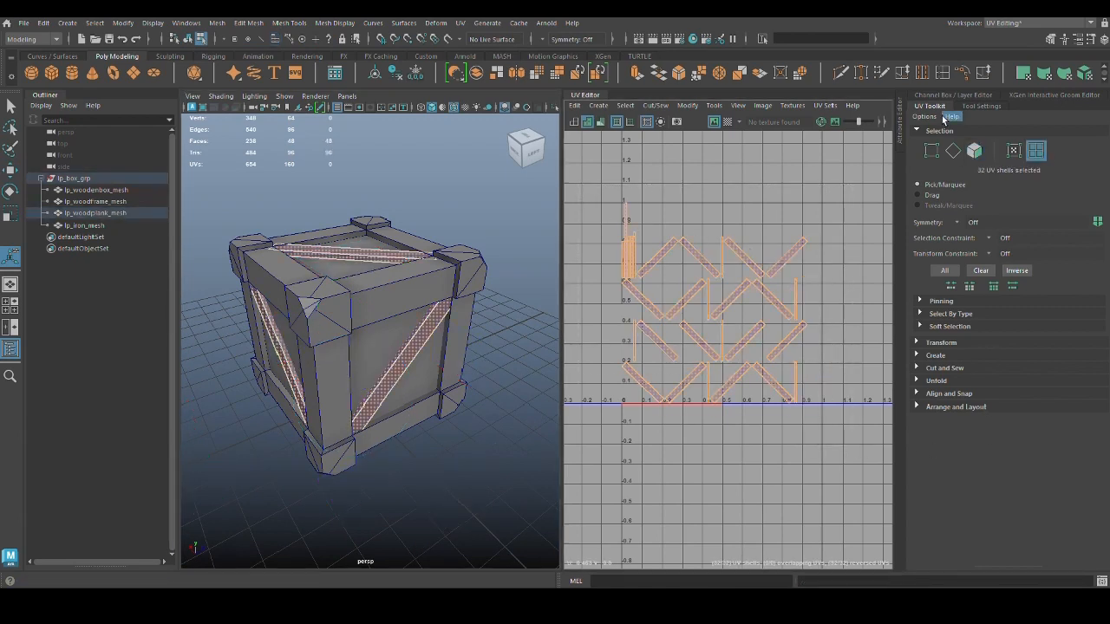
left_click(966, 408)
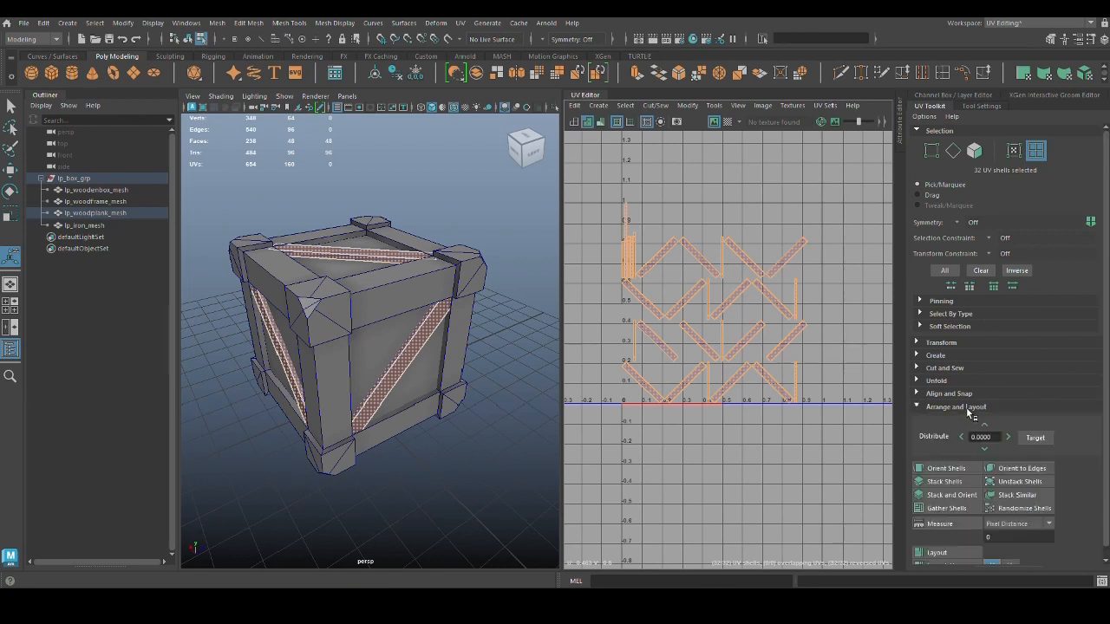
scroll(1017, 430, "down", 1)
left_click(963, 541)
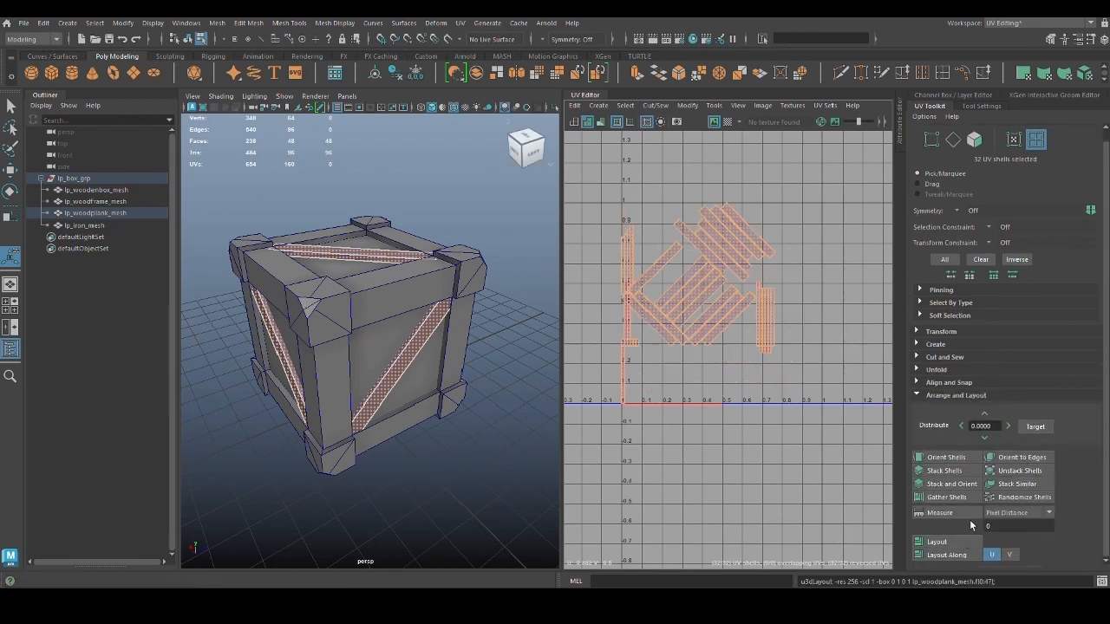
Step: Straighten the plank UV shells with Orient Shells and pack them again with Layout
left_click(967, 455)
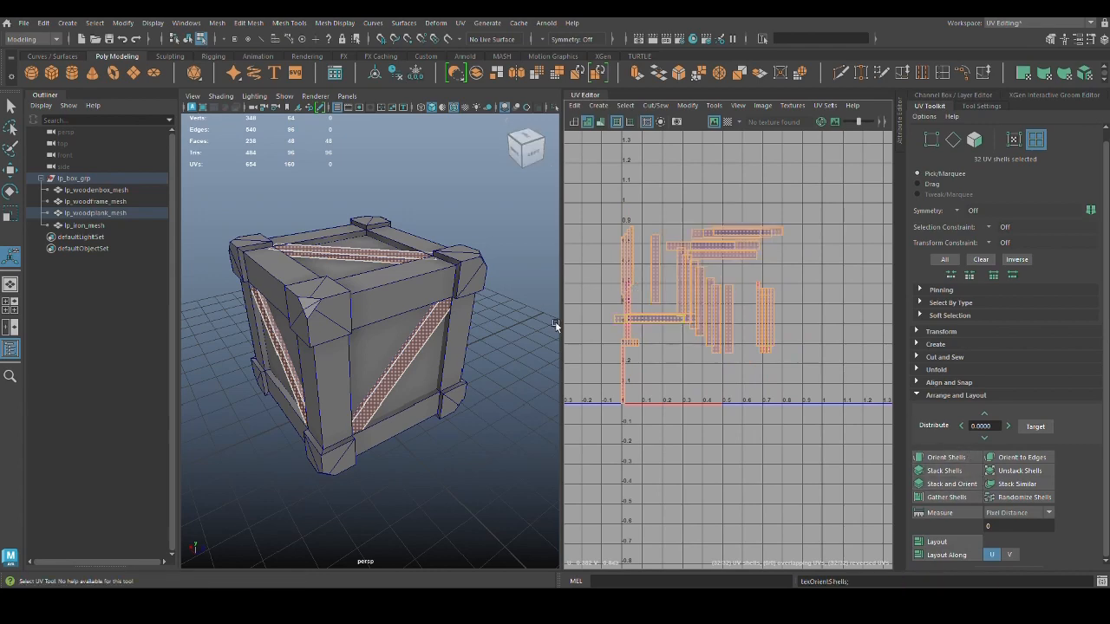
scroll(718, 345, "up", 3)
middle_click_drag(717, 345, 742, 419, "alt")
scroll(772, 429, "down", 1)
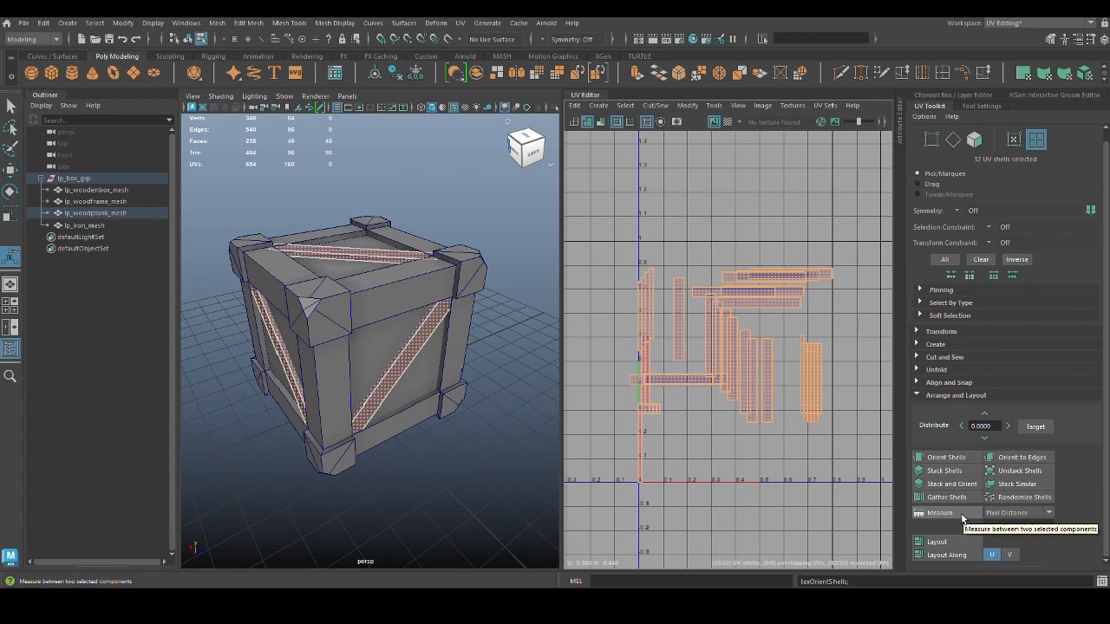
left_click(936, 541)
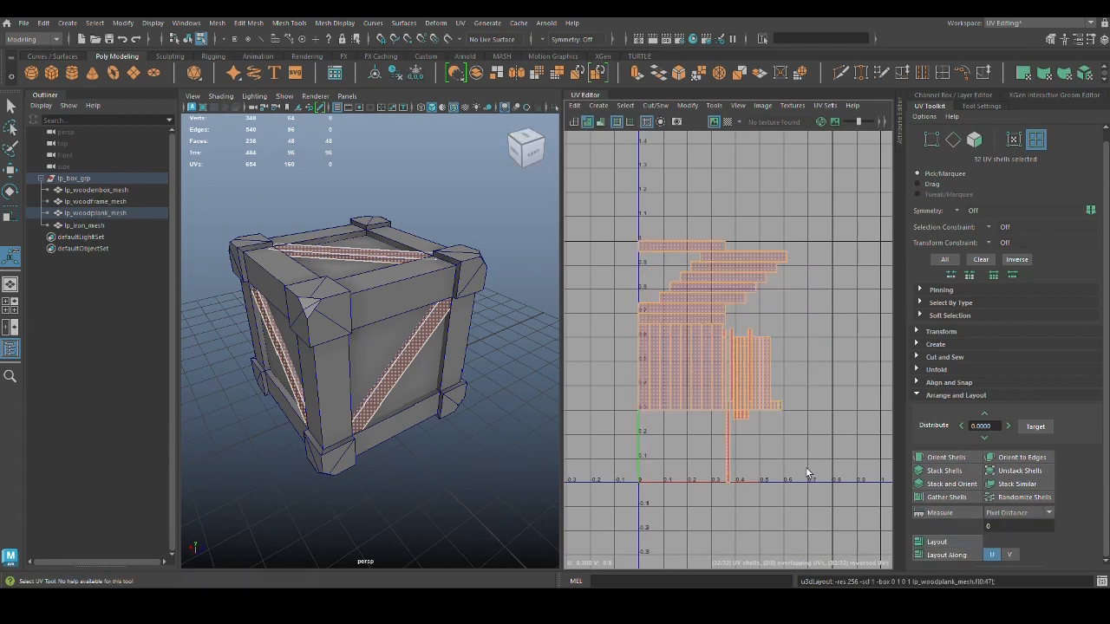
mouse_move(741, 454)
middle_mouse_down("alt")
mouse_move(758, 460)
mouse_move(748, 467)
middle_mouse_up("alt")
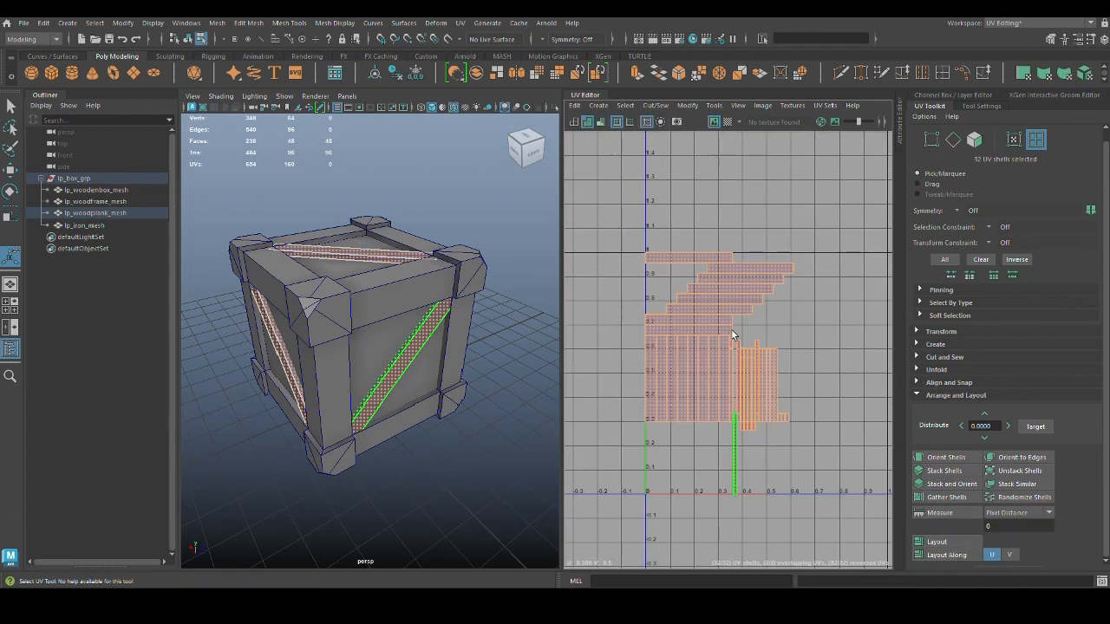
left_click_drag(687, 241, 797, 264)
key("w")
key("ctrl+z")
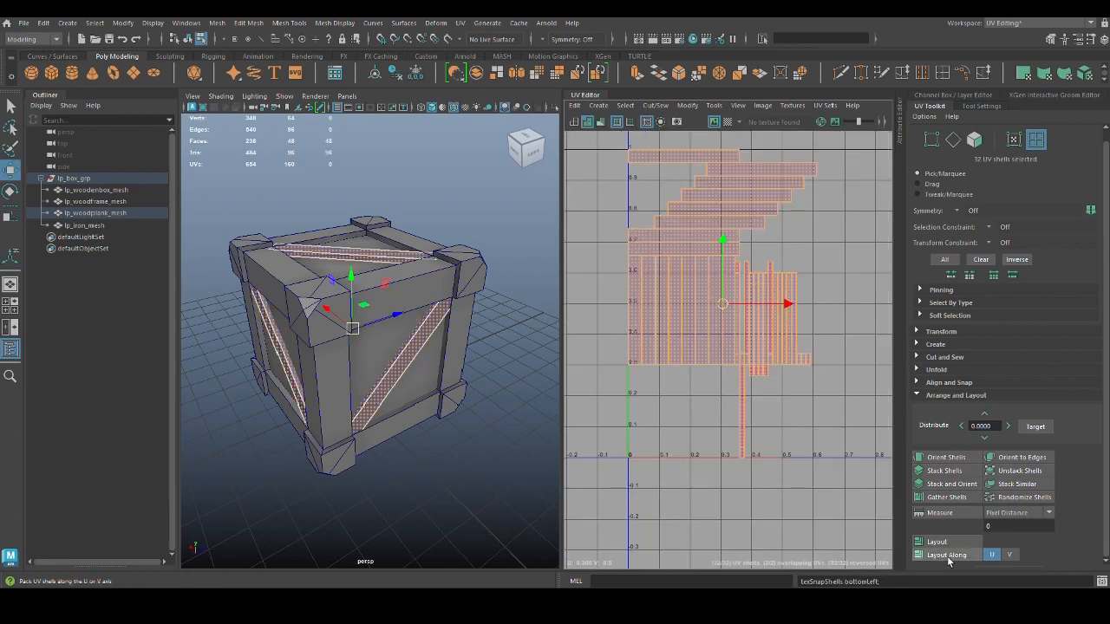
Step: Arrange the plank UV shells with Layout Along in the V direction
left_click(1008, 554)
left_click(945, 555)
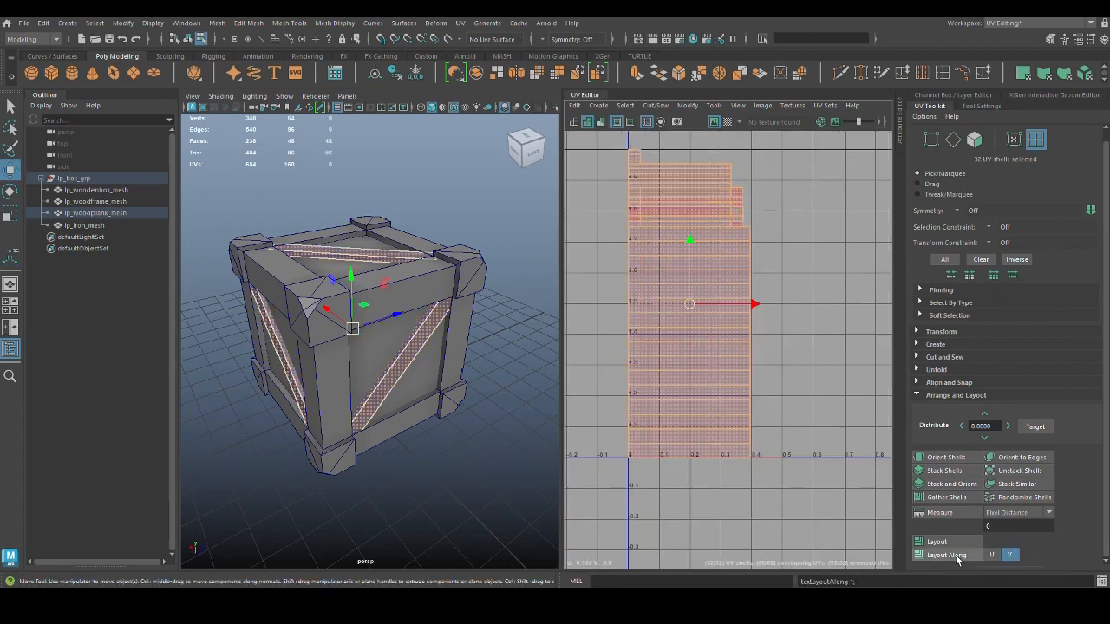
middle_click_drag(795, 420, 838, 452, "alt")
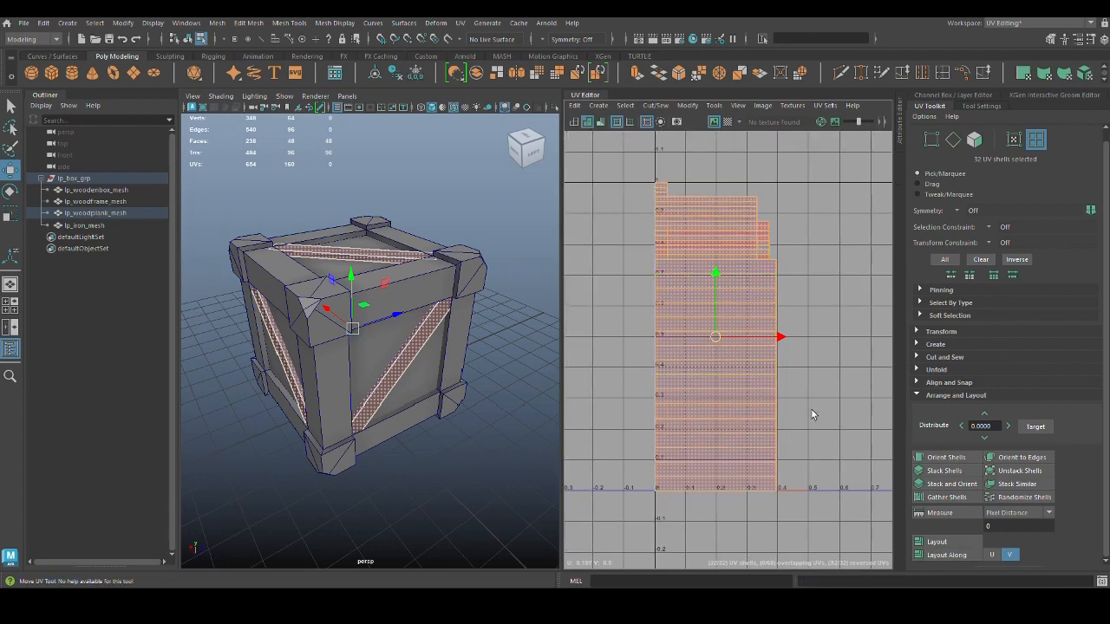
middle_click_drag(811, 409, 806, 384, "alt")
scroll(813, 441, "down", 1)
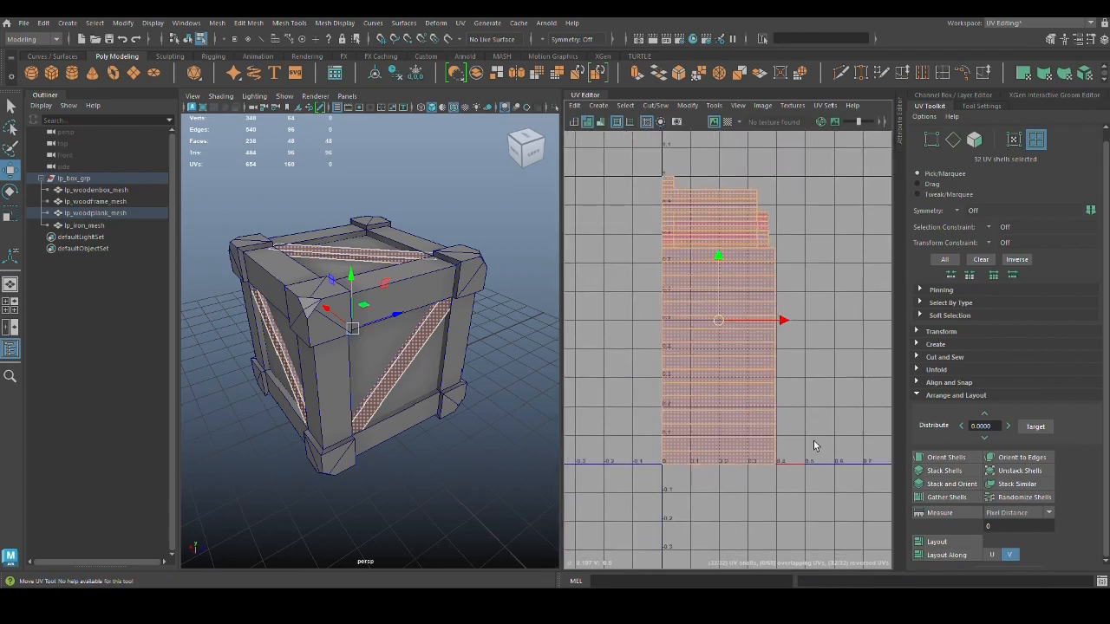
Step: Select all the plank UV shells and move them left along U, just outside the 0–1 tile
left_click(780, 489)
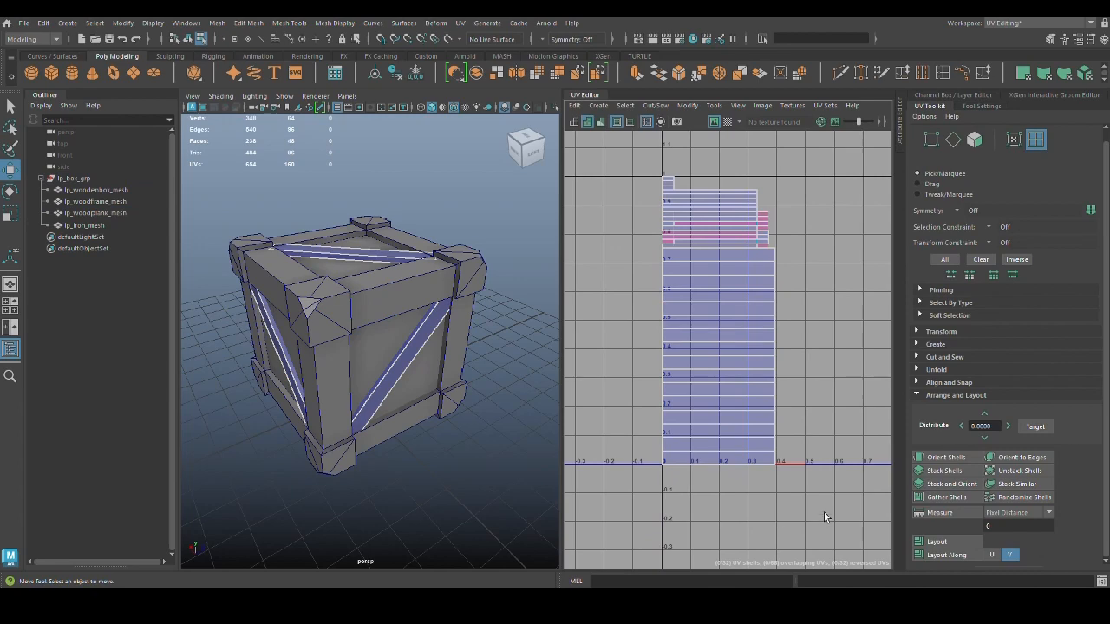
right_click_drag(824, 512, 803, 508, "alt")
middle_click_drag(803, 509, 791, 503, "alt")
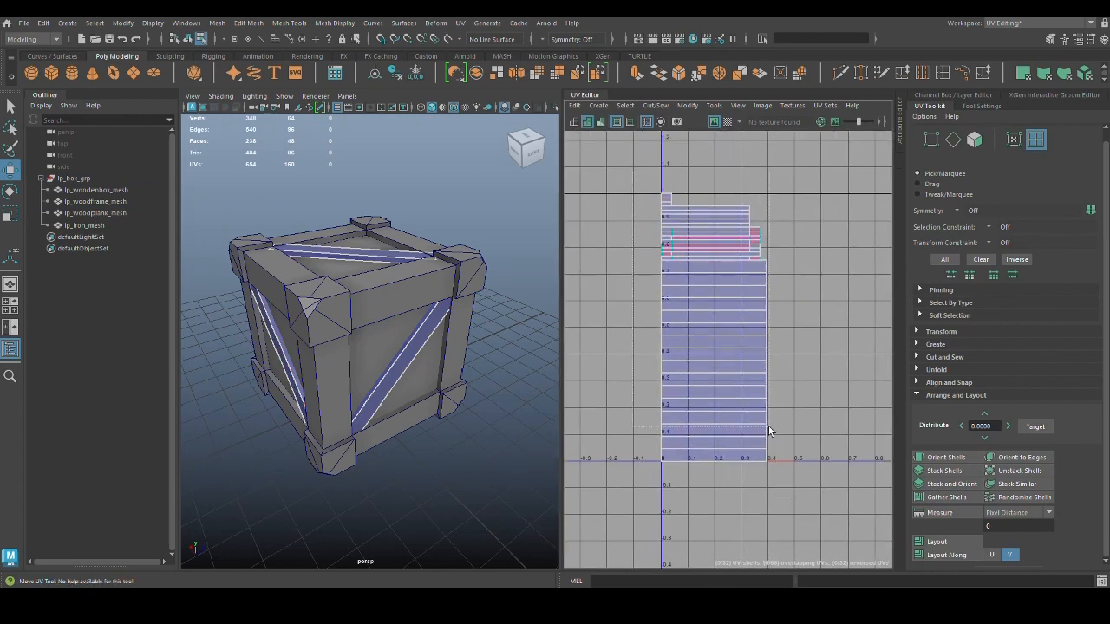
left_click_drag(768, 426, 809, 513)
right_click_drag(807, 407, 766, 433, "alt")
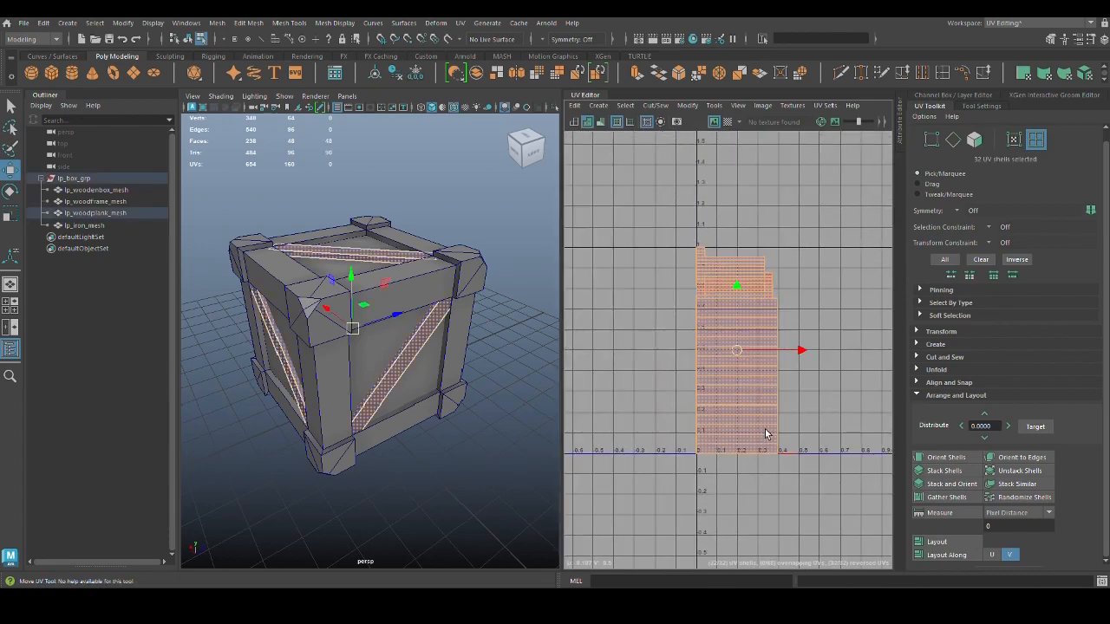
right_click_drag(840, 437, 815, 438, "alt")
middle_click_drag(815, 438, 785, 416, "alt")
right_click_drag(788, 416, 802, 485, "alt")
middle_click_drag(802, 485, 783, 475, "alt")
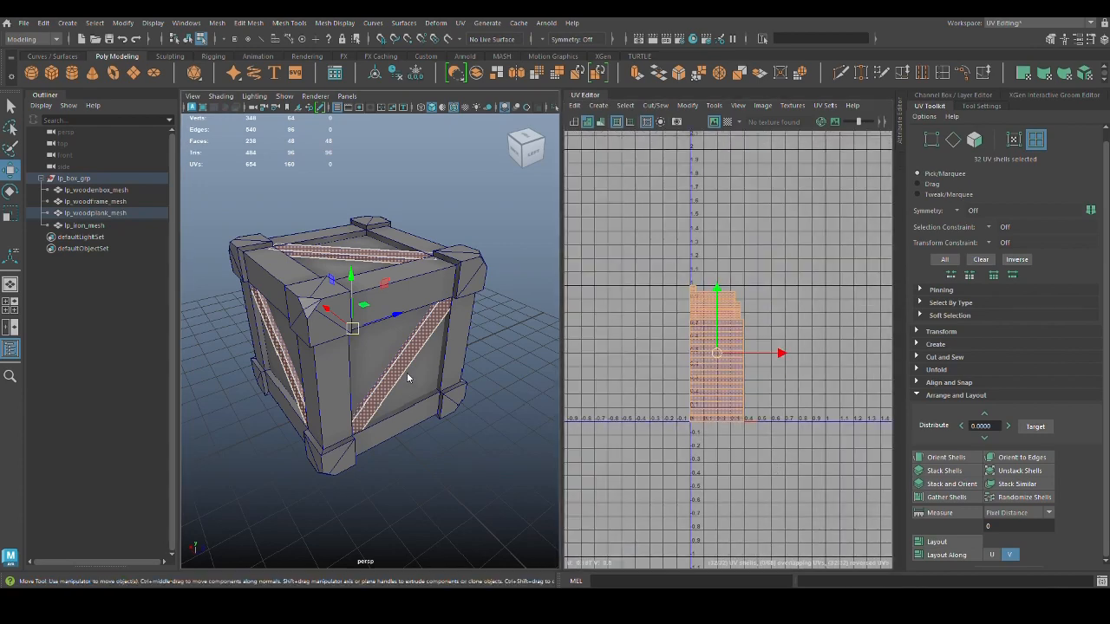
key("F8")
left_click_drag(780, 354, 720, 354)
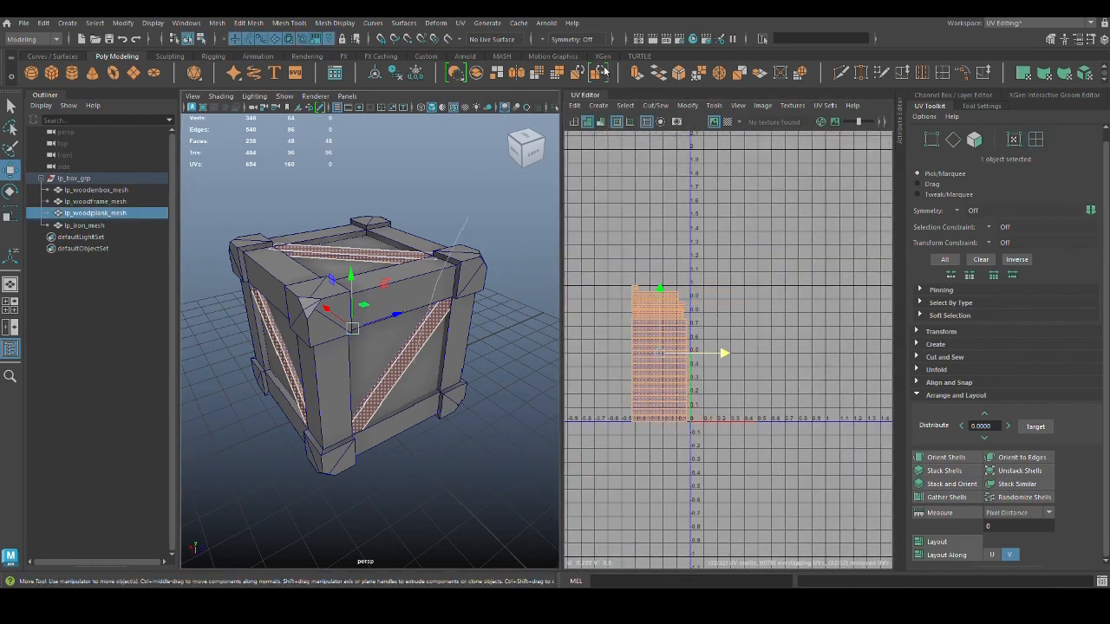
Step: Select the wooden box, frame and plank meshes together and switch to UV shell selection
left_click(512, 384)
left_click(436, 374)
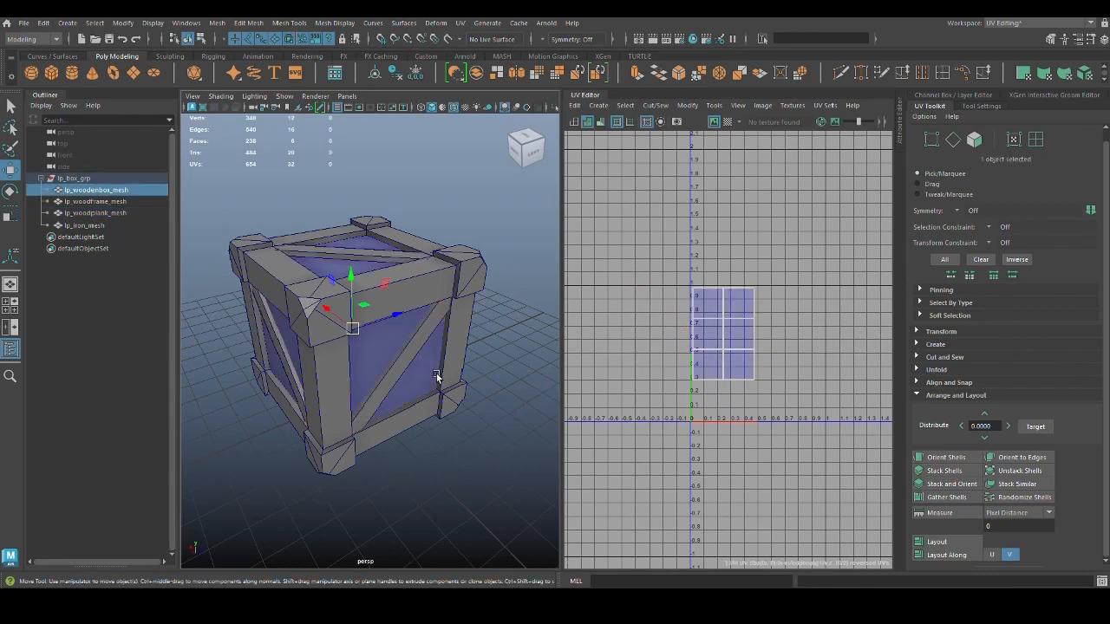
left_click(427, 284, "shift")
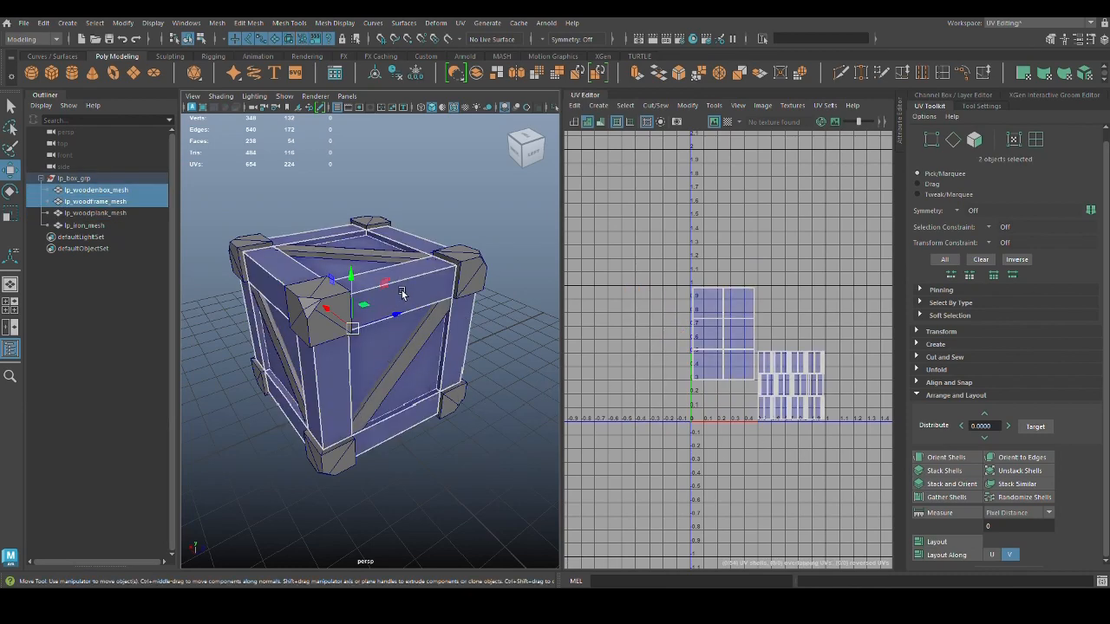
left_click(395, 253, "shift")
scroll(689, 444, "up", 2)
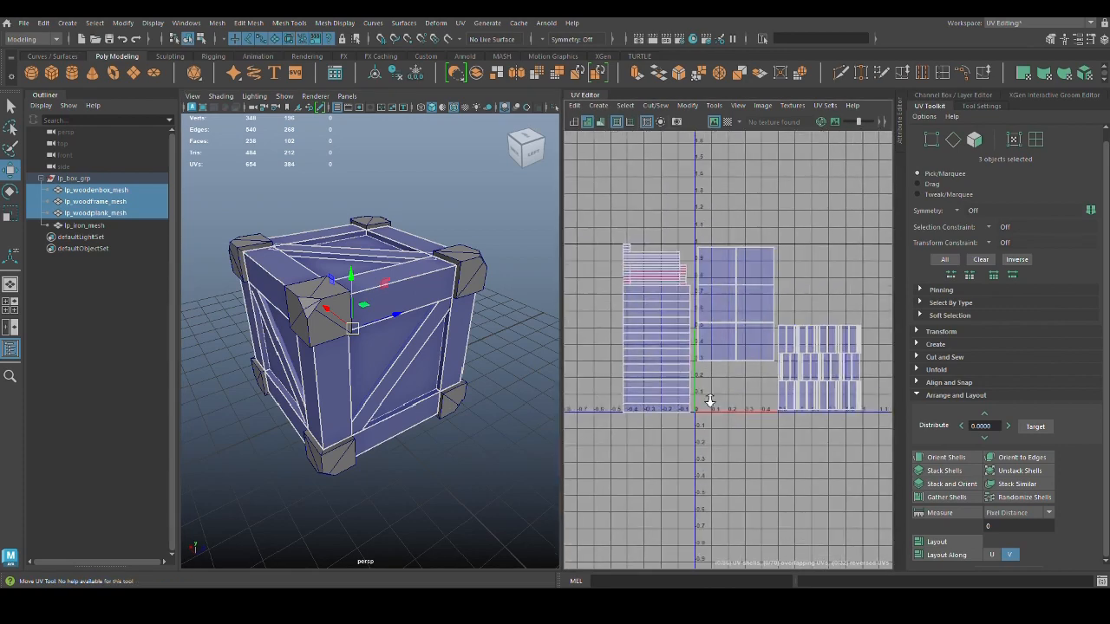
middle_click_drag(709, 401, 738, 442, "alt")
right_click(689, 365)
right_click_drag(689, 365, 638, 348)
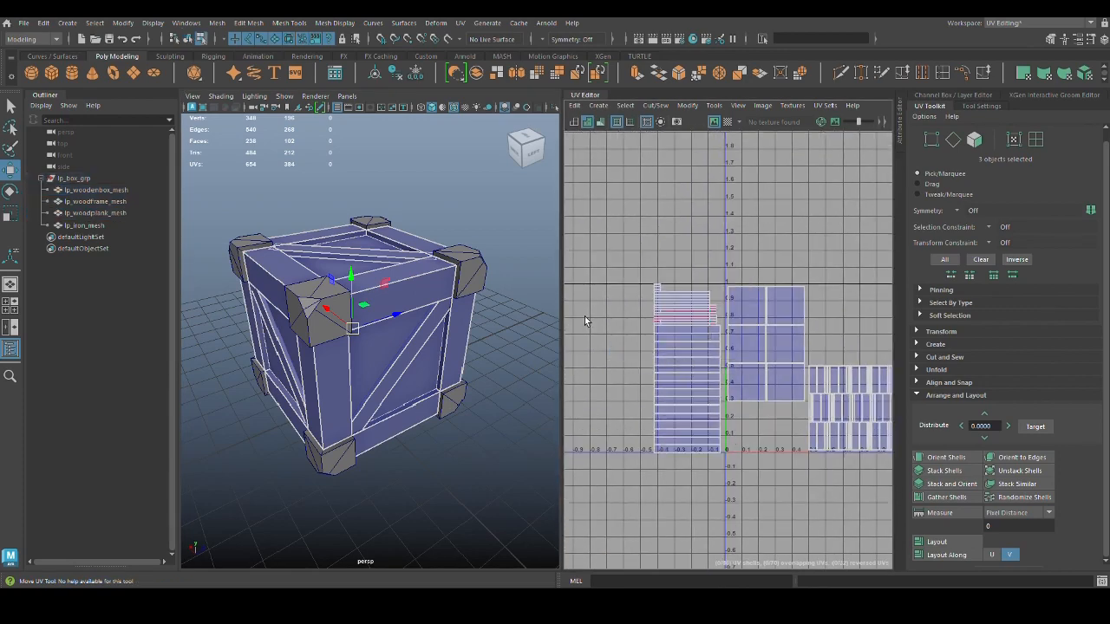
Step: Move the plank UV shells above the frame shells inside the tile and split them into two adjacent stacks
left_click_drag(595, 270, 704, 473)
middle_click_drag(739, 378, 690, 357, "alt")
left_click_drag(700, 350, 853, 342)
middle_click_drag(853, 337, 822, 339, "alt")
scroll(822, 341, "up", 2)
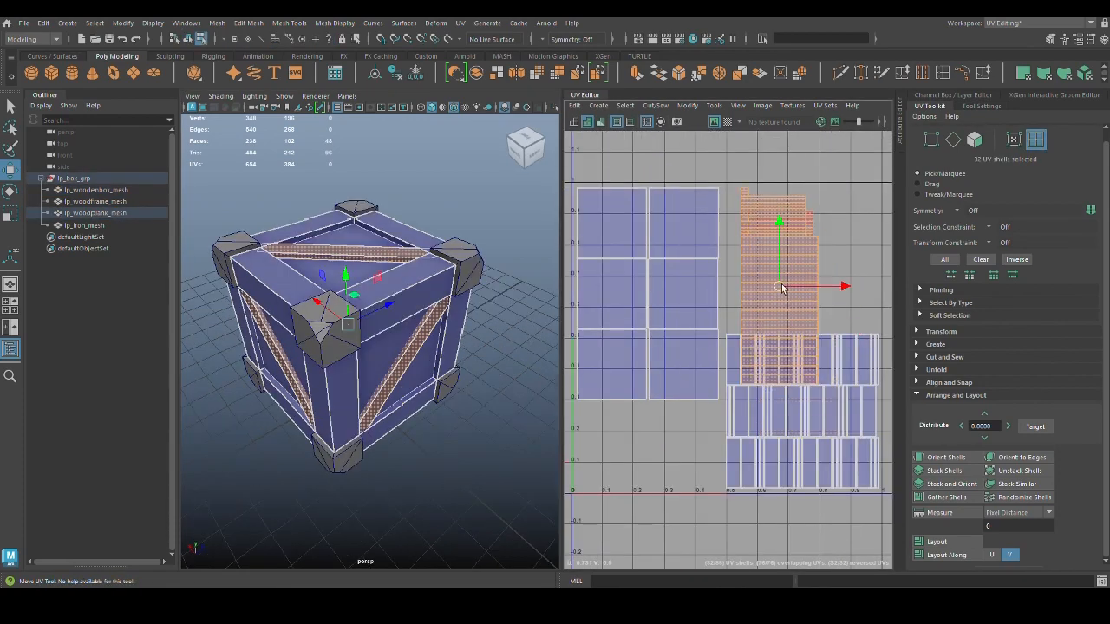
left_click_drag(783, 287, 782, 232)
middle_click_drag(778, 297, 731, 345, "alt")
left_click_drag(647, 153, 785, 239)
left_click_drag(713, 211, 807, 288)
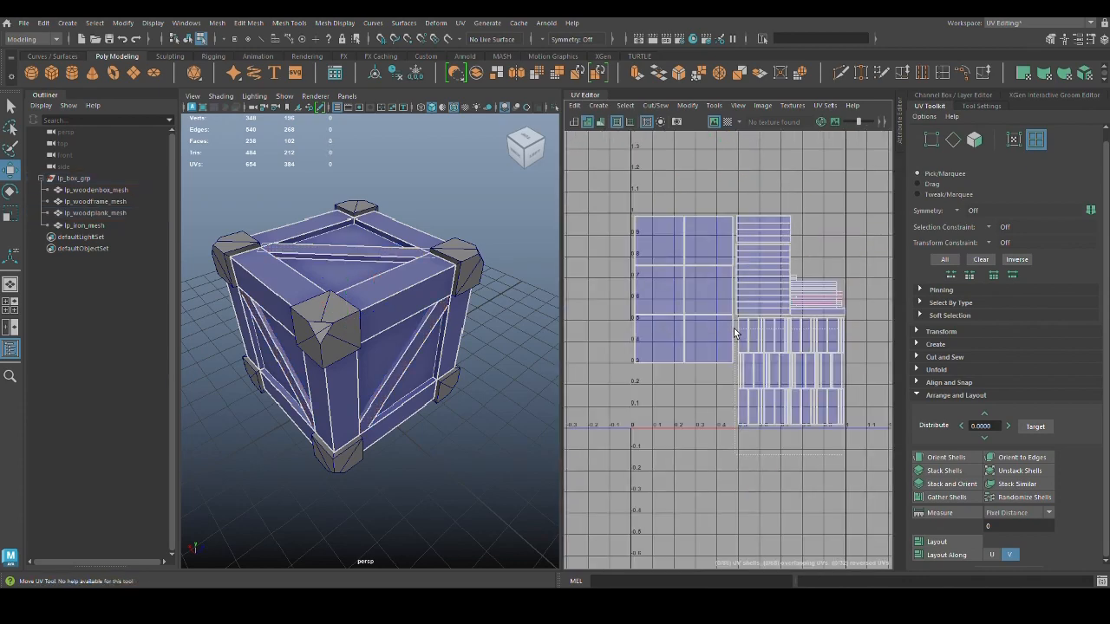
Step: Repack the frame UV shells with Layout, then scale and move them into the tile's free area below the plank shells
left_click_drag(733, 328, 851, 431)
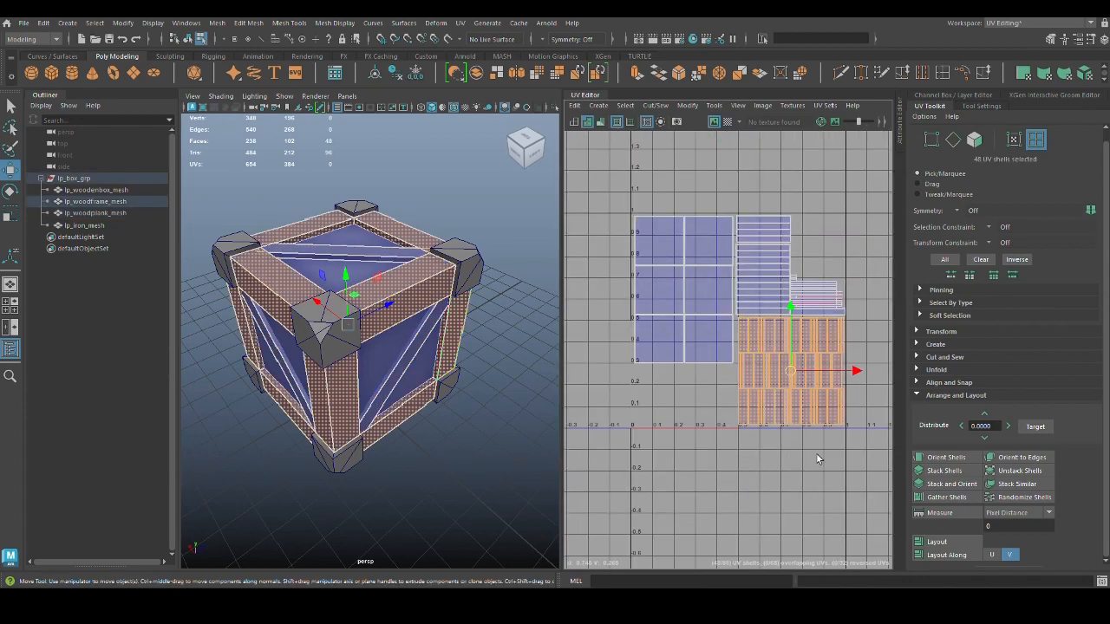
left_click(937, 541)
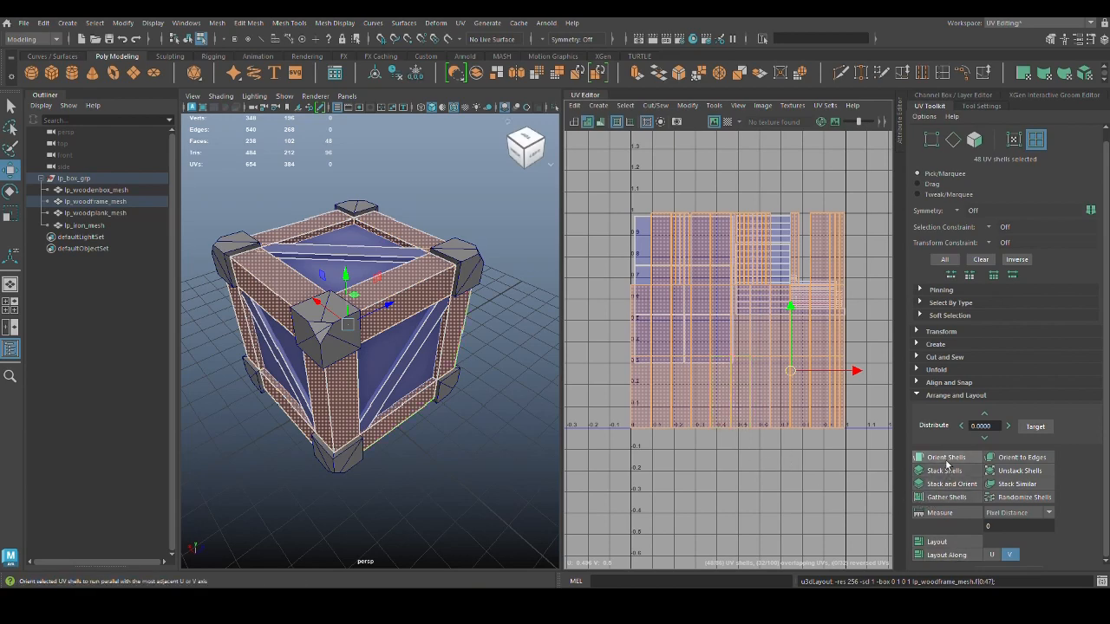
key("r")
left_click_drag(737, 320, 792, 372)
key("w")
key("r")
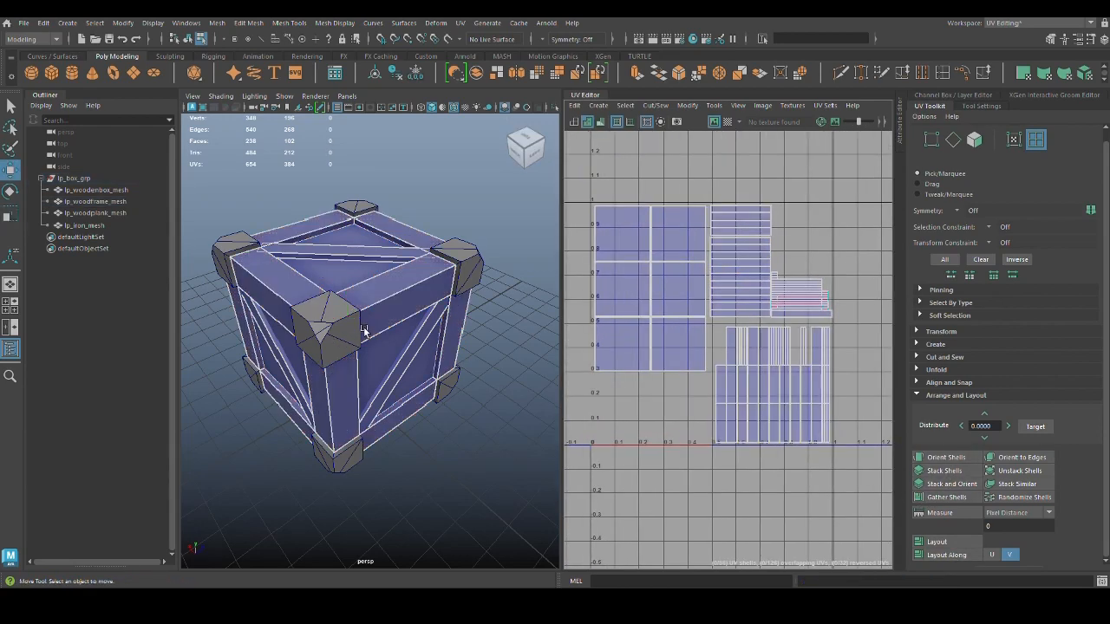
Step: Return to object selection and select the iron corner mesh on its own
key("F8")
left_click(364, 330)
left_click(518, 446)
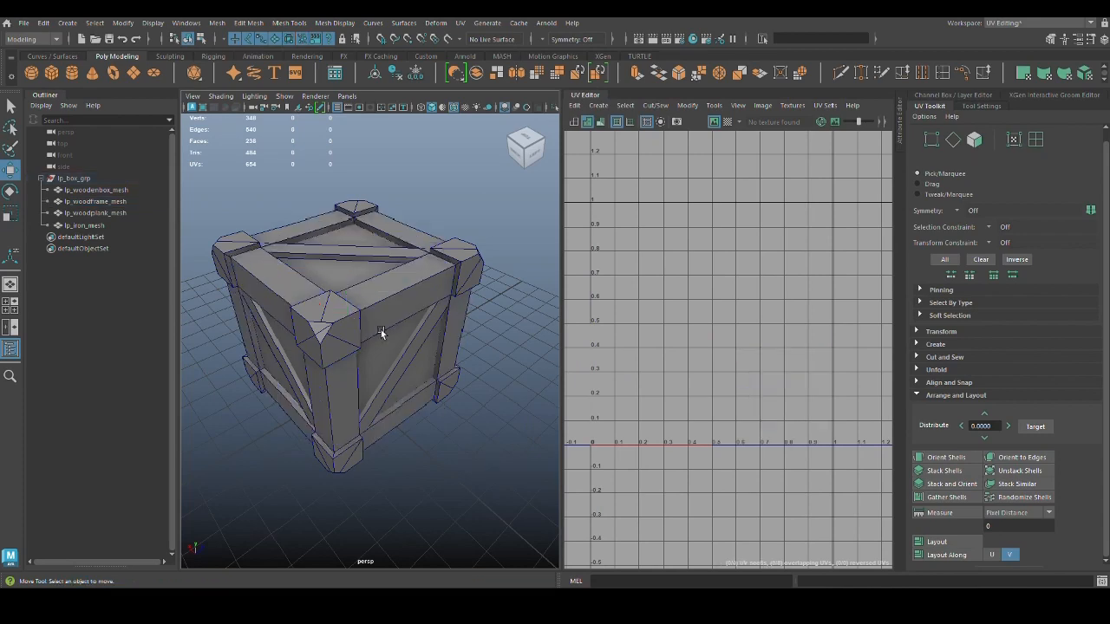
left_click(328, 343)
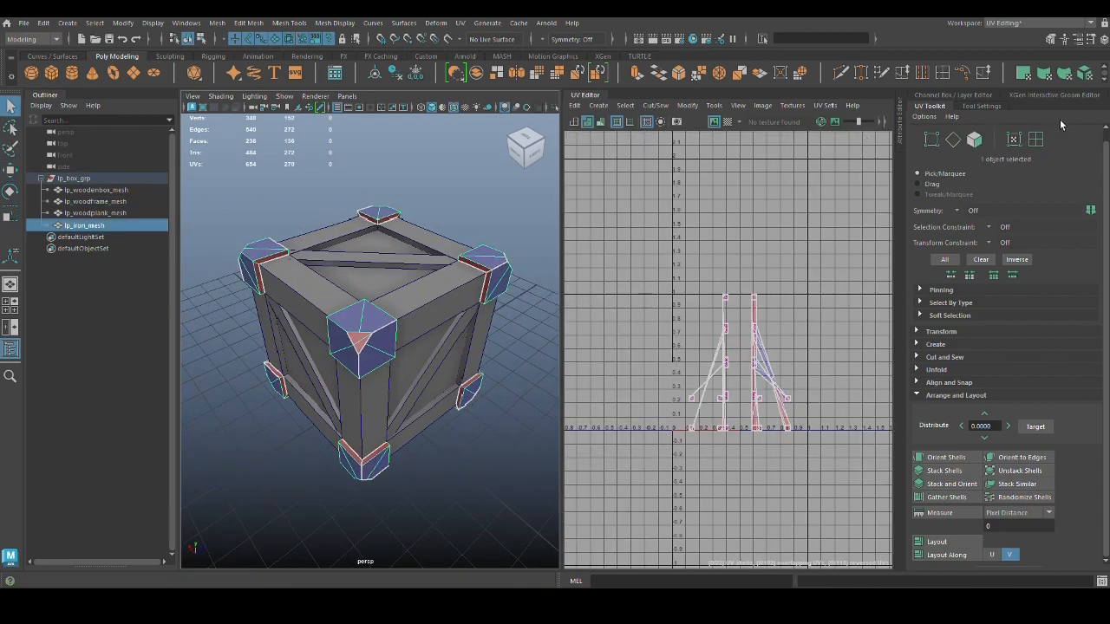
Step: Try automatic UV mapping on the iron corner mesh, then undo it
left_click(1086, 75)
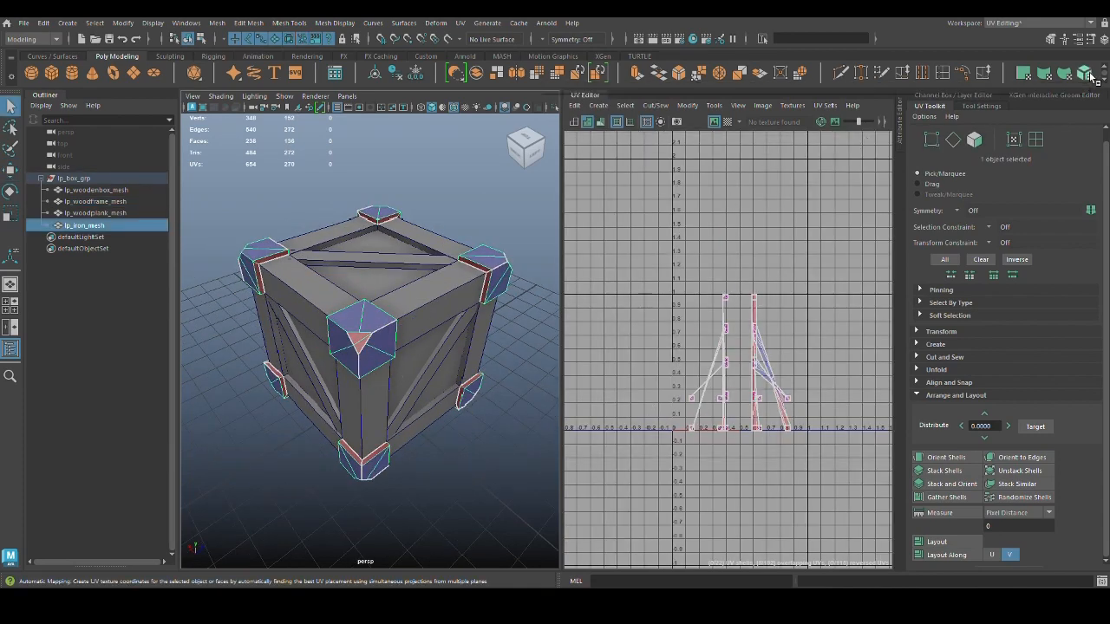
scroll(830, 406, "up", 4)
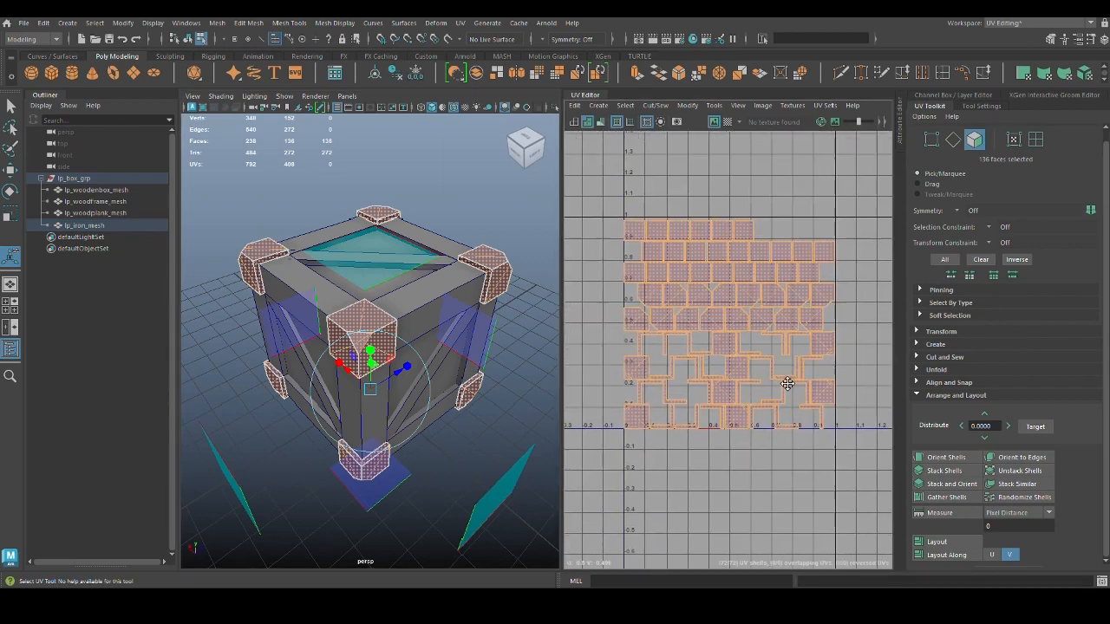
left_click(772, 479)
key("ctrl+z")
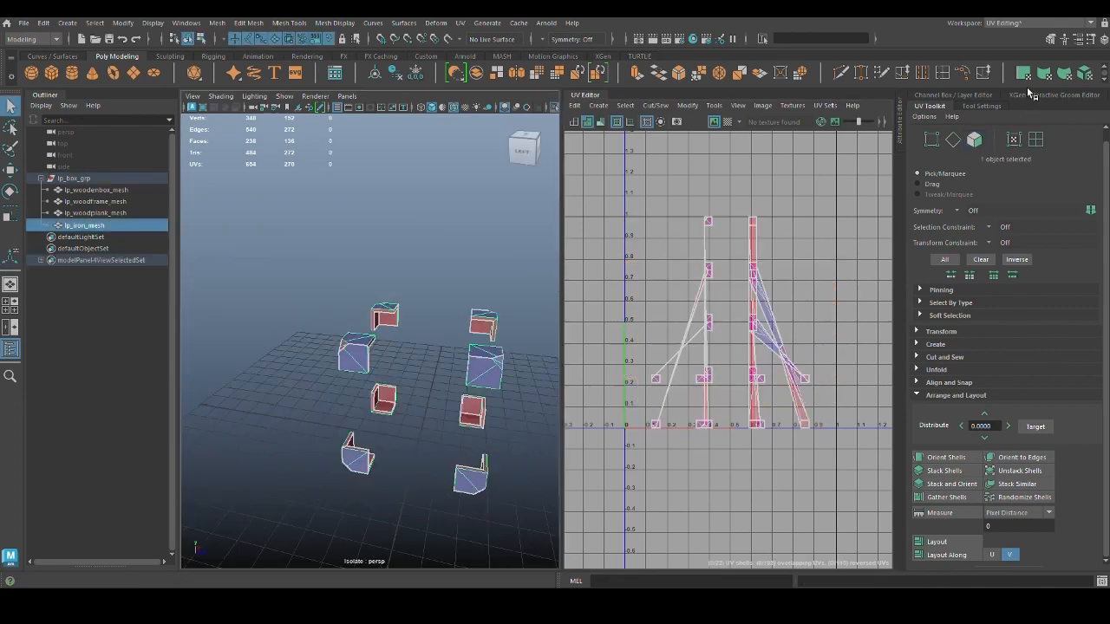
Step: Apply planar UV mapping to the isolated iron corner mesh
left_click(1025, 75)
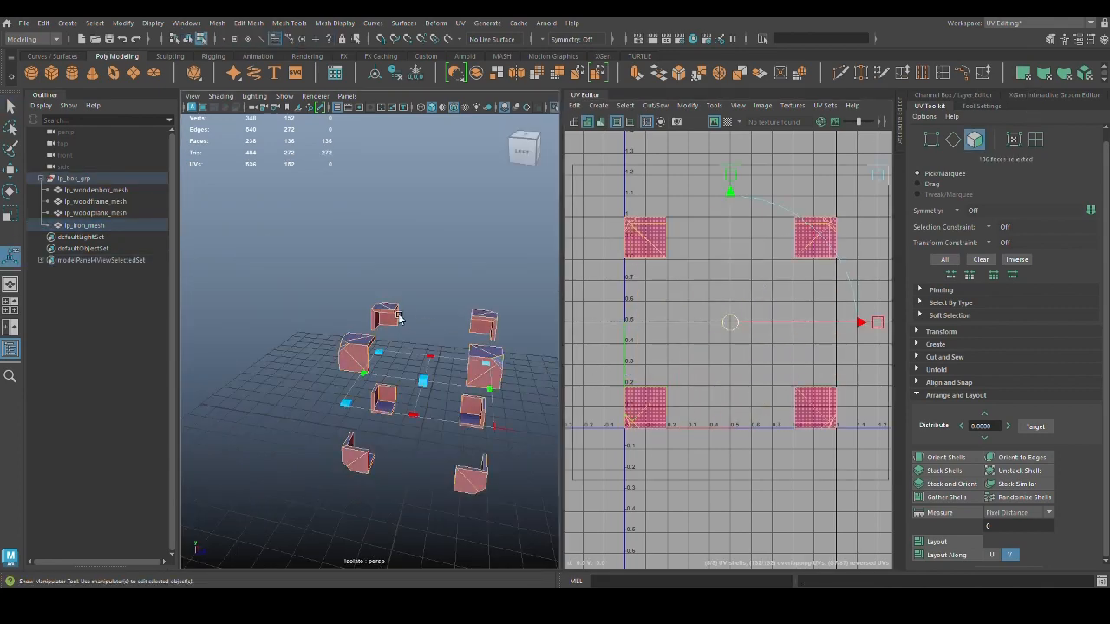
key("q")
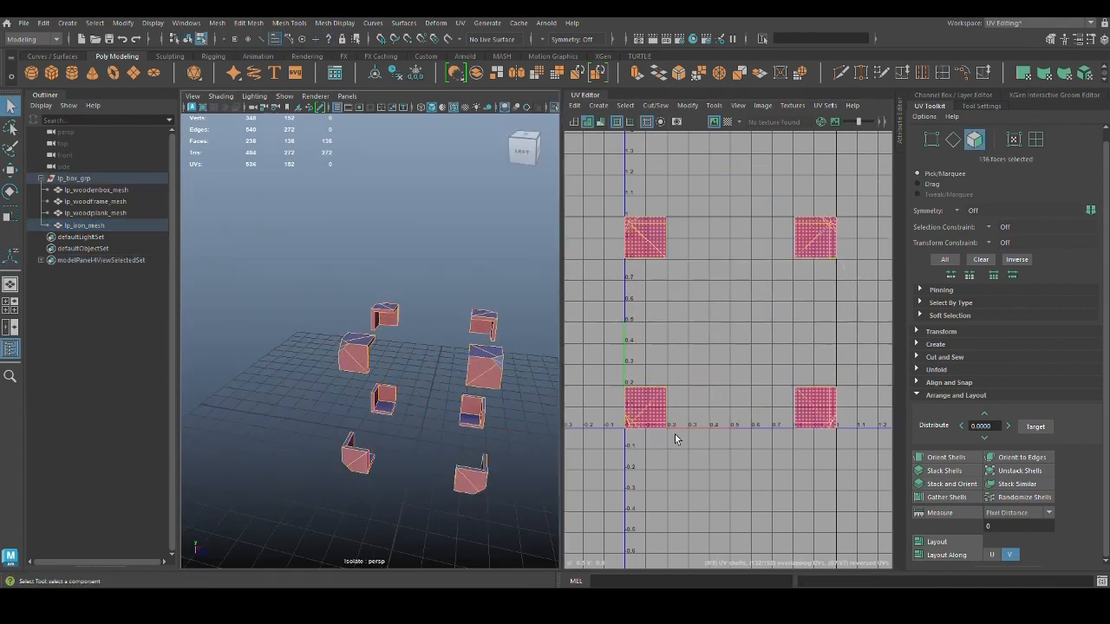
left_click(718, 487)
Step: Turn on World X symmetry for the iron corner mesh
left_click_drag(448, 439, 408, 440, "alt")
right_click_drag(408, 441, 477, 453, "alt")
key("q")
left_click_drag(385, 375, 326, 216)
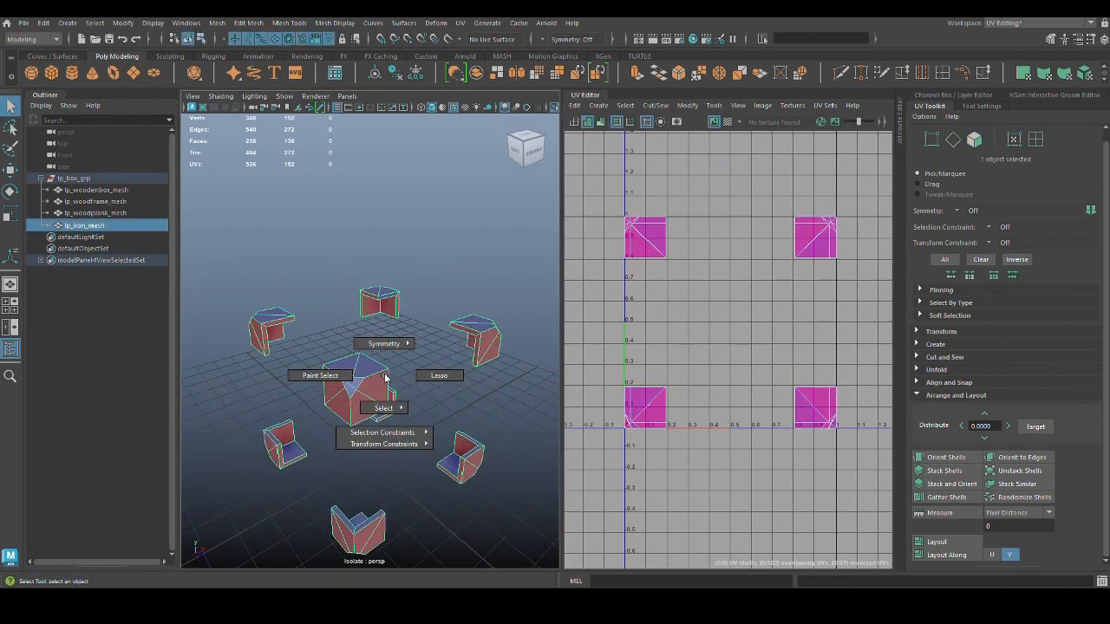
left_click_drag(344, 392, 402, 399, "alt")
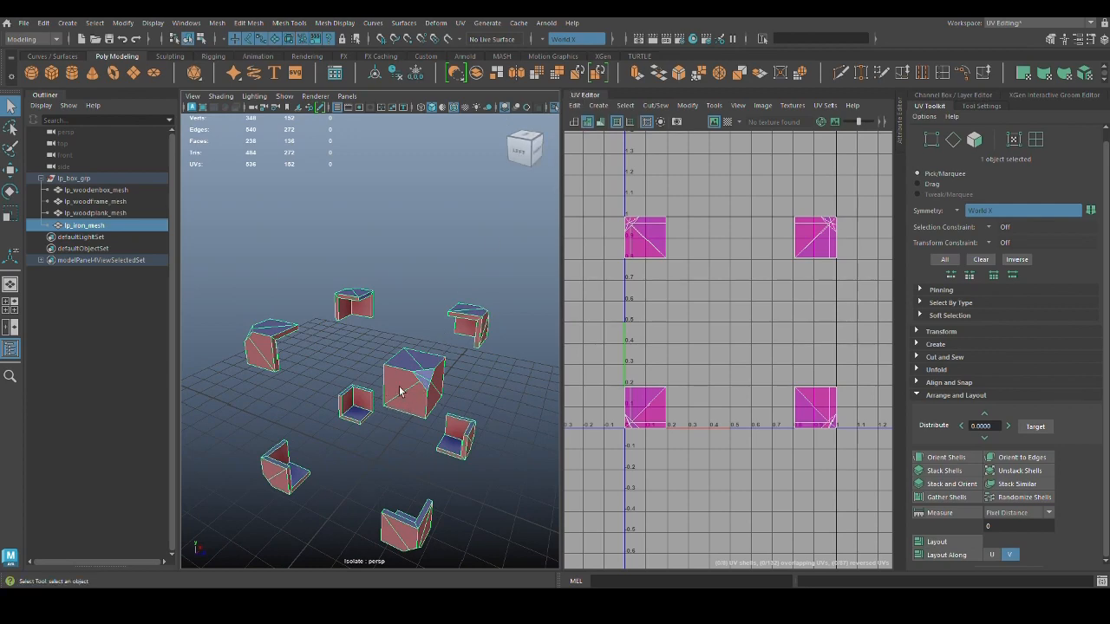
Step: Start the 3D Cut and Sew UV Tool and cut the edges bordering the inner faces of an upper iron corner
left_click_drag(400, 391, 387, 376, "alt")
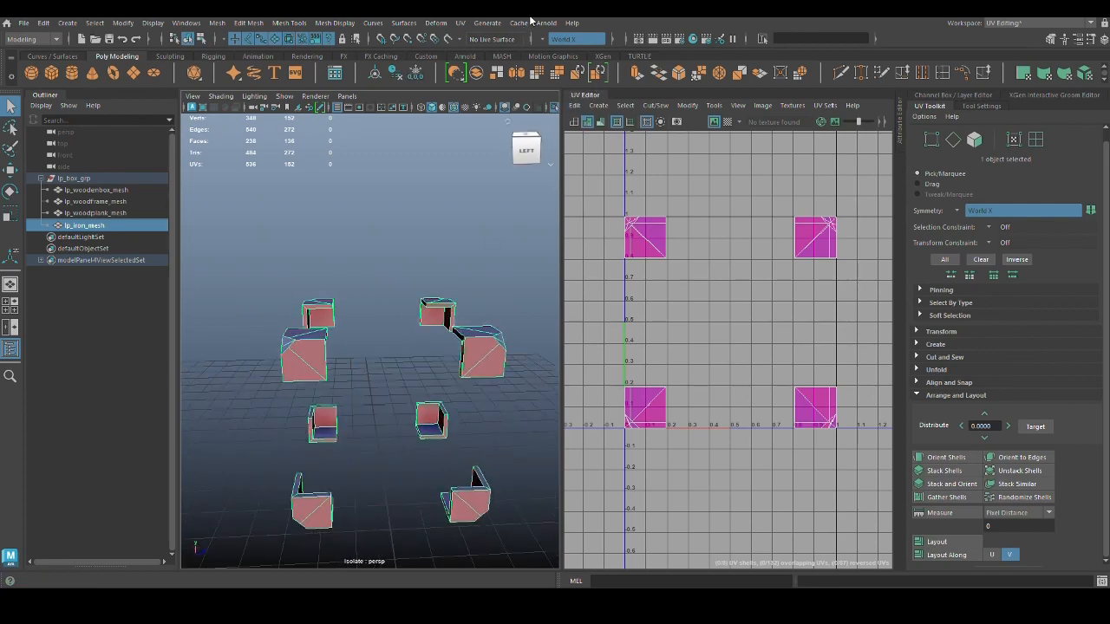
left_click(460, 22)
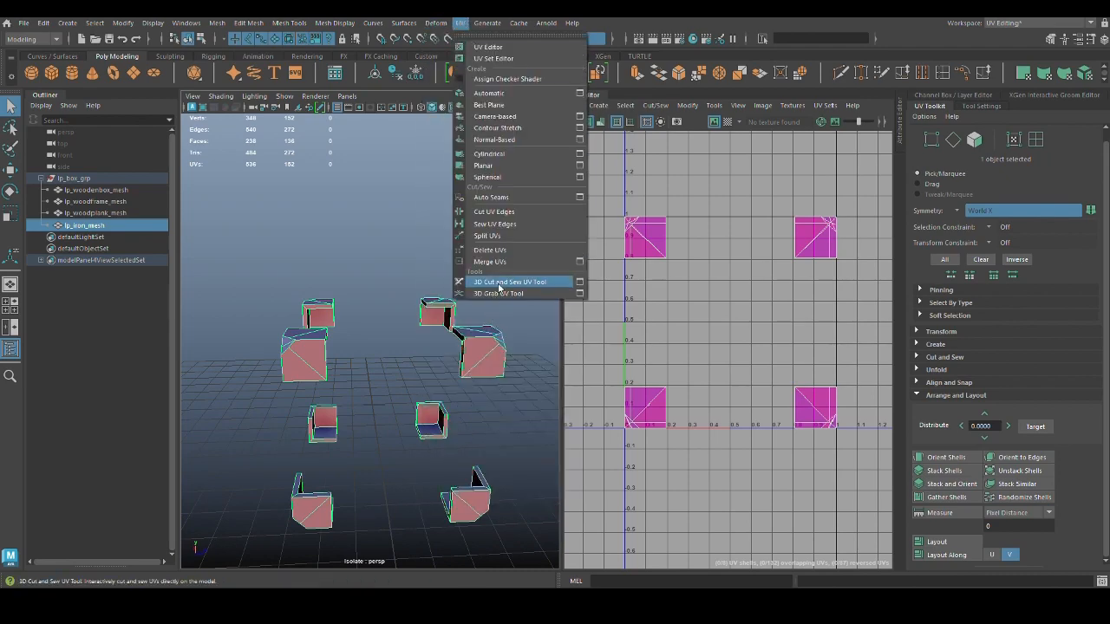
left_click(498, 284)
mouse_move(382, 398)
left_mouse_down("alt")
mouse_move(388, 454)
mouse_move(380, 399)
left_mouse_up("alt")
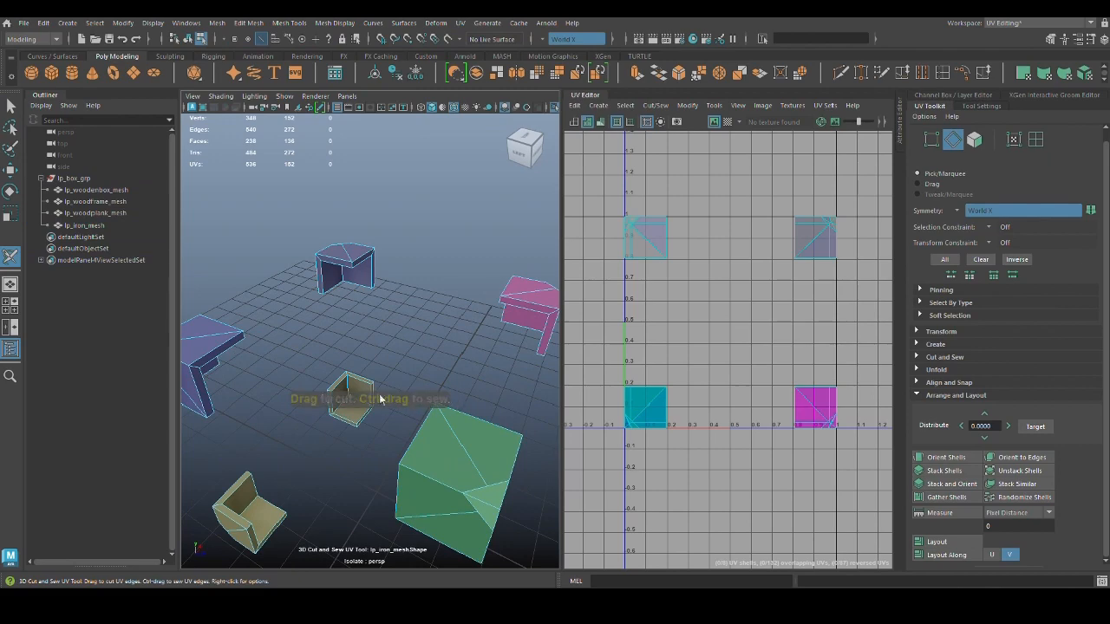
left_click_drag(325, 442, 384, 355, "alt")
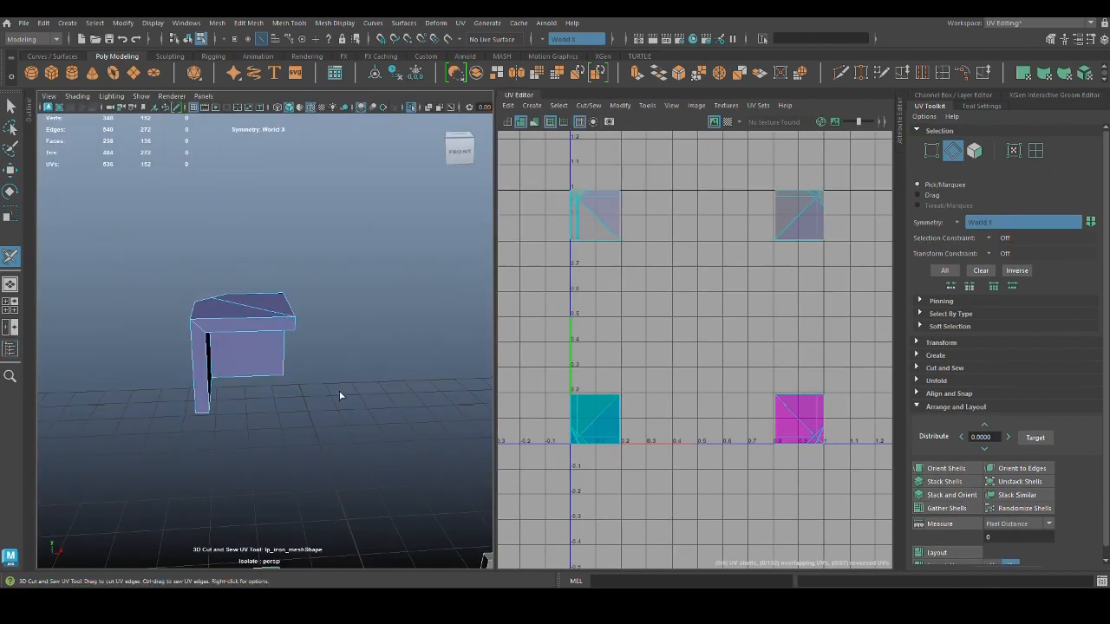
left_click_drag(355, 395, 328, 379, "alt")
left_click(218, 379)
left_click(314, 381)
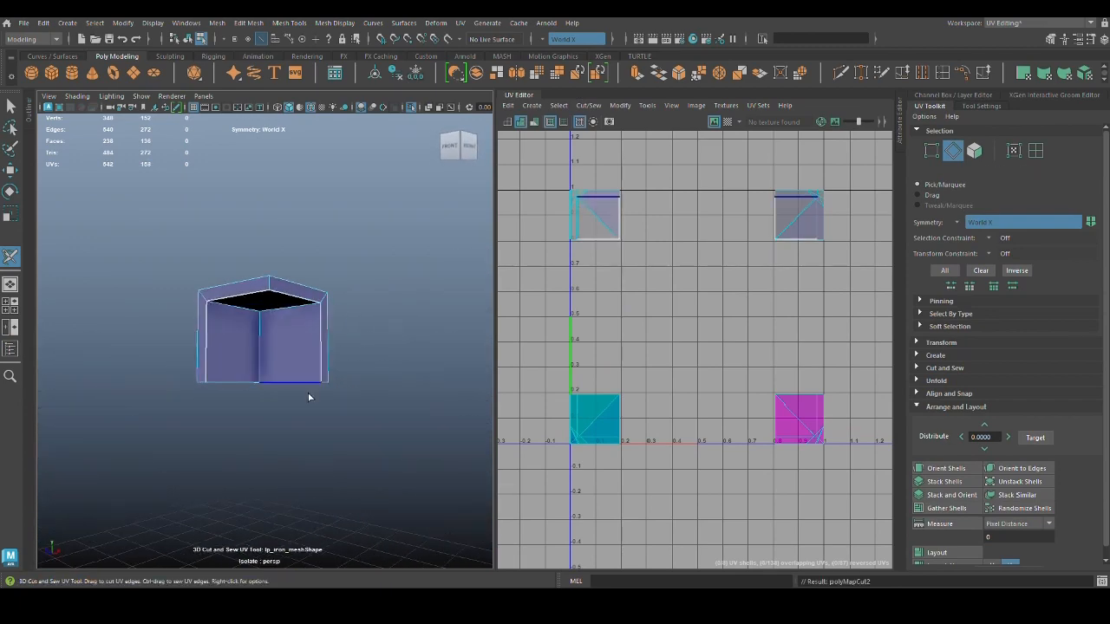
left_click(272, 384)
Step: Cut the edges bordering the inner faces of the other upper iron corner with the same tool
left_click_drag(273, 404, 239, 364, "alt")
double_click(139, 354)
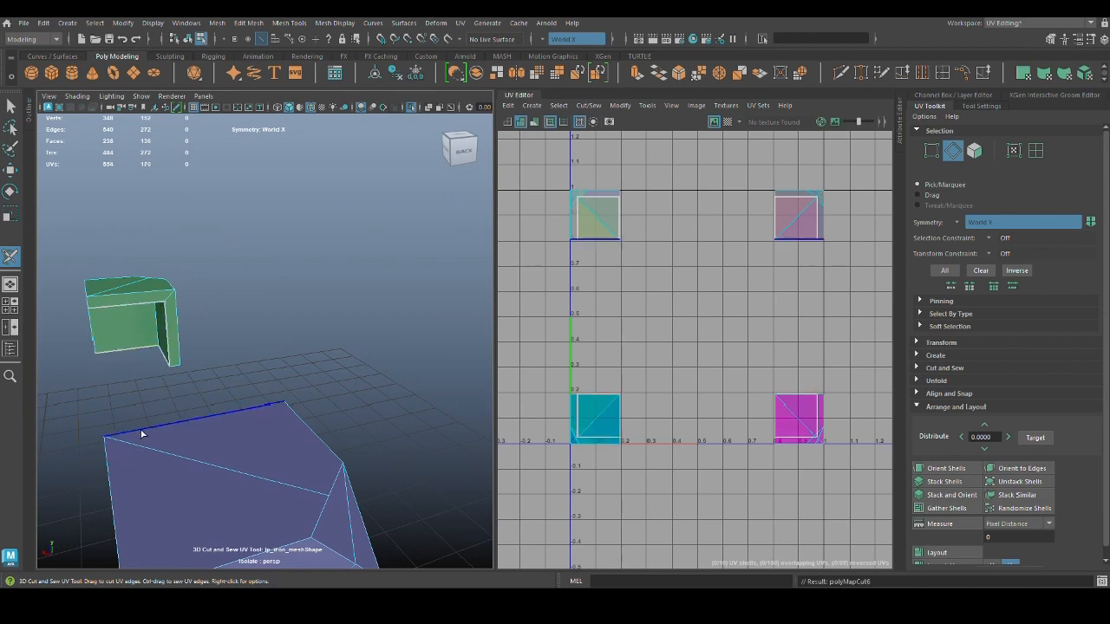
left_click_drag(141, 434, 171, 358, "alt")
left_click(207, 355)
Step: Cut the UV edges bordering the inner faces of the lower iron corners
left_click_drag(303, 381, 255, 411, "alt")
scroll(255, 411, "down", 3)
middle_click_drag(234, 399, 184, 235, "alt")
double_click(172, 388)
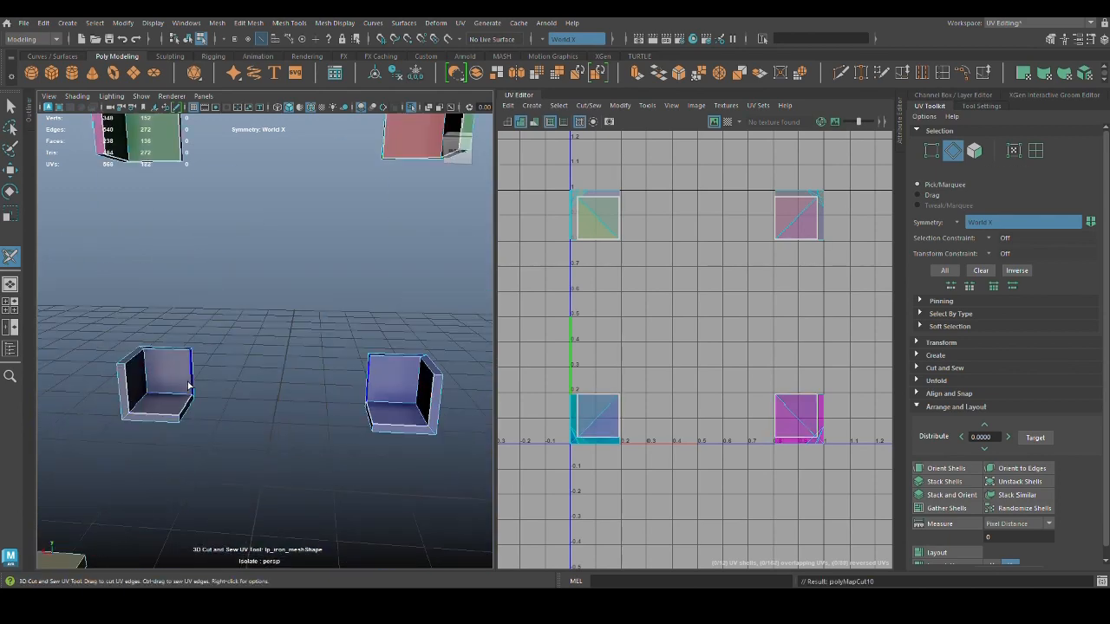
left_click_drag(189, 386, 242, 436, "alt")
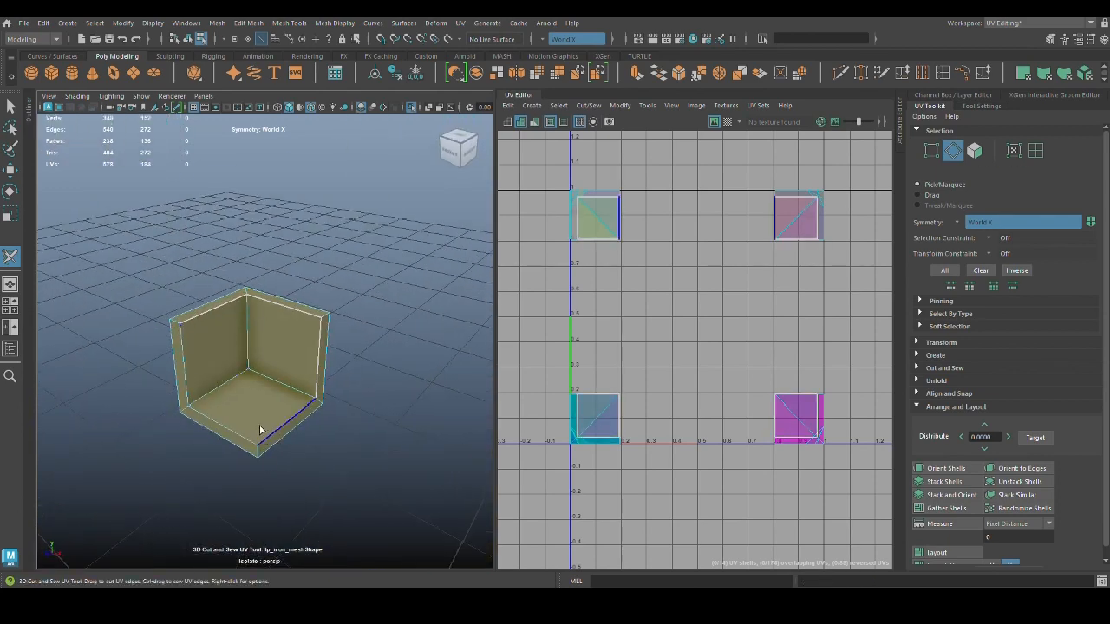
left_click(260, 429)
Step: Leave the cutting tool and select UV shells on the lower iron corners to check the separation of inner and outer faces
mouse_move(270, 480)
left_mouse_down("alt")
mouse_move(270, 453)
mouse_move(279, 461)
left_mouse_up("alt")
right_click_drag(305, 347, 303, 376)
left_click(227, 384)
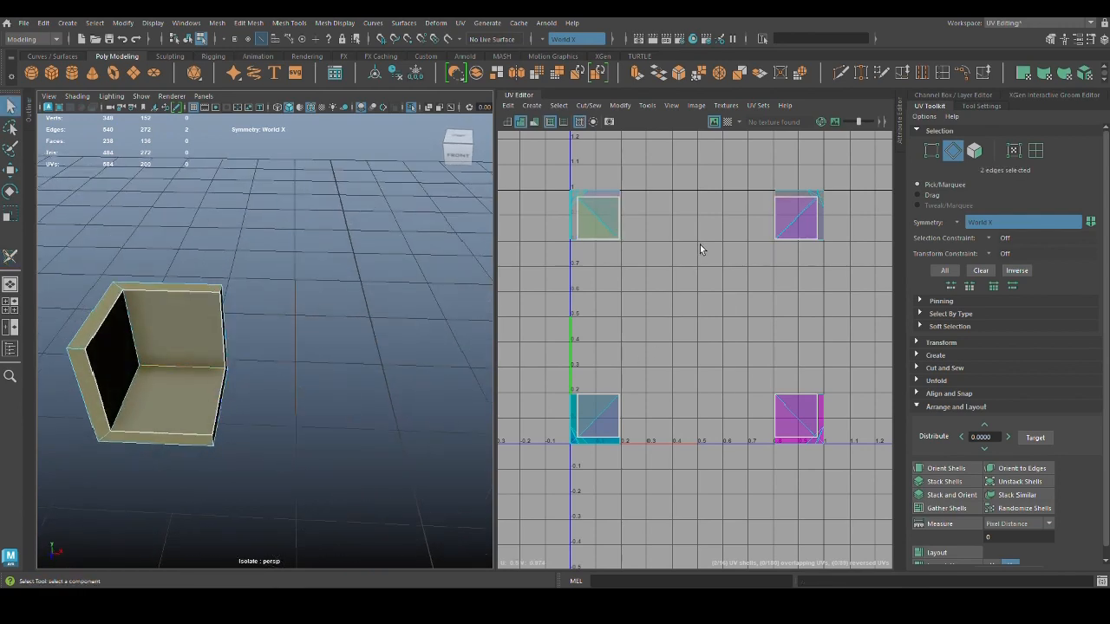
right_click_drag(699, 248, 650, 229)
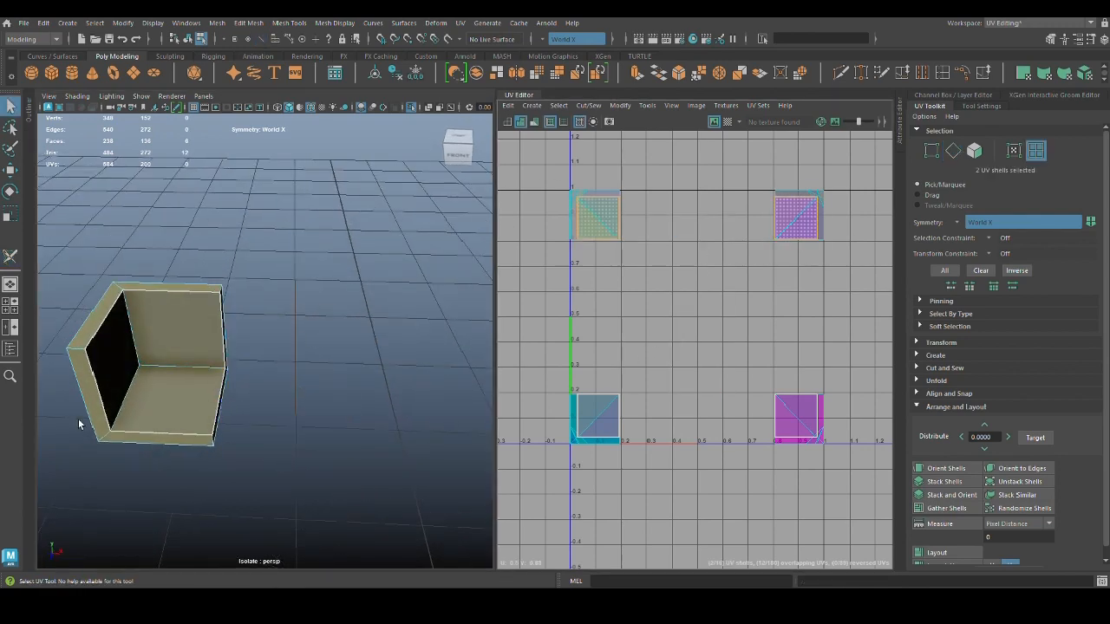
left_click_drag(204, 390, 292, 430, "alt")
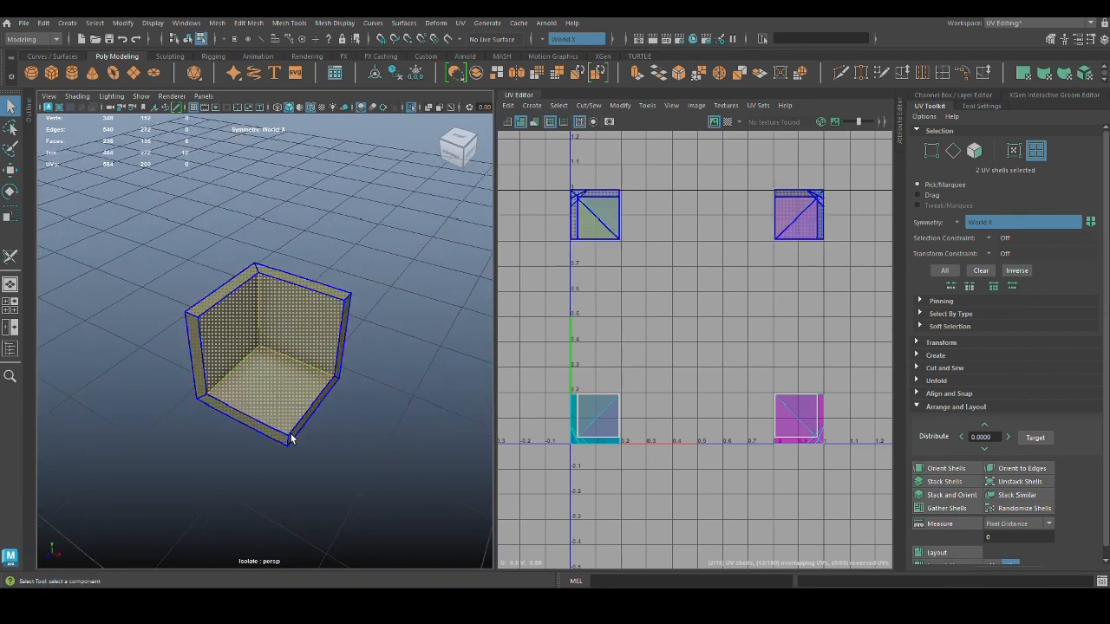
left_click_drag(199, 482, 326, 438, "alt")
left_click(85, 484)
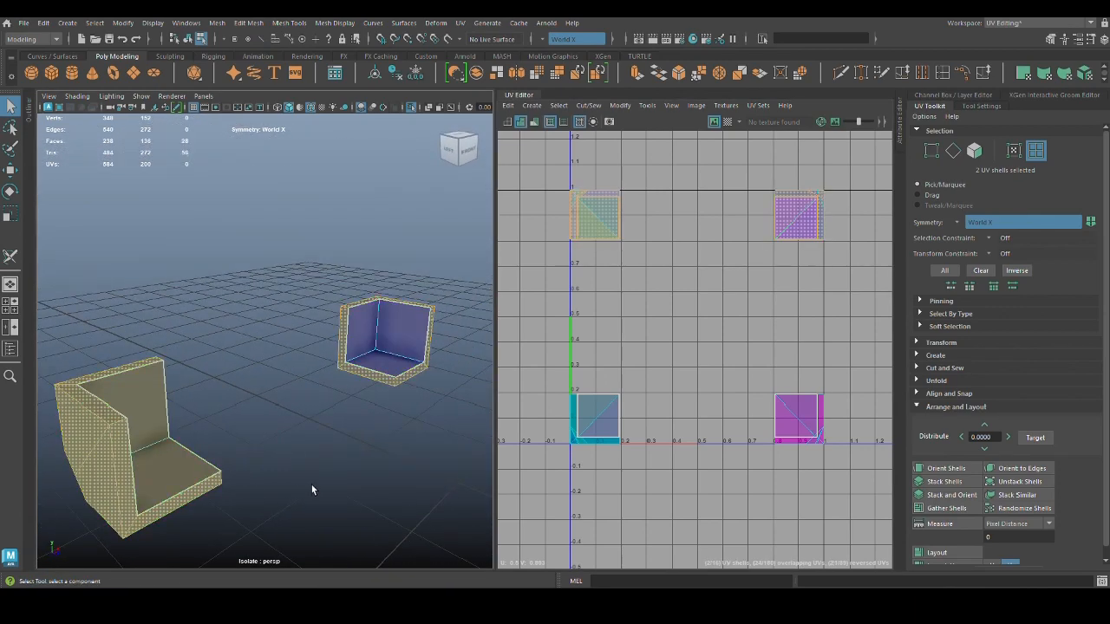
Step: Unfold all the UV shells of the iron corners
scroll(311, 485, "down", 8)
left_click_drag(236, 422, 310, 445, "alt")
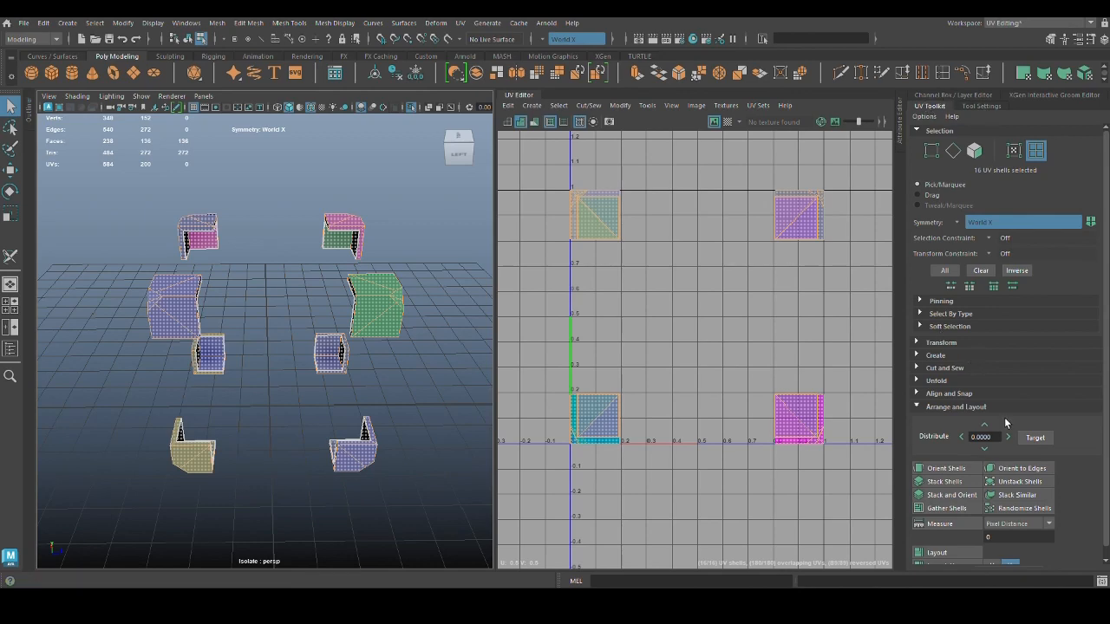
left_click(936, 380)
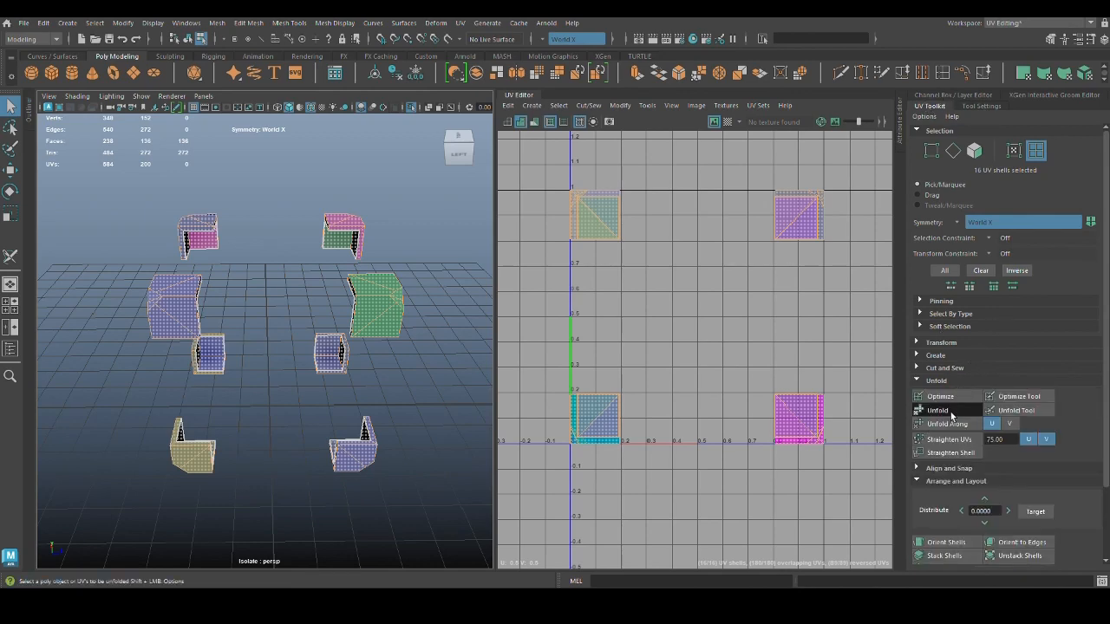
left_click(937, 410)
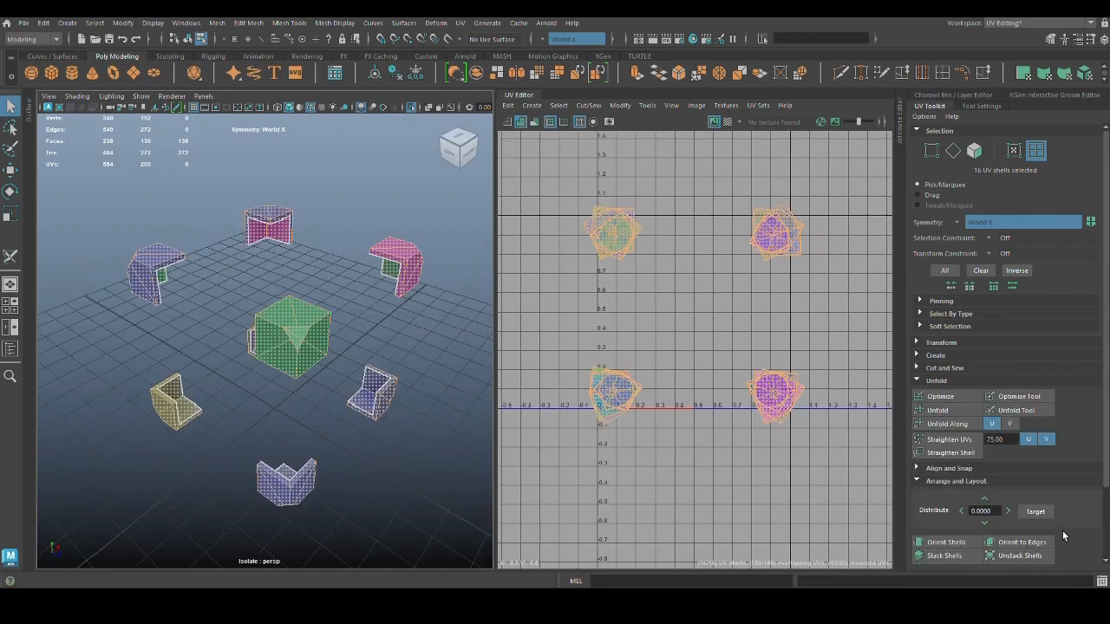
Step: Lay out the unfolded iron corner shells within the tile, orient them and run Layout again
scroll(1041, 486, "down", 5)
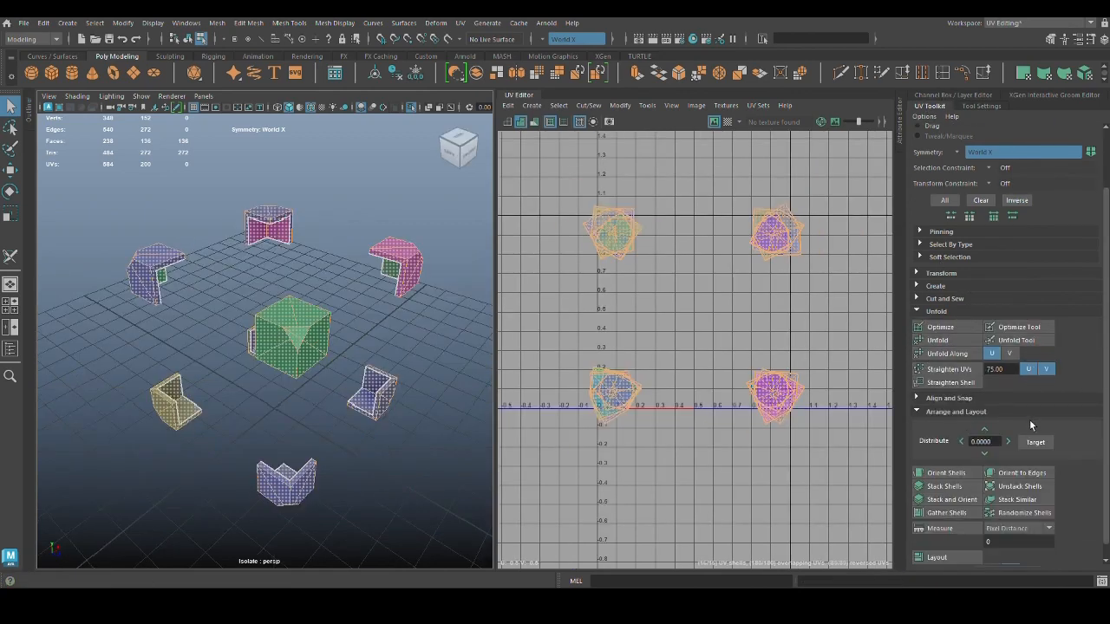
left_click(937, 541)
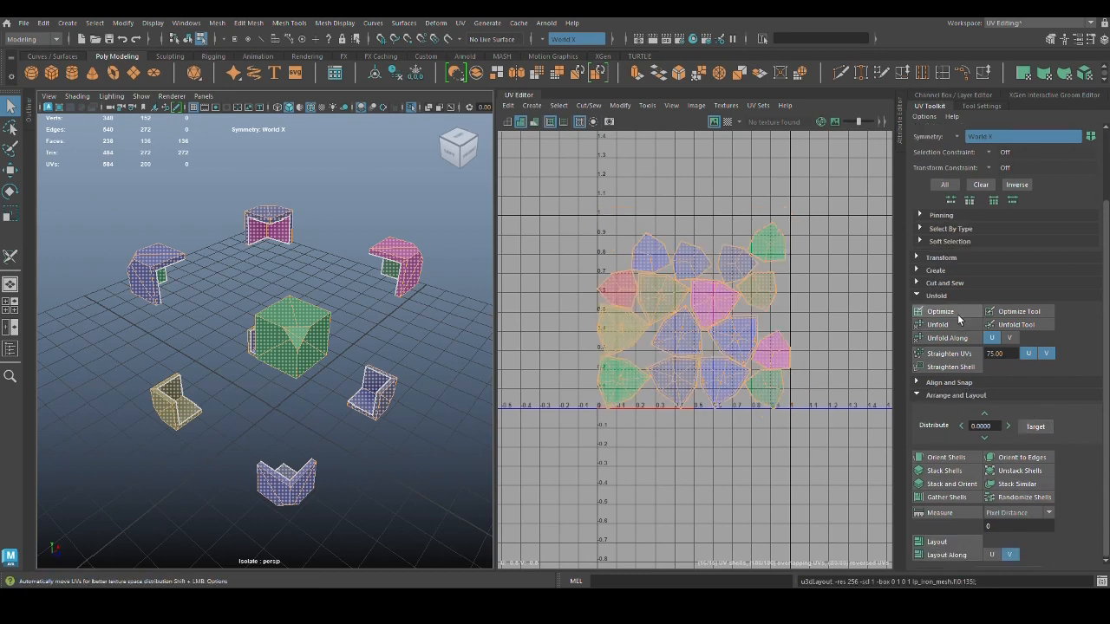
left_click(944, 457)
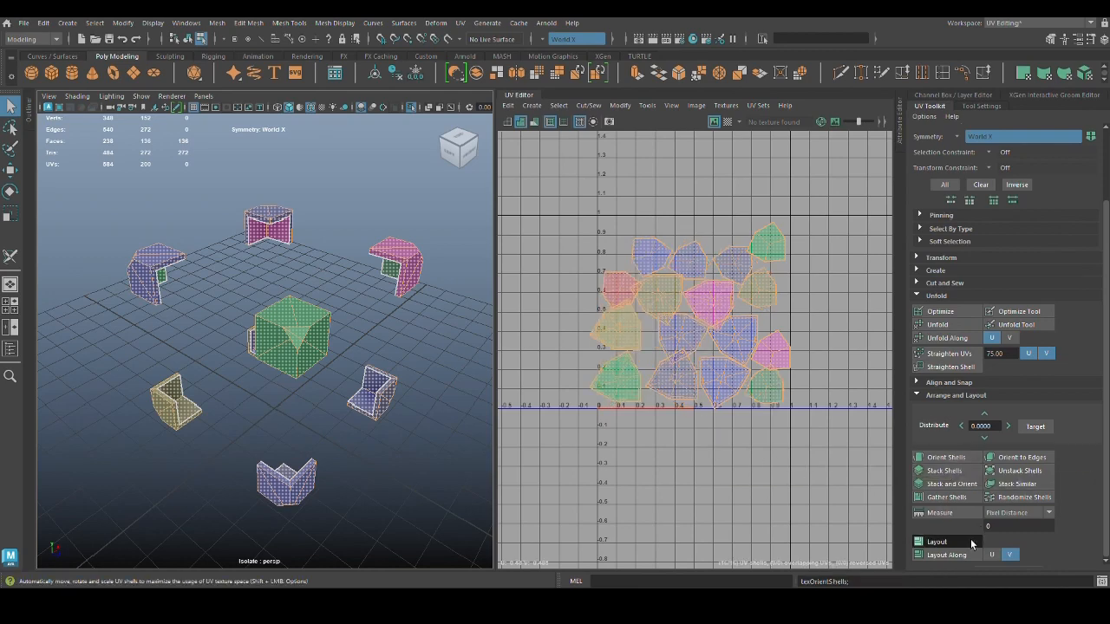
left_click(937, 541)
scroll(704, 425, "up", 1)
scroll(704, 426, "up", 3)
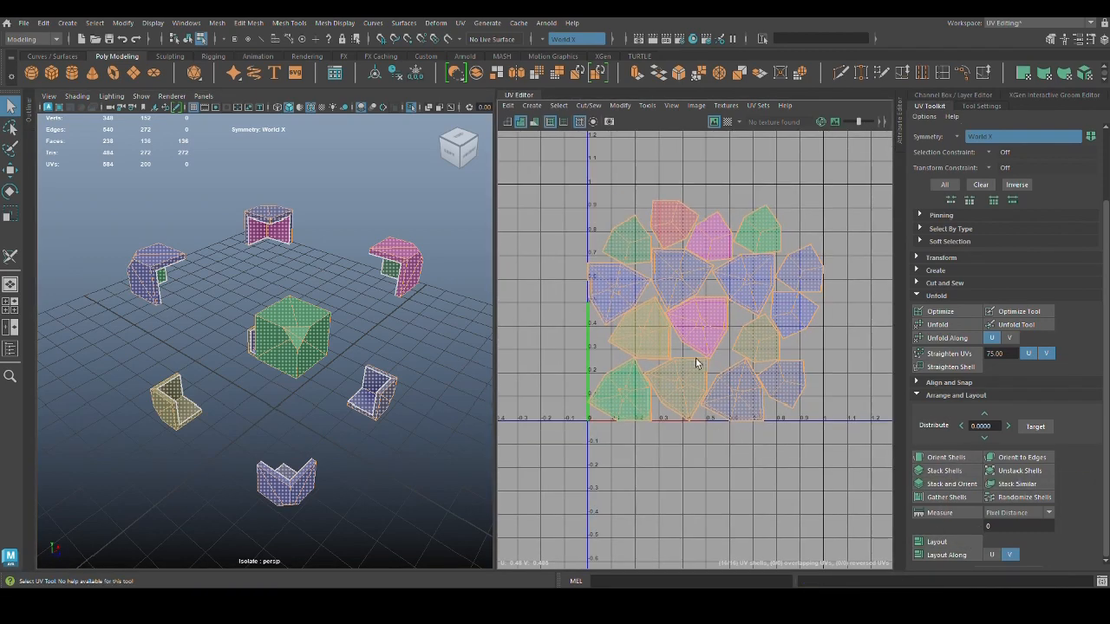
left_click(664, 441)
left_click(707, 449)
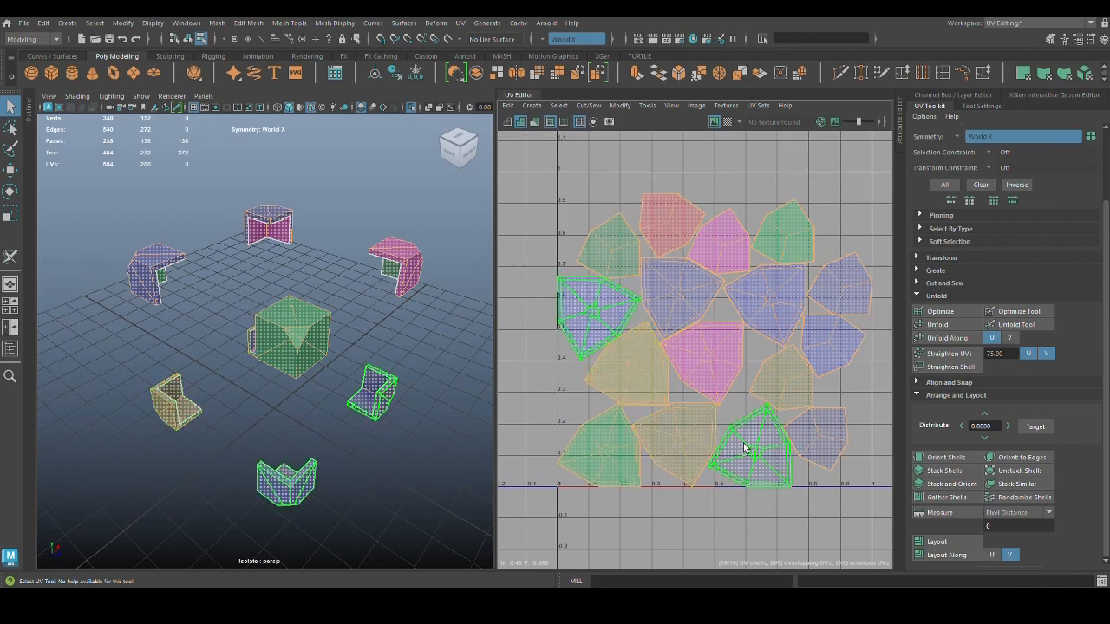
scroll(659, 421, "down", 3)
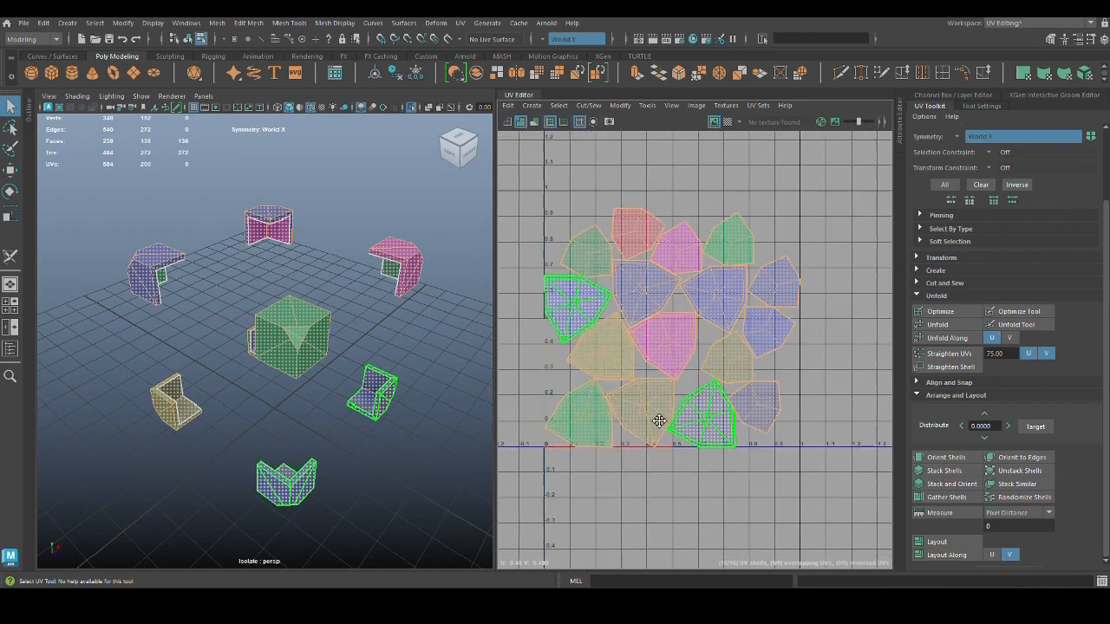
Step: Turn off isolation to show the whole crate and examine the iron corners from several sides
left_click(411, 107)
scroll(370, 333, "down", 3)
left_click_drag(352, 362, 287, 284, "alt")
left_click_drag(405, 498, 286, 389, "alt")
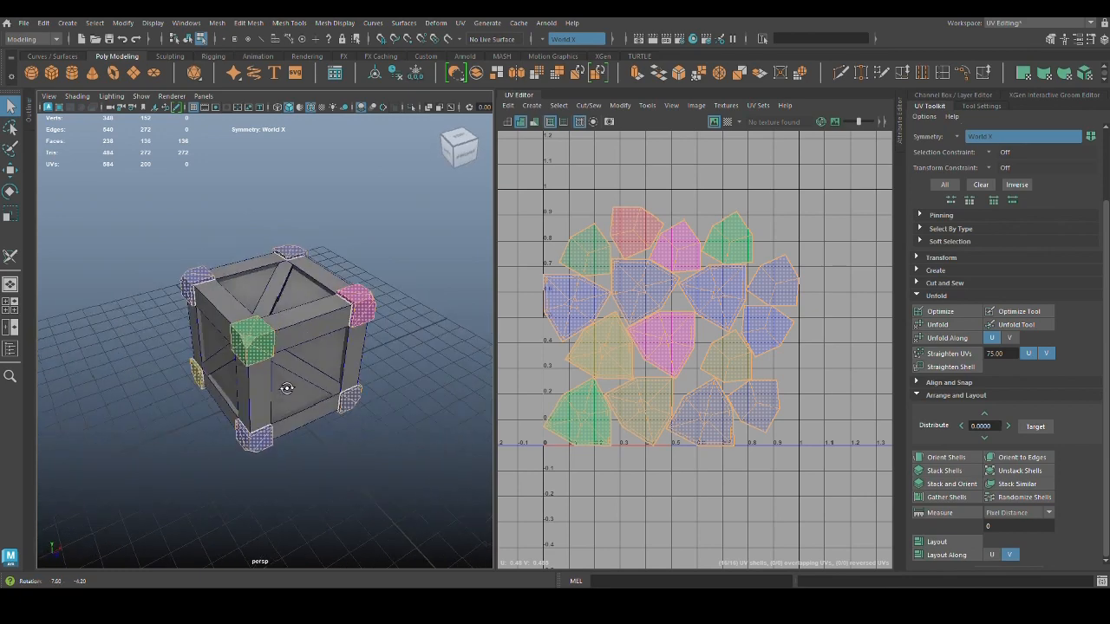
left_click_drag(335, 421, 293, 340, "alt")
right_click_drag(259, 323, 468, 408, "alt")
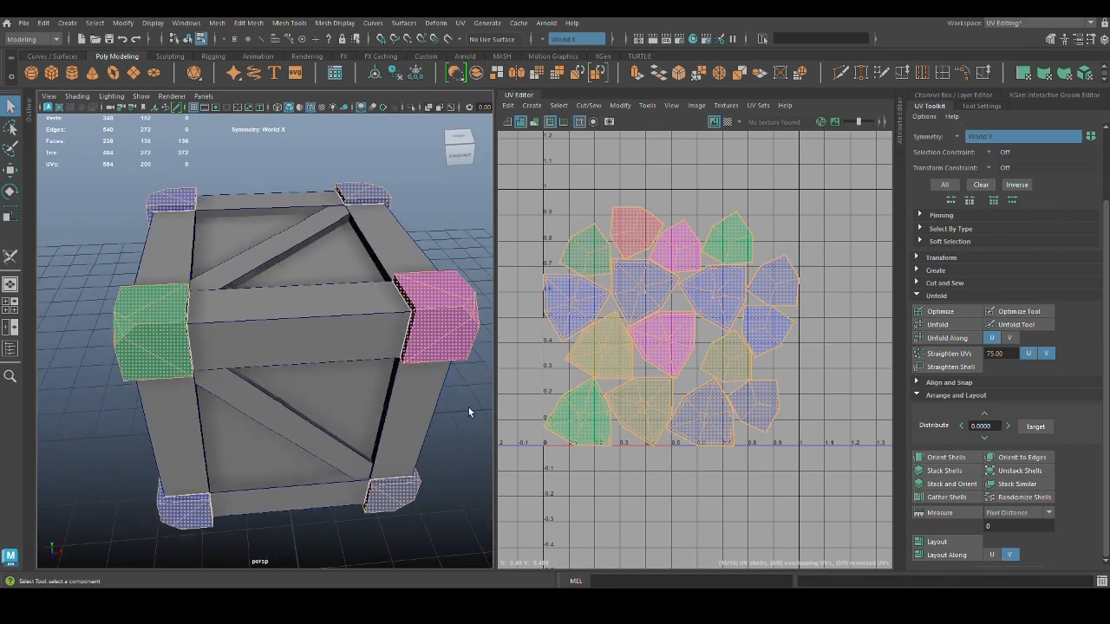
left_click_drag(209, 409, 303, 401, "alt")
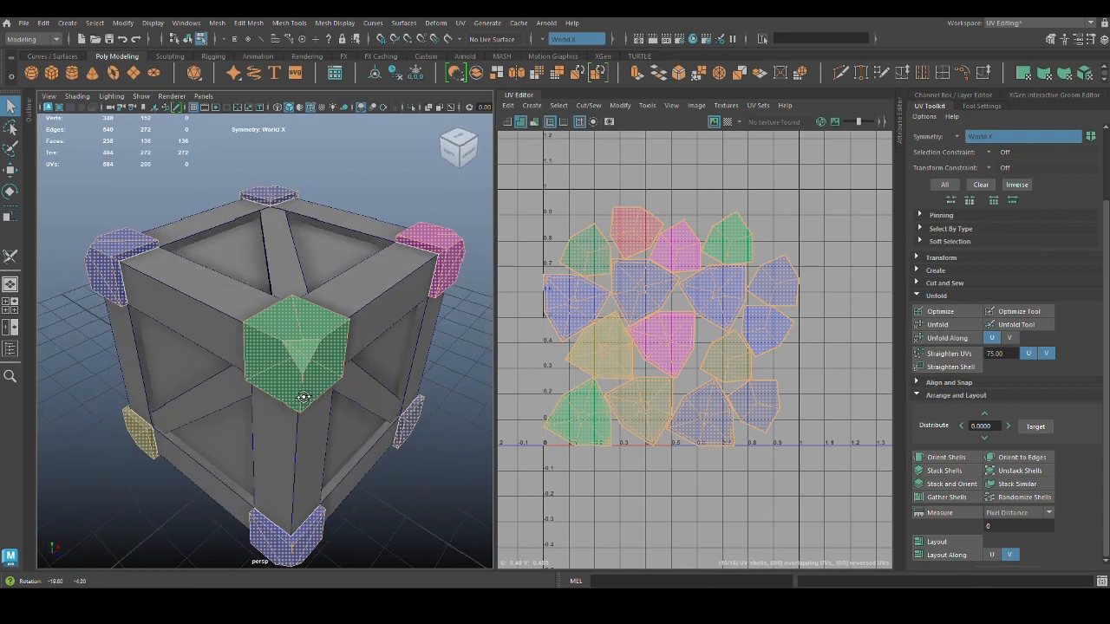
right_click_drag(335, 409, 308, 404, "alt")
left_click_drag(283, 398, 319, 395, "alt")
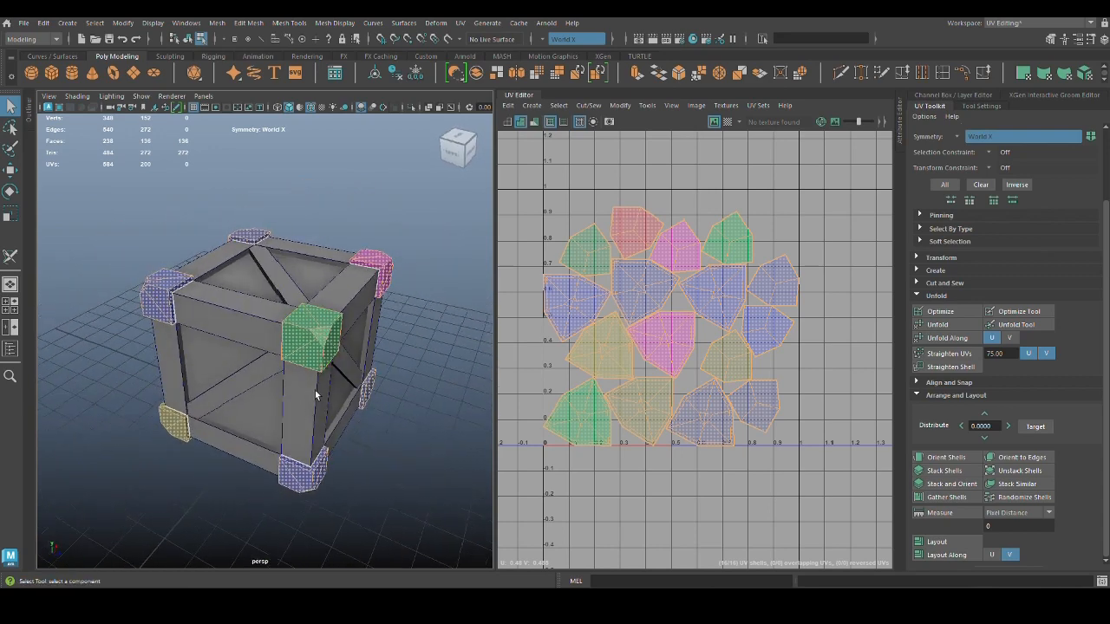
Step: Scale the iron corner shells down uniformly and enable UV shell selection across all the crate meshes
key("r")
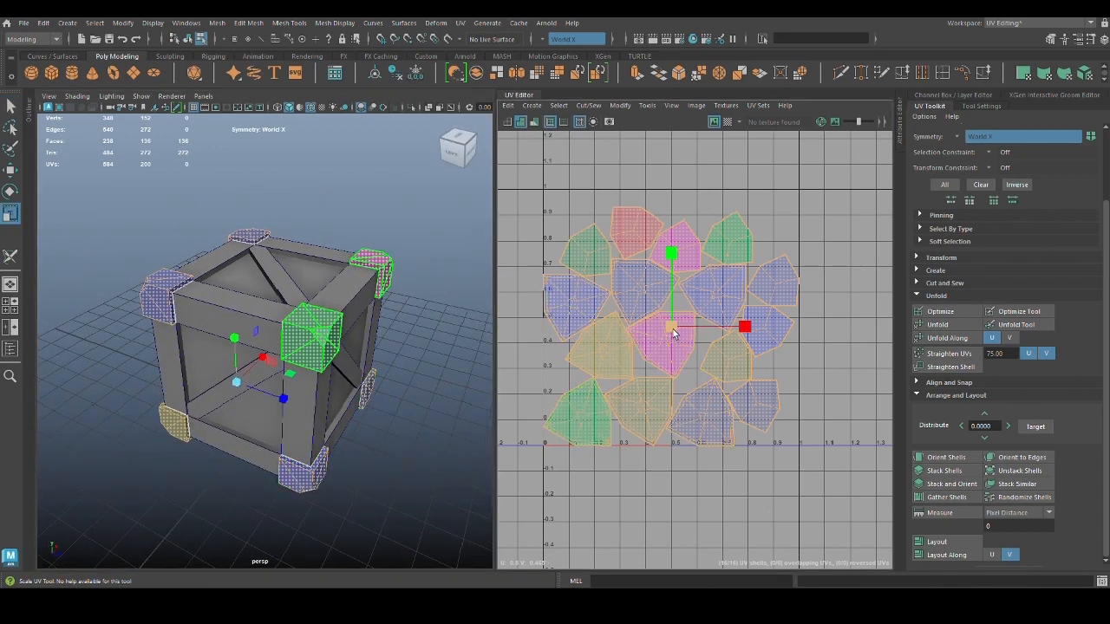
left_click_drag(672, 328, 616, 494)
key("w")
left_click(431, 416)
left_click_drag(431, 416, 148, 225)
right_click_drag(731, 419, 674, 401)
Step: Select the iron corner shells and fit them into the free area of the tile below the box shells
left_click_drag(667, 551, 555, 442)
left_click_drag(615, 491, 649, 409)
key("r")
scroll(681, 464, "up", 2)
middle_click_drag(655, 409, 617, 411, "alt")
key("w")
left_click_drag(616, 411, 616, 415)
left_click(724, 498)
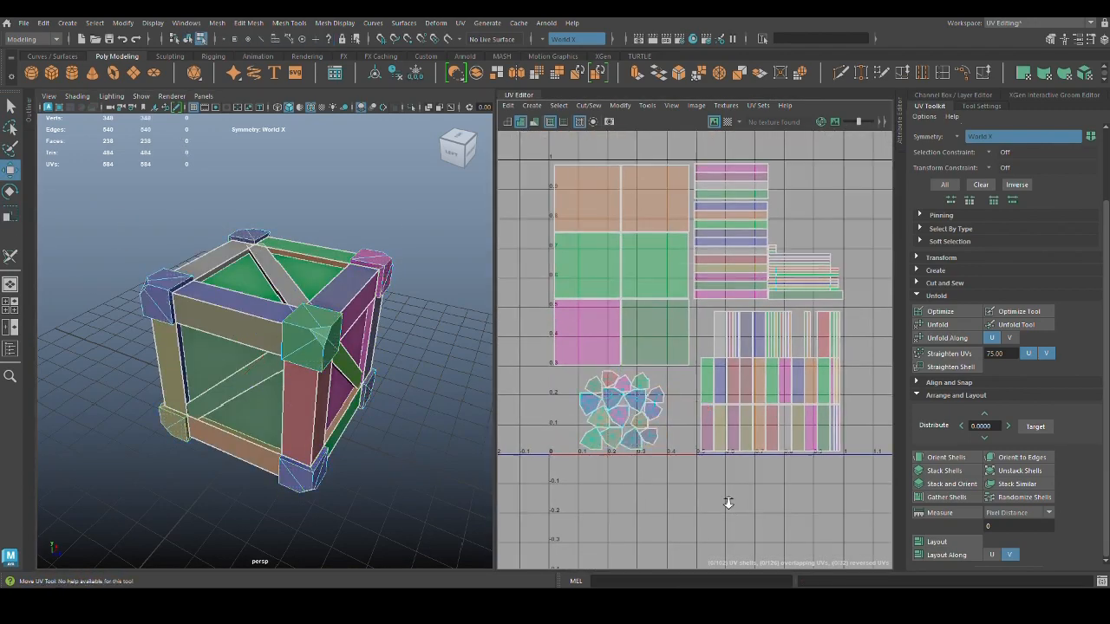
Step: Undo the last changes involving the box's UV shells and clear the selection
scroll(724, 496, "down", 1)
middle_click_drag(716, 489, 698, 477, "alt")
middle_click_drag(720, 413, 751, 442, "alt")
key("ctrl+z")
key("ctrl+z")
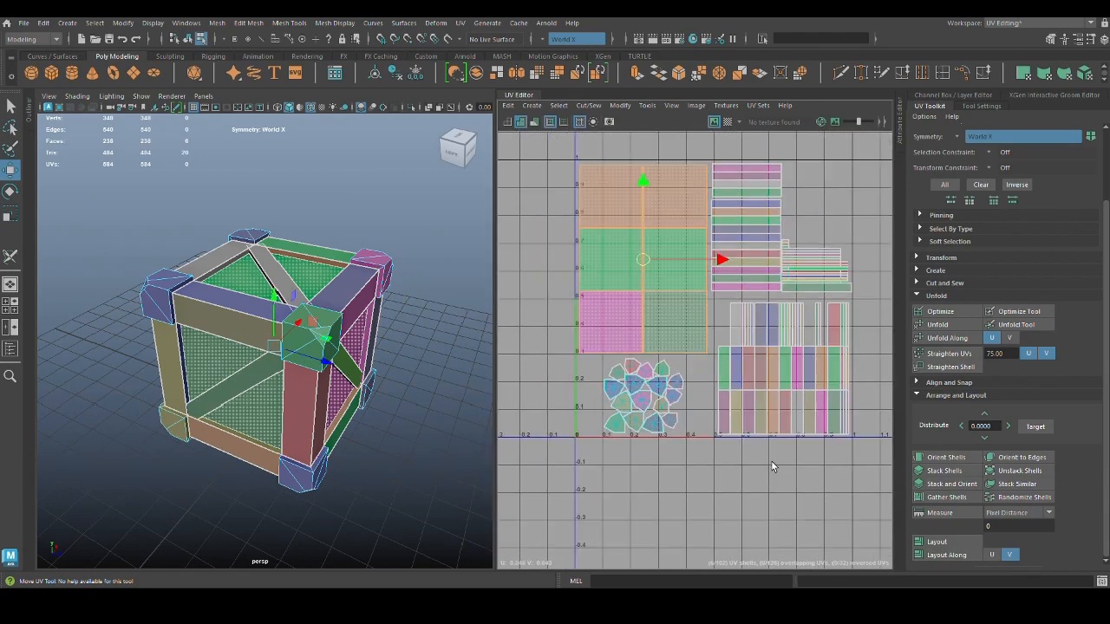
left_click(815, 500)
scroll(765, 487, "down", 3)
middle_click_drag(760, 486, 742, 480, "alt")
key("q")
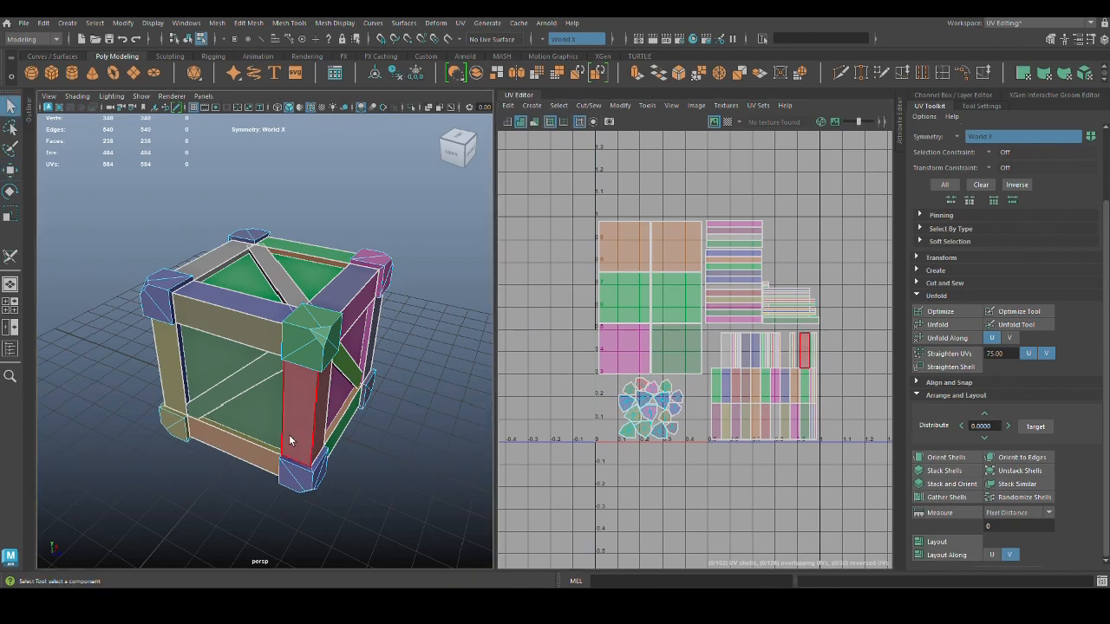
Step: Return to object mode and select all four crate meshes to review their combined UV layout
key("F8")
left_click(222, 353)
left_click(343, 392)
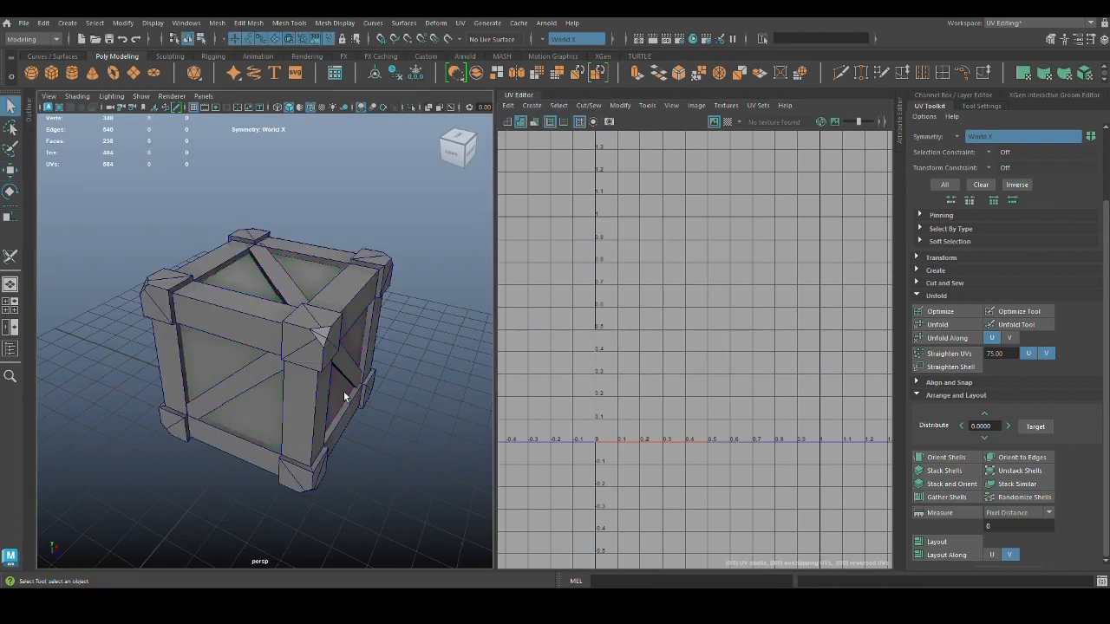
right_click_drag(361, 431, 283, 405, "alt")
left_click_drag(283, 405, 338, 403, "alt")
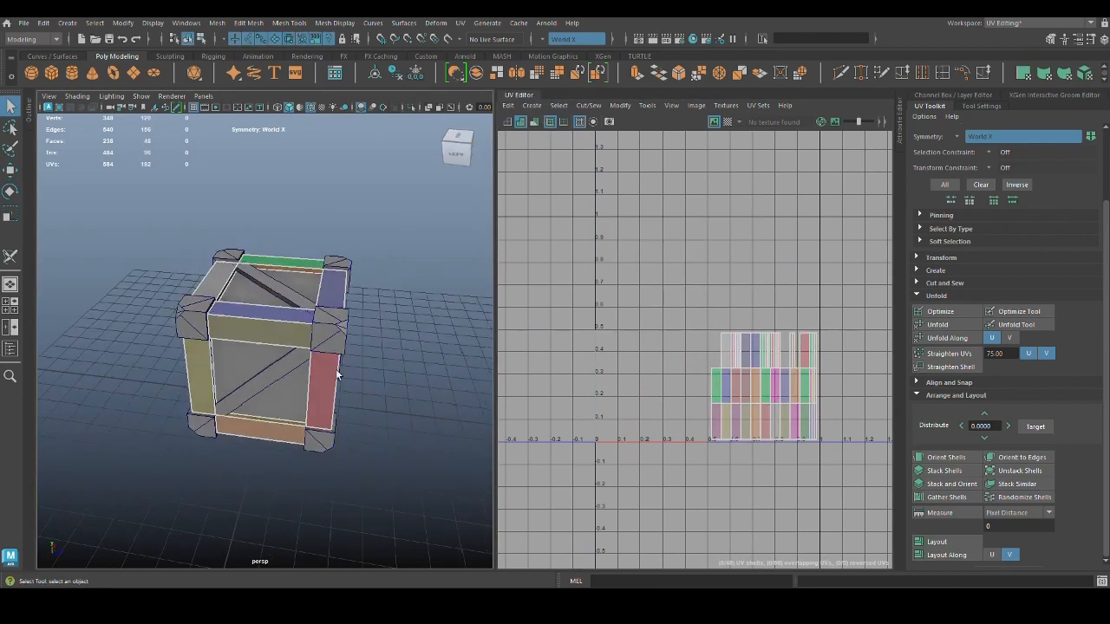
left_click_drag(186, 204, 440, 496)
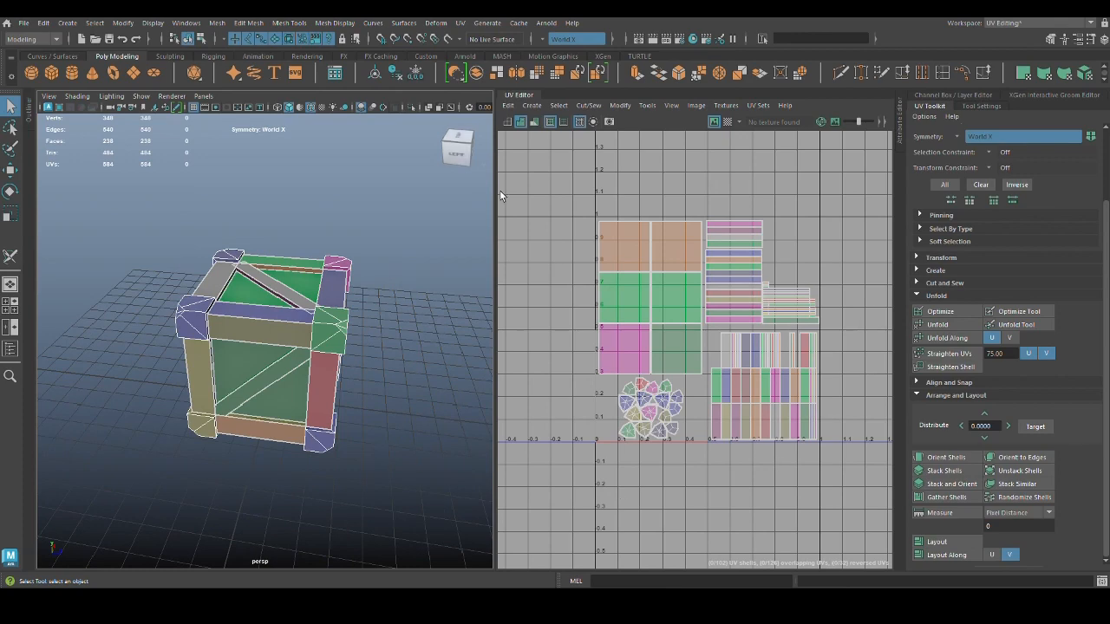
Step: Collapse the UV Editor and UV Toolkit, and show the Outliner beside the crate
left_click_drag(524, 94, 899, 108)
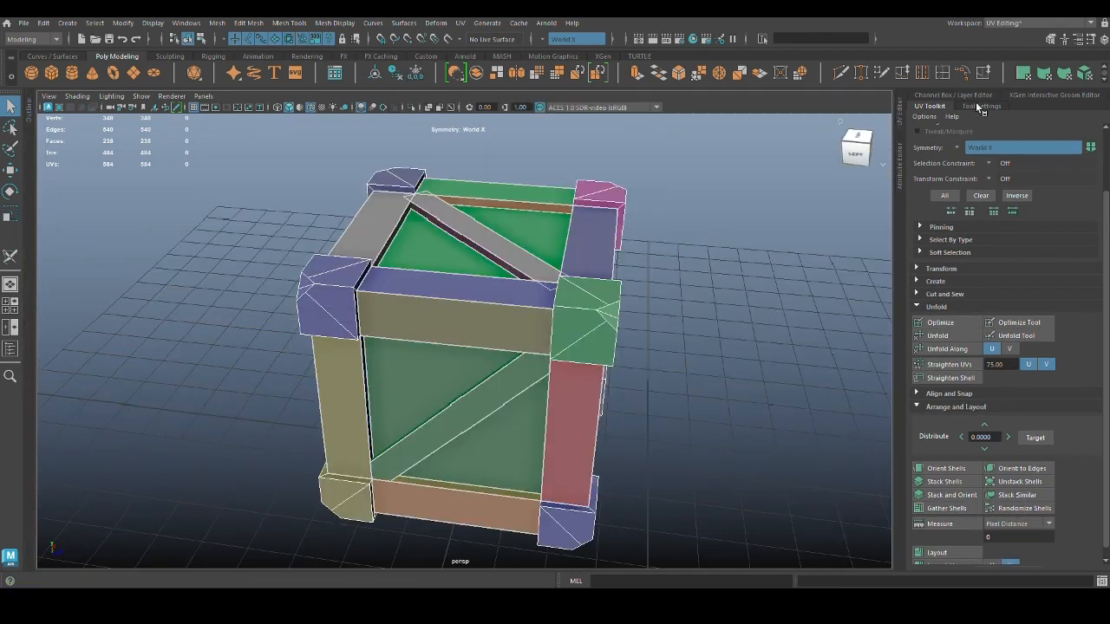
left_click(942, 107)
right_click_drag(819, 257, 619, 362, "alt")
left_click(787, 384)
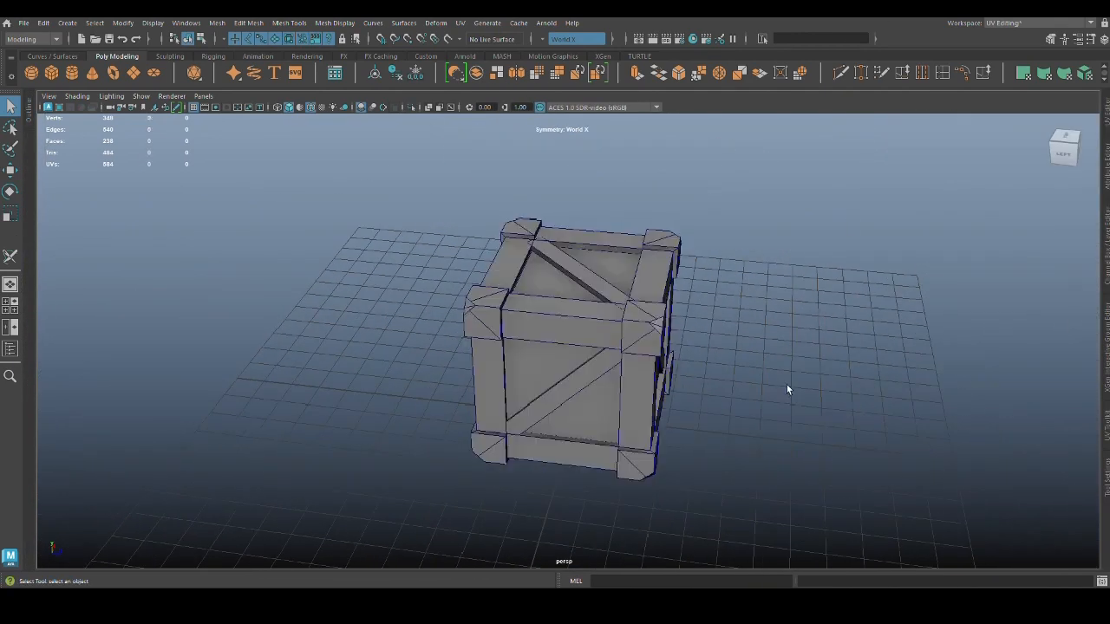
left_click_drag(786, 385, 747, 415, "alt")
mouse_move(747, 415)
right_mouse_down("alt")
mouse_move(767, 419)
mouse_move(747, 419)
right_mouse_up("alt")
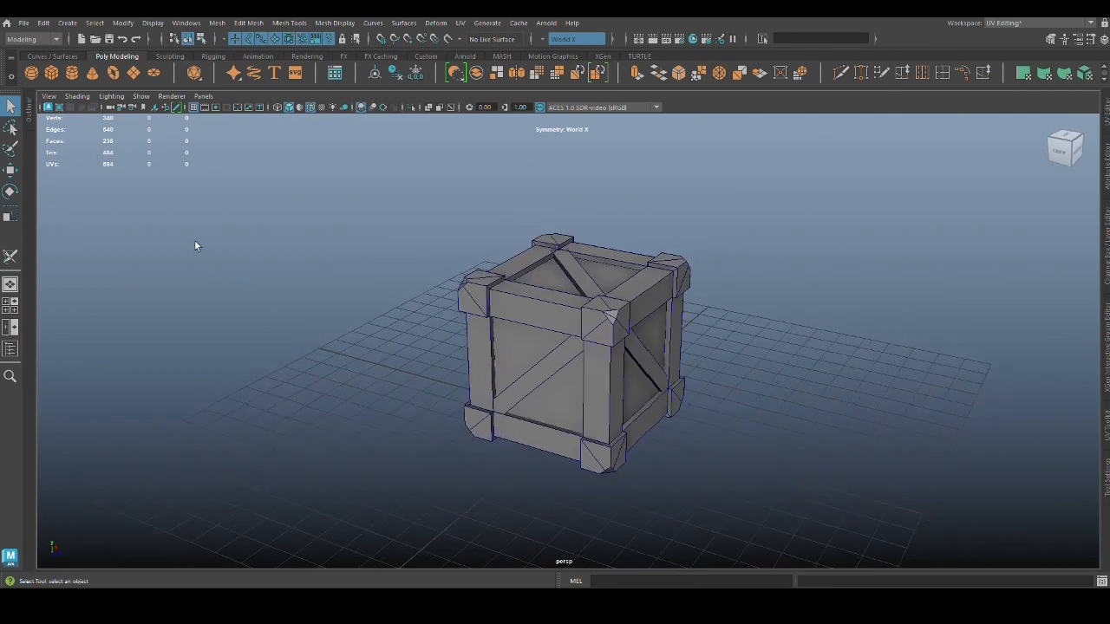
left_click(31, 111)
left_click_drag(726, 341, 703, 413, "alt")
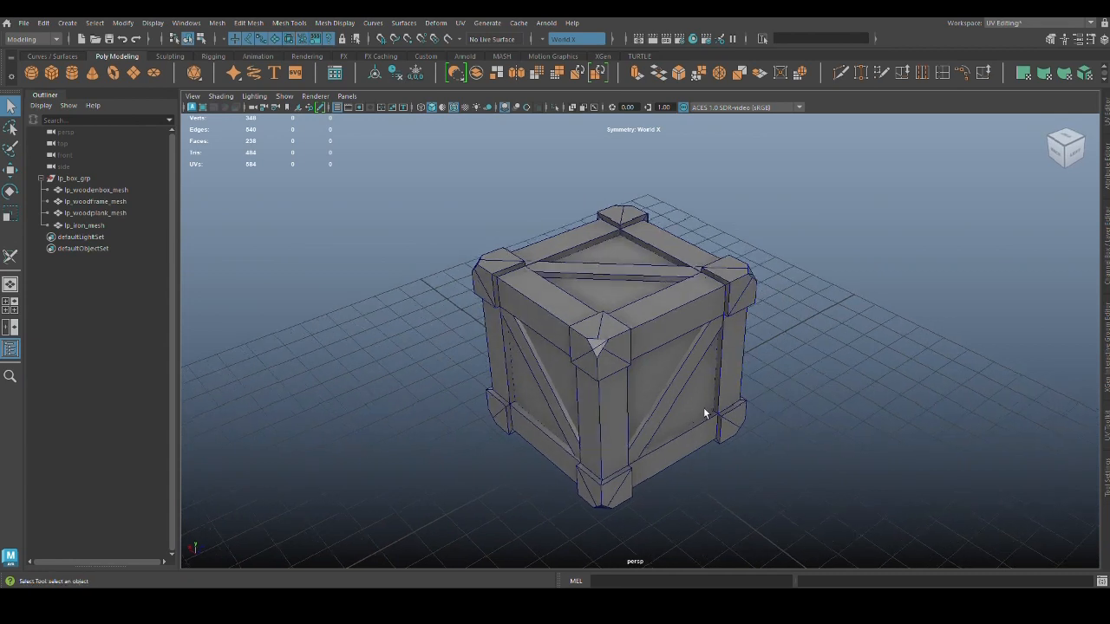
left_click_drag(683, 379, 526, 320, "alt")
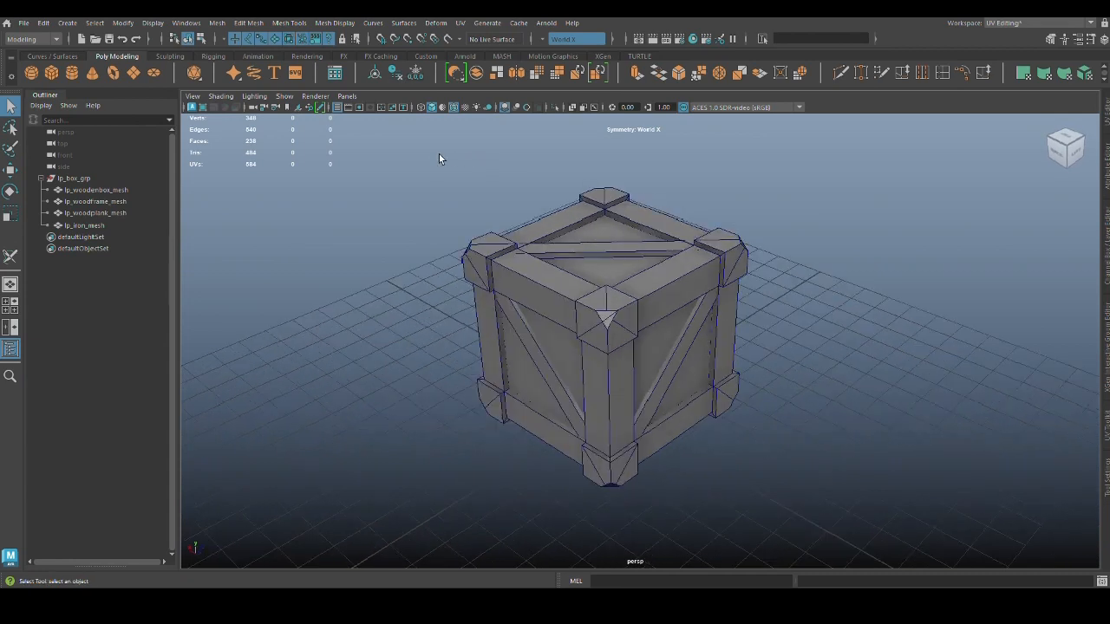
Step: Select the box, frame, plank and iron meshes and combine them into a single mesh
left_click(87, 178)
left_click(806, 453)
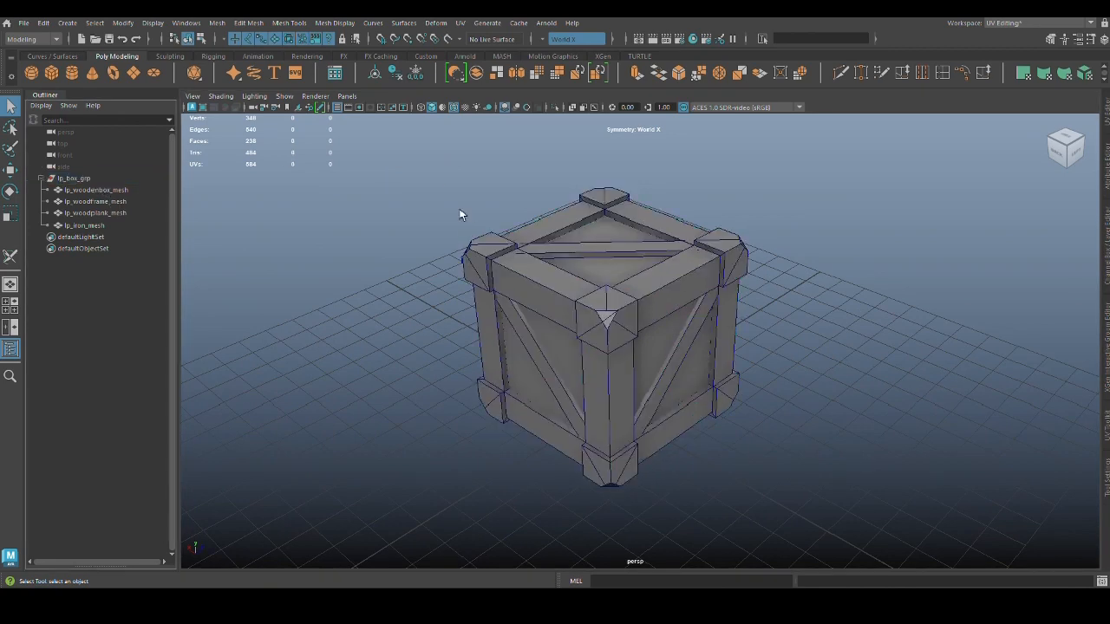
left_click_drag(460, 211, 896, 500)
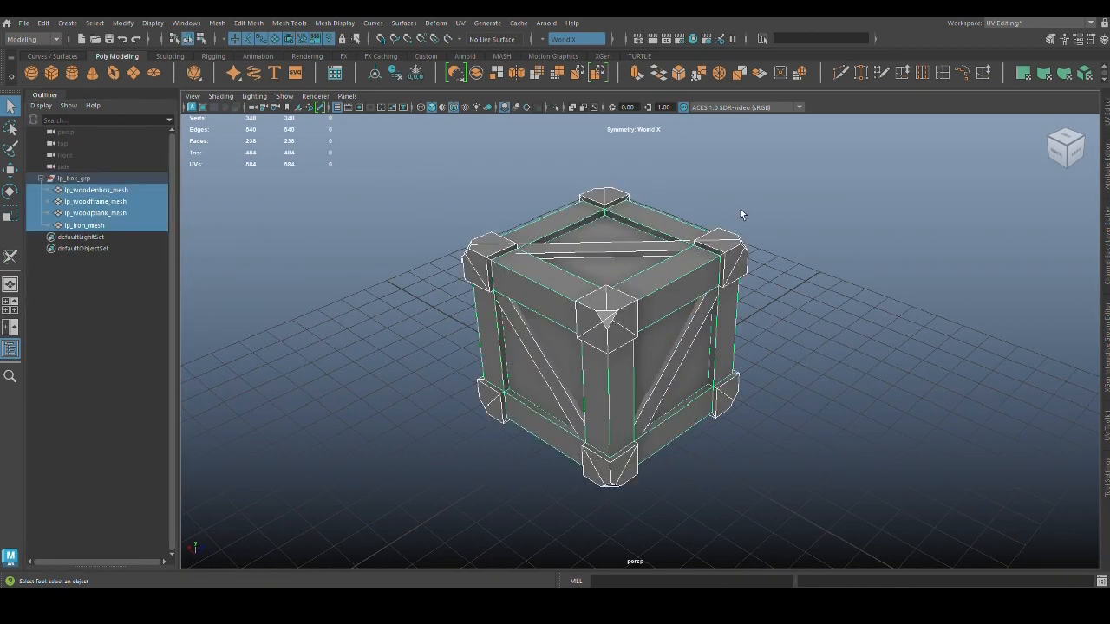
right_click_drag(748, 200, 754, 446, "shift")
left_click(816, 312)
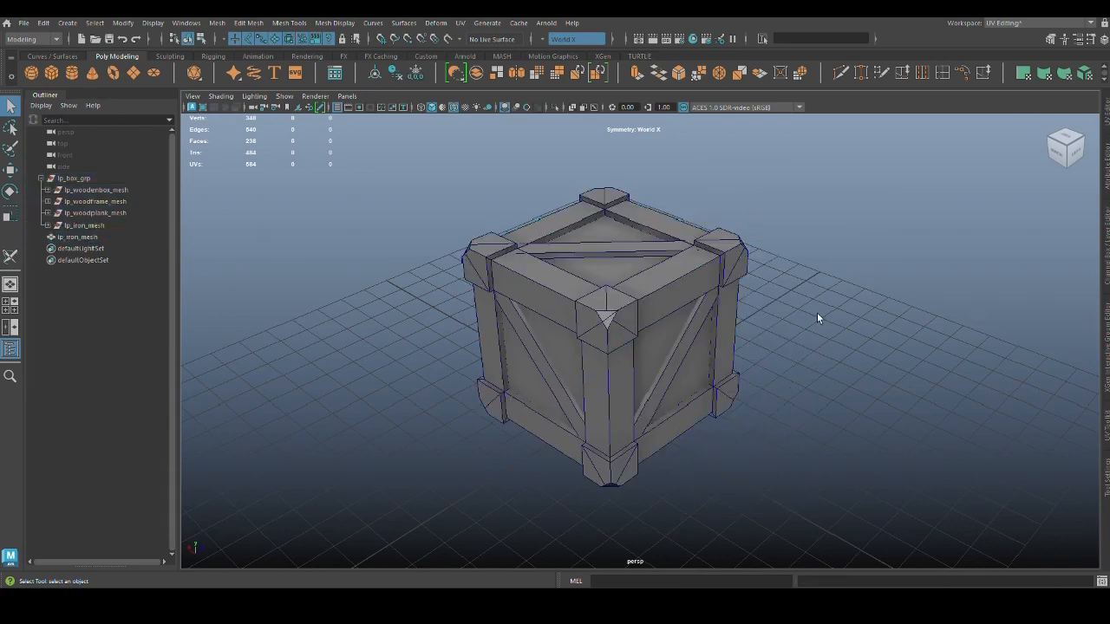
Step: Delete the combined crate mesh's history and freeze its transformations
left_click(690, 349)
scroll(206, 74, "down", 1)
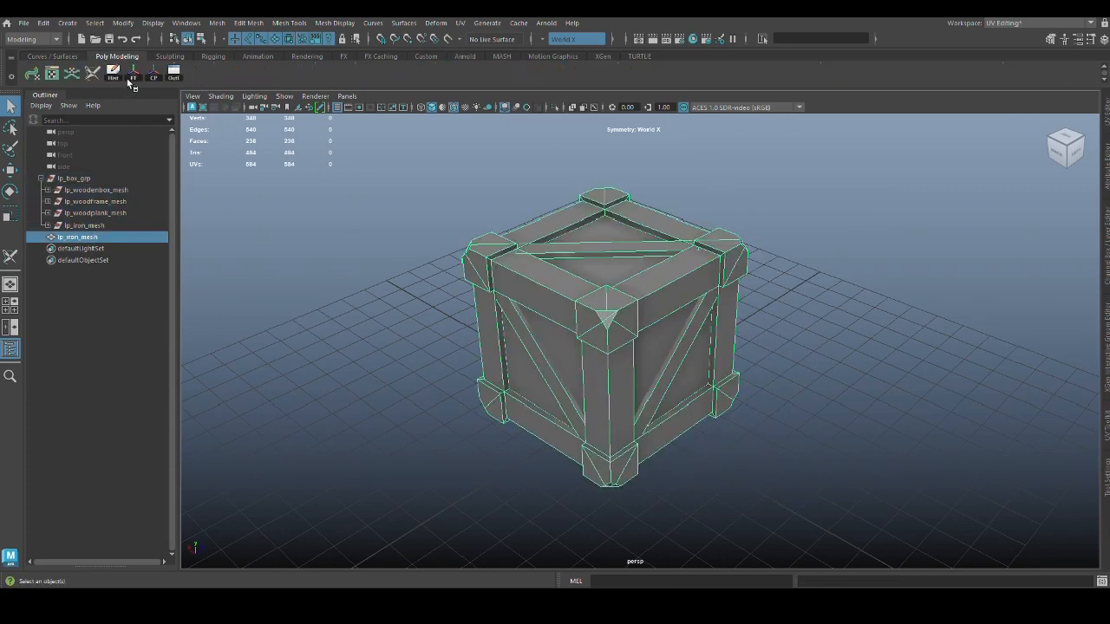
left_click(115, 75)
left_click(135, 75)
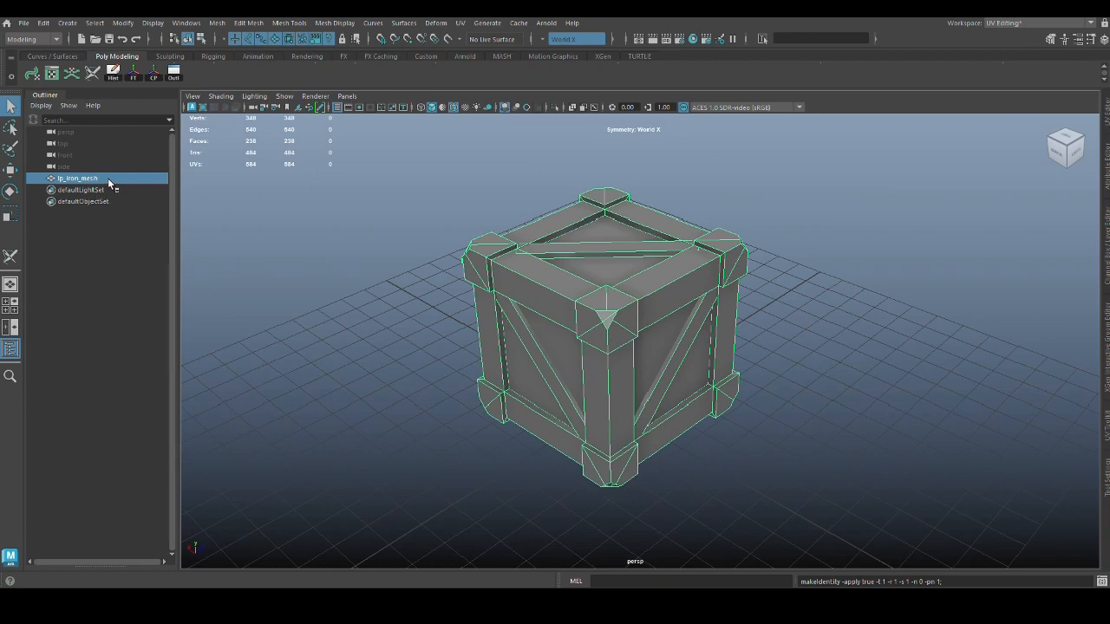
Step: Rename the combined mesh as lp_box_mesh
double_click(107, 178)
type("lp_box_")
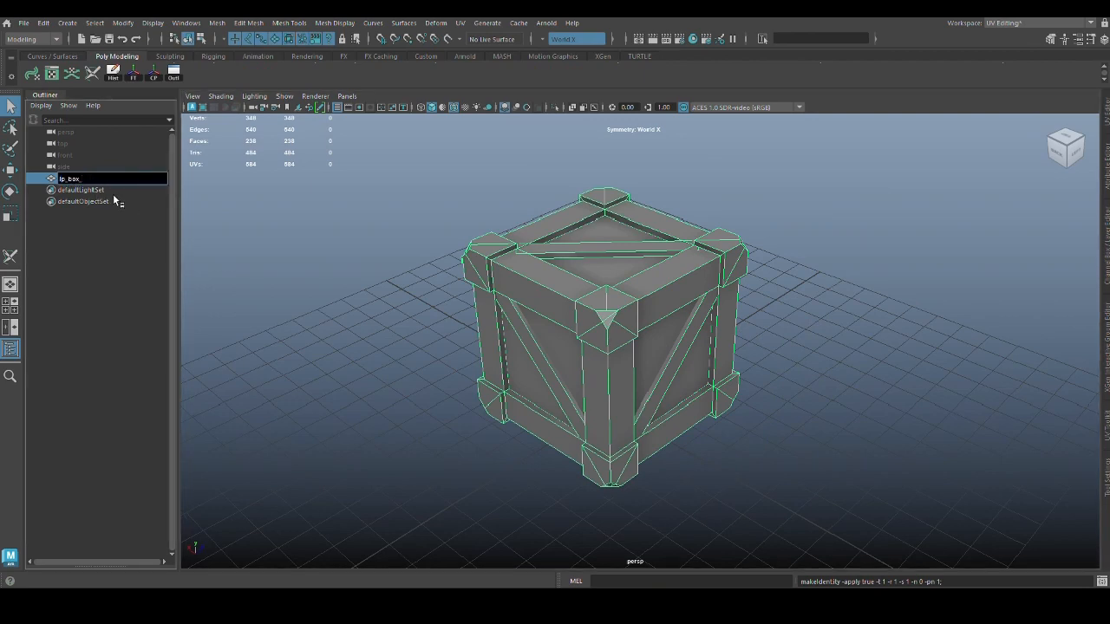
type("me")
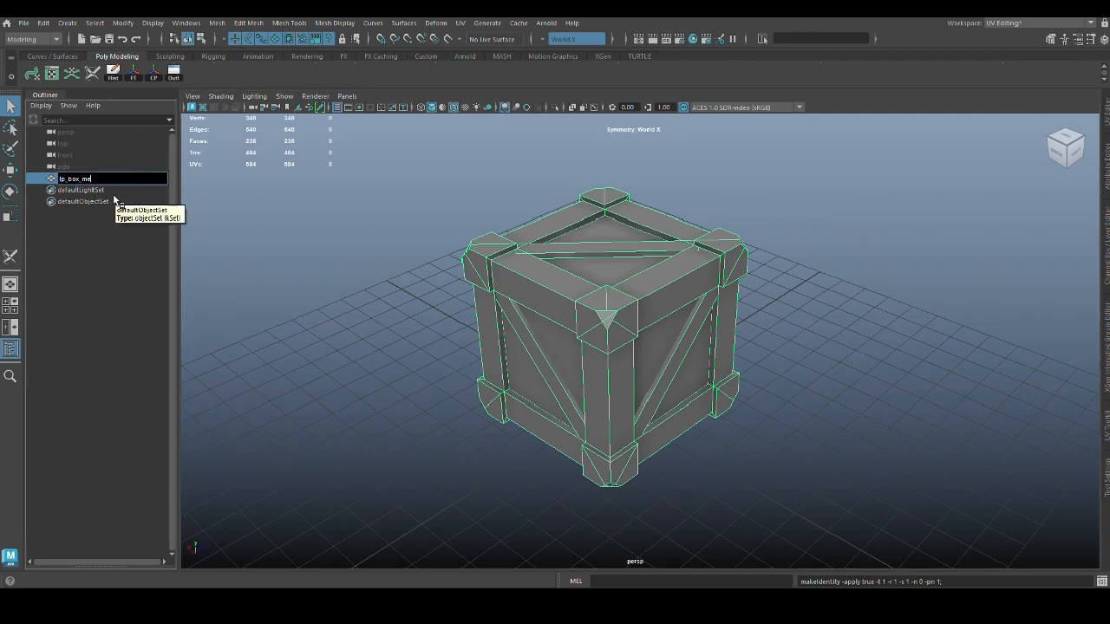
type("sh")
key("Return")
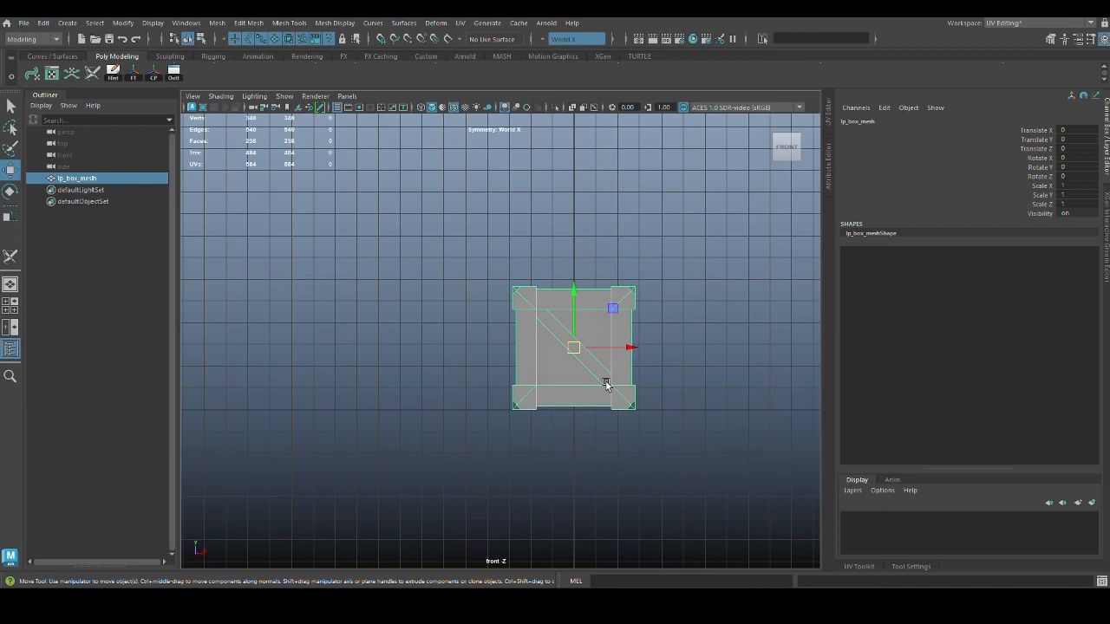
Step: Move the pivot of lp_box_mesh down to the bottom centre of the crate in the front view, snapped to the grid
key("d")
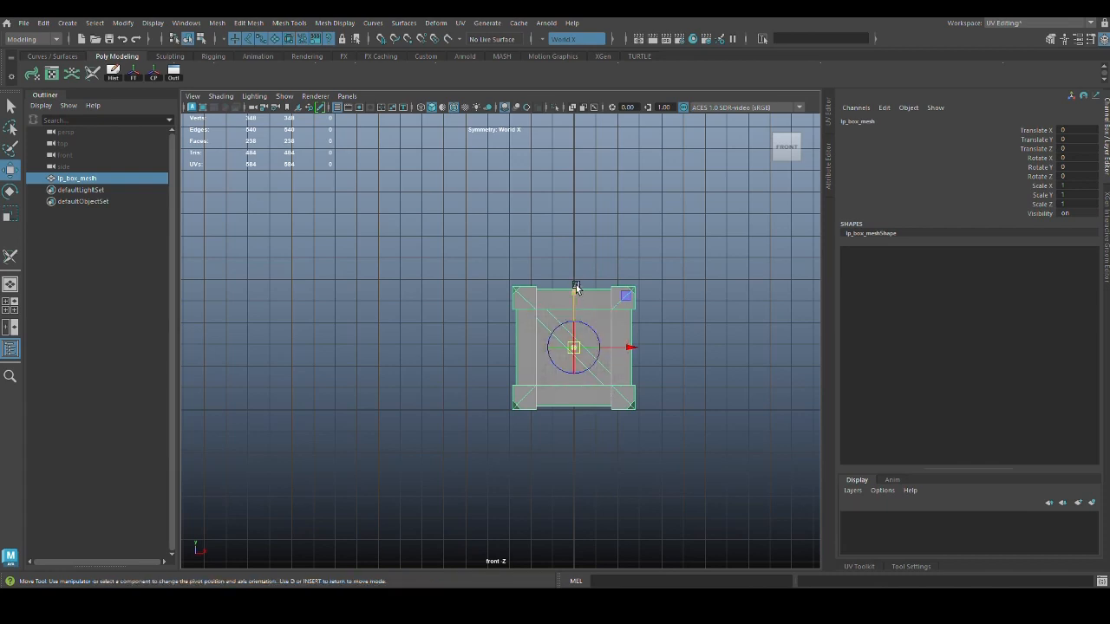
key("d")
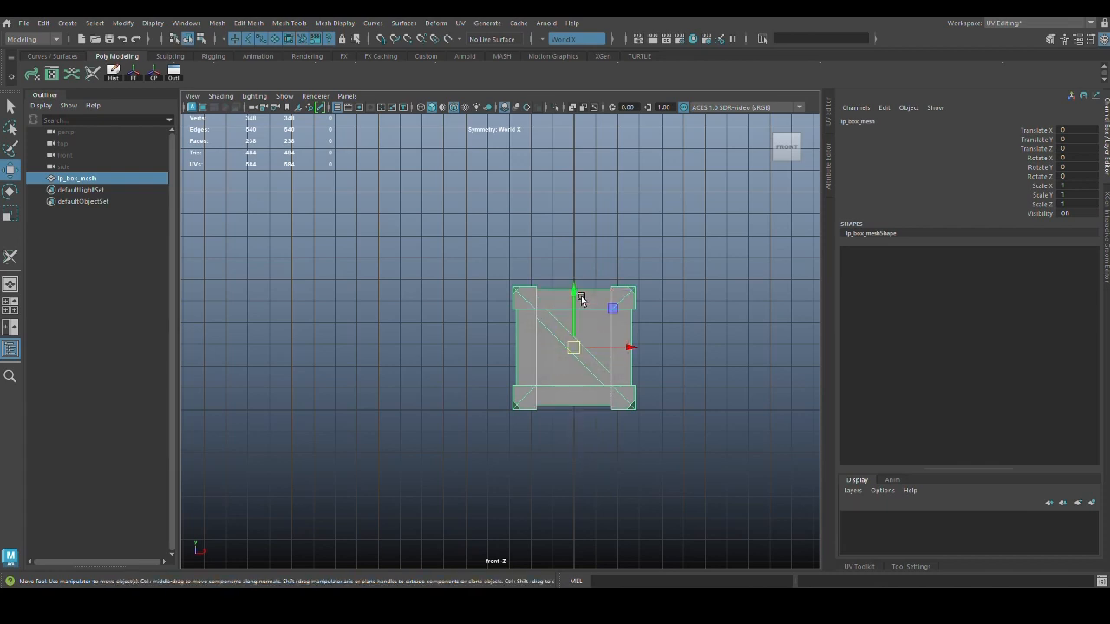
key("d")
left_click_drag(540, 387, 540, 445)
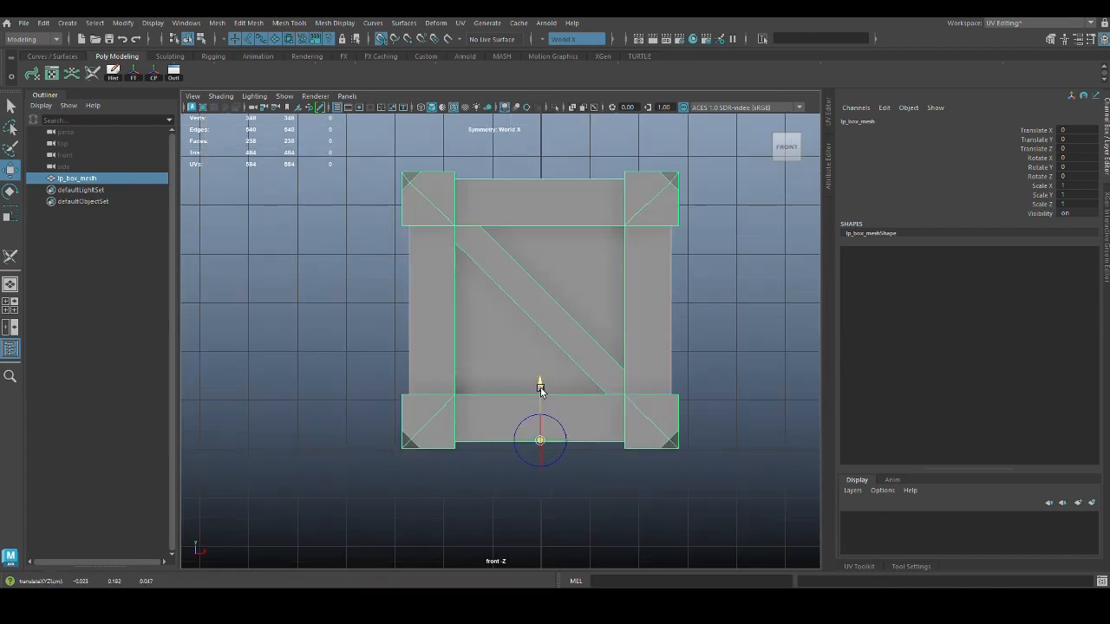
key("x")
Step: Examine the crate and its pivot in the perspective view, in wireframe and in shaded display
key("space")
left_click_drag(595, 518, 625, 408)
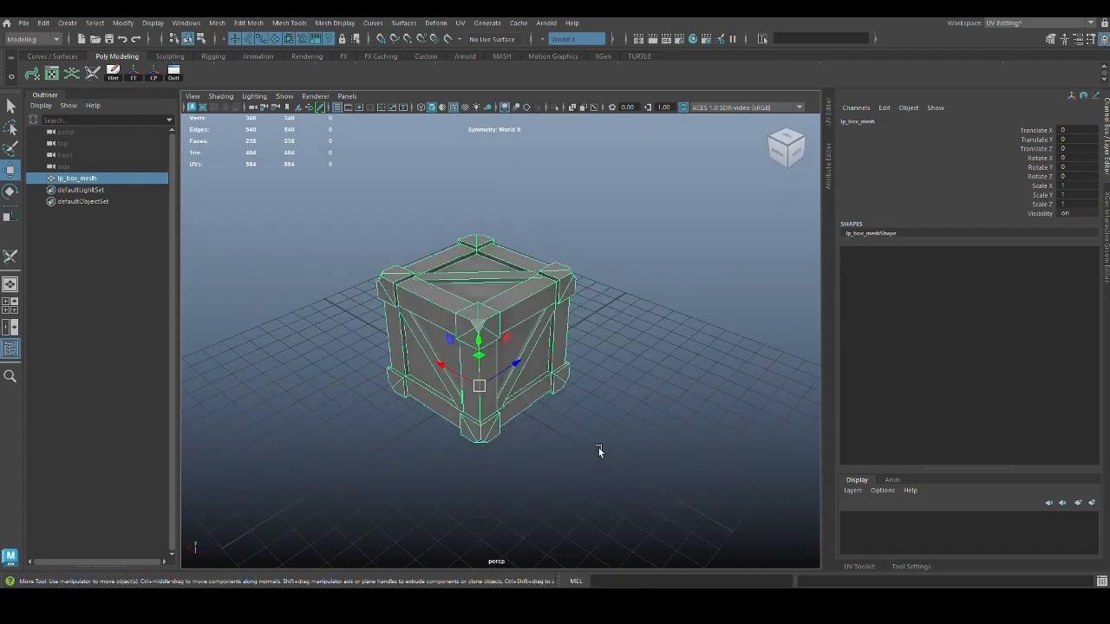
mouse_move(598, 450)
left_mouse_down("alt")
mouse_move(588, 449)
mouse_move(604, 461)
left_mouse_up("alt")
key("4")
key("space")
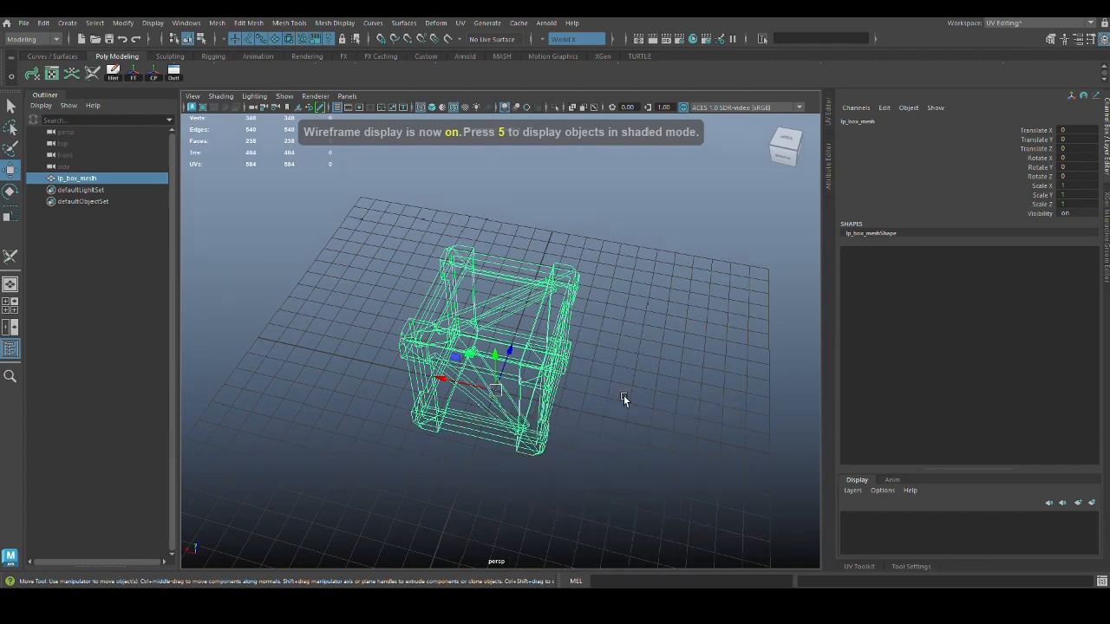
key("q")
left_click(648, 352)
scroll(587, 423, "down", 2)
mouse_move(587, 423)
left_mouse_down("alt")
mouse_move(577, 414)
mouse_move(518, 439)
mouse_move(512, 393)
left_mouse_up("alt")
key("5")
left_click(512, 393)
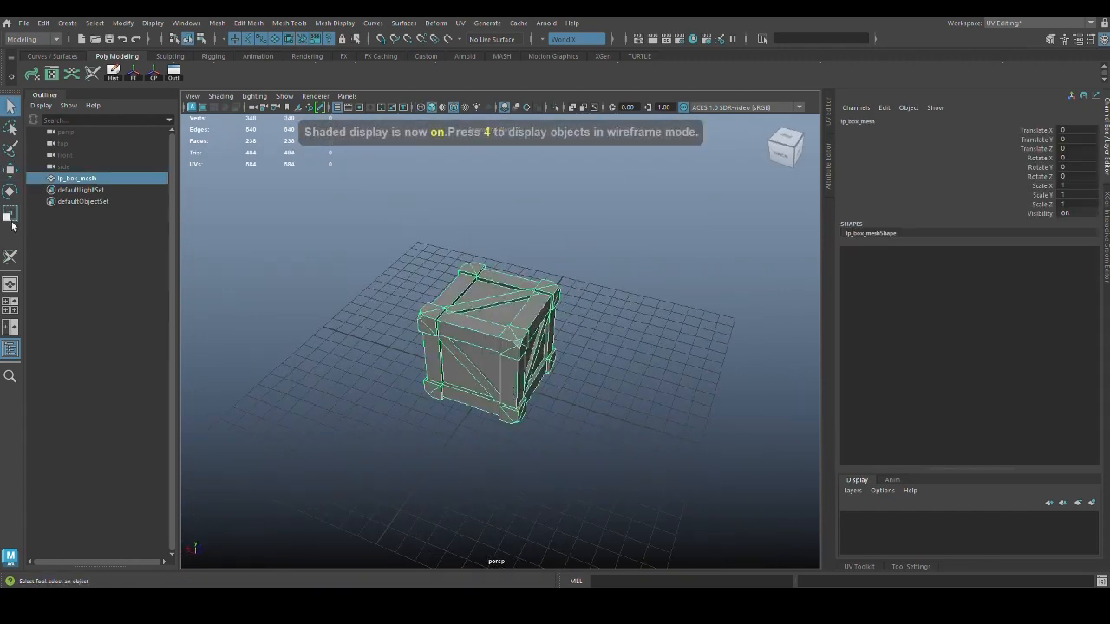
Step: Delete the history of lp_box_mesh again and keep the crate selected
left_click(114, 74)
left_click(364, 260)
left_click(515, 357)
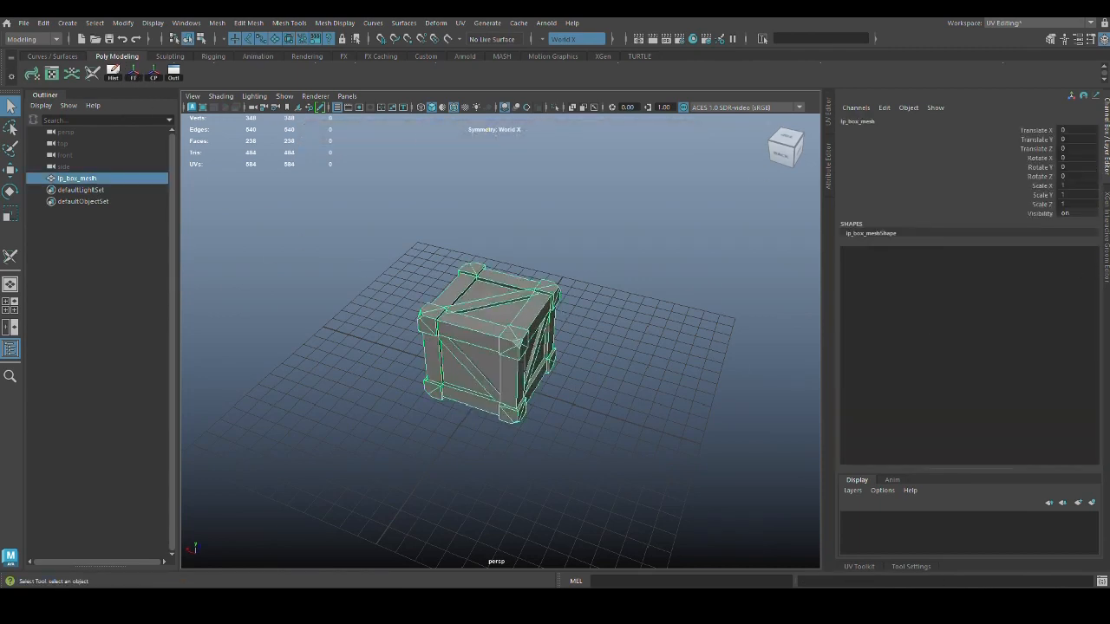
Step: Assign a new Blinn material to the crate mesh and name it lp_box_sh
left_click(829, 179)
left_click(1106, 142)
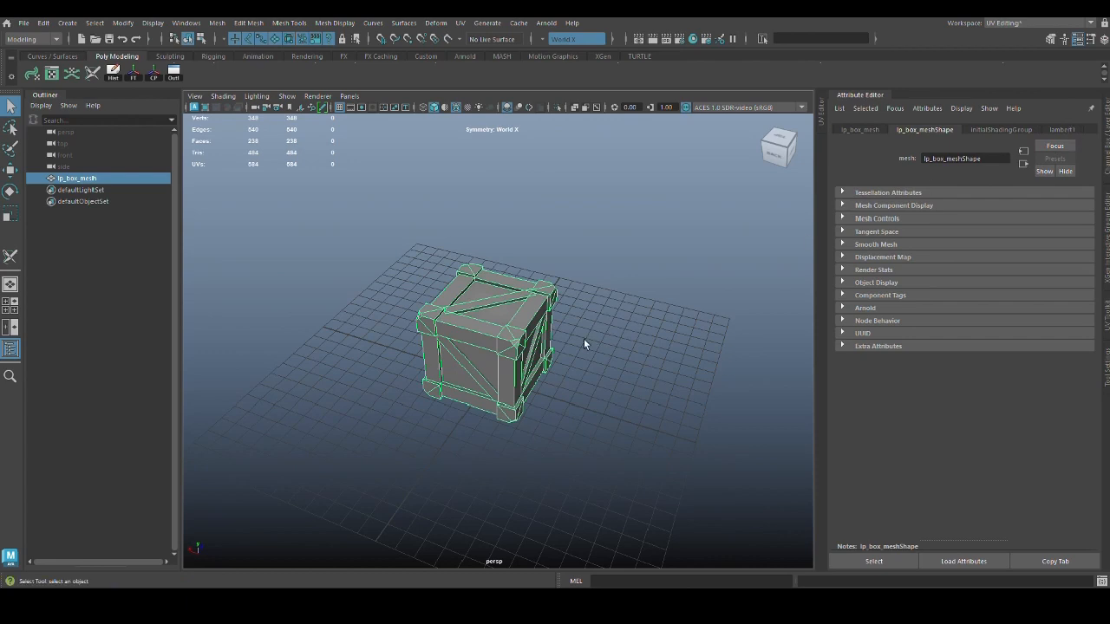
right_click(537, 201)
left_click(572, 499)
left_click(499, 277)
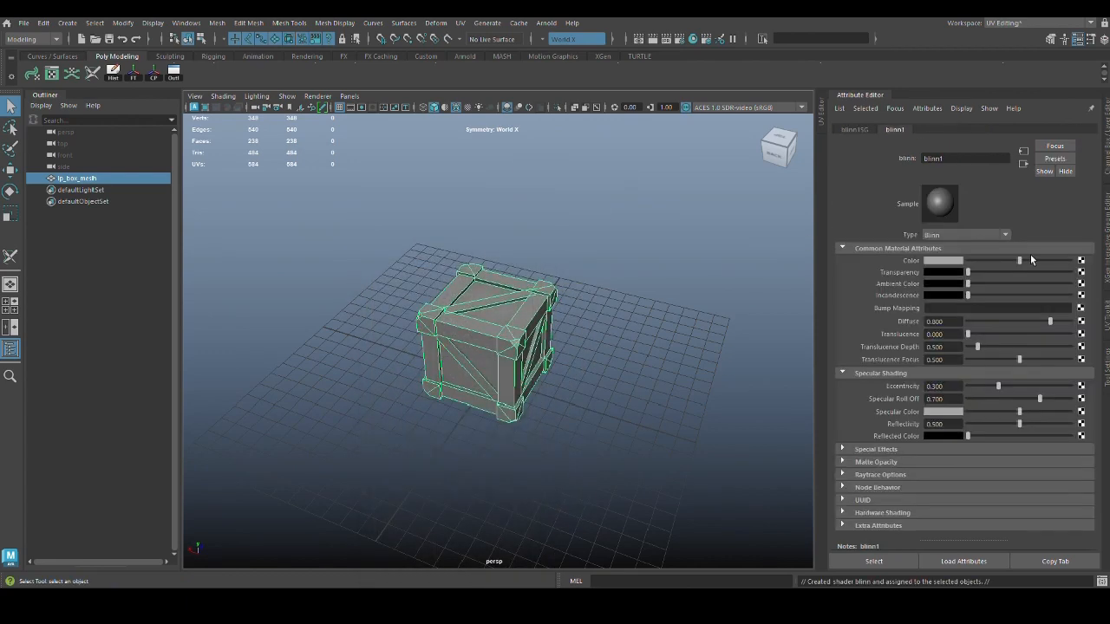
left_click_drag(954, 160, 846, 158)
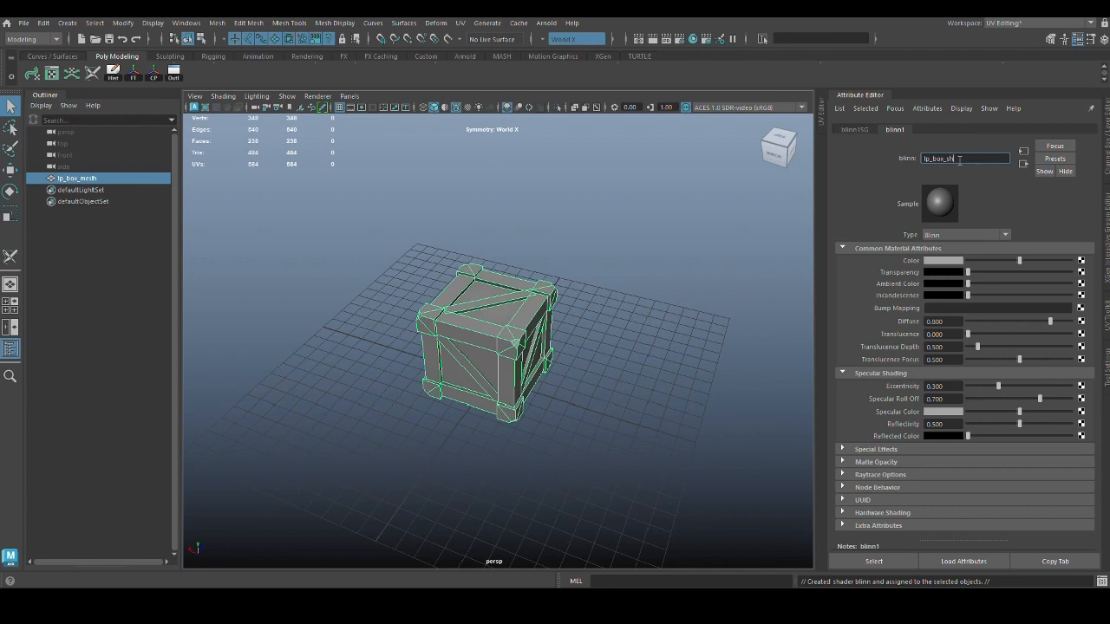
key("Return")
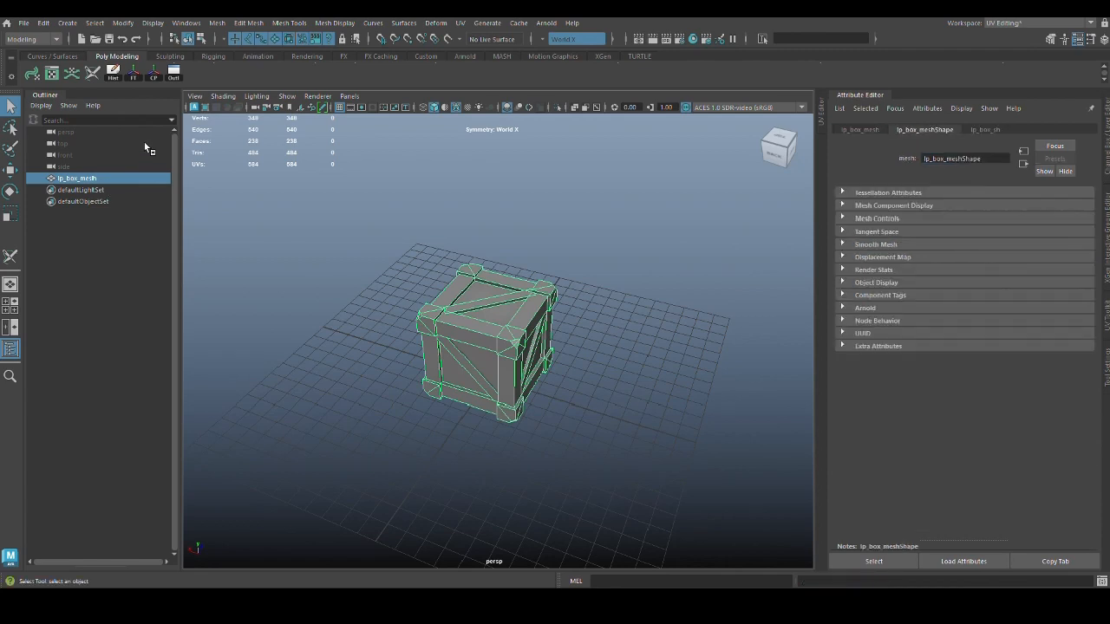
Step: Export the selected crate as an FBX named lp_woodenbox_v02.fbx into the wooden_box project's scenes folder
left_click(25, 23)
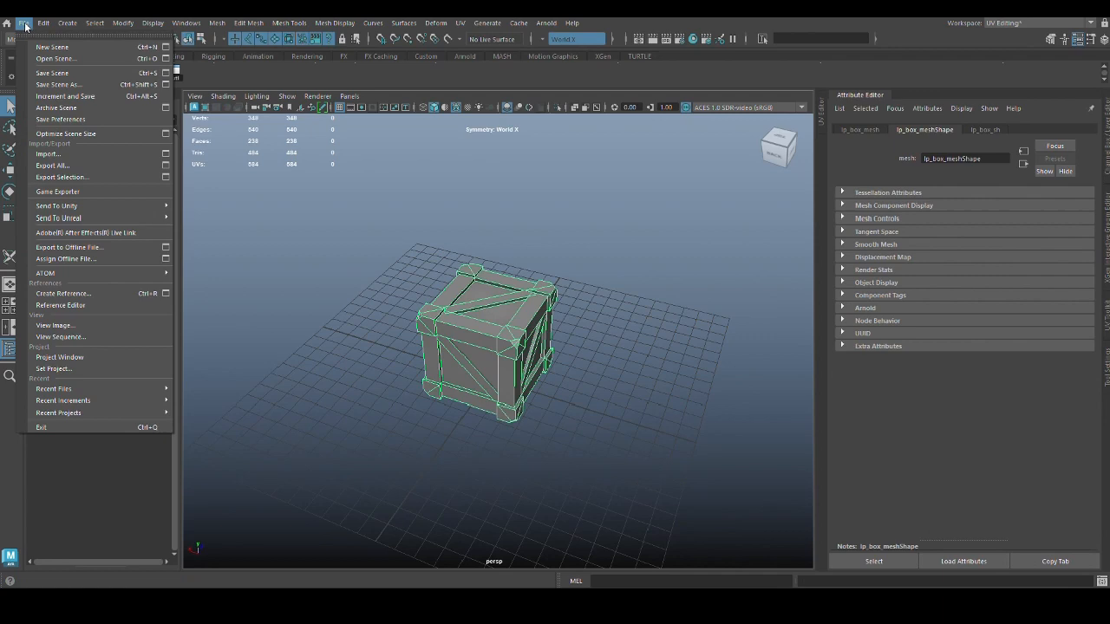
left_click(147, 177)
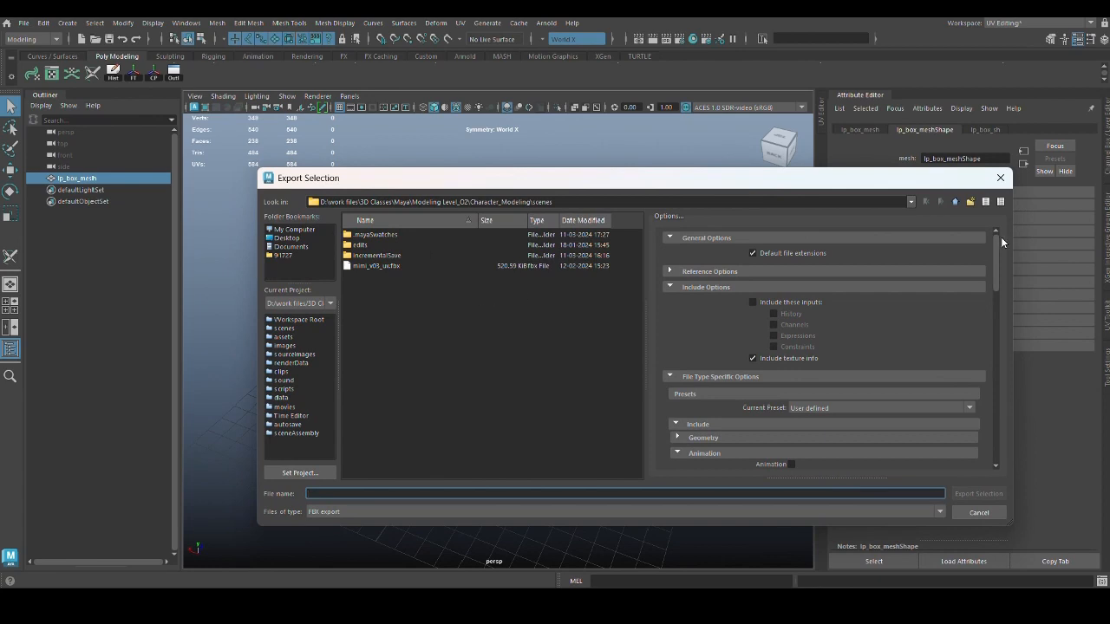
double_click(384, 237)
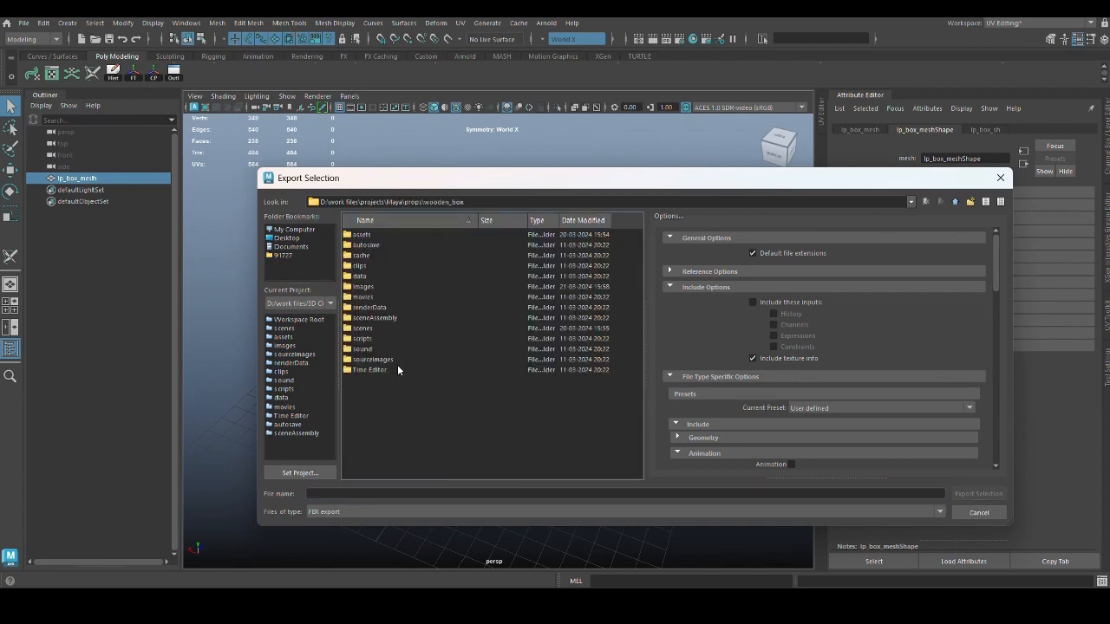
double_click(378, 327)
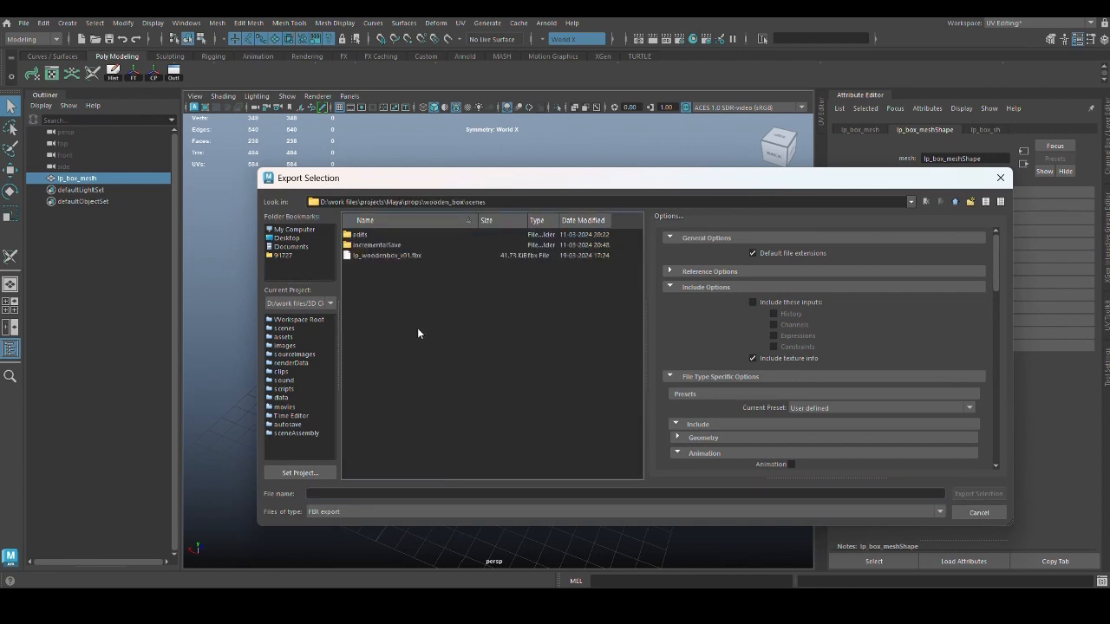
left_click(389, 256)
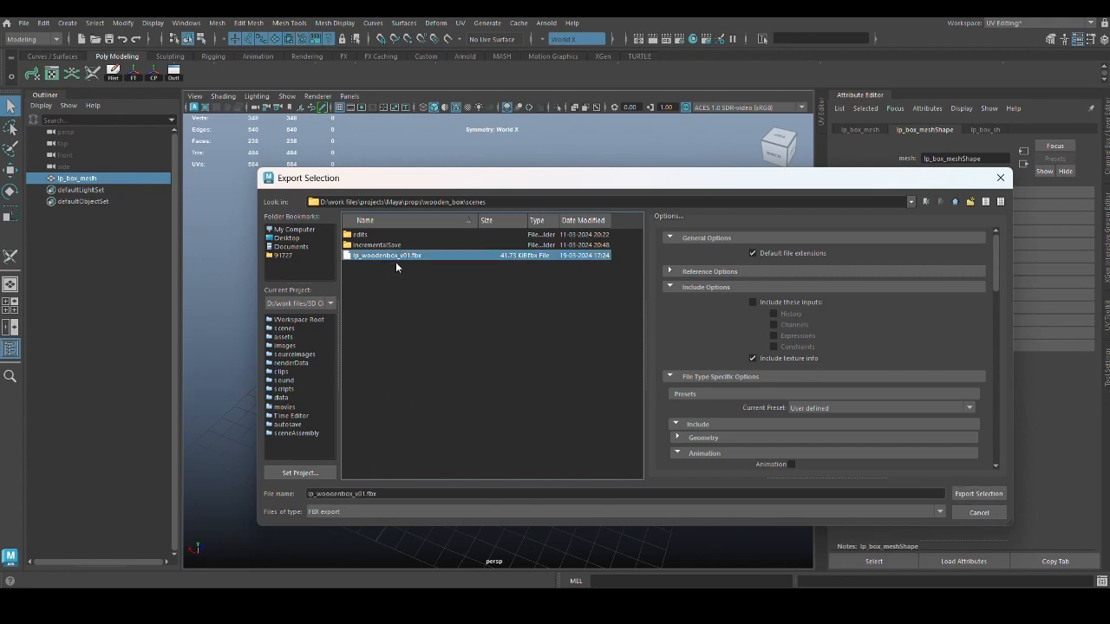
left_click(363, 493)
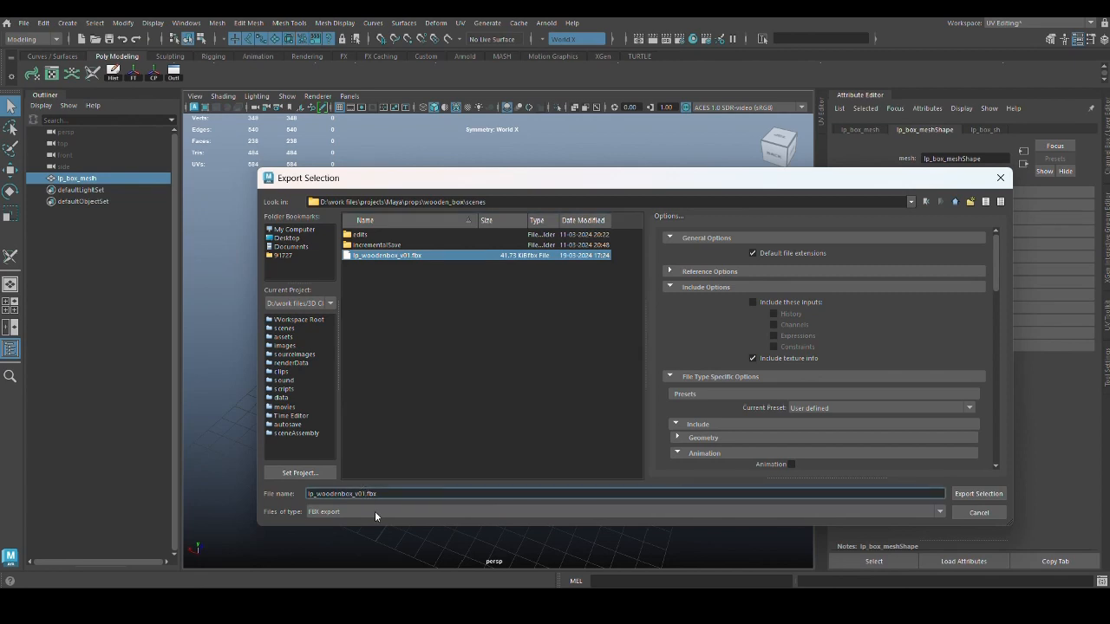
key("BackSpace")
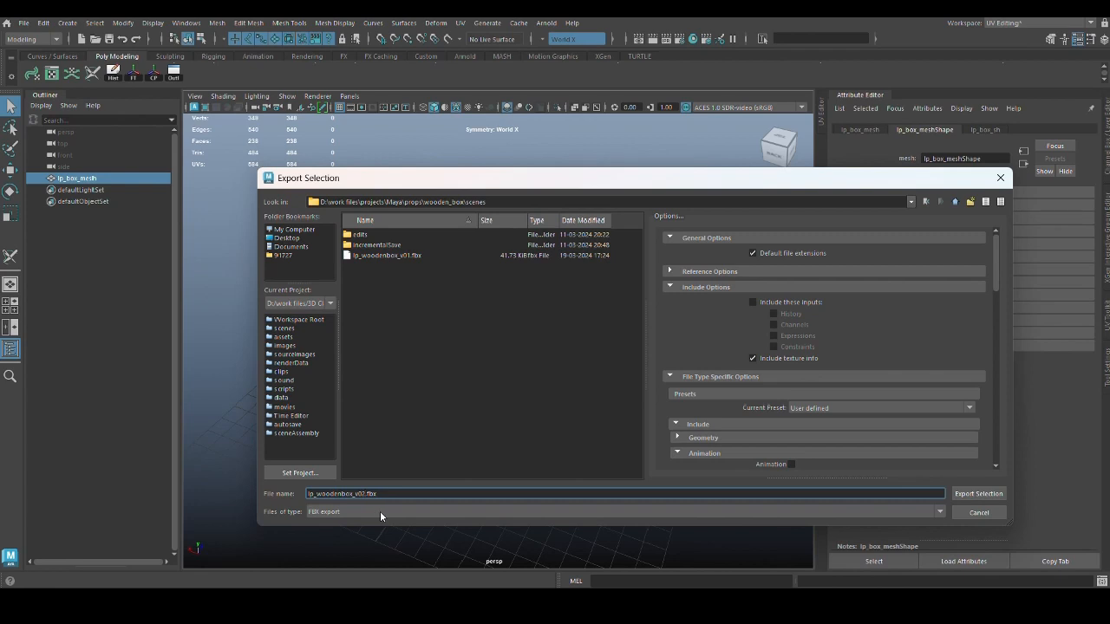
left_click(978, 494)
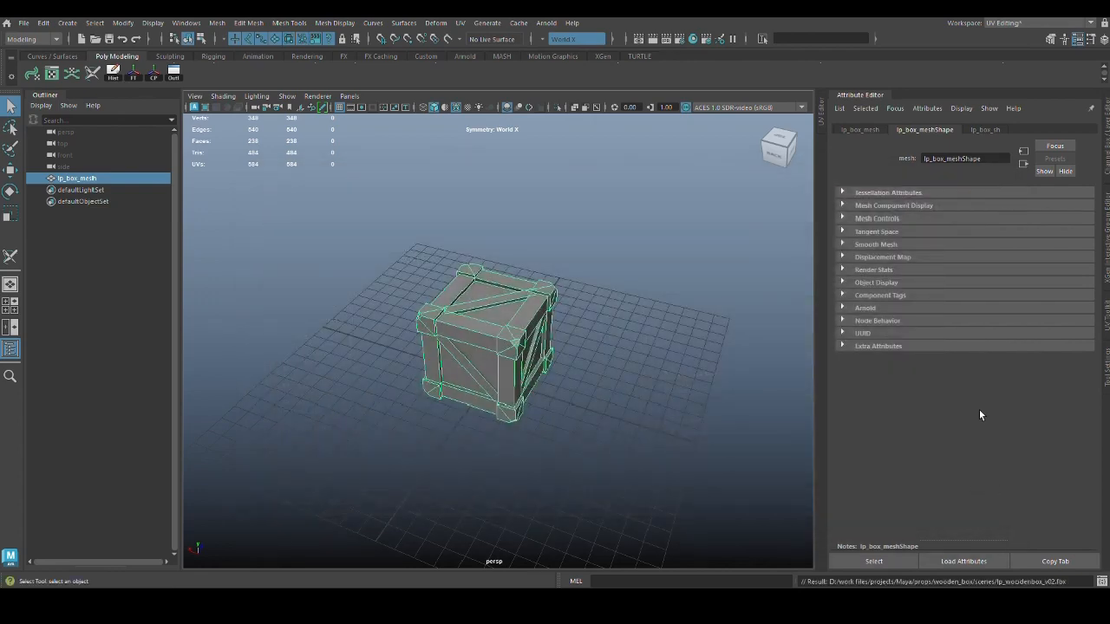
Step: Switch to Substance 3D Painter and create a new project from lp_woodenbox_v02.fbx in the wooden_box scenes folder
left_click(596, 433)
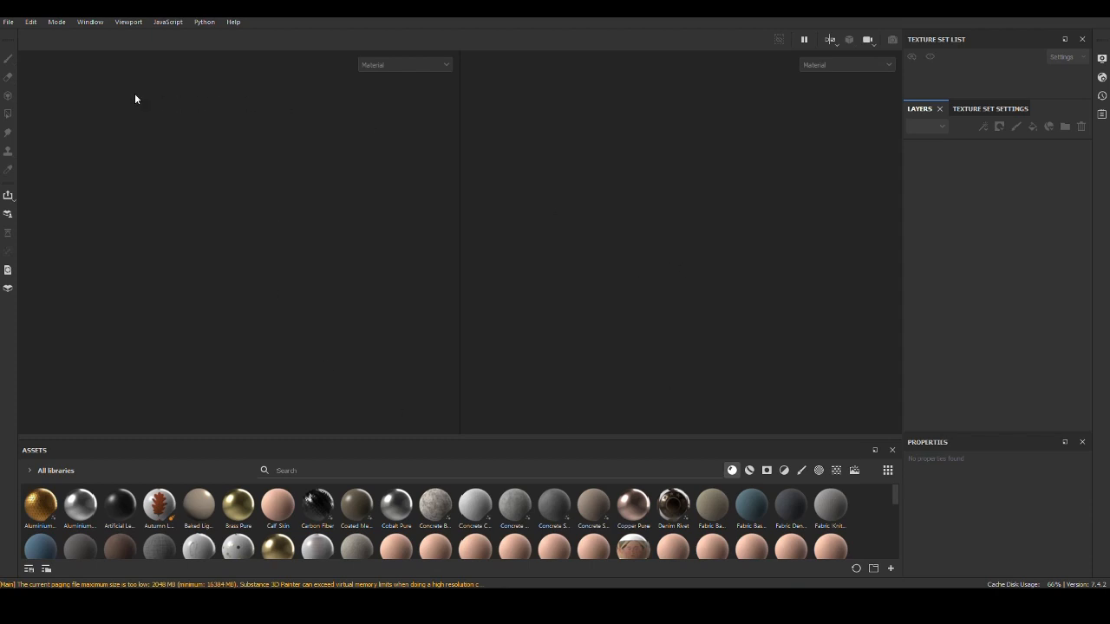
left_click(7, 22)
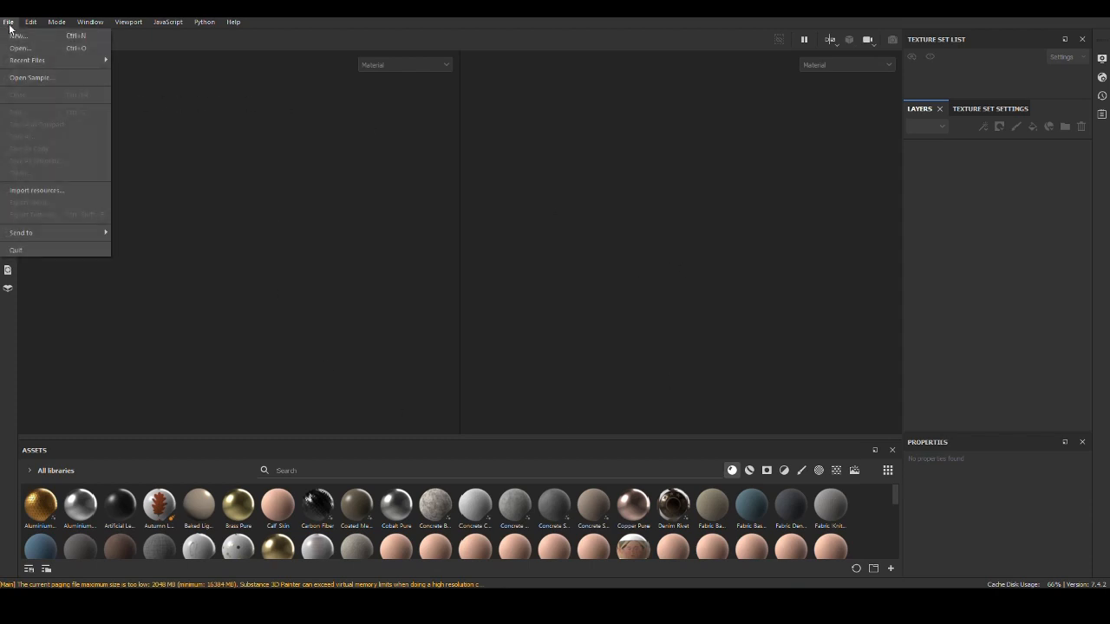
left_click(57, 36)
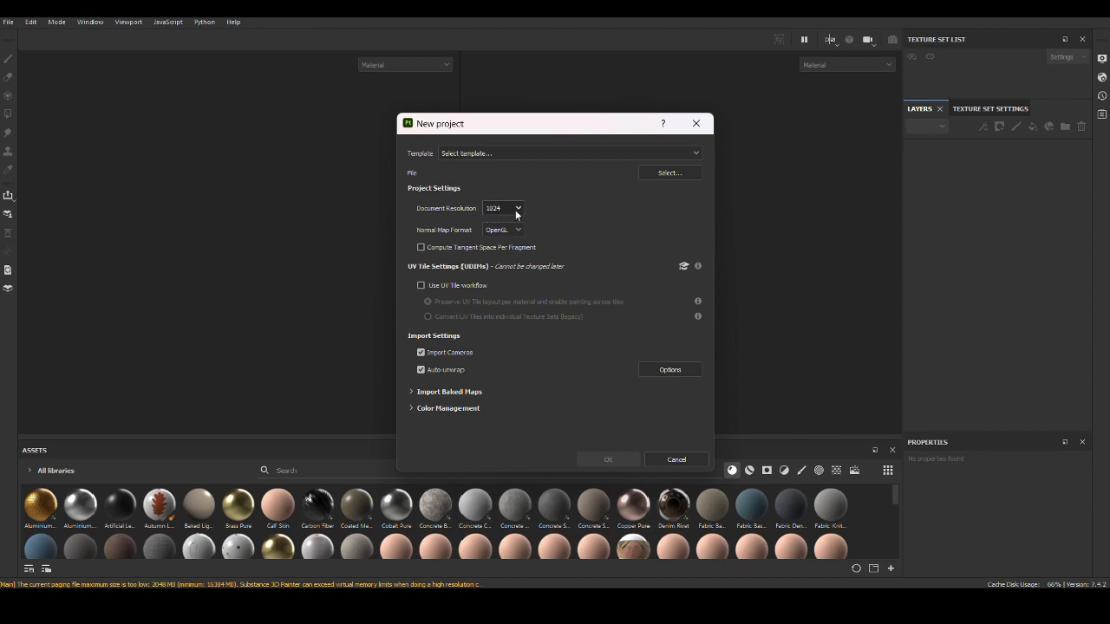
left_click(669, 173)
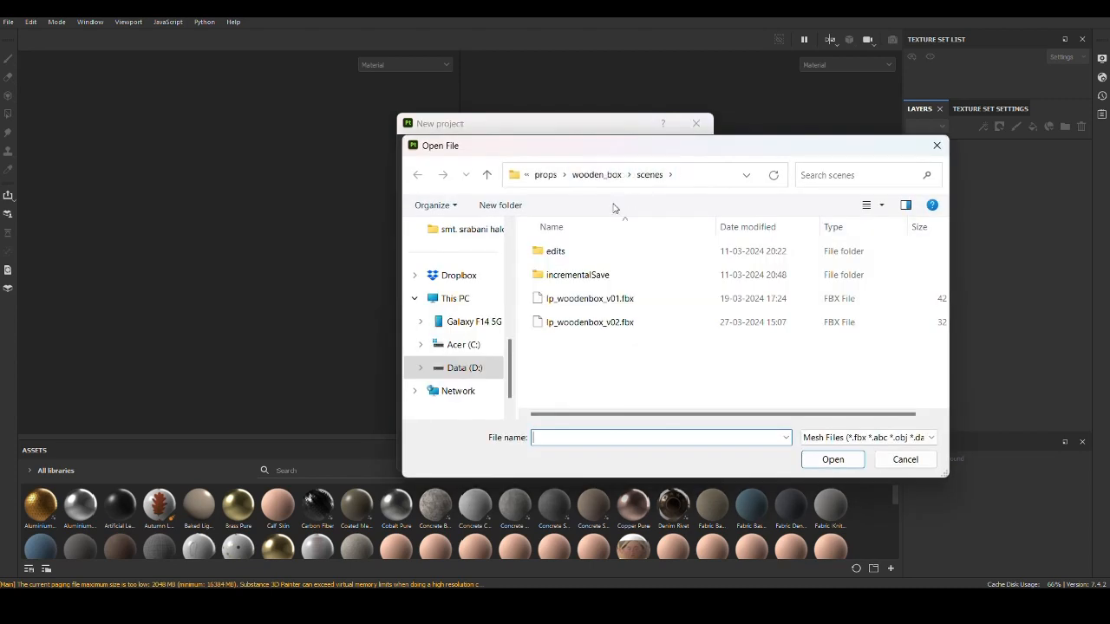
left_click(590, 330)
left_click(826, 464)
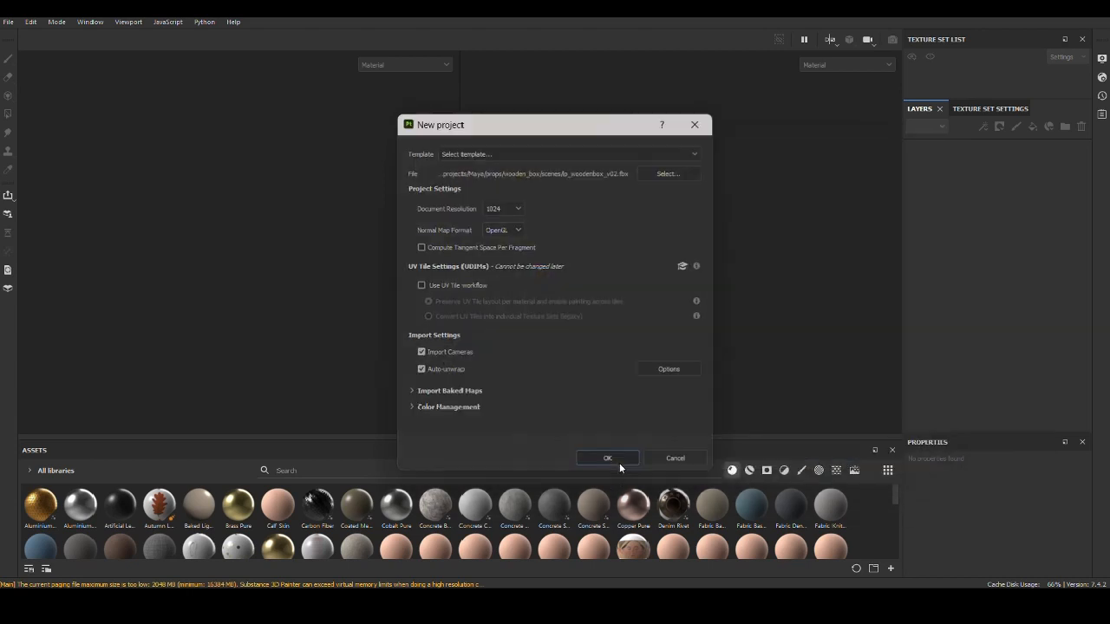
left_click(608, 459)
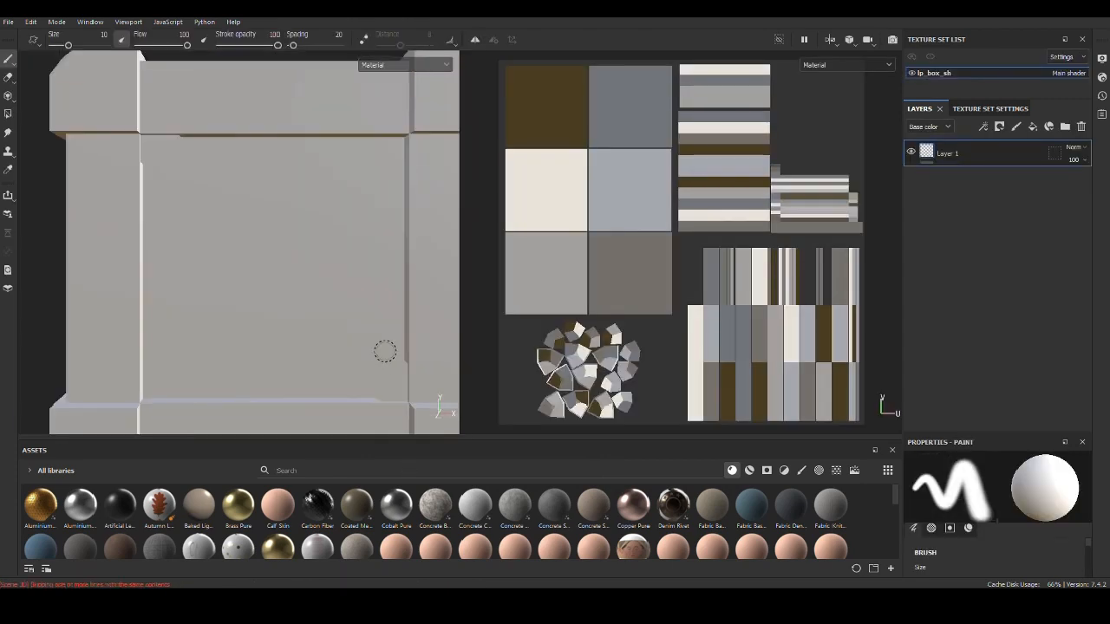
Step: Check the imported crate from several sides and open the mesh map baking options for the lp_box_sh texture set
scroll(385, 351, "down", 3)
middle_click_drag(454, 357, 374, 321, "alt")
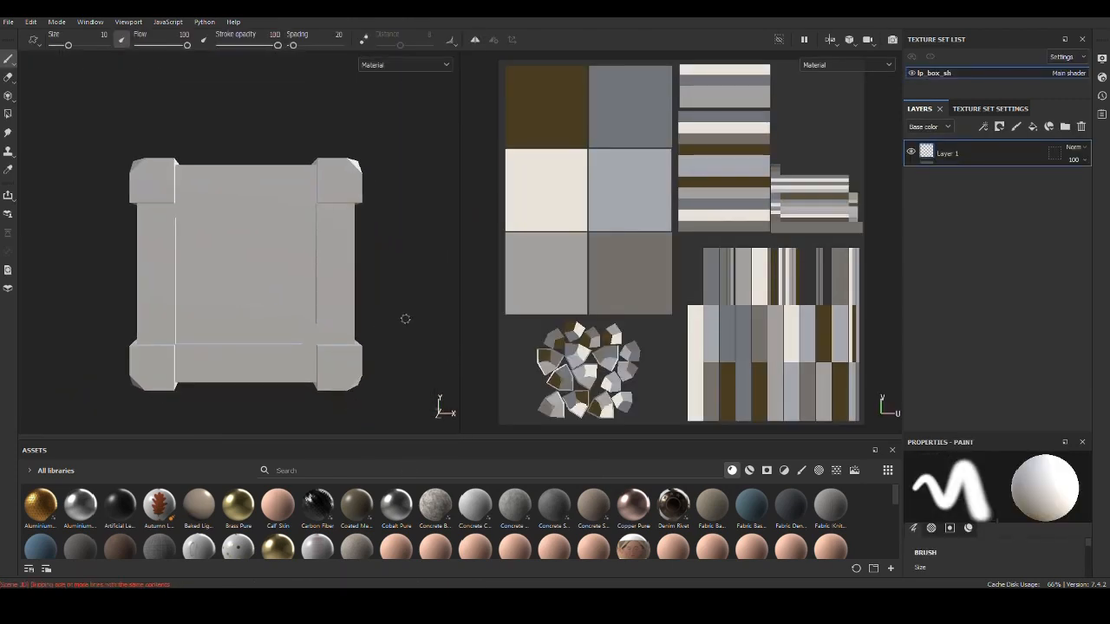
left_click_drag(385, 356, 411, 376, "alt")
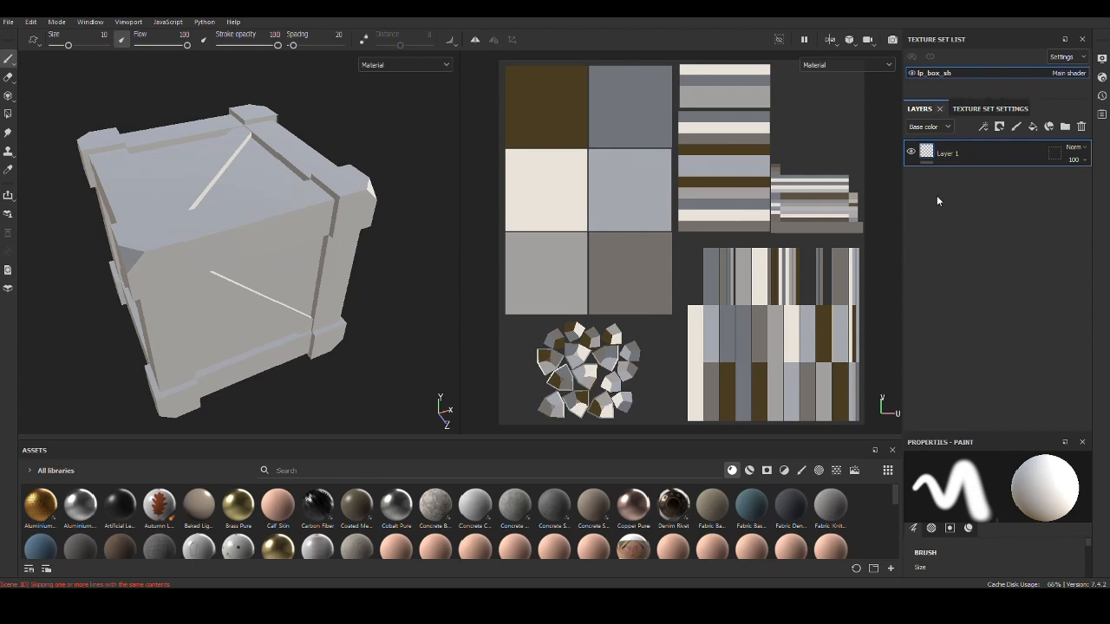
mouse_move(364, 347)
left_mouse_down("alt")
mouse_move(354, 344)
mouse_move(366, 332)
mouse_move(381, 344)
left_mouse_up("alt")
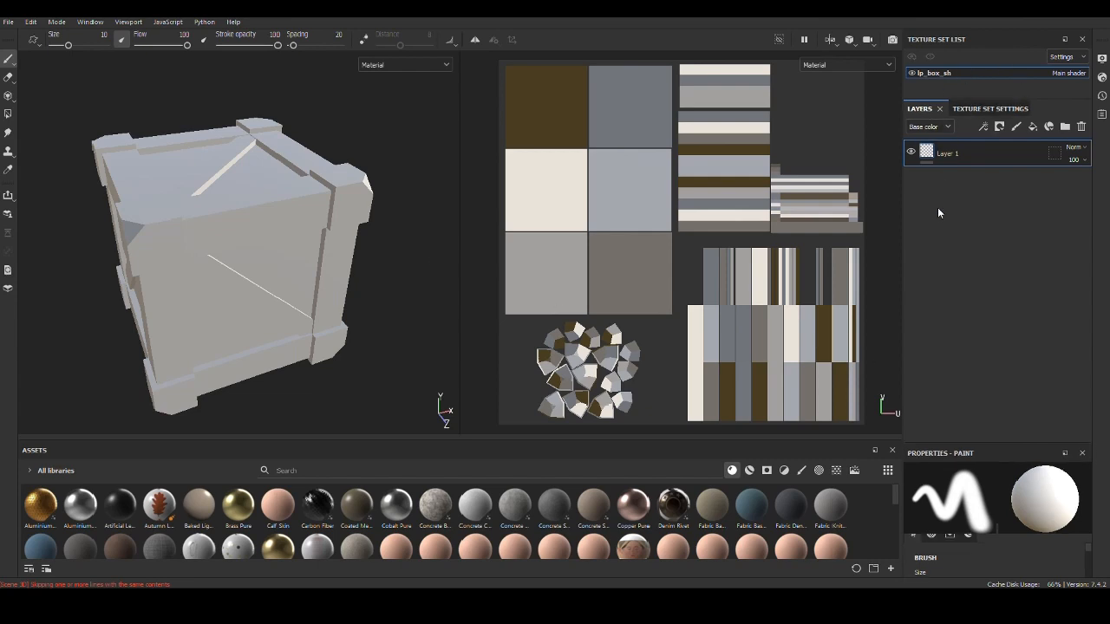
left_click(993, 109)
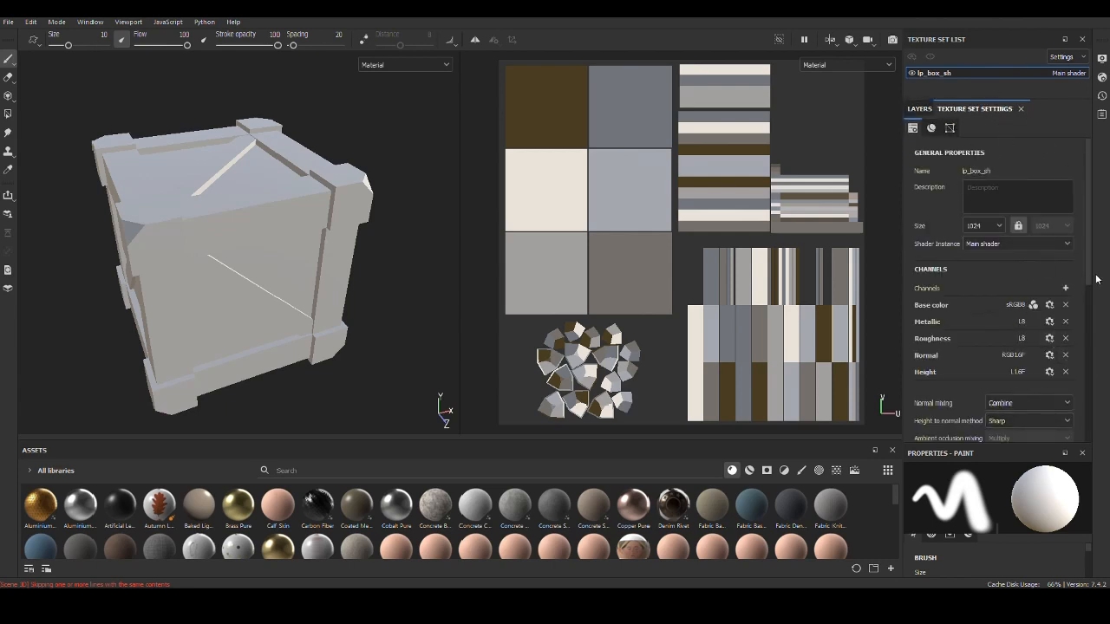
left_click_drag(1091, 277, 1093, 377)
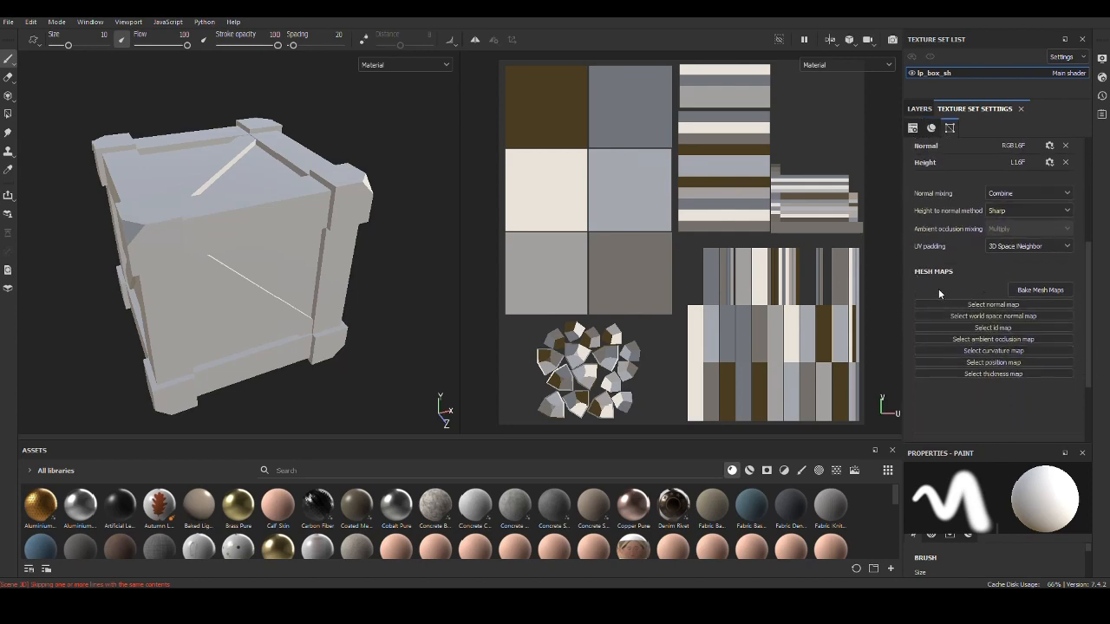
left_click(1055, 291)
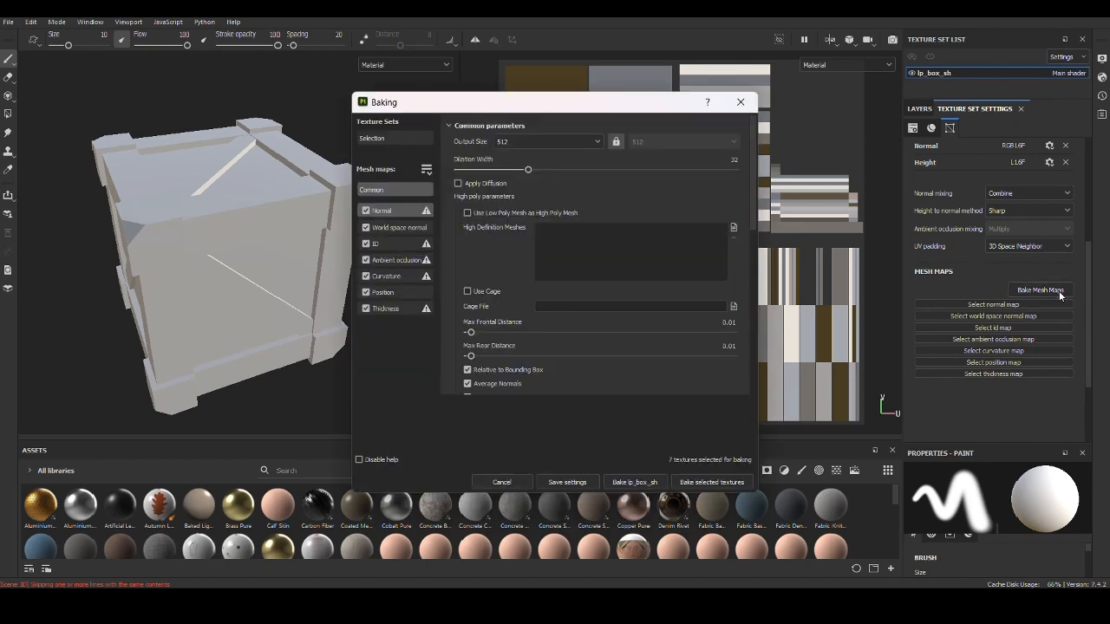
Step: Exclude the ID and Thickness maps from the mesh maps selected for baking
left_click_drag(447, 102, 502, 97)
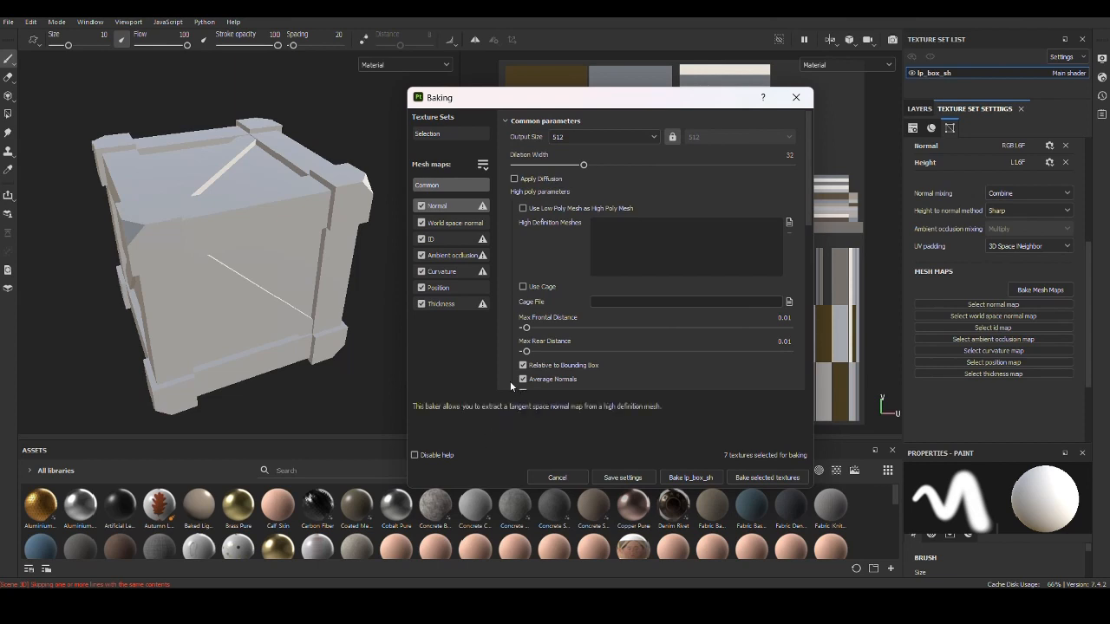
left_click(462, 241)
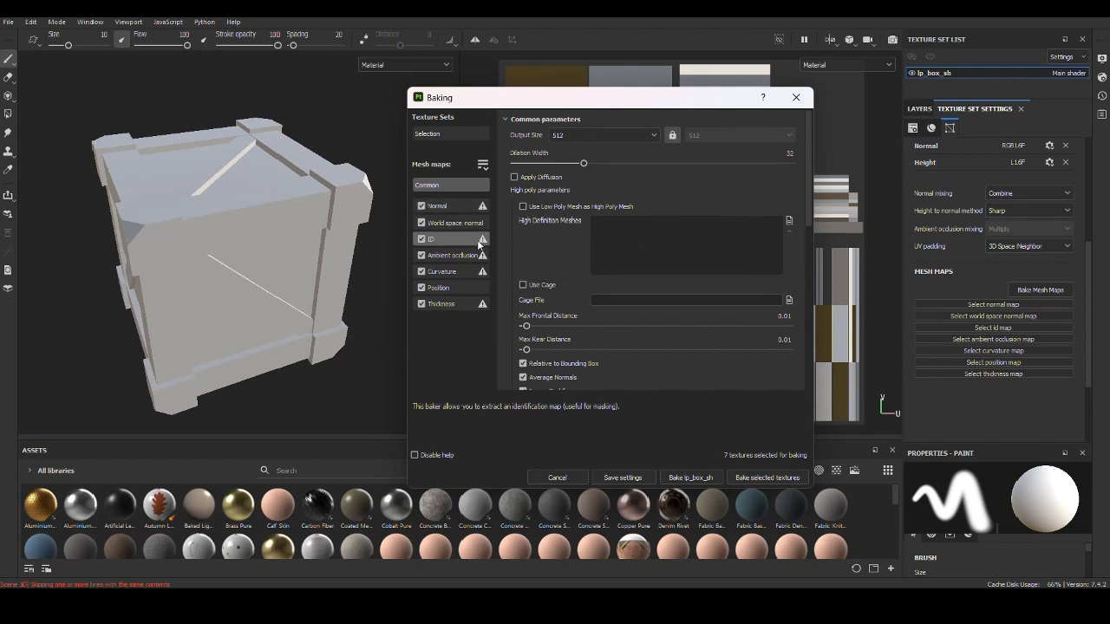
left_click(422, 239)
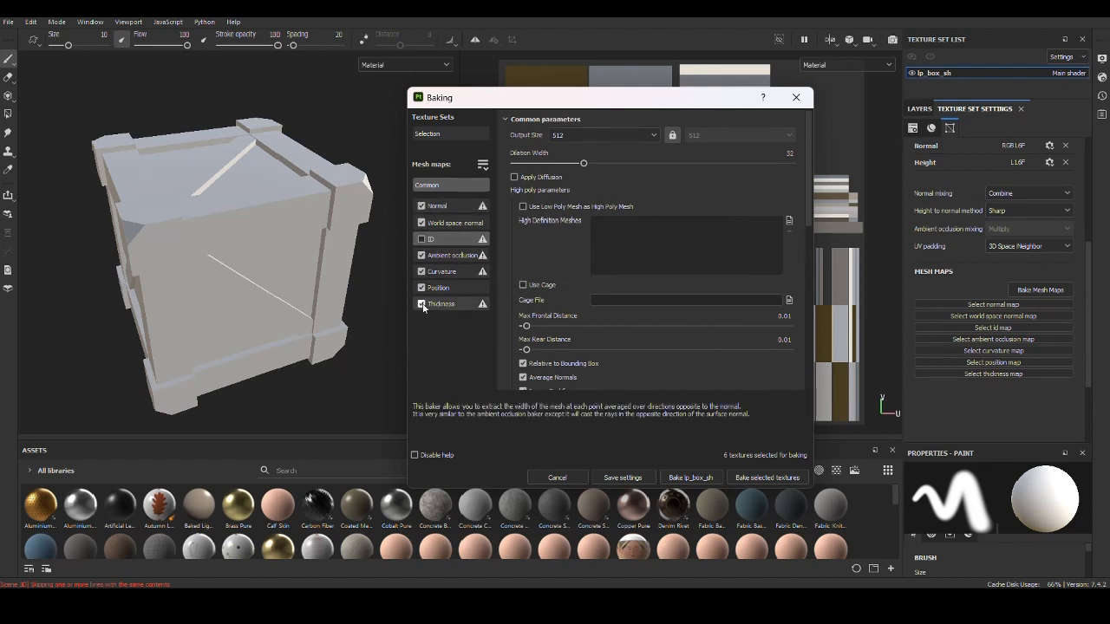
left_click(423, 304)
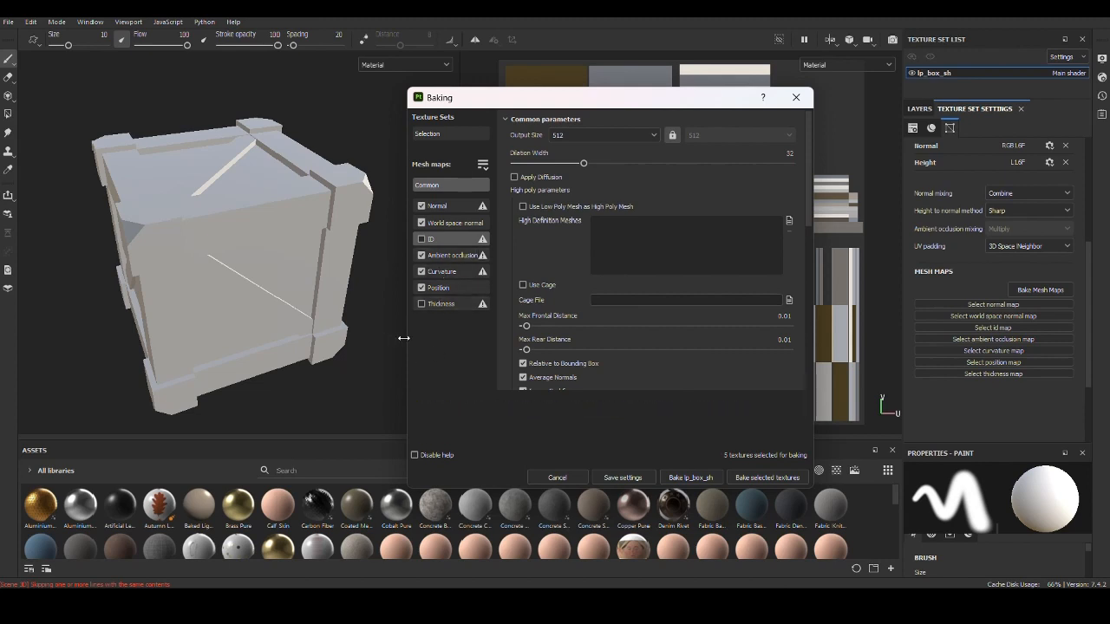
Step: Set the baking output size to 1024 and load hp_woodenbox_v03.fbx from the wooden_box assets folder as the high definition mesh
left_click(655, 136)
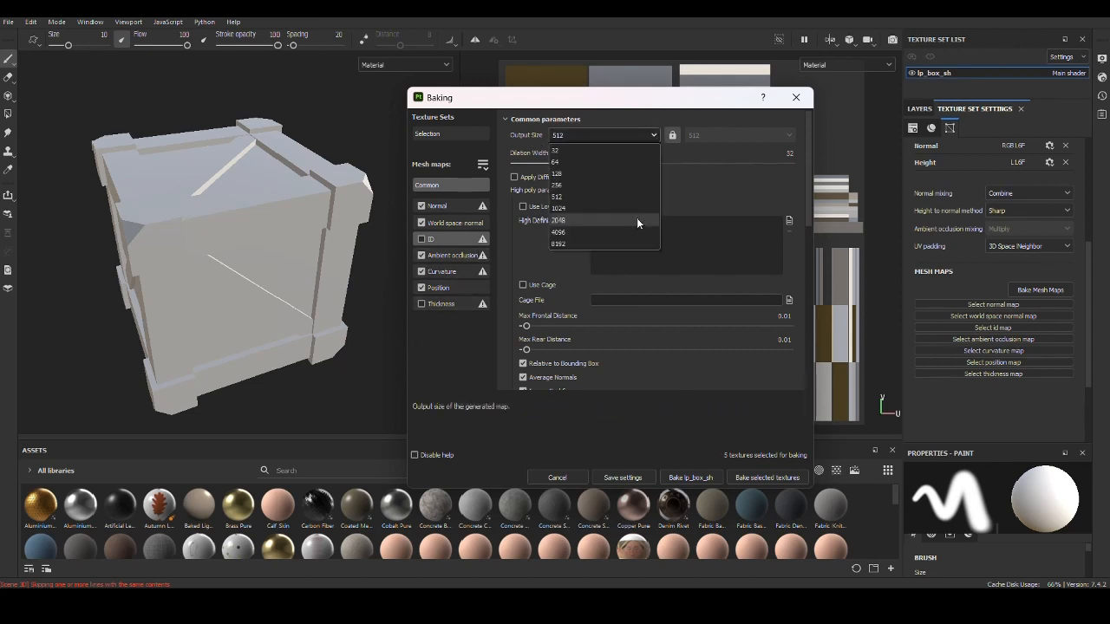
left_click(639, 209)
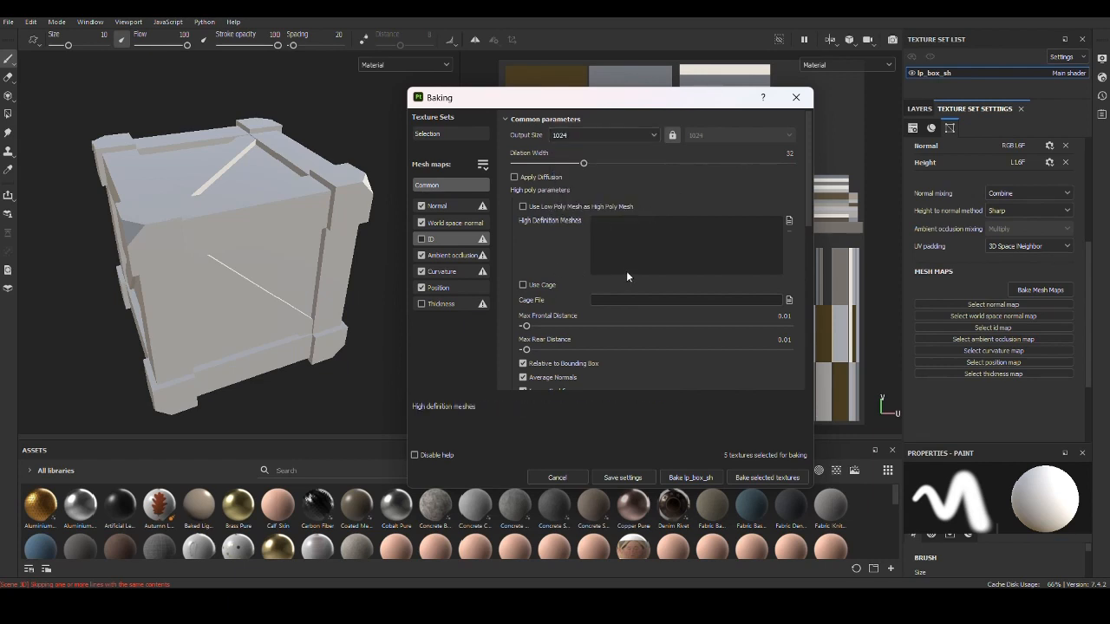
scroll(588, 228, "up", 1)
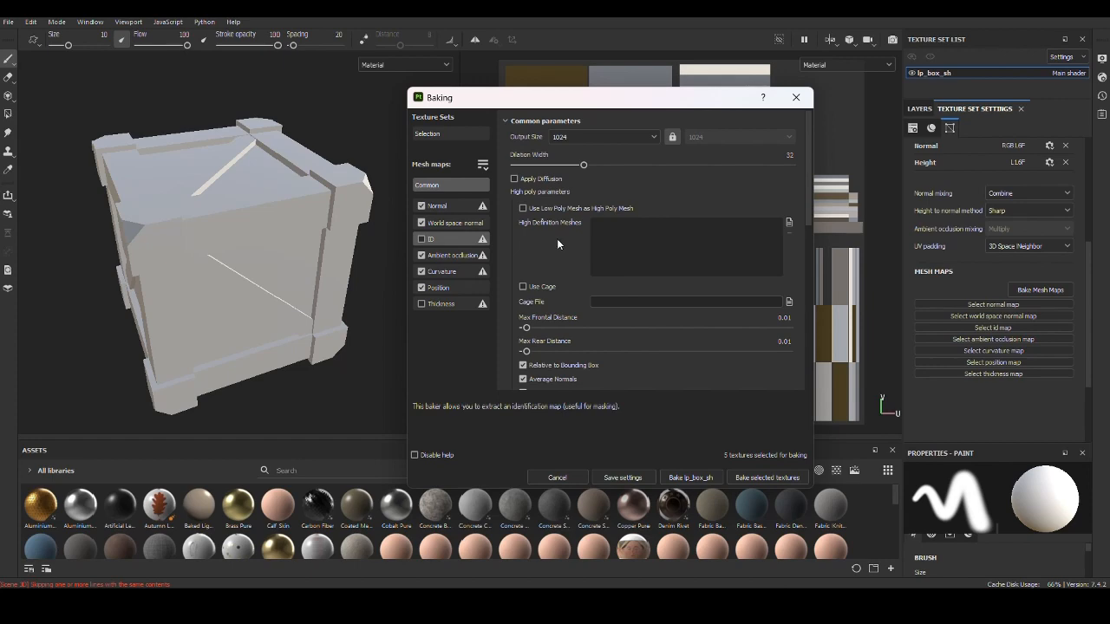
left_click(789, 221)
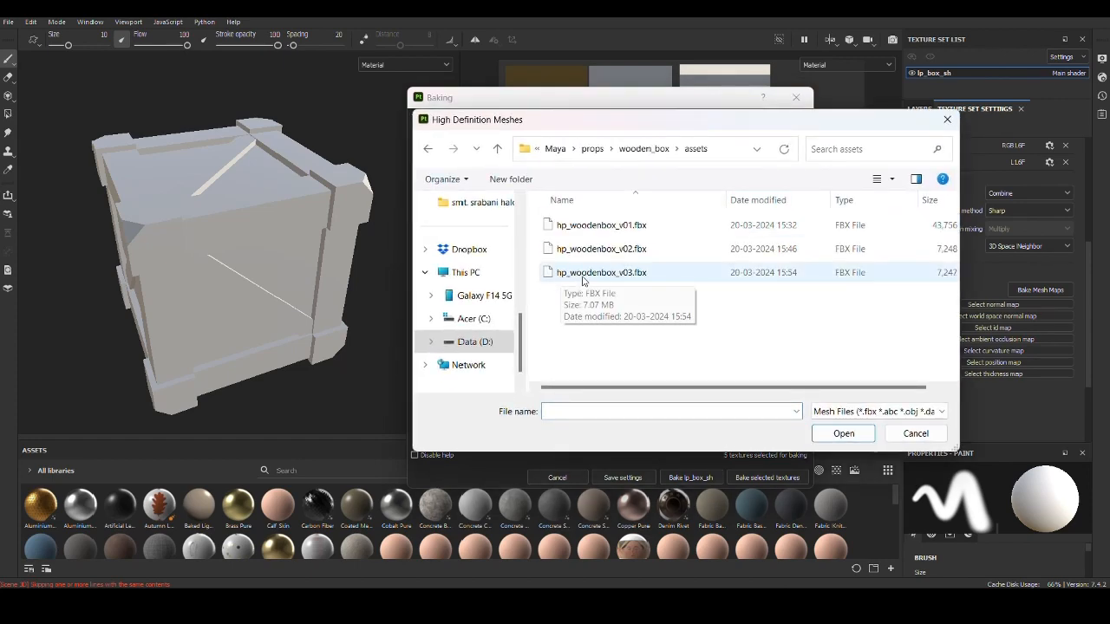
left_click(589, 277)
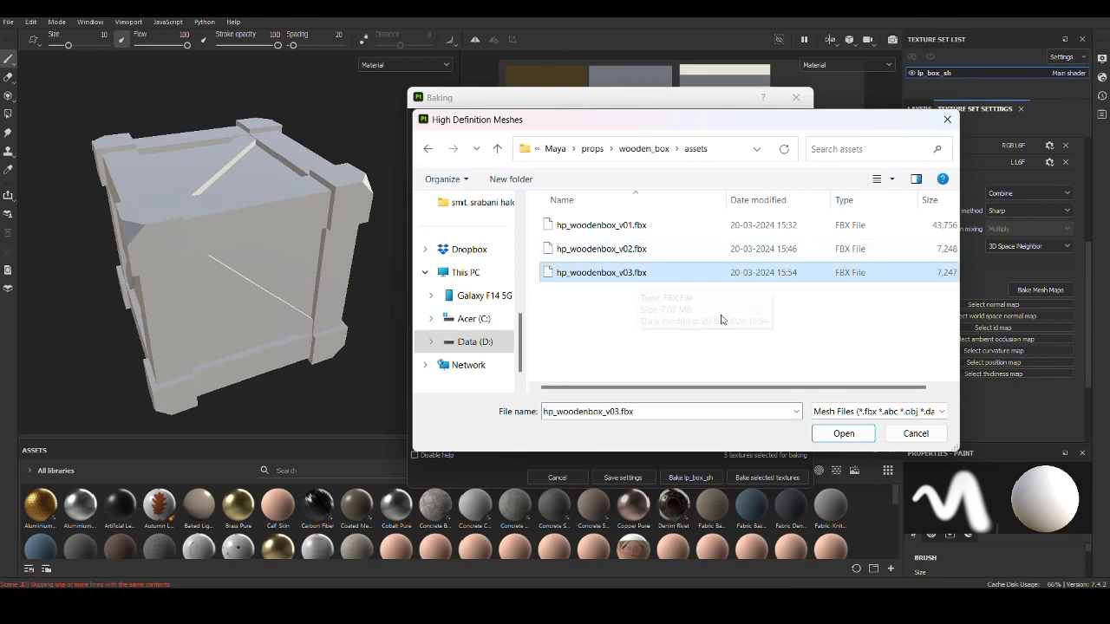
left_click(843, 433)
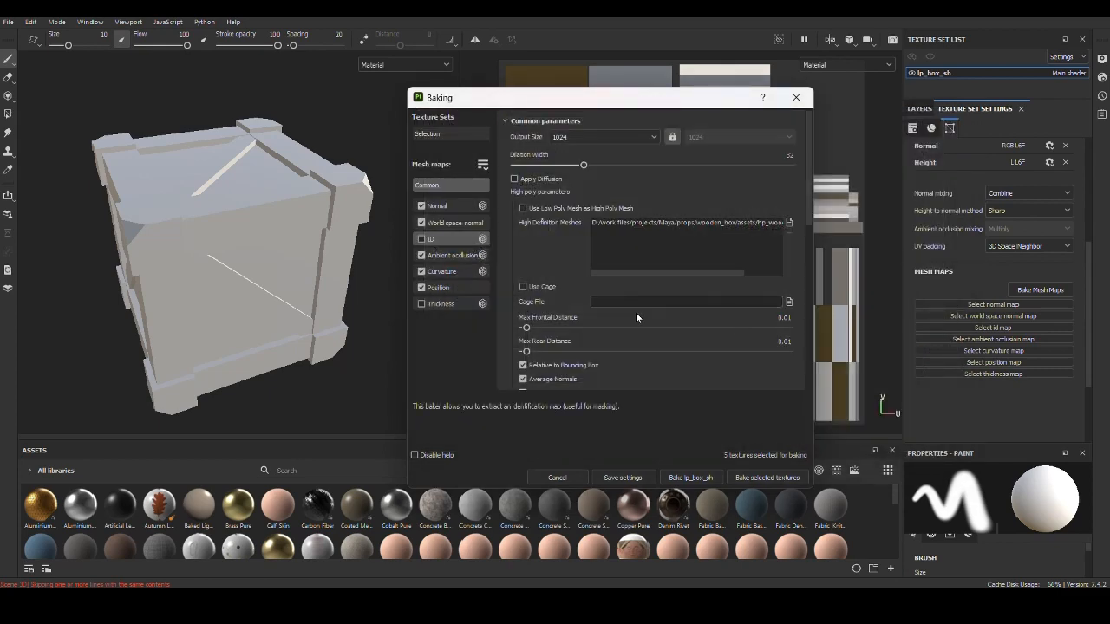
Step: Bake the selected mesh maps for the lp_box_sh texture set and dismiss the finished baking report
scroll(658, 321, "down", 1)
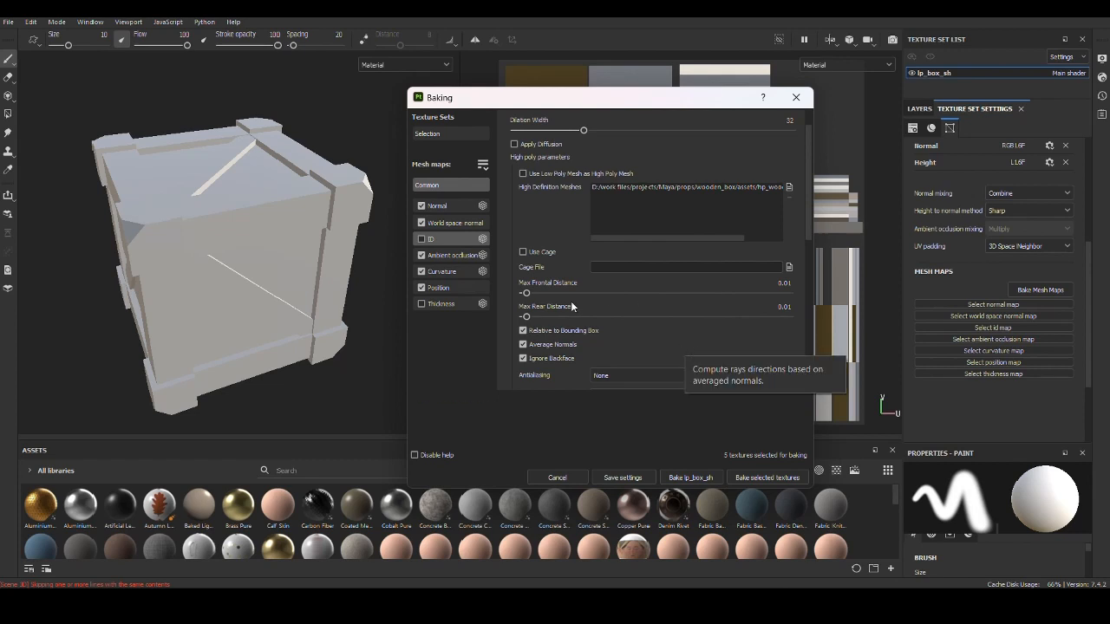
scroll(659, 227, "down", 2)
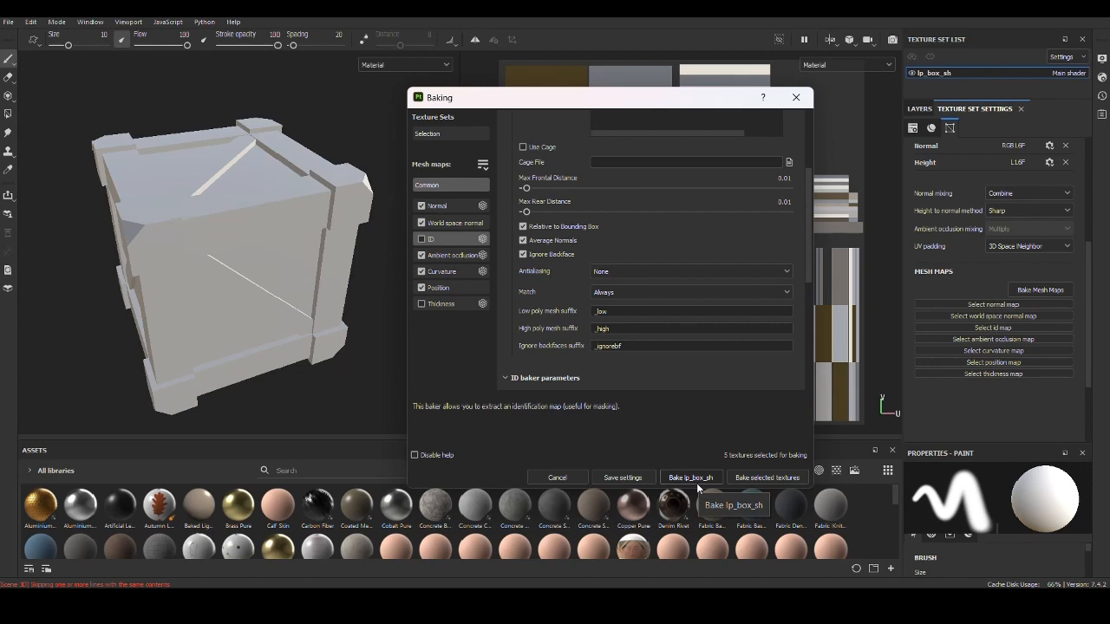
scroll(696, 483, "down", 1)
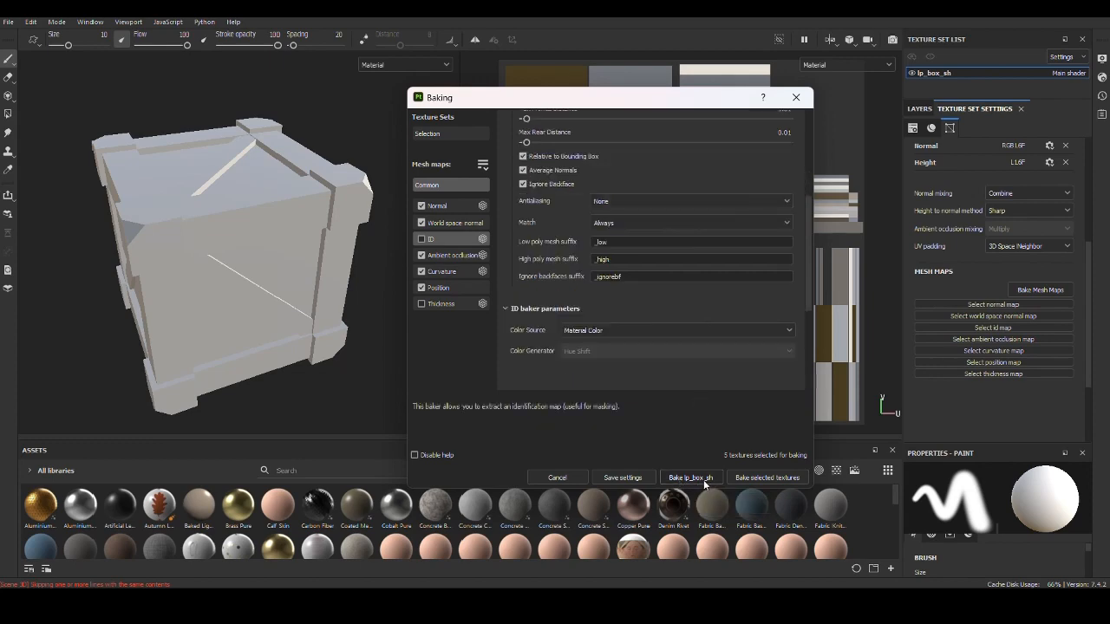
left_click(704, 478)
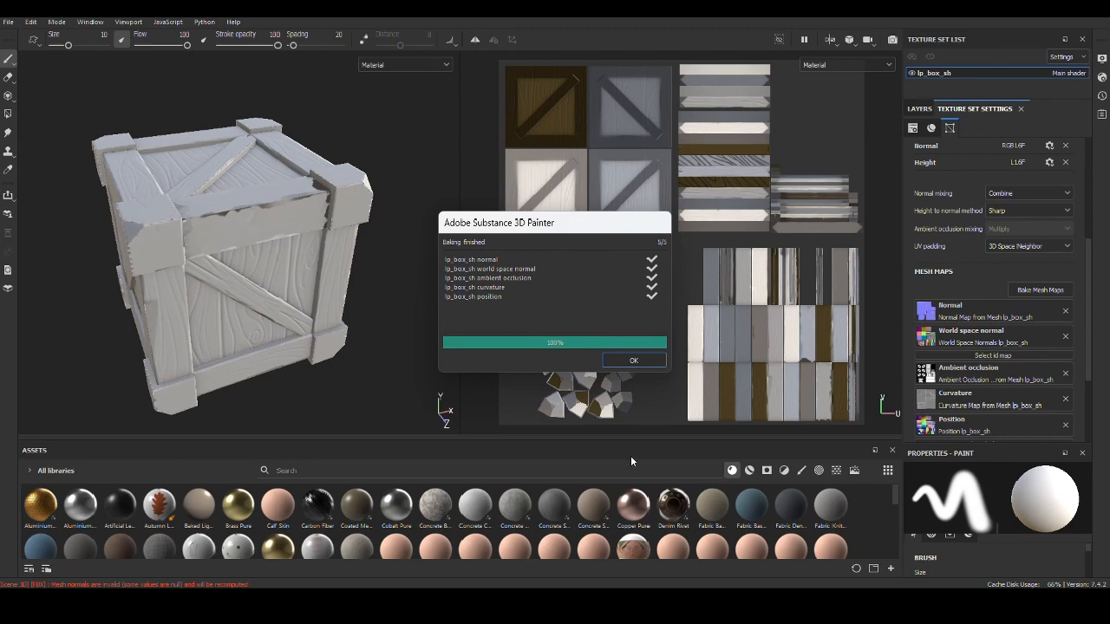
left_click(623, 362)
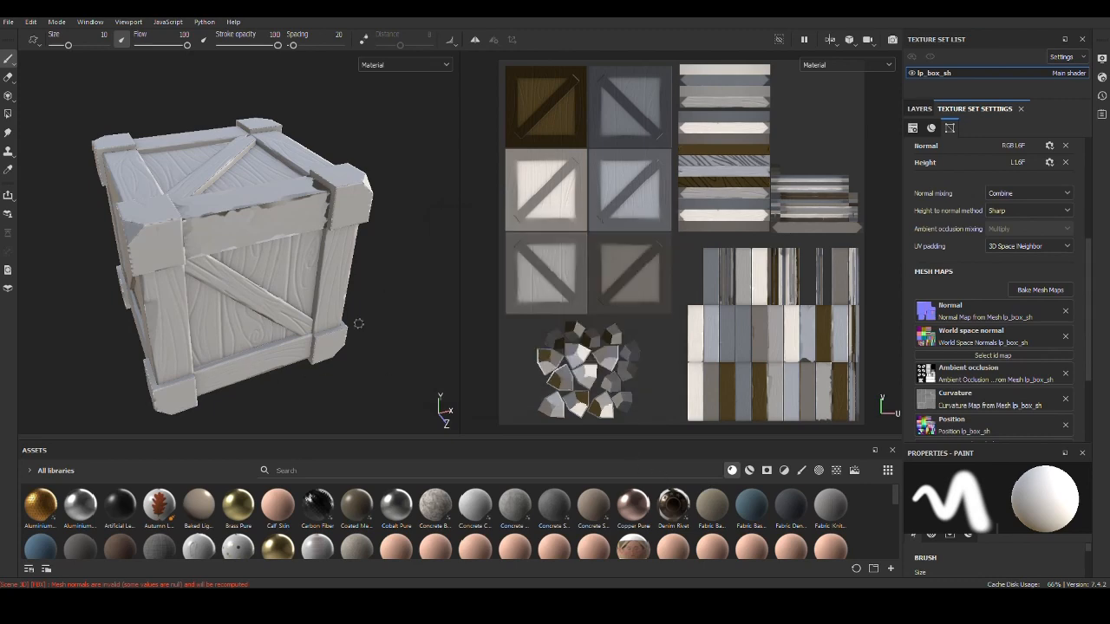
Step: Inspect the baked crate from several sides and under rotated environment lighting
mouse_move(376, 286)
left_mouse_down("alt")
mouse_move(417, 257)
mouse_move(422, 210)
mouse_move(361, 211)
mouse_move(194, 258)
mouse_move(295, 282)
mouse_move(407, 342)
mouse_move(471, 303)
mouse_move(476, 339)
mouse_move(461, 367)
mouse_move(430, 376)
mouse_move(404, 306)
mouse_move(277, 332)
mouse_move(240, 240)
mouse_move(372, 285)
mouse_move(410, 354)
mouse_move(362, 361)
mouse_move(401, 358)
mouse_move(379, 366)
left_mouse_up("alt")
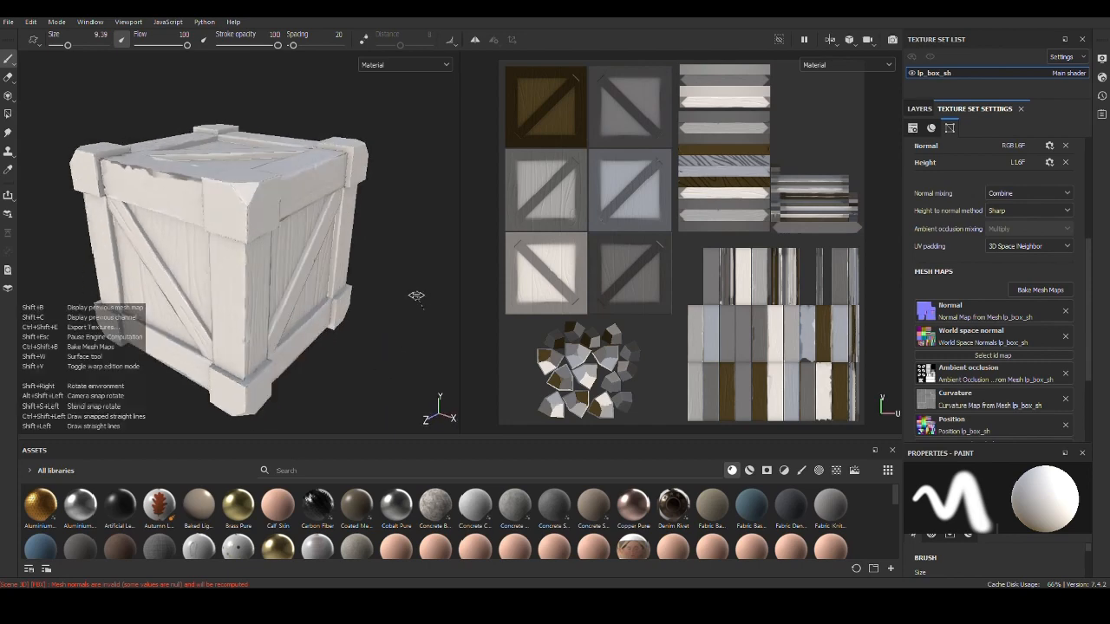
mouse_move(416, 295)
right_mouse_down("shift")
mouse_move(439, 298)
mouse_move(397, 307)
mouse_move(413, 308)
right_mouse_up("shift")
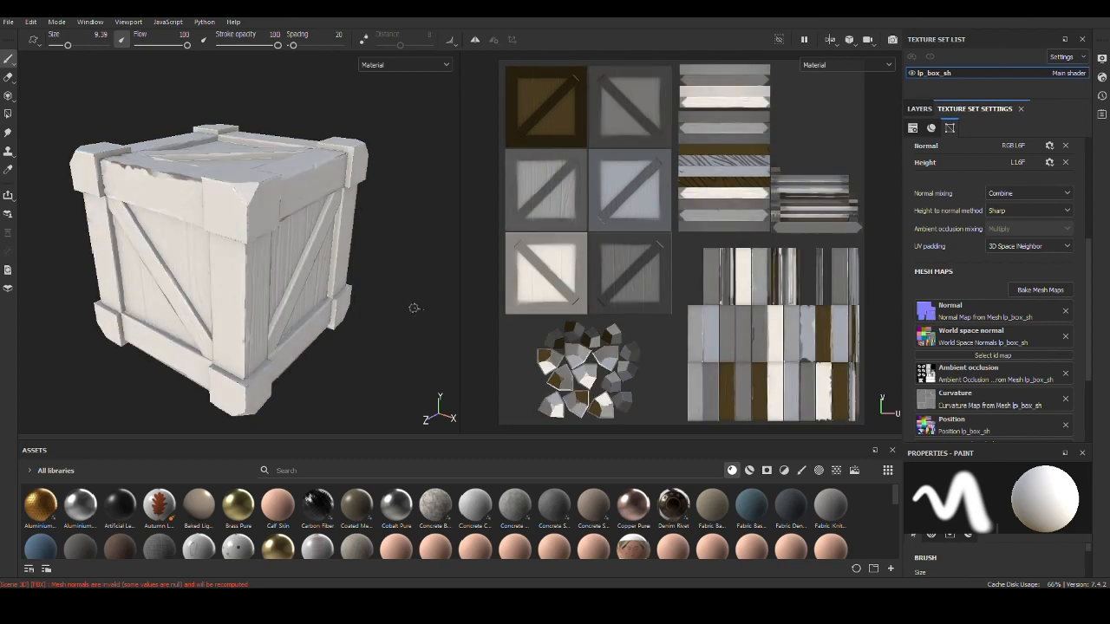
mouse_move(413, 308)
left_mouse_down("alt")
mouse_move(424, 386)
mouse_move(329, 408)
mouse_move(200, 322)
mouse_move(315, 173)
mouse_move(357, 141)
mouse_move(426, 168)
mouse_move(442, 339)
mouse_move(423, 381)
mouse_move(414, 371)
mouse_move(426, 321)
mouse_move(379, 318)
left_mouse_up("alt")
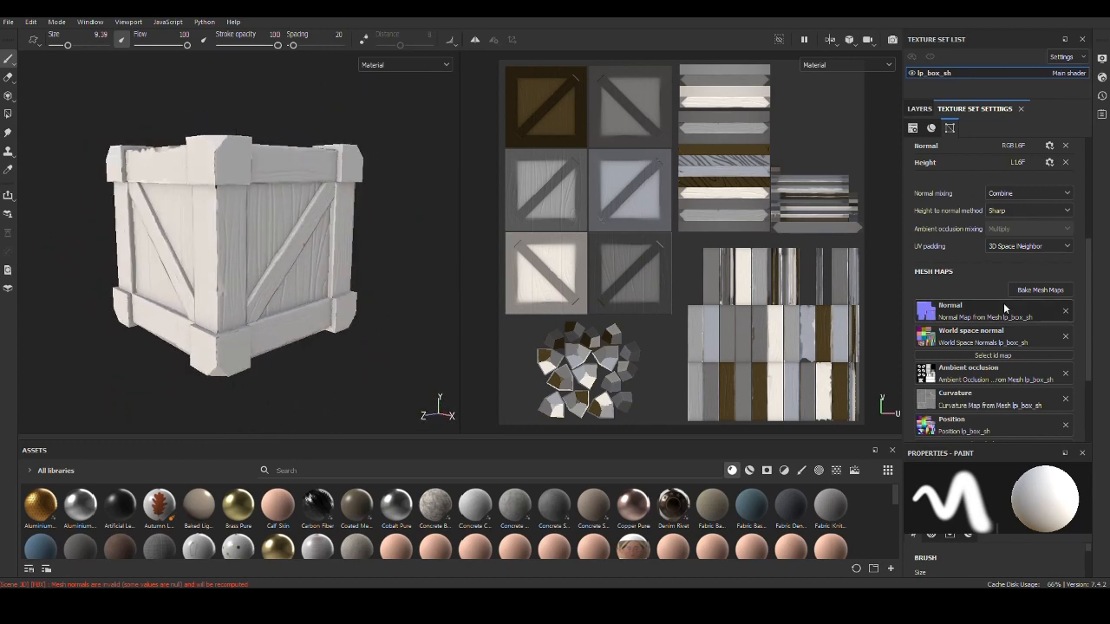
Step: Preview the baked normal map and try the curvature map in the Normal and World space normal slots
left_click(930, 315)
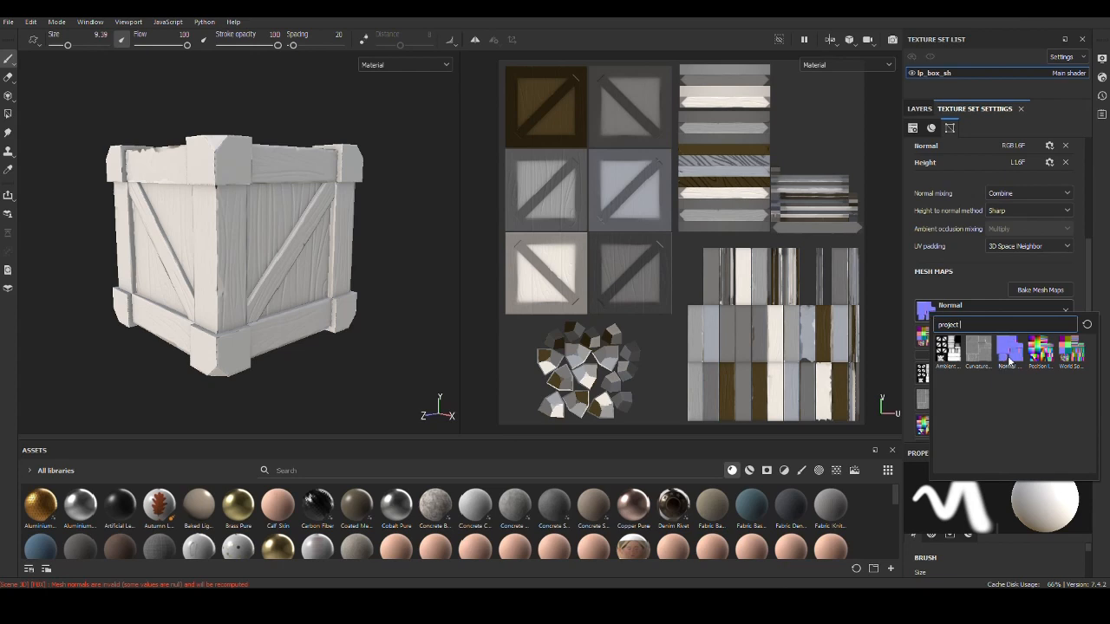
mouse_move(1010, 361)
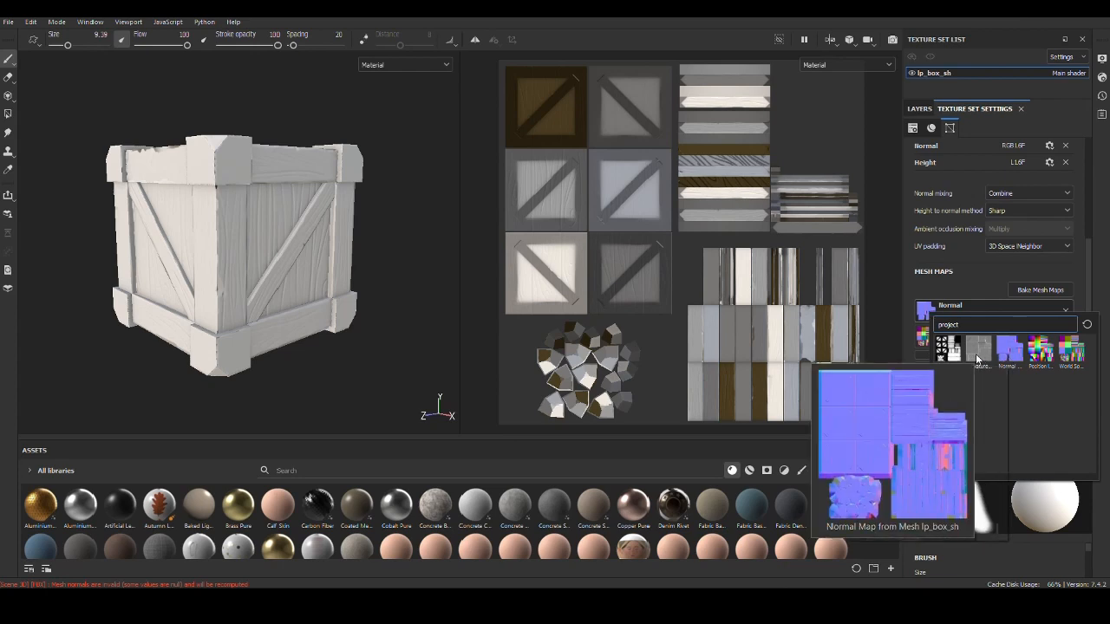
left_click(976, 354)
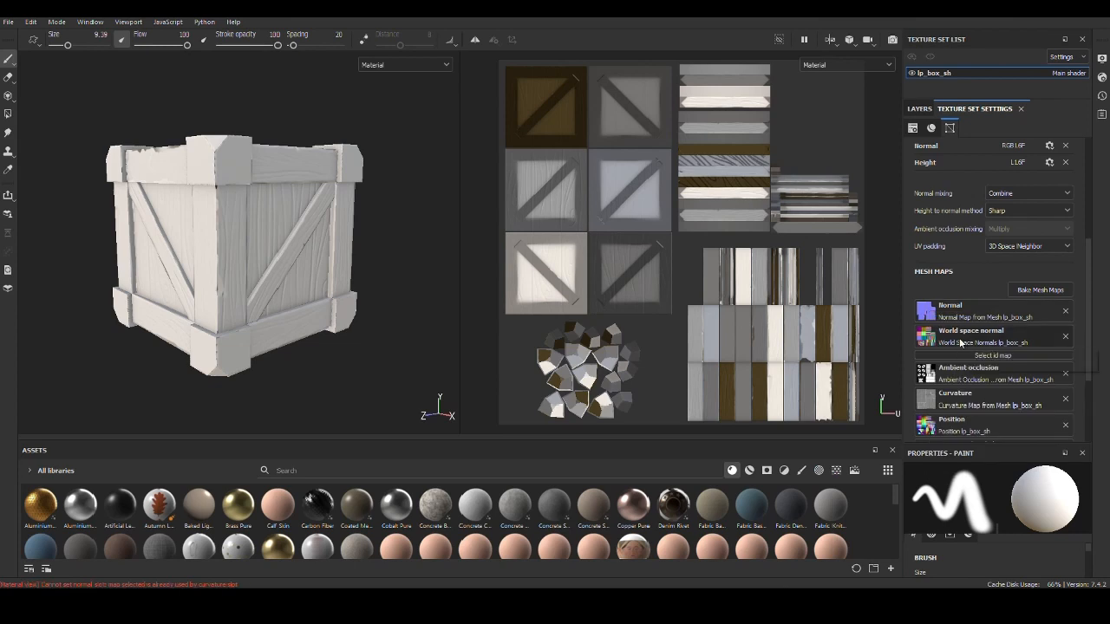
left_click(960, 343)
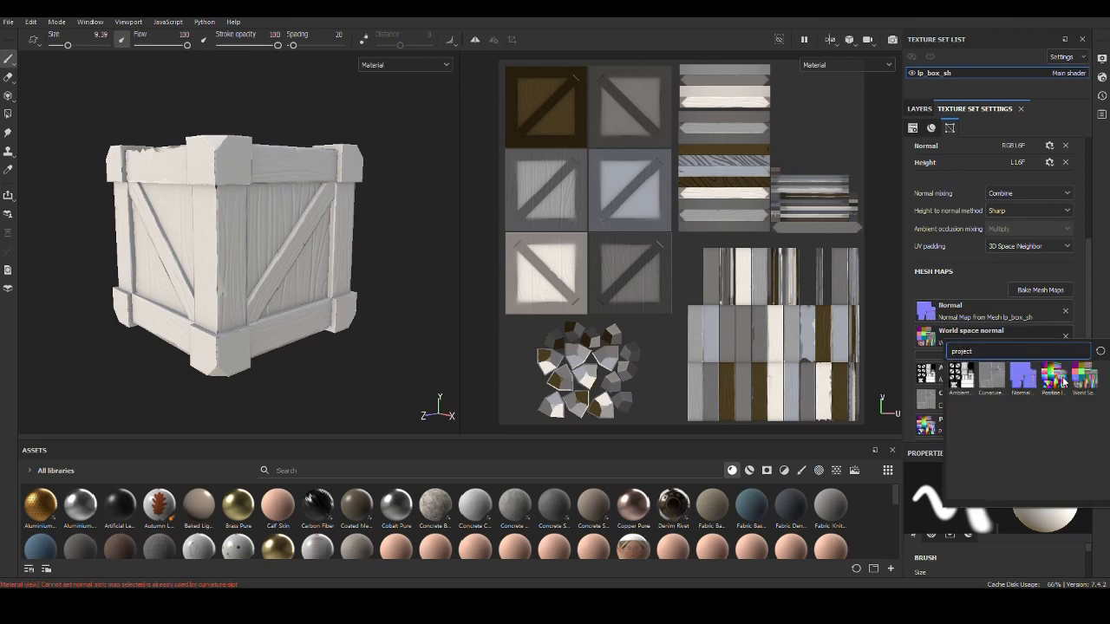
left_click(995, 382)
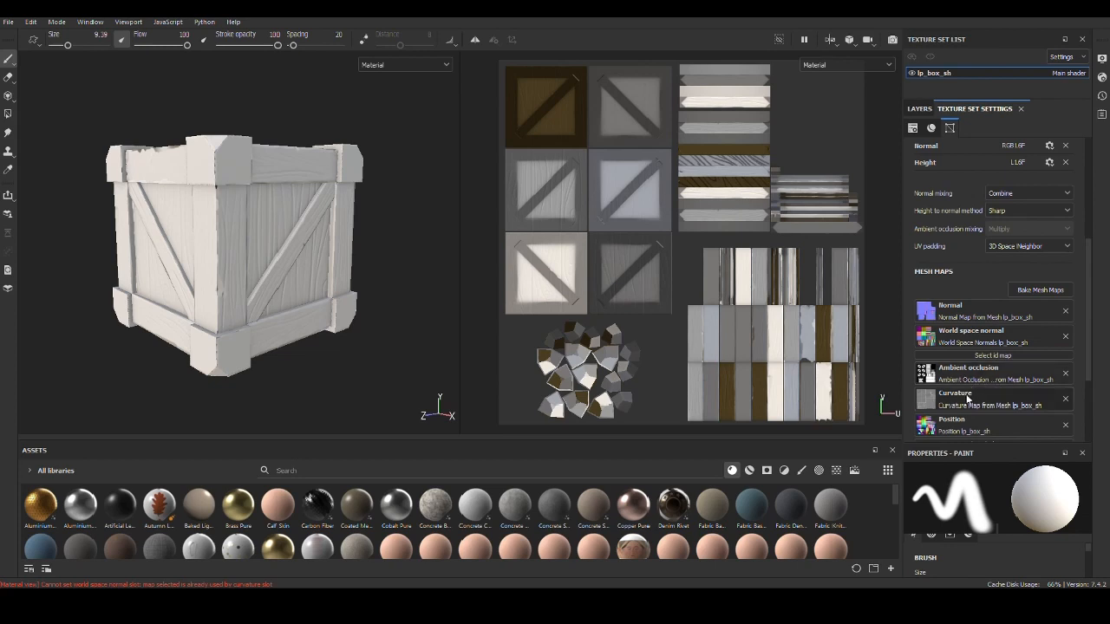
Step: Preview the baked curvature and ambient occlusion maps from their mesh map slots, keeping each slot's own map
left_click(935, 400)
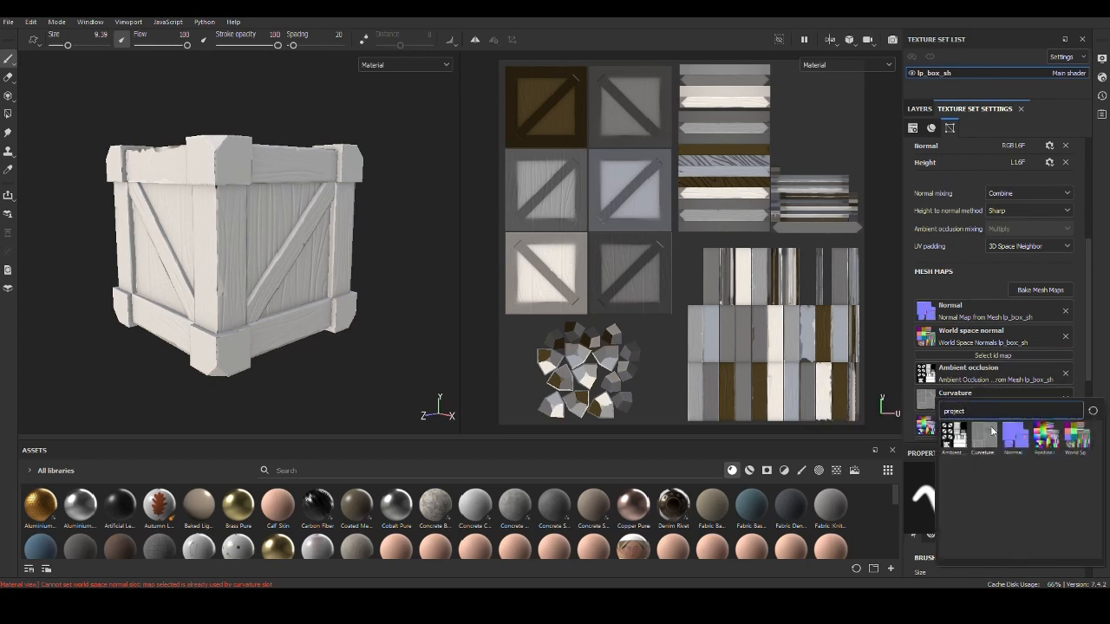
left_click(992, 430)
left_click(954, 407)
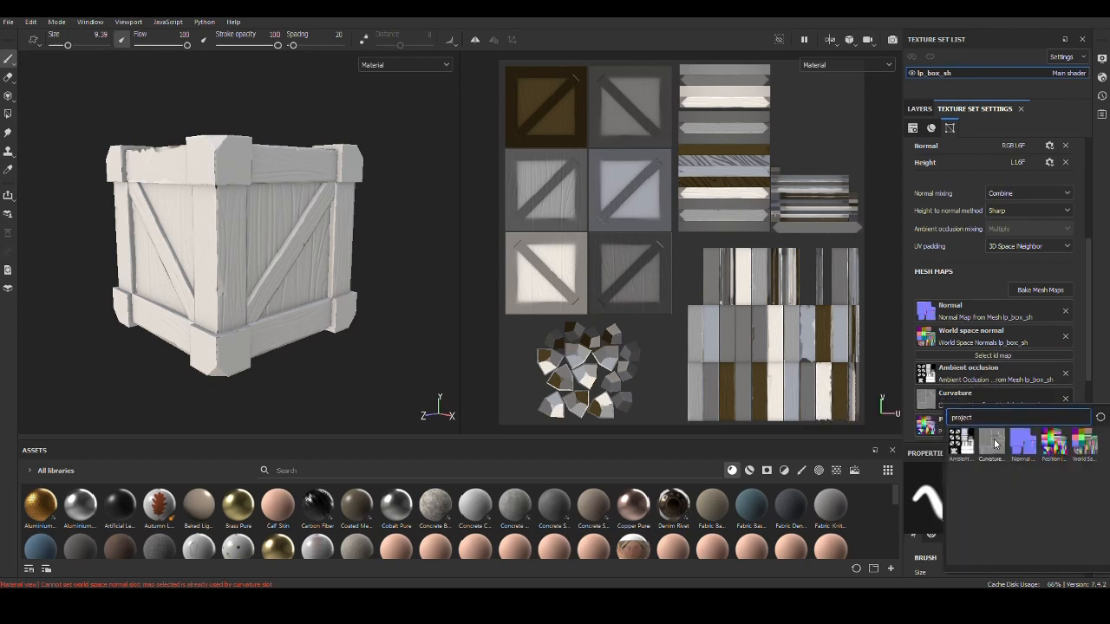
mouse_move(994, 448)
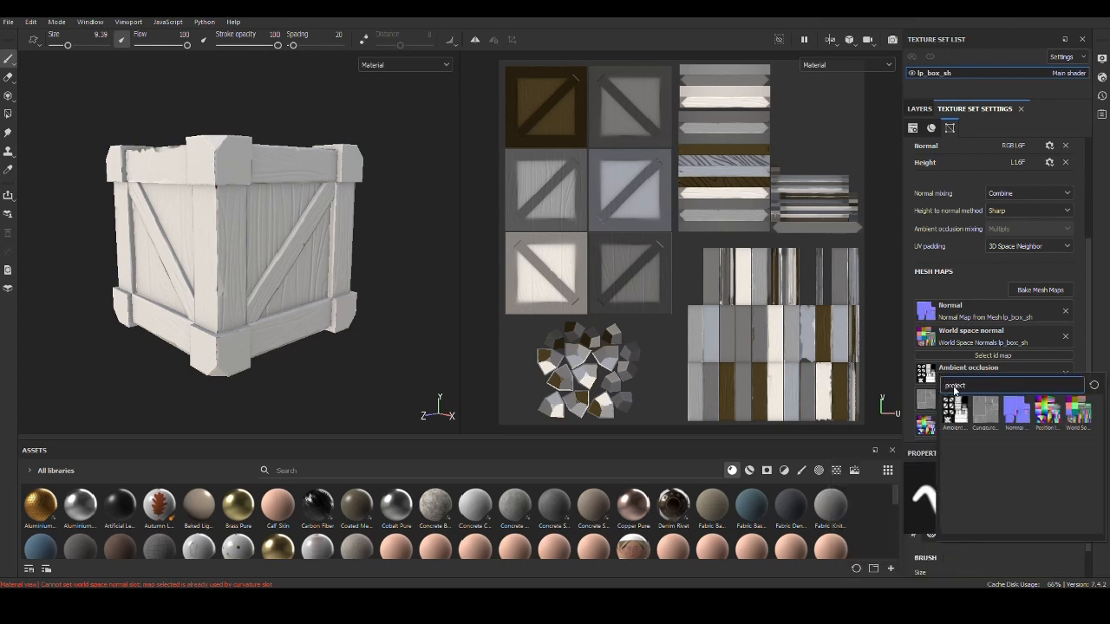
left_click(961, 412)
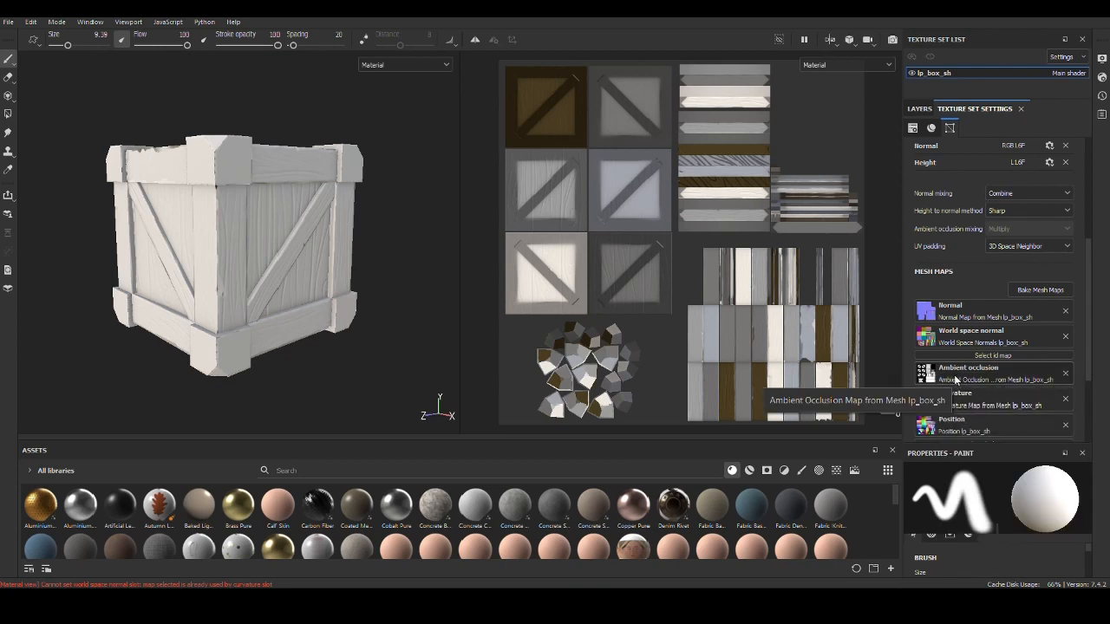
left_click(955, 379)
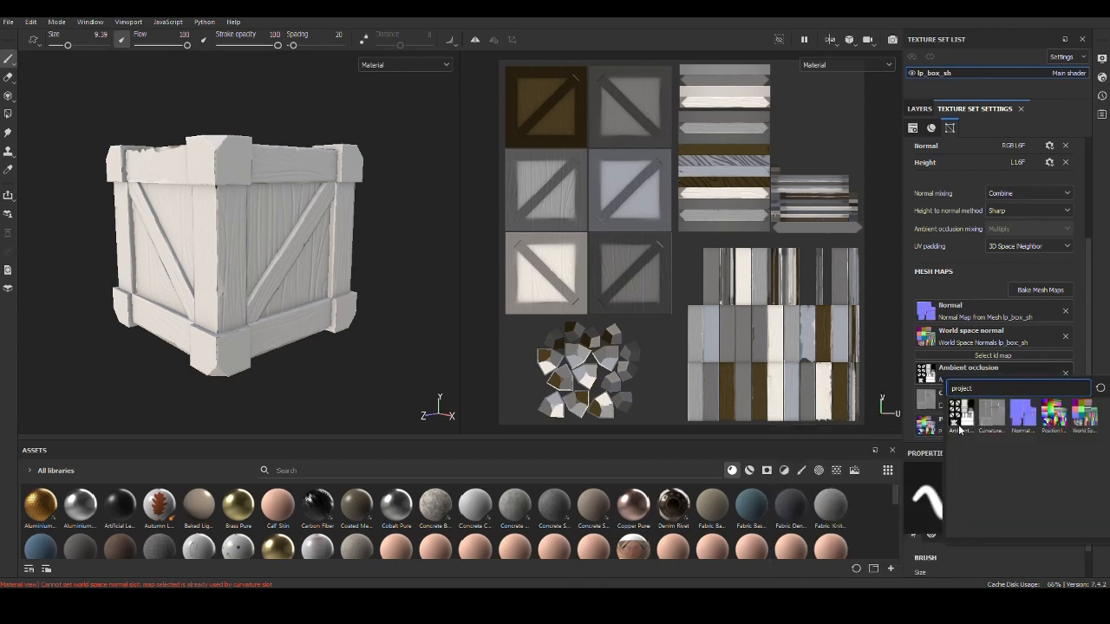
mouse_move(961, 423)
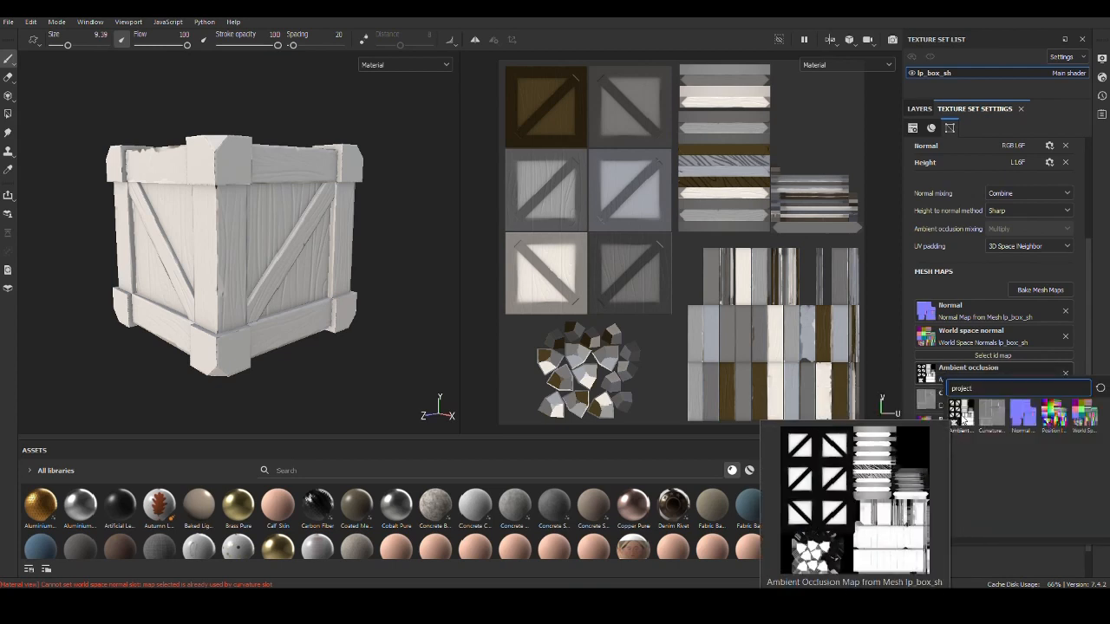
left_click(964, 422)
Step: Examine the baked edges on the crate's top and front up close, and frame the whole crate again
mouse_move(398, 331)
left_mouse_down("alt")
mouse_move(414, 352)
mouse_move(399, 349)
left_mouse_up("alt")
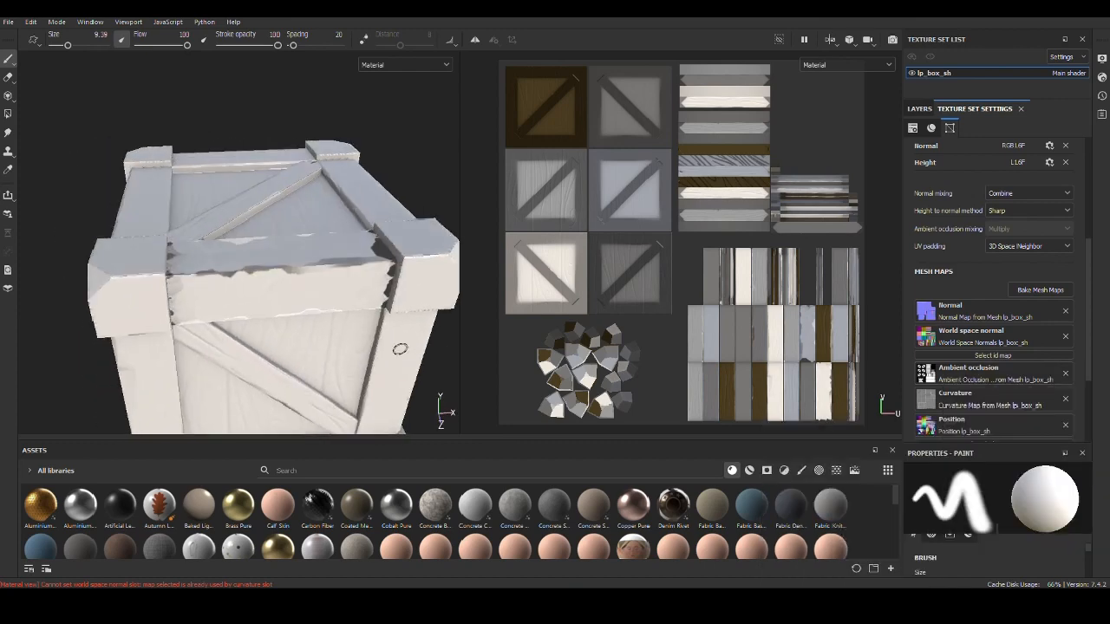
right_click_drag(399, 350, 359, 317, "alt")
left_click_drag(359, 318, 318, 364, "alt")
key("f")
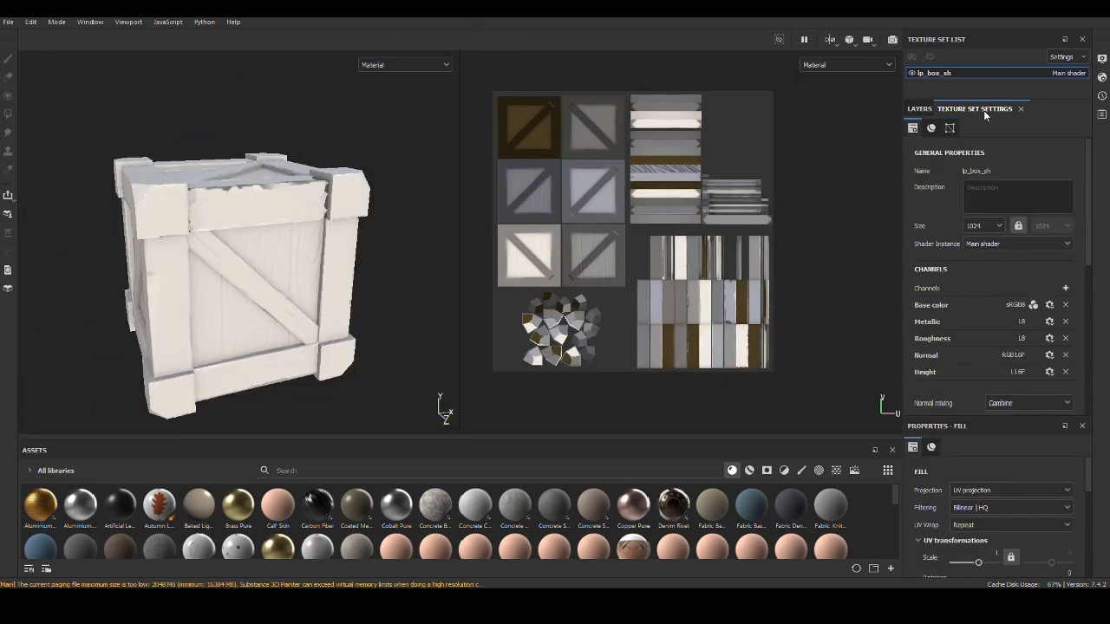
Step: Reopen the mesh map baking options for lp_box_sh and turn off Average Normals in the common parameters
scroll(1028, 317, "down", 2)
scroll(1034, 326, "down", 3)
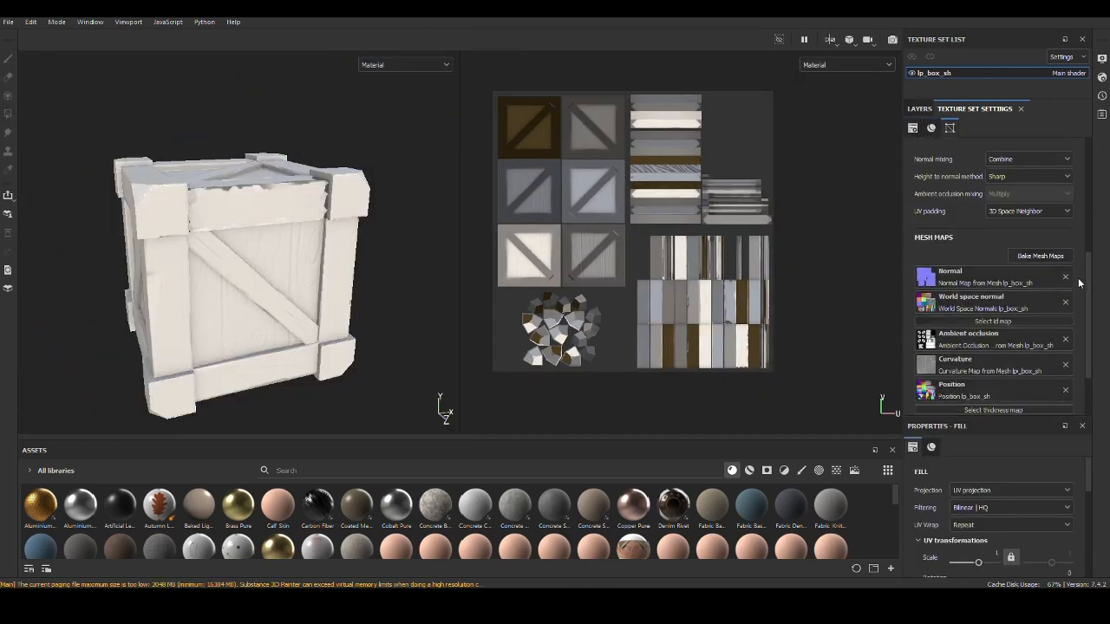
left_click(1033, 257)
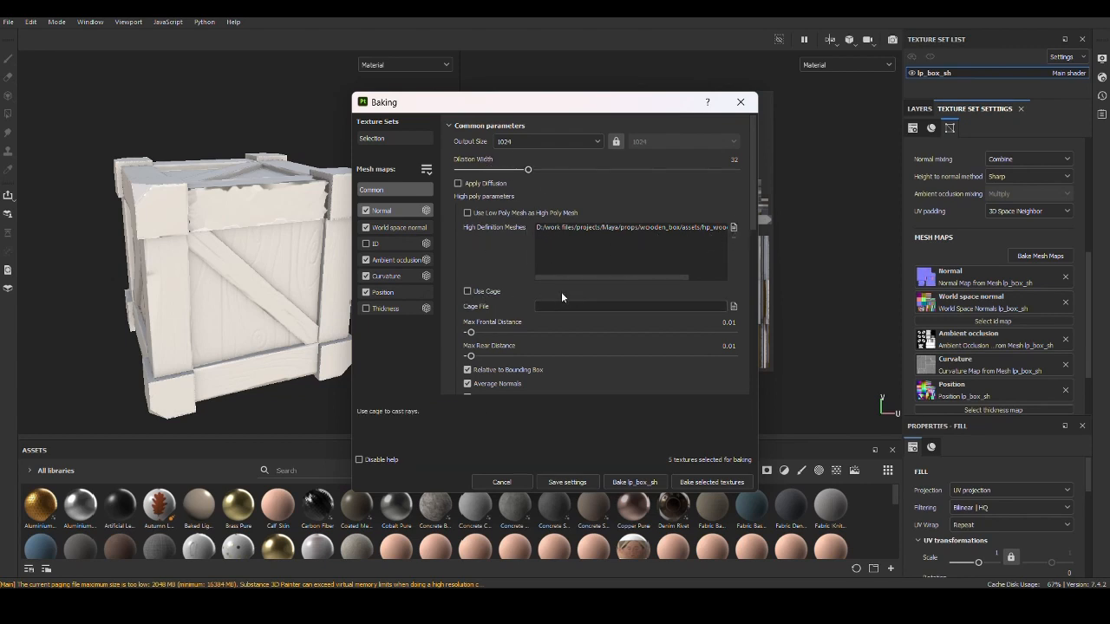
scroll(607, 251, "down", 1)
scroll(619, 239, "down", 1)
scroll(579, 287, "down", 1)
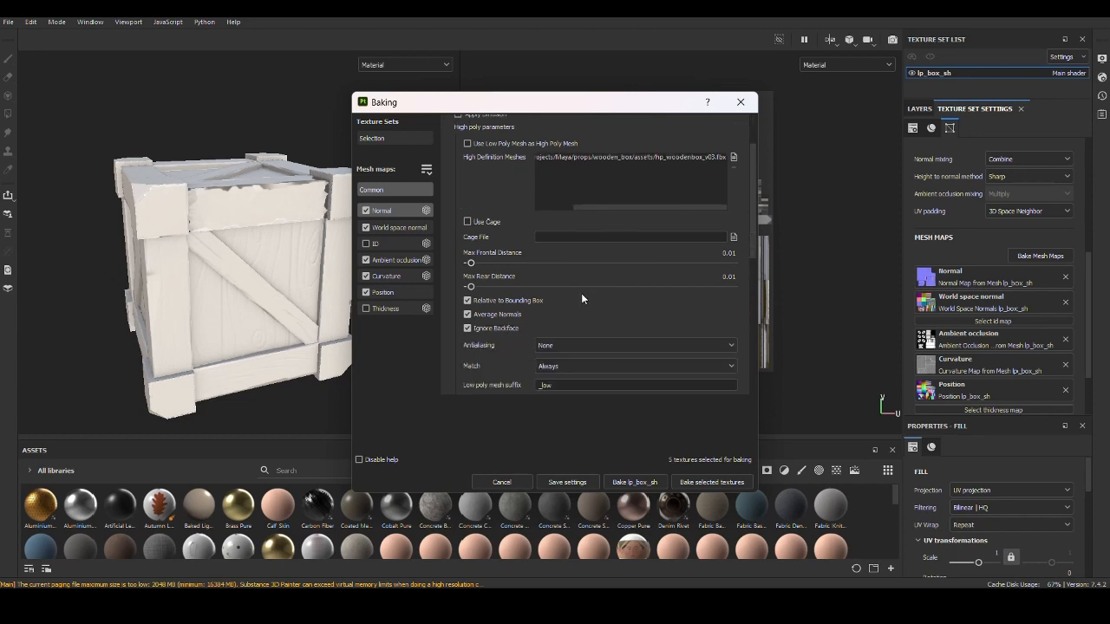
scroll(581, 296, "down", 1)
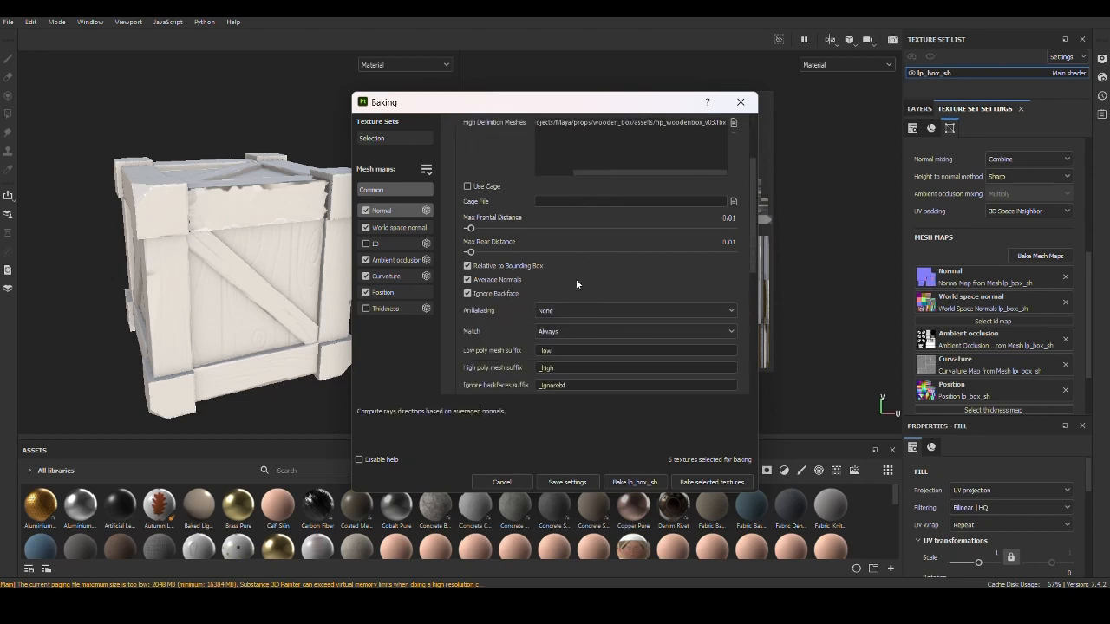
left_click(469, 280)
scroll(600, 337, "down", 2)
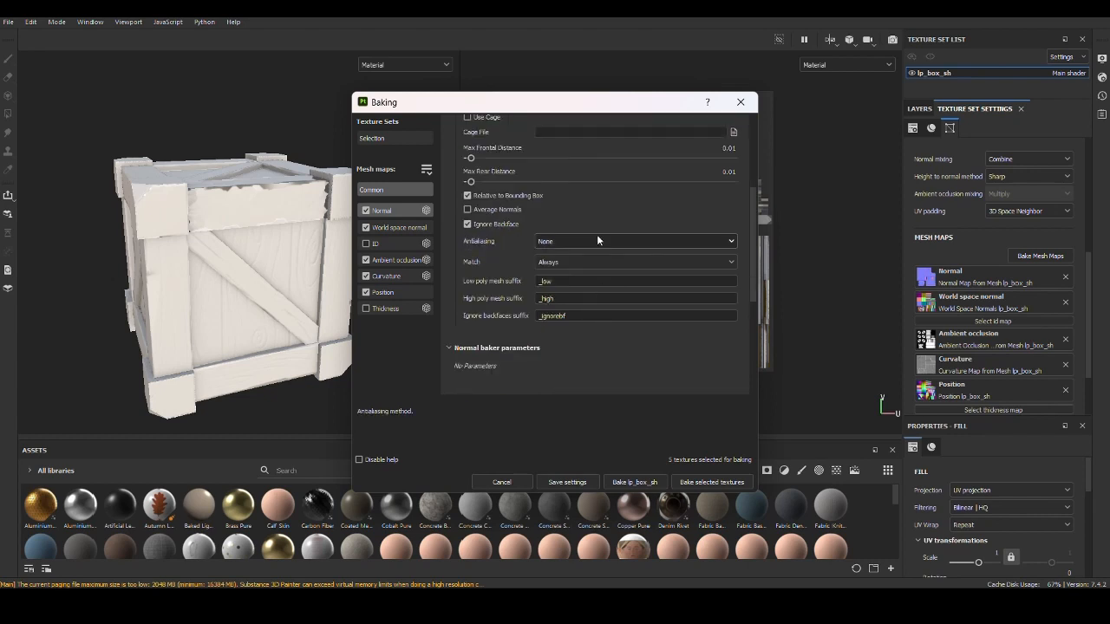
Step: Set the low poly mesh suffix to lp_ and the high poly mesh suffix to hp_ in the common baking parameters
left_click(535, 282)
type("lp")
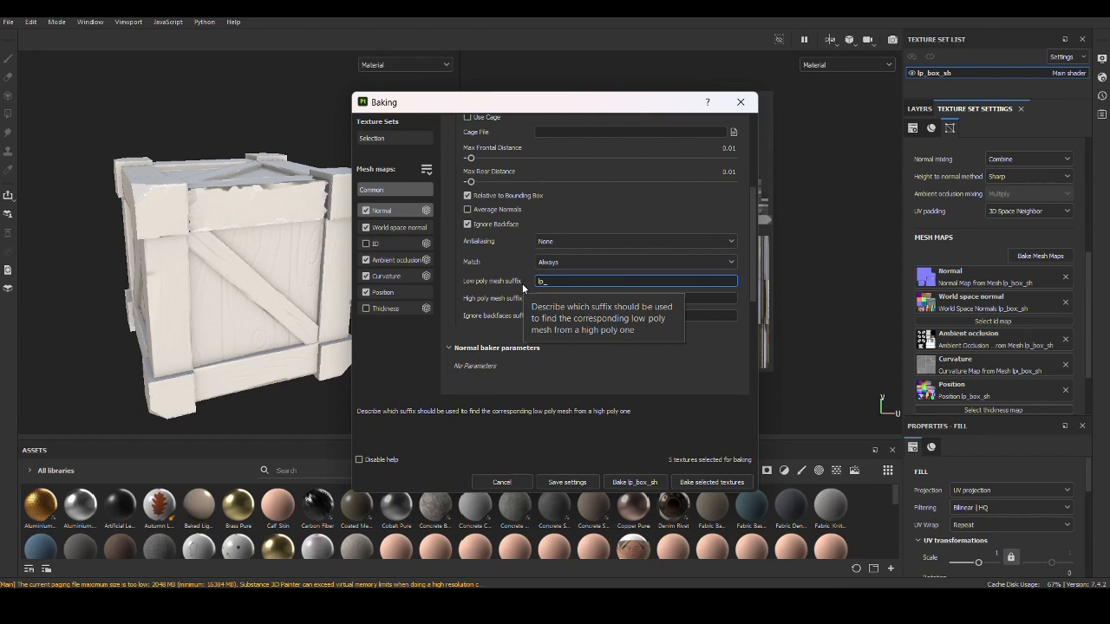
type("_")
left_click(543, 298)
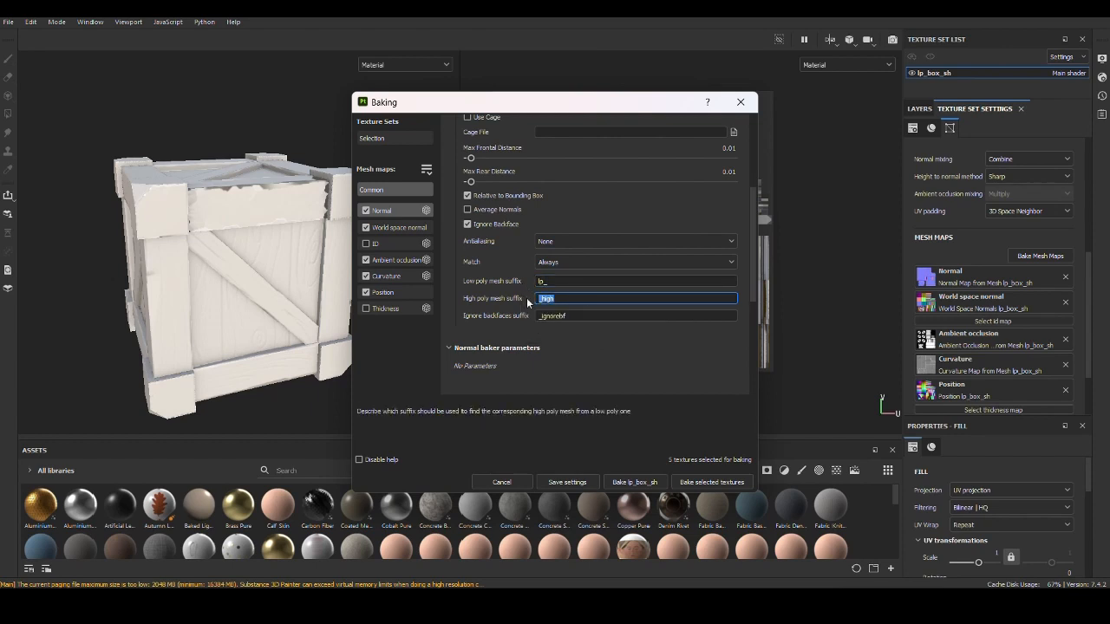
type("hp_")
Step: Set antialiasing to Subsampling 4x4, keep matching on Always, and bake the selected mesh maps for lp_box_sh
left_click(579, 262)
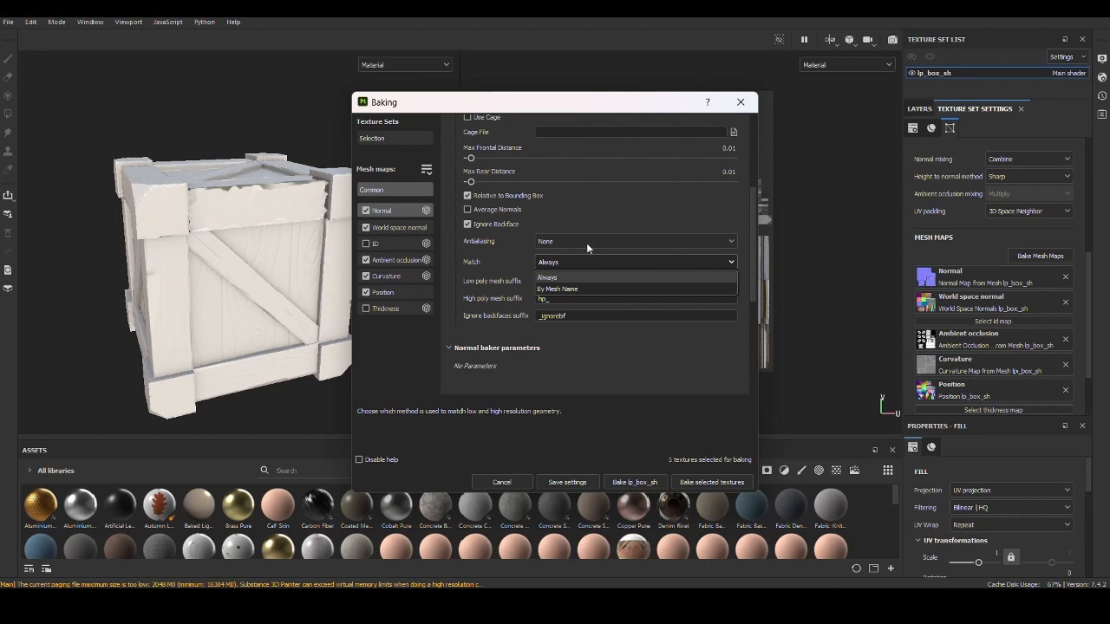
left_click(586, 242)
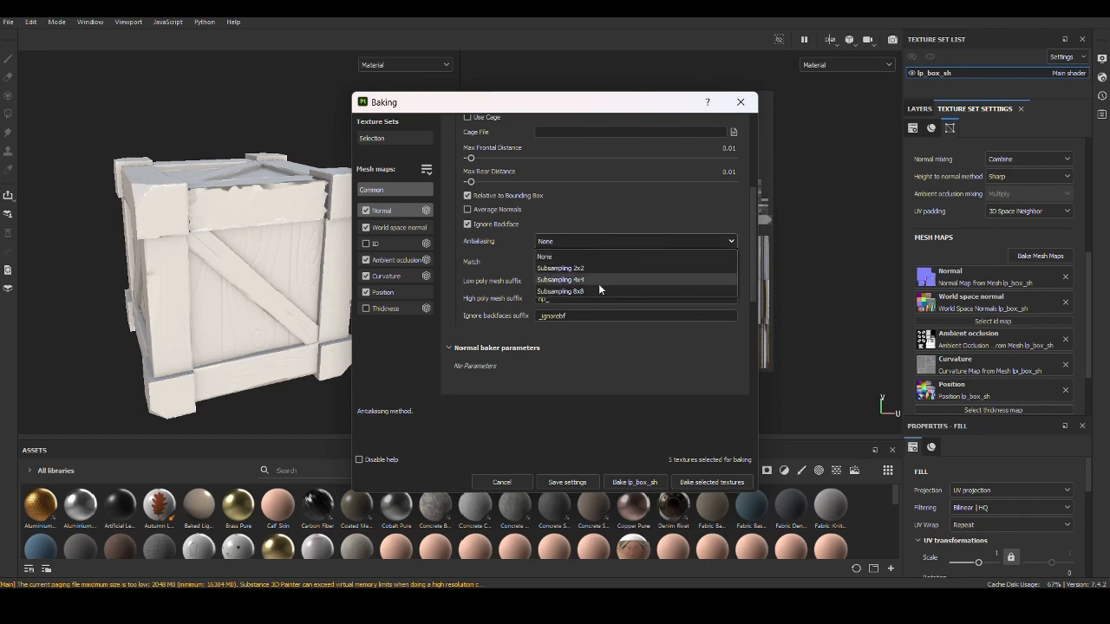
left_click(607, 280)
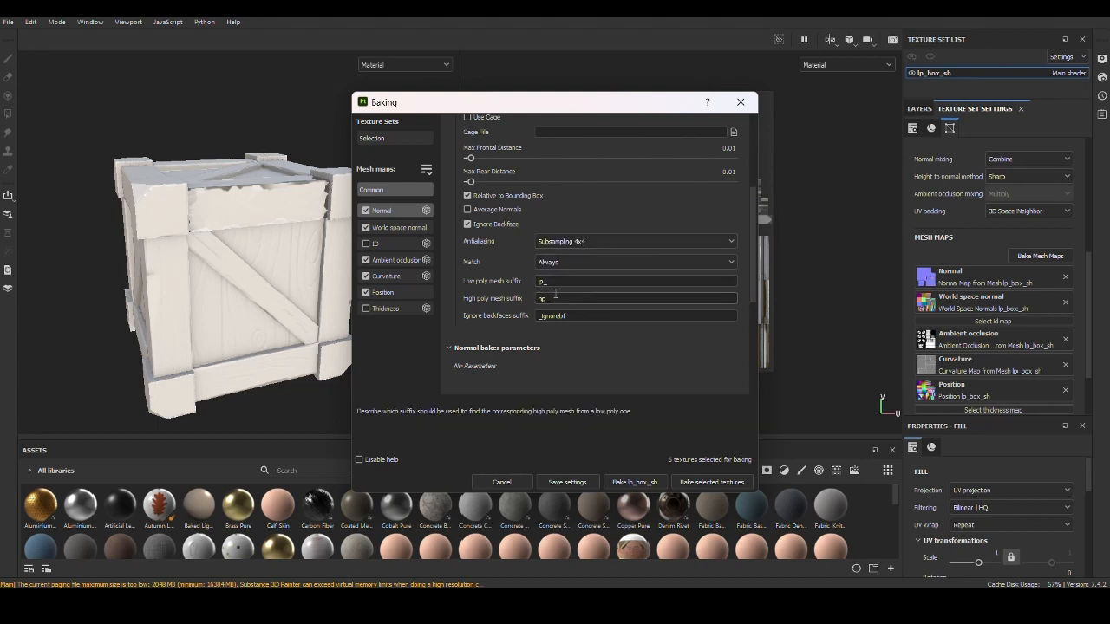
scroll(554, 295, "up", 1)
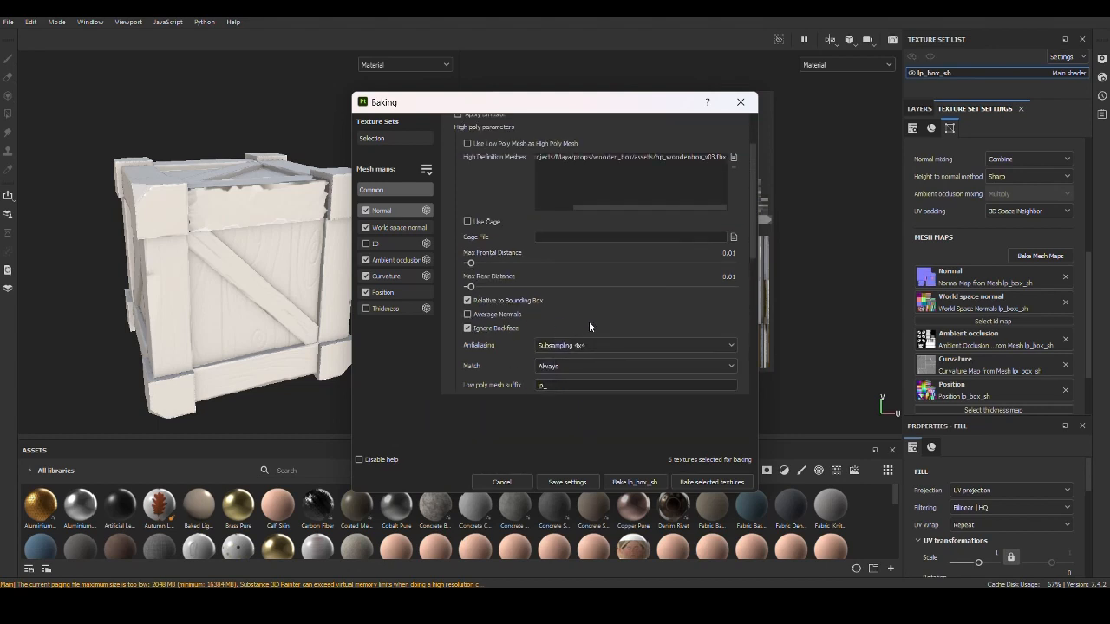
scroll(589, 320, "down", 1)
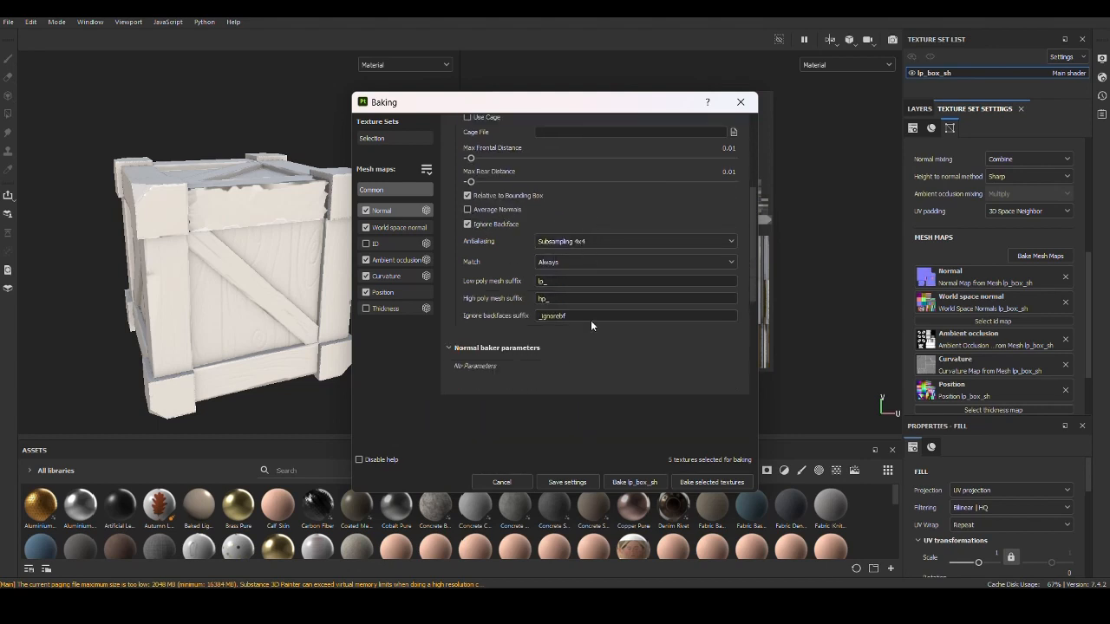
left_click(634, 482)
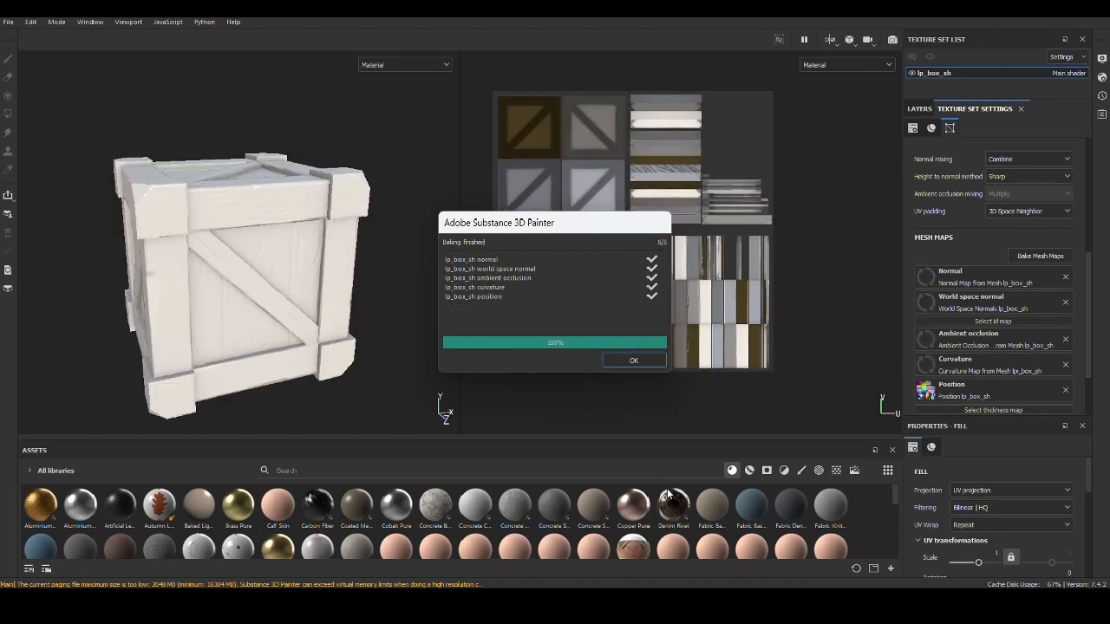
left_click(638, 363)
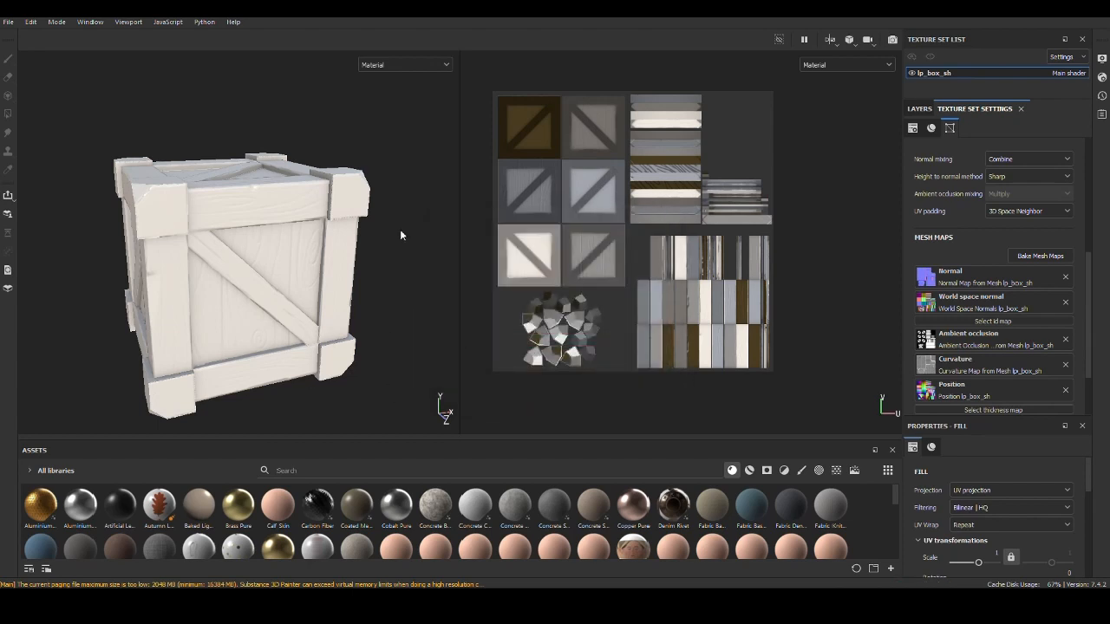
Step: Examine the rebaked edges and wood grain on the crate's top, front and side up close
mouse_move(376, 302)
left_mouse_down("alt")
mouse_move(322, 315)
mouse_move(364, 309)
left_mouse_up("alt")
right_click_drag(301, 283, 398, 320, "alt")
middle_click_drag(310, 282, 345, 305, "alt")
mouse_move(345, 306)
left_mouse_down("alt")
mouse_move(303, 287)
mouse_move(335, 309)
mouse_move(310, 280)
mouse_move(336, 335)
mouse_move(297, 218)
mouse_move(225, 218)
mouse_move(289, 208)
mouse_move(312, 263)
mouse_move(346, 295)
left_mouse_up("alt")
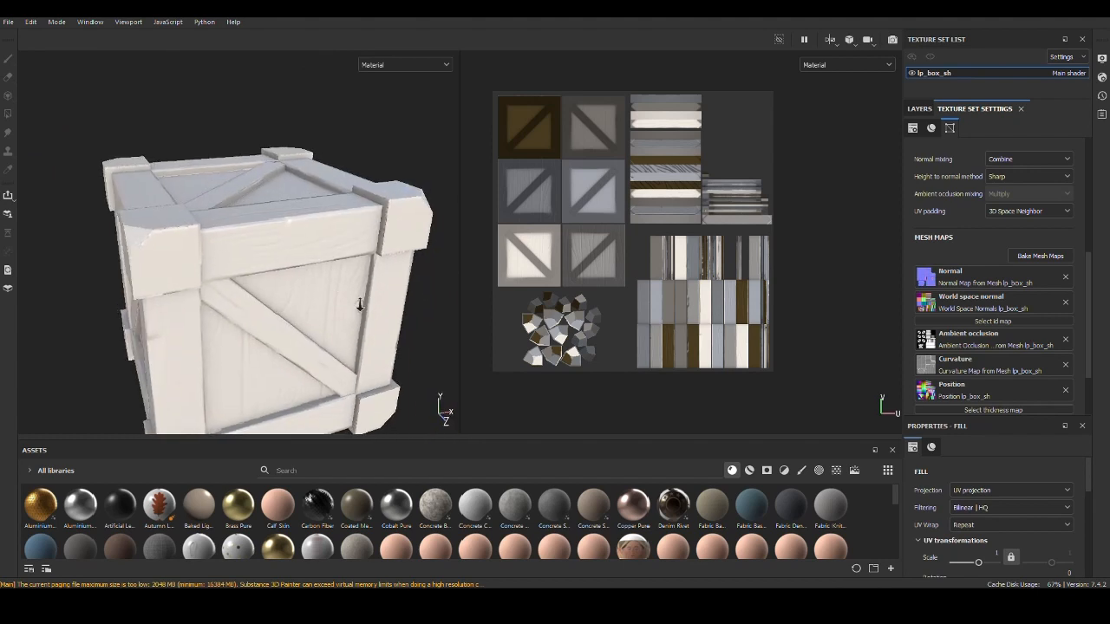
right_click_drag(359, 304, 340, 308, "alt")
middle_click_drag(340, 309, 359, 319, "alt")
left_click_drag(359, 319, 381, 288, "alt")
right_click_drag(353, 322, 329, 329, "alt")
middle_click_drag(260, 312, 335, 289, "alt")
left_click_drag(335, 290, 254, 297, "alt")
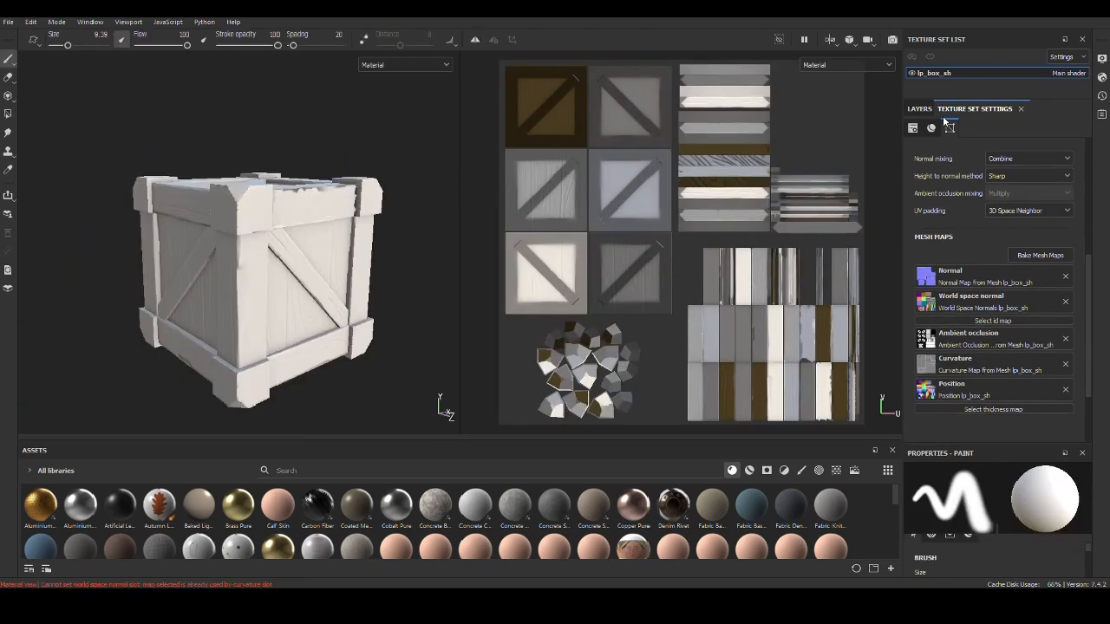
Step: Show the layer stack and try the Wood American Cherry library material on the crate as a layer above Layer 1
left_click(922, 109)
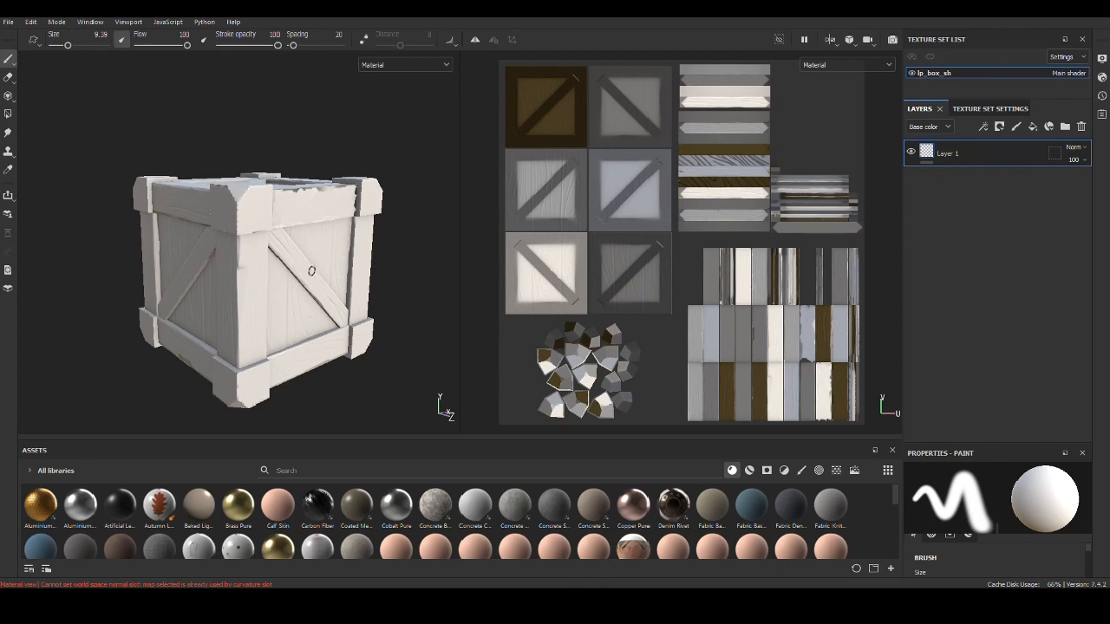
left_click_drag(354, 290, 317, 300, "alt")
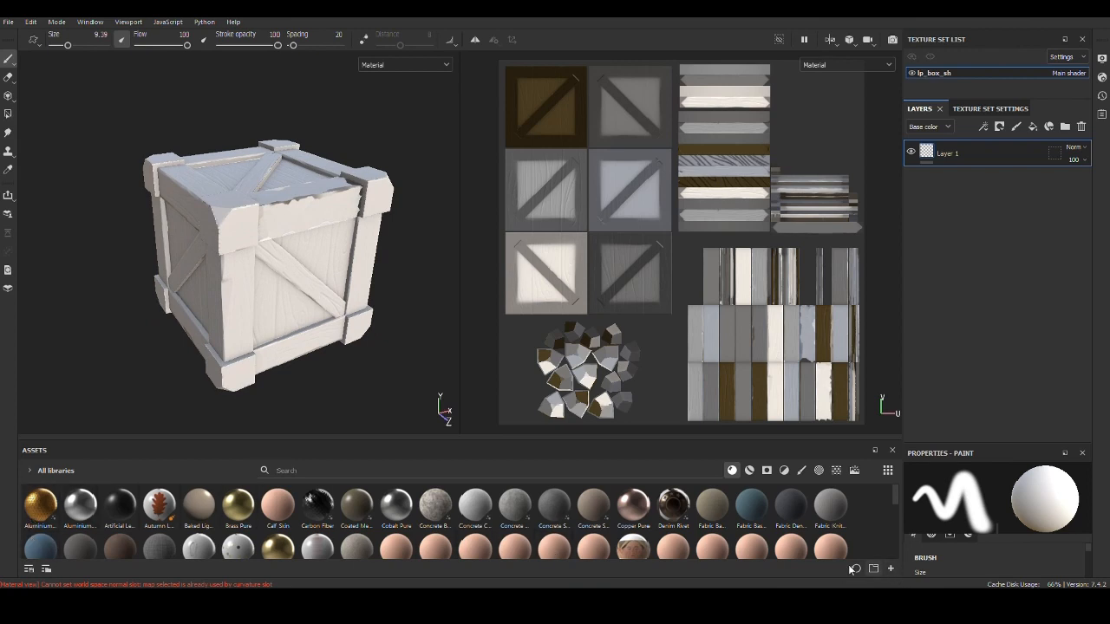
scroll(307, 528, "down", 2)
scroll(307, 529, "up", 2)
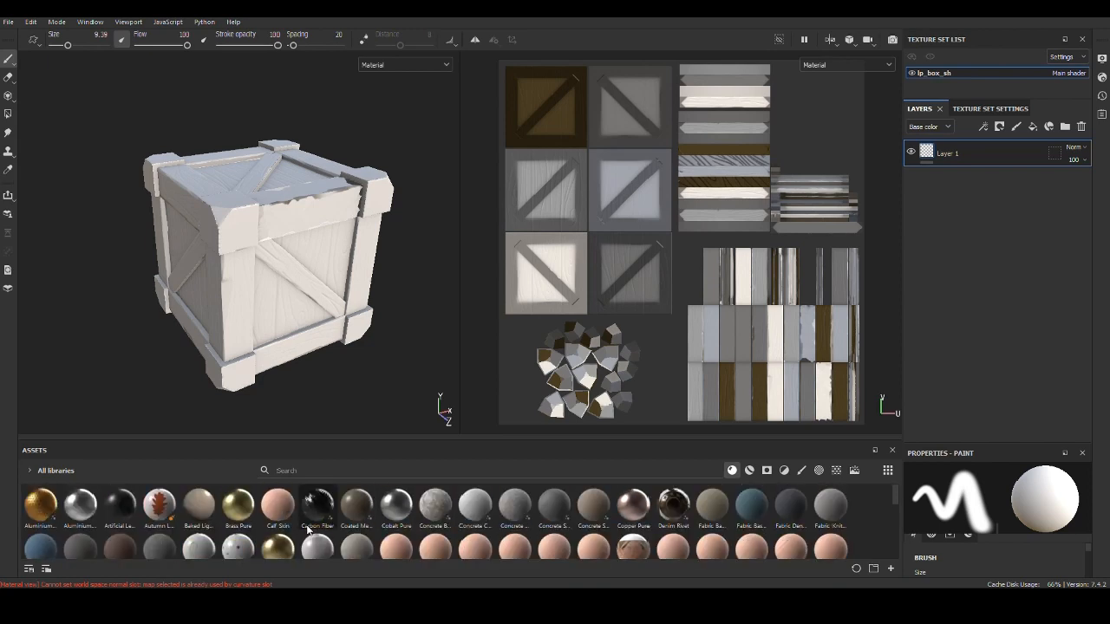
mouse_move(538, 530)
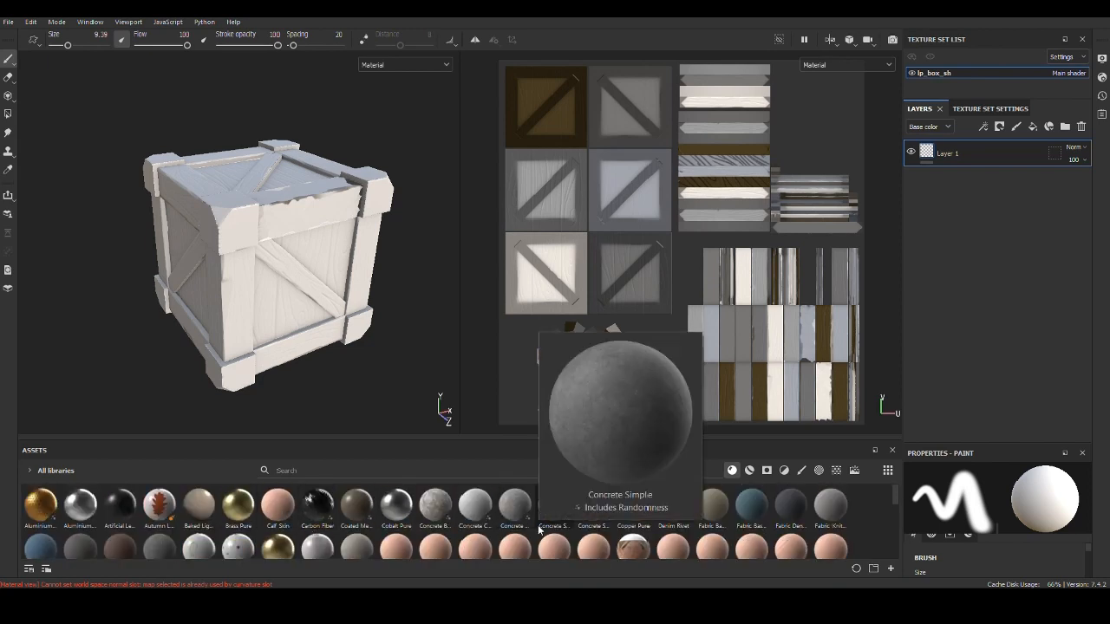
scroll(505, 530, "down", 3)
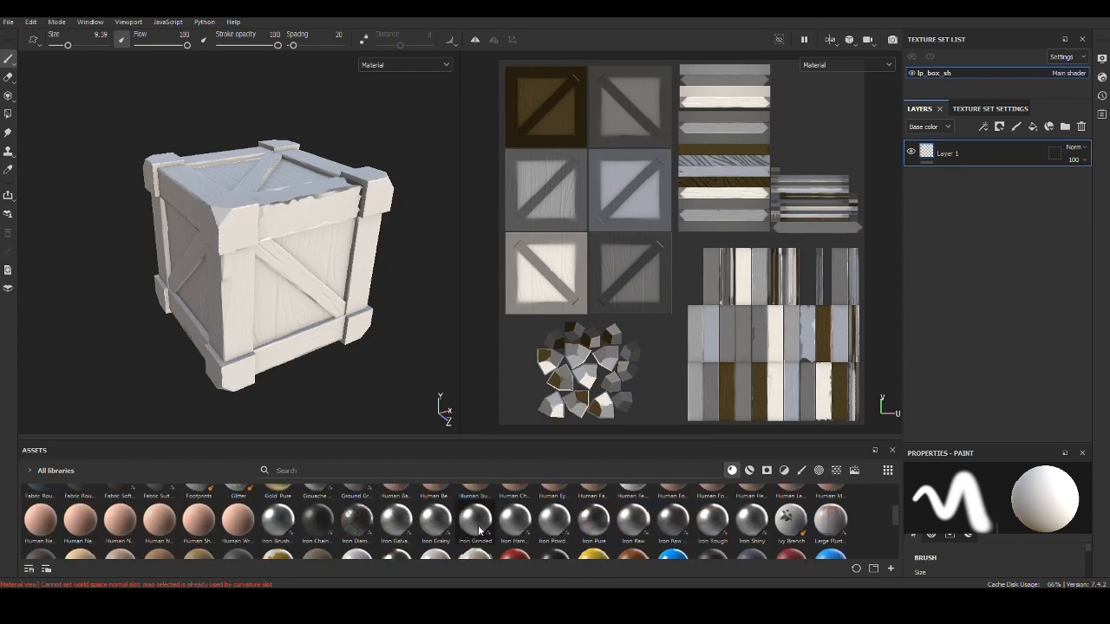
scroll(506, 531, "down", 2)
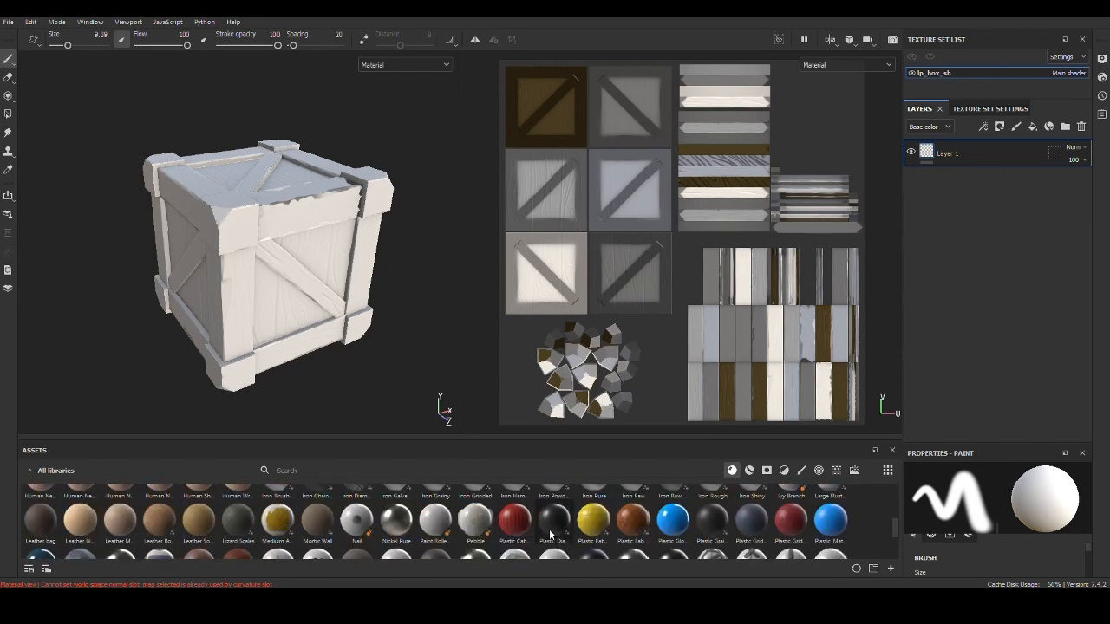
scroll(549, 532, "down", 3)
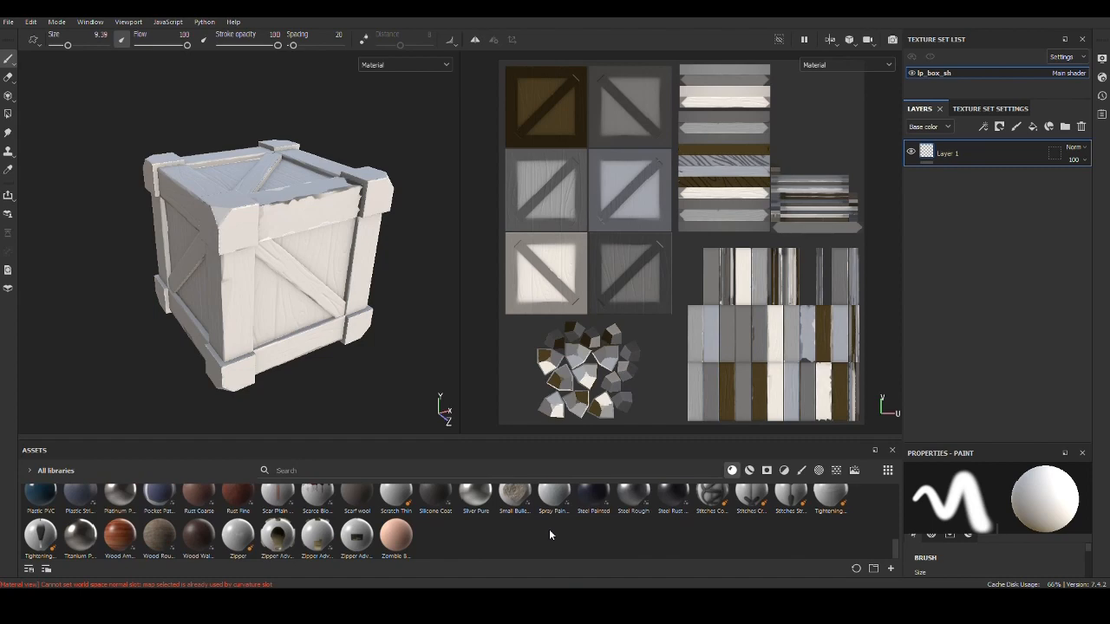
scroll(548, 535, "up", 10)
scroll(549, 535, "down", 8)
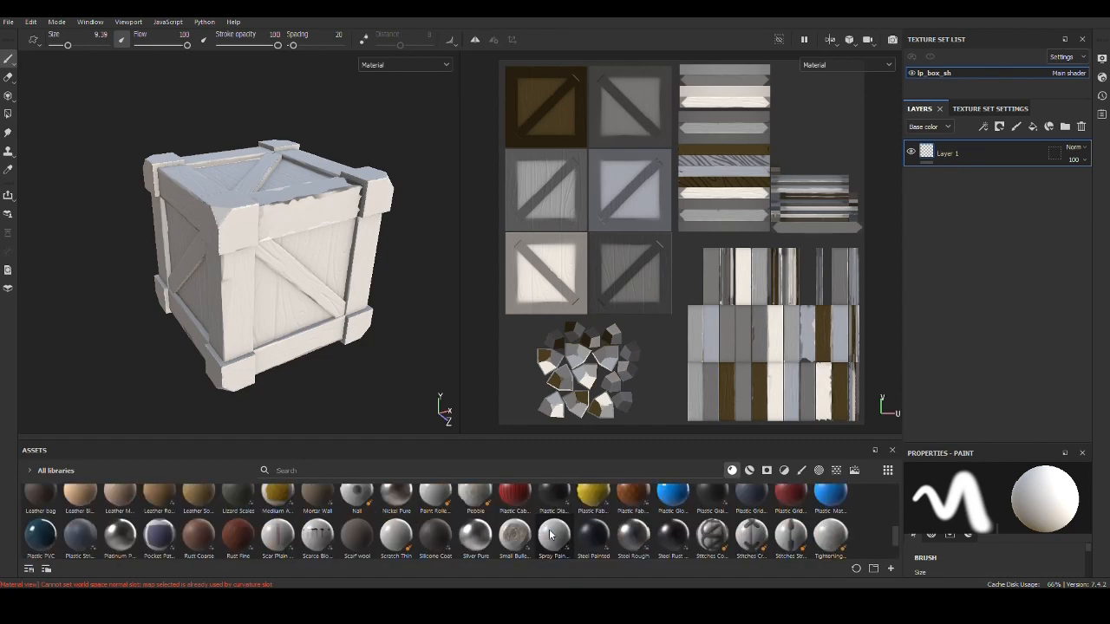
scroll(549, 535, "down", 1)
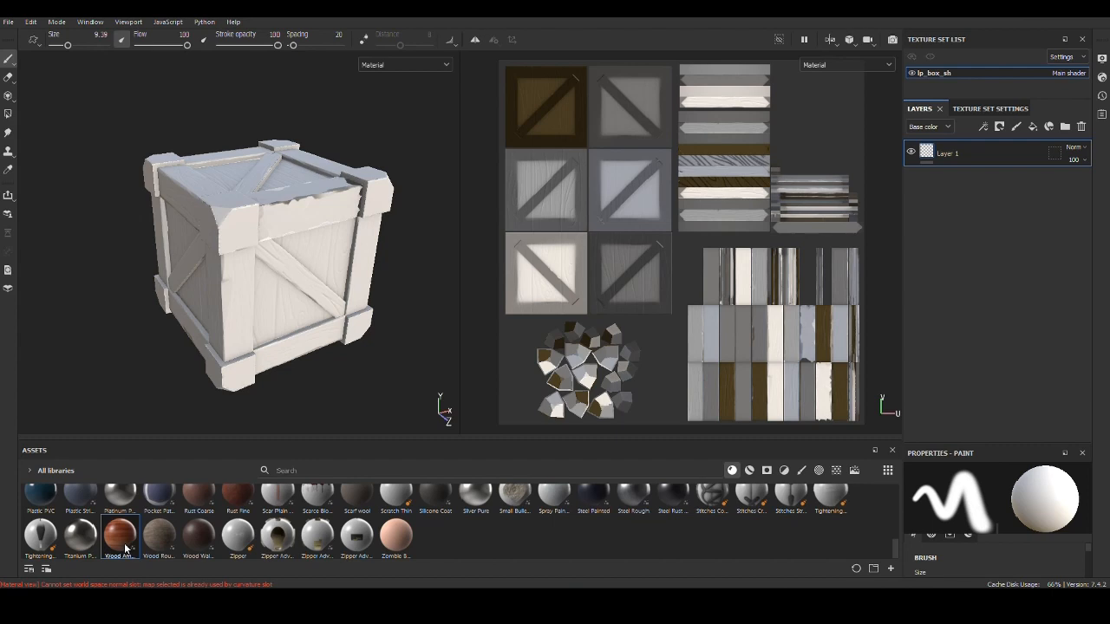
left_click_drag(126, 547, 294, 295)
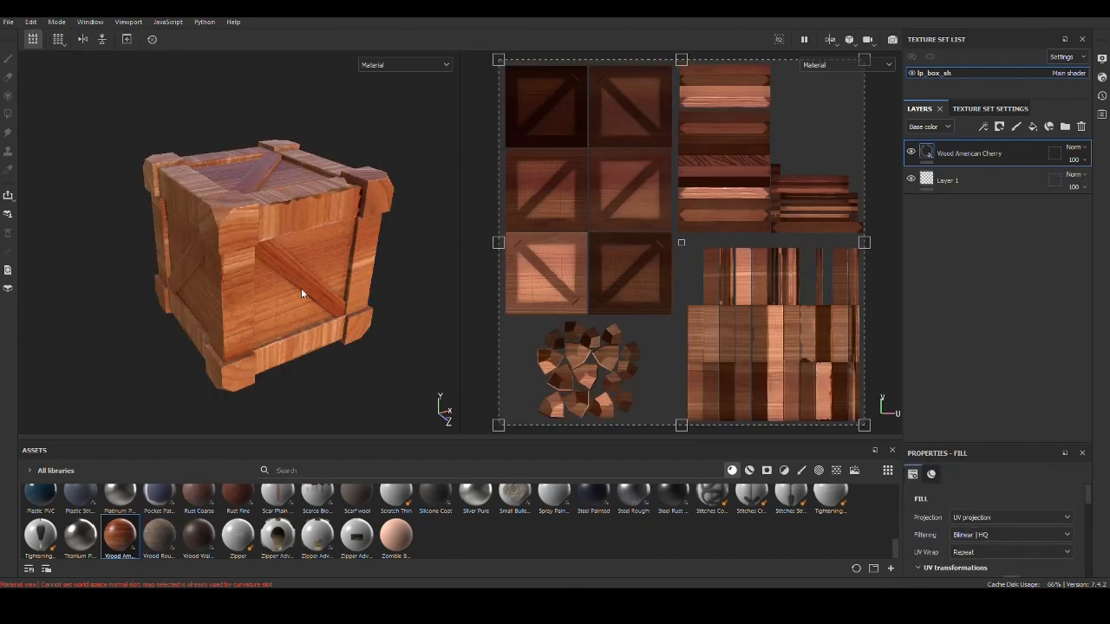
Step: Enlarge the fill properties area to review the Wood American Cherry parameters, and inspect the material on the crate from different angles
left_click_drag(374, 334, 425, 382, "alt")
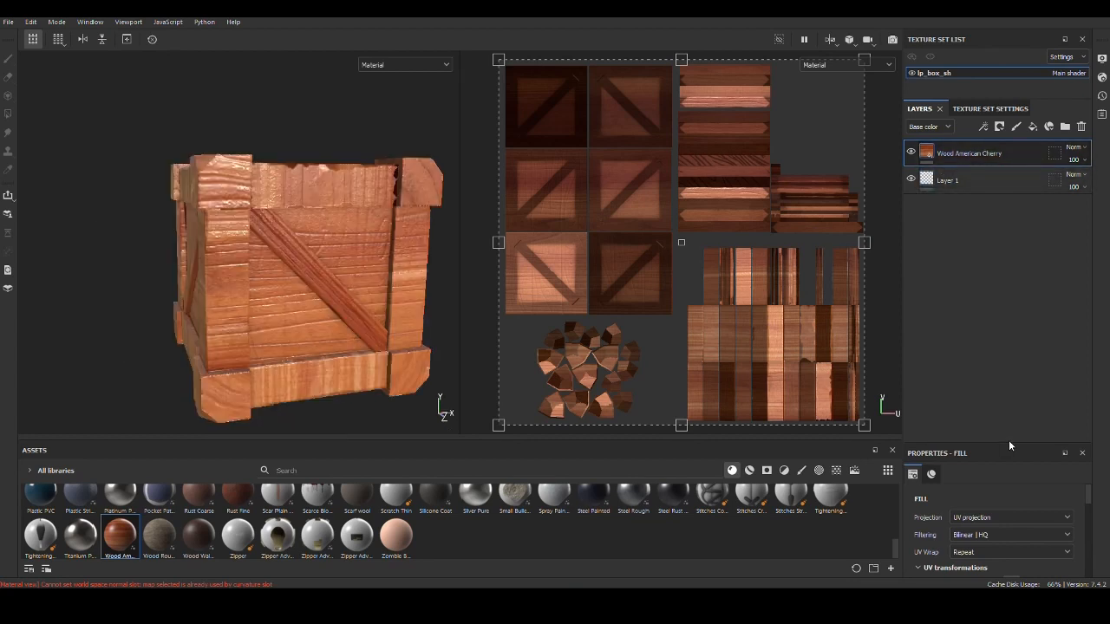
left_click_drag(1008, 445, 1019, 209)
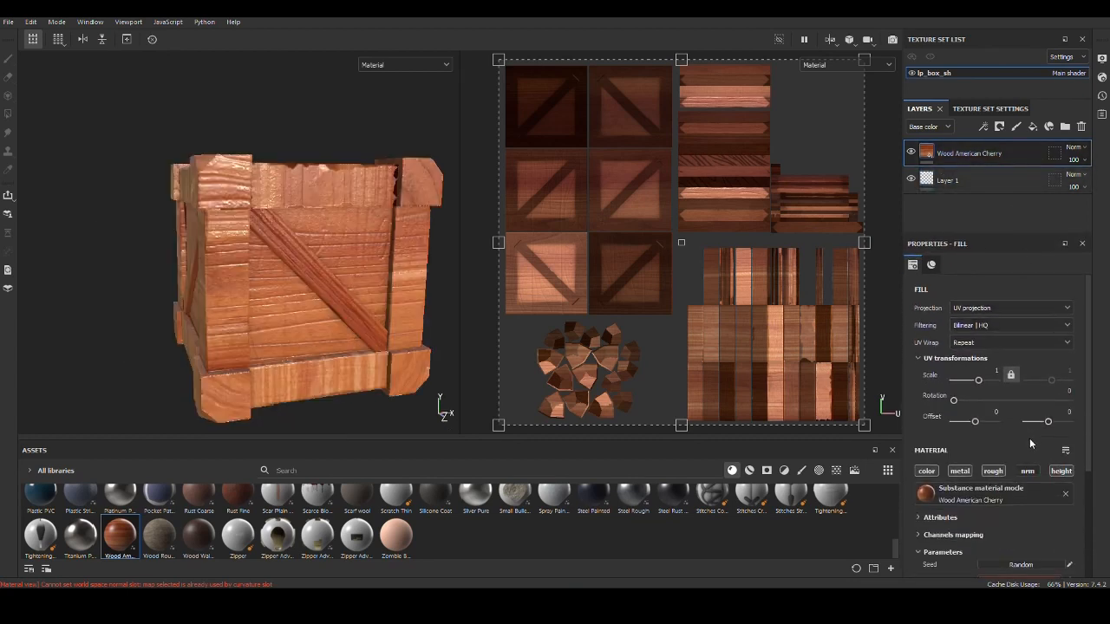
scroll(1031, 431, "down", 3)
scroll(1036, 425, "up", 2)
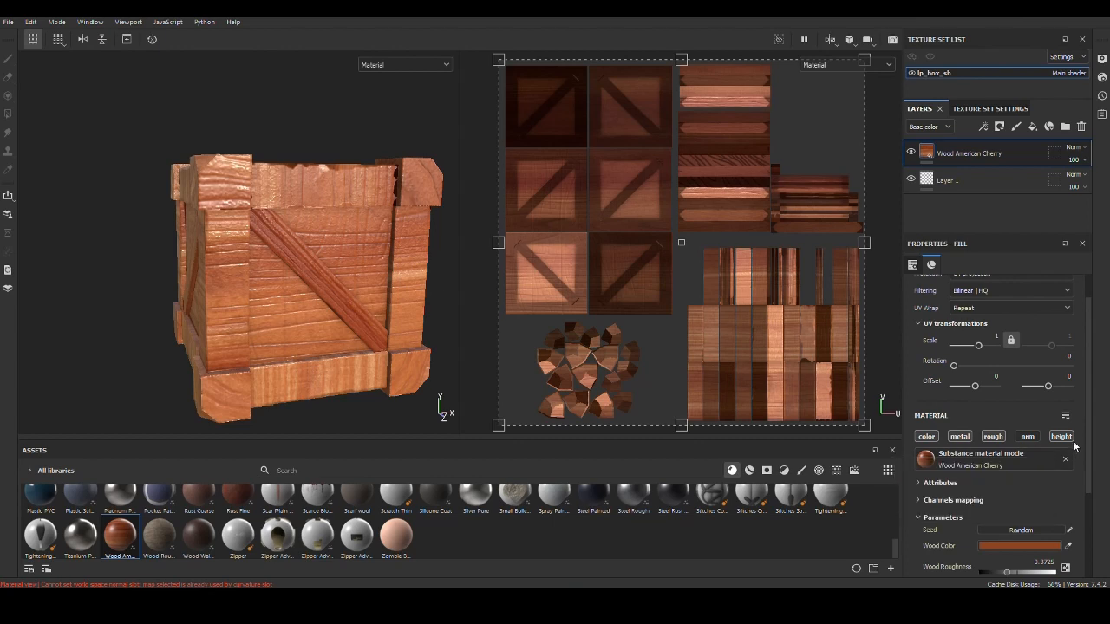
scroll(1074, 445, "down", 2)
scroll(1074, 446, "up", 2)
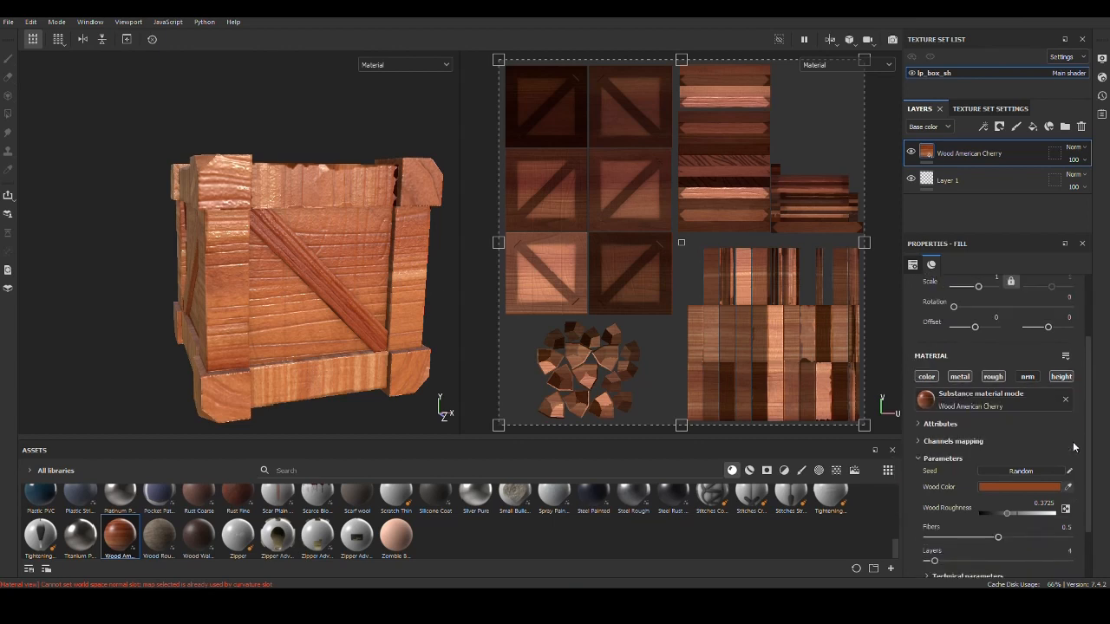
scroll(1008, 438, "down", 1)
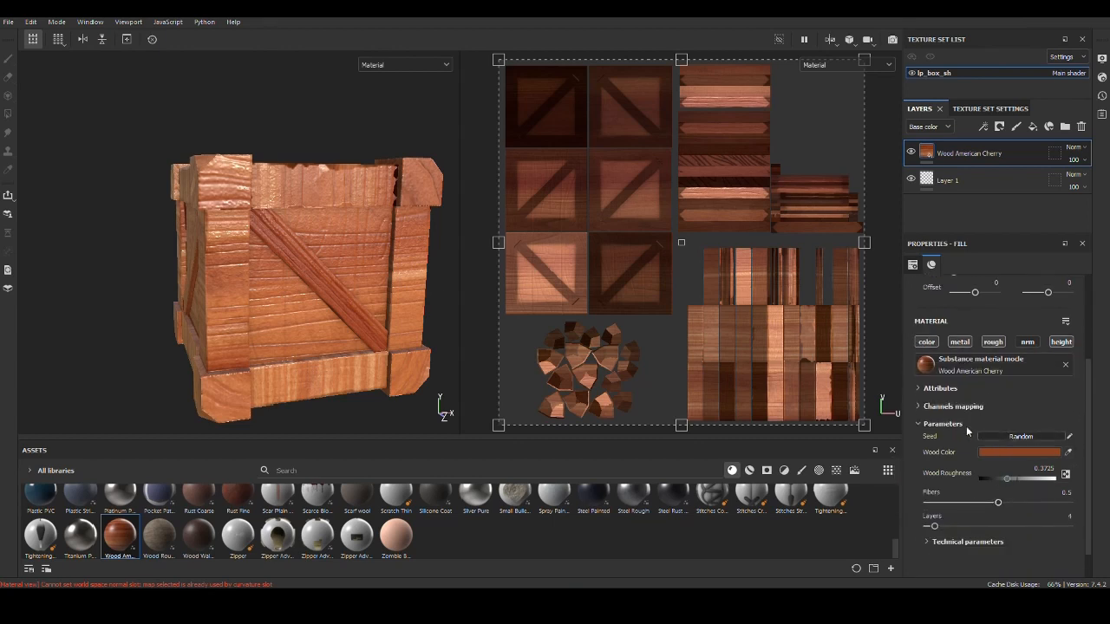
left_click_drag(274, 355, 316, 310, "alt")
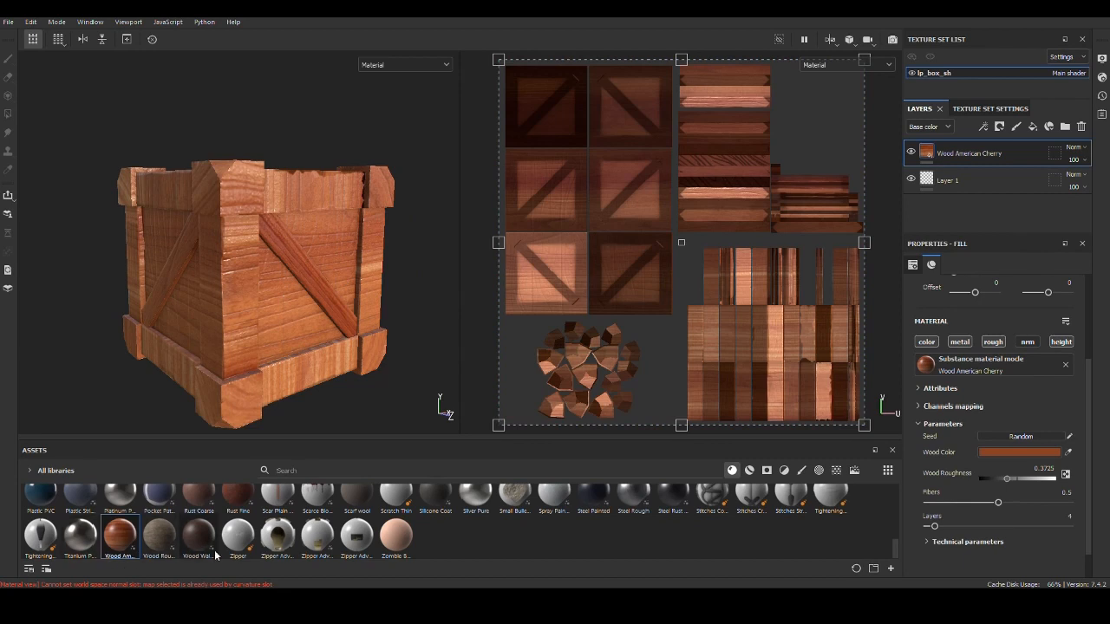
mouse_move(266, 275)
left_mouse_down("alt")
mouse_move(282, 270)
mouse_move(269, 282)
left_mouse_up("alt")
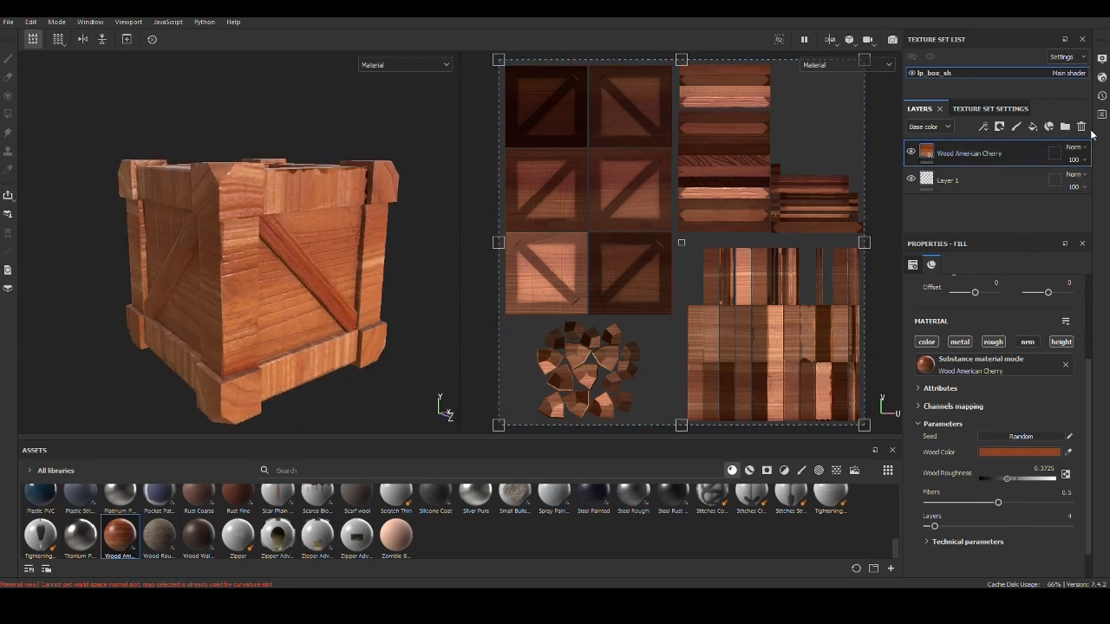
Step: Delete the Wood American Cherry layer and Layer 1, and add a new fill layer to the empty stack
left_click(1081, 128)
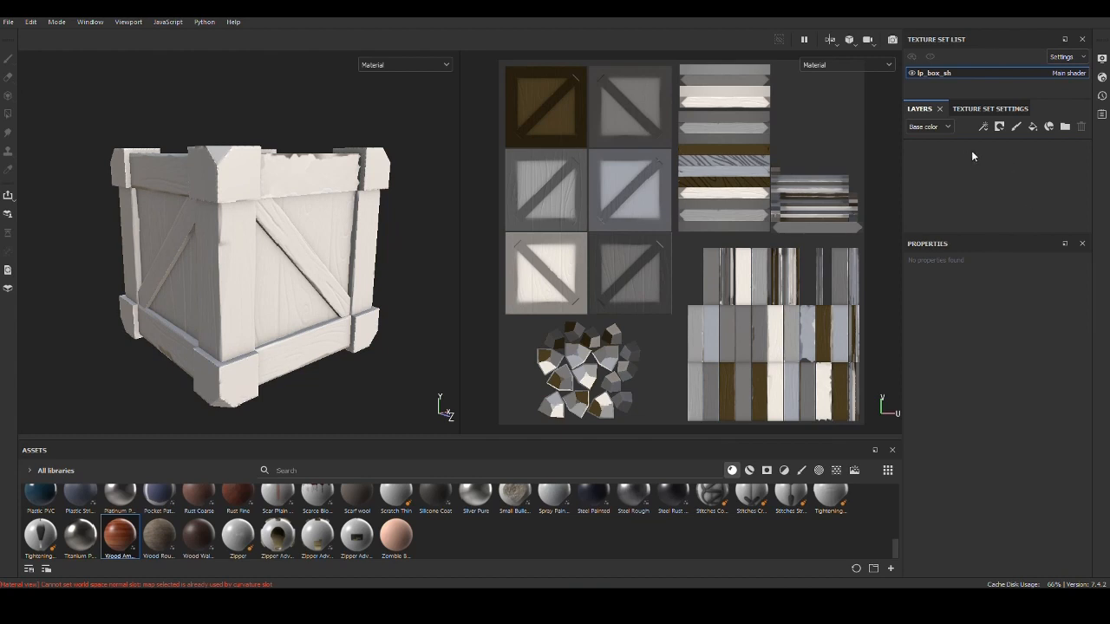
left_click(1032, 129)
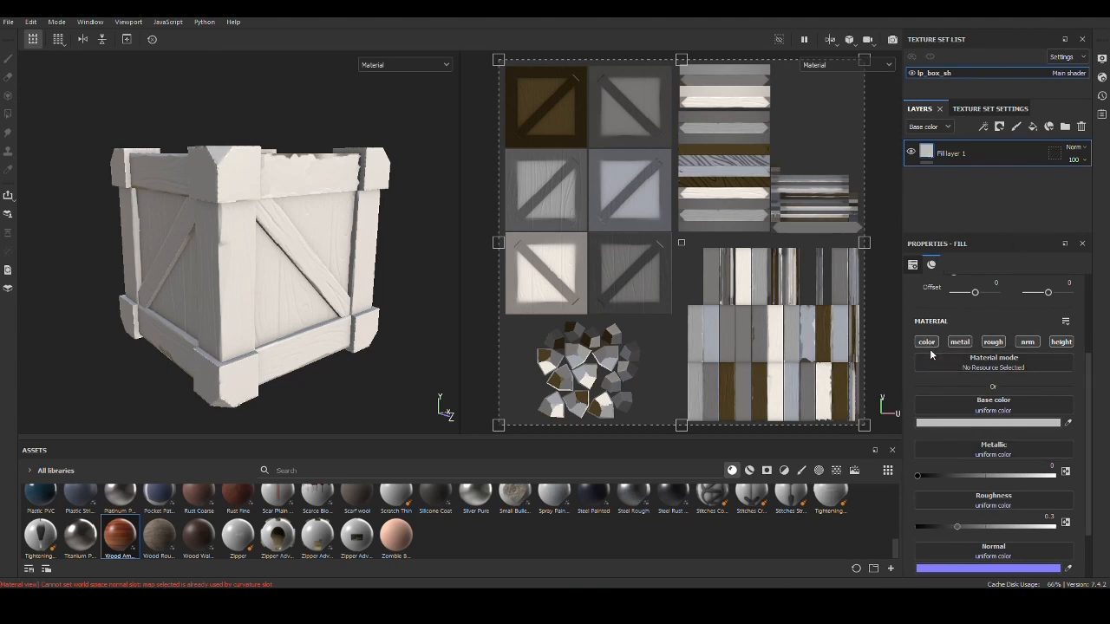
Step: Set Fill layer 1's uniform base color to orange E28C42, check it on the crate, and show the remaining channel settings
left_click(998, 424)
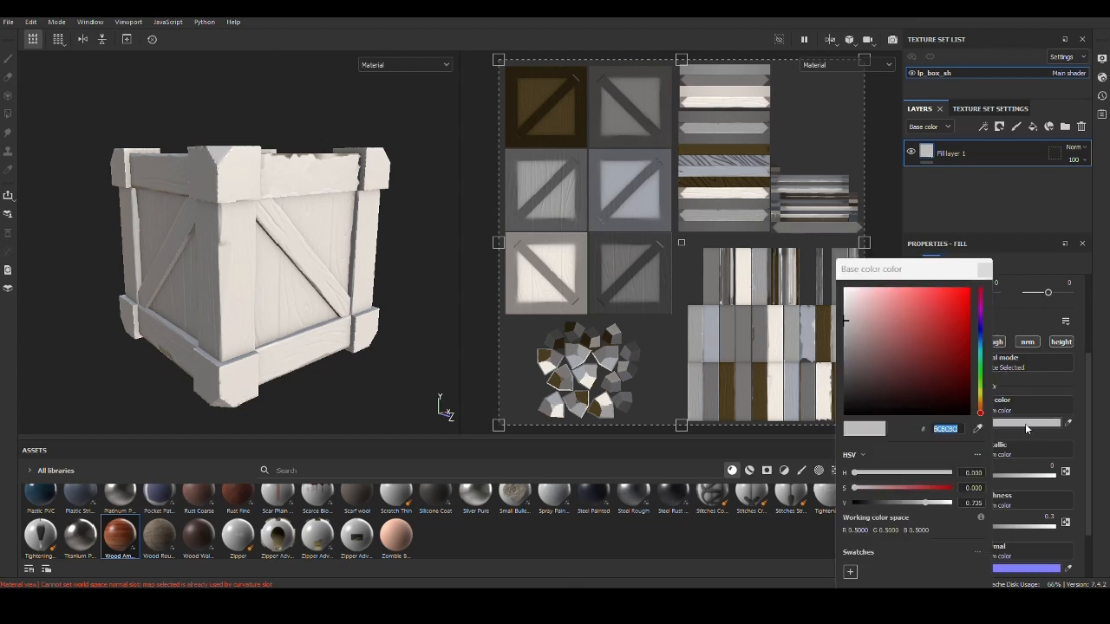
left_click_drag(907, 317, 933, 303)
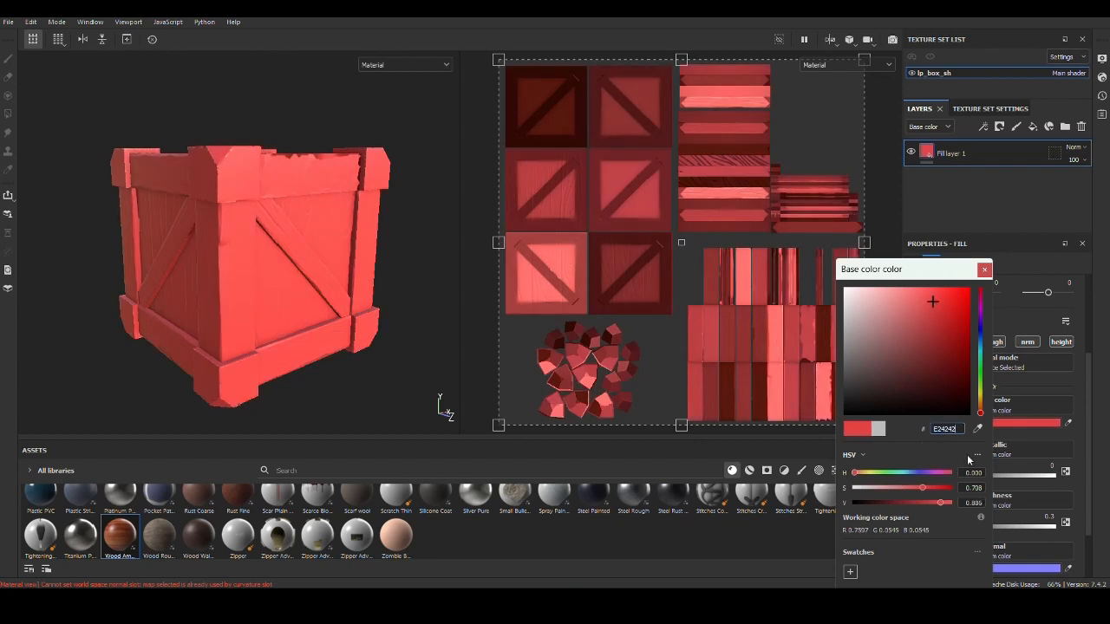
left_click(981, 408)
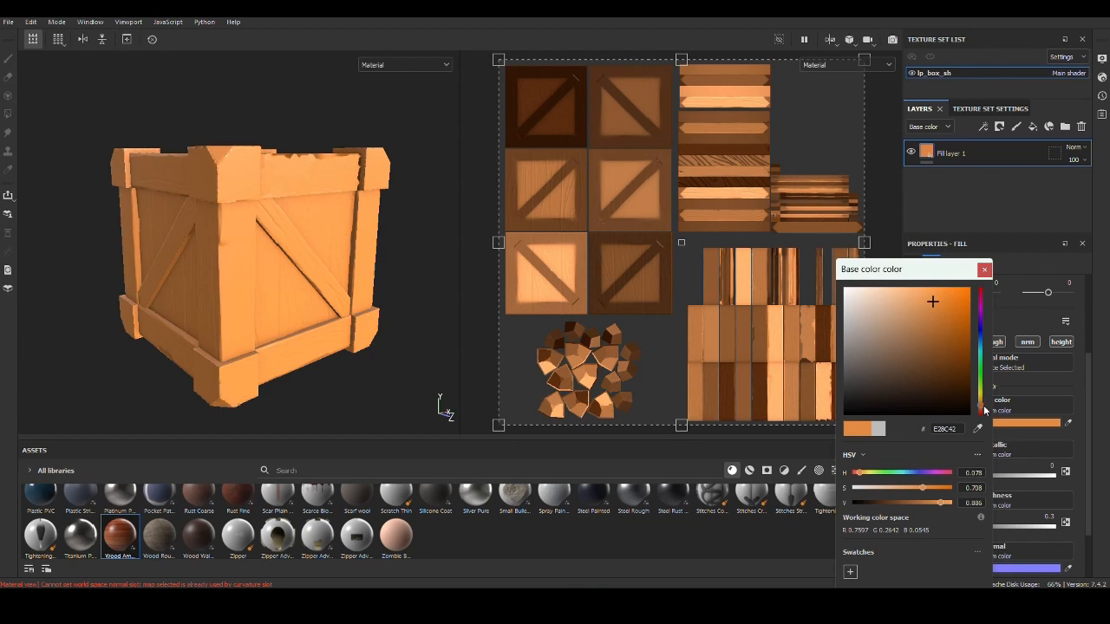
left_click_drag(202, 334, 390, 334, "alt")
left_click(983, 269)
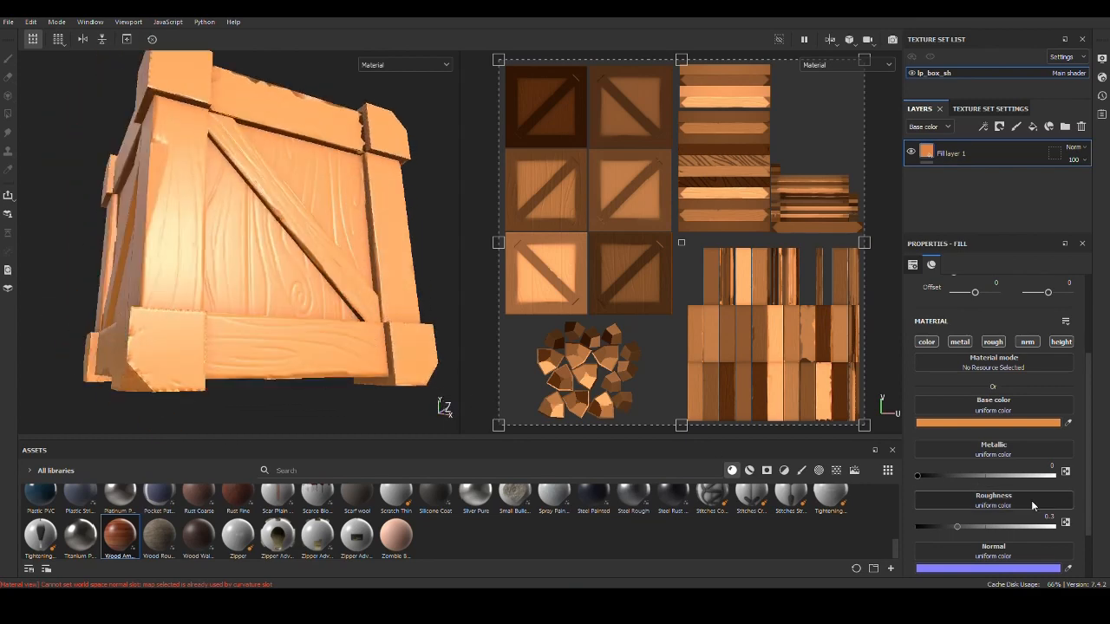
scroll(1018, 505, "down", 2)
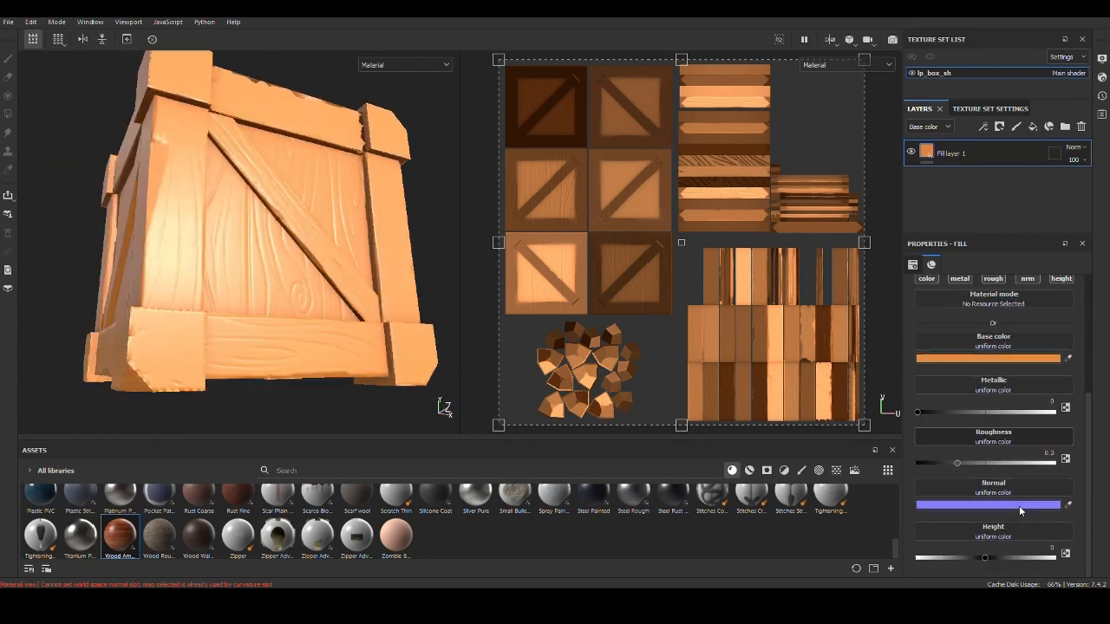
Step: Turn off the normal, height and metallic channels of Fill layer 1, keeping only base color and roughness
left_click_drag(228, 255, 293, 249, "alt")
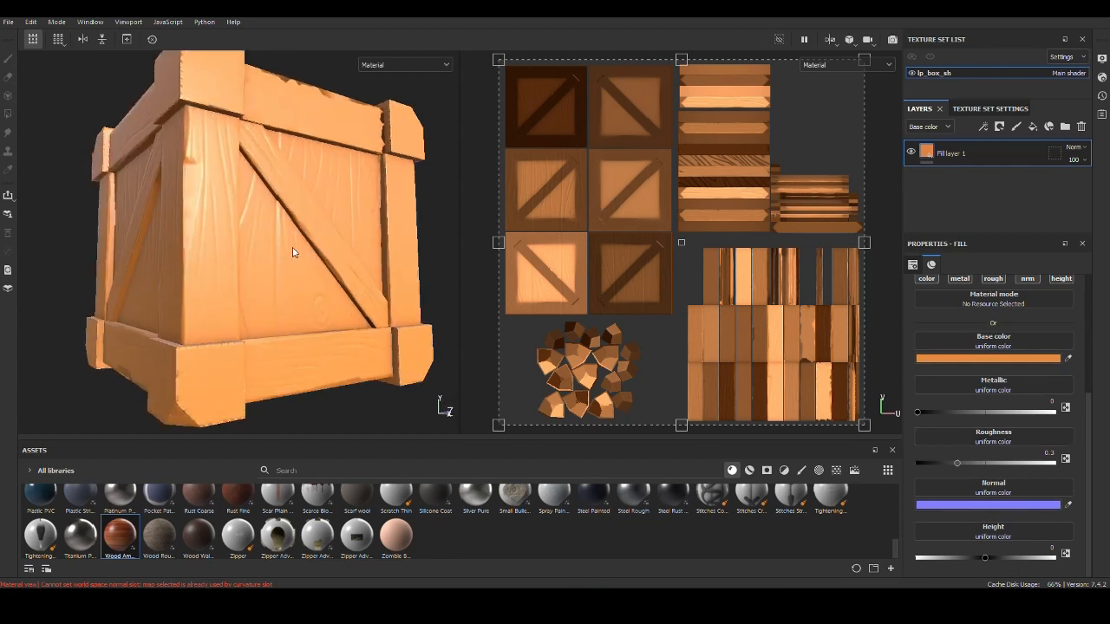
scroll(1047, 489, "up", 2)
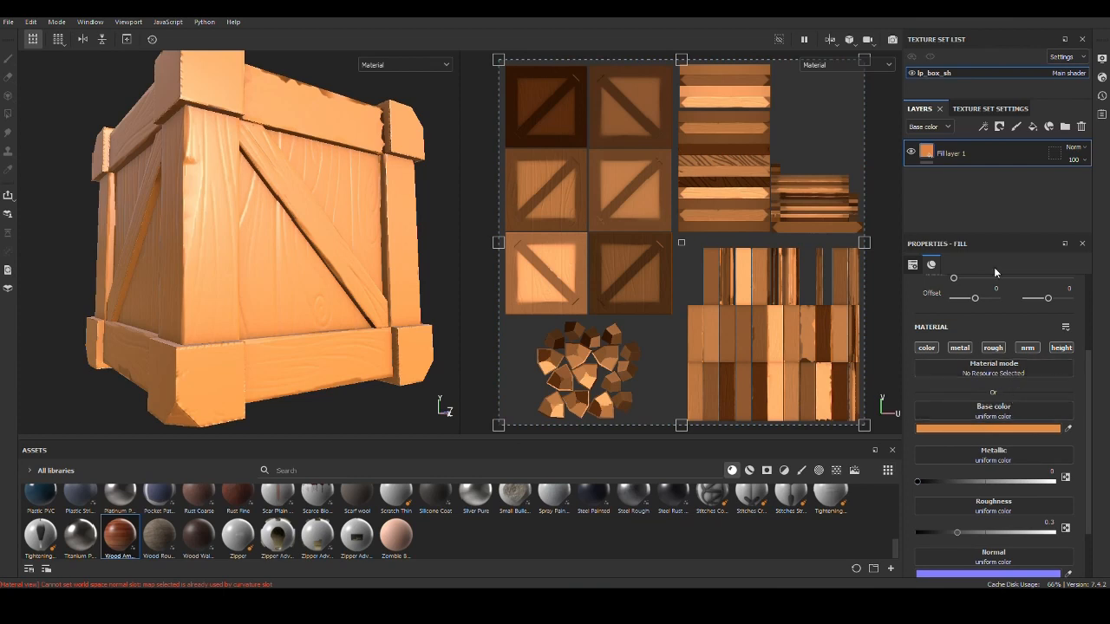
left_click(1032, 350)
left_click(1066, 347)
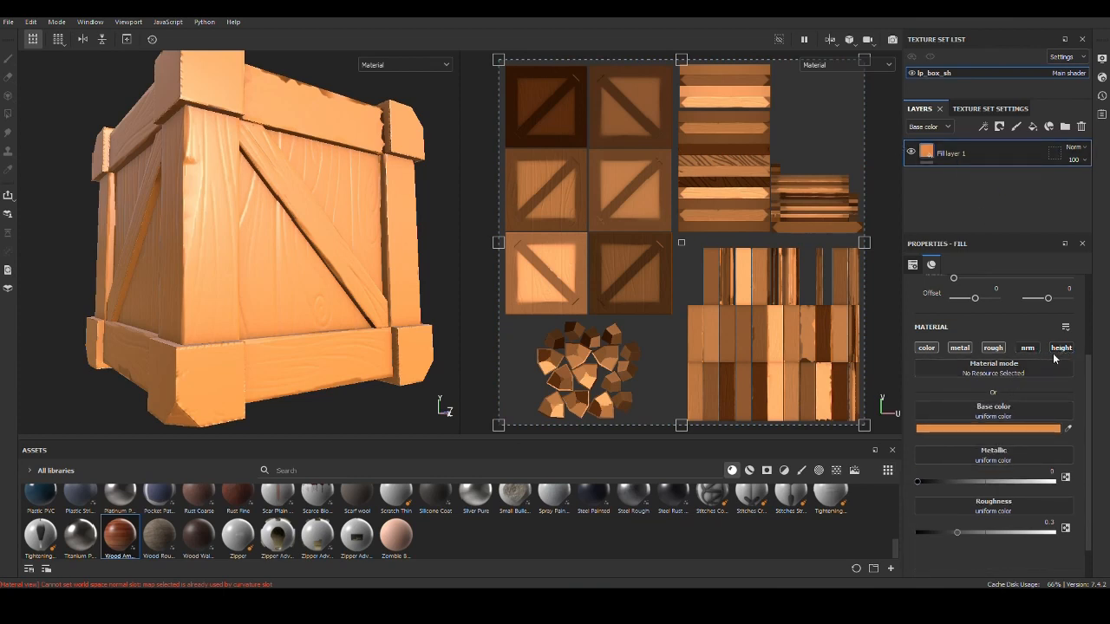
left_click(959, 347)
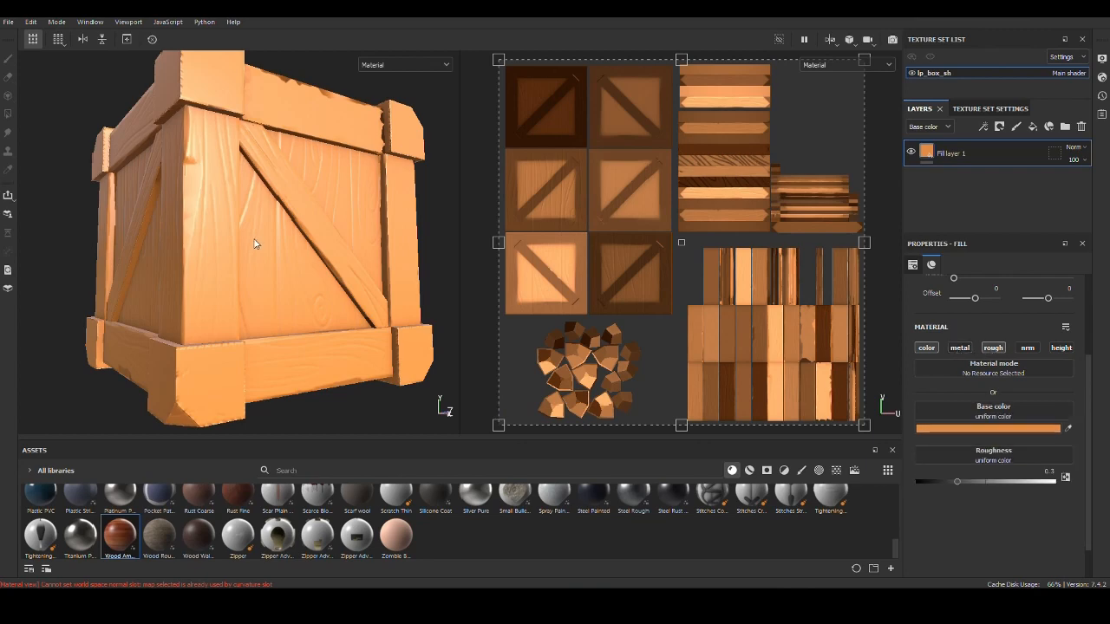
Step: Adjust Fill layer 1's uniform roughness to 0.3527 while checking the highlights on the crate's front
left_click_drag(255, 243, 216, 262, "alt")
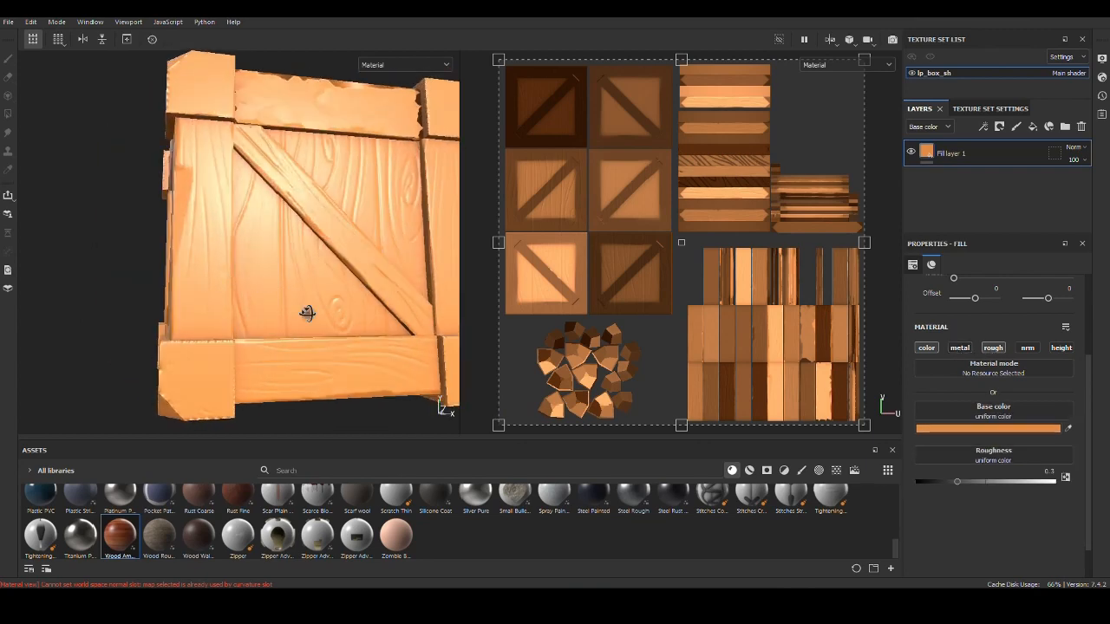
left_click_drag(307, 314, 287, 307, "alt")
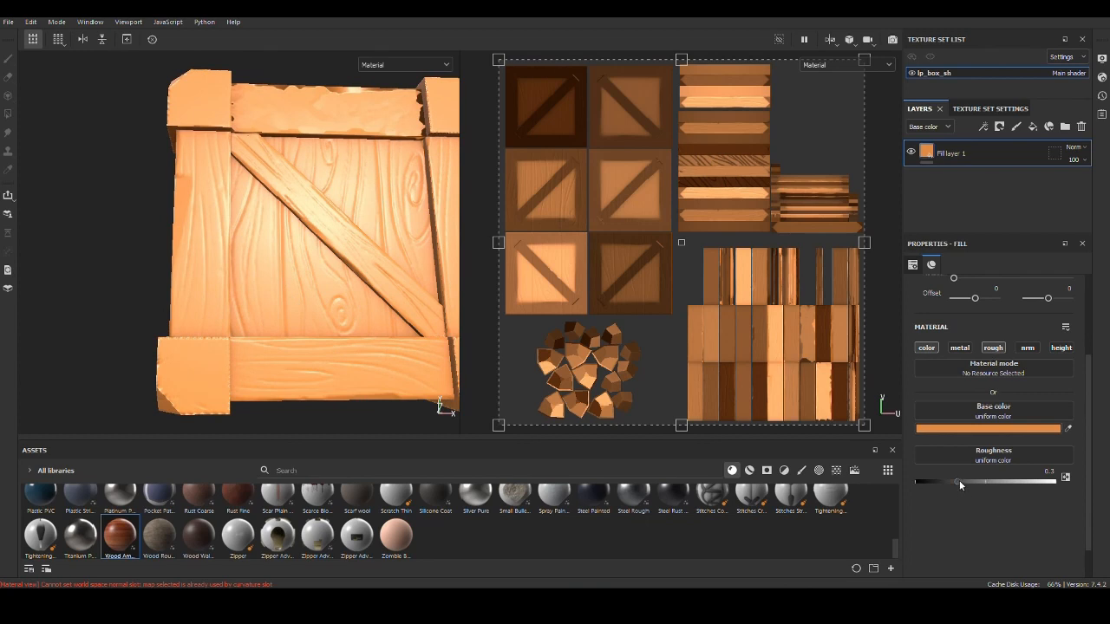
left_click_drag(957, 481, 967, 482)
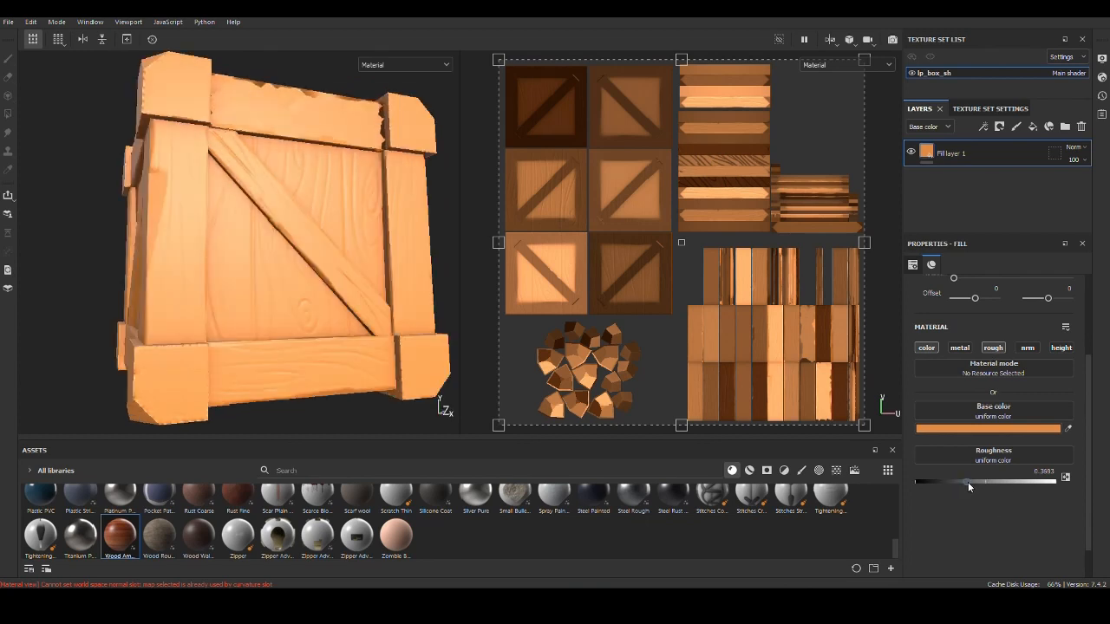
mouse_move(967, 482)
left_mouse_down()
mouse_move(932, 482)
mouse_move(949, 479)
left_mouse_up()
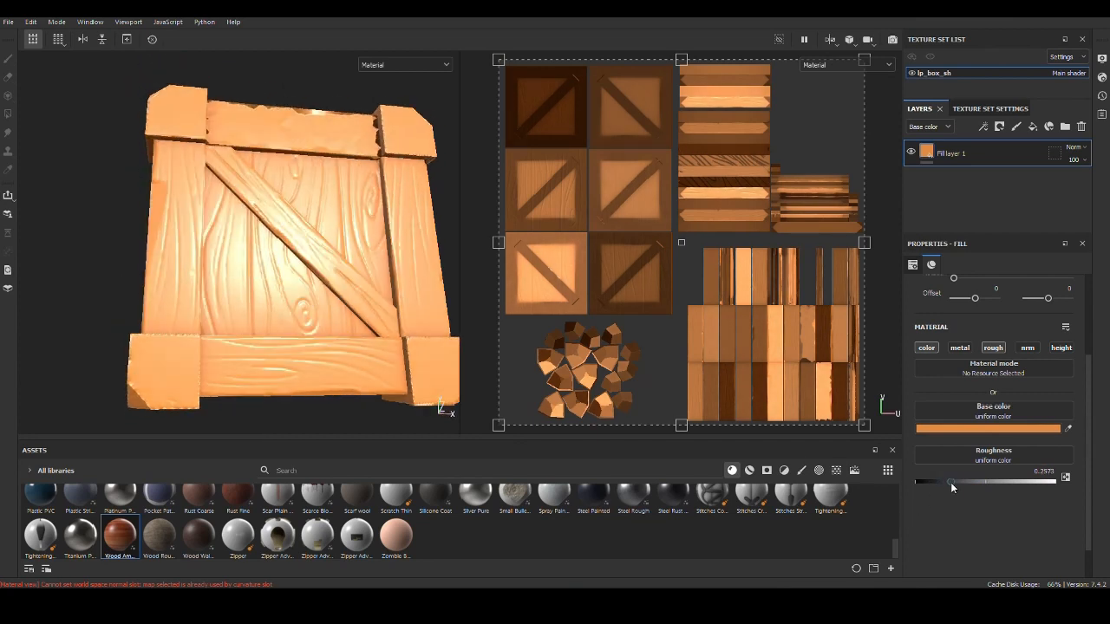
mouse_move(950, 482)
left_mouse_down()
mouse_move(980, 481)
mouse_move(964, 483)
left_mouse_up()
left_click_drag(311, 292, 382, 319, "alt")
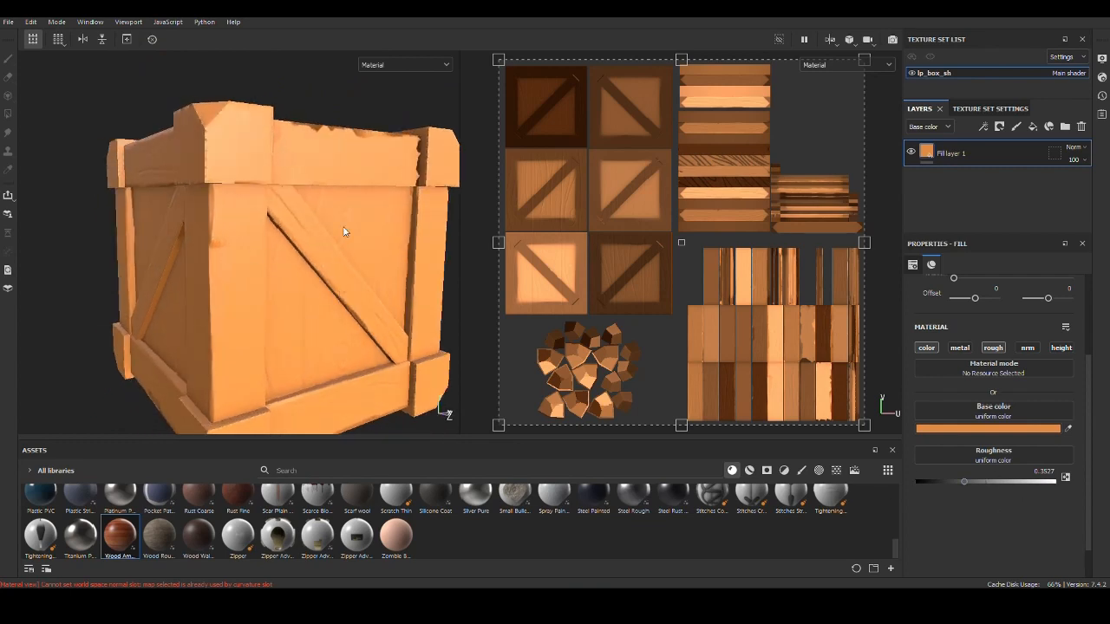
Step: Review the crate from several angles and rename Fill layer 1 as "inner box base"
left_click_drag(343, 225, 320, 291, "alt")
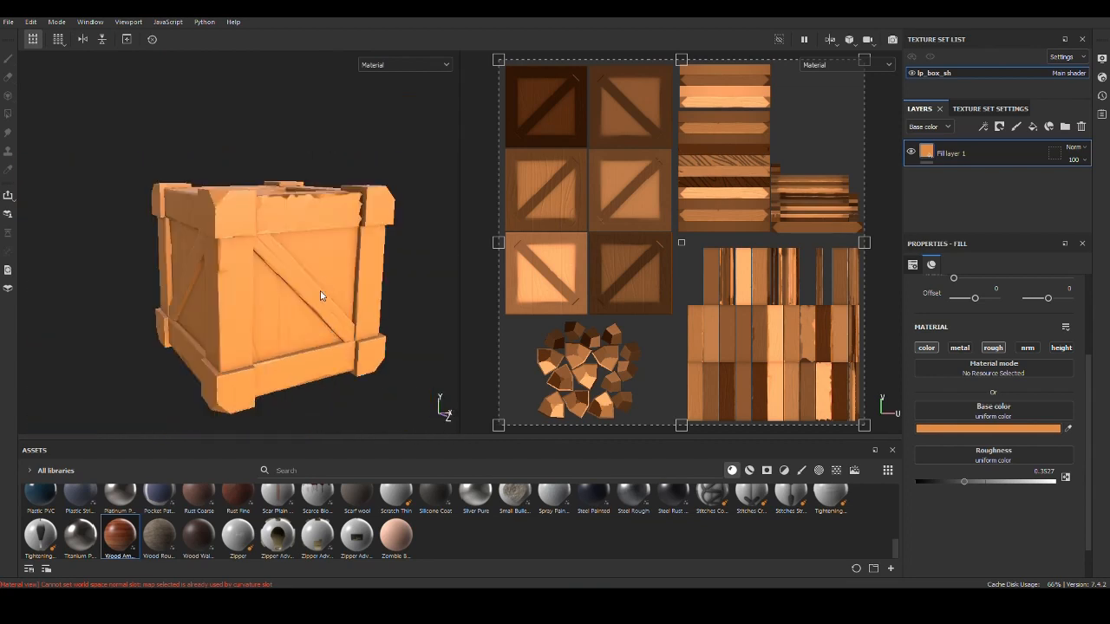
left_click_drag(306, 329, 113, 345, "alt")
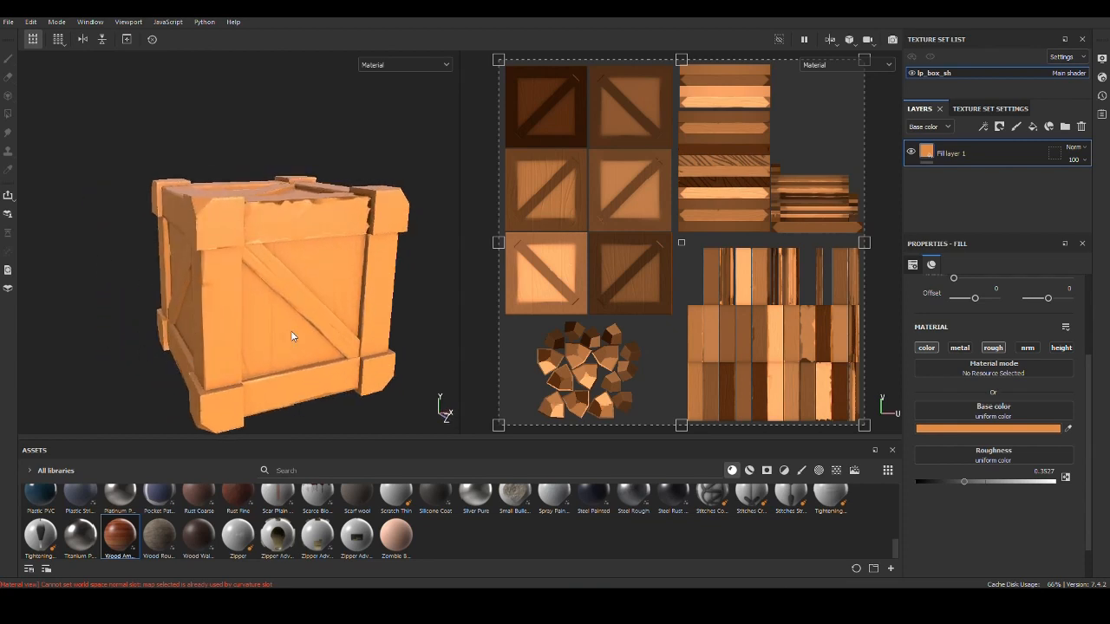
left_click_drag(332, 342, 350, 320, "alt")
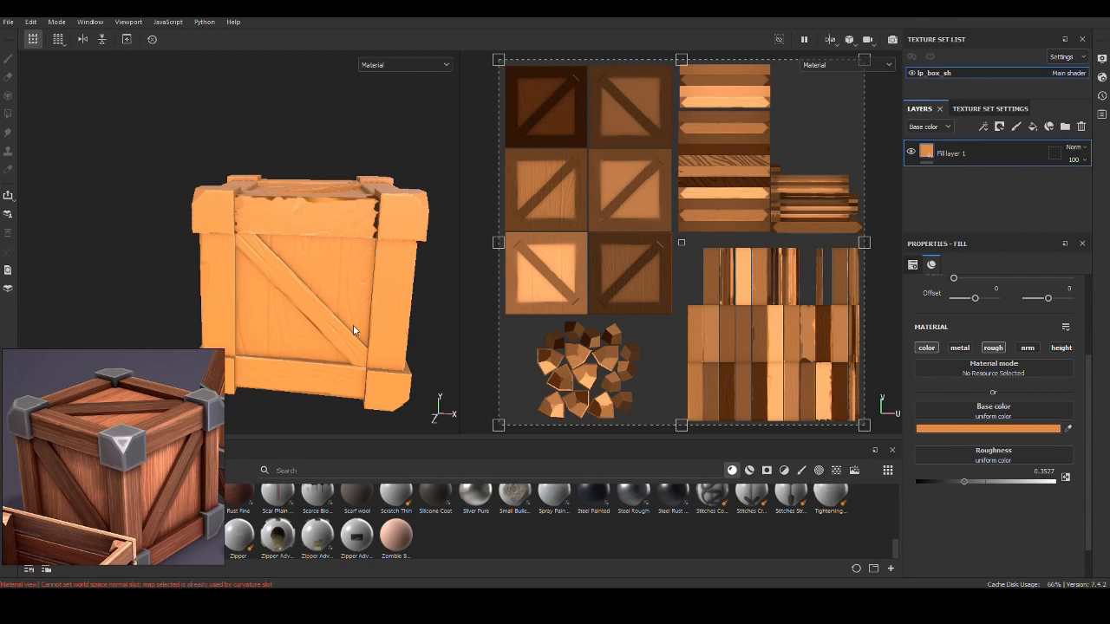
mouse_move(352, 325)
left_mouse_down("alt")
mouse_move(370, 313)
mouse_move(376, 329)
mouse_move(355, 297)
mouse_move(335, 330)
left_mouse_up("alt")
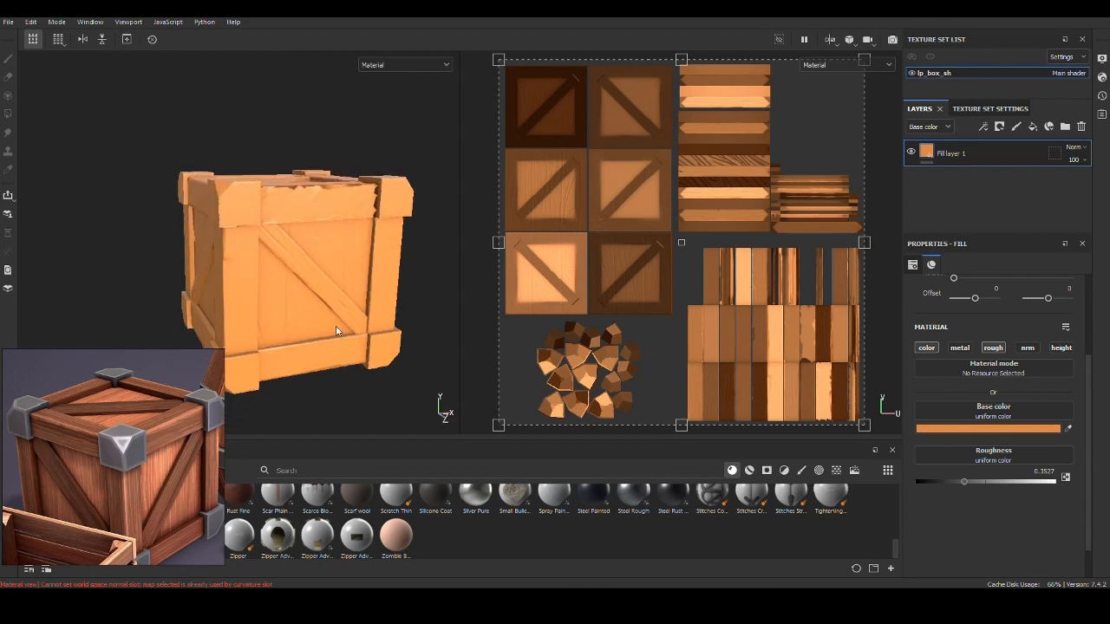
double_click(951, 153)
key("Return")
left_click_drag(289, 230, 364, 252, "alt")
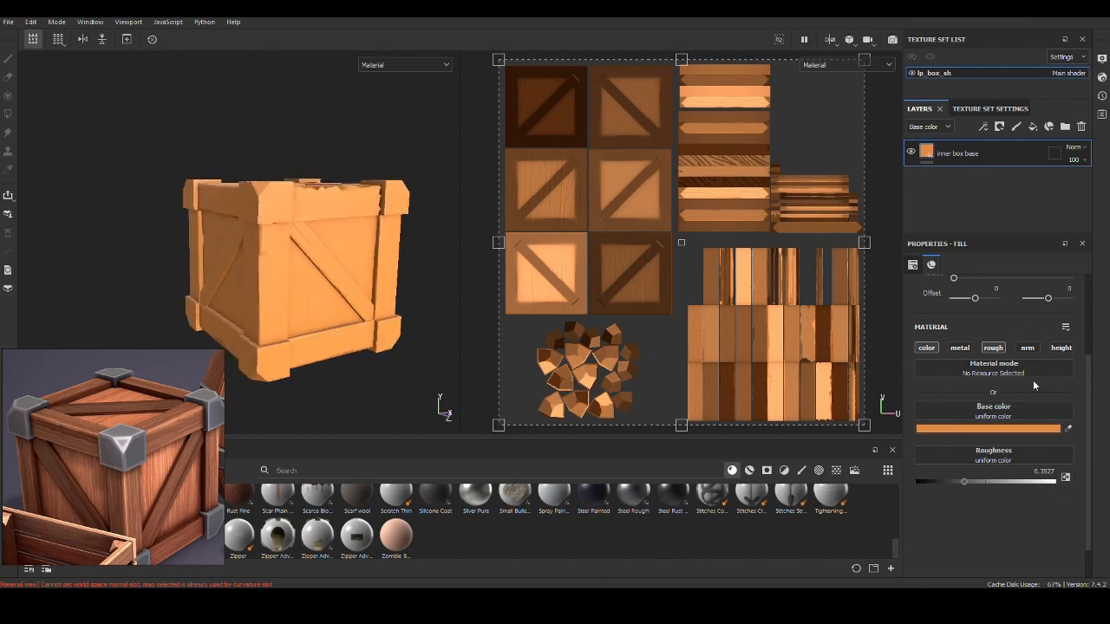
Step: Copy the inner box base layer's name and duplicate the layer
double_click(963, 154)
key("ctrl+c")
right_click(990, 159)
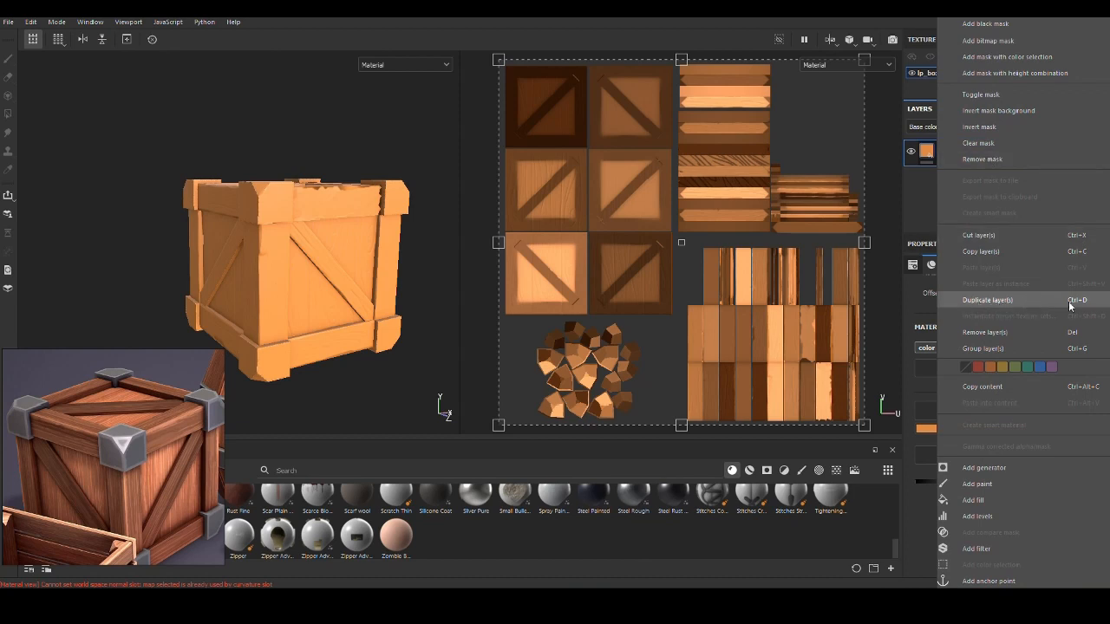
left_click(1001, 296)
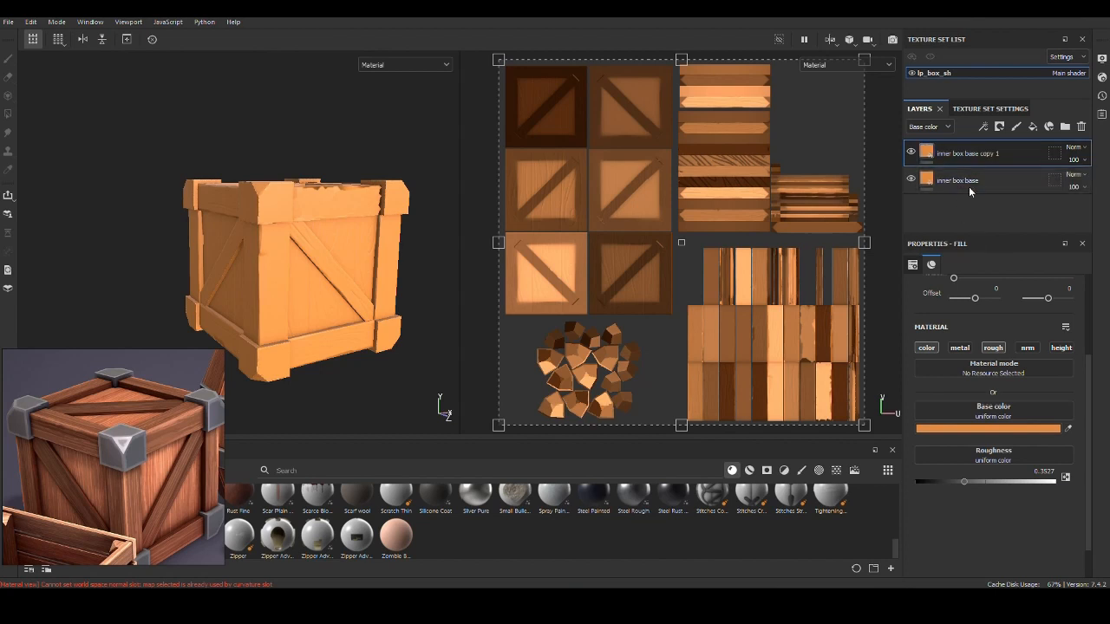
Step: Rename the duplicated layer as "frame wood base"
double_click(996, 156)
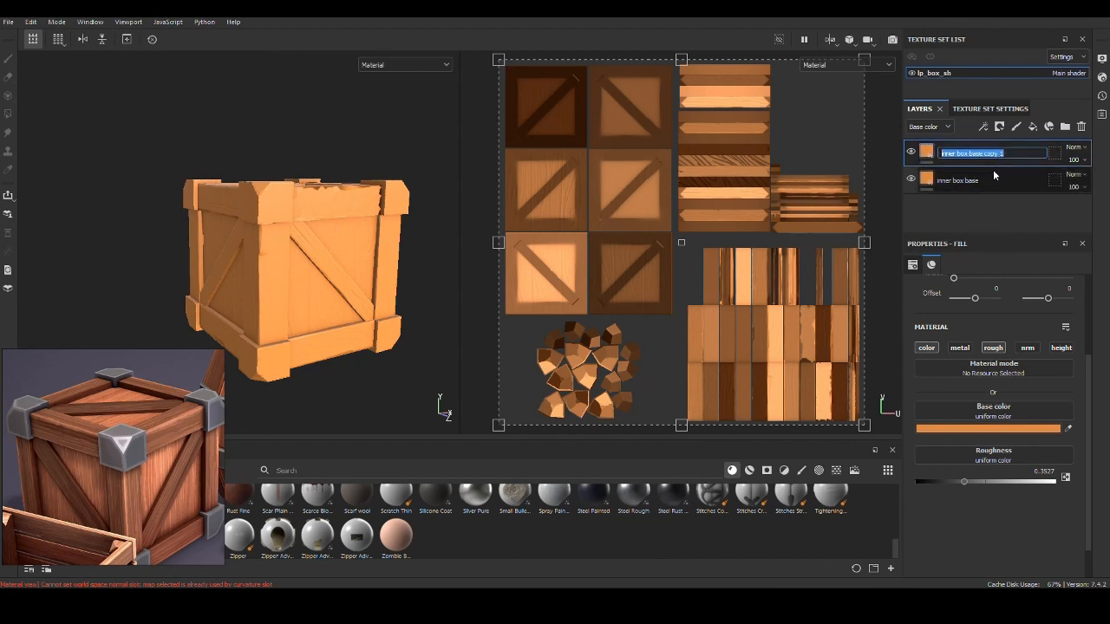
key("ctrl+v")
left_click_drag(959, 154, 927, 162)
type("frame")
key("BackSpace")
key("BackSpace")
key("BackSpace")
key("BackSpace")
type("wood")
key("Return")
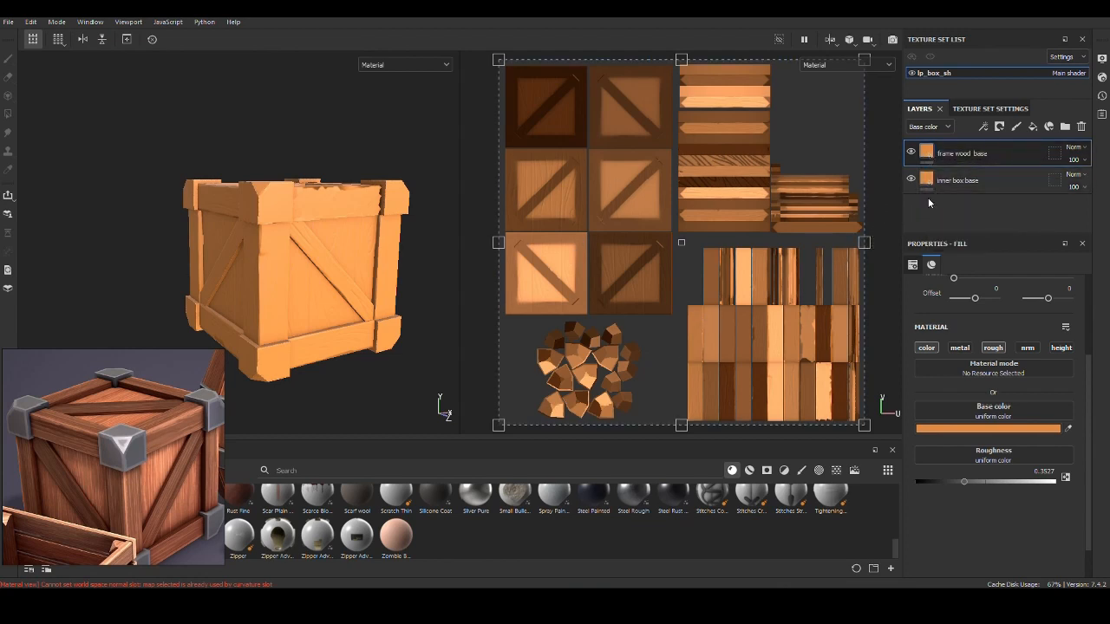
Step: Set the frame wood base layer's base color to dark reddish brown 7E3A1D and check it on the crate
left_click(947, 179)
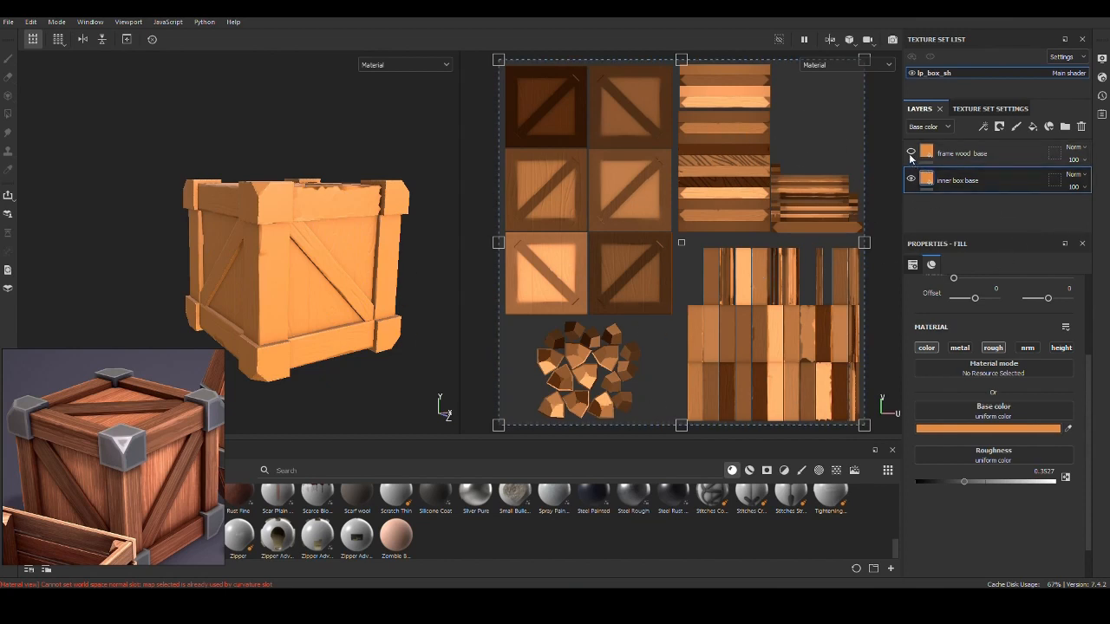
left_click(954, 160)
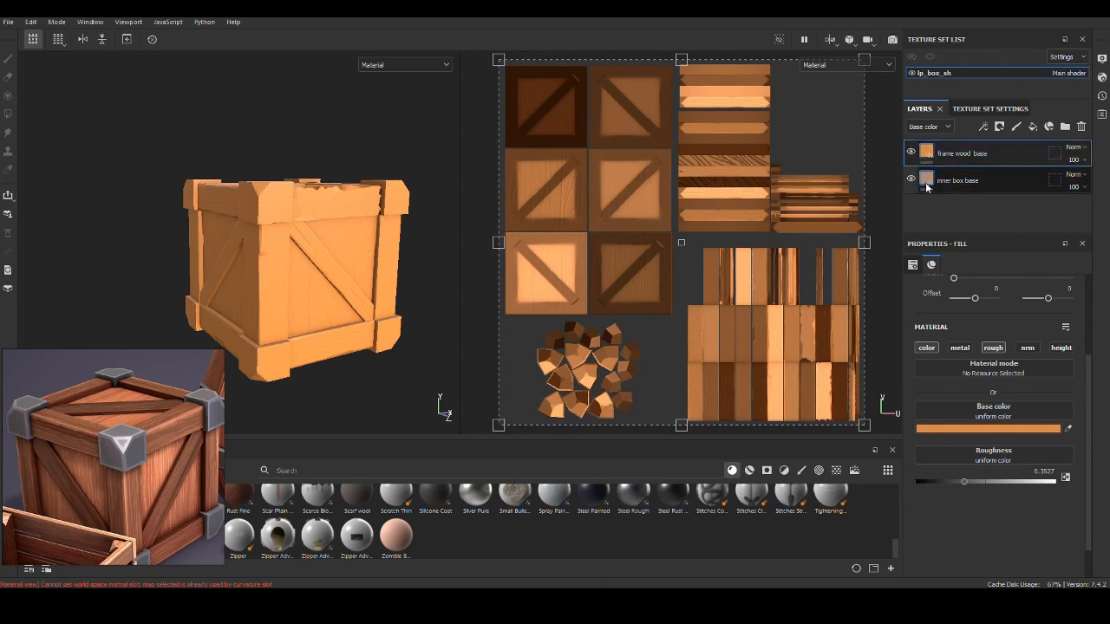
left_click(982, 430)
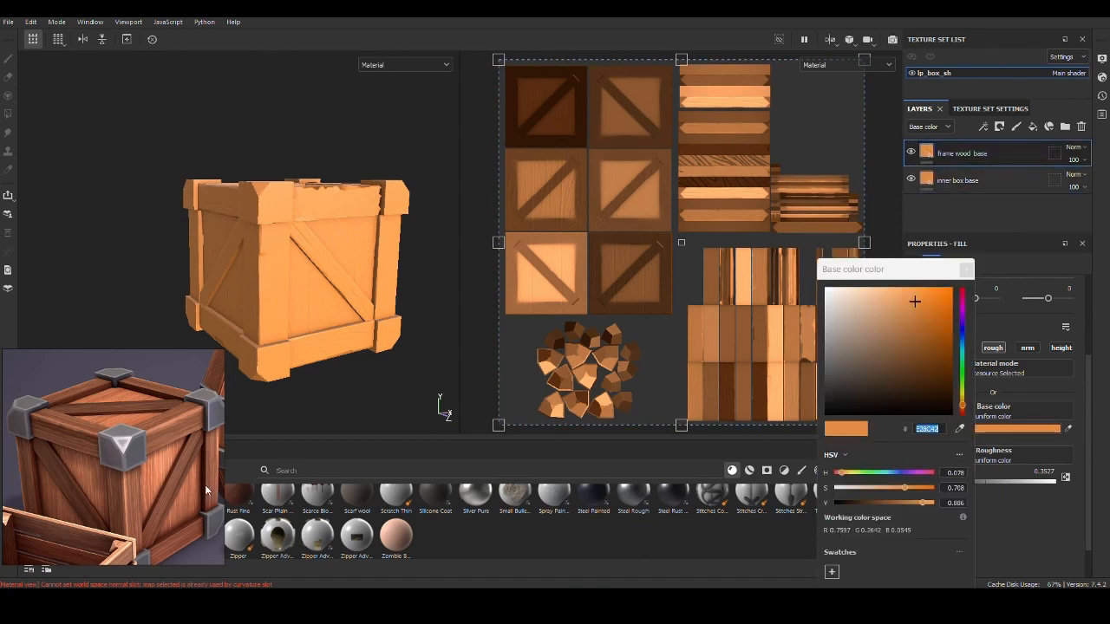
left_click_drag(915, 300, 928, 341)
left_click_drag(970, 408, 968, 412)
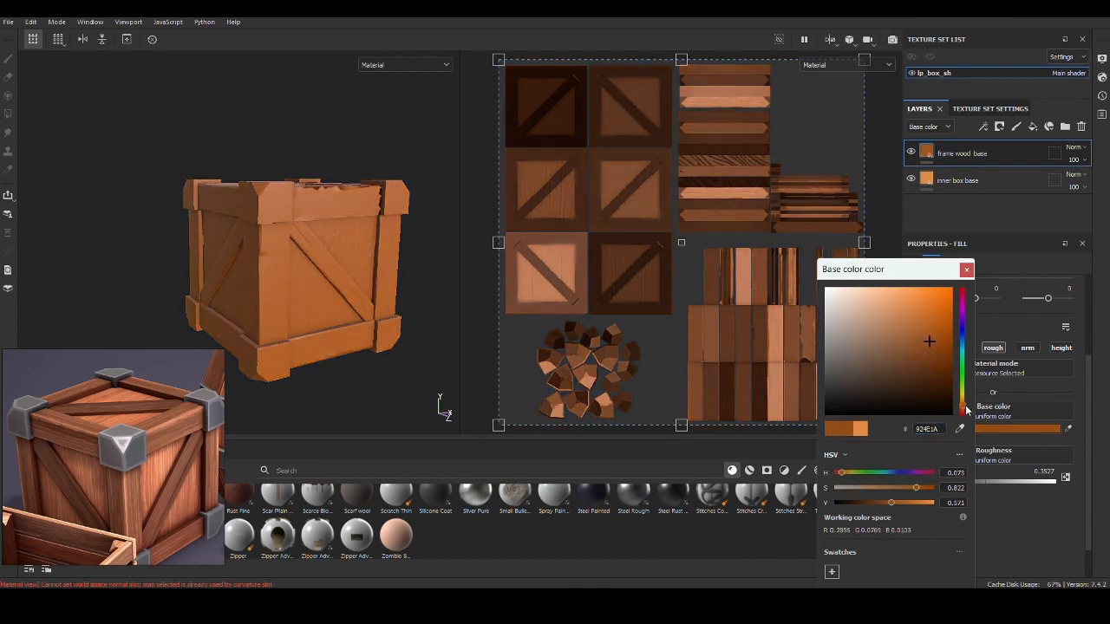
left_click_drag(910, 329, 917, 356)
left_click_drag(917, 354, 923, 352)
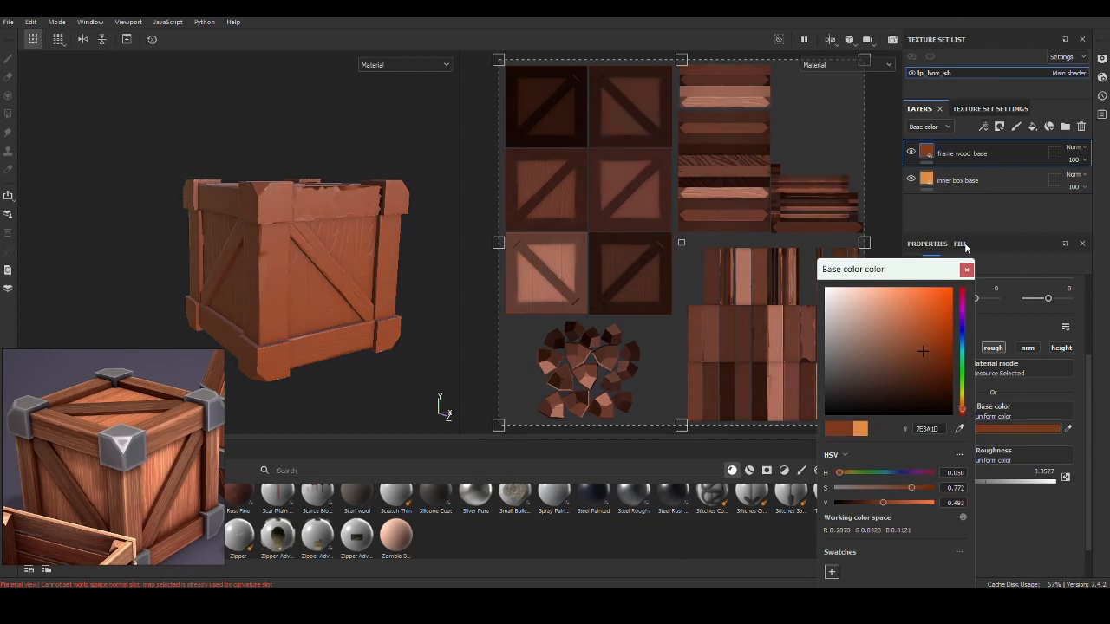
left_click(966, 270)
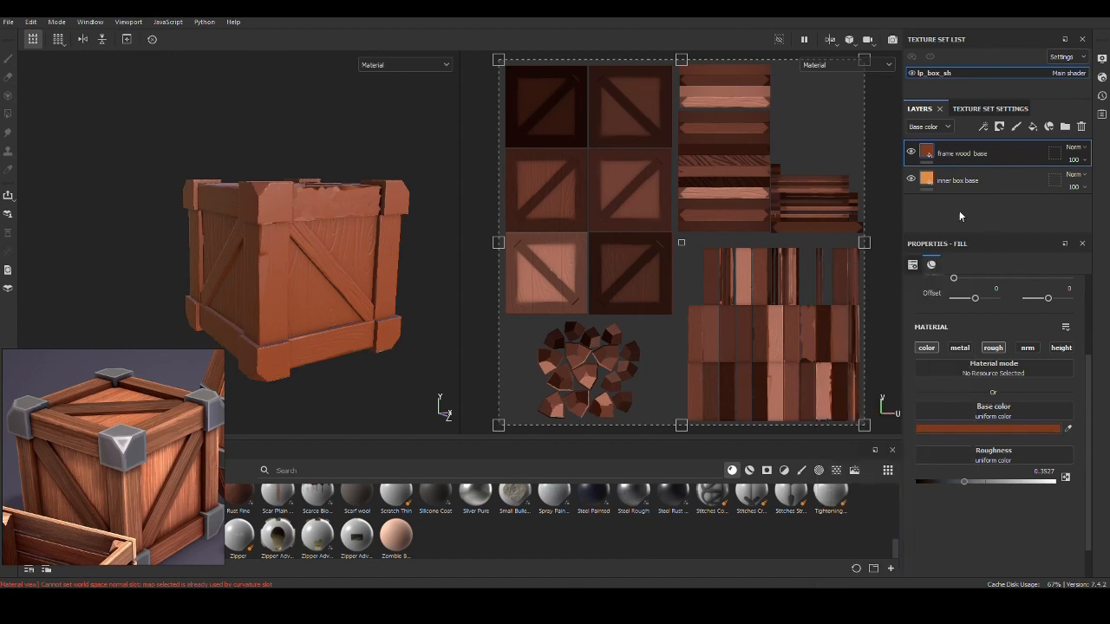
left_click_drag(356, 326, 303, 279, "alt")
left_click_drag(314, 331, 369, 343, "alt")
middle_click_drag(369, 343, 361, 340, "alt")
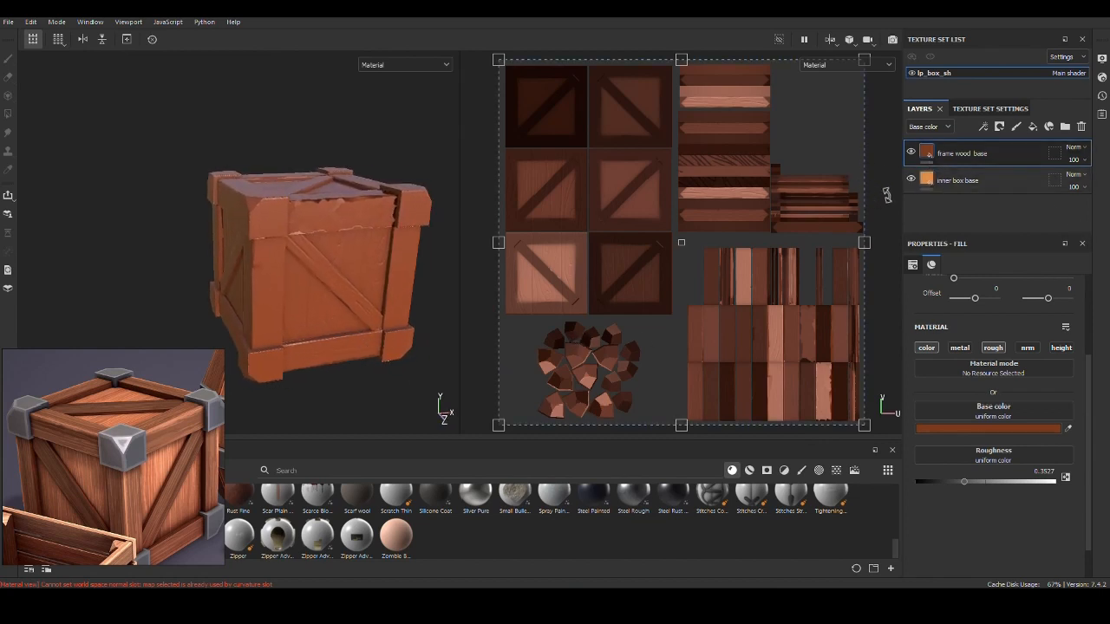
Step: Add a black mask to the frame wood base layer and activate the Polygon Fill tool with fill color 1
right_click(929, 160)
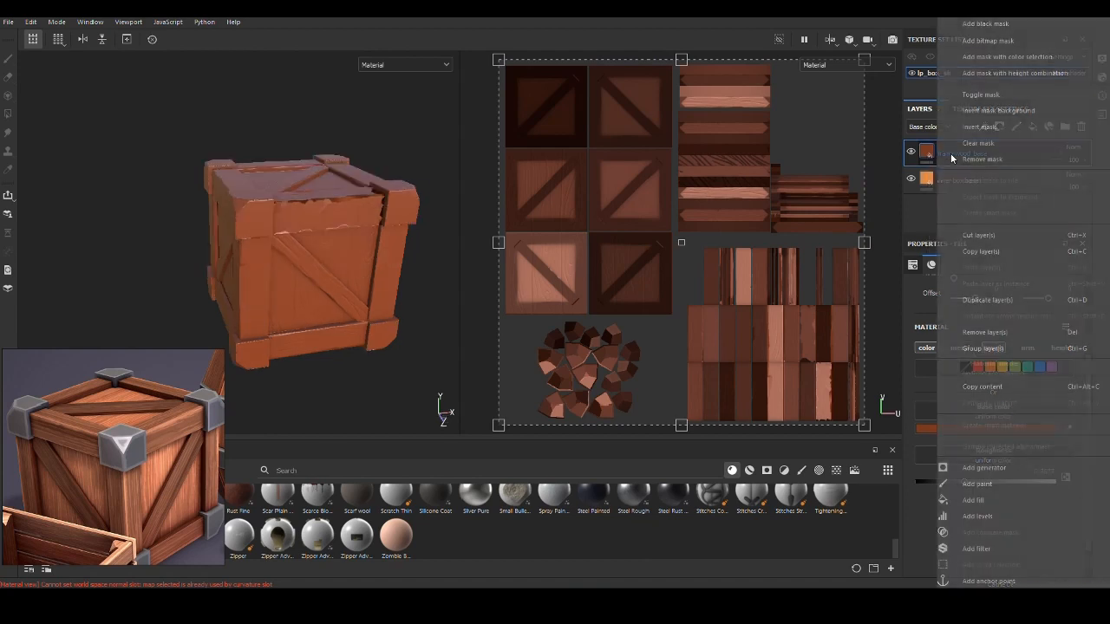
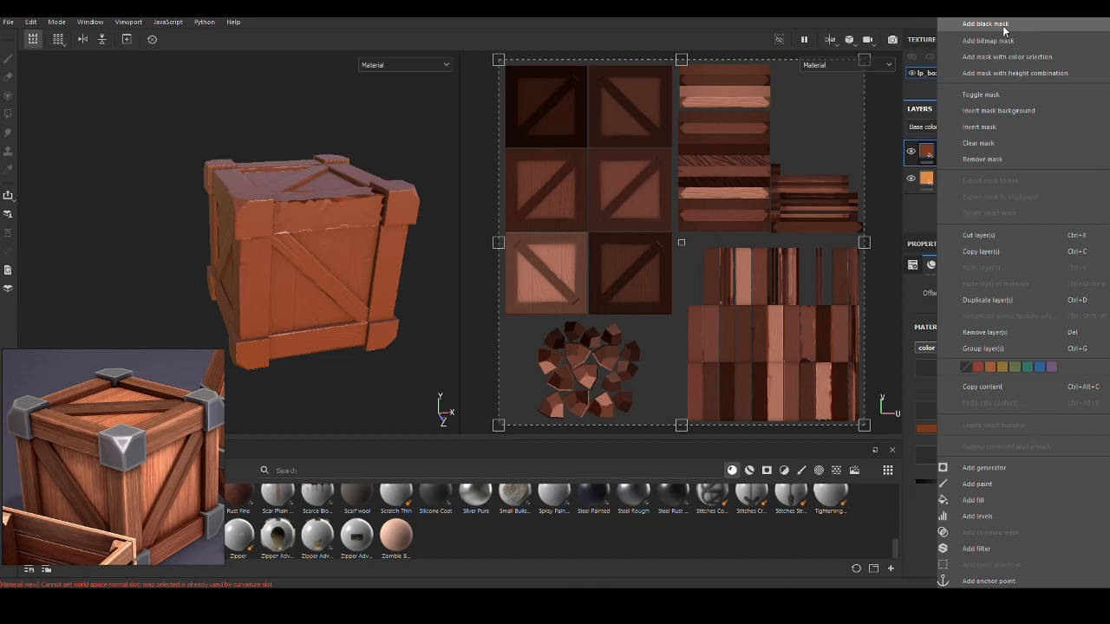
left_click(1004, 30)
left_click_drag(357, 366, 374, 364, "alt")
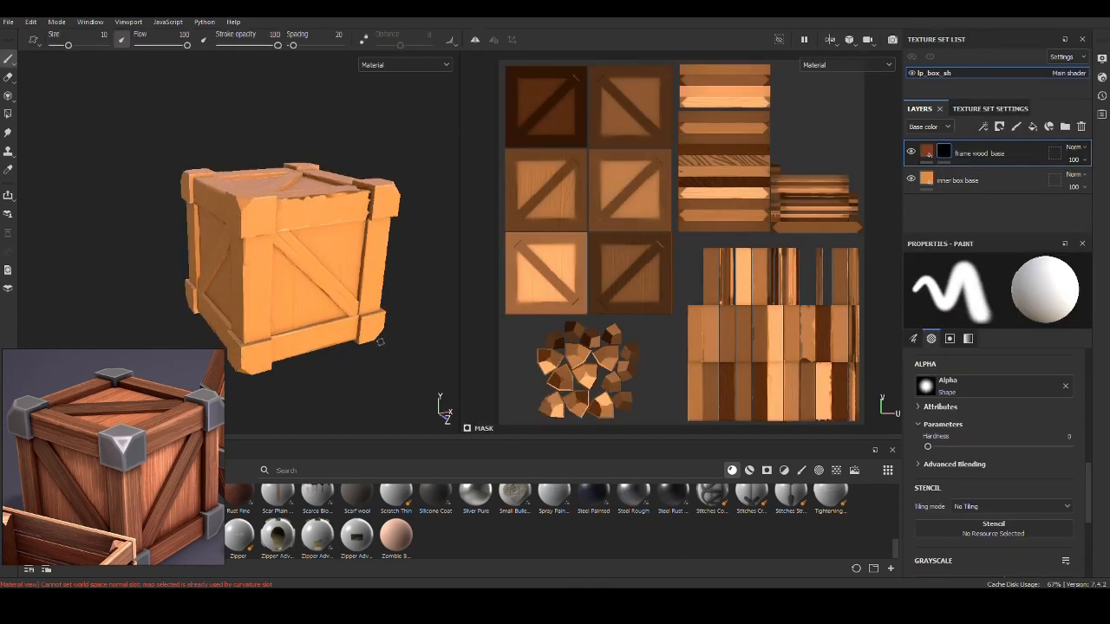
left_click_drag(351, 326, 364, 292, "alt")
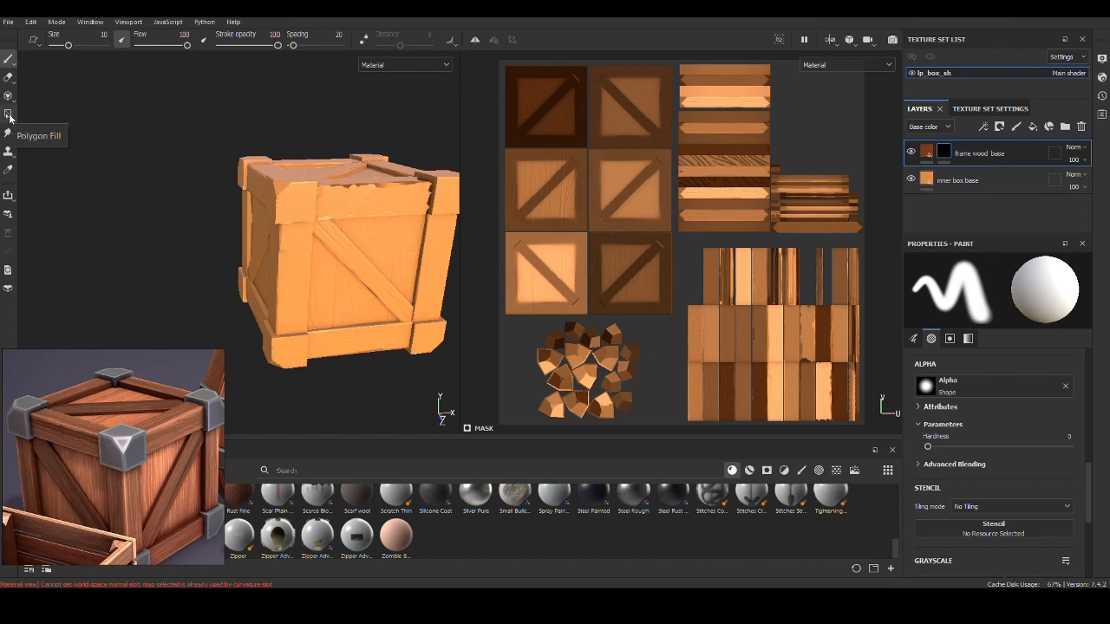
left_click(9, 114)
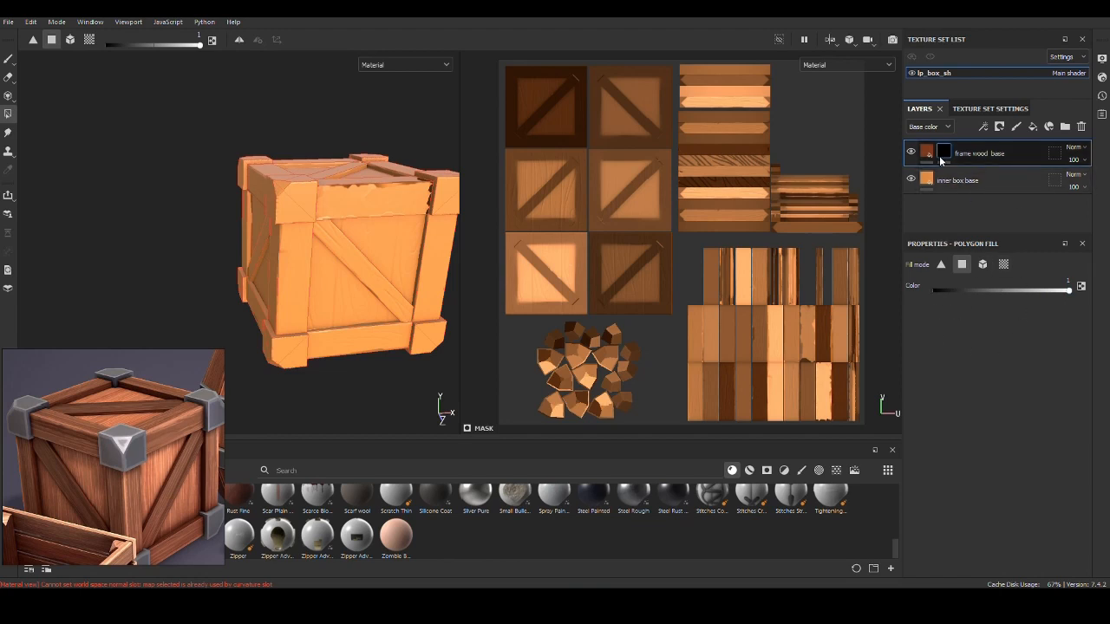
mouse_move(940, 158)
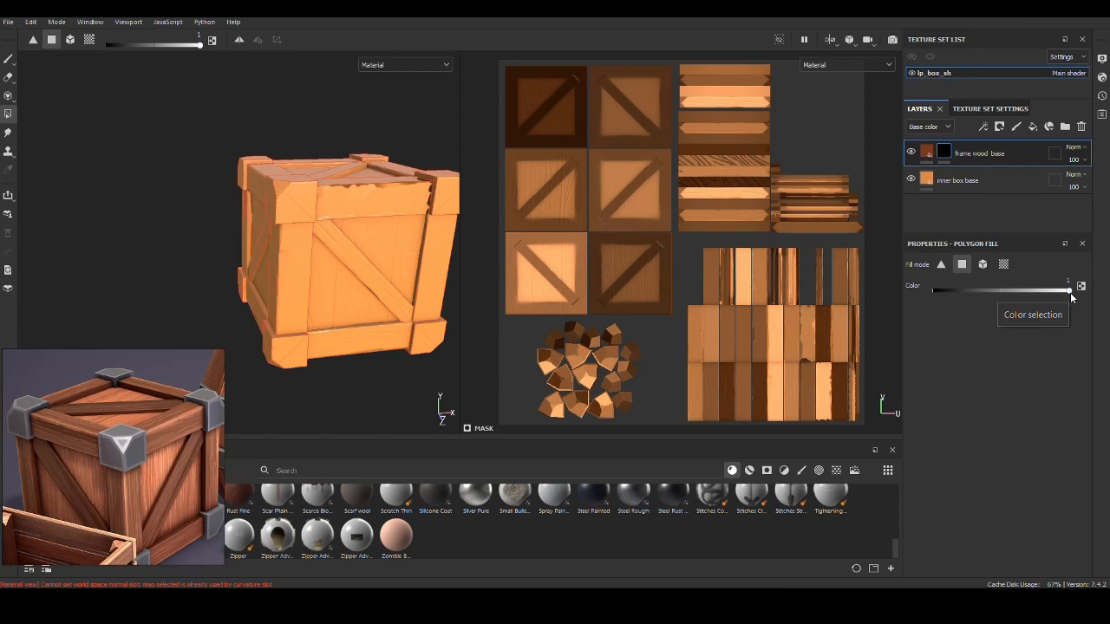
Step: Fill the crate's diagonal braces and frame boards with white in the frame wood base mask
left_click(373, 279)
left_click_drag(403, 371, 260, 299, "alt")
left_click(242, 295)
left_click_drag(243, 295, 337, 293, "alt")
left_click(242, 166)
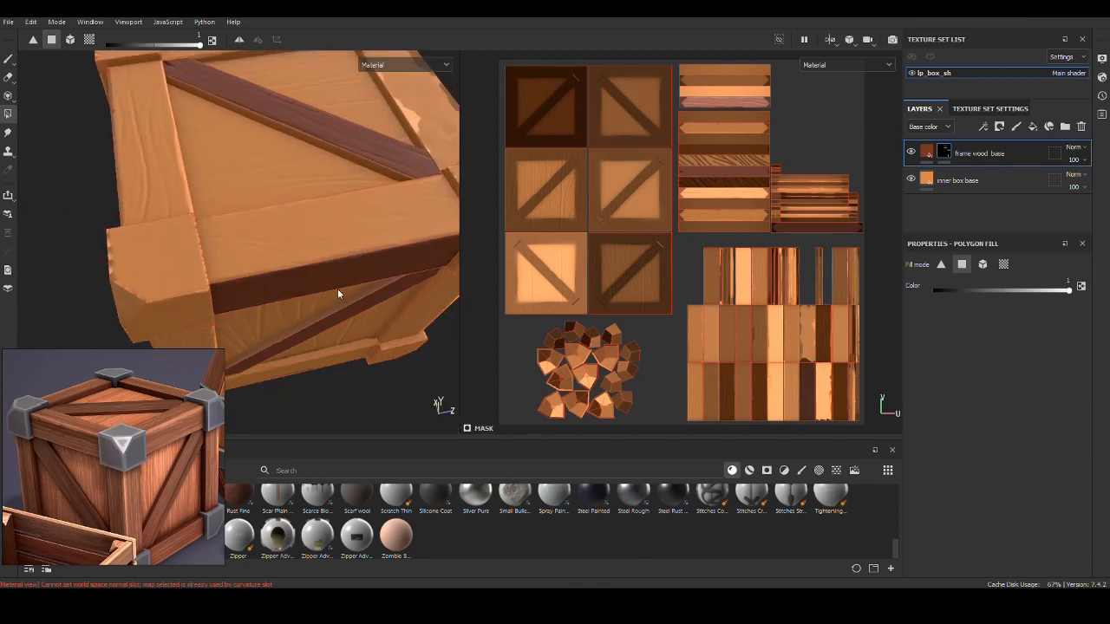
Step: Switch the Polygon Fill tool to UV chunk fill mode and set its fill color to 1
left_click_drag(338, 249, 374, 281, "alt")
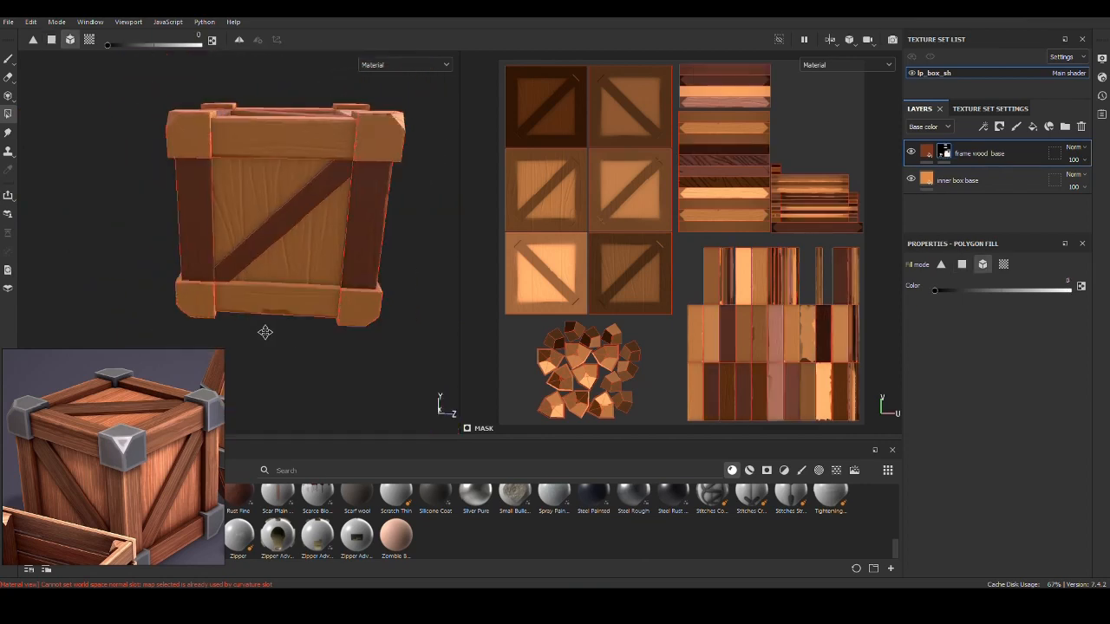
left_click_drag(264, 332, 284, 341, "alt")
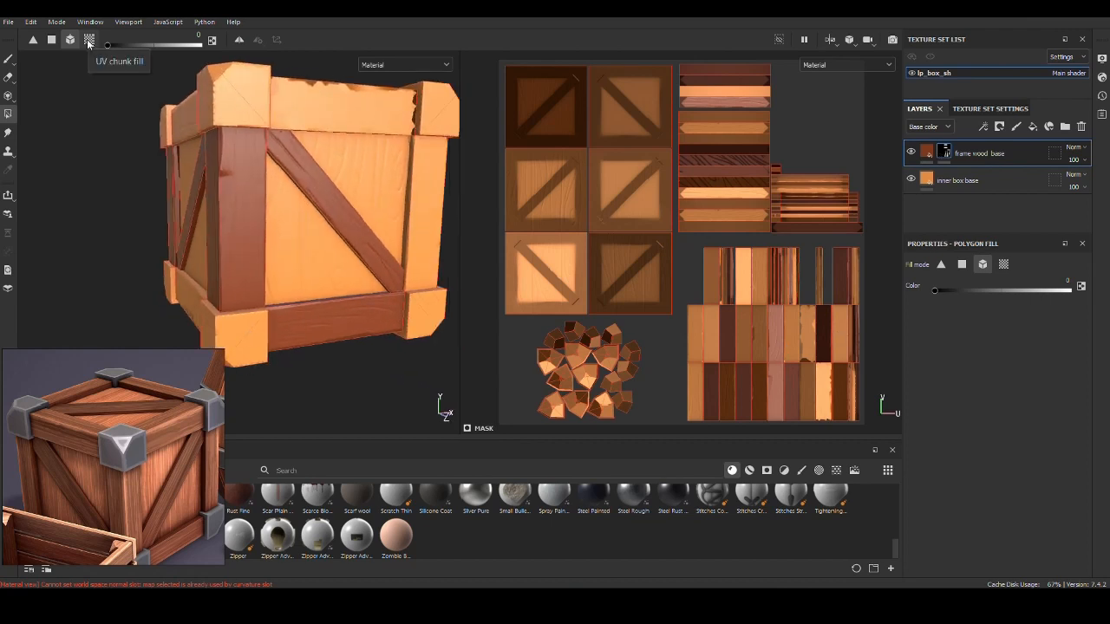
left_click(1003, 264)
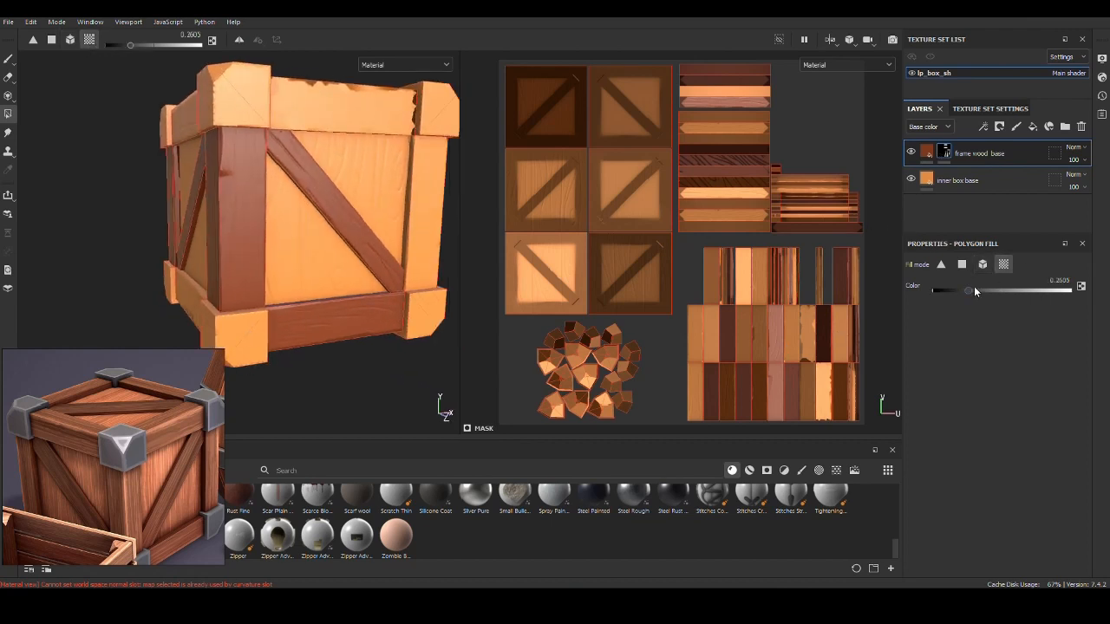
left_click_drag(964, 291, 1075, 290)
Step: Fill all the frame board UV islands with white in the frame wood base mask and check the crate from several sides
middle_click_drag(744, 379, 646, 357)
middle_click_drag(595, 301, 602, 356, "alt")
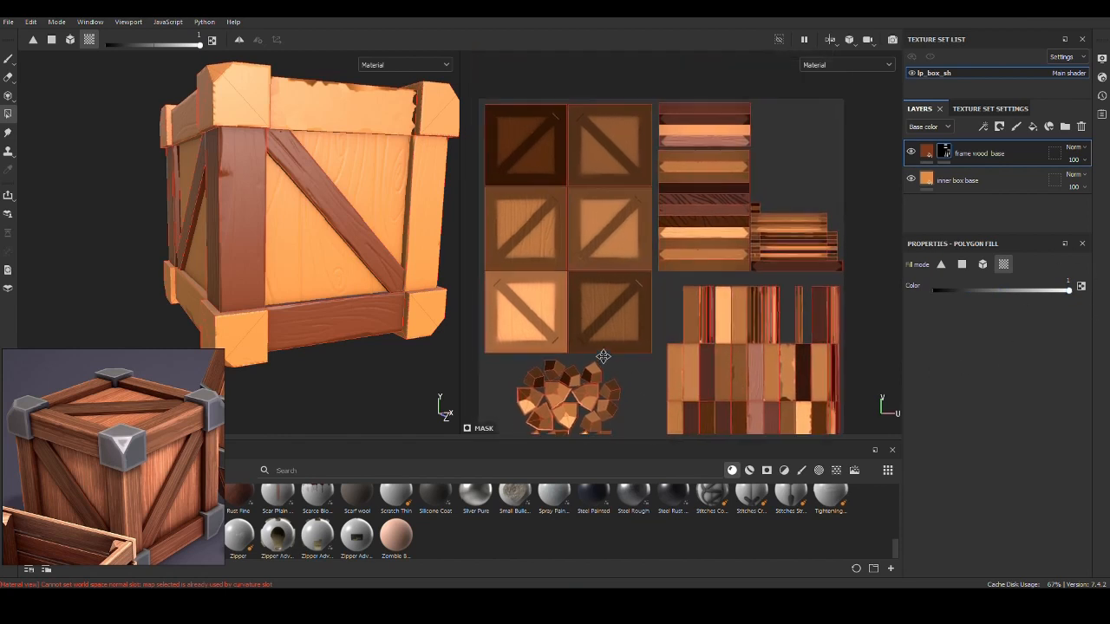
middle_click_drag(626, 305, 594, 305)
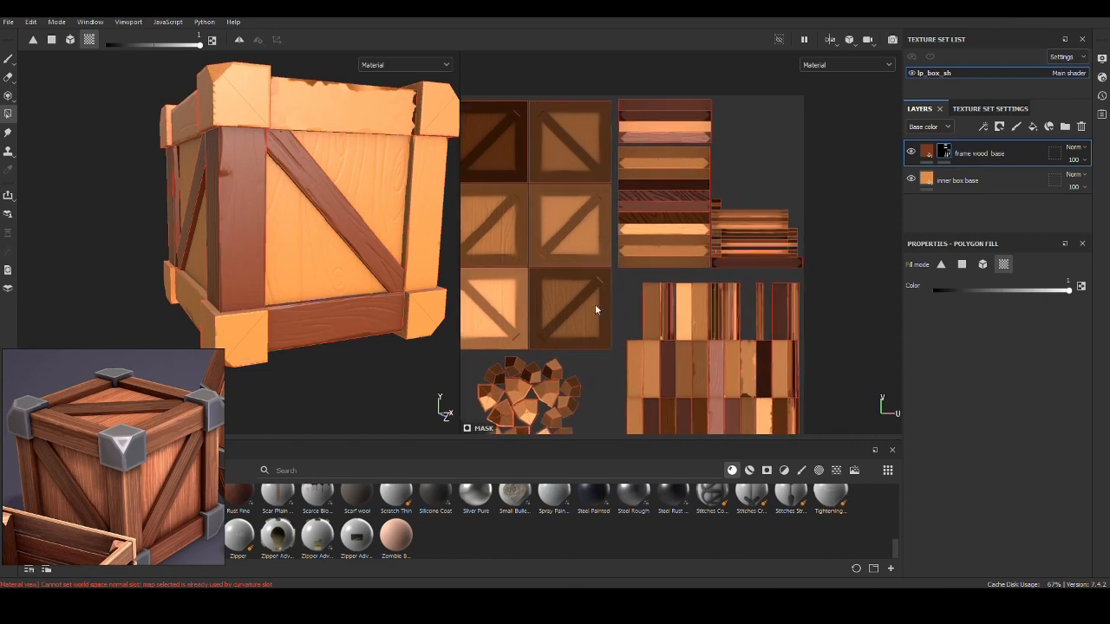
scroll(729, 323, "down", 2)
middle_click_drag(800, 343, 776, 287, "alt")
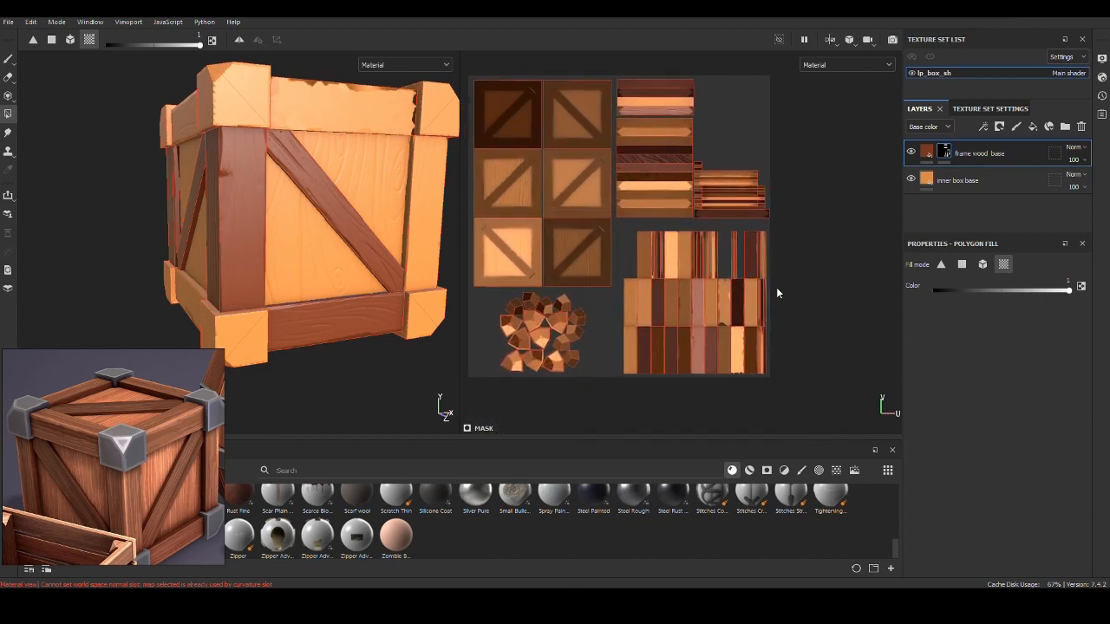
scroll(776, 287, "down", 1)
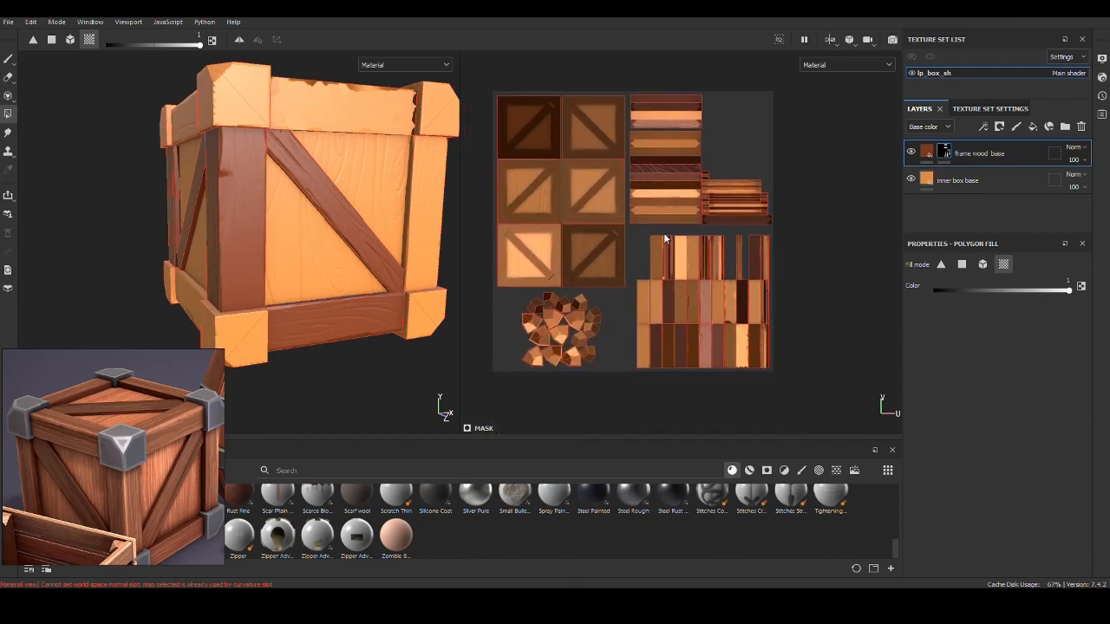
left_click_drag(628, 89, 803, 378)
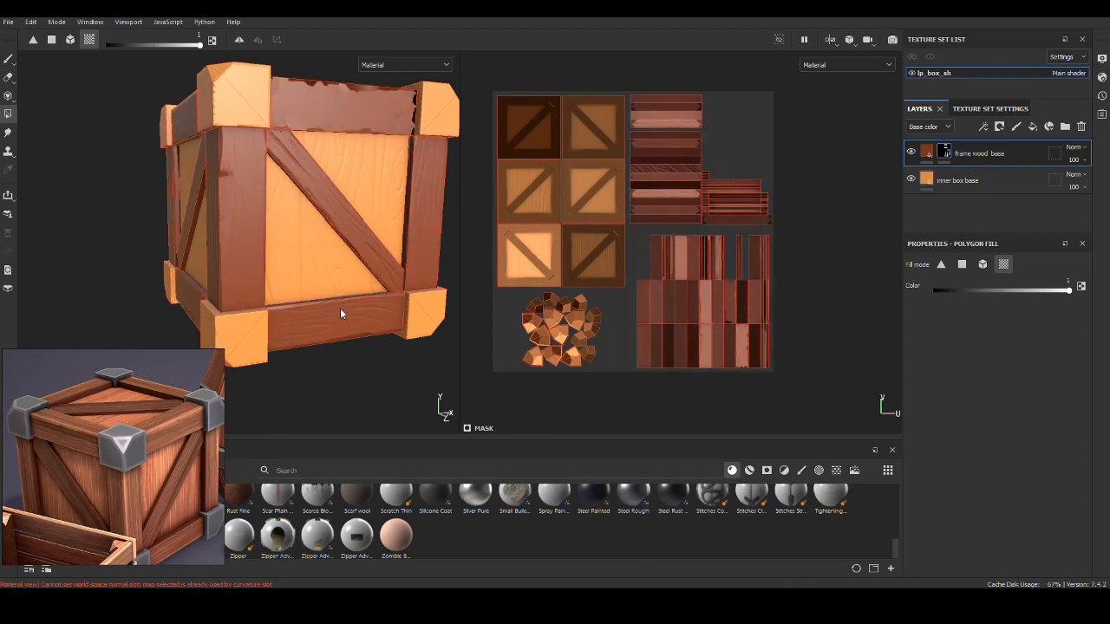
left_click_drag(340, 314, 303, 298, "alt")
left_click_drag(245, 268, 387, 227, "alt")
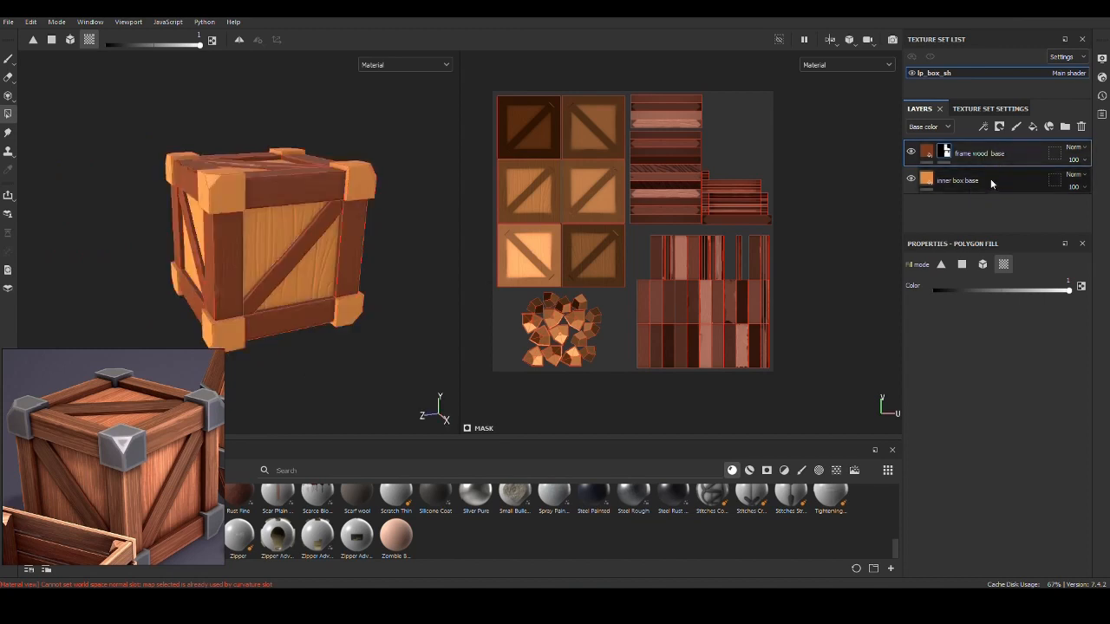
left_click_drag(220, 267, 342, 316, "alt")
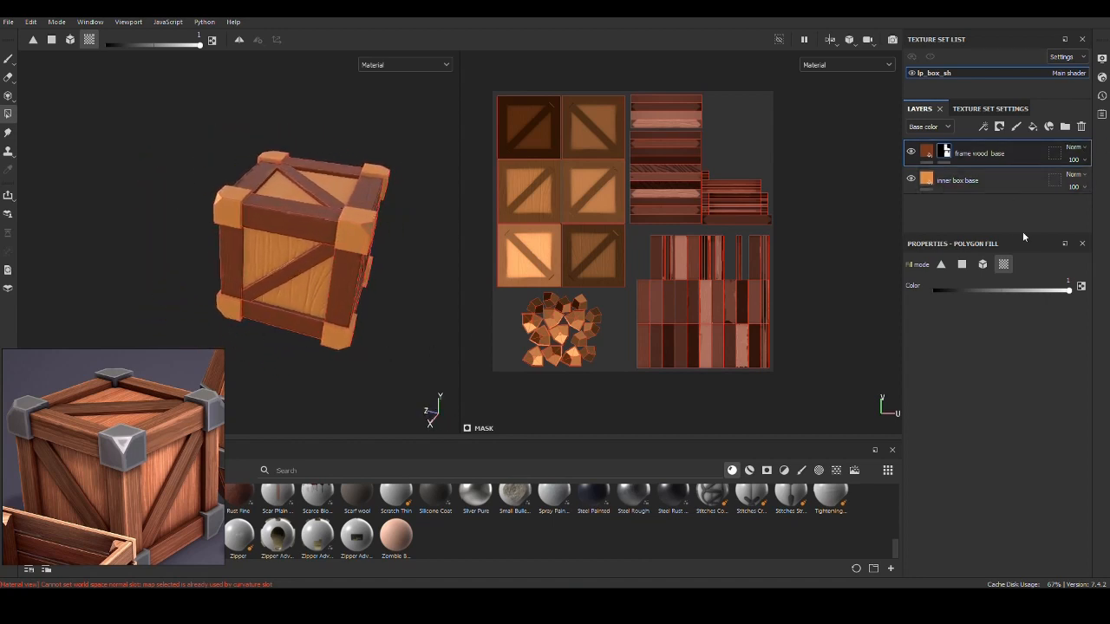
Step: Add a new fill layer above the frame wood base layer and give it a black mask
left_click(1032, 127)
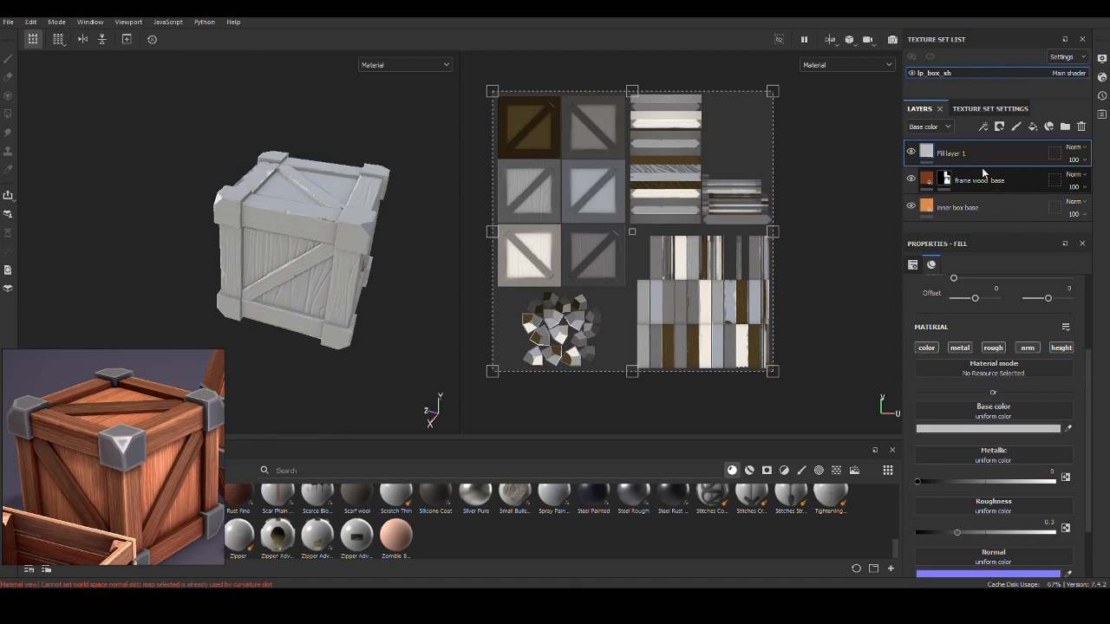
middle_click_drag(392, 370, 350, 355, "alt")
left_click_drag(350, 354, 367, 337, "alt")
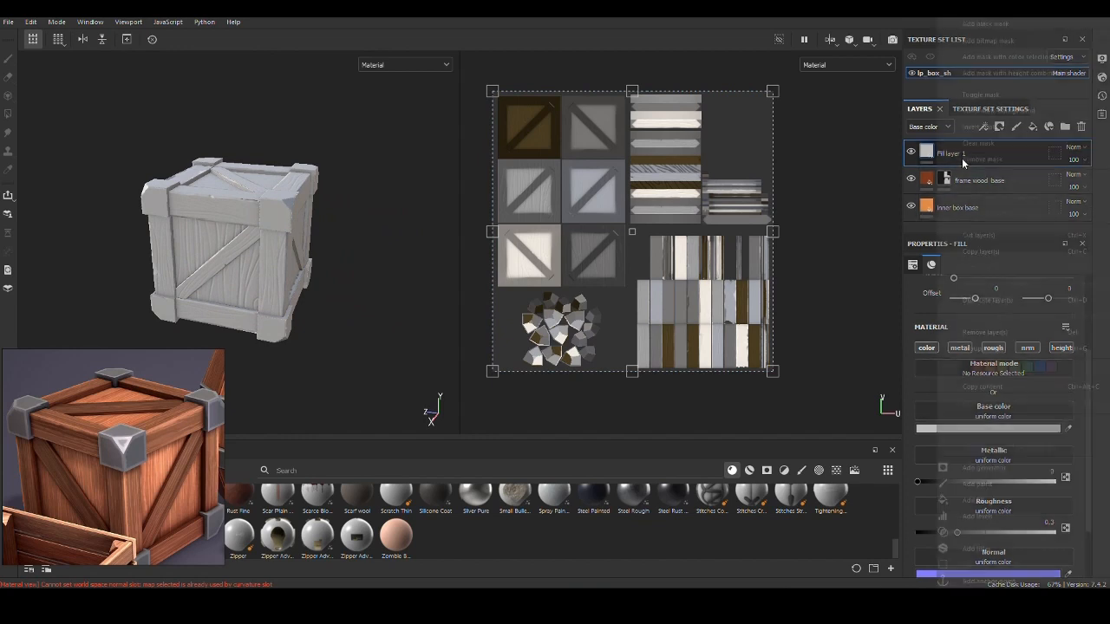
right_click(962, 156)
left_click(985, 24)
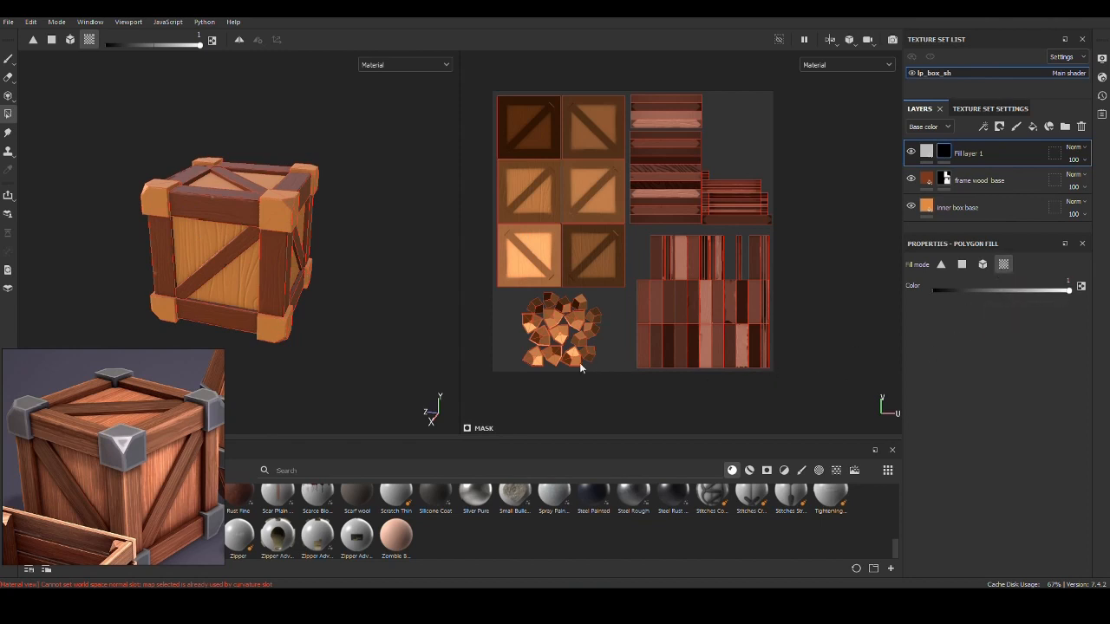
Step: Fill the corner cap UV islands with white in the new fill layer's mask and check the corners on the crate
left_click_drag(520, 299, 613, 382)
left_click_drag(305, 255, 293, 274, "alt")
scroll(293, 274, "up", 2)
left_click_drag(415, 309, 409, 332, "alt")
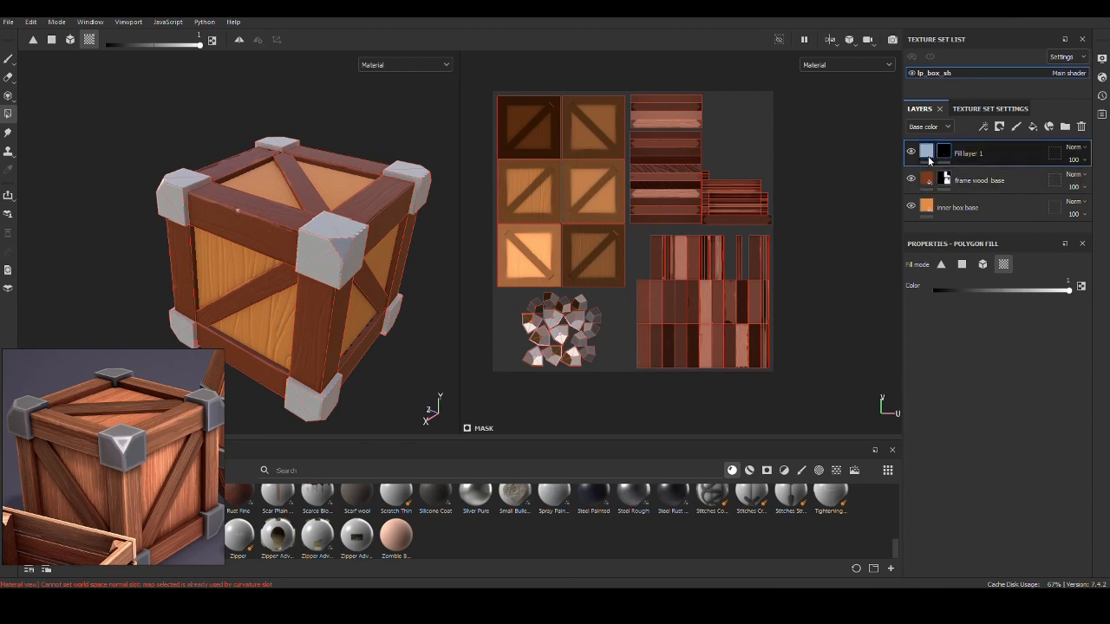
left_click_drag(341, 242, 367, 168, "alt")
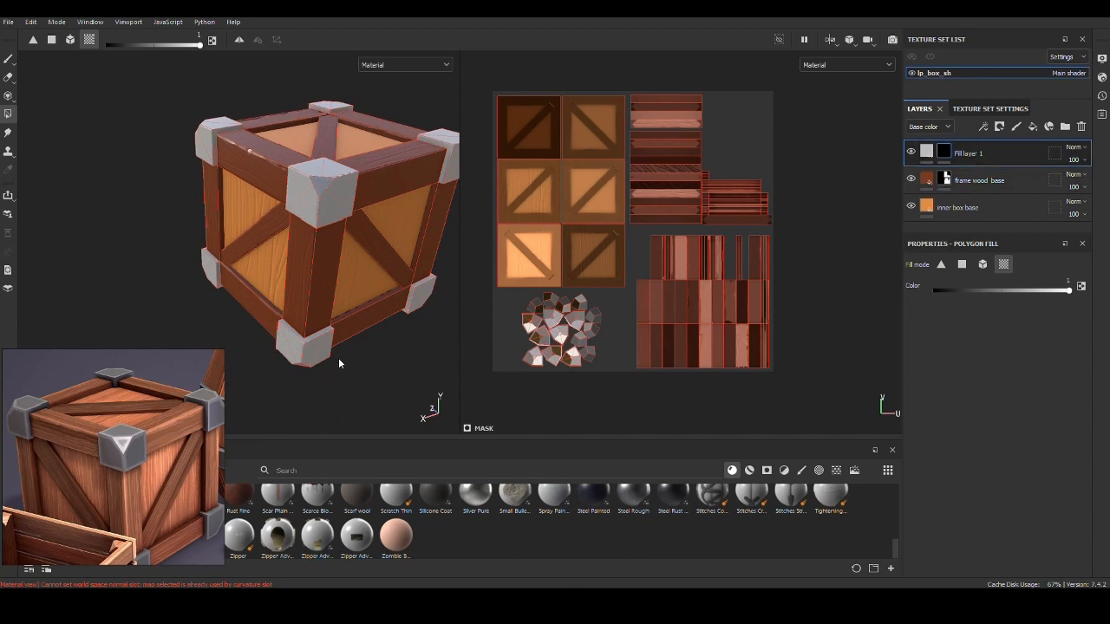
left_click_drag(339, 362, 316, 366, "alt")
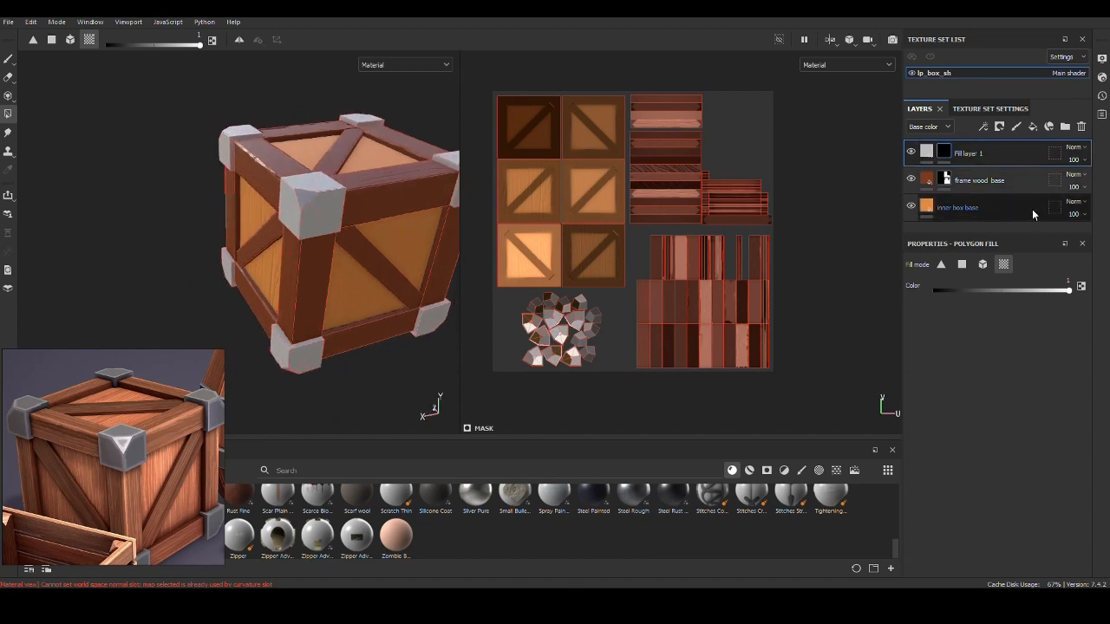
Step: Rename the new fill layer as "metal base"
double_click(984, 156)
type("metal base")
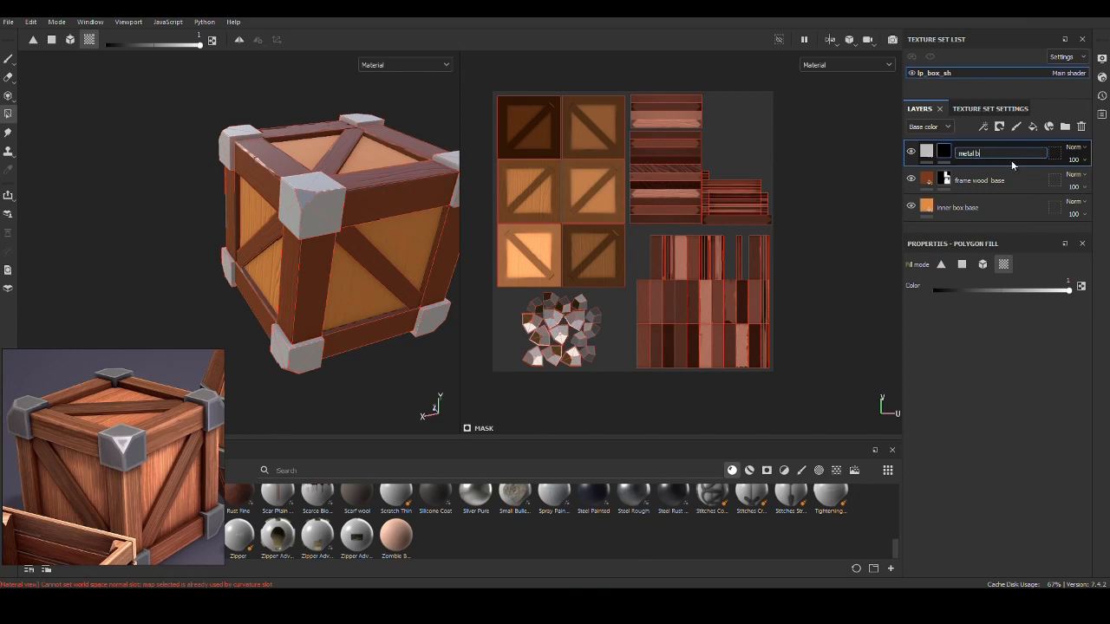
key("Return")
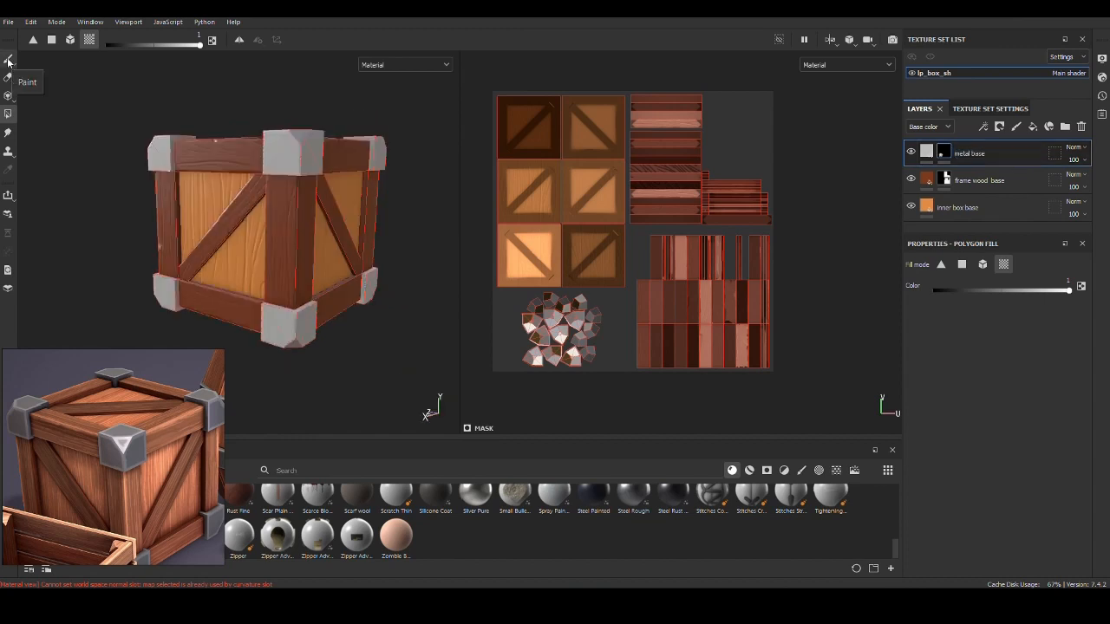
Step: Activate the Paint tool and compare the metal base layer's fill properties with its mask's grayscale paint properties
left_click(7, 61)
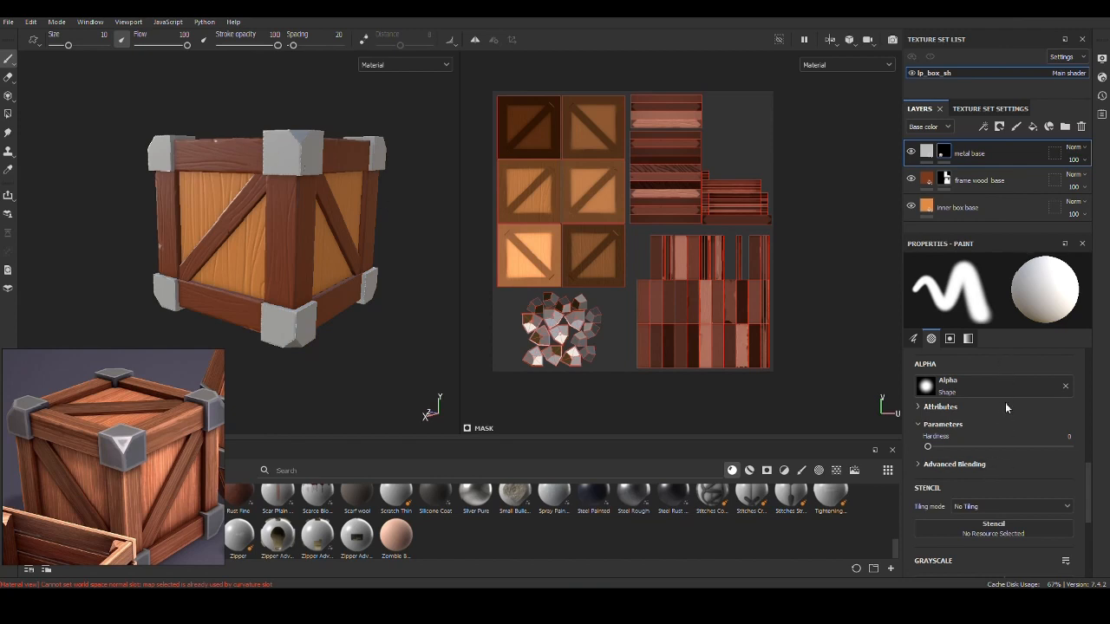
left_click(926, 161)
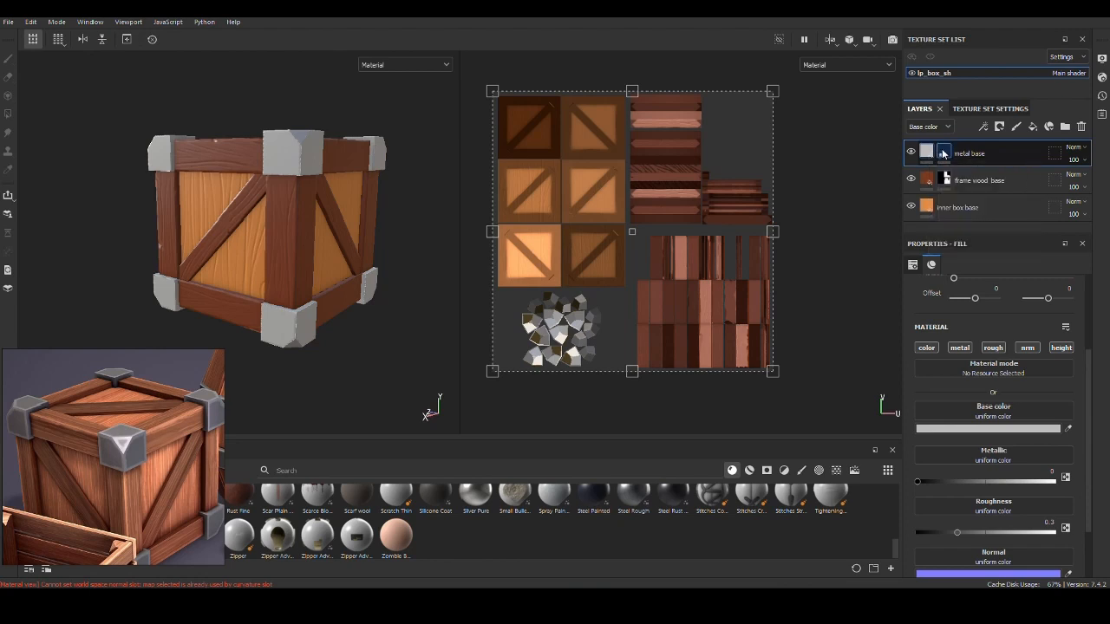
left_click(947, 159)
scroll(1031, 430, "down", 2)
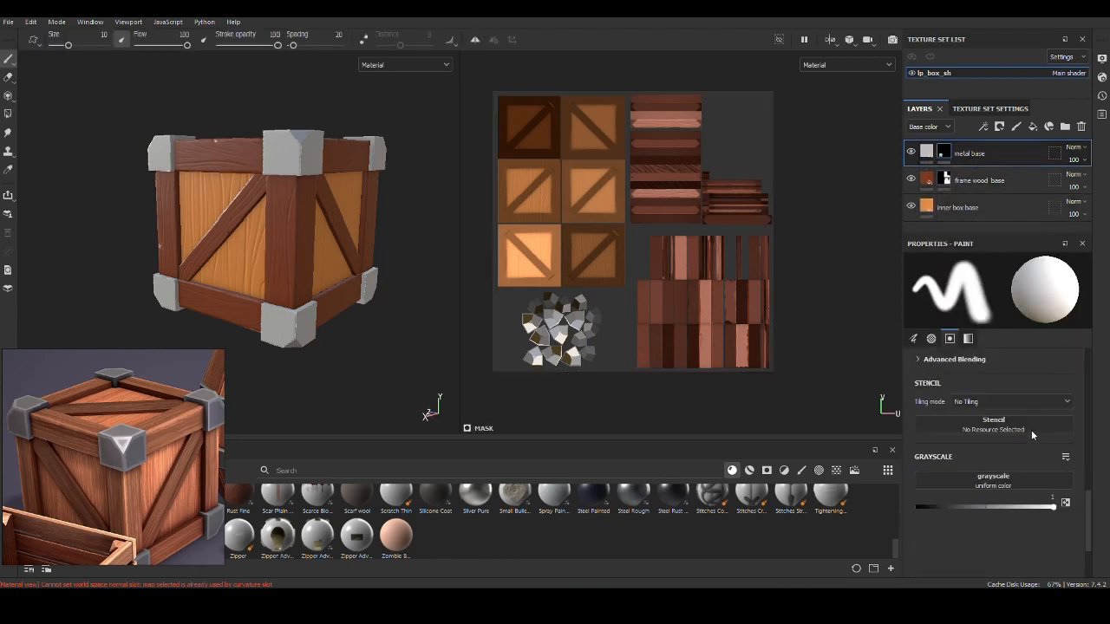
Step: Set the metal base layer's base color to medium gray 7F7F7F
left_click(925, 155)
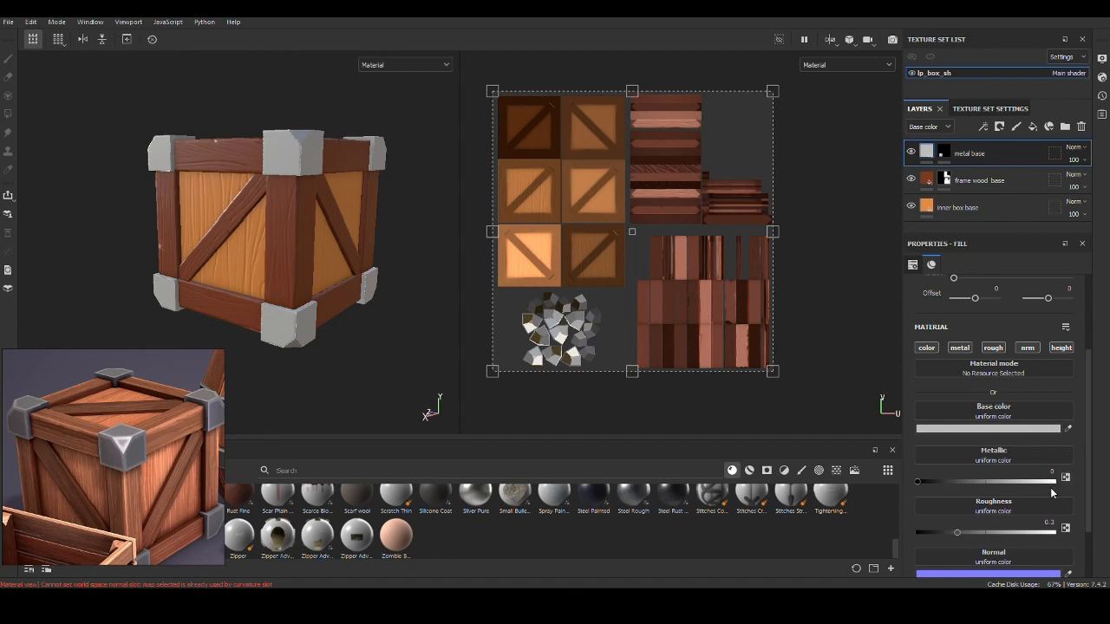
left_click(946, 428)
mouse_move(977, 333)
left_mouse_down()
mouse_move(949, 364)
mouse_move(938, 352)
left_mouse_up()
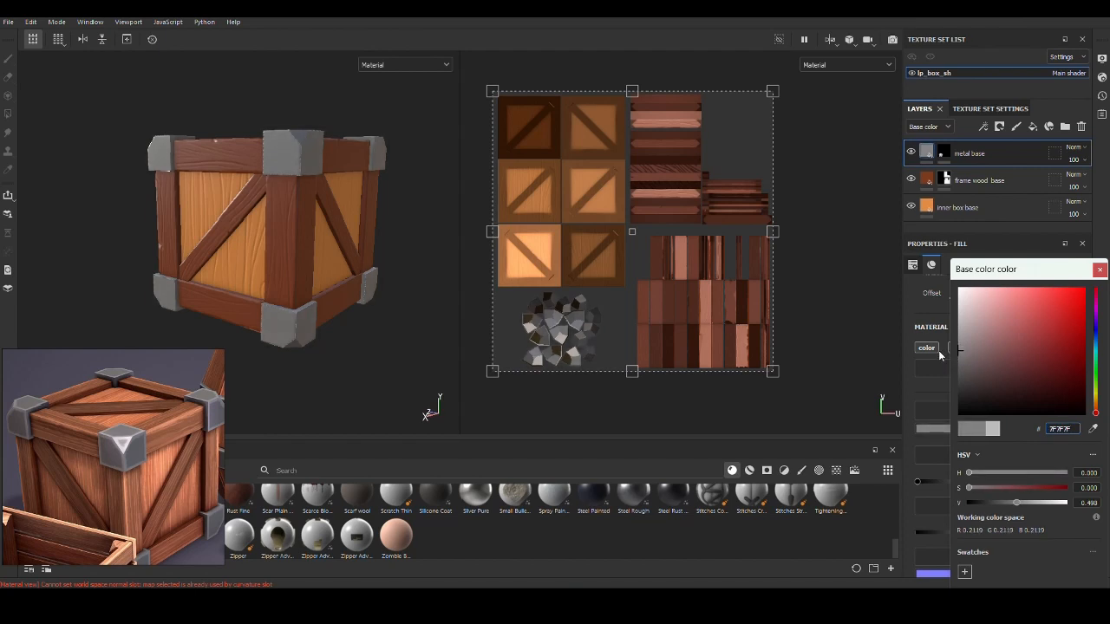
left_click(1098, 270)
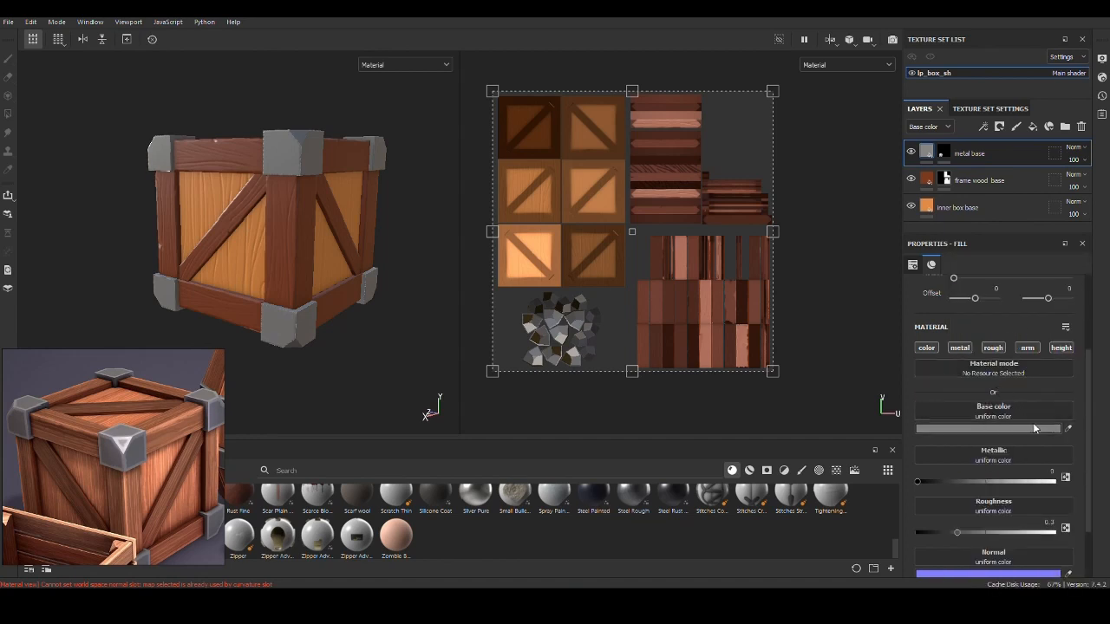
Step: Set the metal base layer's metallic value to 0.7510 and check the corner caps on the crate
scroll(1034, 425, "down", 2)
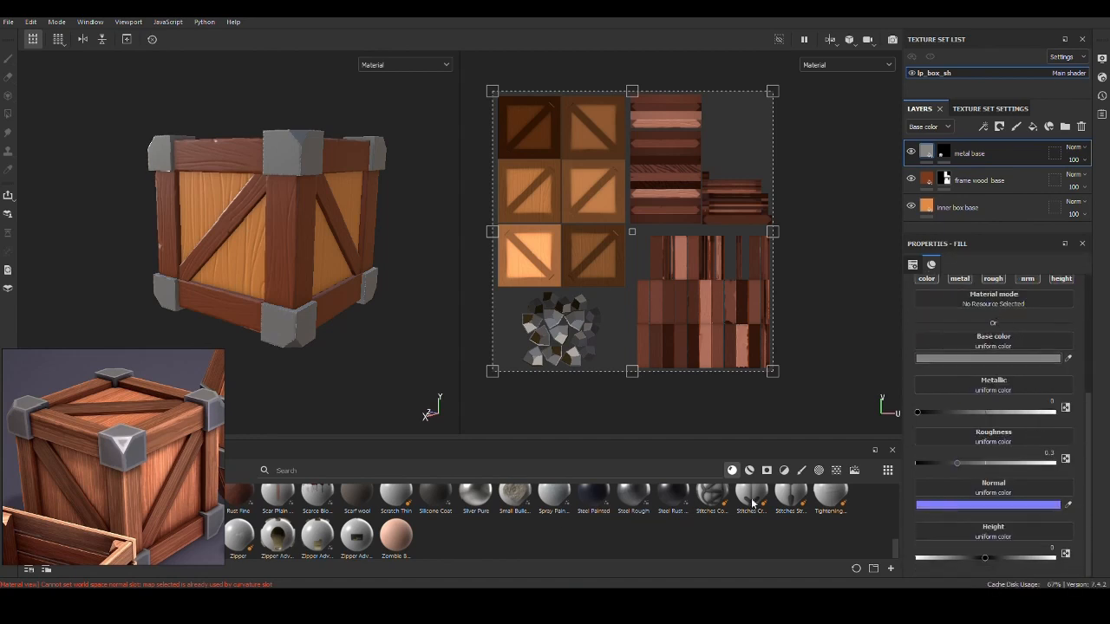
scroll(507, 516, "up", 5)
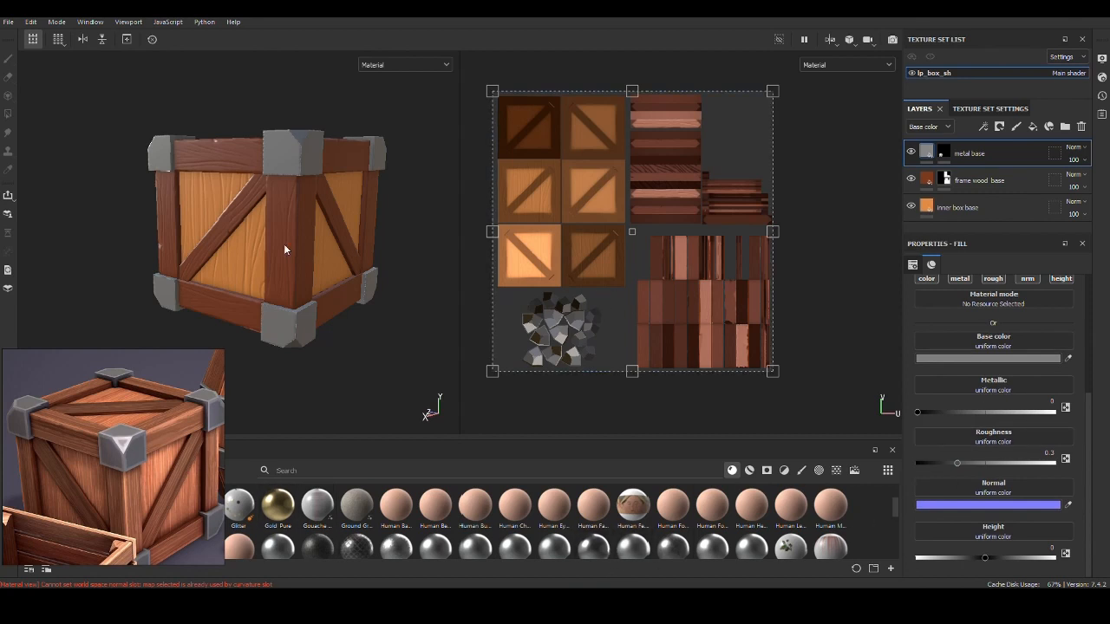
scroll(998, 374, "up", 2)
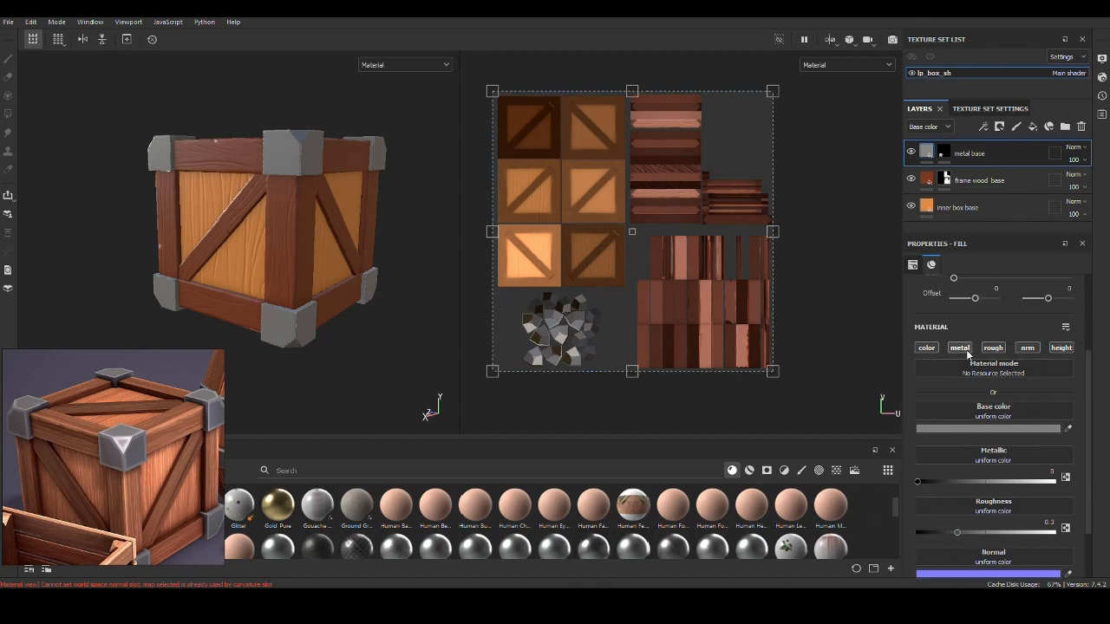
left_click_drag(377, 338, 303, 295, "alt")
middle_click_drag(303, 294, 265, 290, "alt")
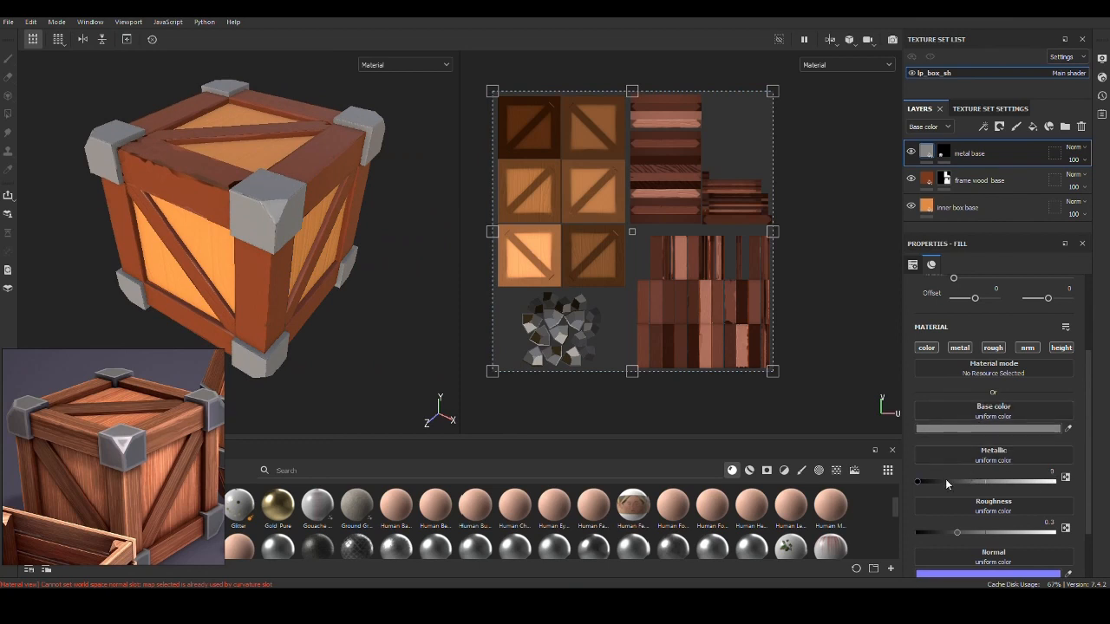
left_click_drag(917, 480, 1021, 483)
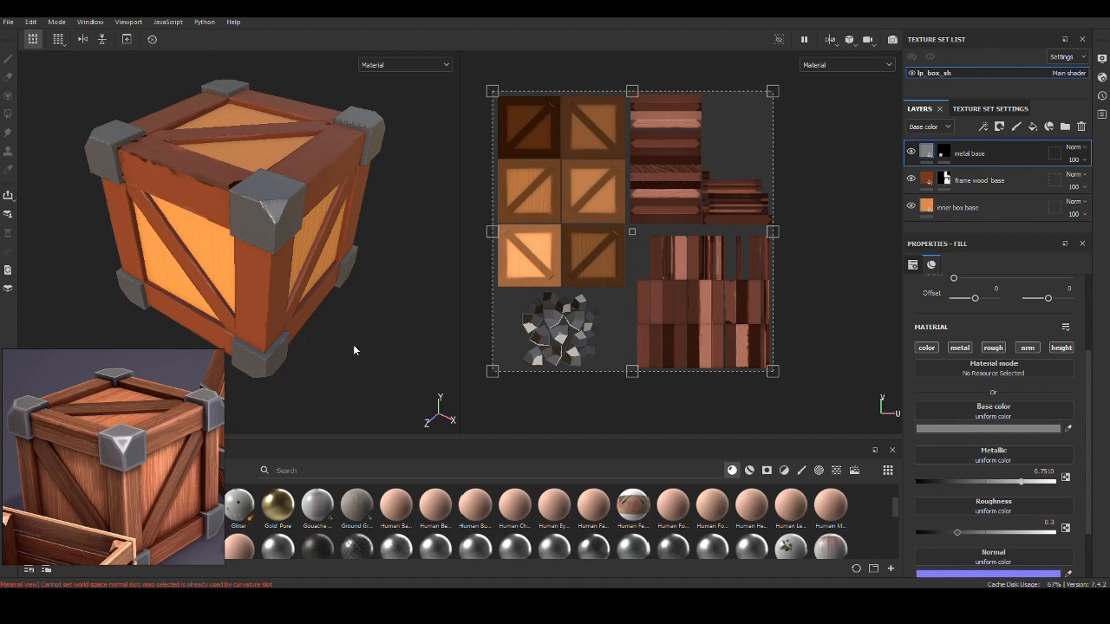
left_click_drag(353, 350, 426, 280, "alt")
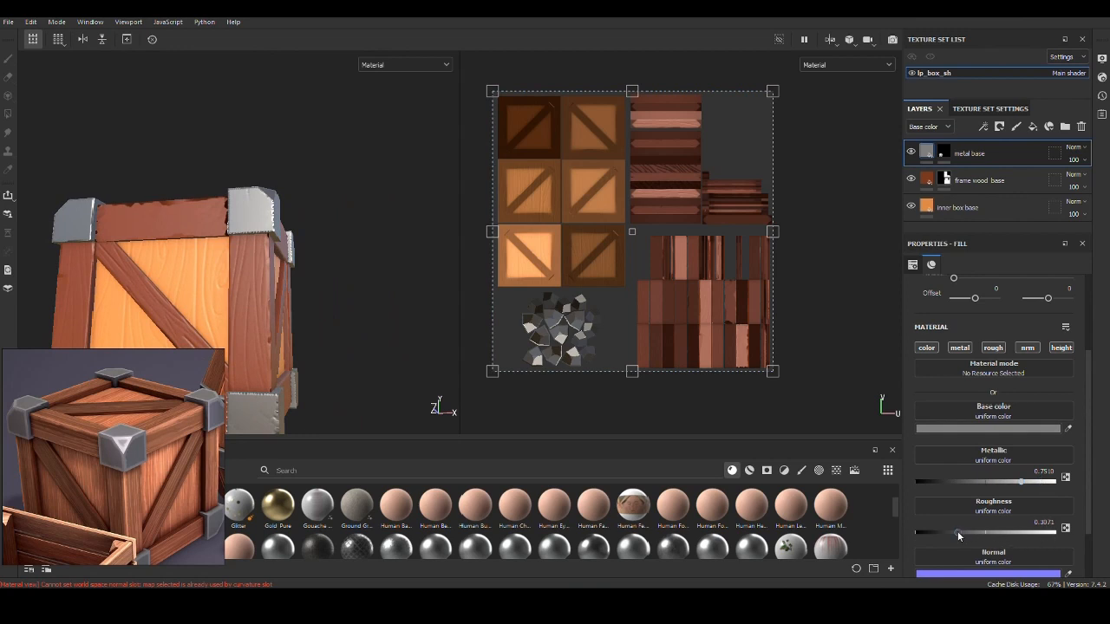
Step: Lower the metal base layer's roughness to 0.1411, judging the reflections on the corner caps
left_click_drag(957, 531, 927, 533)
left_click_drag(175, 123, 219, 138, "alt")
scroll(336, 204, "up", 2)
middle_click_drag(336, 205, 350, 245, "alt")
left_click_drag(349, 245, 339, 290, "alt")
scroll(394, 254, "up", 1)
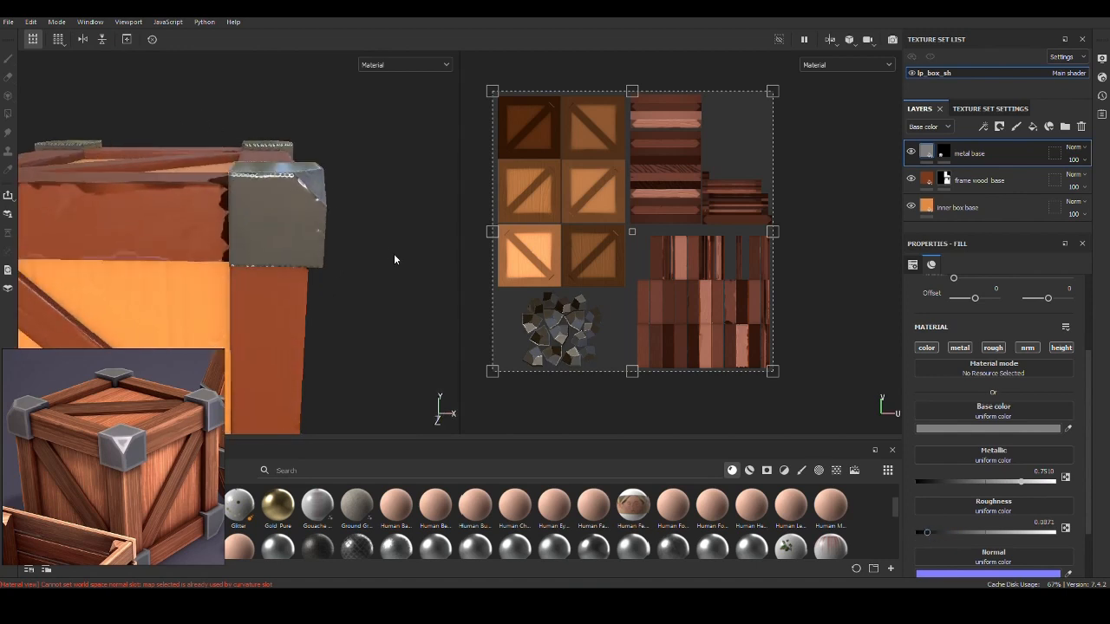
left_click_drag(393, 259, 332, 237, "alt")
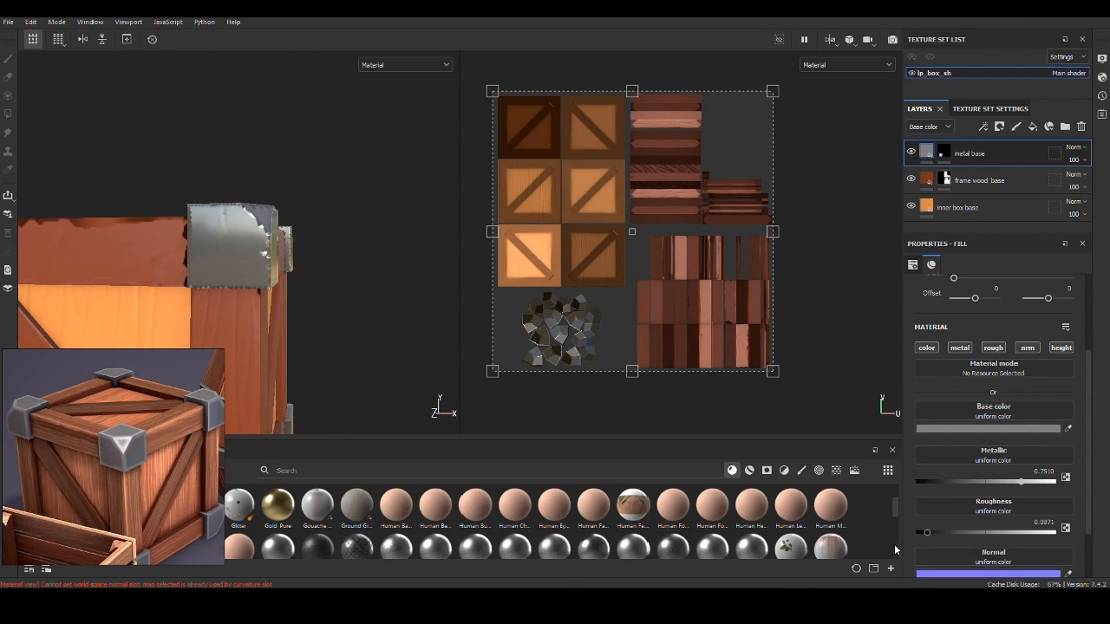
left_click_drag(929, 533, 934, 529)
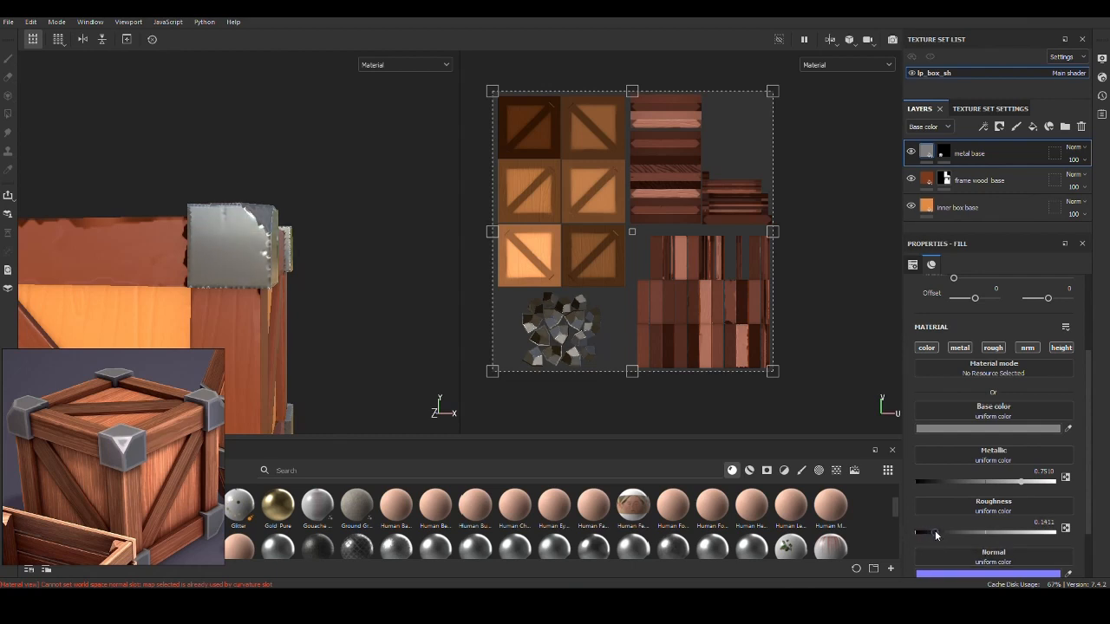
left_click_drag(427, 347, 365, 297, "alt")
scroll(386, 357, "down", 3)
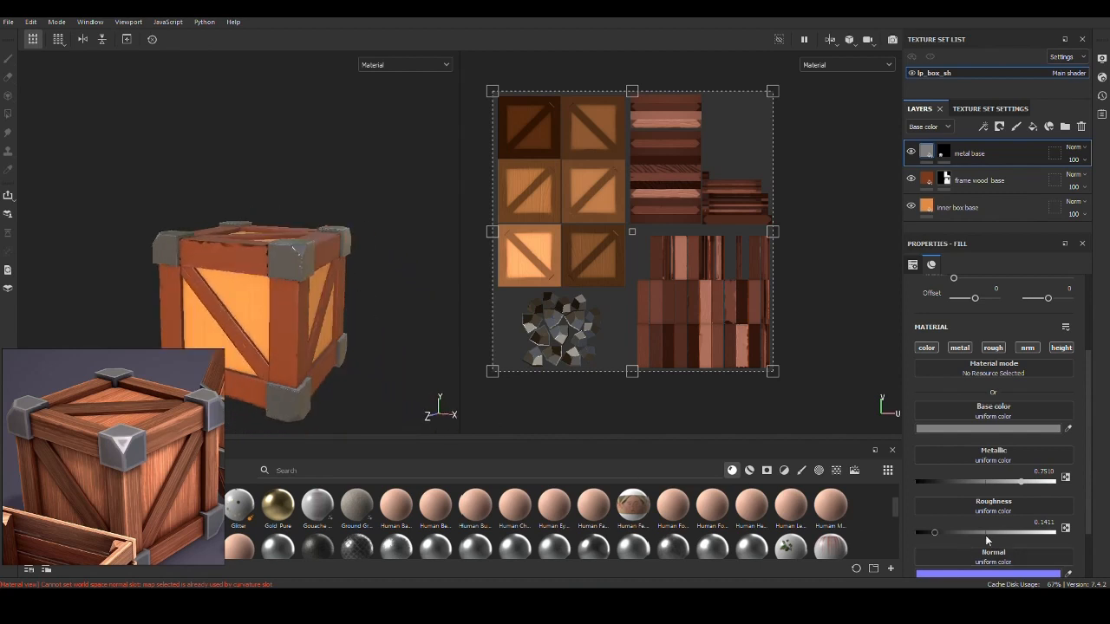
Step: Disable the normal and height channels of the metal base layer
left_click(1027, 348)
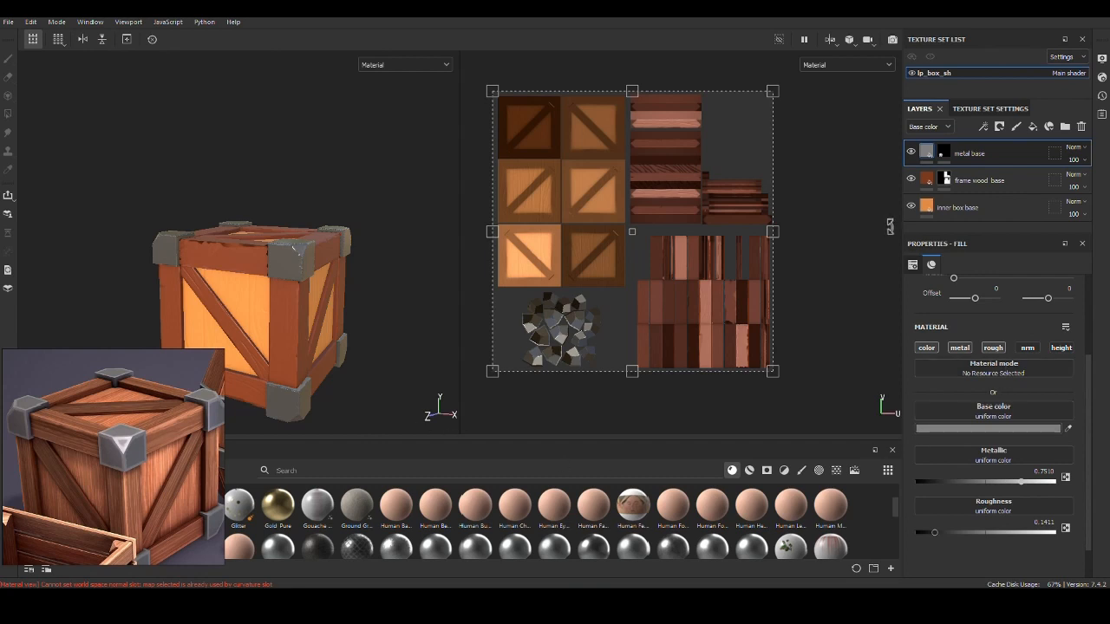
Step: Add a new fill layer directly above the inner box base layer and give it a black mask
left_click_drag(439, 308, 298, 335, "alt")
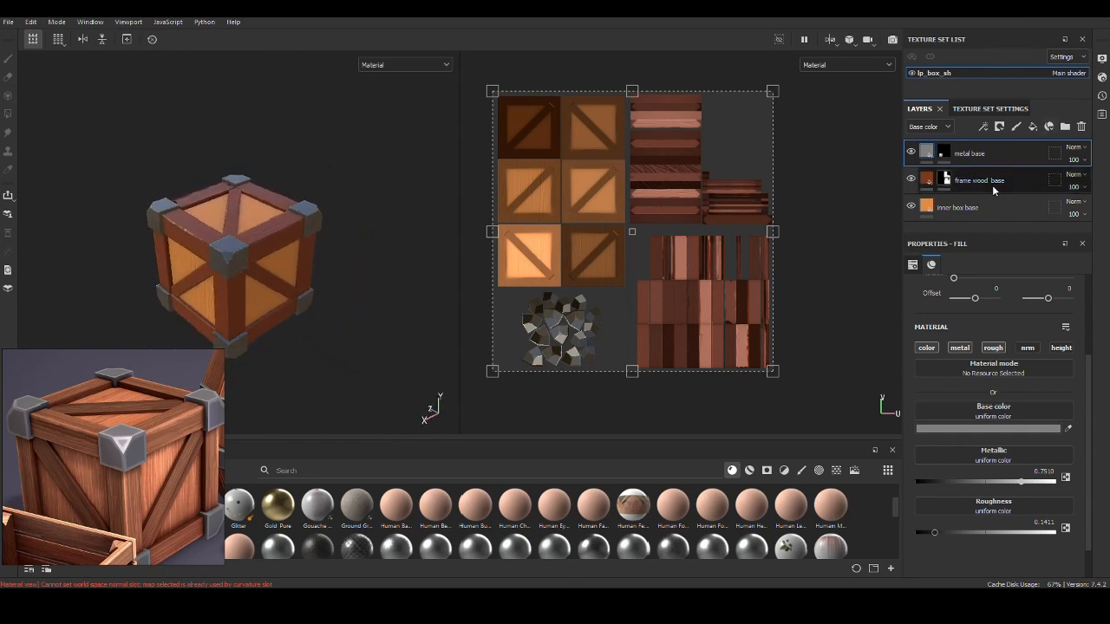
left_click_drag(347, 295, 286, 311, "alt")
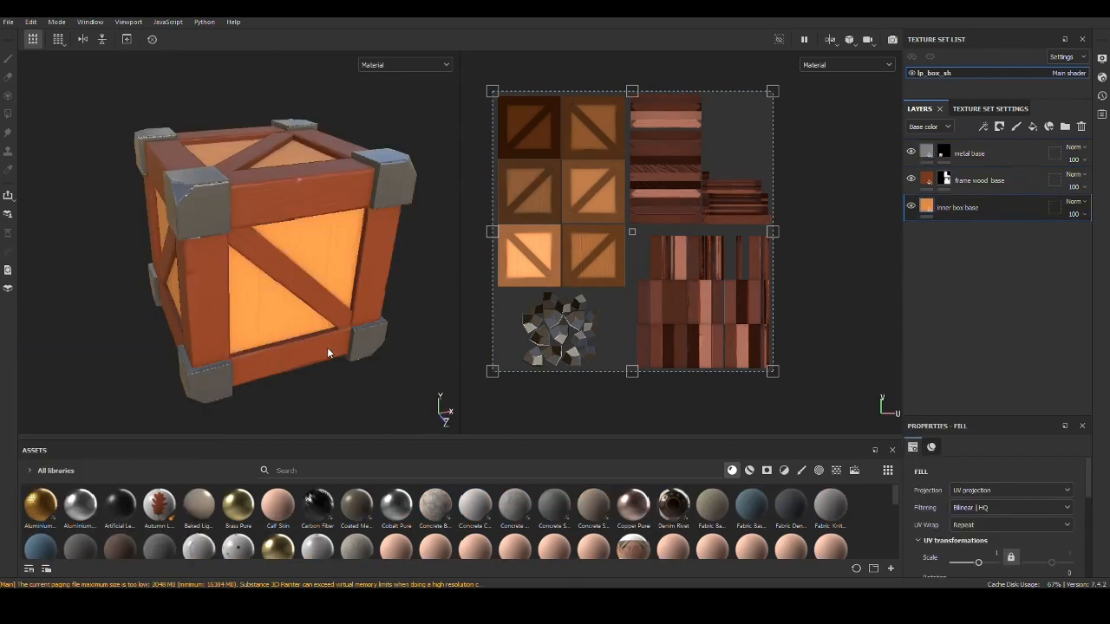
left_click_drag(327, 347, 314, 307, "alt")
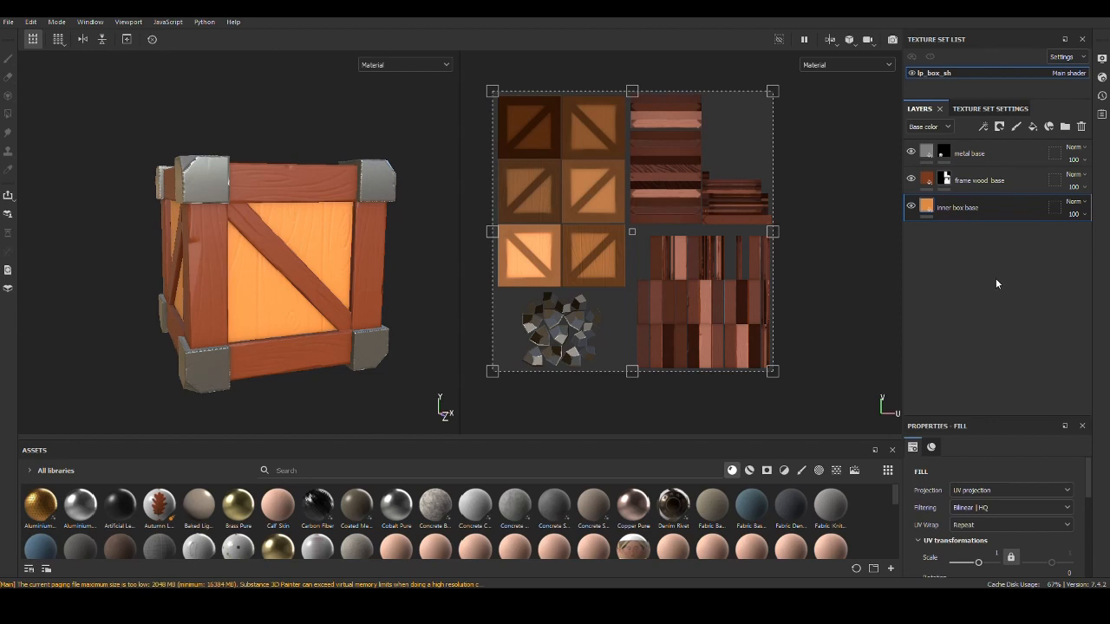
left_click(1033, 126)
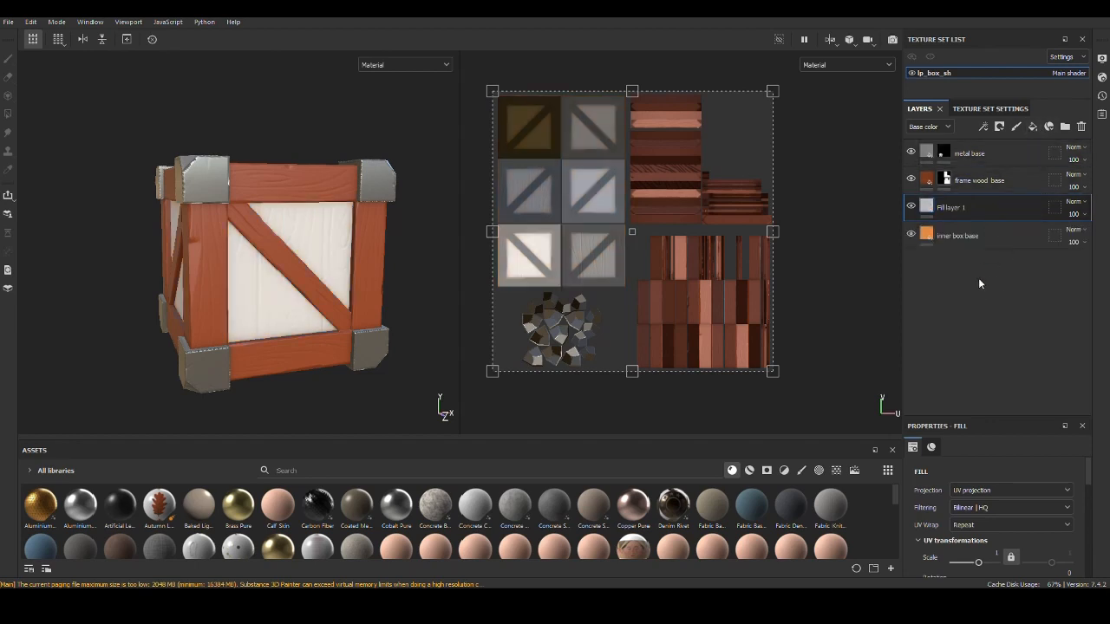
left_click_drag(433, 377, 367, 297, "alt")
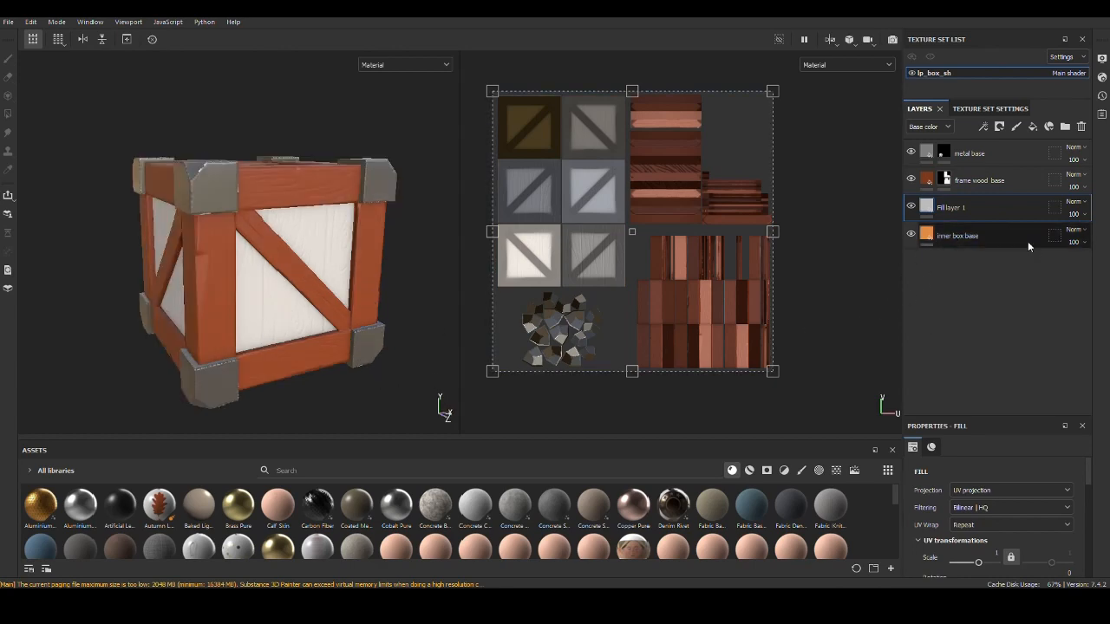
right_click(948, 208)
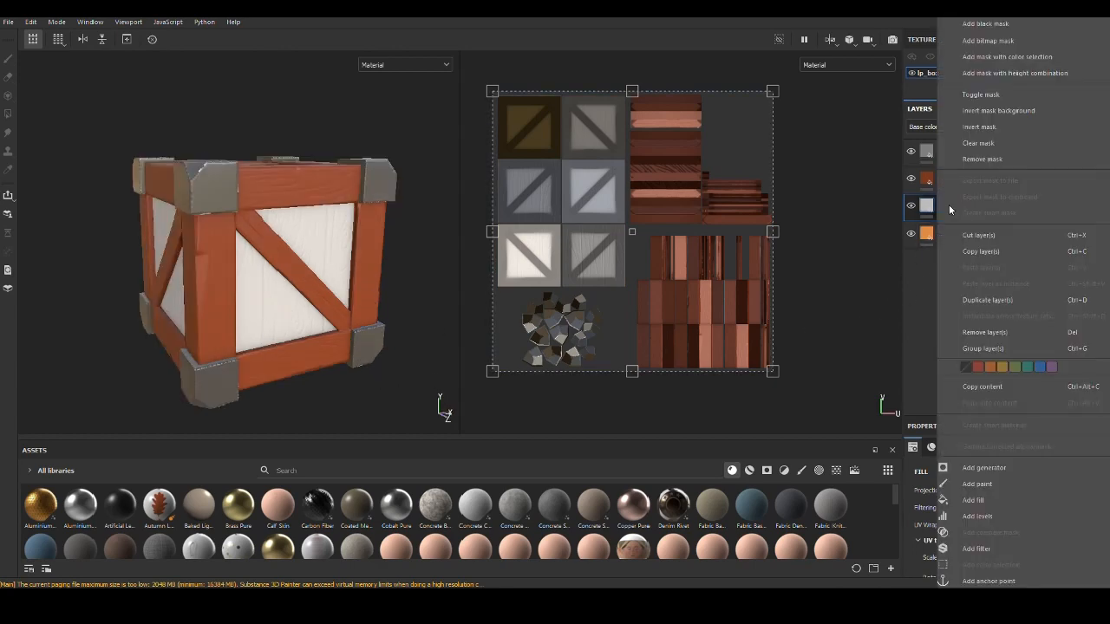
left_click(1017, 26)
mouse_move(338, 341)
left_mouse_down("alt")
mouse_move(250, 290)
mouse_move(346, 300)
mouse_move(343, 343)
mouse_move(252, 301)
mouse_move(329, 339)
mouse_move(313, 349)
mouse_move(275, 335)
left_mouse_up("alt")
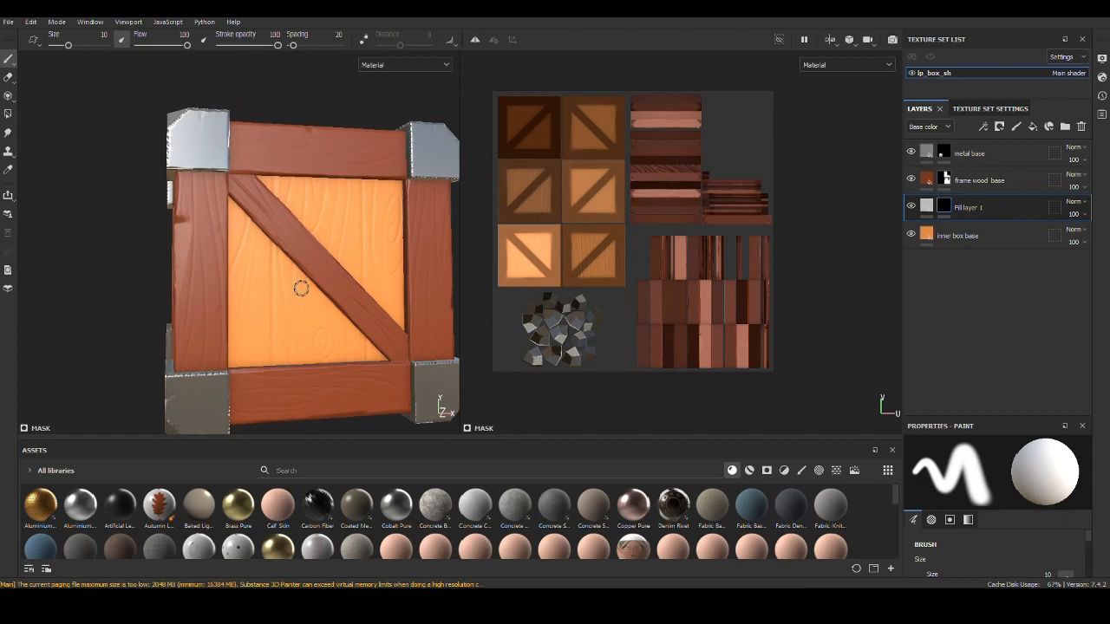
left_click_drag(260, 286, 270, 329, "alt")
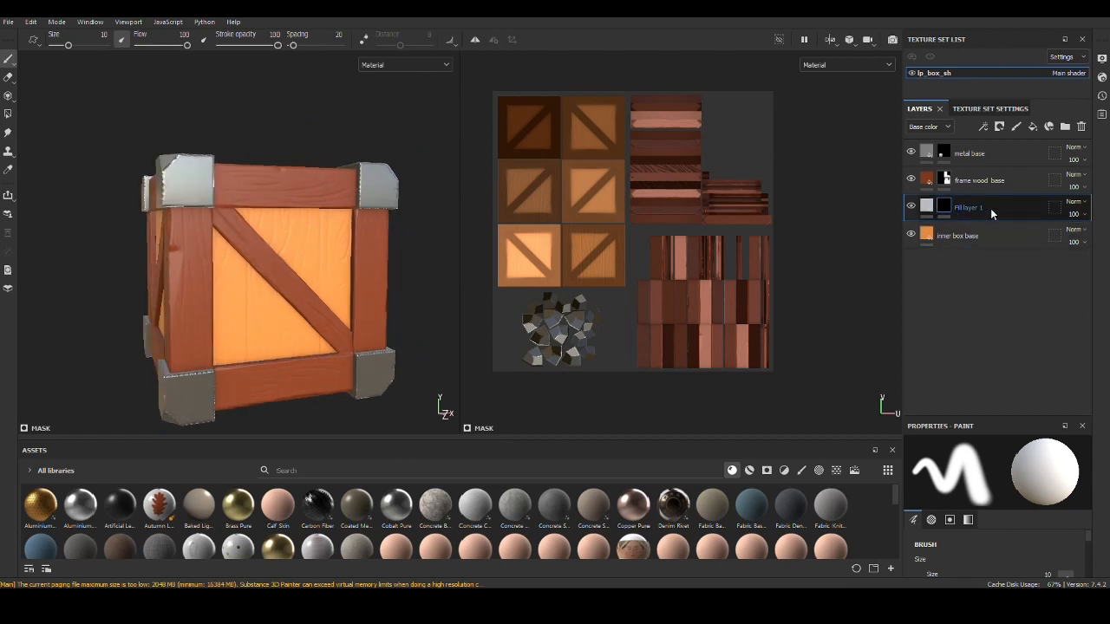
Step: Add a Curvature generator to the new fill layer's mask and inspect its effect on the crate's inner planks
left_click(983, 130)
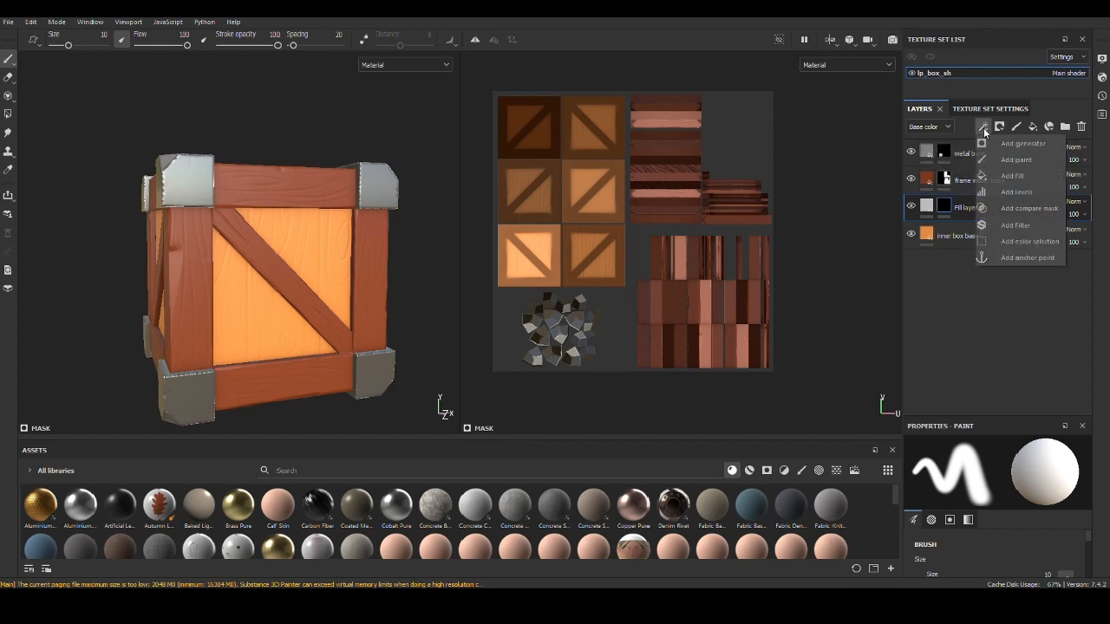
left_click(1016, 146)
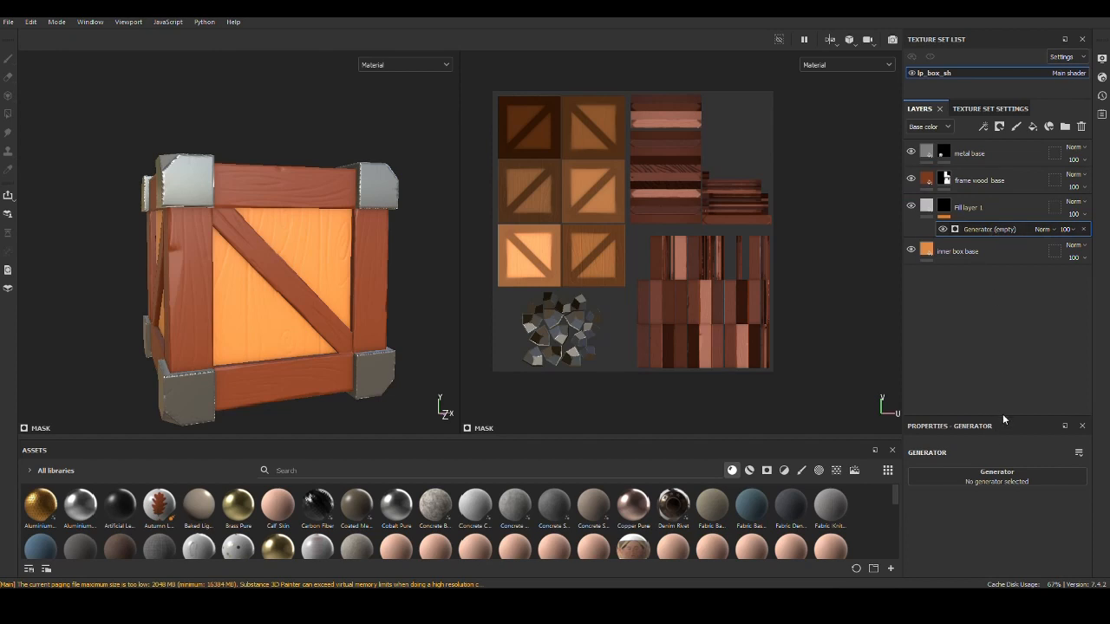
left_click_drag(1002, 418, 994, 300)
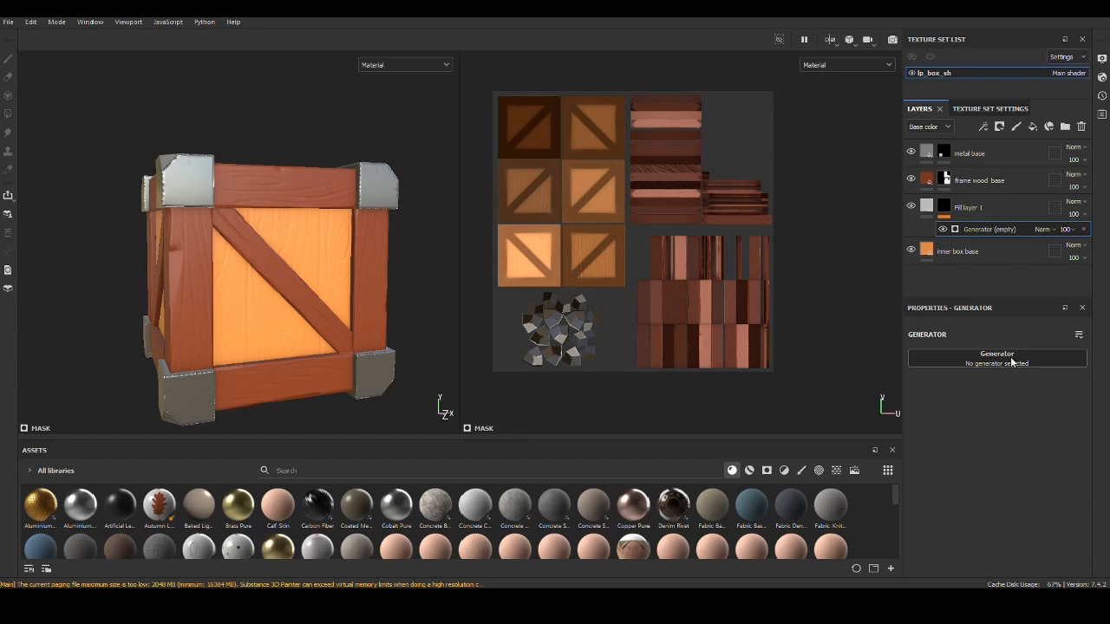
left_click(986, 361)
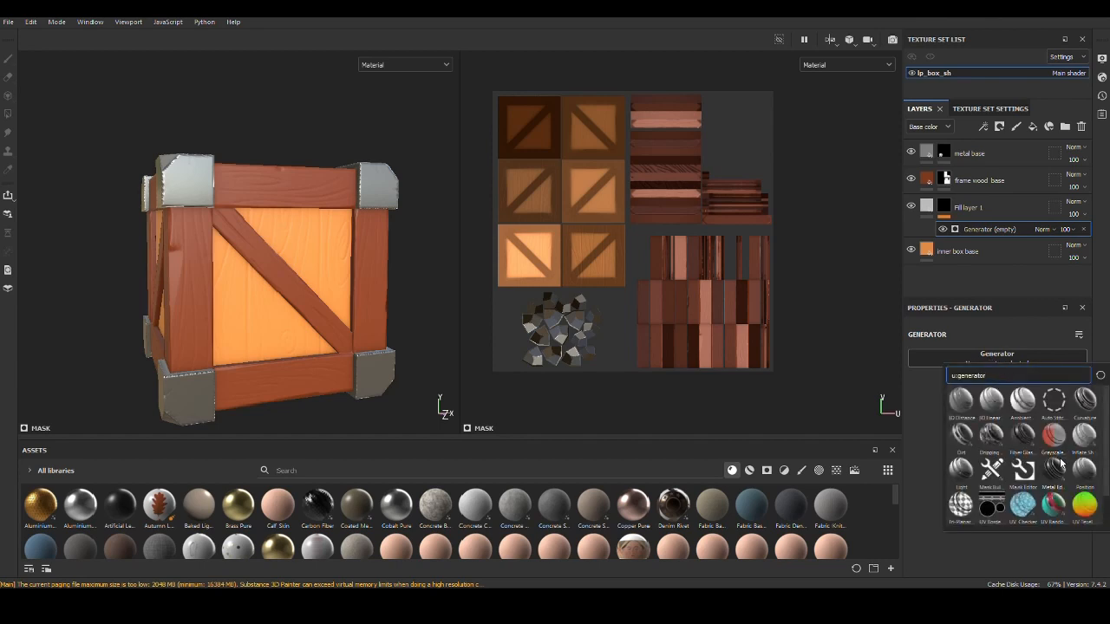
left_click(1083, 400)
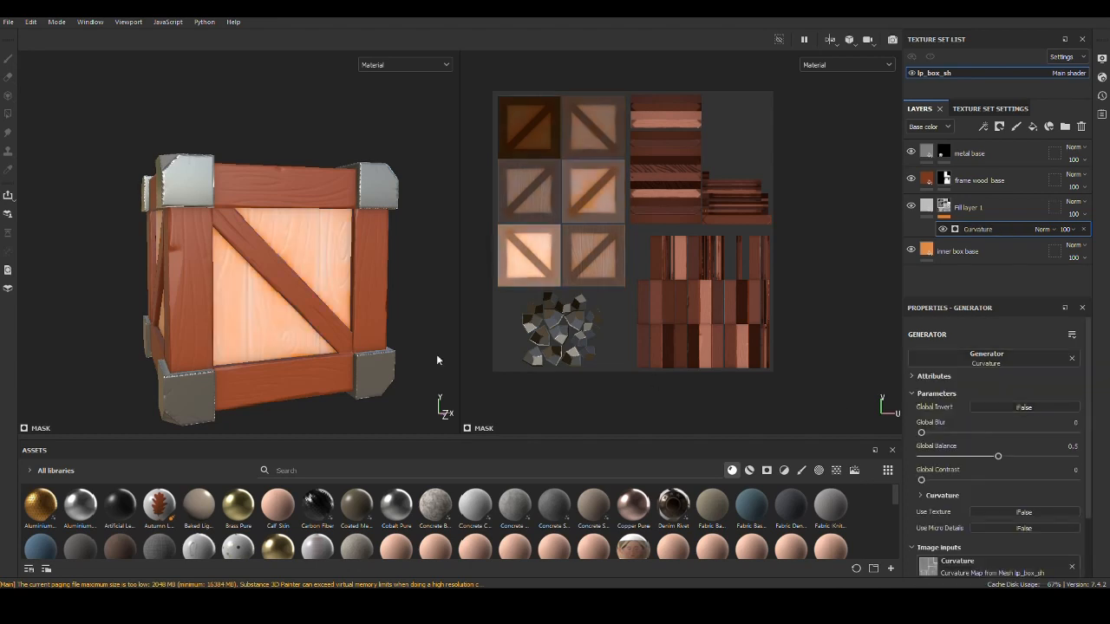
left_click_drag(299, 296, 312, 335, "alt")
middle_click_drag(312, 330, 296, 332, "alt")
left_click_drag(306, 354, 272, 322, "alt")
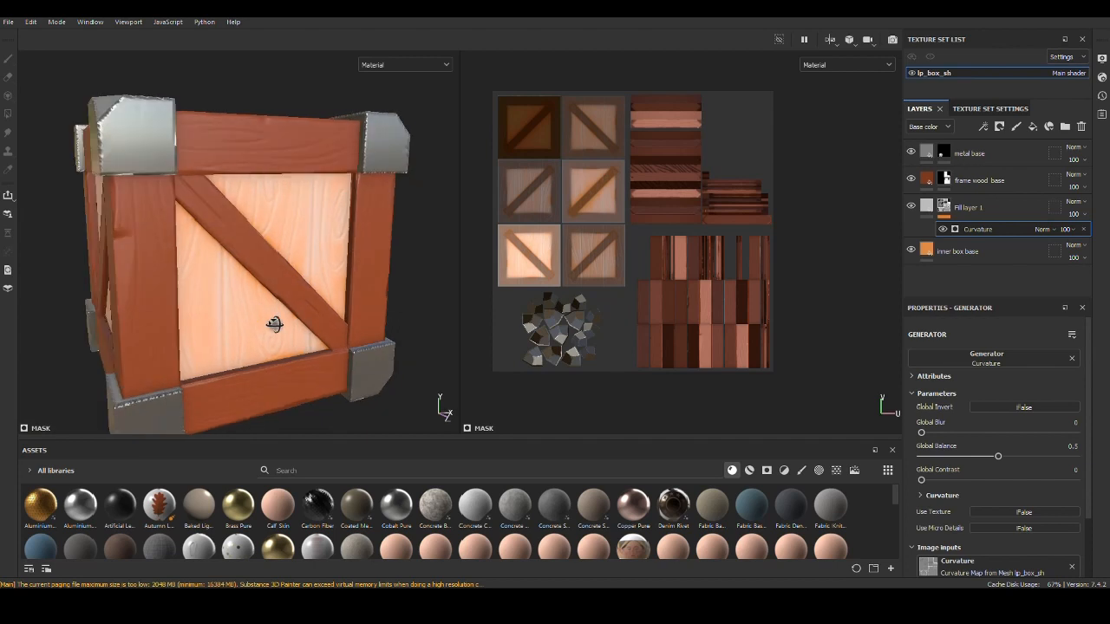
scroll(1017, 484, "down", 1)
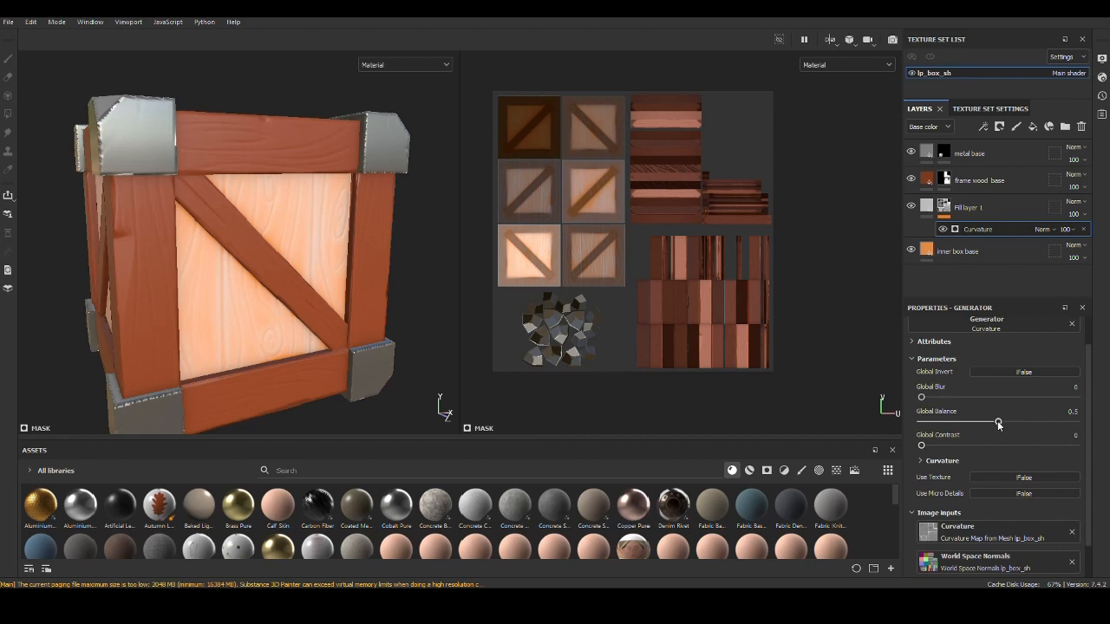
Step: Set the Global Balance of Fill layer 1's Curvature generator to 0.28 and check it on the crate's inner panel
left_click_drag(1000, 421, 965, 423)
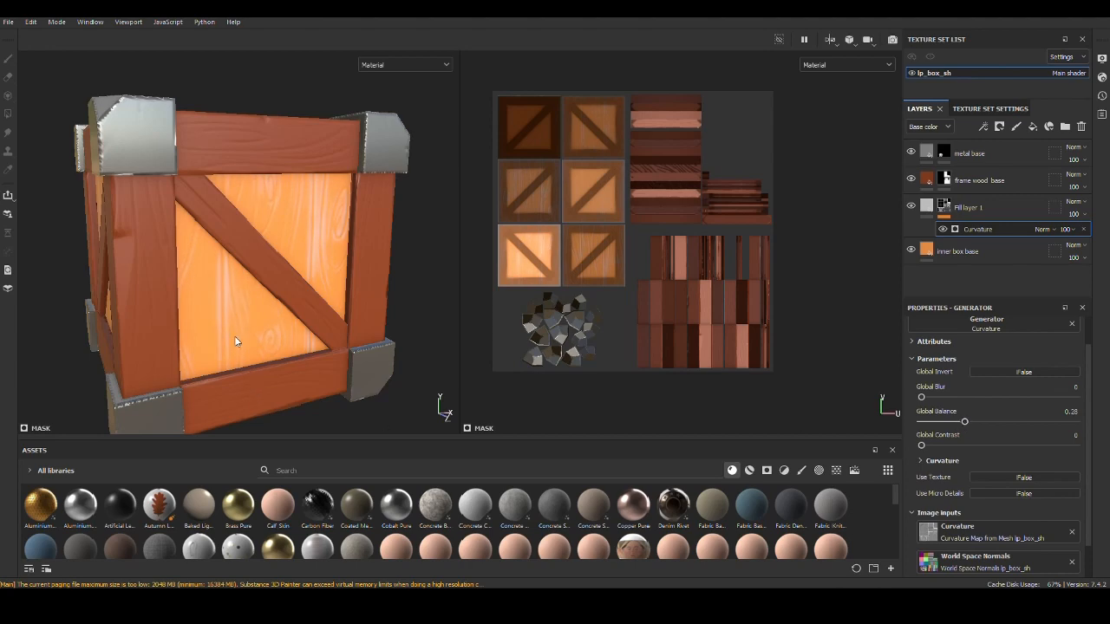
left_click_drag(235, 341, 281, 344, "alt")
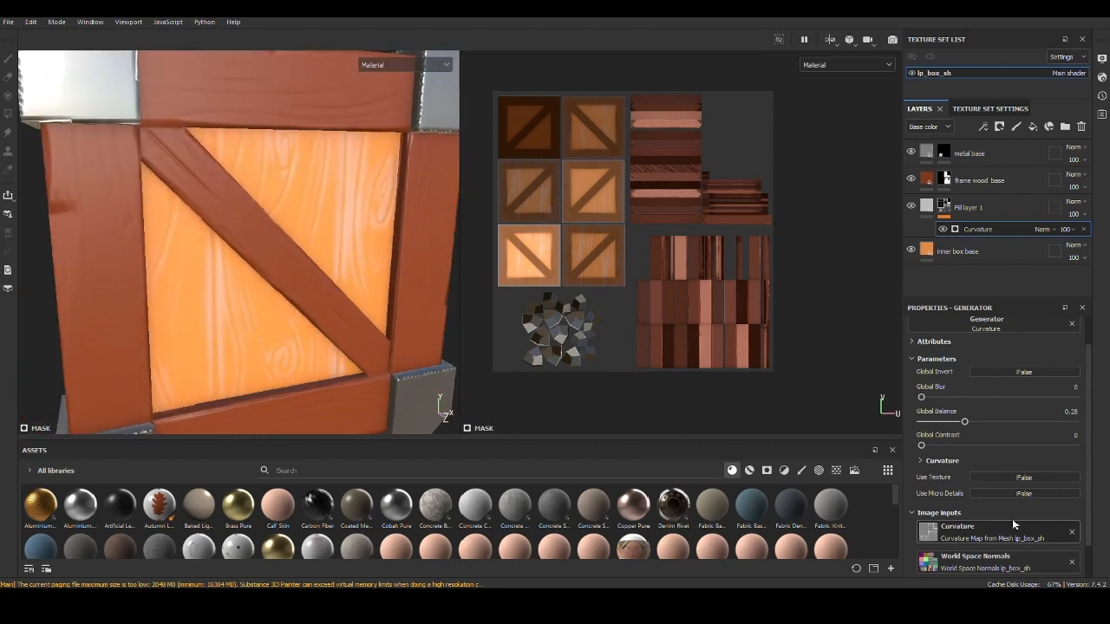
scroll(1034, 458, "up", 1)
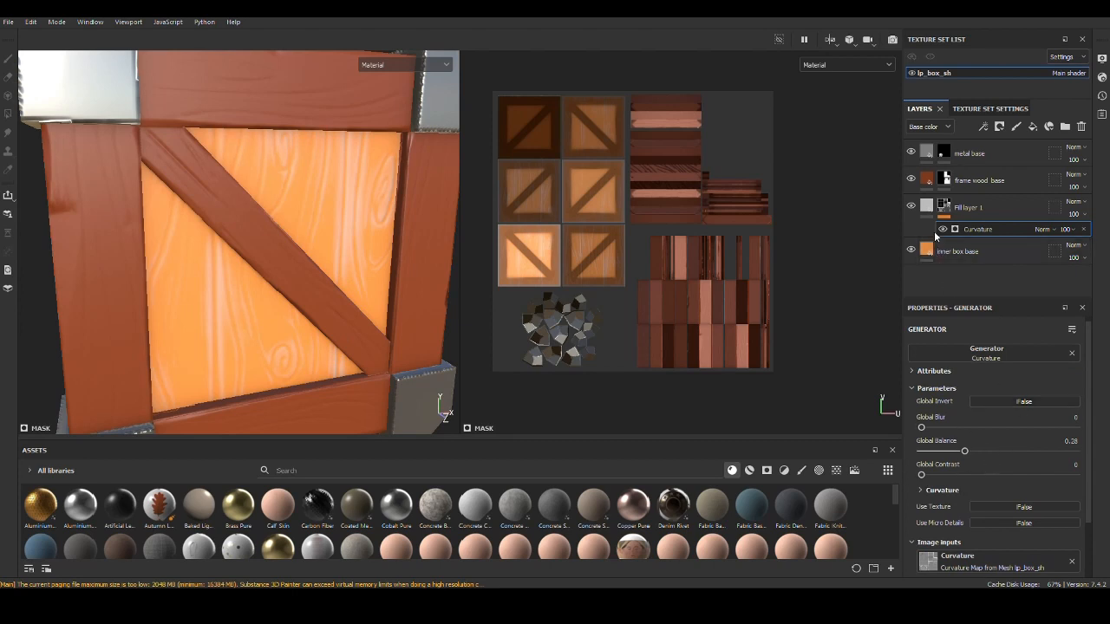
Step: Disable the metal, rough, nrm and height channels of Fill layer 1 so that it affects only color
key("Delete")
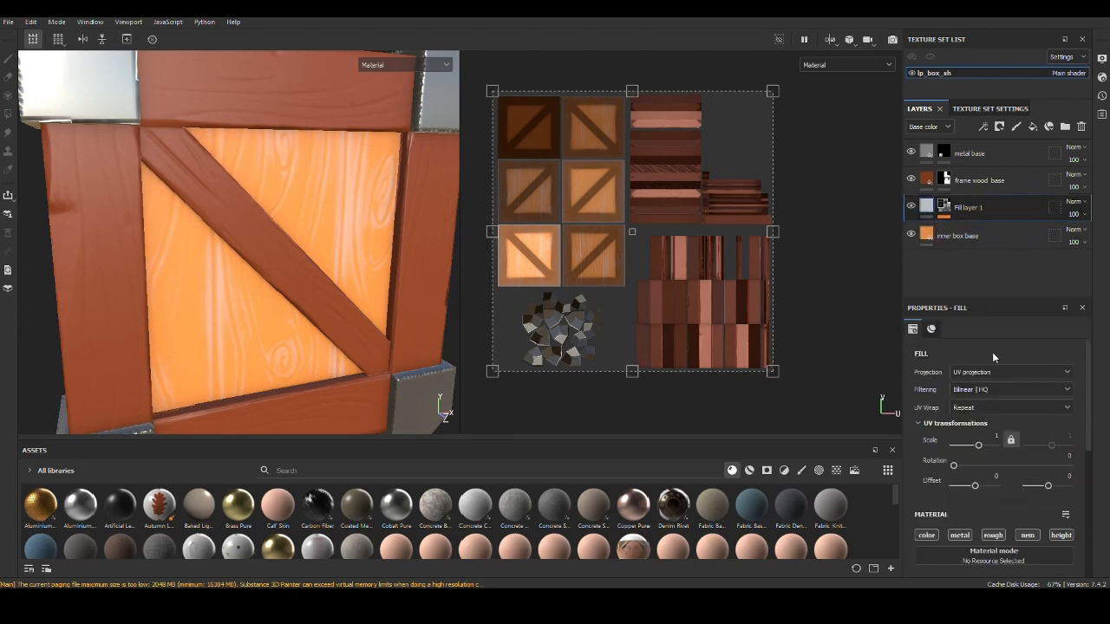
scroll(1018, 440, "down", 5)
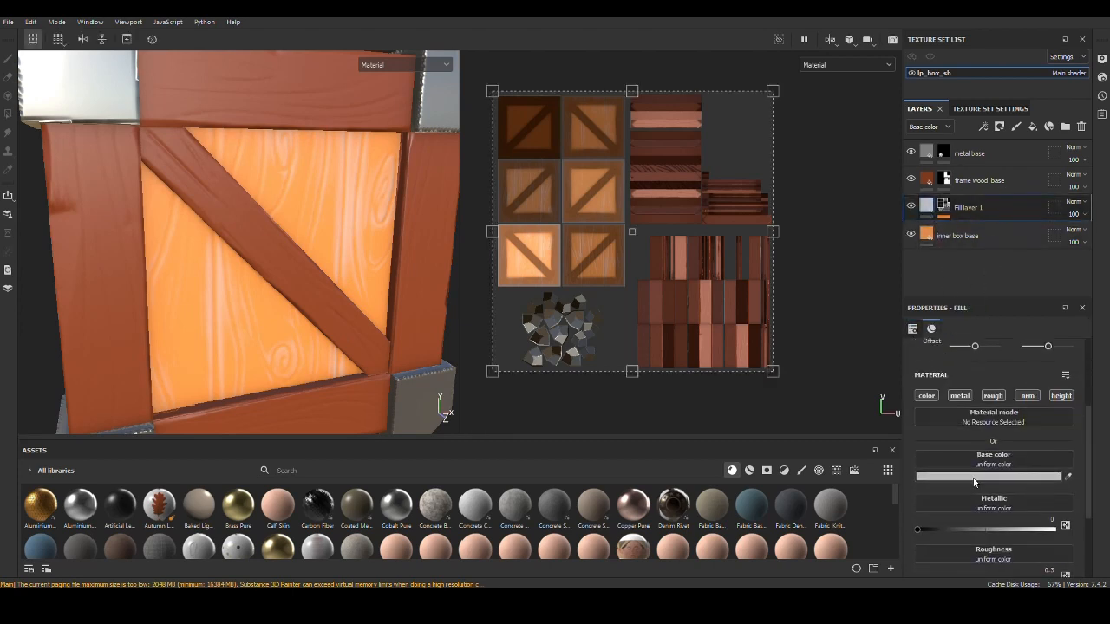
left_click(962, 396)
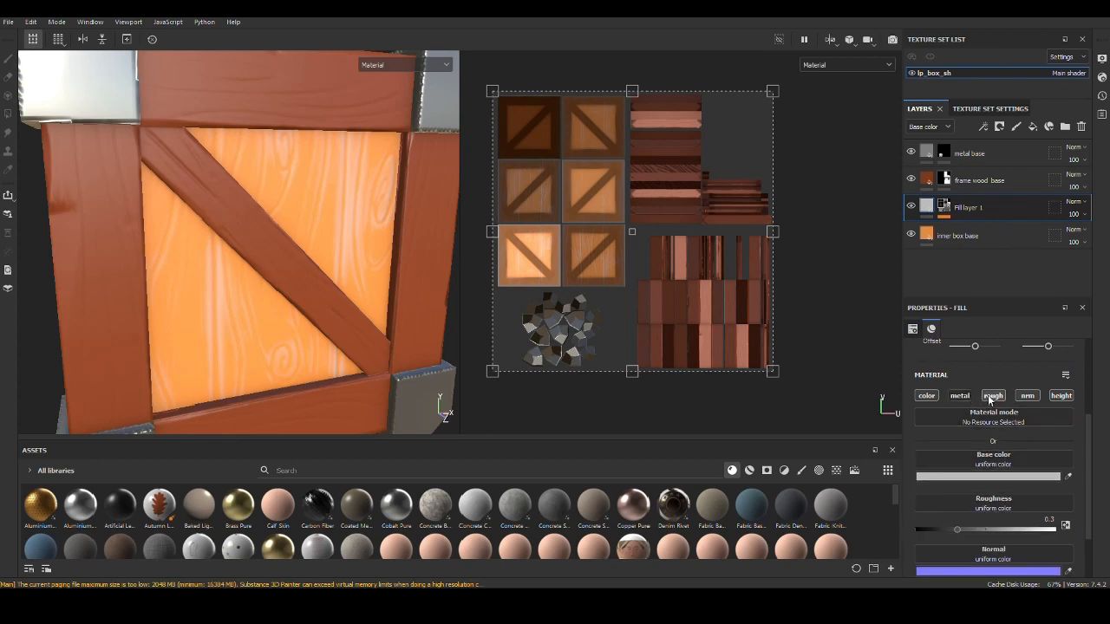
left_click(992, 395)
left_click(1028, 395)
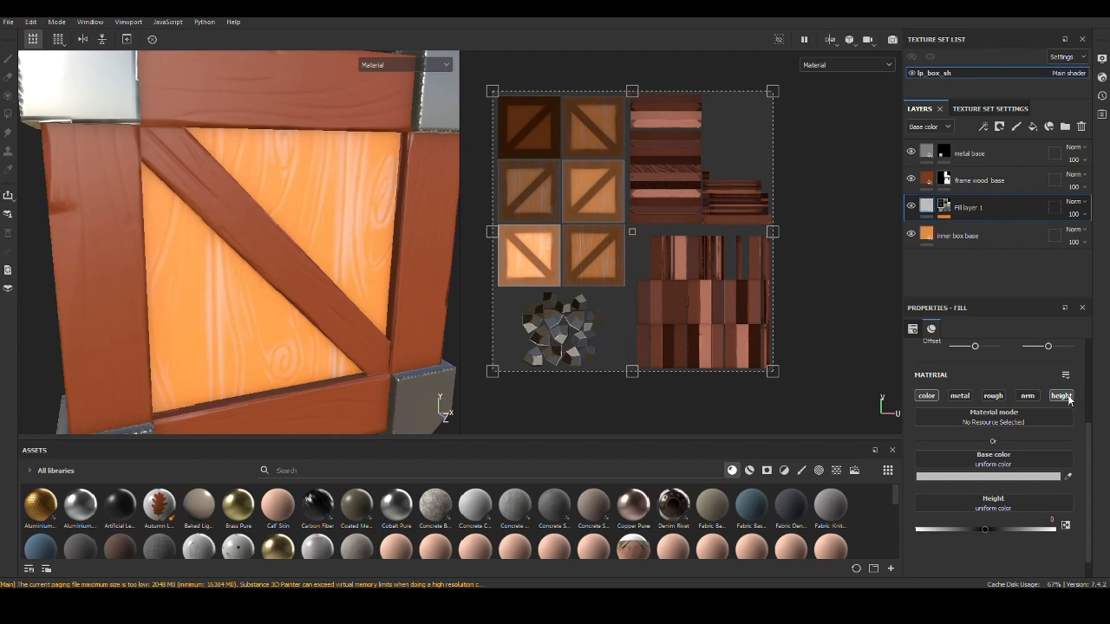
left_click(1061, 396)
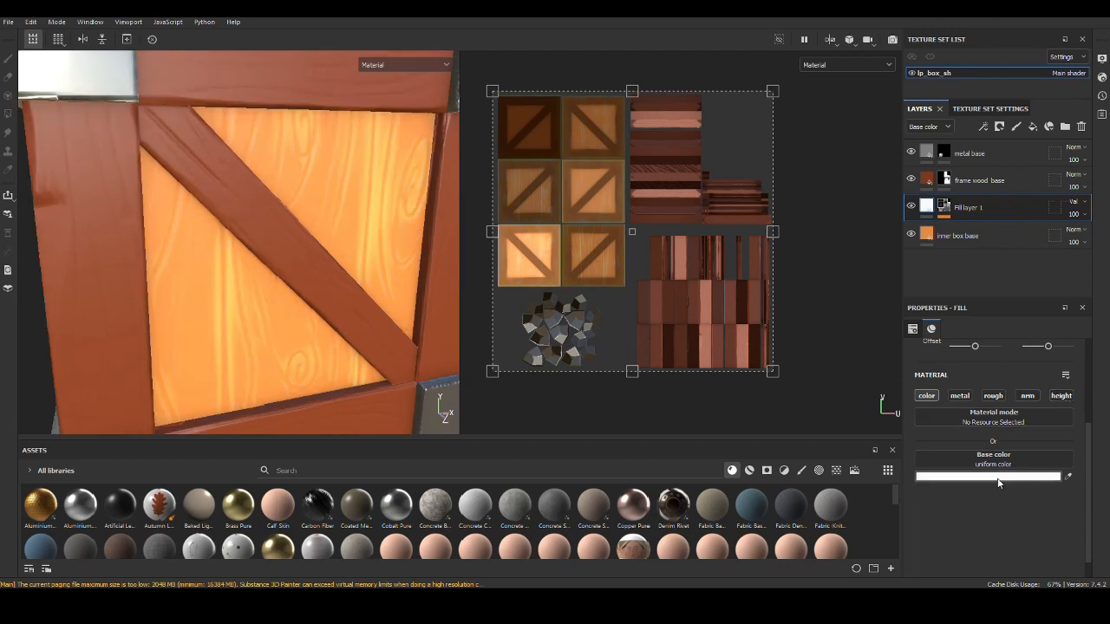
Step: Change the base color of Fill layer 1 to a soft, light orange
left_click(998, 481)
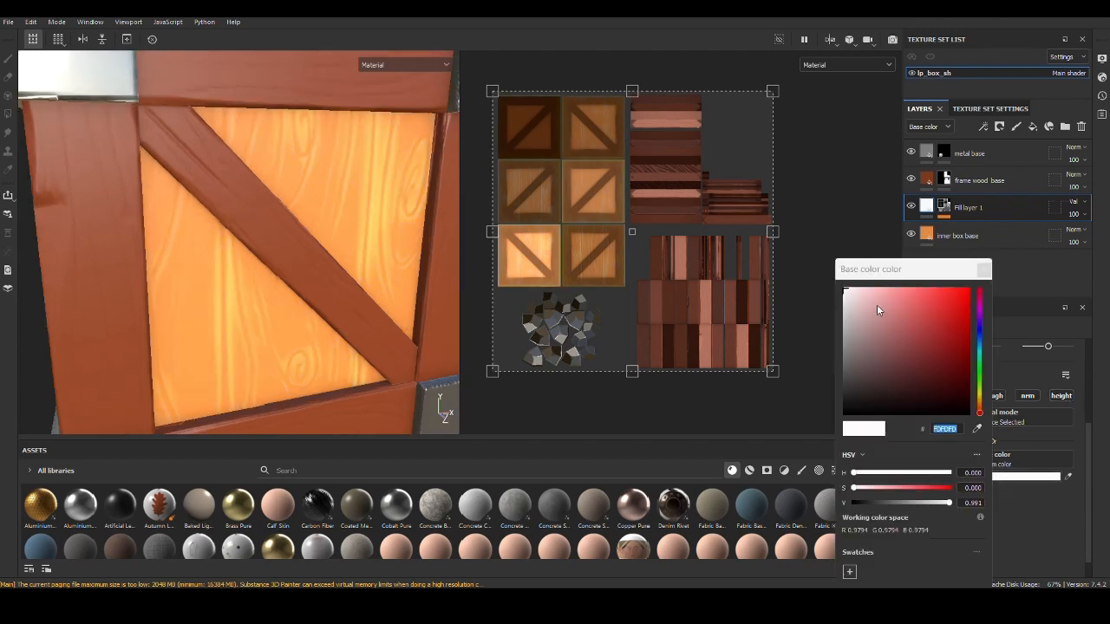
mouse_move(876, 305)
left_mouse_down()
mouse_move(867, 299)
mouse_move(899, 321)
mouse_move(906, 303)
mouse_move(893, 314)
mouse_move(915, 308)
mouse_move(925, 321)
mouse_move(914, 300)
mouse_move(894, 306)
mouse_move(890, 323)
mouse_move(919, 335)
mouse_move(948, 386)
mouse_move(922, 302)
mouse_move(904, 318)
mouse_move(918, 314)
mouse_move(894, 301)
left_mouse_up()
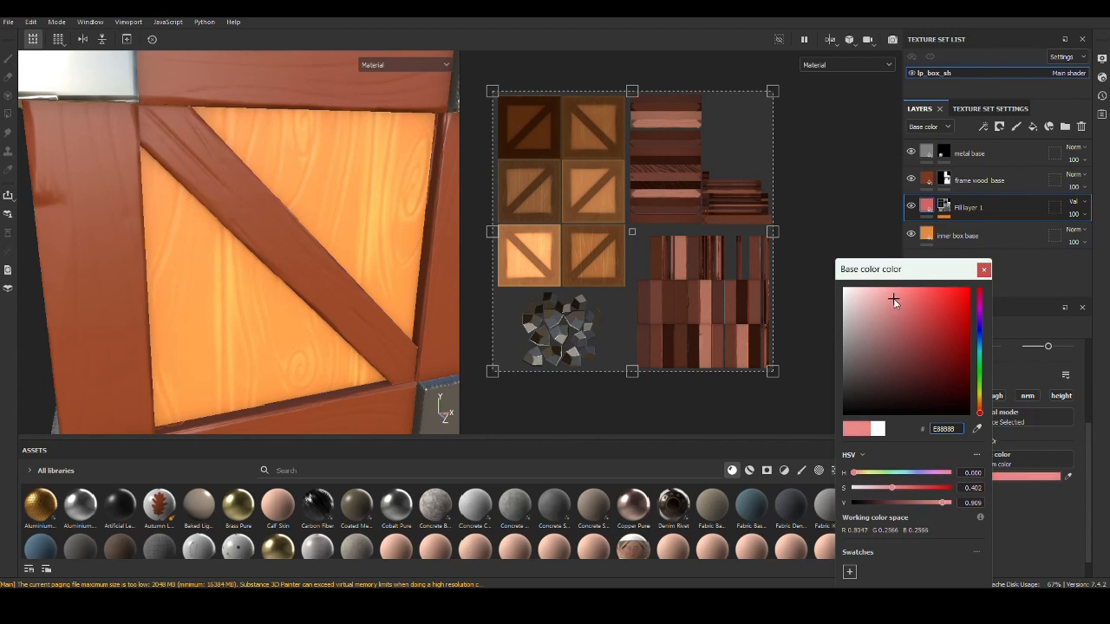
left_click(980, 409)
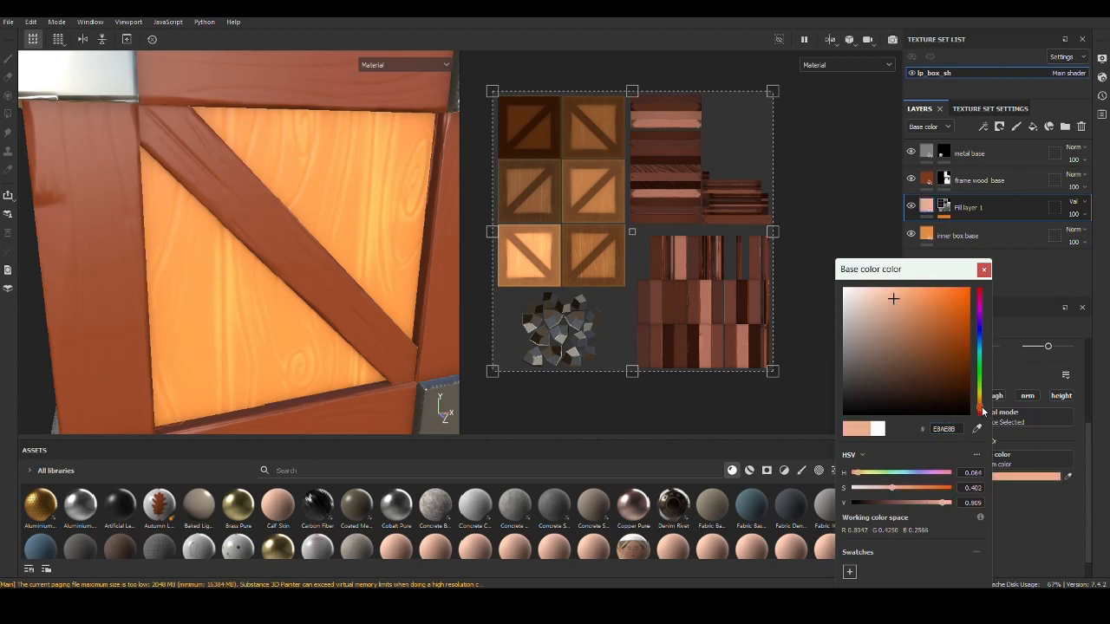
left_click_drag(904, 294, 916, 302)
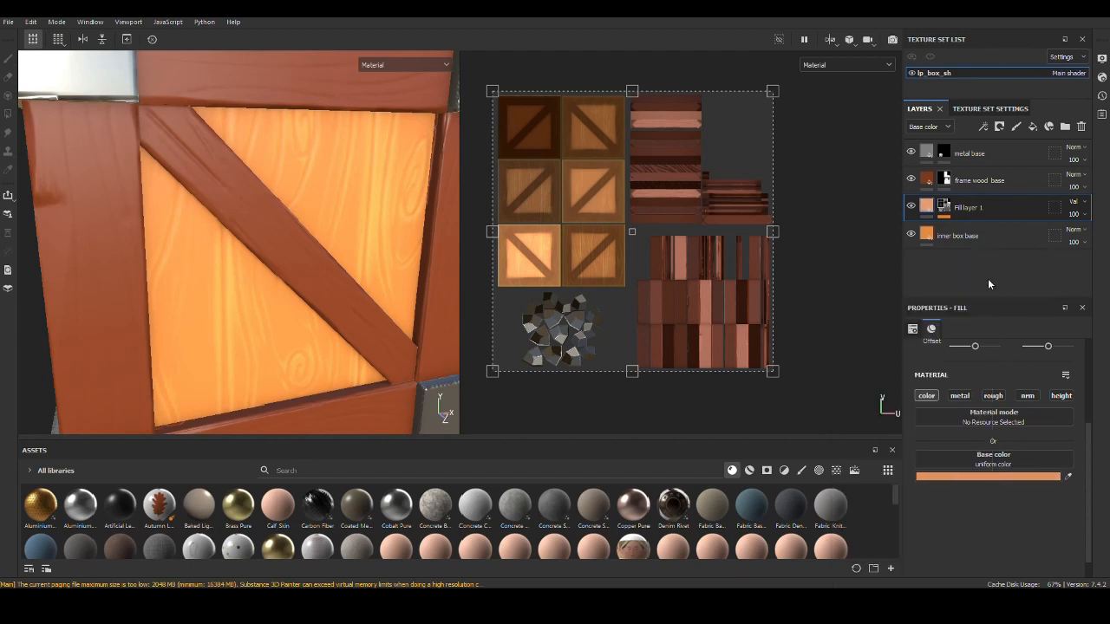
Step: Open the Curvature generator on Fill layer 1's mask and set Global Balance to 0.32 and Global Contrast to 0.15
left_click(944, 208)
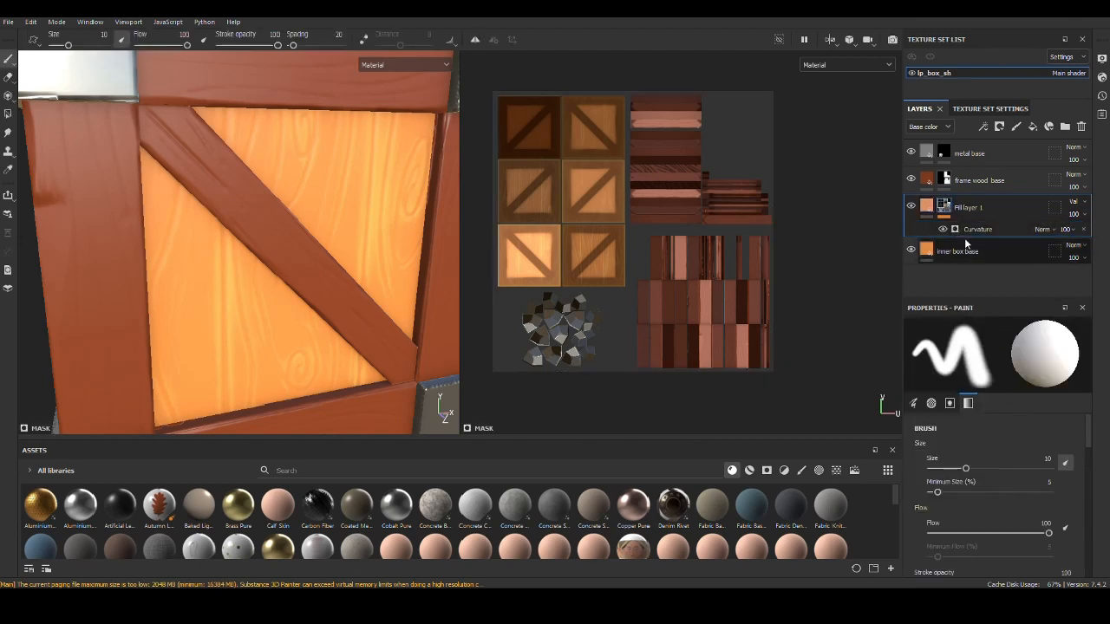
left_click(970, 232)
scroll(998, 440, "down", 2)
scroll(998, 439, "up", 1)
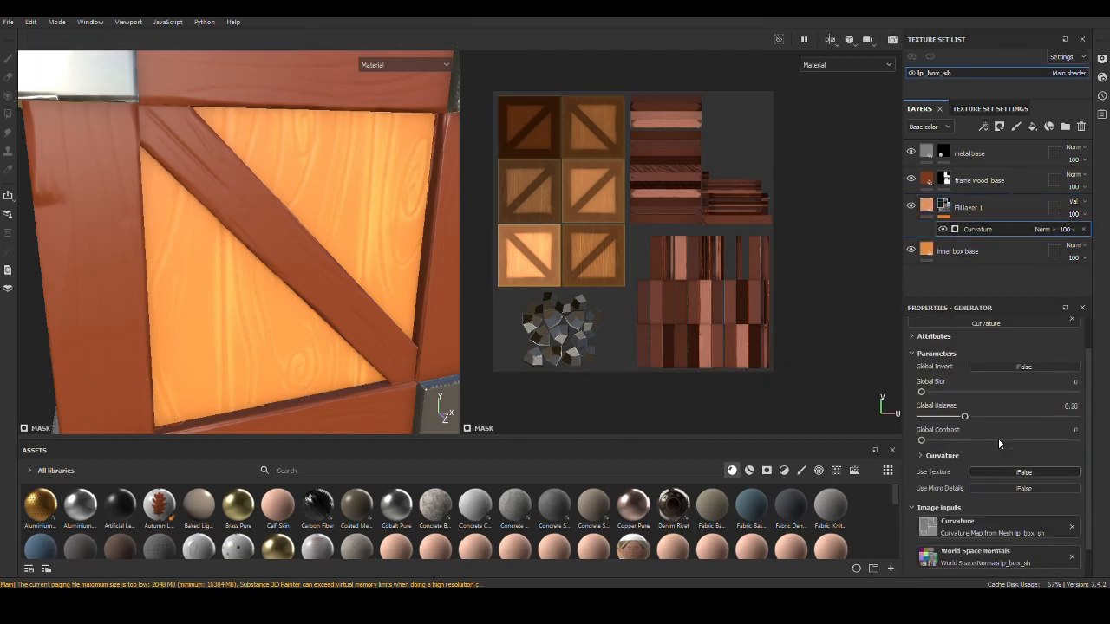
scroll(998, 440, "up", 1)
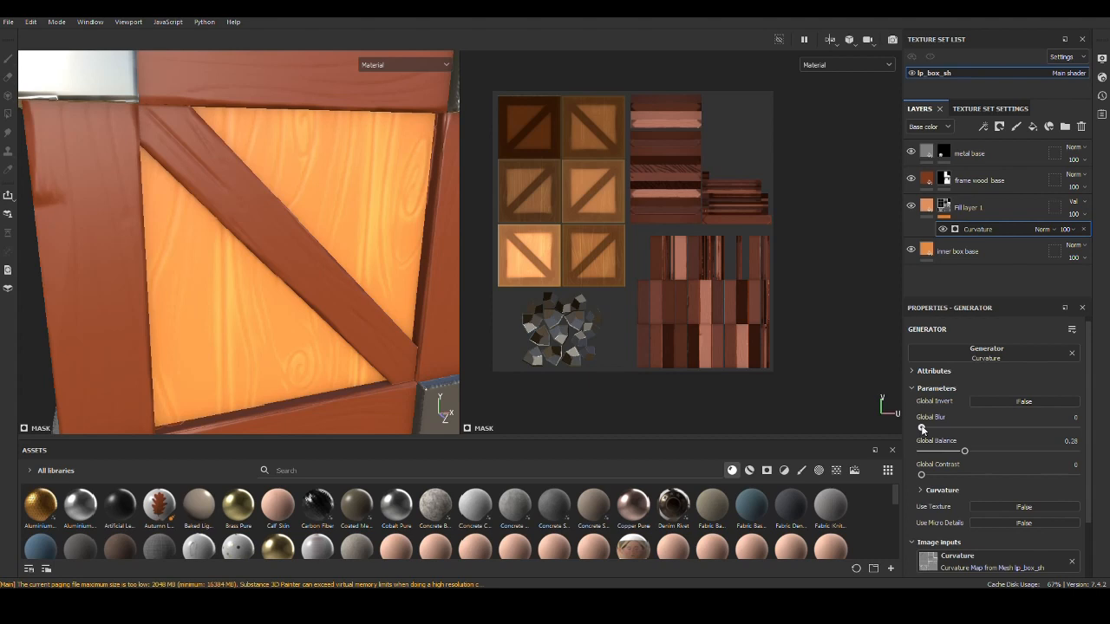
mouse_move(921, 428)
left_mouse_down()
mouse_move(959, 428)
mouse_move(922, 432)
left_mouse_up()
mouse_move(941, 473)
left_mouse_down()
mouse_move(964, 476)
mouse_move(944, 475)
mouse_move(992, 451)
mouse_move(981, 452)
left_mouse_up()
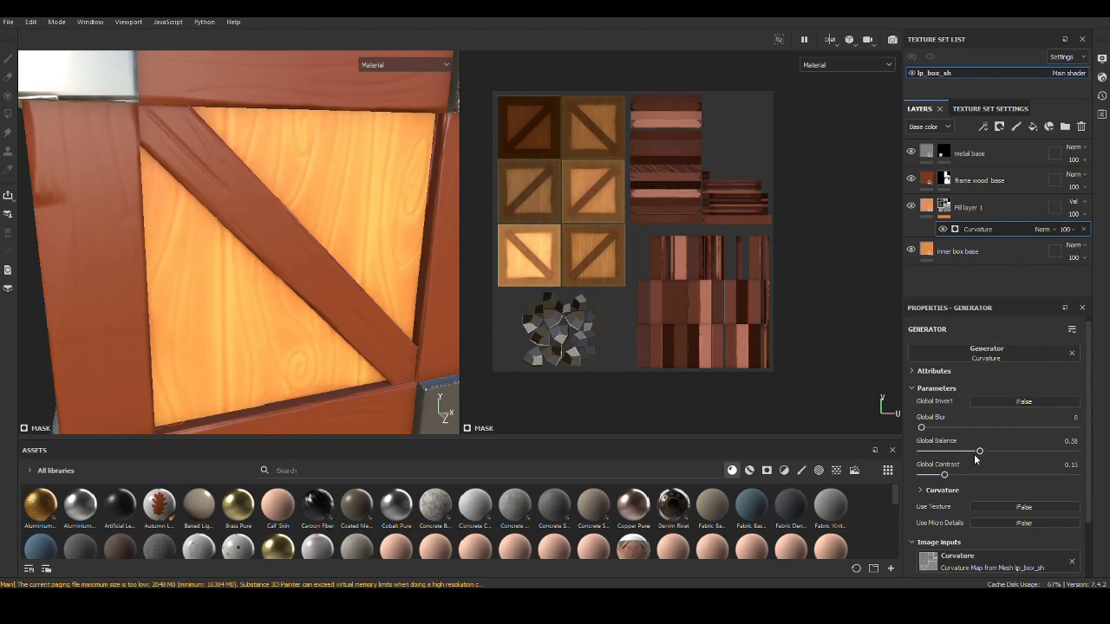
left_click_drag(931, 428, 922, 429)
left_click_drag(982, 453, 970, 452)
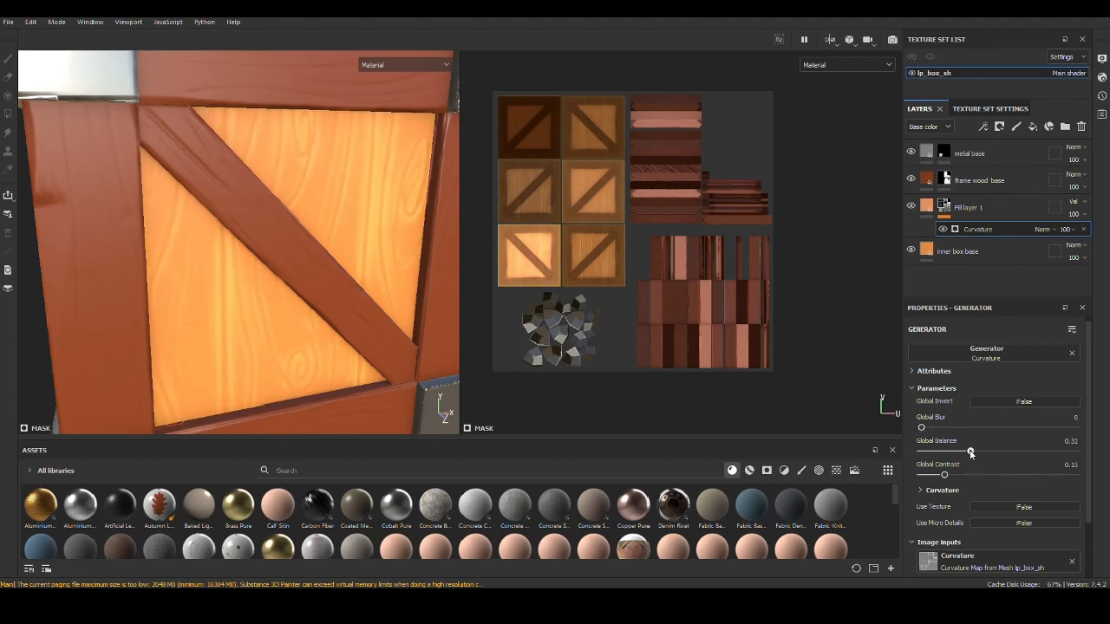
scroll(266, 329, "down", 4)
left_click_drag(206, 283, 258, 319, "alt")
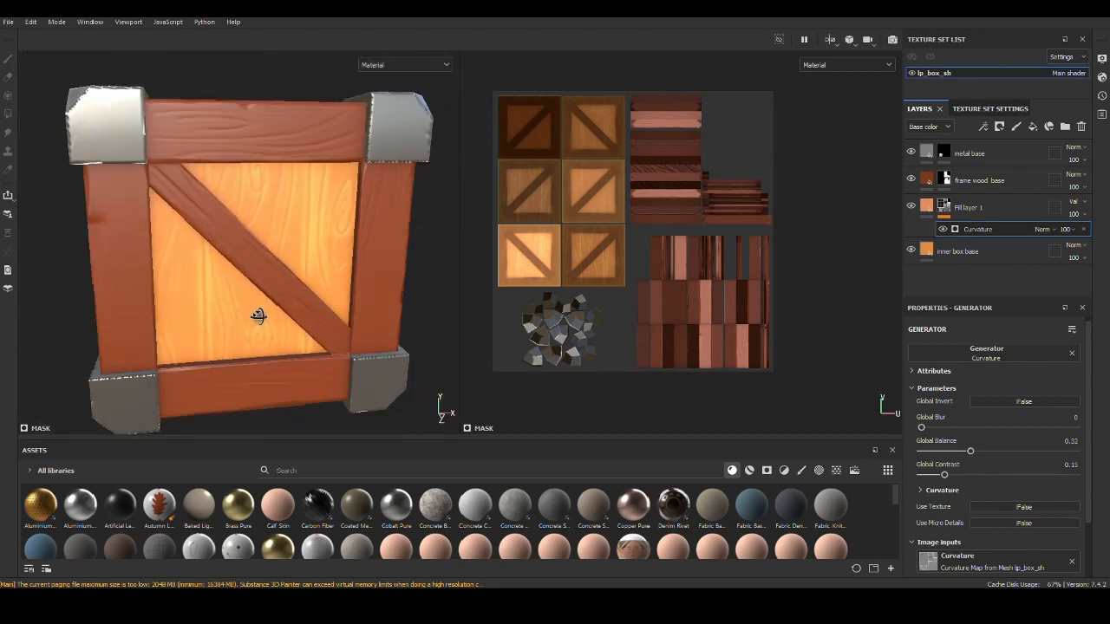
right_click_drag(259, 318, 306, 320, "alt")
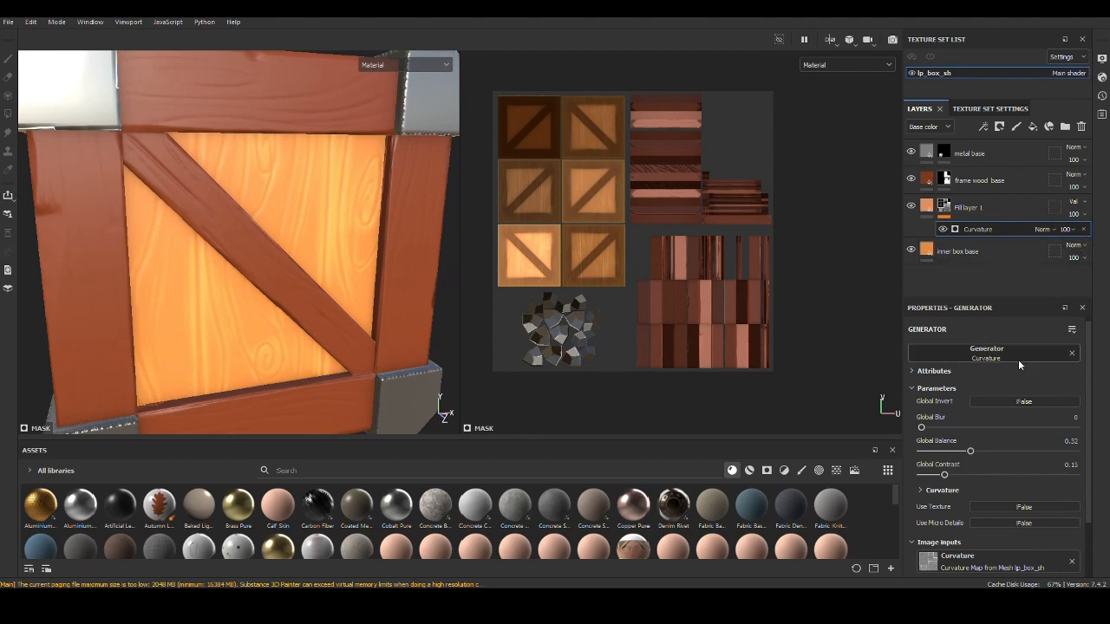
Step: Try the Overlay blend mode on Fill layer 1 and replace it with Color dodge
left_click(1084, 204)
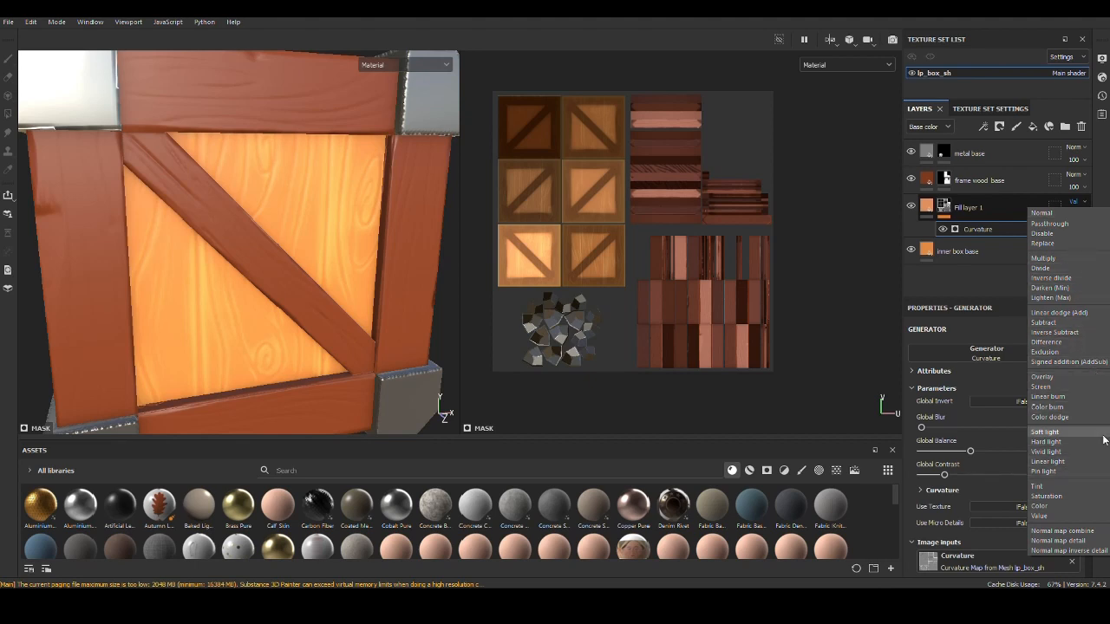
left_click(1084, 377)
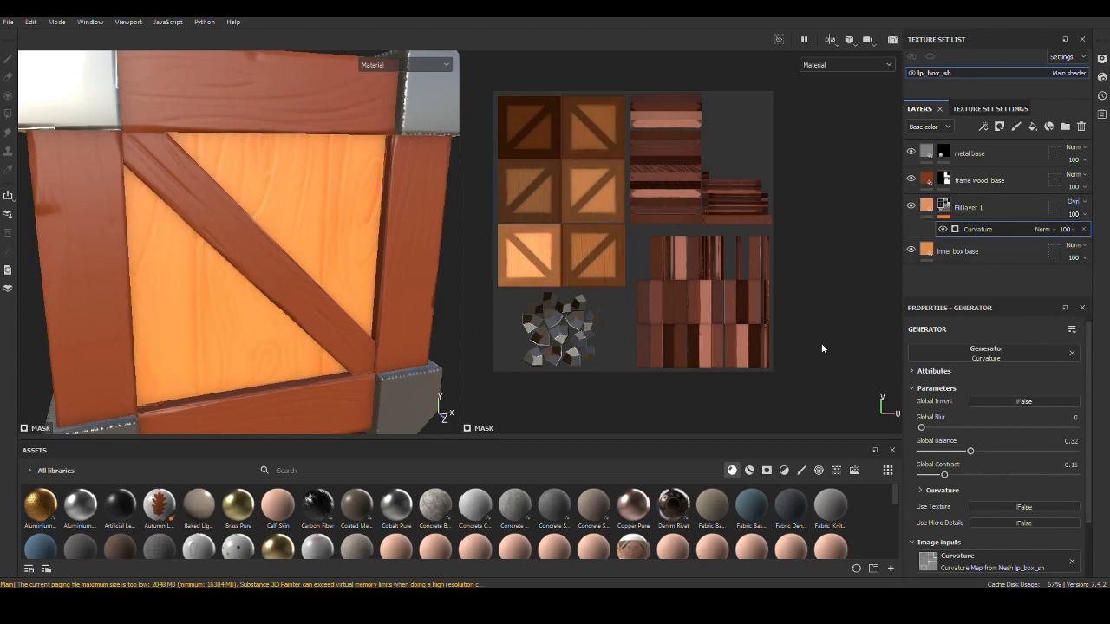
left_click(1081, 201)
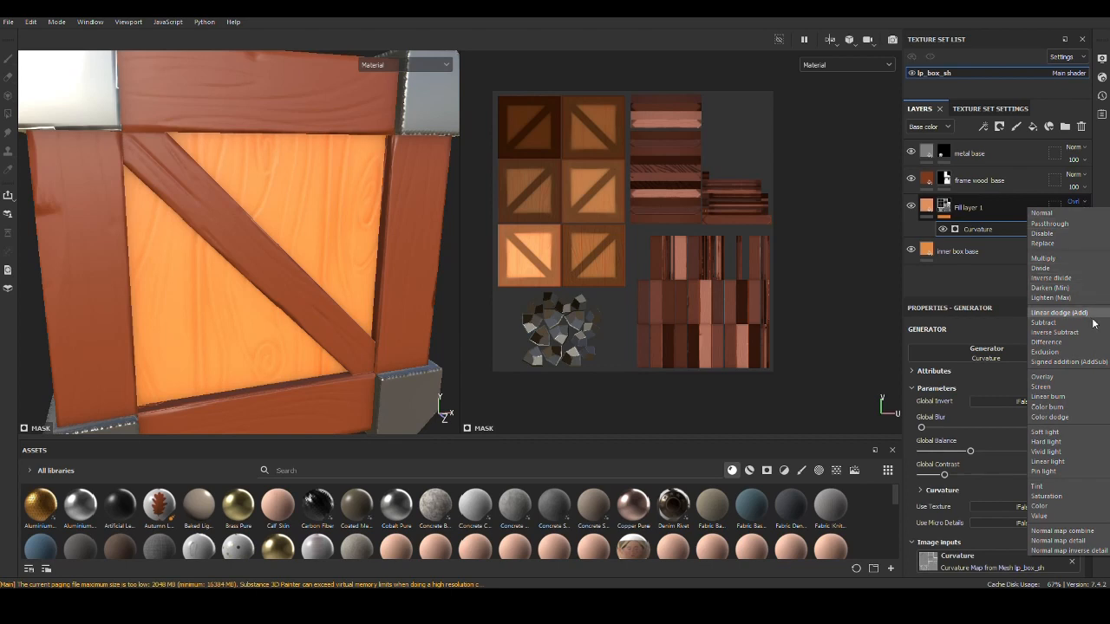
left_click(1081, 419)
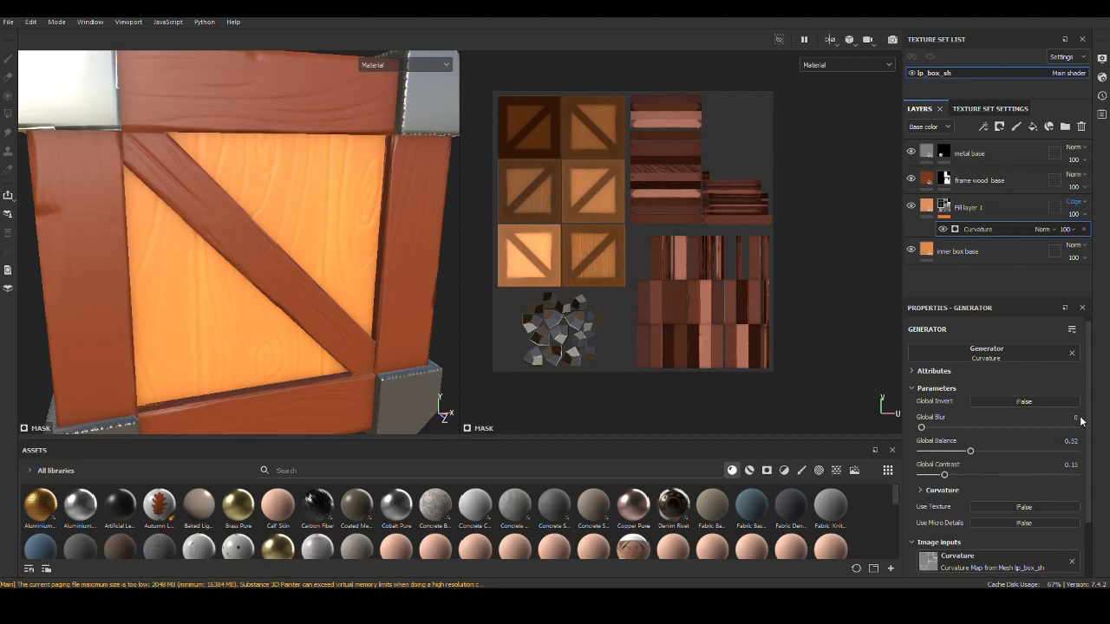
mouse_move(334, 292)
left_mouse_down("alt")
mouse_move(297, 252)
mouse_move(318, 252)
mouse_move(323, 274)
left_mouse_up("alt")
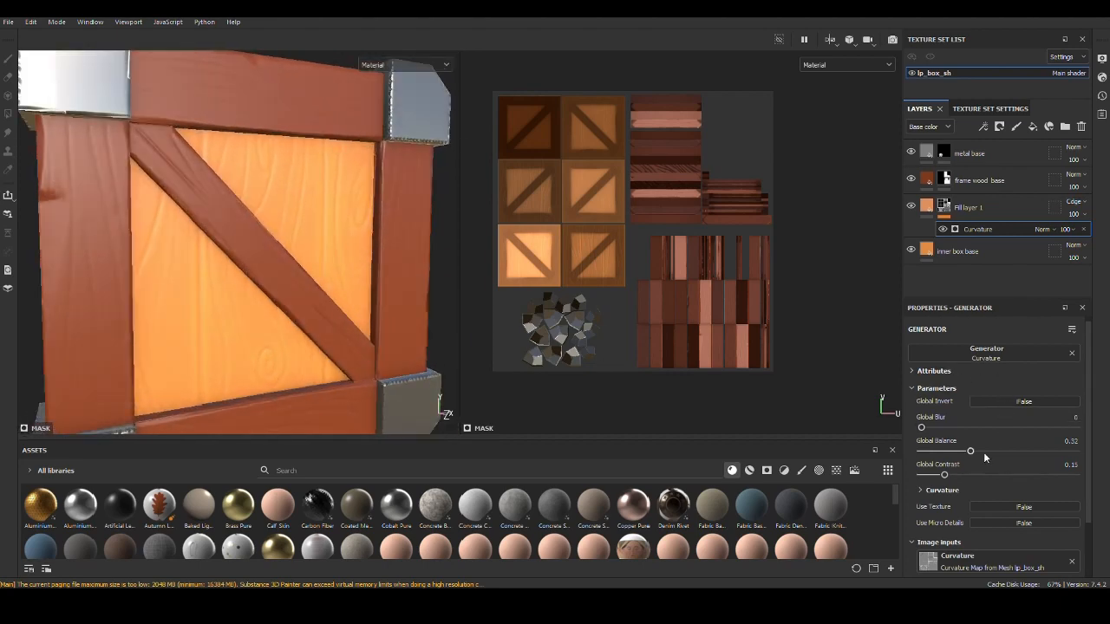
Step: Try Global Invert on the Curvature generator with Global Balance 0.55 and Global Contrast 0.58, and switch Global Invert back to False
mouse_move(946, 475)
left_mouse_down()
mouse_move(945, 453)
mouse_move(995, 452)
mouse_move(969, 457)
left_mouse_up()
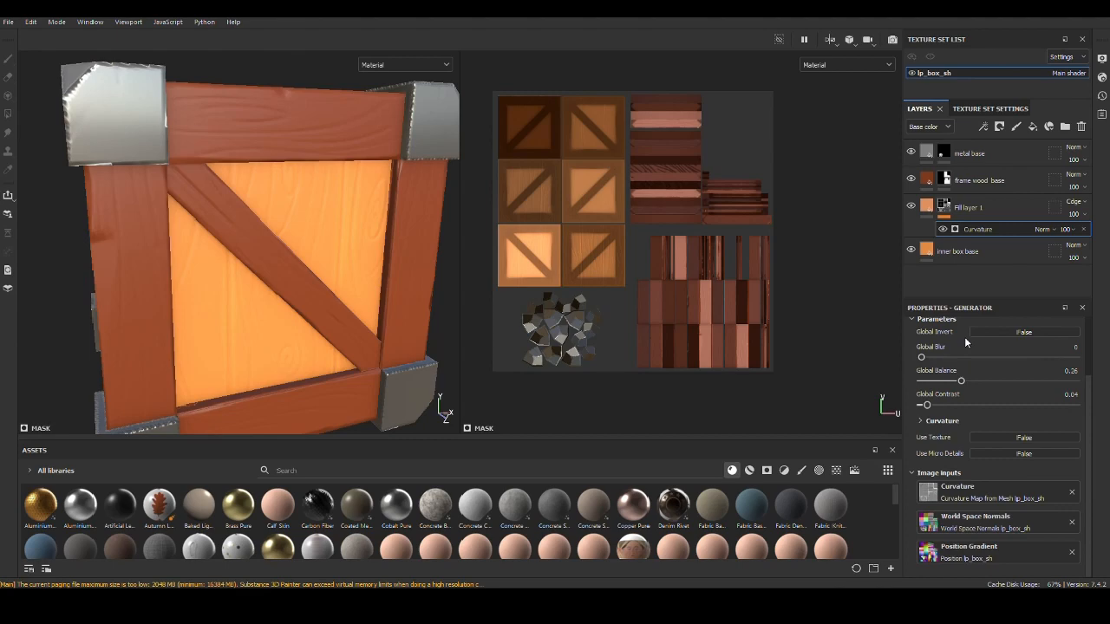
left_click(1026, 332)
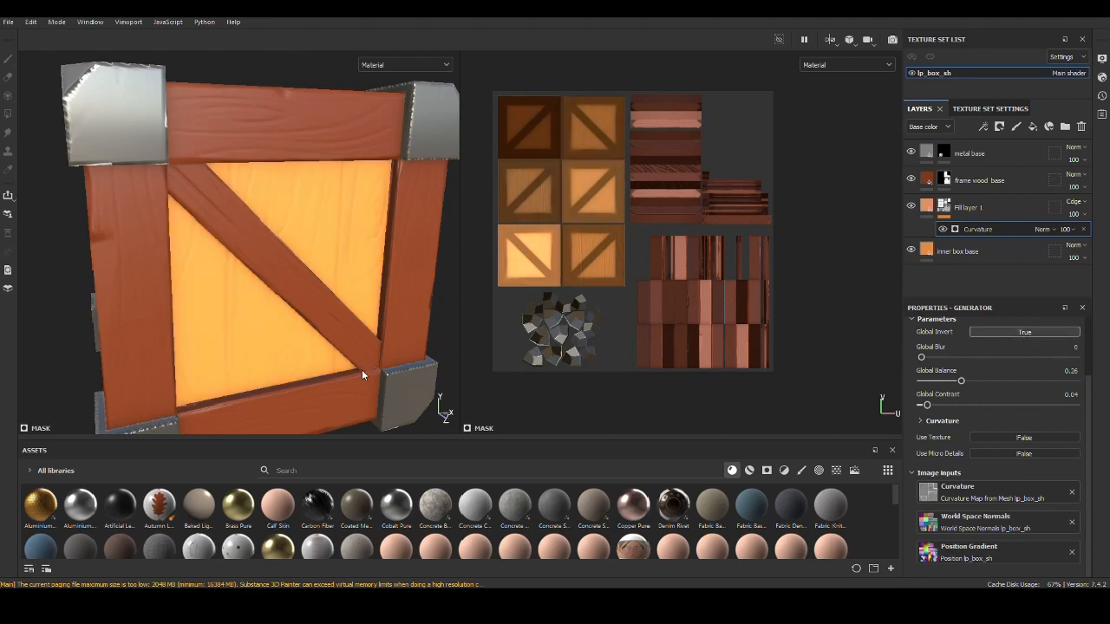
left_click_drag(362, 370, 312, 290, "alt")
scroll(391, 318, "up", 2)
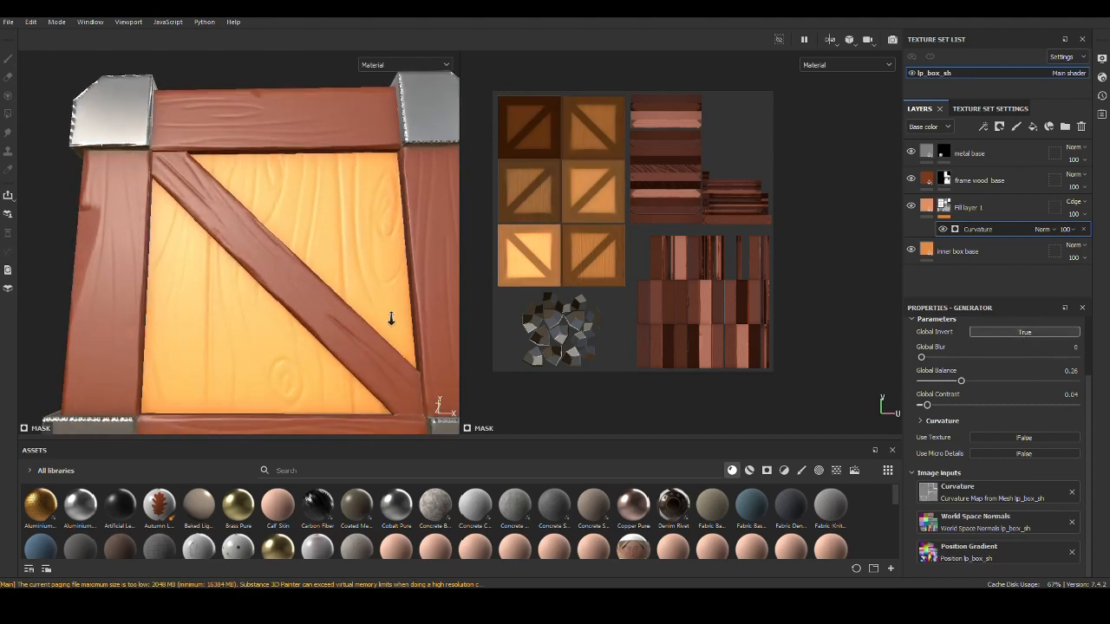
left_click_drag(391, 317, 367, 330, "alt")
left_click_drag(287, 362, 215, 284, "alt")
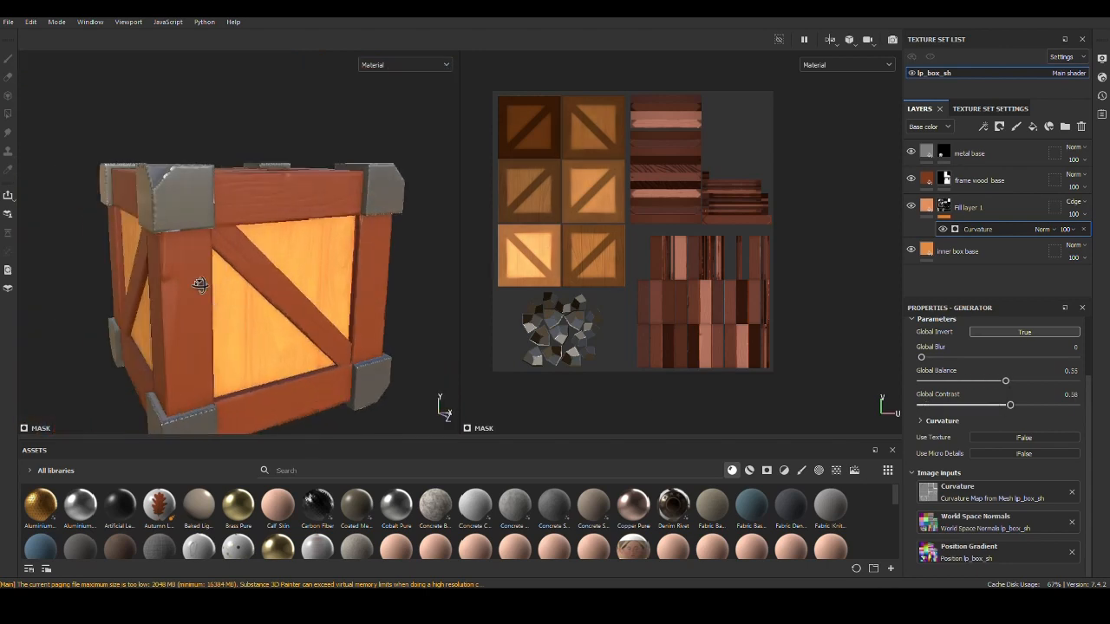
left_click_drag(199, 286, 269, 314, "alt")
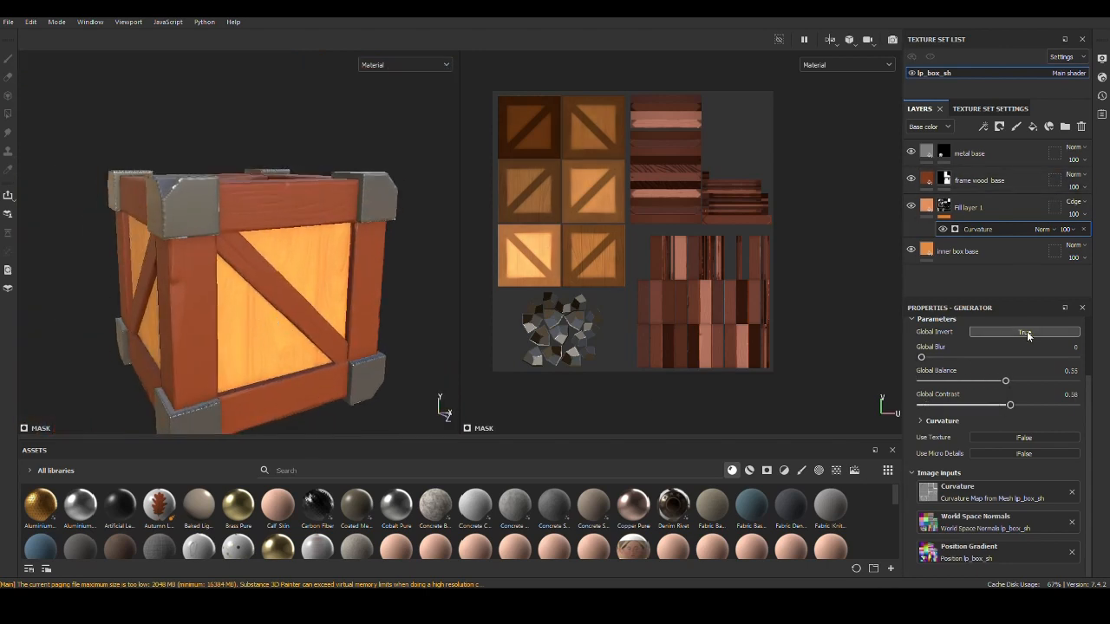
left_click(1027, 332)
scroll(163, 335, "up", 5)
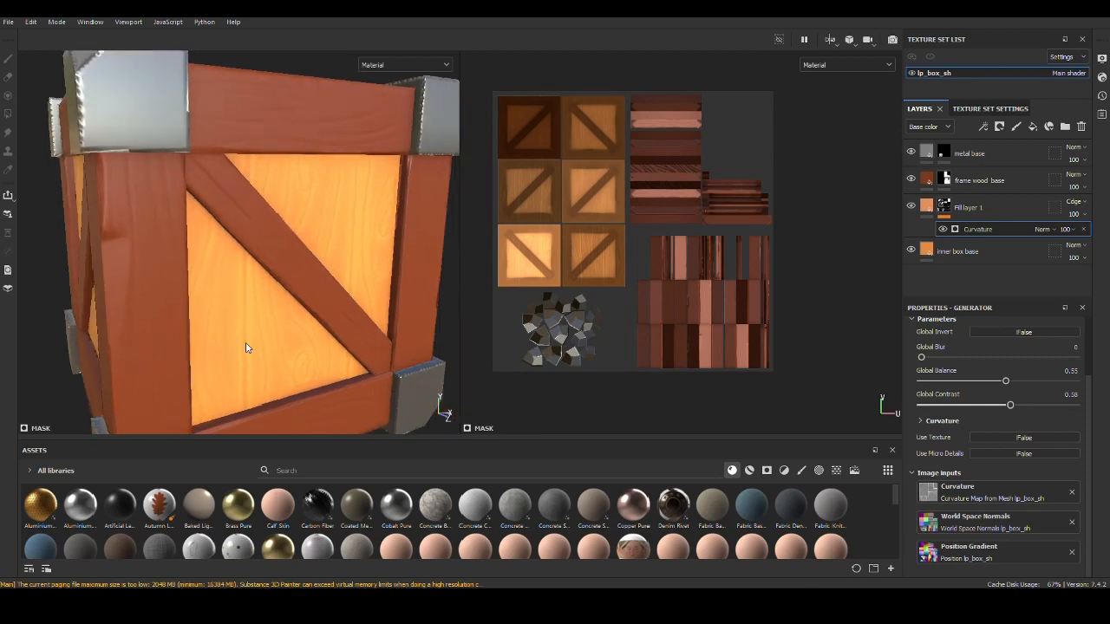
mouse_move(246, 348)
left_mouse_down("alt")
mouse_move(248, 322)
mouse_move(277, 315)
mouse_move(246, 290)
mouse_move(200, 326)
mouse_move(248, 342)
left_mouse_up("alt")
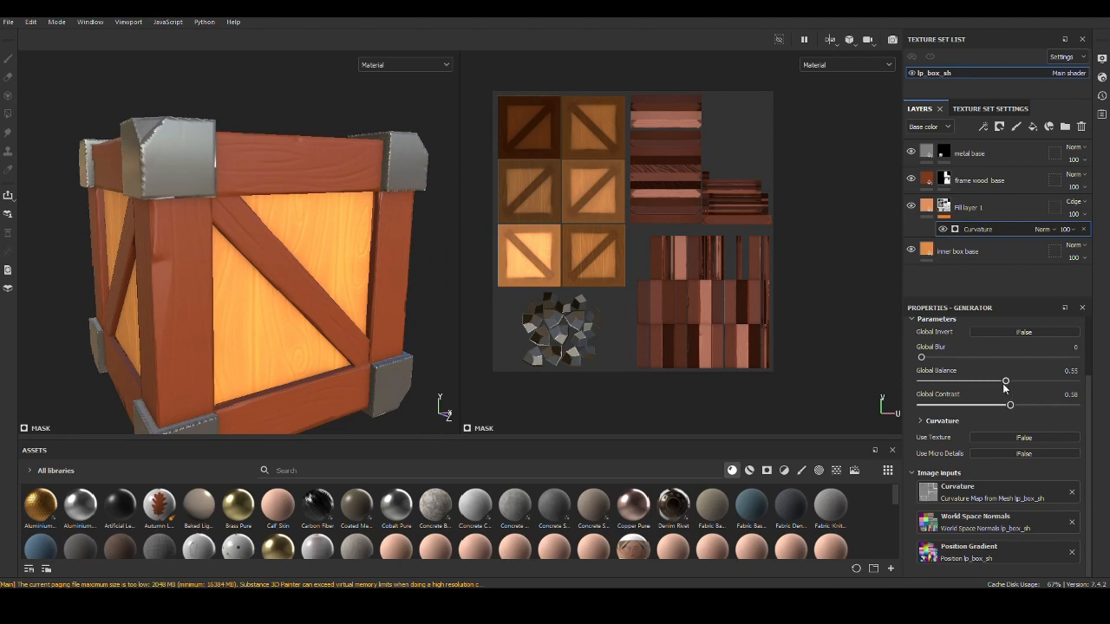
Step: Fine-tune the Curvature generator to Global Blur 0.12, Global Balance 0.41 and Global Contrast 0.65, checking the crate's wood grain highlights
left_click_drag(1006, 381, 992, 382)
left_click_drag(334, 391, 297, 377, "alt")
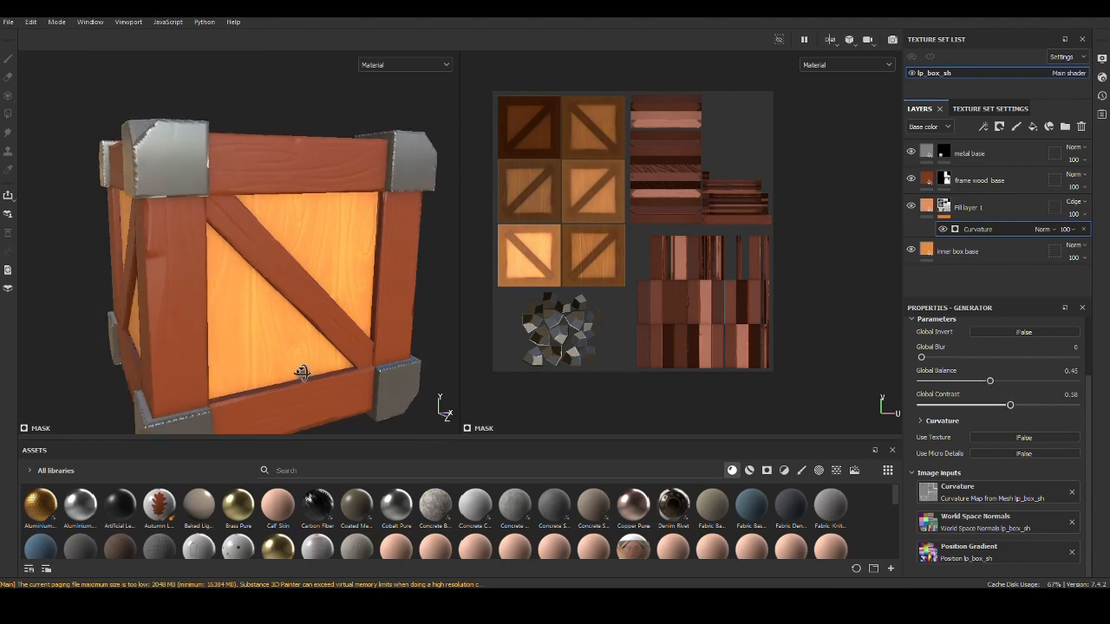
mouse_move(1041, 409)
left_mouse_down()
mouse_move(1026, 412)
mouse_move(1037, 413)
left_mouse_up()
left_click_drag(932, 359, 923, 364)
left_click_drag(1037, 405, 1021, 405)
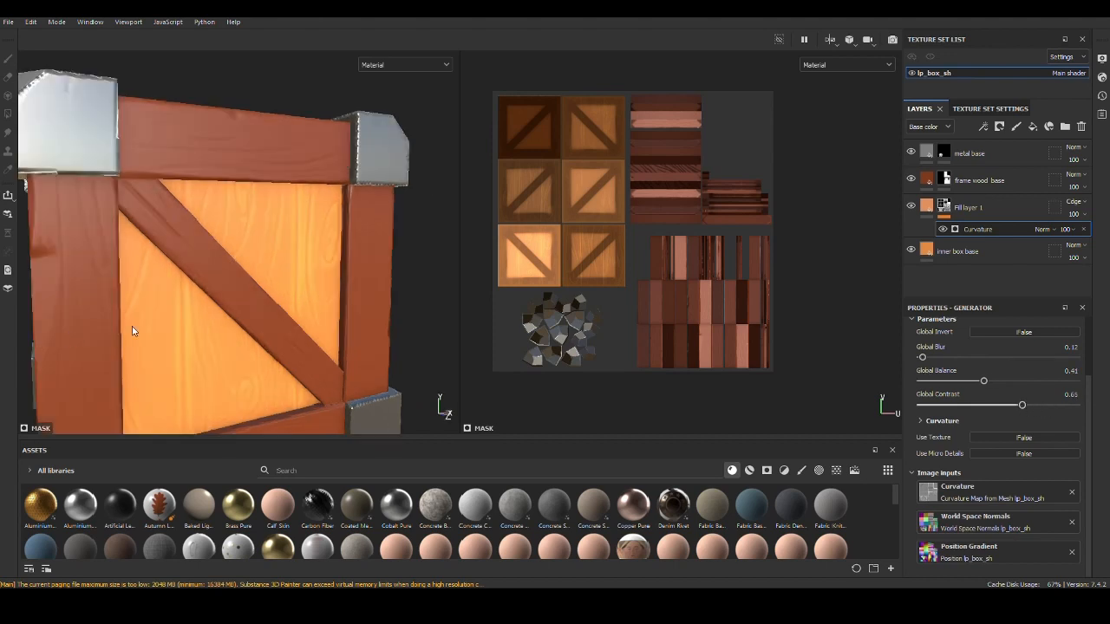
scroll(178, 338, "down", 2)
left_click_drag(185, 339, 210, 331, "alt")
scroll(253, 372, "down", 3)
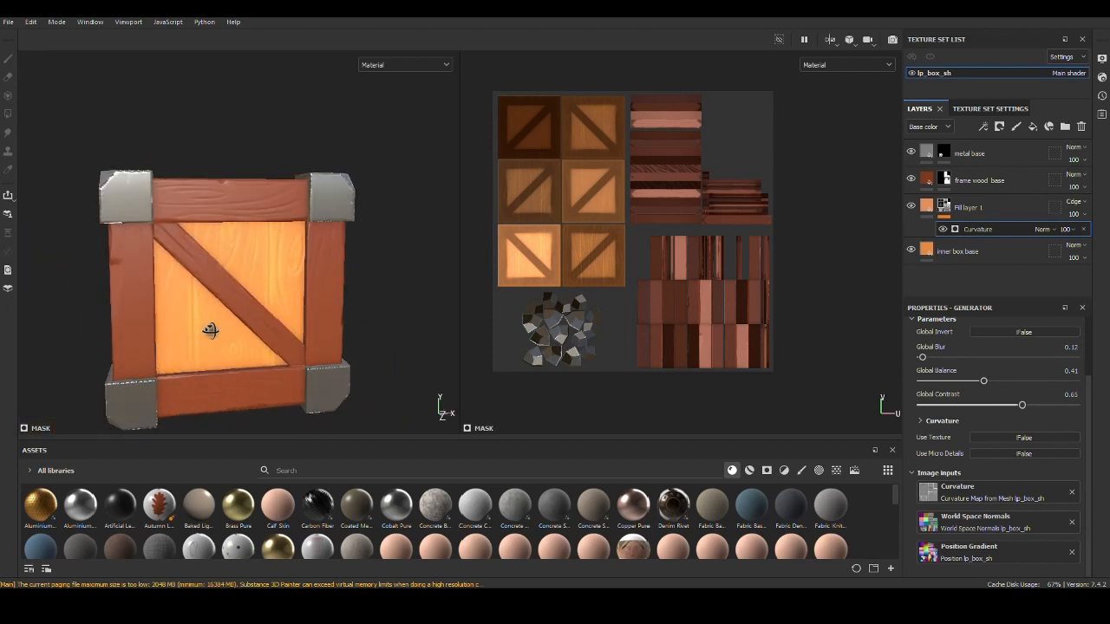
left_click_drag(211, 330, 198, 333, "alt")
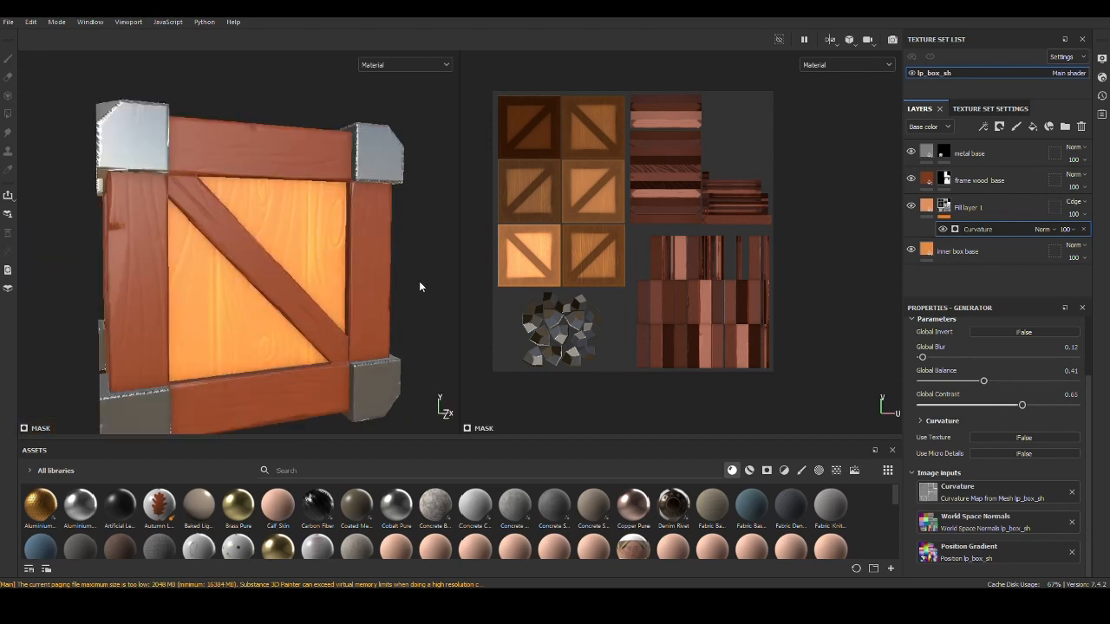
Step: Rename Fill layer 1, the masked highlight layer above the inner box base, as "curvature"
mouse_move(140, 217)
left_mouse_down("alt")
mouse_move(251, 258)
mouse_move(347, 265)
left_mouse_up("alt")
left_click(985, 187)
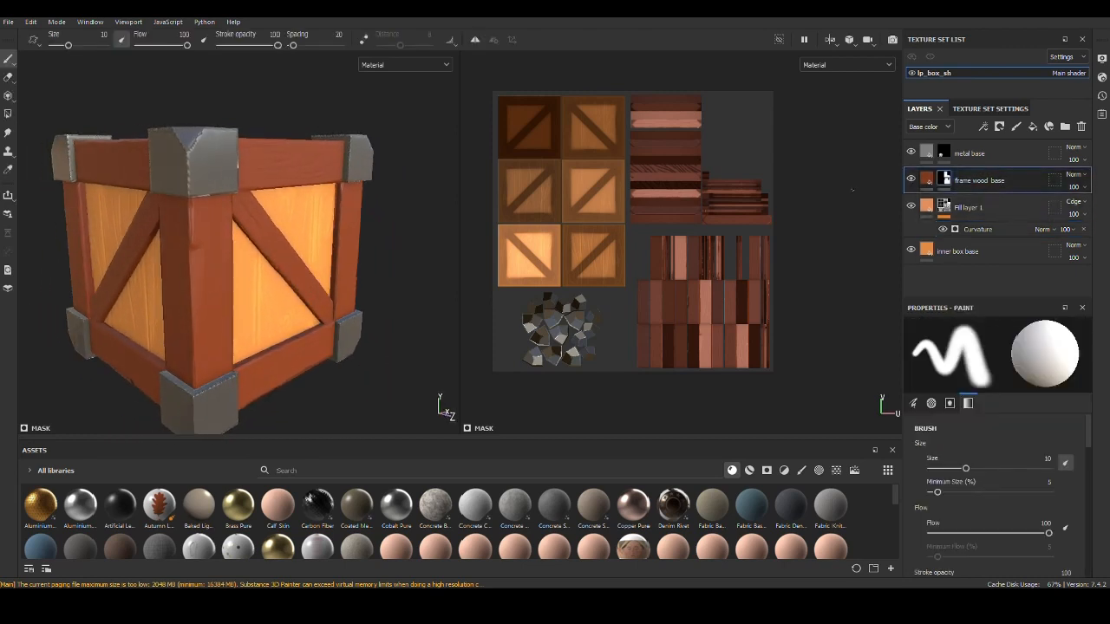
left_click_drag(261, 218, 156, 324, "alt")
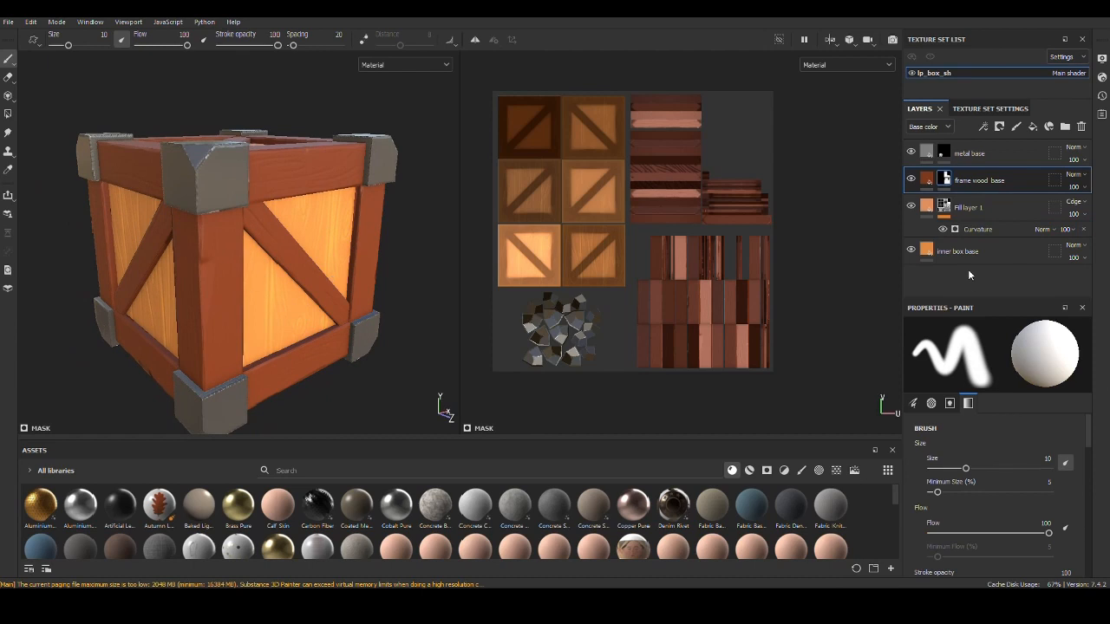
left_click(979, 213)
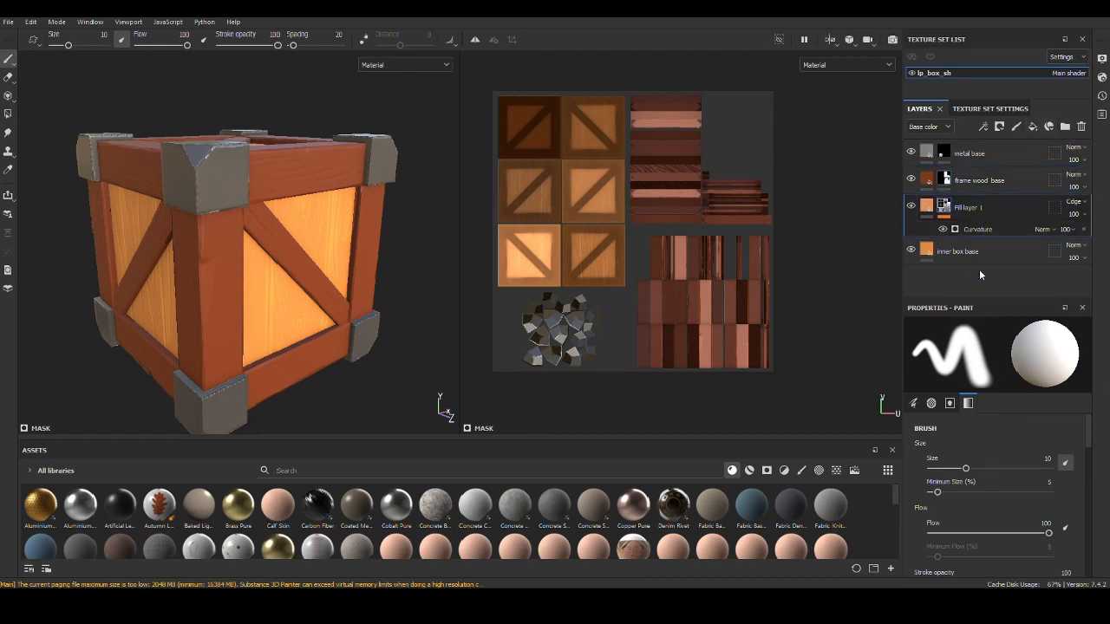
double_click(978, 209)
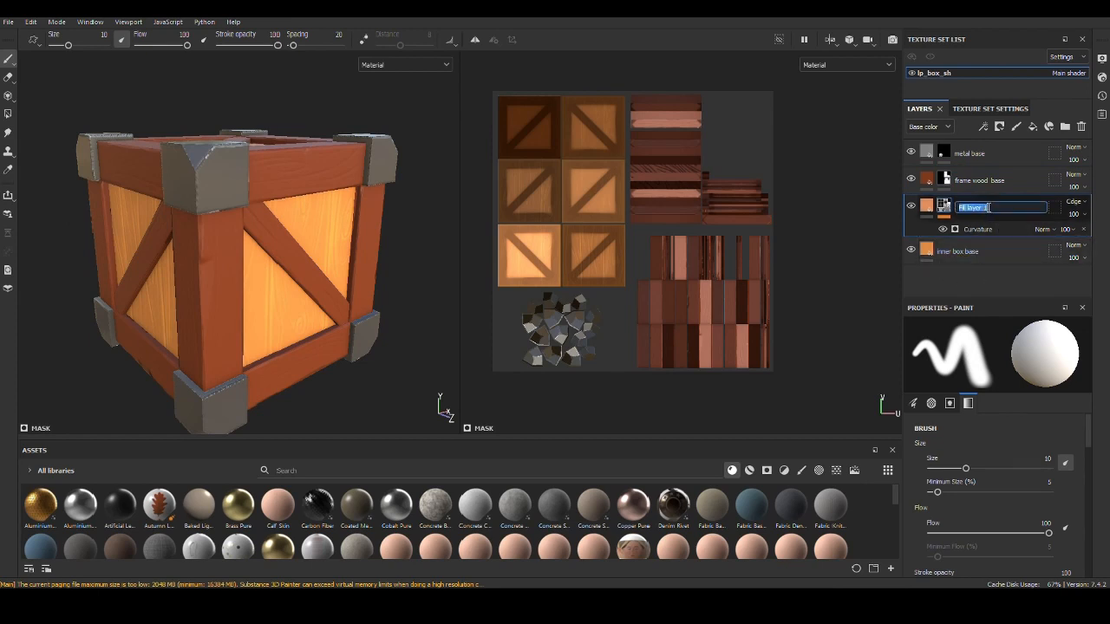
type("curvature")
key("Return")
Step: Create a folder above the curvature layer and name it "inner box base"
left_click(1067, 127)
double_click(964, 206)
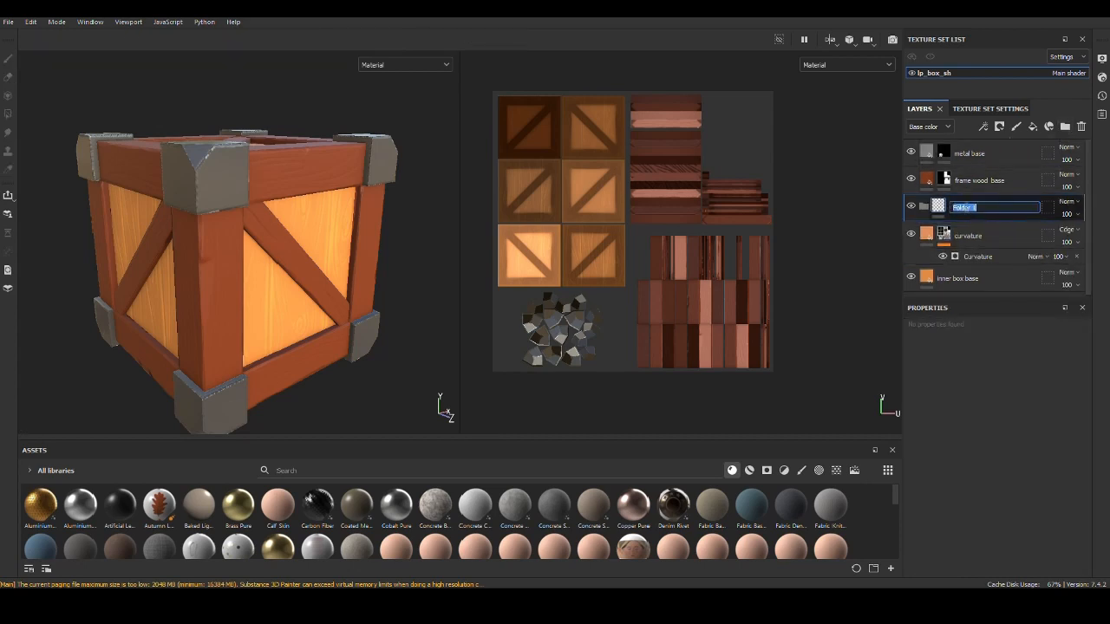
type("inner box base")
left_click(926, 206)
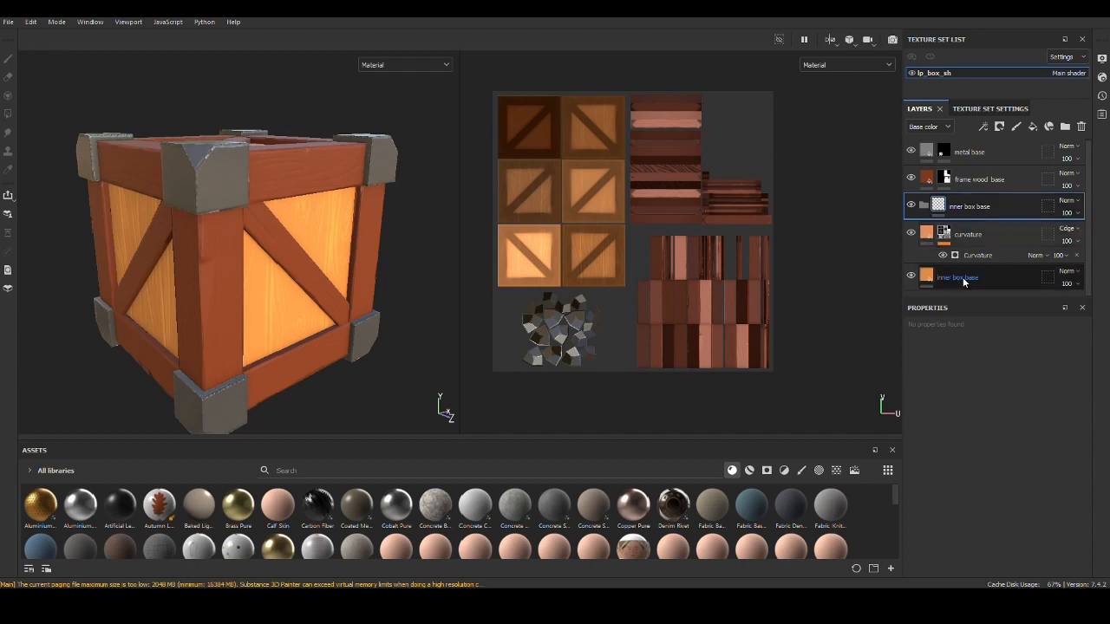
Step: Move the curvature and inner box base layers together into the inner box base folder and collapse the folder
left_click(964, 234)
left_click(976, 276, "shift")
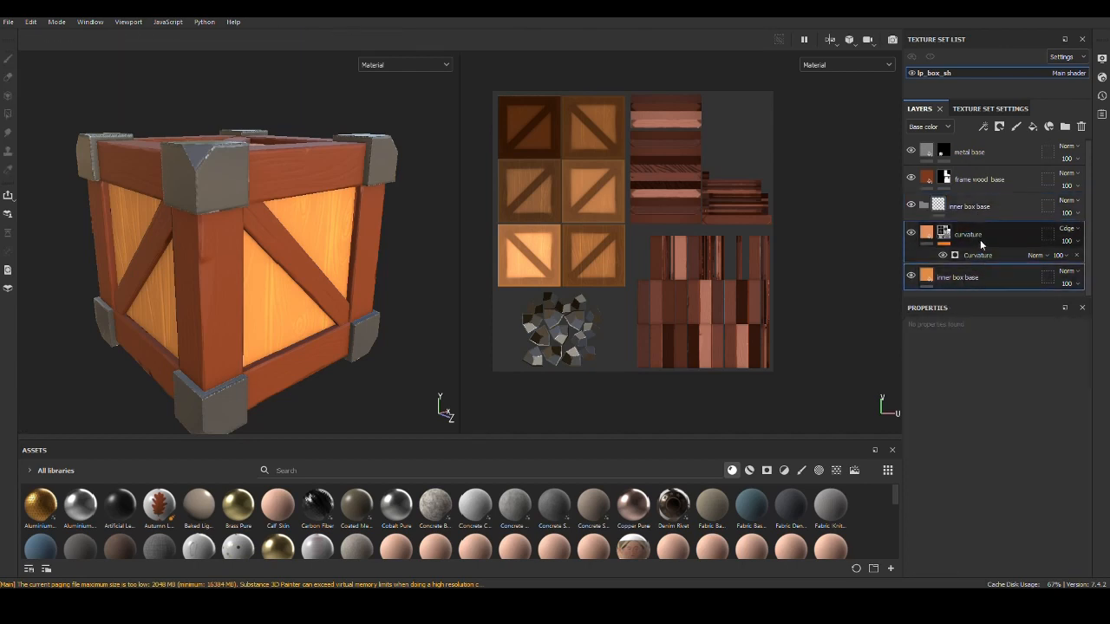
left_click_drag(985, 235, 980, 217)
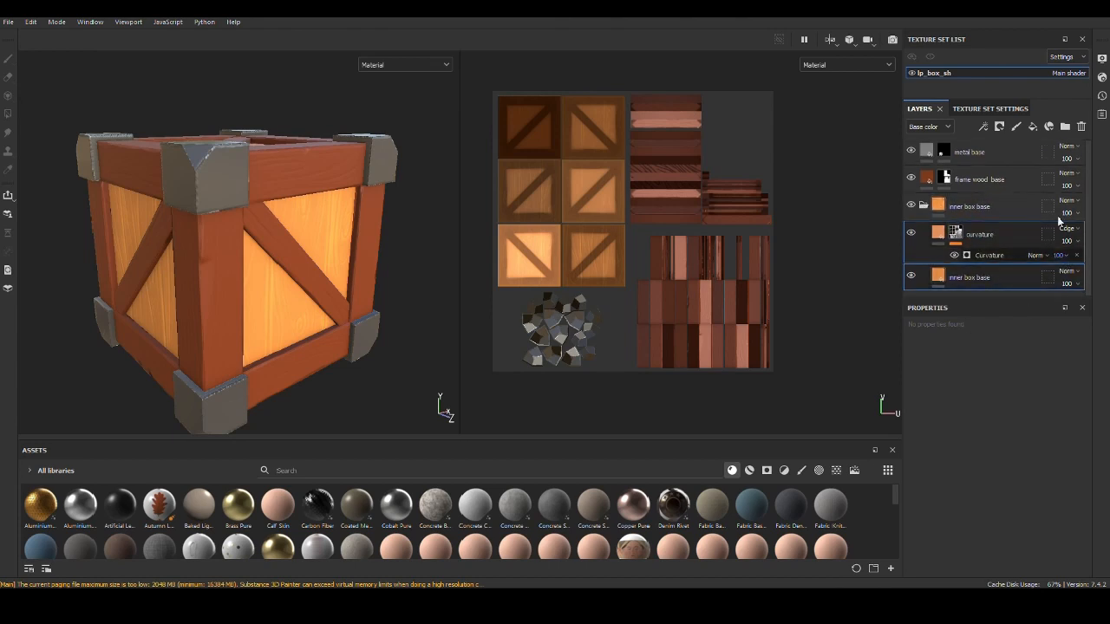
left_click(923, 206)
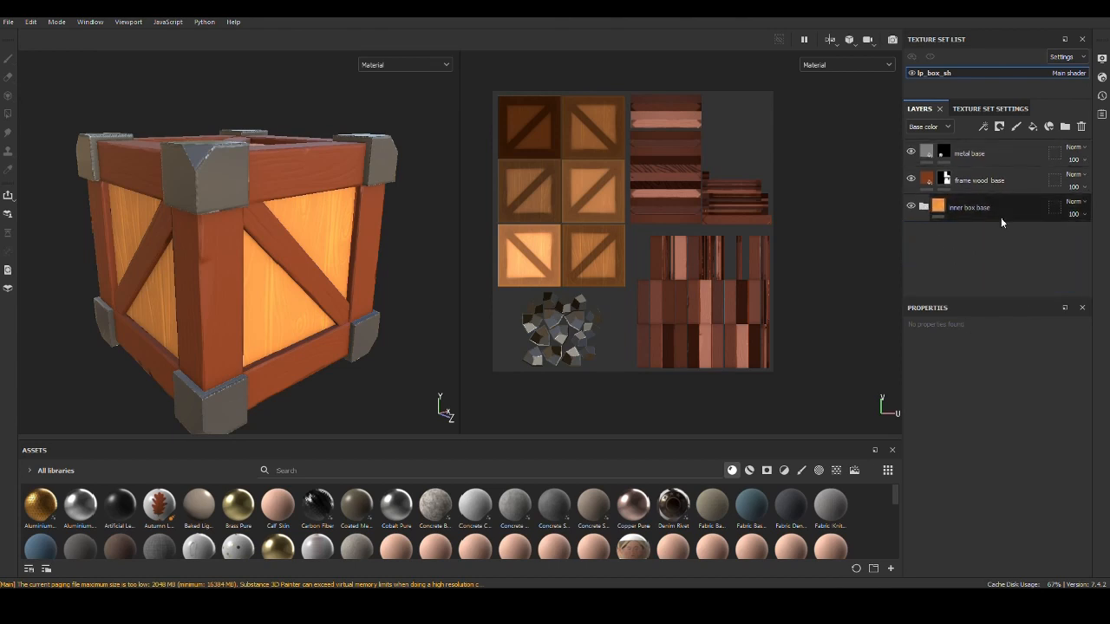
left_click_drag(391, 315, 427, 312, "alt")
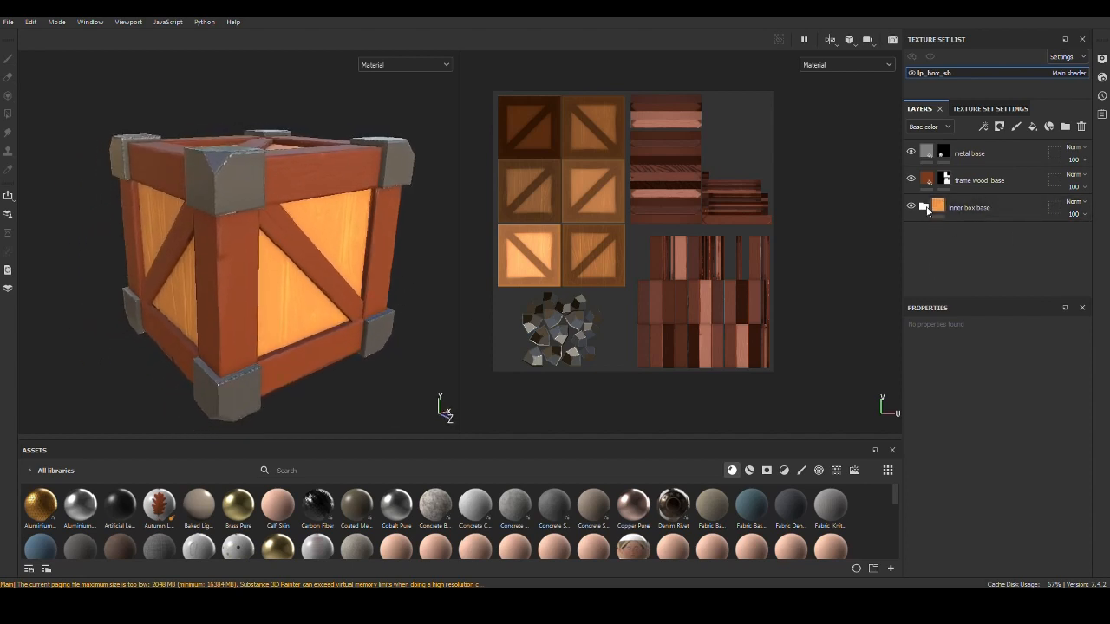
left_click(924, 207)
left_click(924, 207)
left_click_drag(283, 377, 331, 379, "alt")
Step: Add a fill layer directly above frame wood base and give it a black mask
left_click(944, 179)
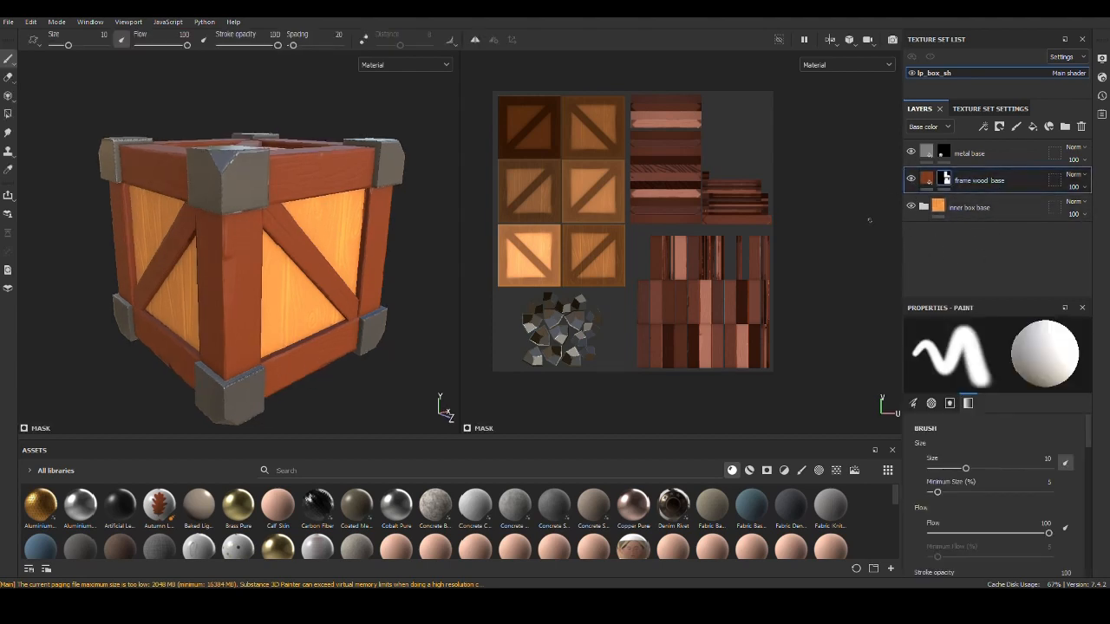
left_click(1032, 129)
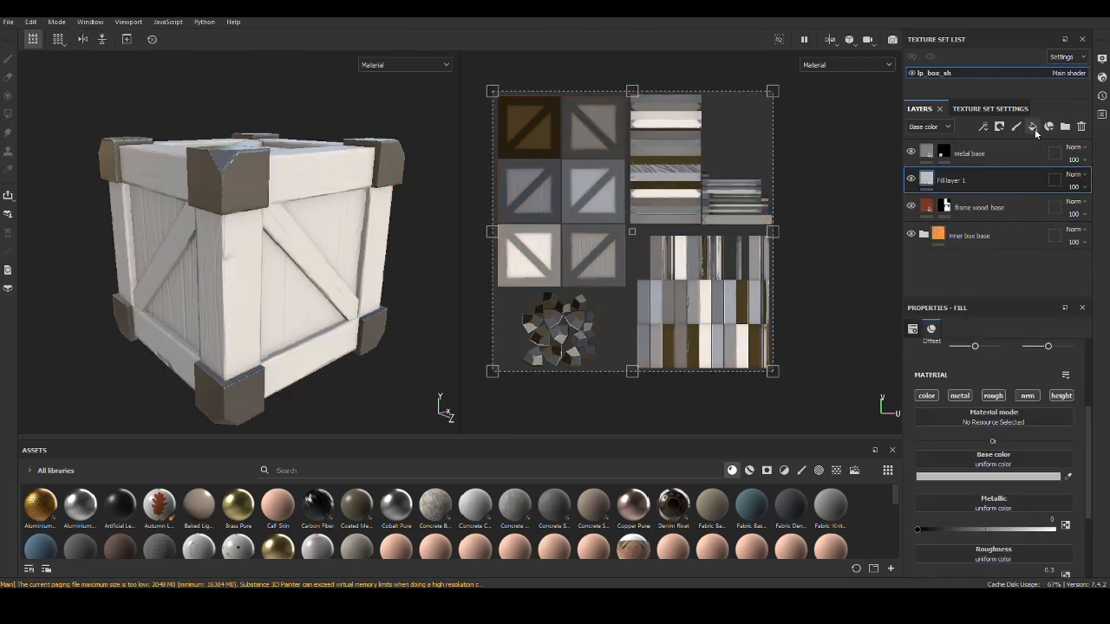
right_click(947, 185)
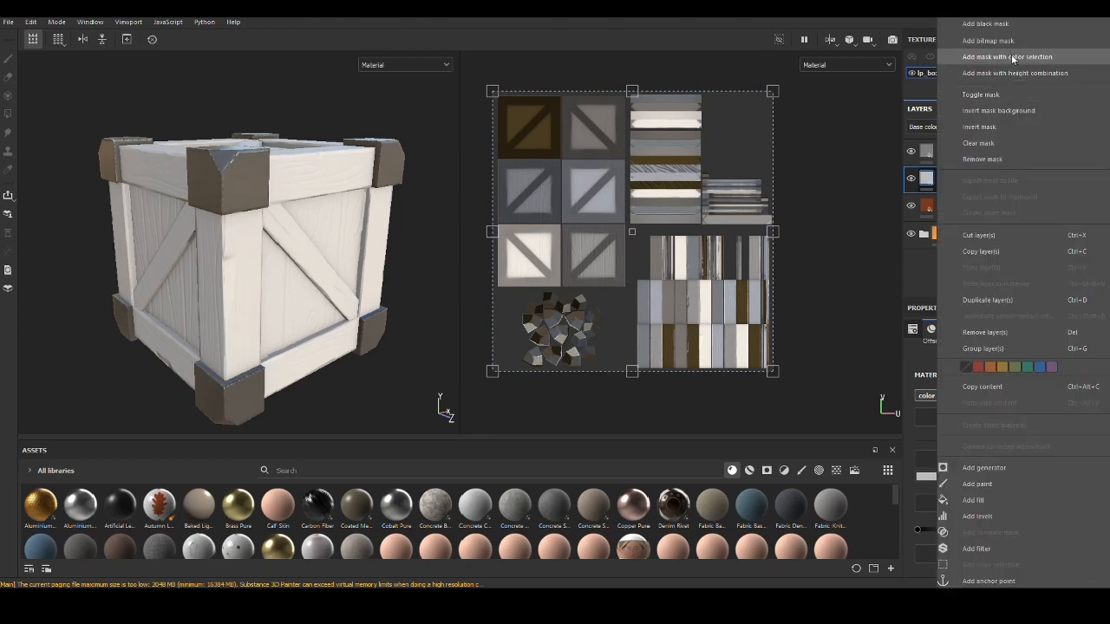
left_click(1014, 26)
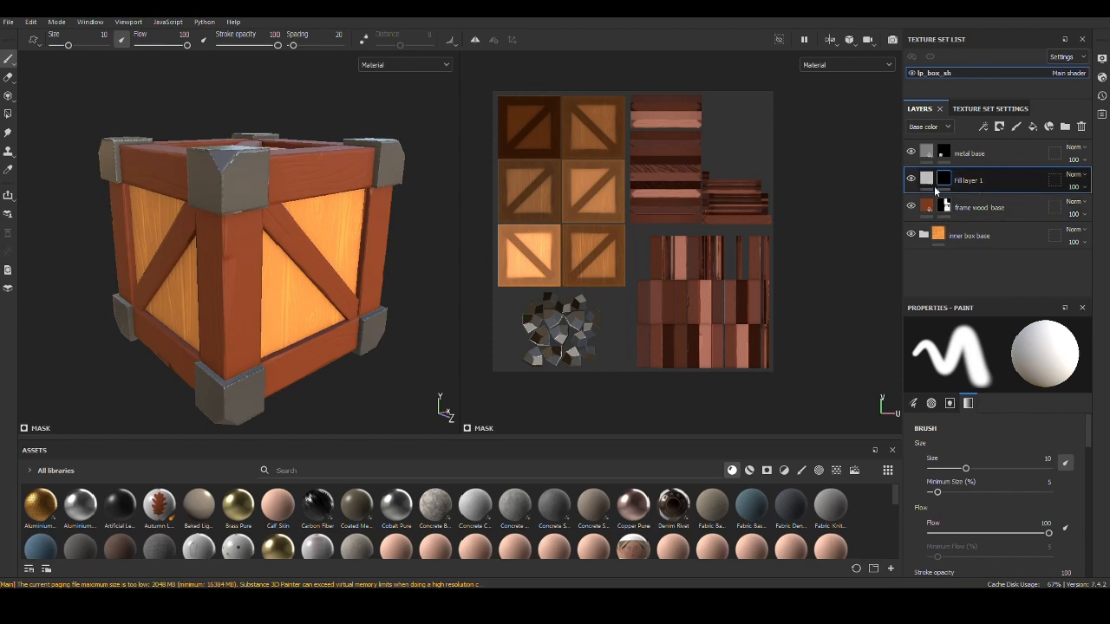
Step: Add a generator to the new fill layer's mask and choose Curvature for it
left_click(983, 127)
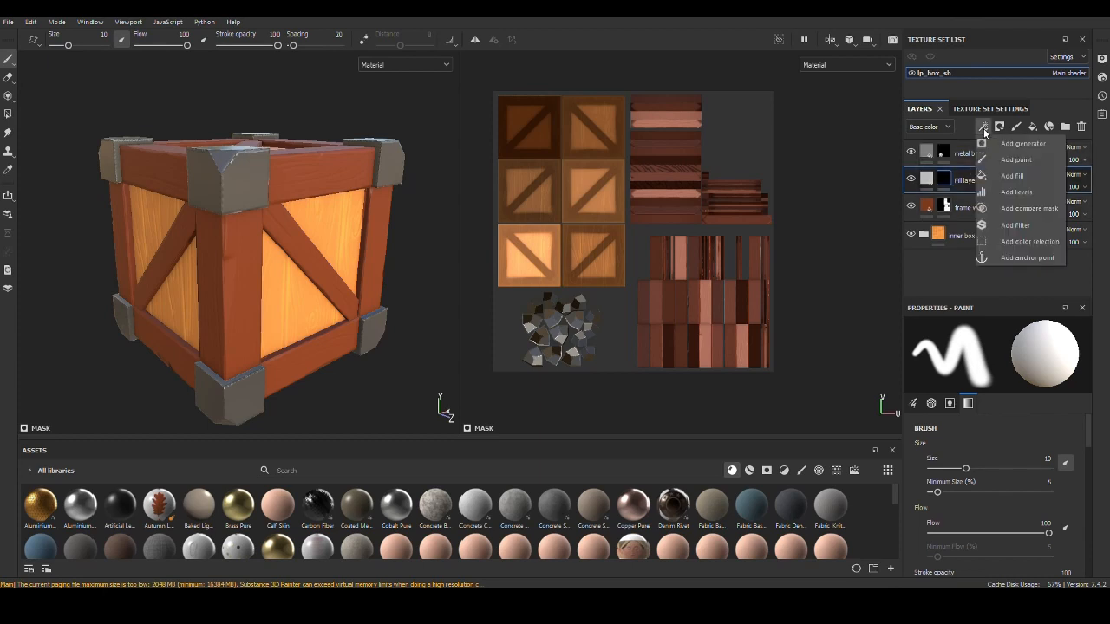
left_click(992, 163)
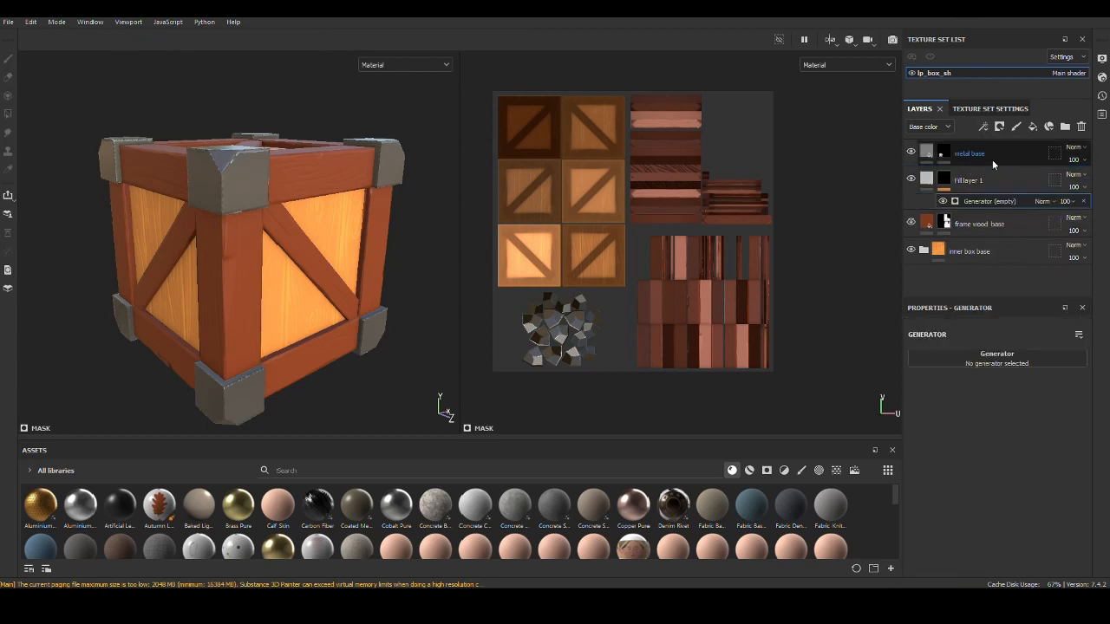
left_click(1016, 357)
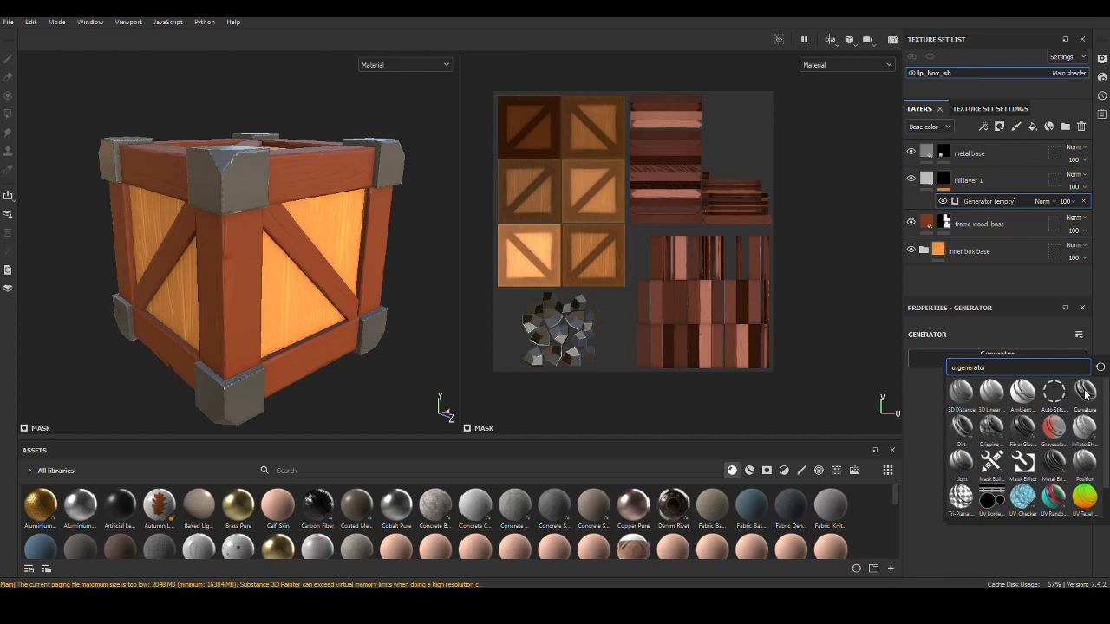
mouse_move(1085, 395)
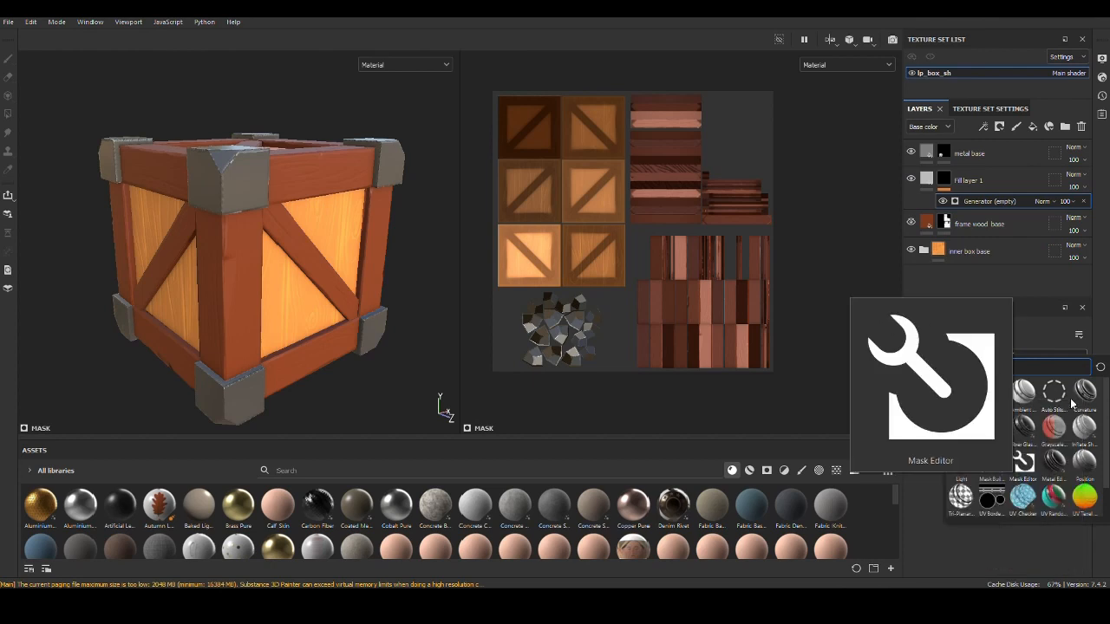
left_click(1085, 392)
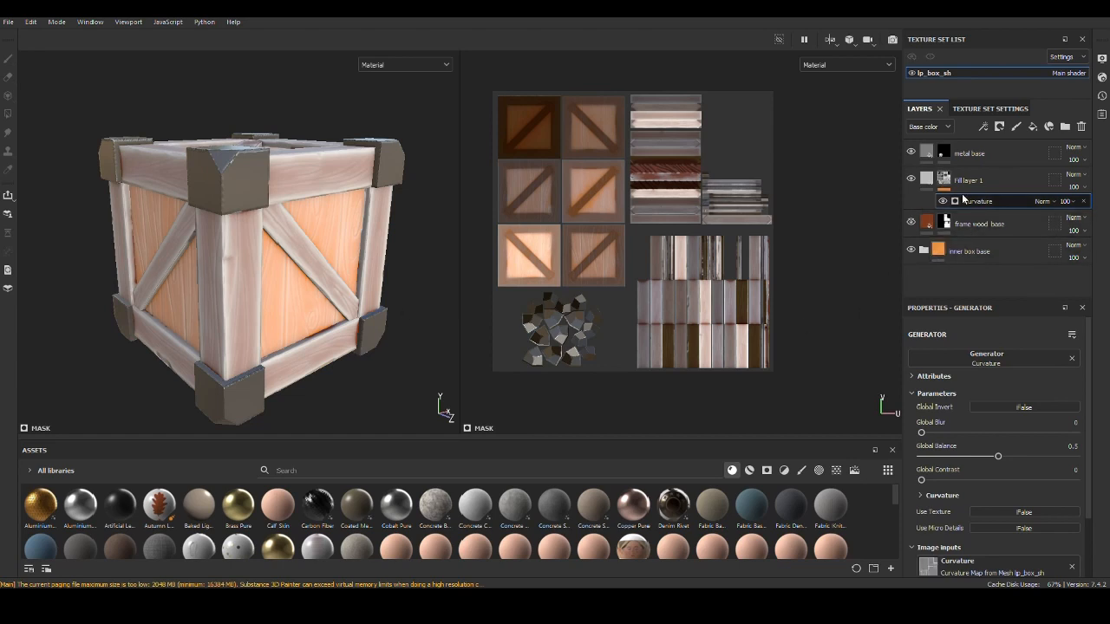
Step: Turn off the metal, rough, nrm and height channels of Fill layer 1, leaving only color active
left_click(929, 181)
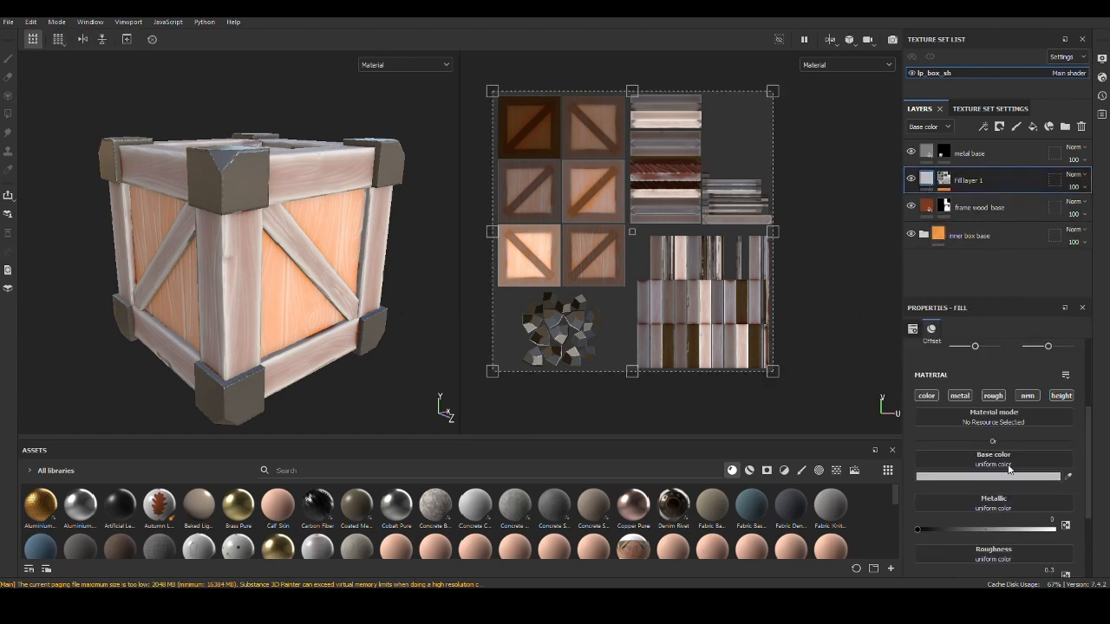
left_click(959, 396)
left_click(993, 395)
left_click(1027, 396)
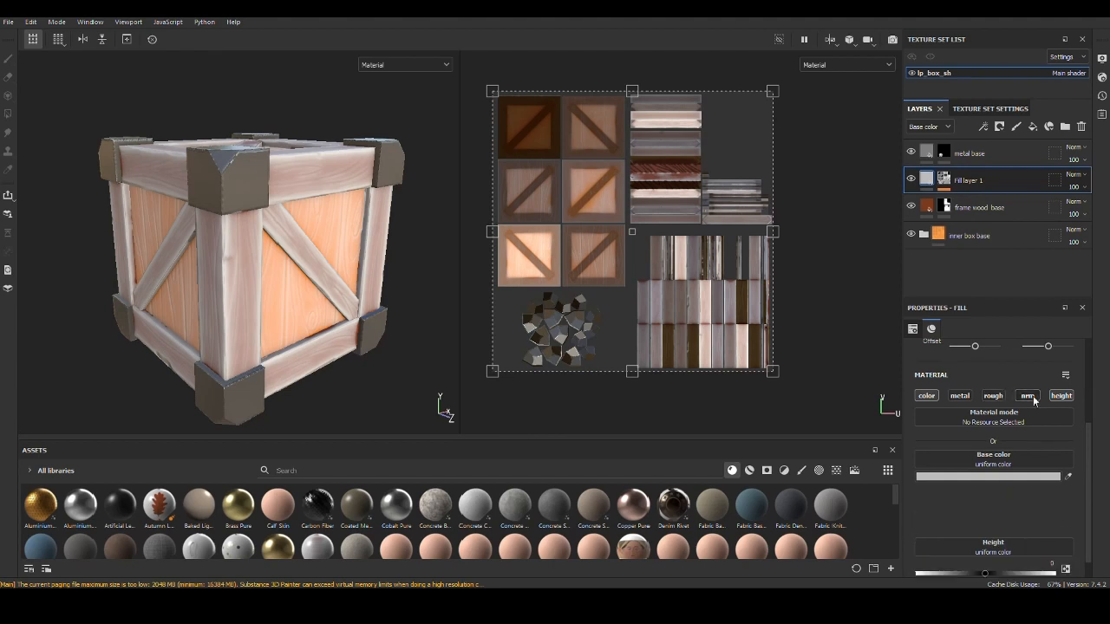
left_click(1062, 395)
Step: Set Fill layer 1's base color to the orange-brown AA6E34
left_click(989, 476)
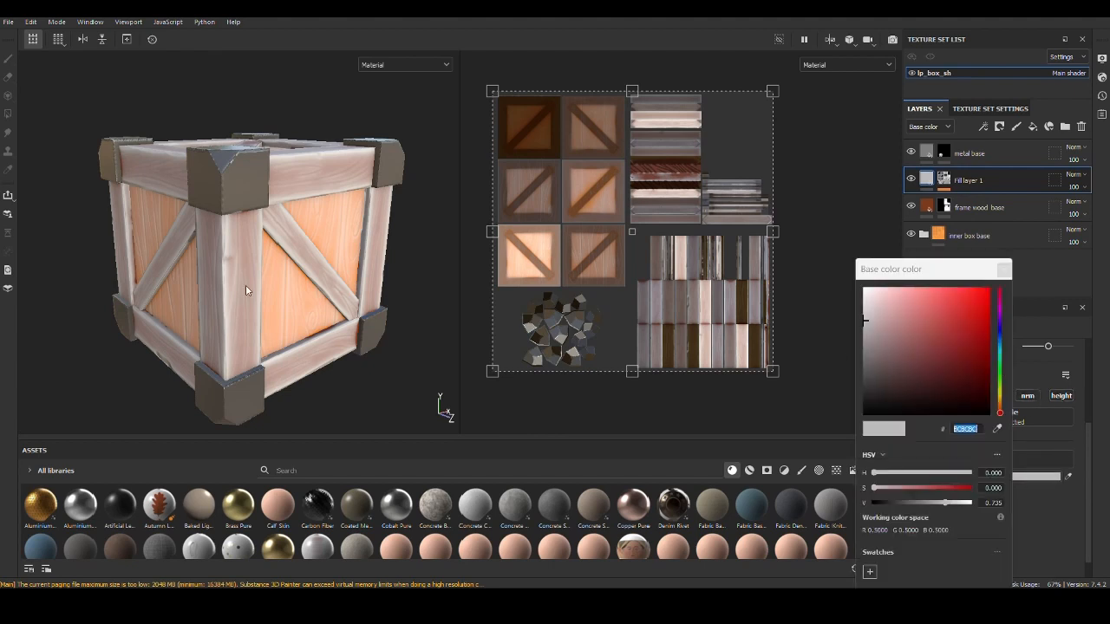
type("D97575")
key("Return")
left_click(944, 335)
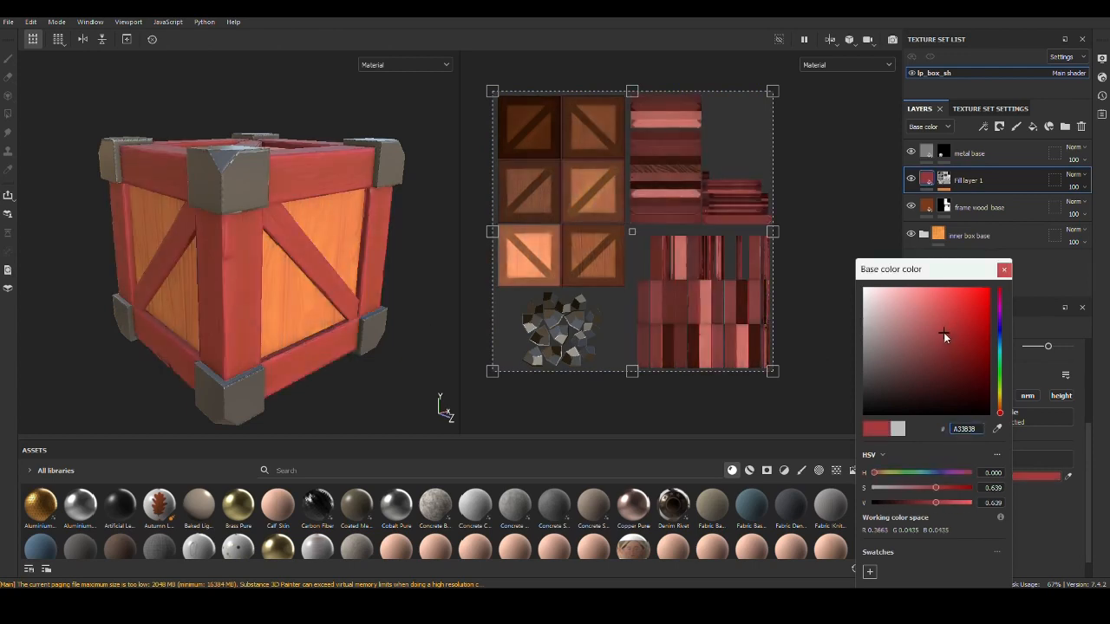
left_click(1000, 405)
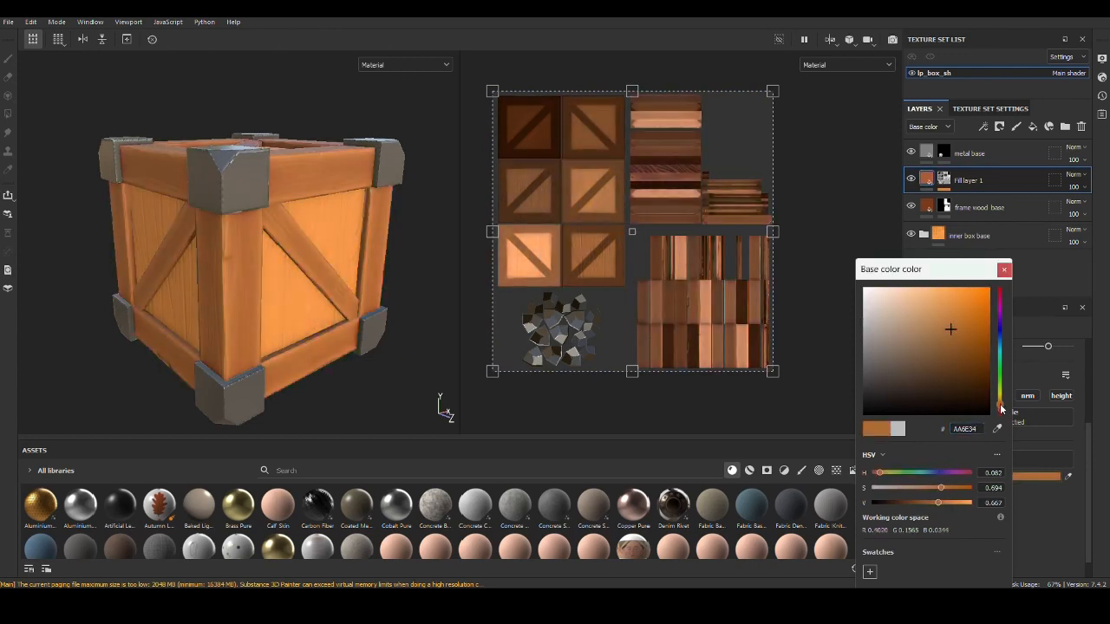
left_click(1003, 270)
Step: Open the Curvature generator on Fill layer 1's mask and set Global Balance to 0.54 and Global Contrast to 0.58
scroll(375, 317, "up", 3)
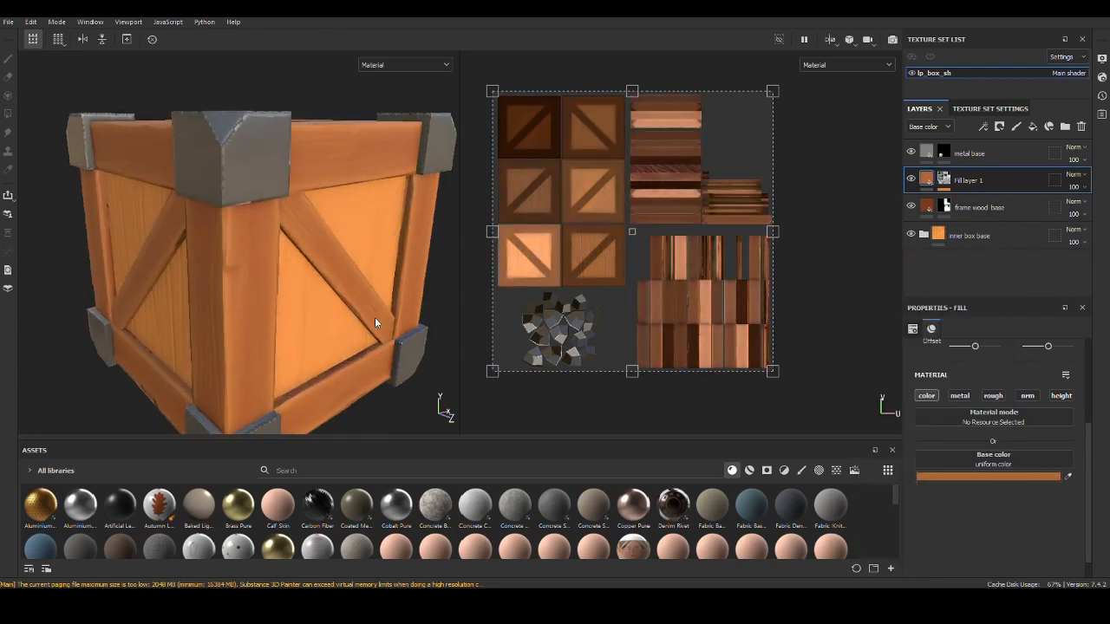
left_click_drag(375, 317, 326, 324, "alt")
left_click(1081, 175)
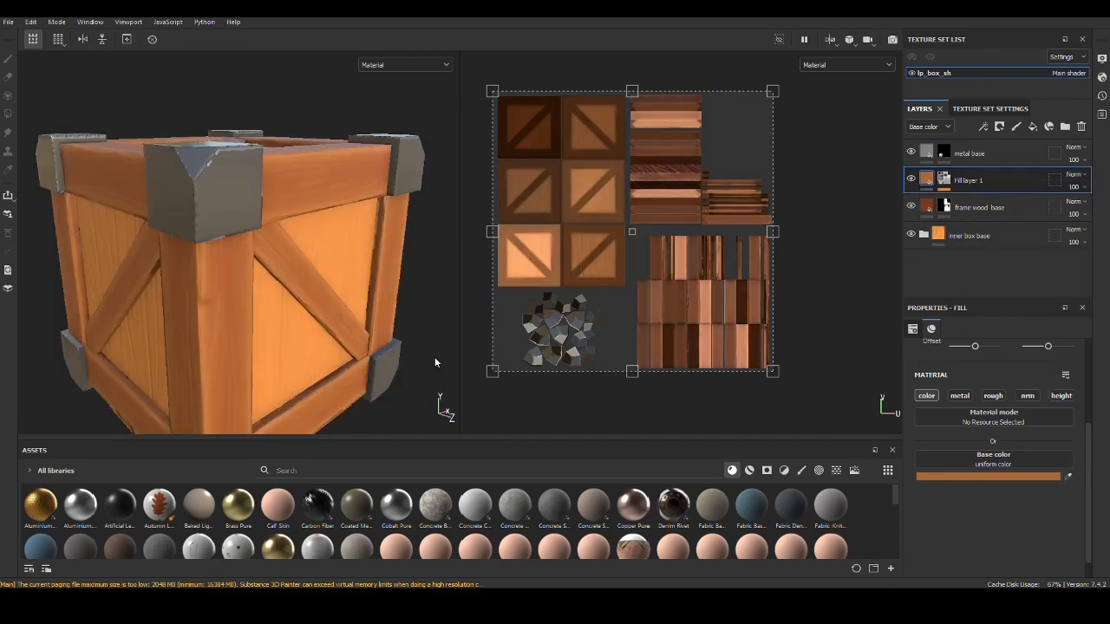
scroll(364, 321, "down", 2)
left_click_drag(363, 321, 272, 397, "alt")
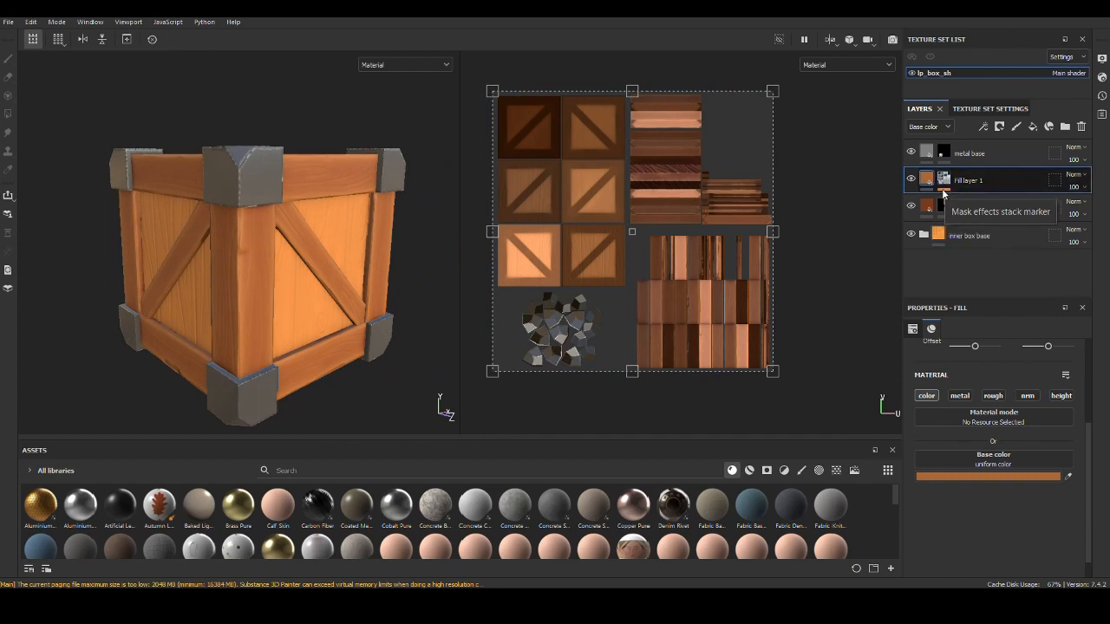
left_click(944, 182)
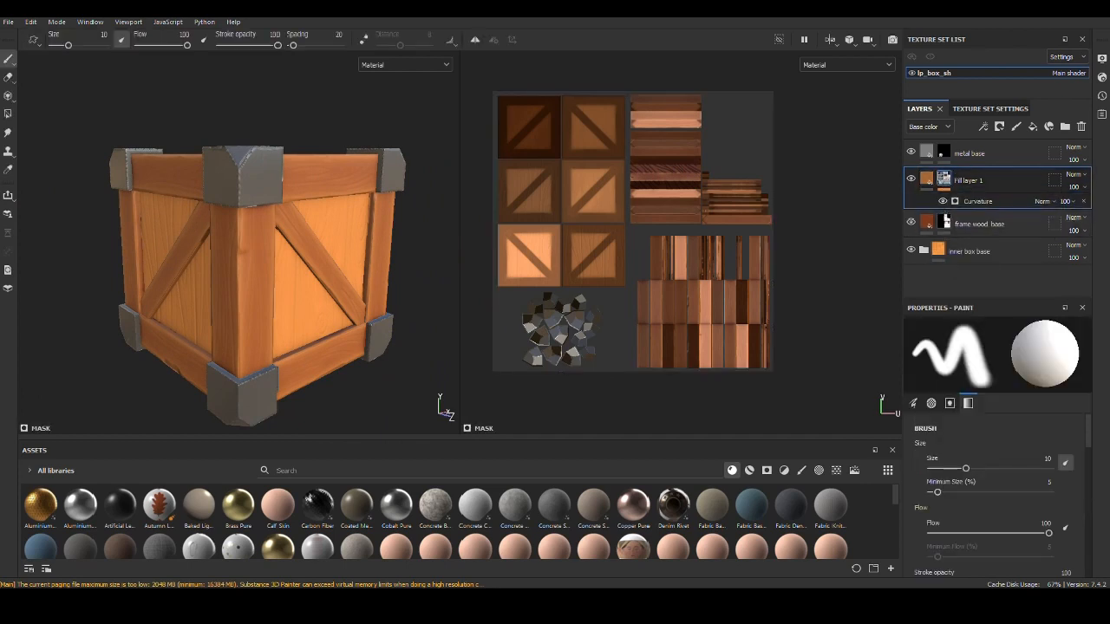
left_click(988, 203)
scroll(1036, 442, "down", 1)
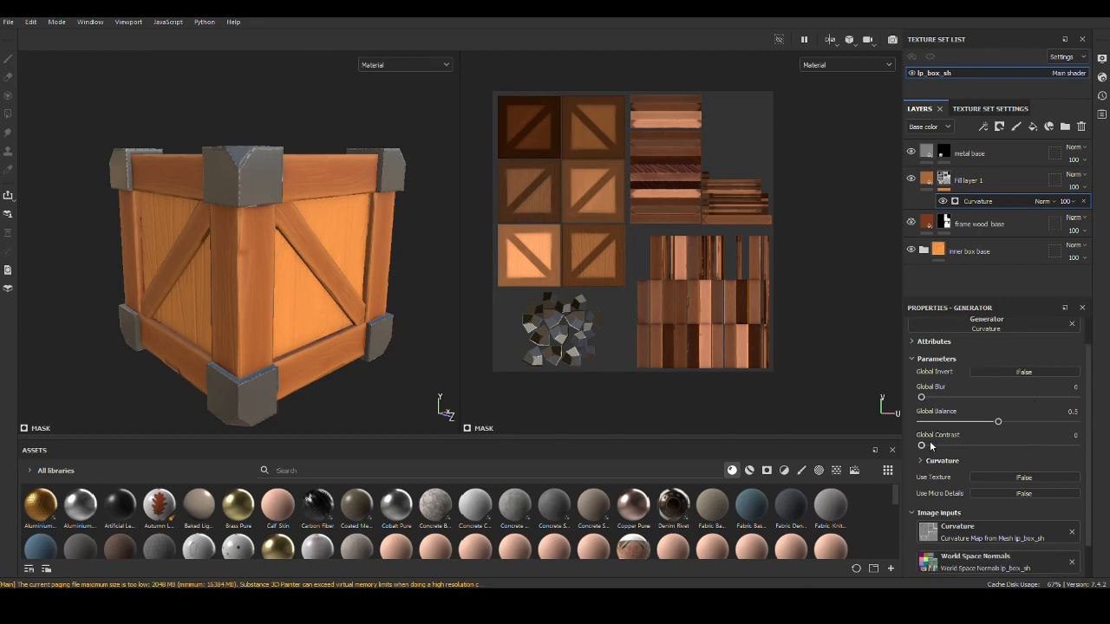
left_click(971, 251)
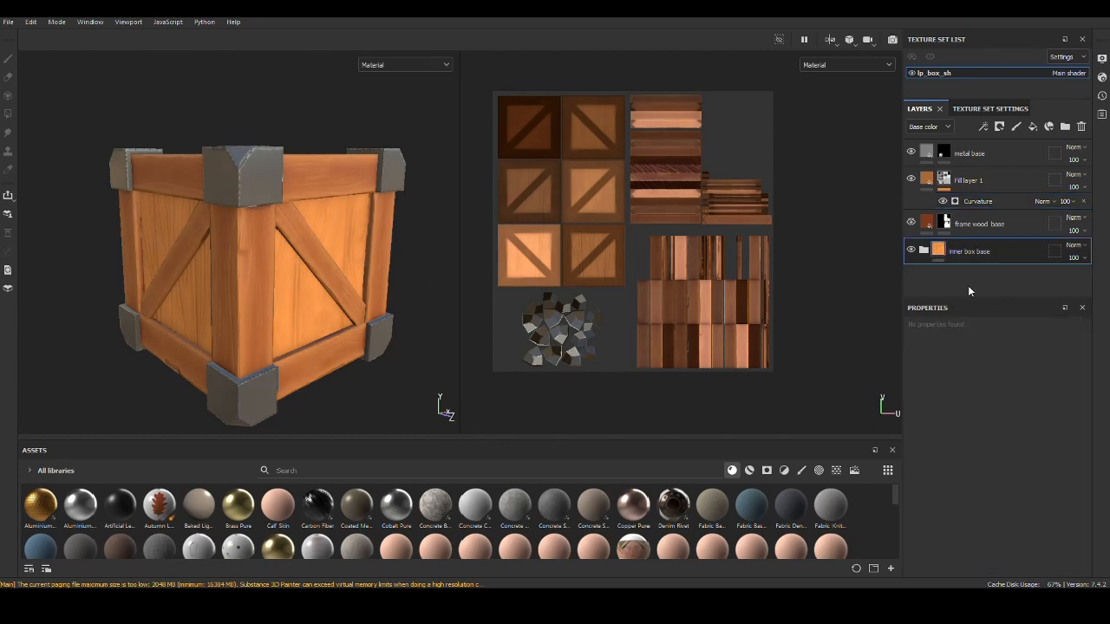
left_click(978, 204)
left_click_drag(999, 297, 999, 266)
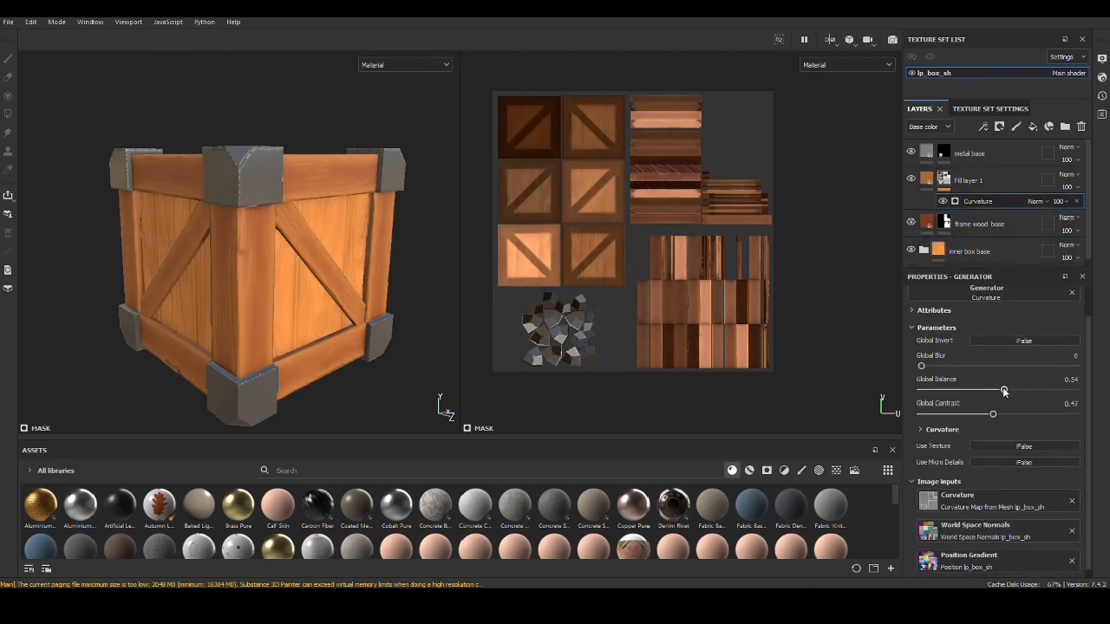
left_click_drag(1011, 414, 1009, 414)
Step: Fine-tune the Curvature generator to Global Balance 0.44 and Global Contrast 0.6 with Global Blur at 0, checking the frame wood up close
scroll(377, 315, "up", 3)
left_click_drag(376, 315, 256, 286, "alt")
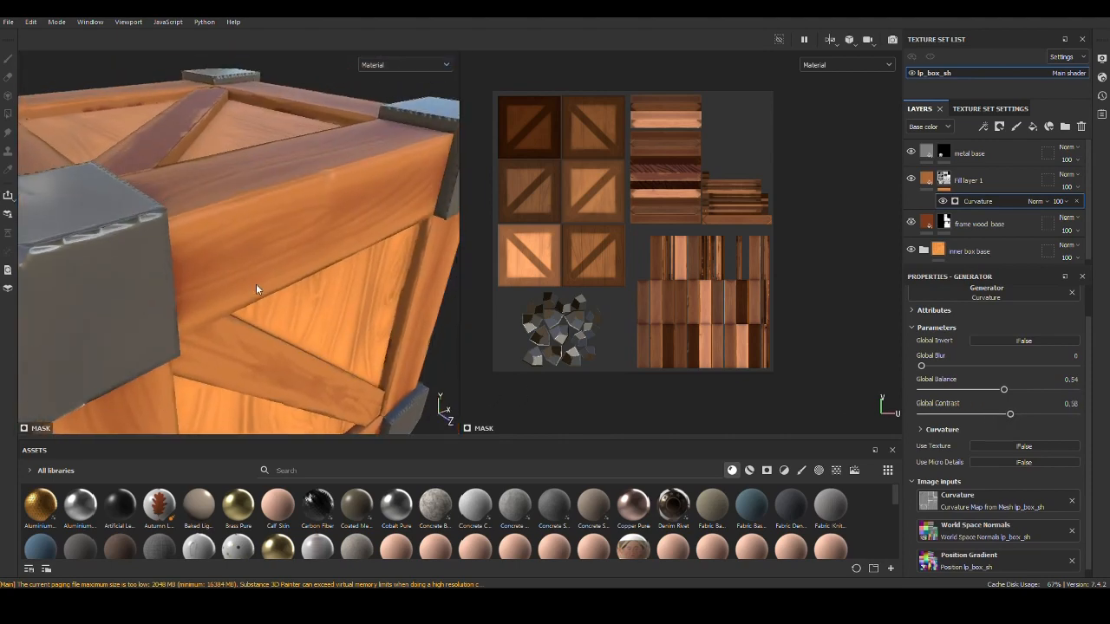
left_click_drag(1002, 392, 973, 390)
left_click_drag(317, 234, 207, 301, "alt")
mouse_move(1010, 414)
left_mouse_down()
mouse_move(1050, 414)
mouse_move(1013, 415)
left_mouse_up()
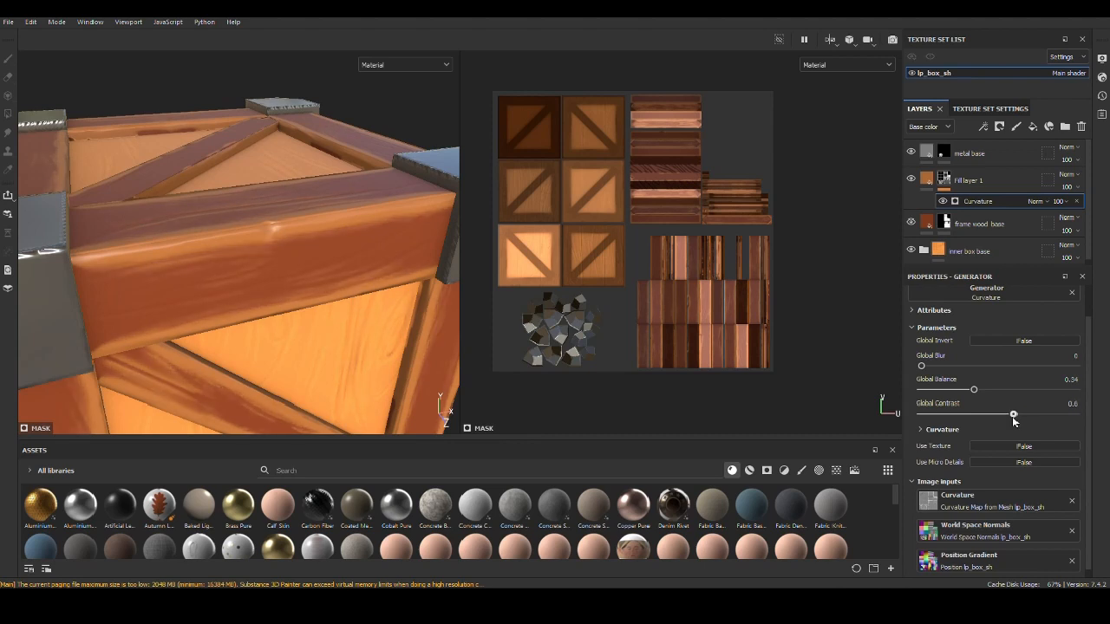
left_click(988, 389)
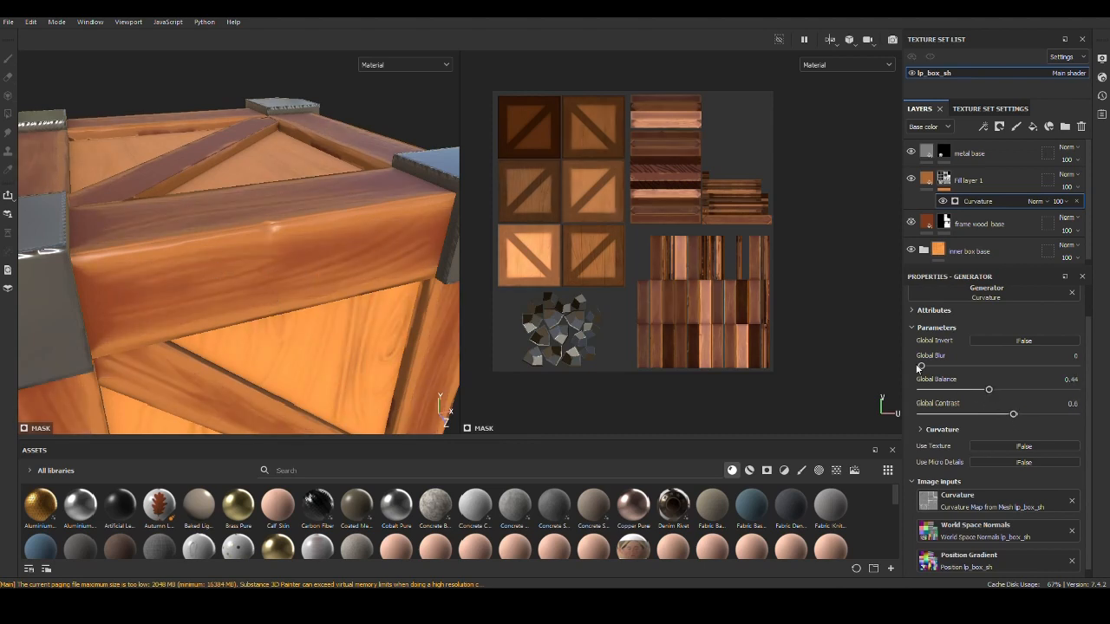
left_click_drag(929, 368, 922, 369)
left_click_drag(207, 361, 234, 361, "alt")
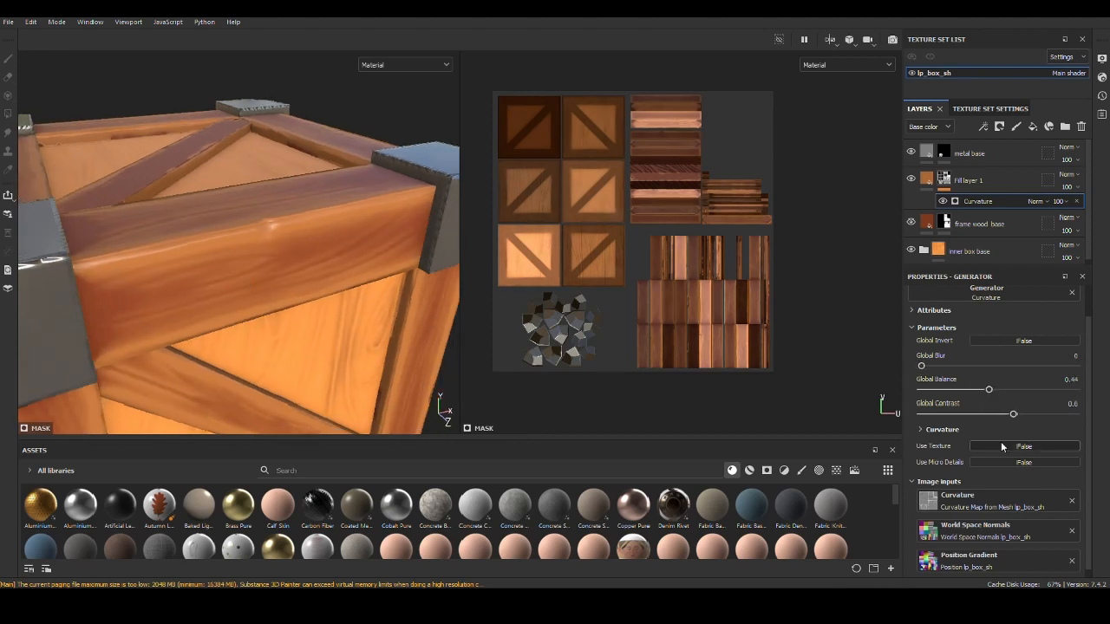
Step: Set the Curvature generator to Global Balance 0.4 and Global Contrast 0.55, and blend Fill layer 1 as Tint at 49 opacity
left_click_drag(989, 389, 983, 390)
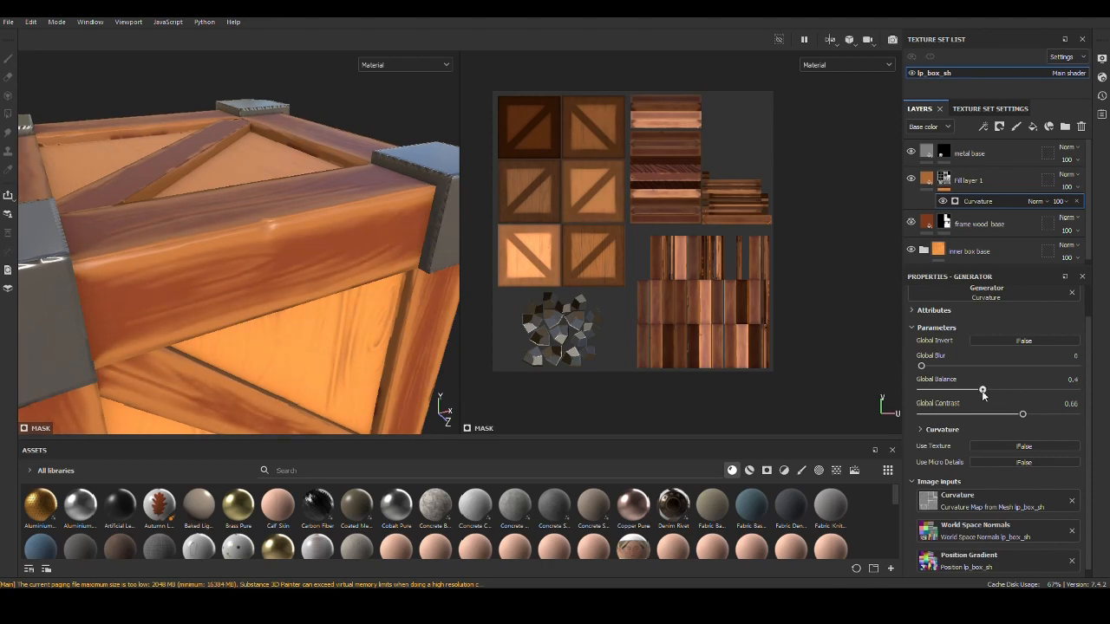
left_click_drag(203, 338, 229, 275, "alt")
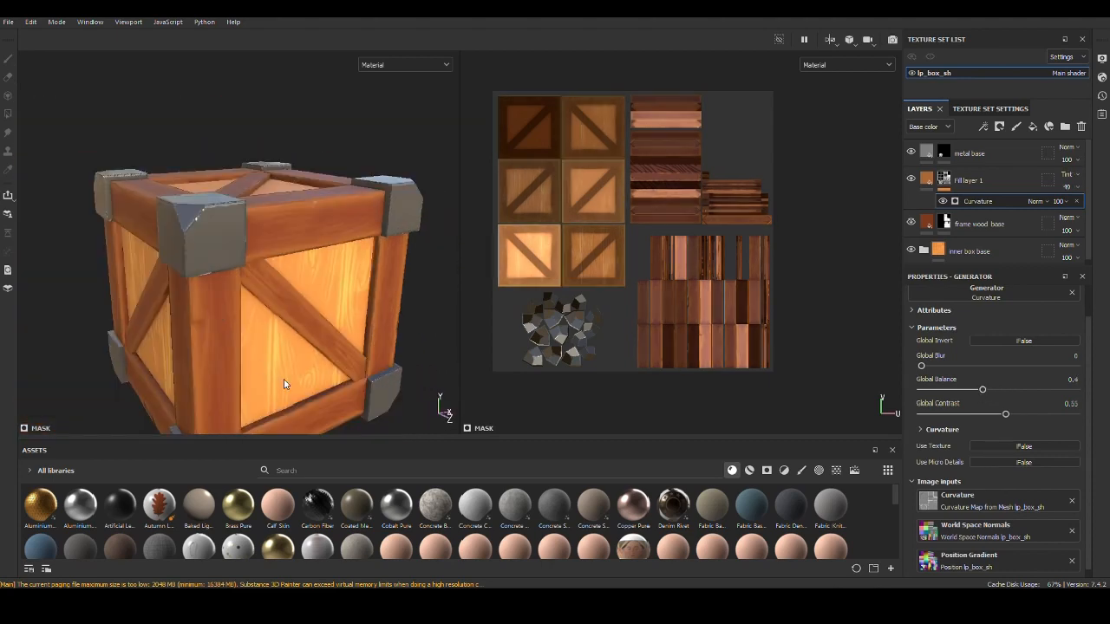
left_click_drag(286, 384, 270, 337, "alt")
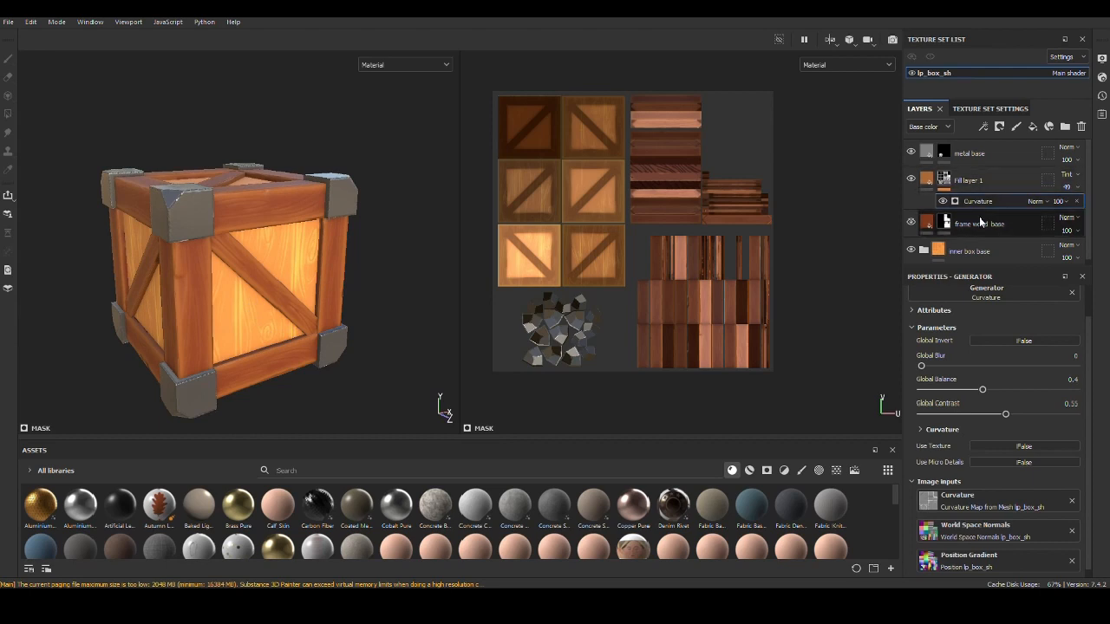
Step: Create a folder directly above Fill layer 1 and name it frame wood
left_click(989, 179)
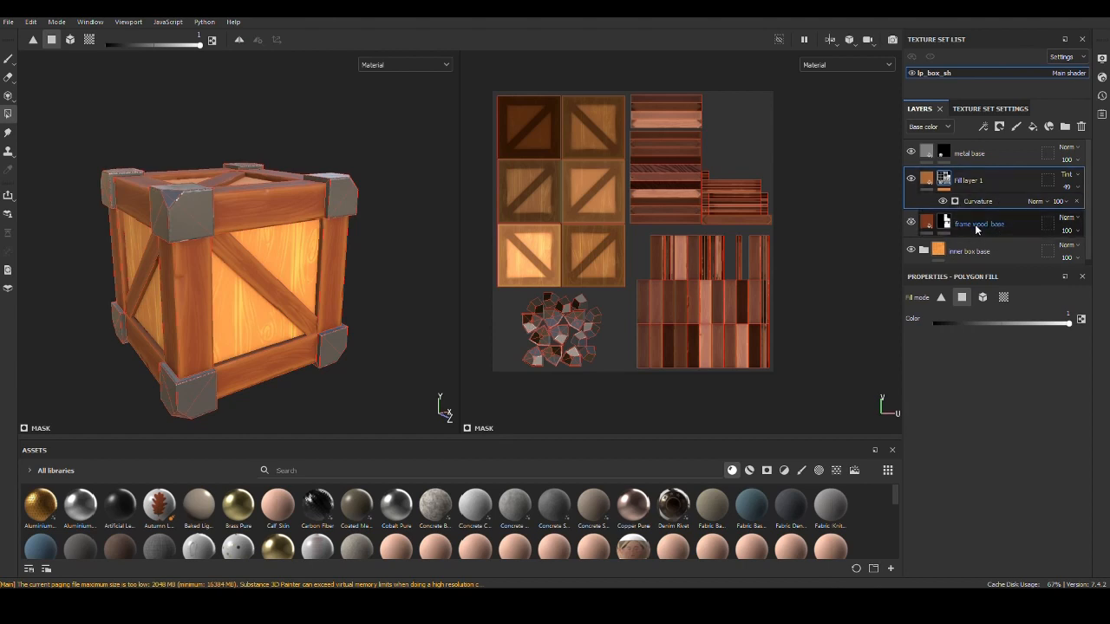
double_click(974, 225)
key("ctrl+c")
left_click(1002, 185)
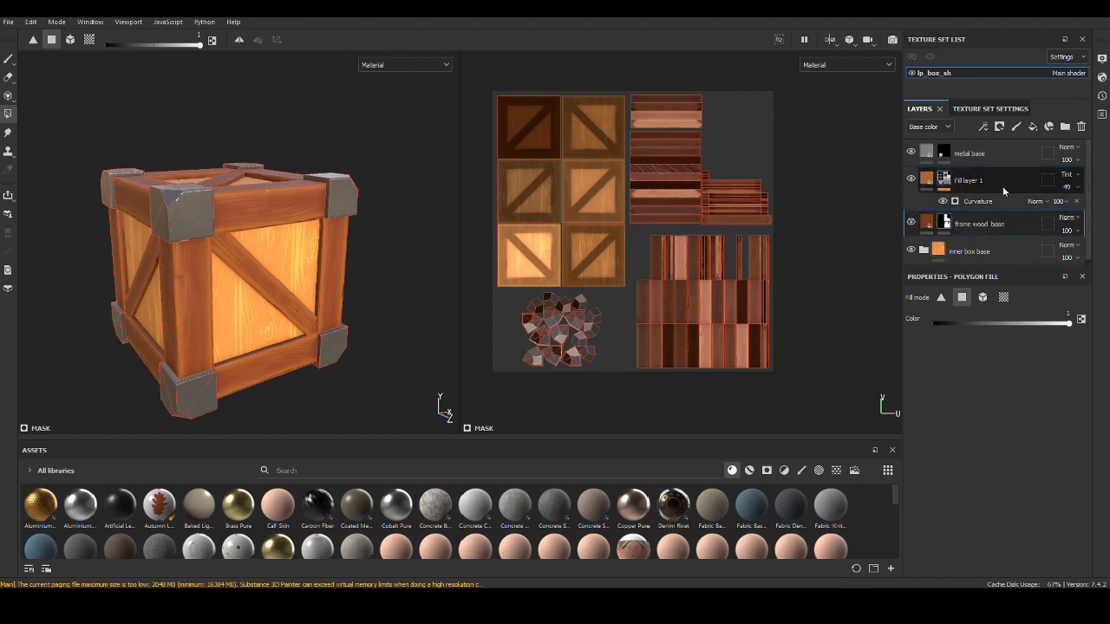
left_click(1055, 132)
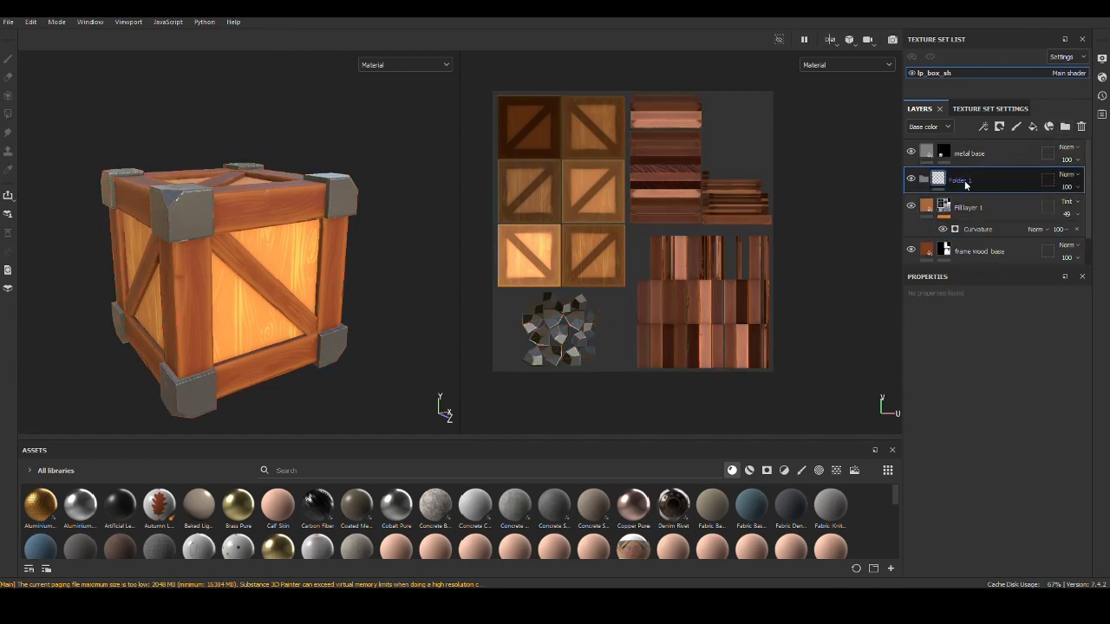
double_click(964, 181)
key("ctrl+v")
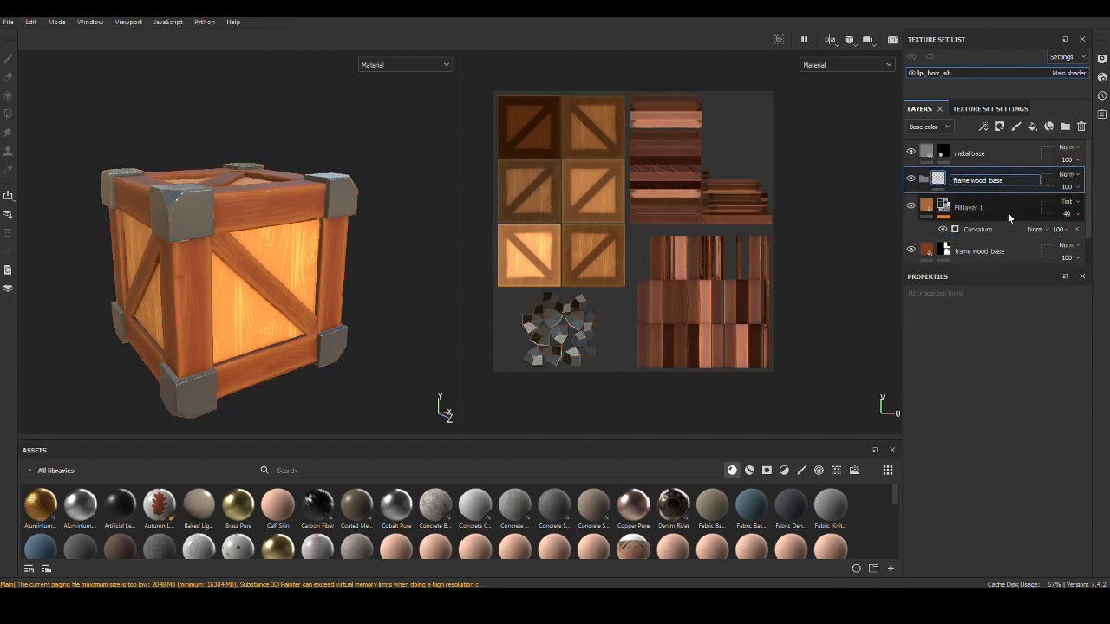
key("Return")
left_click(1003, 207)
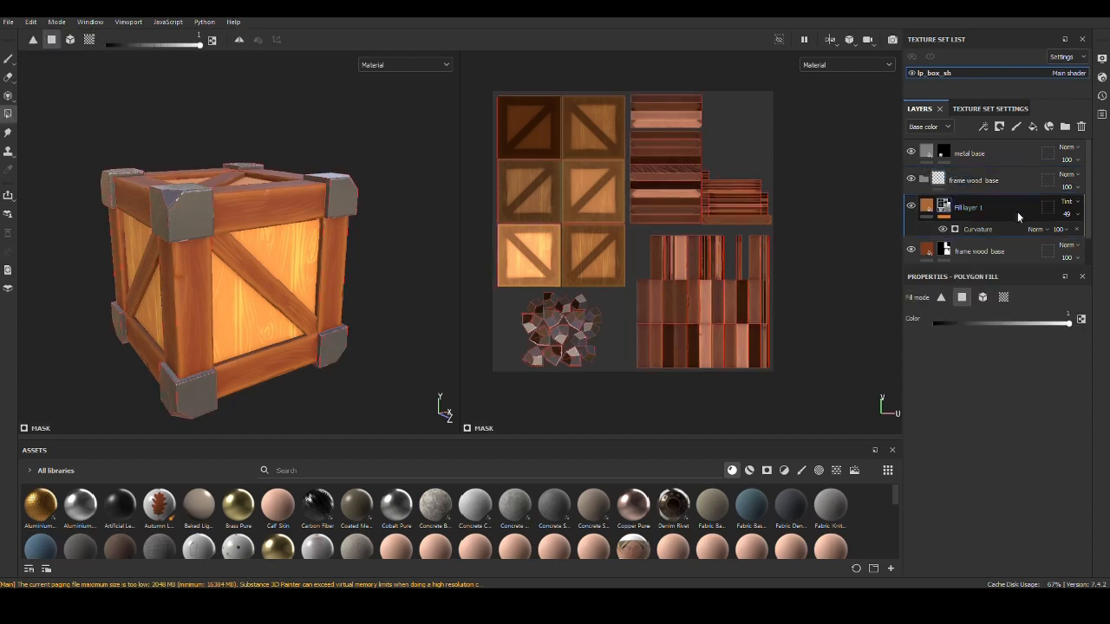
scroll(1017, 217, "down", 1)
left_click(1012, 153)
double_click(1011, 150)
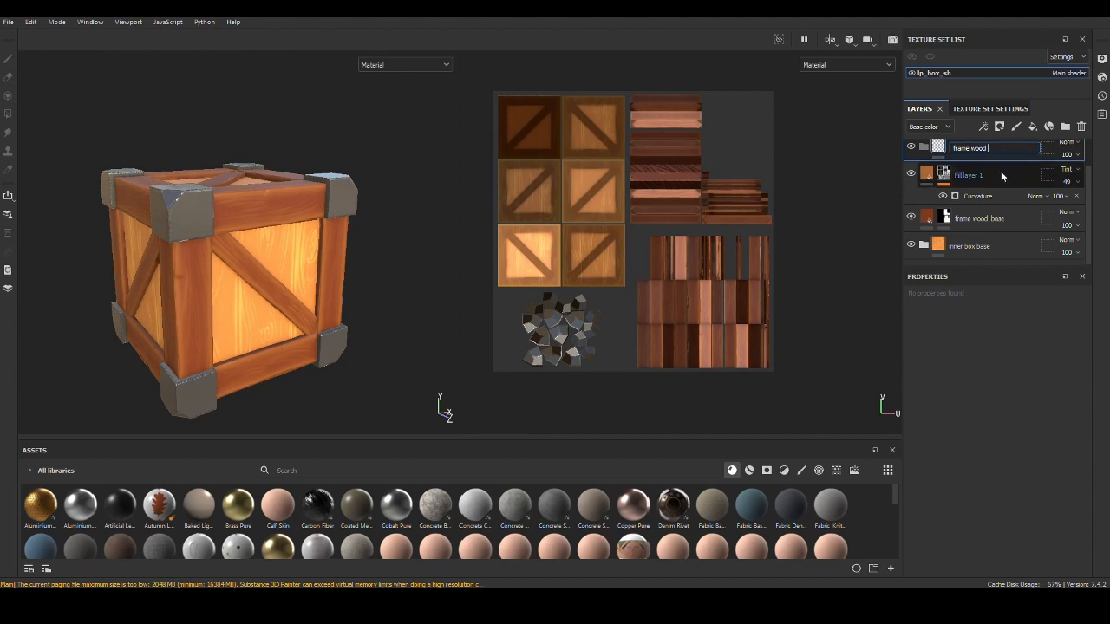
Step: Move Fill layer 1 and the frame wood base layer into the frame wood folder and collapse it
left_click(1003, 177)
left_click(999, 217, "ctrl")
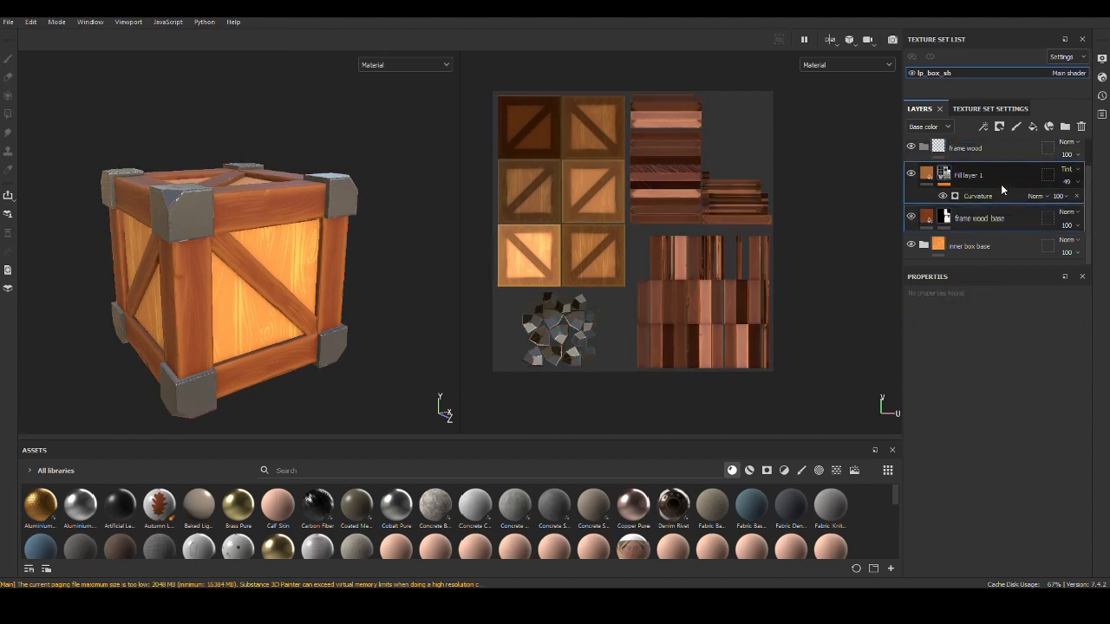
left_click_drag(1000, 182, 993, 159)
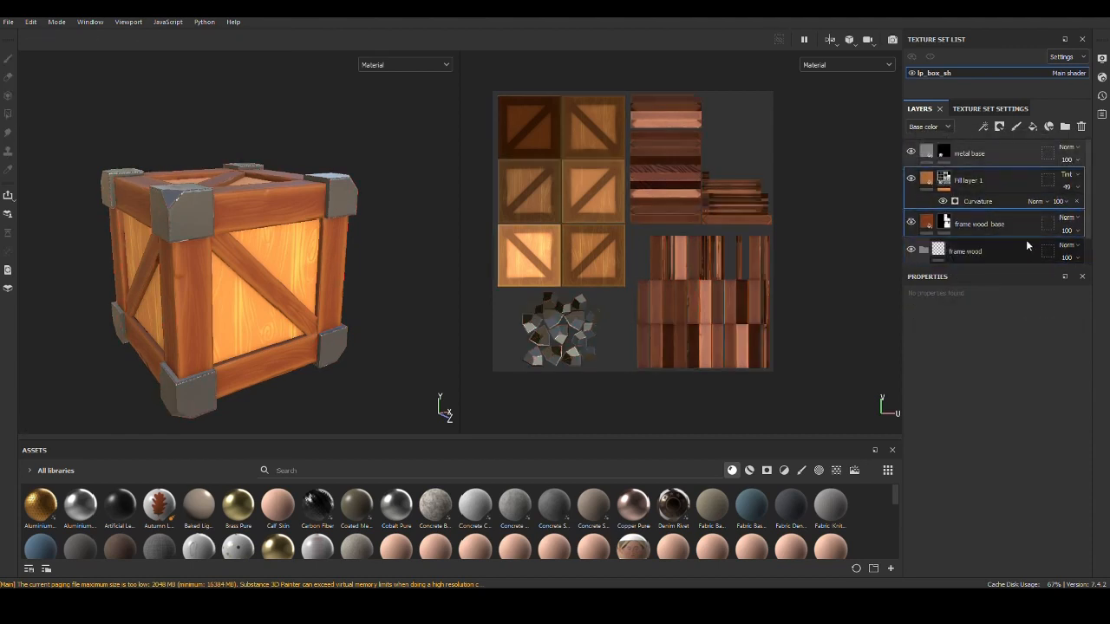
scroll(1034, 217, "down", 1)
key("ctrl+z")
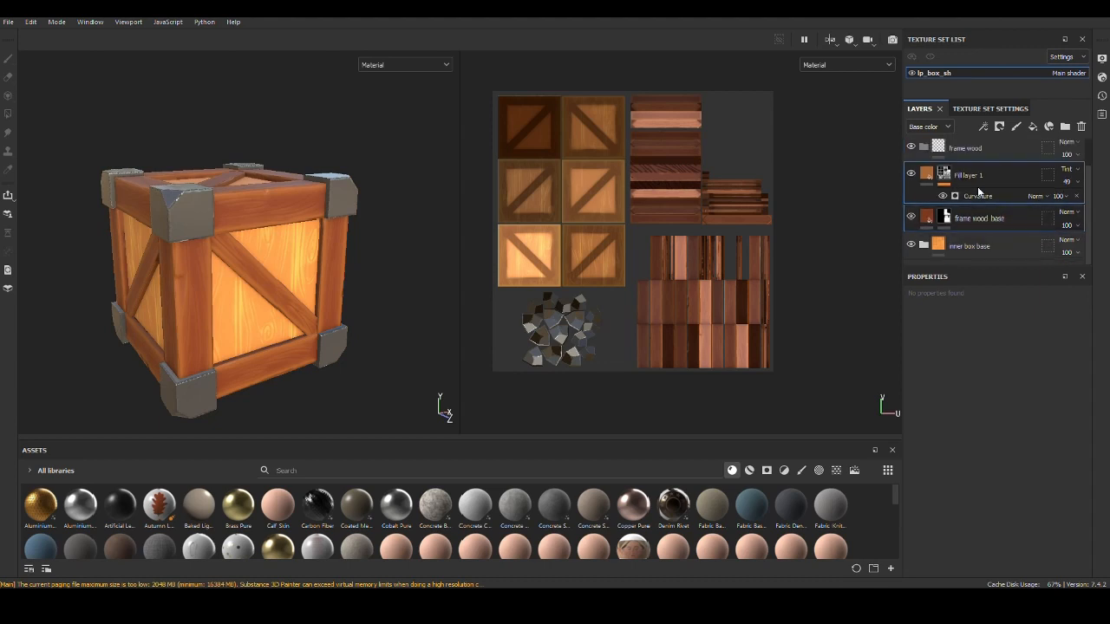
mouse_move(979, 186)
left_mouse_down()
mouse_move(982, 174)
mouse_move(997, 205)
mouse_move(992, 179)
left_mouse_up()
scroll(1010, 209, "up", 1)
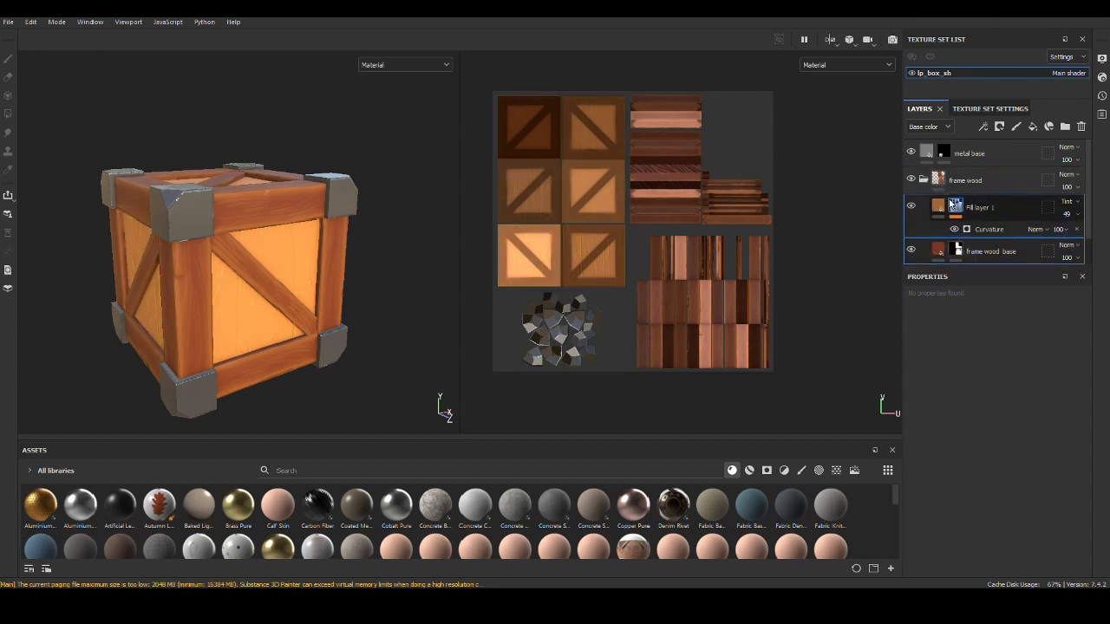
left_click(924, 181)
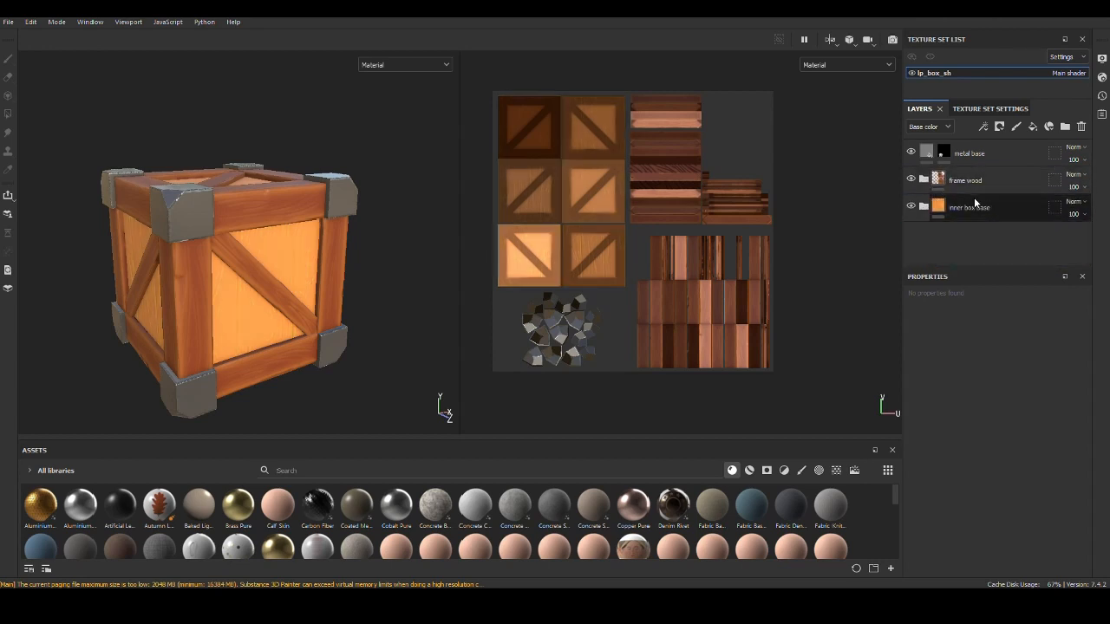
Step: Compare the crate with the frame wood folder hidden and shown, looking closely at the frame boards
left_click(909, 180)
left_click(909, 181)
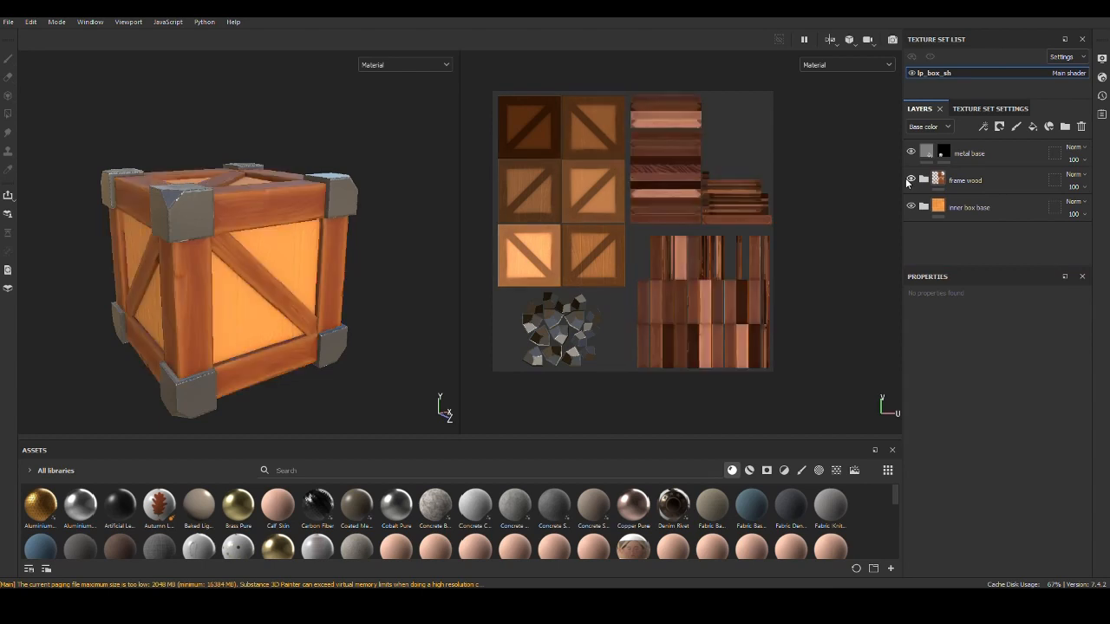
scroll(180, 276, "up", 3)
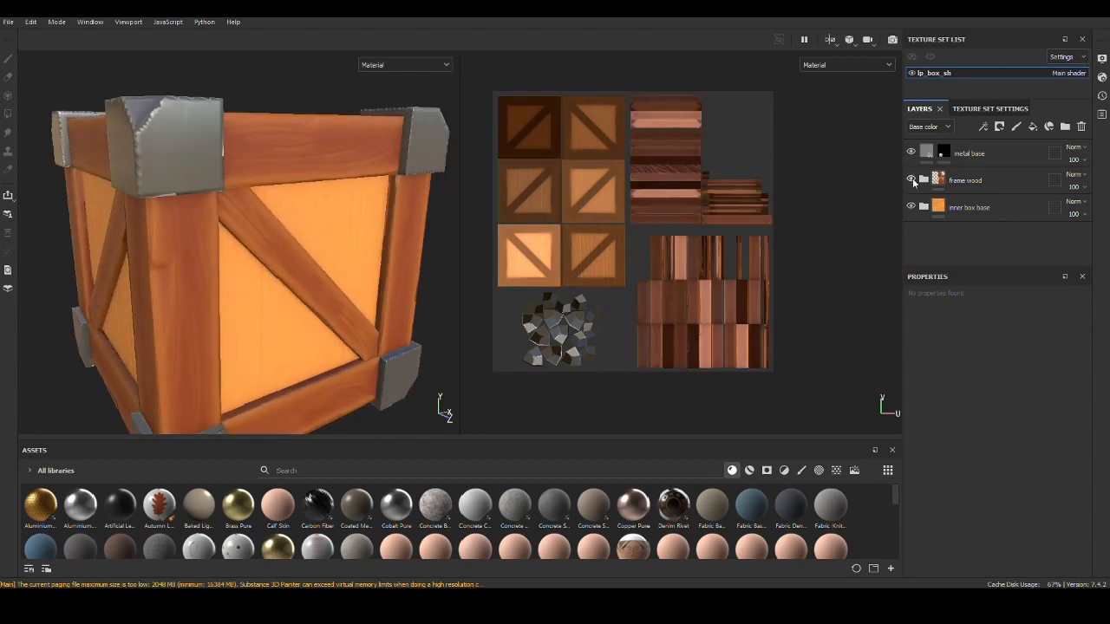
left_click(911, 181)
left_click(910, 180)
mouse_move(297, 328)
left_mouse_down("alt")
mouse_move(265, 283)
mouse_move(284, 340)
left_mouse_up("alt")
Step: Move the inner box base folder above the frame wood folder, below metal base
left_click(984, 210)
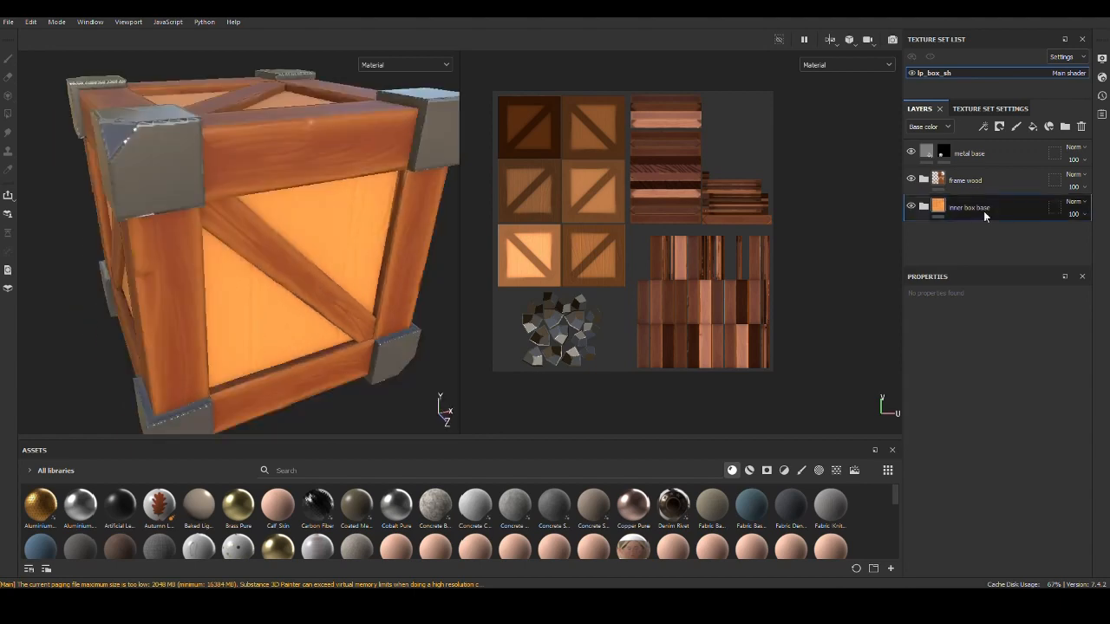
left_click_drag(983, 210, 983, 165)
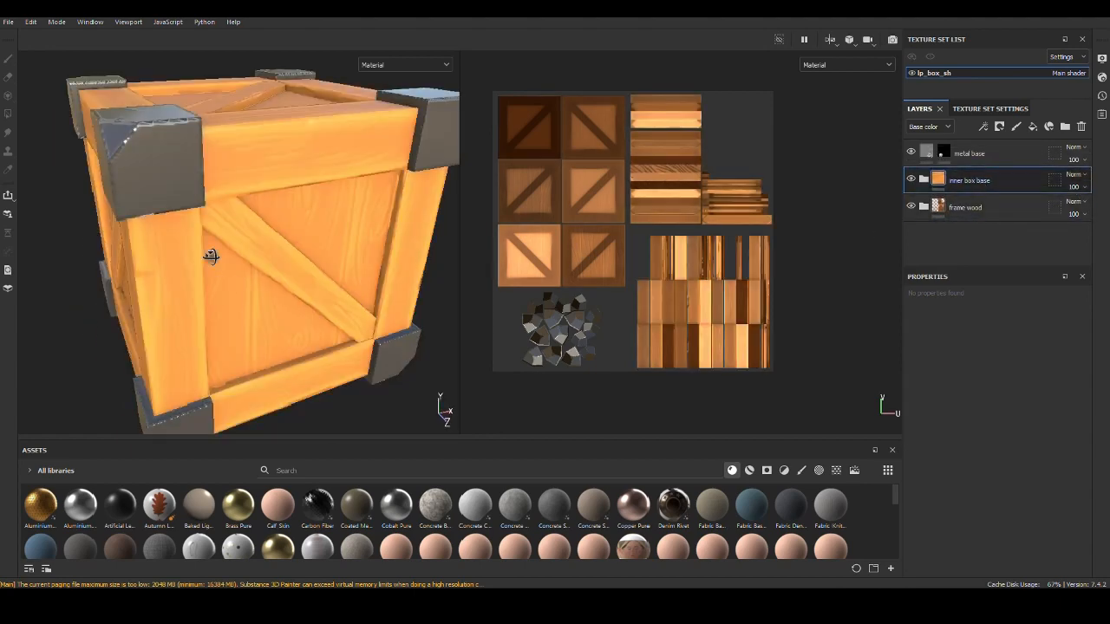
mouse_move(212, 257)
left_mouse_down("alt")
mouse_move(242, 249)
mouse_move(209, 268)
left_mouse_up("alt")
Step: Add a black mask to the inner box base folder and reveal only the inner box panels with mesh-mode Polygon Fill
double_click(961, 181)
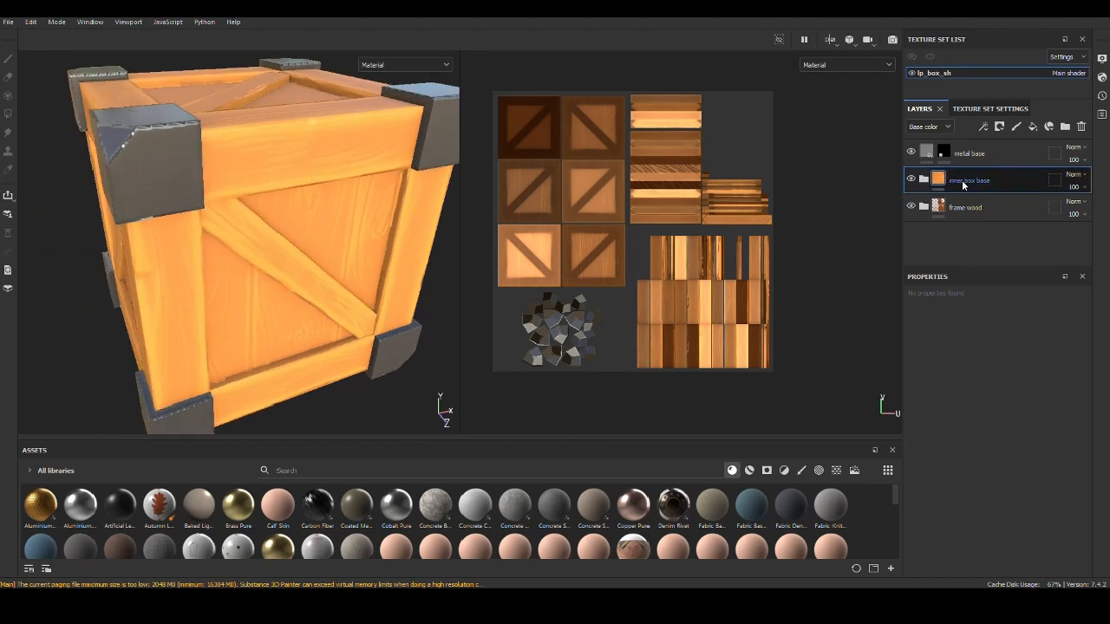
right_click(962, 179)
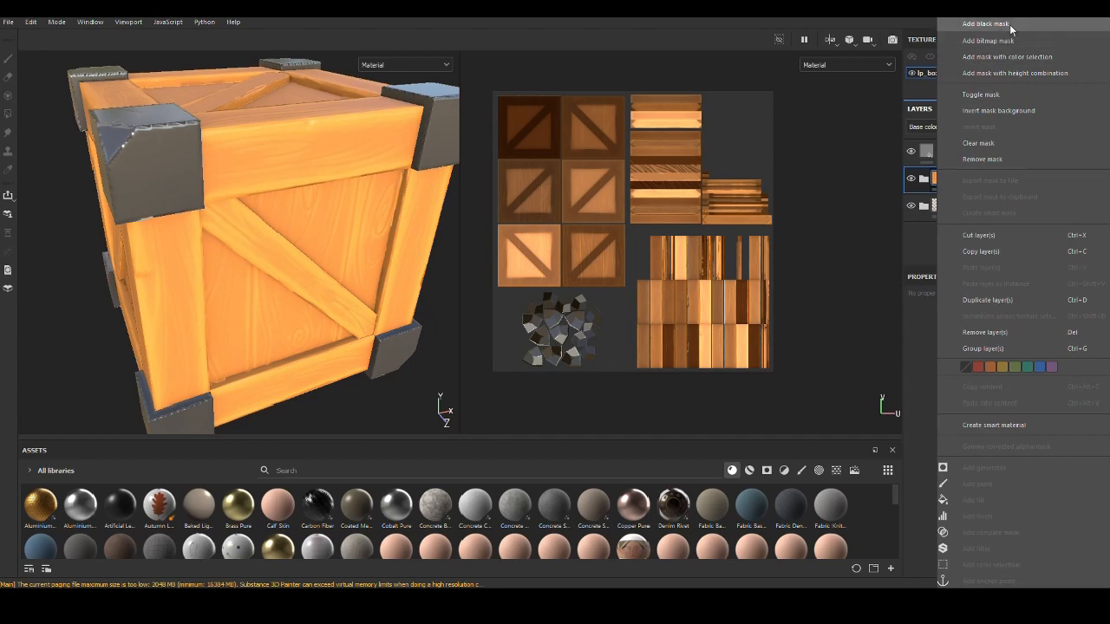
left_click(1009, 24)
left_click_drag(381, 304, 360, 298, "alt")
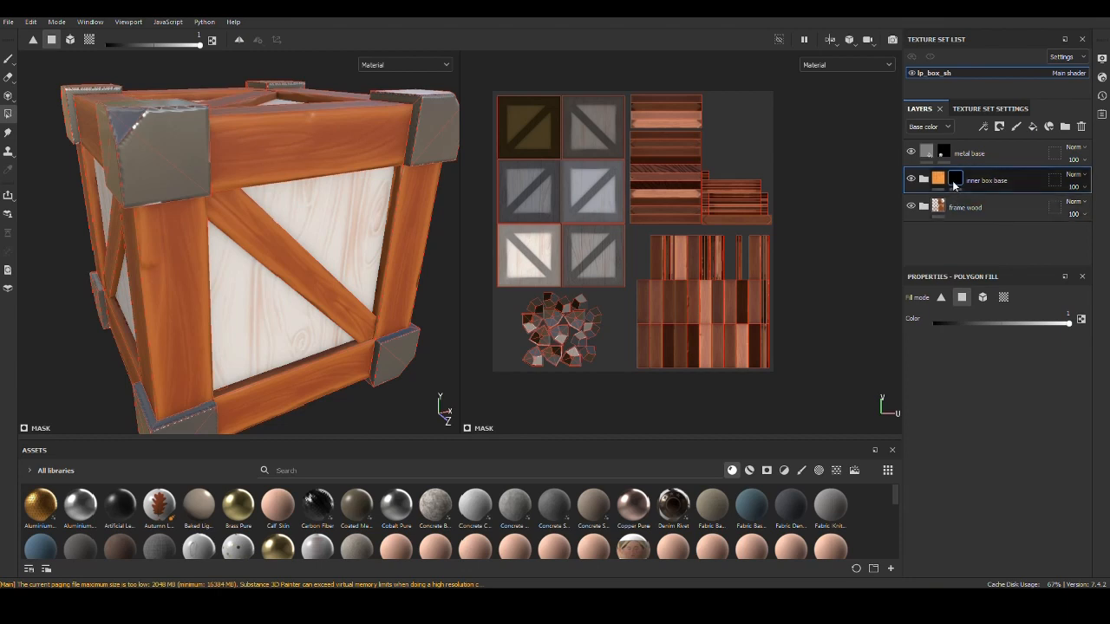
left_click(953, 179)
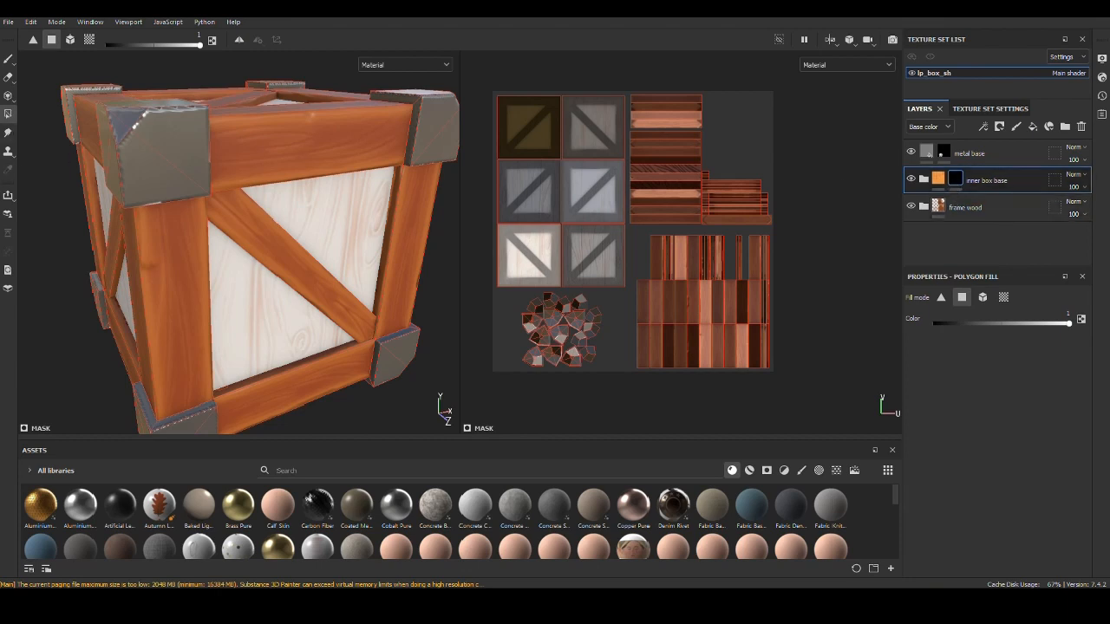
left_click(984, 299)
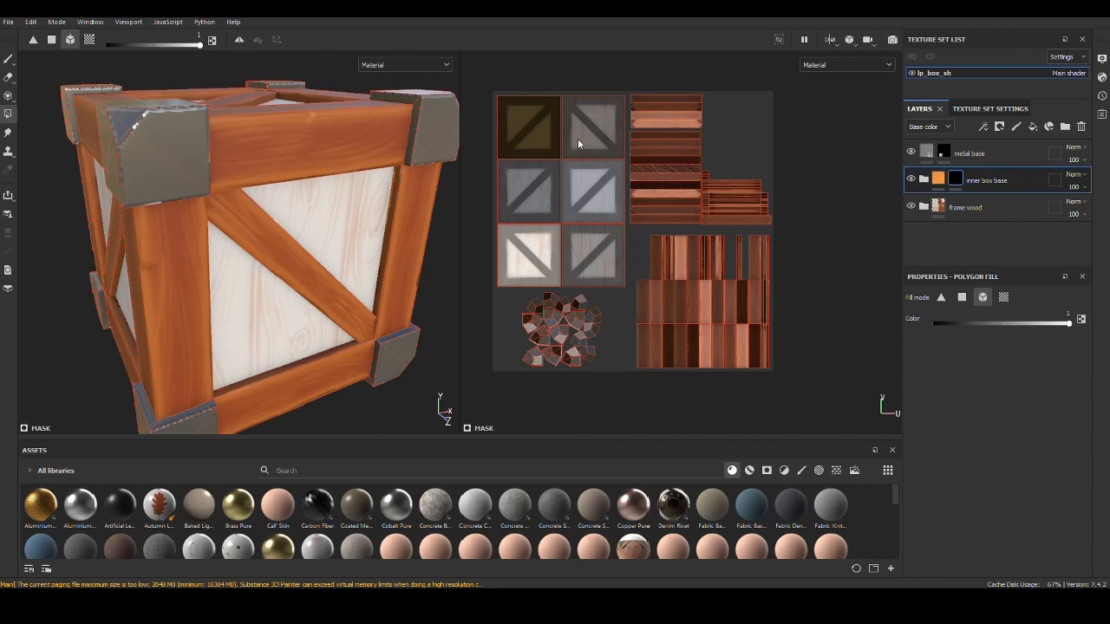
left_click_drag(496, 79, 590, 227)
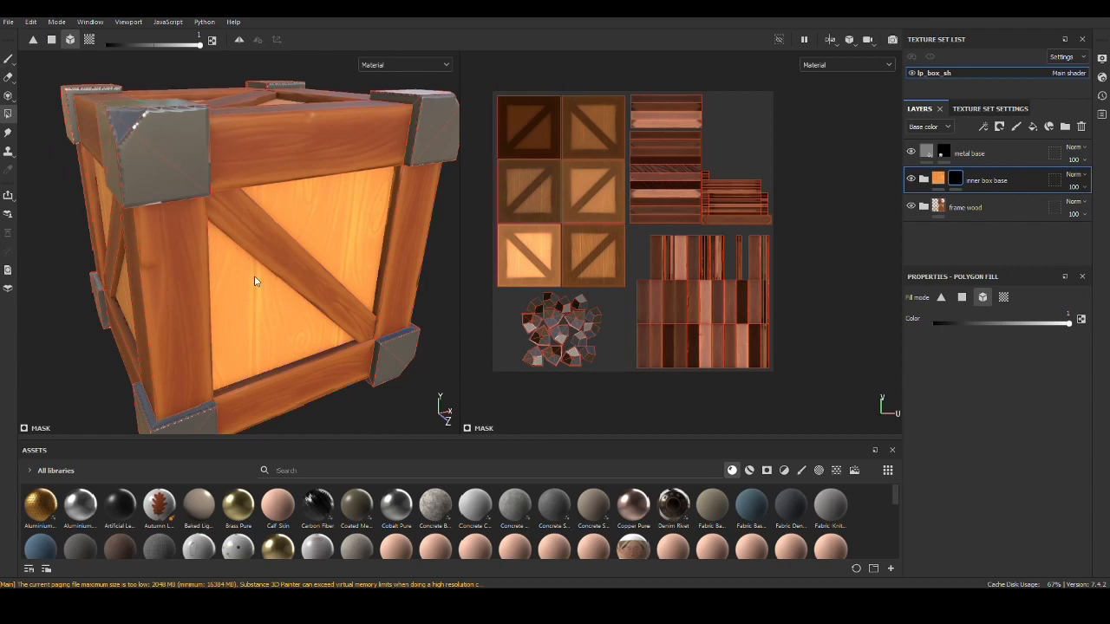
Step: Activate the Paint tool and inspect the crate's masked inner panels and frame from several angles
left_click(10, 59)
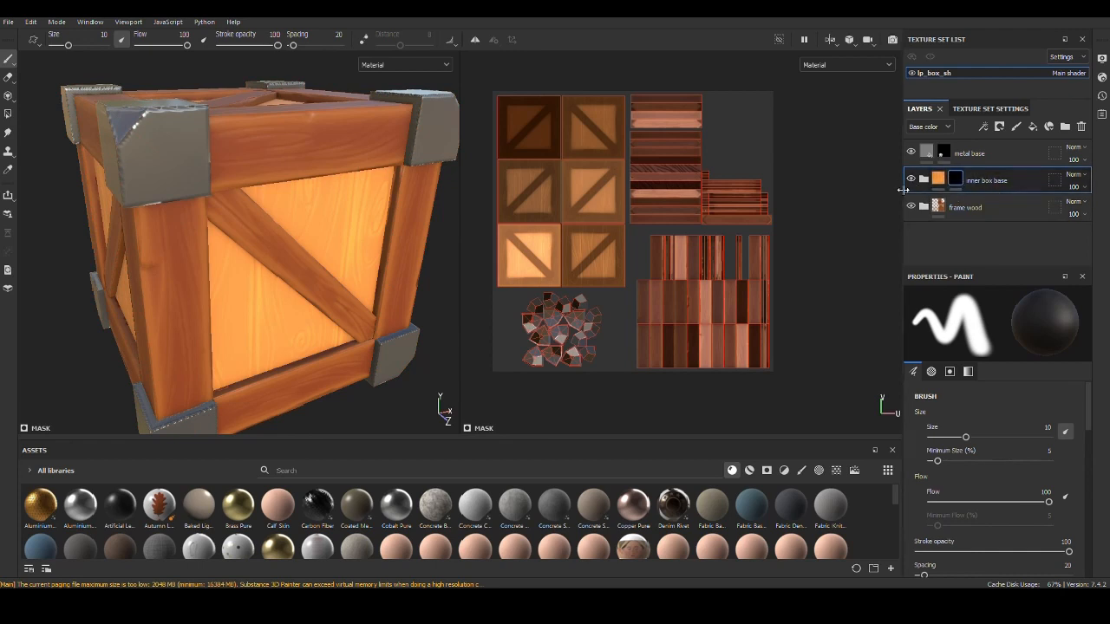
left_click_drag(389, 351, 324, 304, "alt")
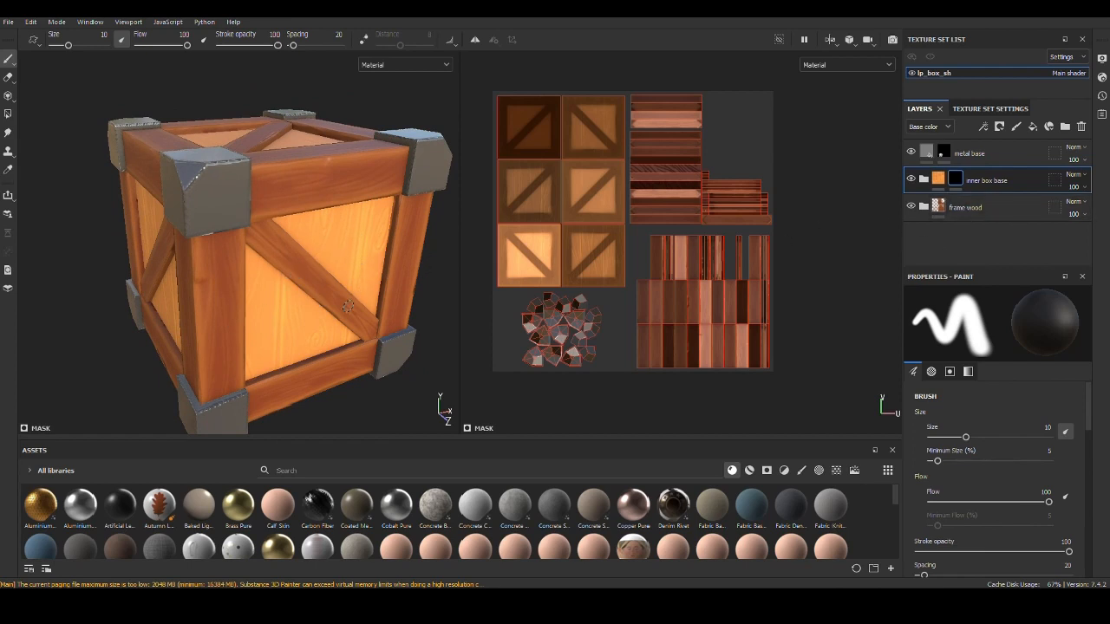
left_click_drag(265, 286, 302, 363, "alt")
right_click_drag(297, 305, 338, 370, "alt")
mouse_move(337, 369)
left_mouse_down("alt")
mouse_move(205, 302)
mouse_move(218, 248)
mouse_move(295, 290)
mouse_move(374, 286)
mouse_move(307, 255)
mouse_move(324, 256)
mouse_move(245, 248)
mouse_move(300, 237)
mouse_move(356, 290)
mouse_move(278, 315)
mouse_move(286, 325)
mouse_move(347, 255)
mouse_move(343, 326)
mouse_move(308, 335)
mouse_move(205, 321)
mouse_move(304, 315)
mouse_move(274, 257)
mouse_move(270, 307)
left_mouse_up("alt")
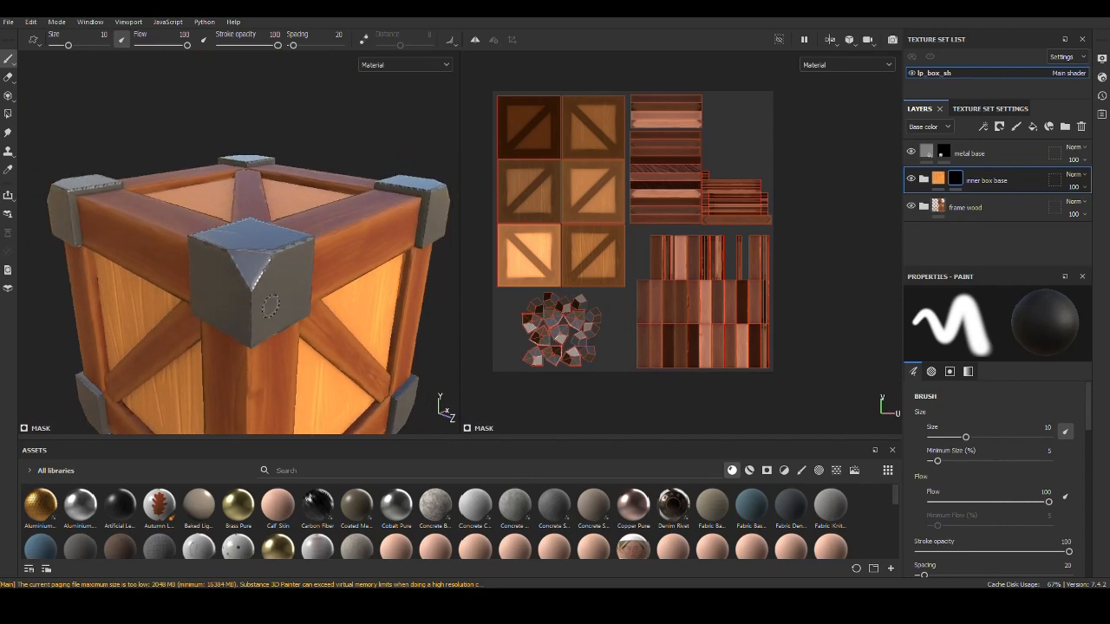
Step: Select the metal base layer and examine the metal corners and neighbouring frame edges from several angles
left_click(941, 150)
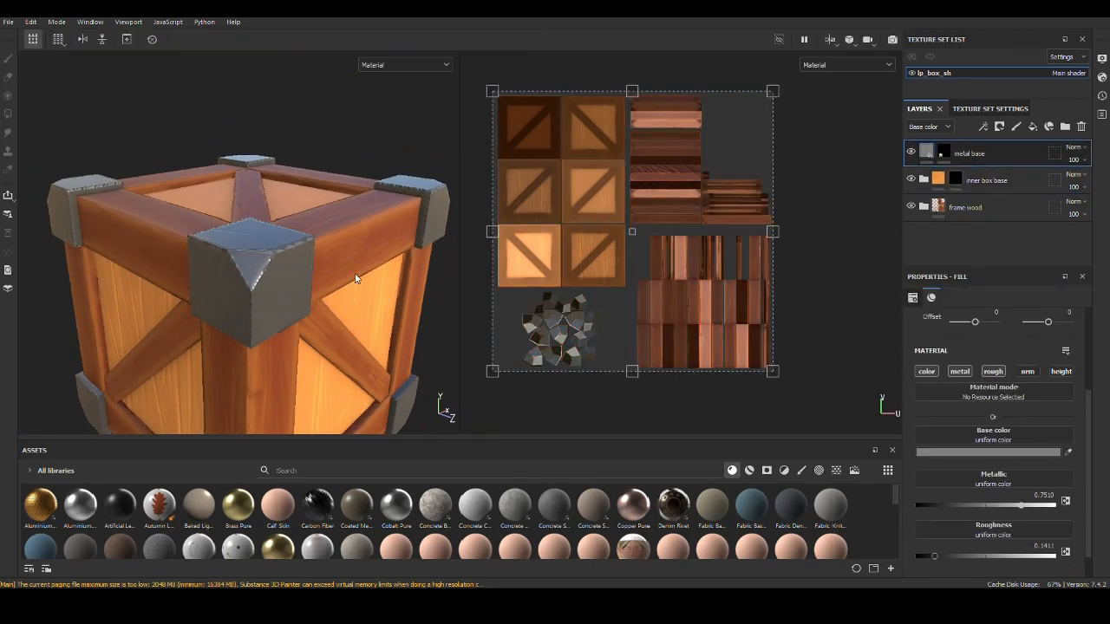
left_click_drag(355, 279, 301, 289, "alt")
right_click_drag(301, 290, 385, 303, "alt")
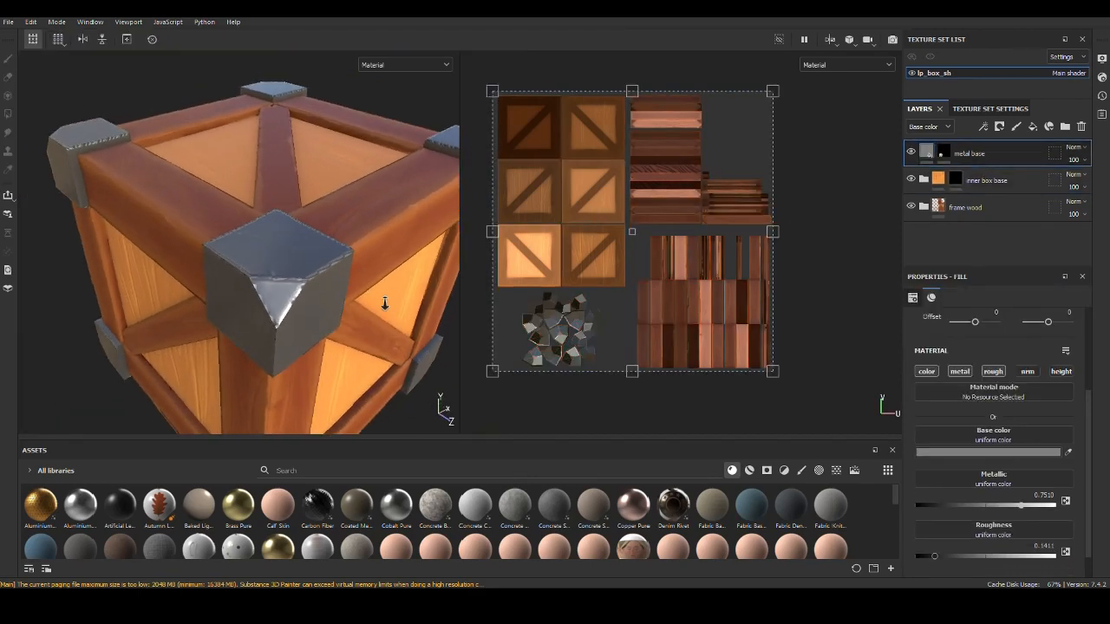
left_click_drag(384, 304, 275, 271, "alt")
middle_click_drag(275, 271, 124, 288, "alt")
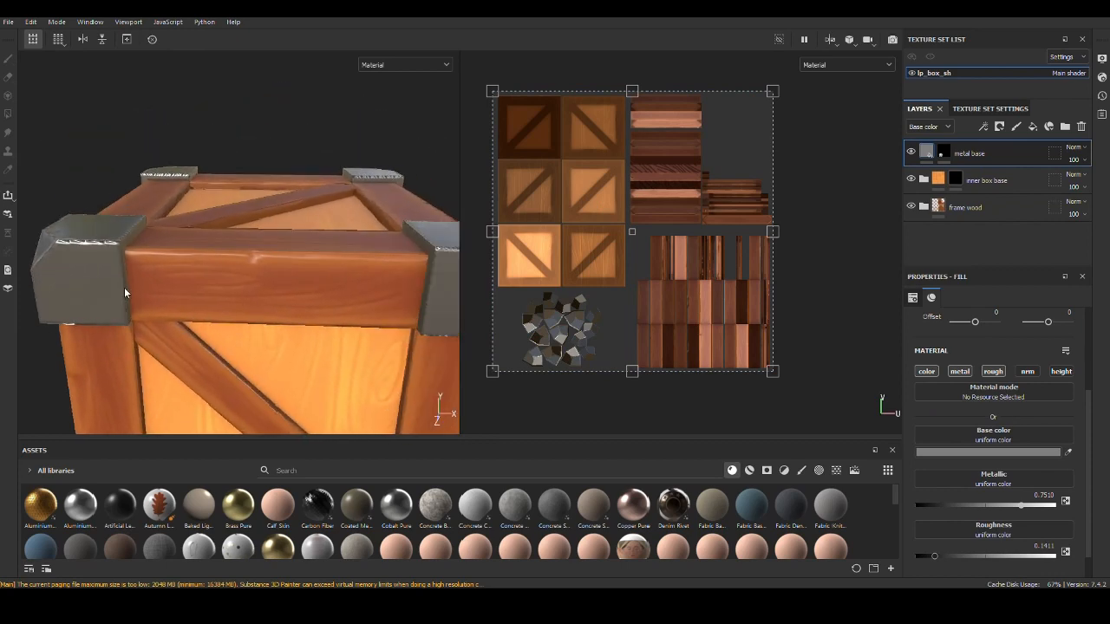
left_click_drag(124, 287, 337, 299, "alt")
middle_click_drag(224, 314, 265, 323, "alt")
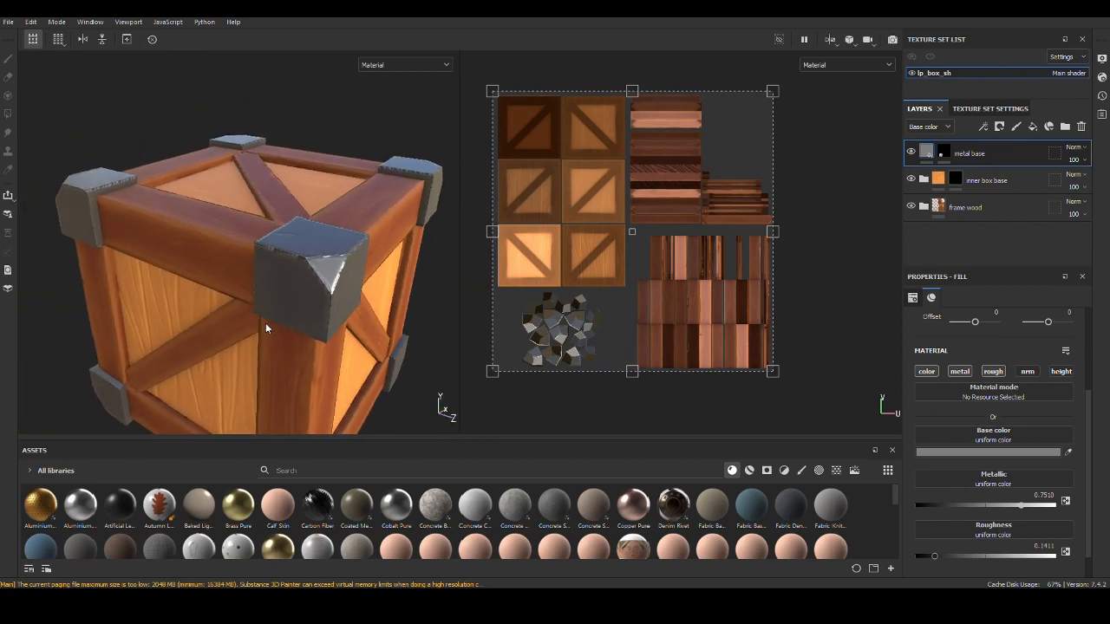
left_click_drag(267, 328, 250, 311, "alt")
middle_click_drag(250, 310, 278, 354, "alt")
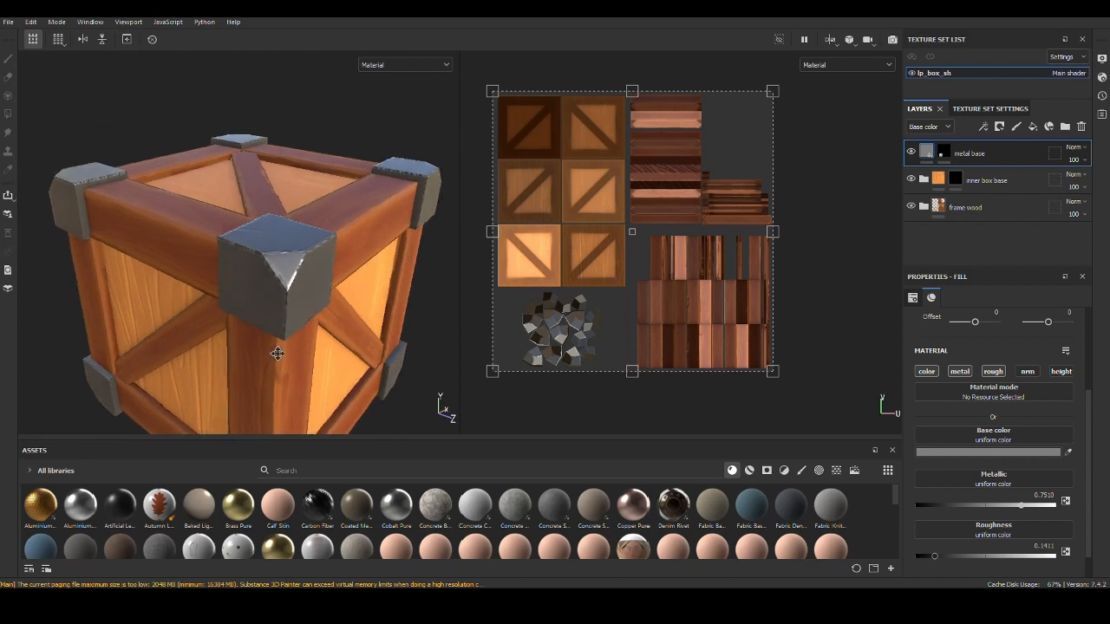
left_click_drag(278, 354, 218, 265, "alt")
Step: Add a fill layer above metal base and name it curvature
left_click(1033, 126)
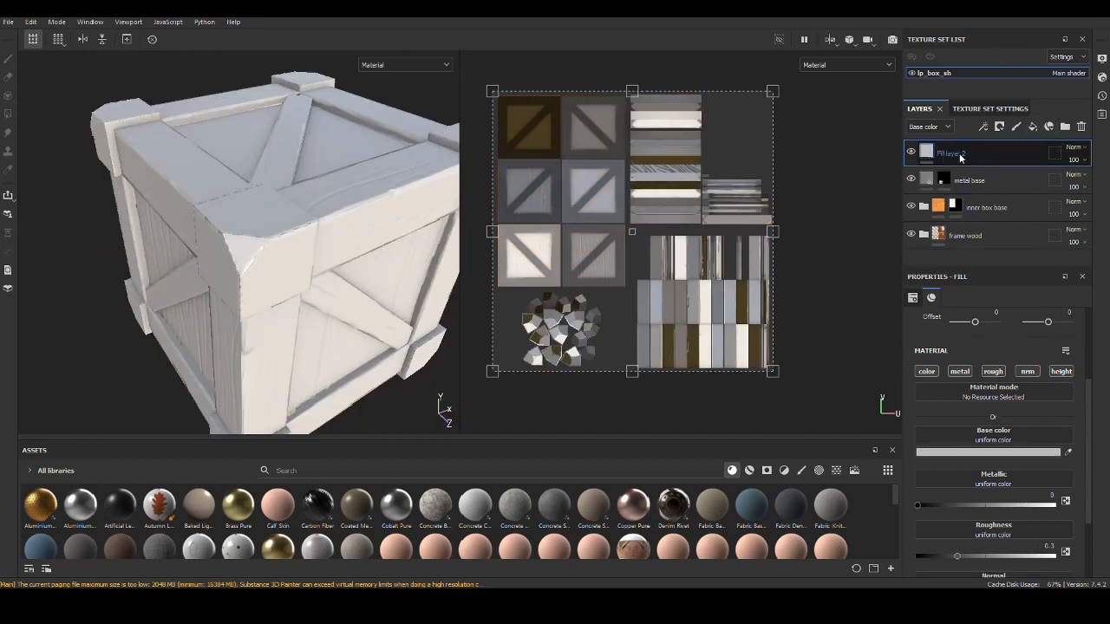
double_click(959, 155)
type("curvature")
key("Return")
Step: Add a black mask to the curvature layer and drive it with a Curvature generator
right_click(962, 149)
left_click(962, 40)
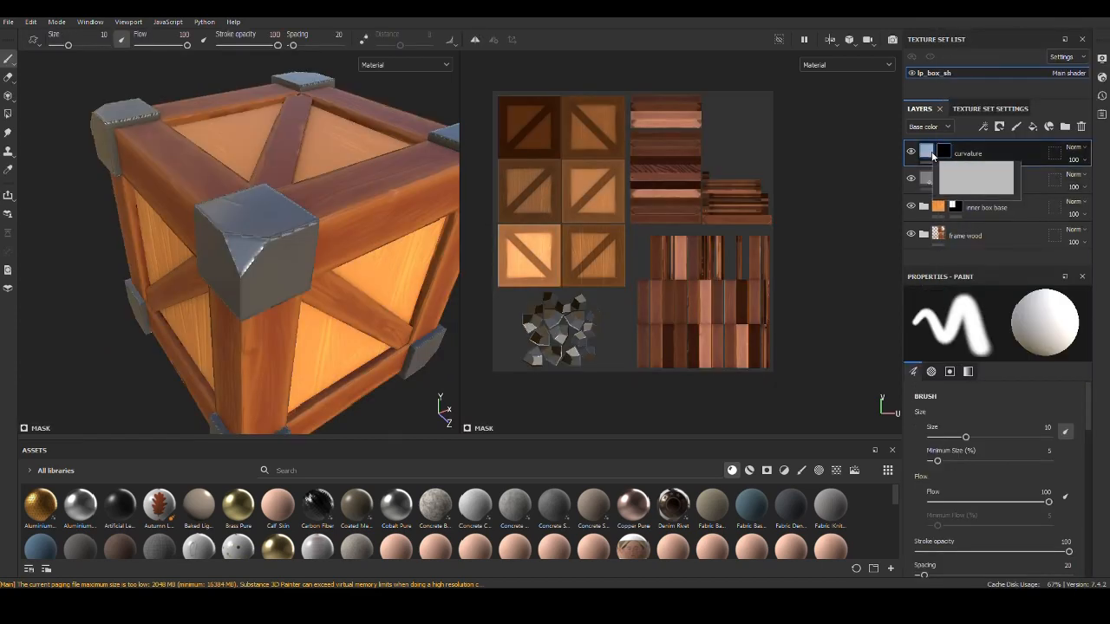
left_click(982, 127)
left_click(1023, 147)
left_click(987, 328)
left_click(1086, 370)
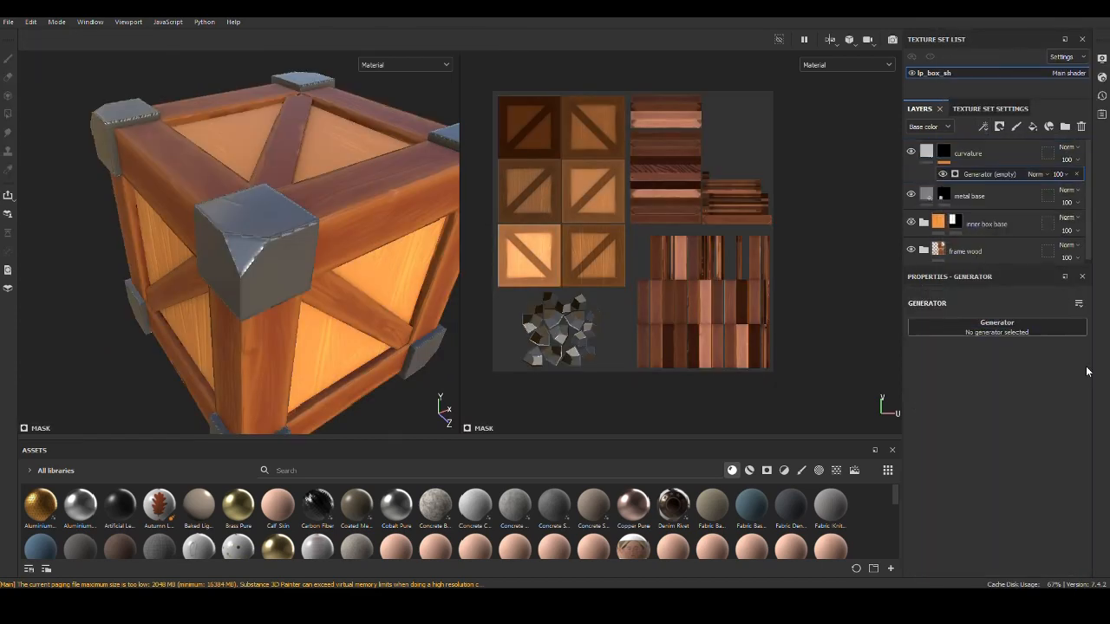
key("f")
Step: Create a folder above the curvature layer and name it metal base
left_click(968, 157)
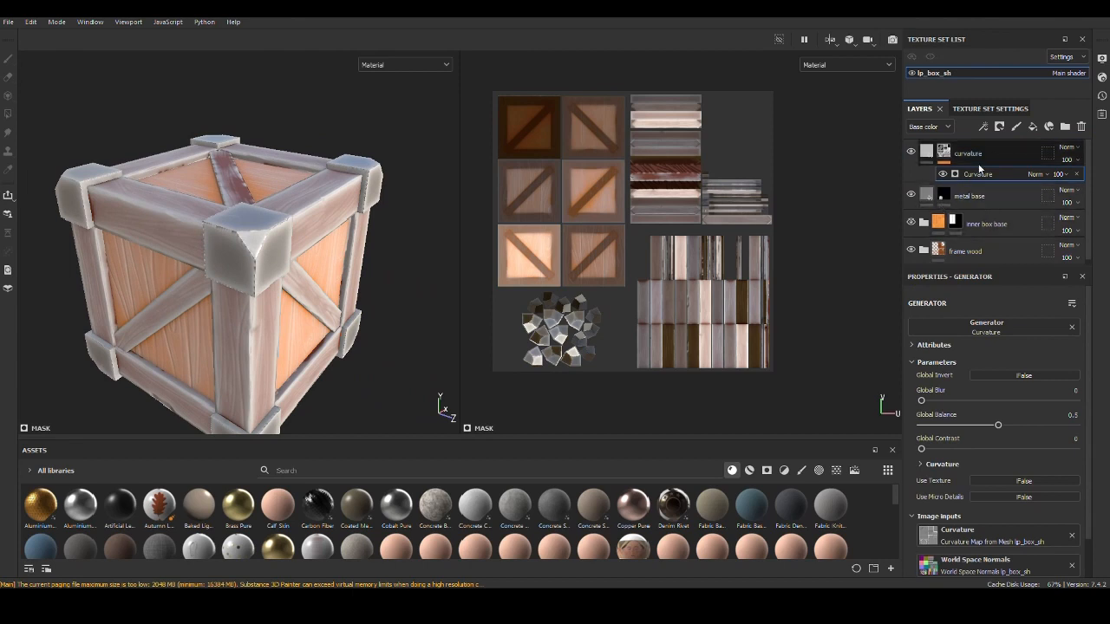
left_click(1064, 126)
double_click(979, 156)
double_click(979, 224)
key("ctrl+c")
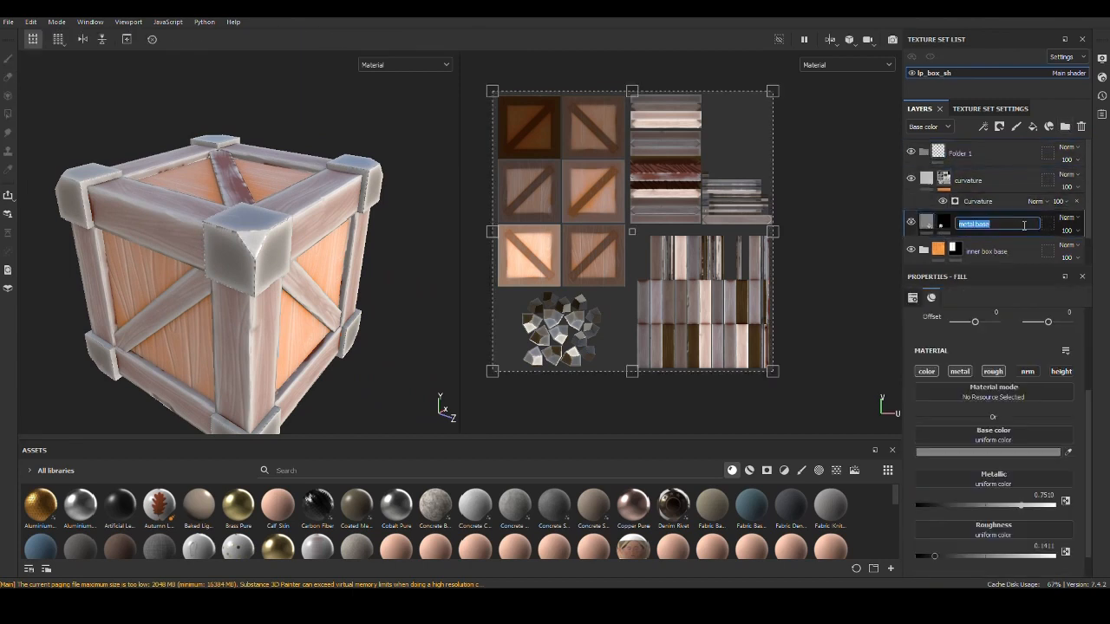
double_click(979, 156)
key("ctrl+v")
key("Return")
Step: Move the curvature and metal base layers into the metal base folder and collapse it
left_click(981, 182)
left_click(989, 220, "ctrl")
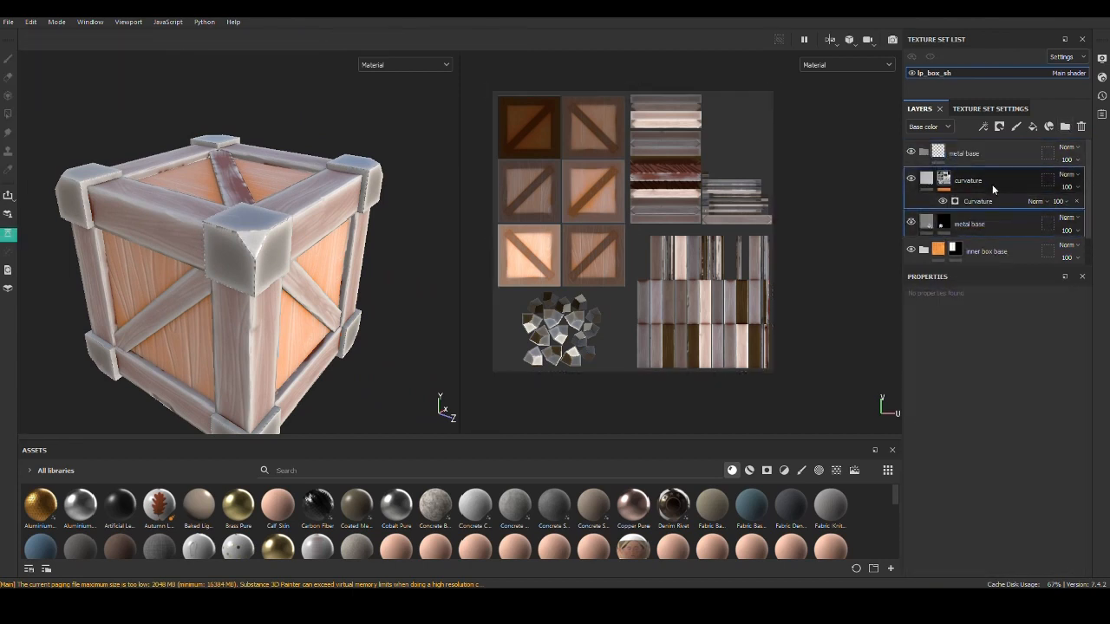
left_click_drag(994, 188, 989, 153)
left_click(923, 152)
Step: Add a black mask to the metal base folder and reveal only the metal corners' UV islands with UV-chunk Polygon Fill
right_click(954, 154)
left_click(1035, 19)
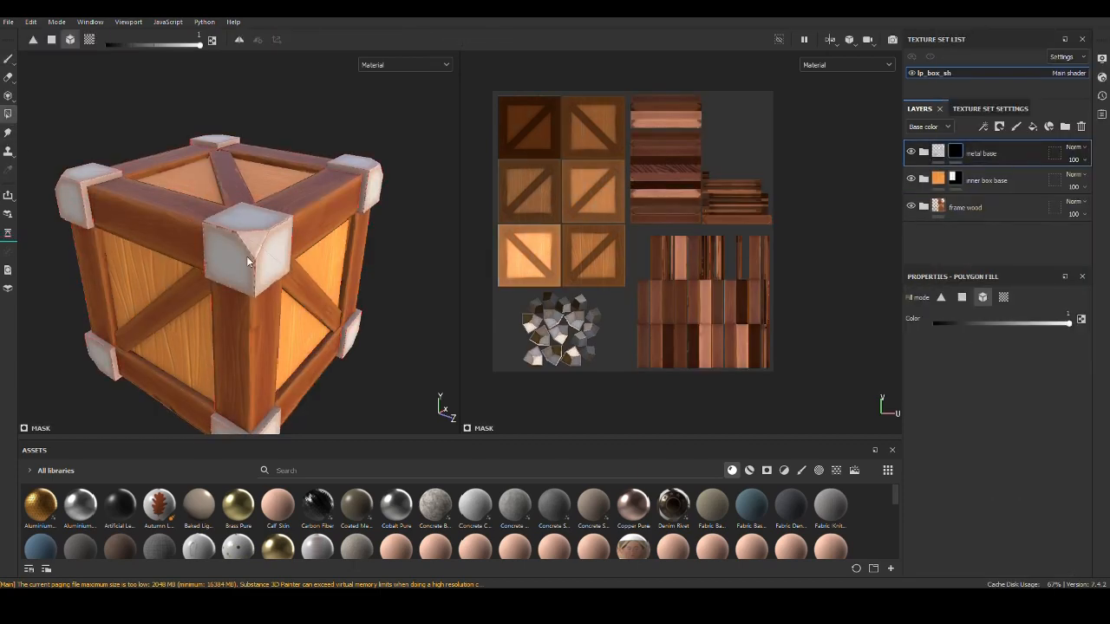
left_click_drag(489, 328, 598, 396)
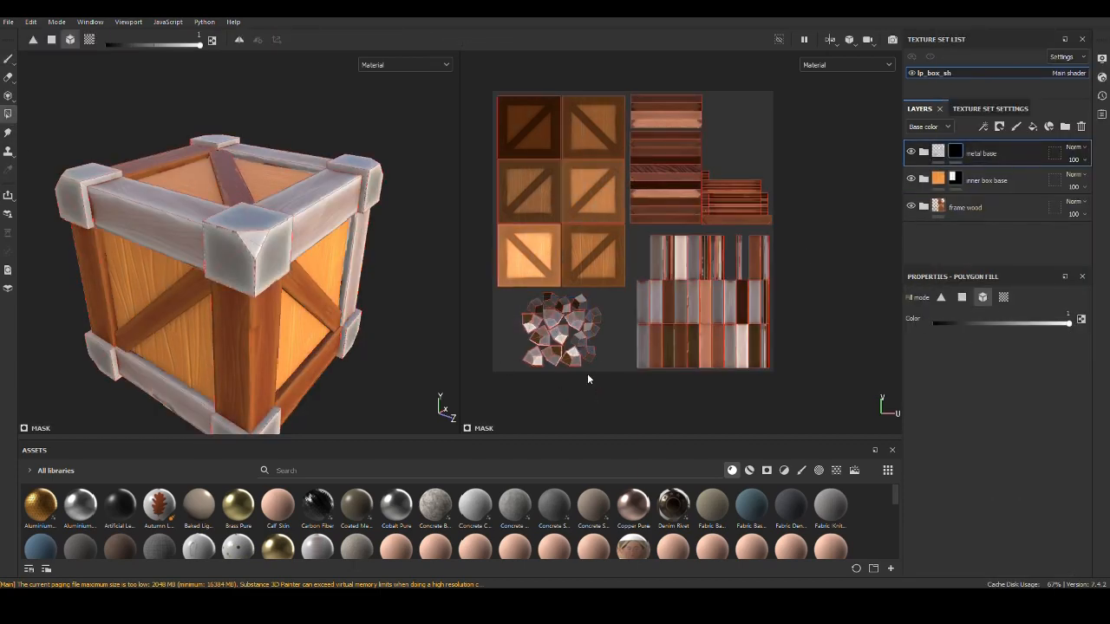
key("ctrl+z")
left_click(1002, 297)
left_click_drag(518, 293, 600, 347)
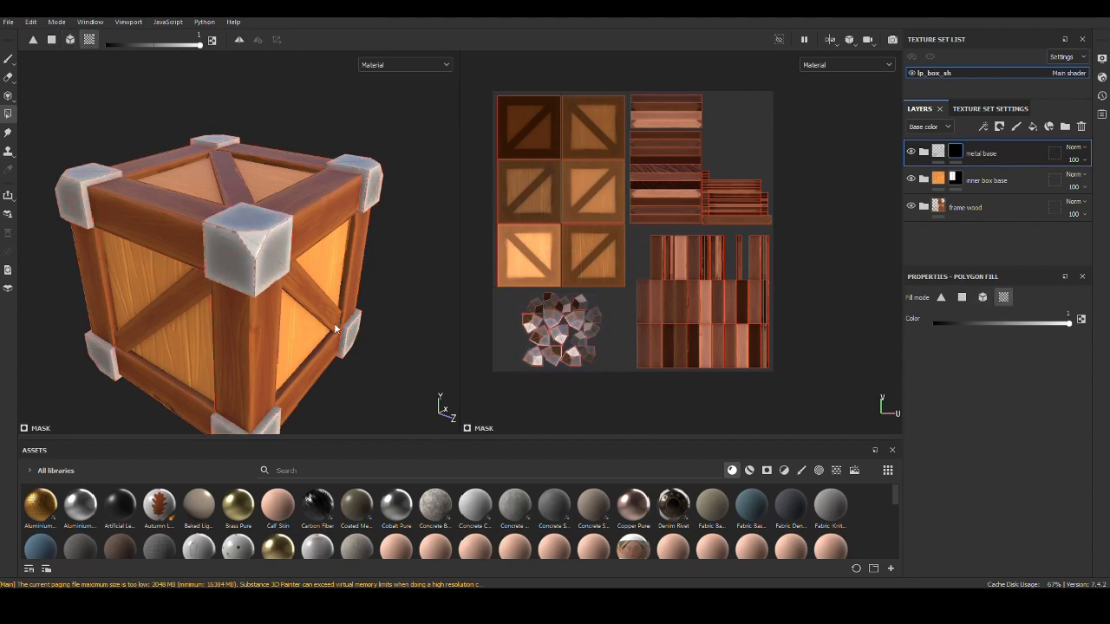
mouse_move(333, 323)
left_mouse_down("alt")
mouse_move(303, 347)
mouse_move(325, 304)
mouse_move(347, 295)
mouse_move(577, 373)
mouse_move(330, 304)
left_mouse_up("alt")
Step: Expand the metal base folder and set its curvature layer's blending mode to Overlay
left_click(923, 153)
left_click(993, 207)
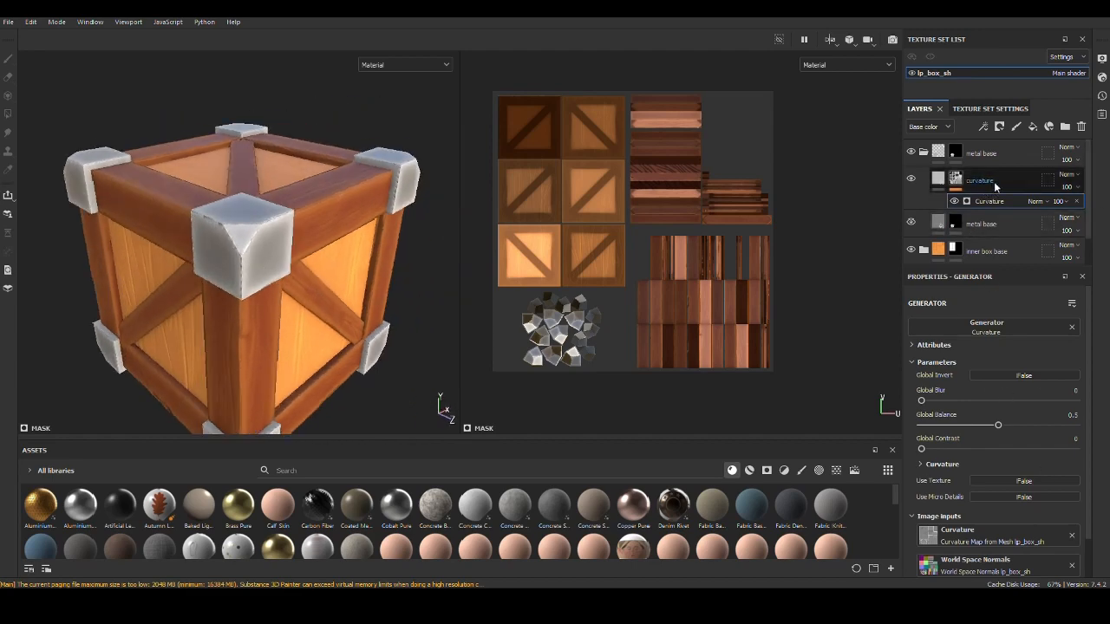
left_click(1065, 174)
left_click(1070, 190)
key("Down")
key("Down")
key("Down")
key("Down")
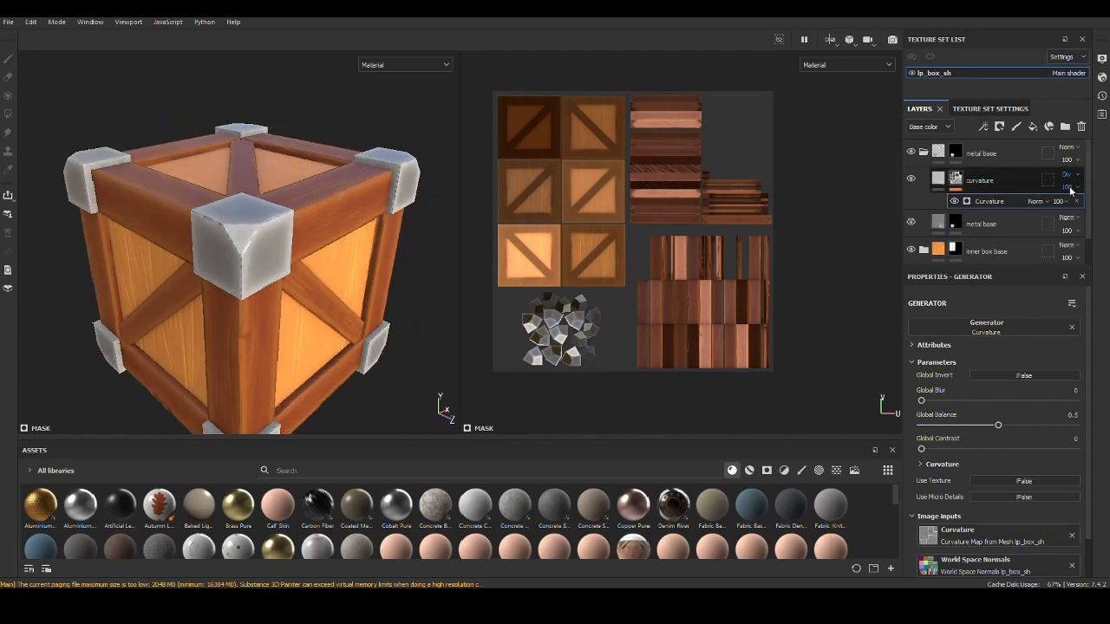
key("Down")
key("Down")
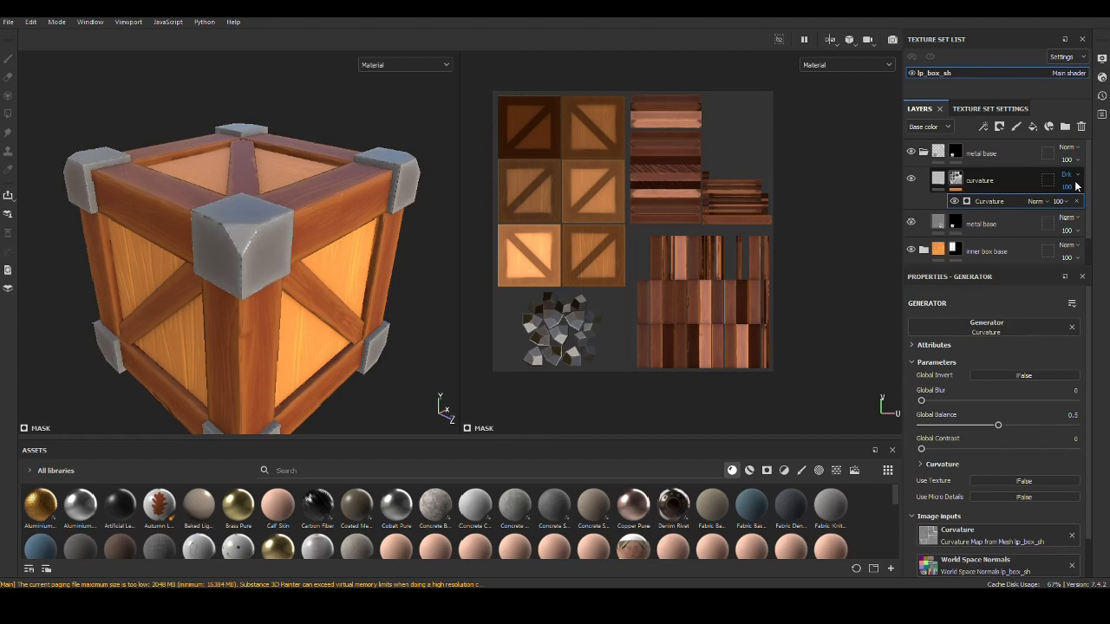
key("Down")
key("Down")
key("Down")
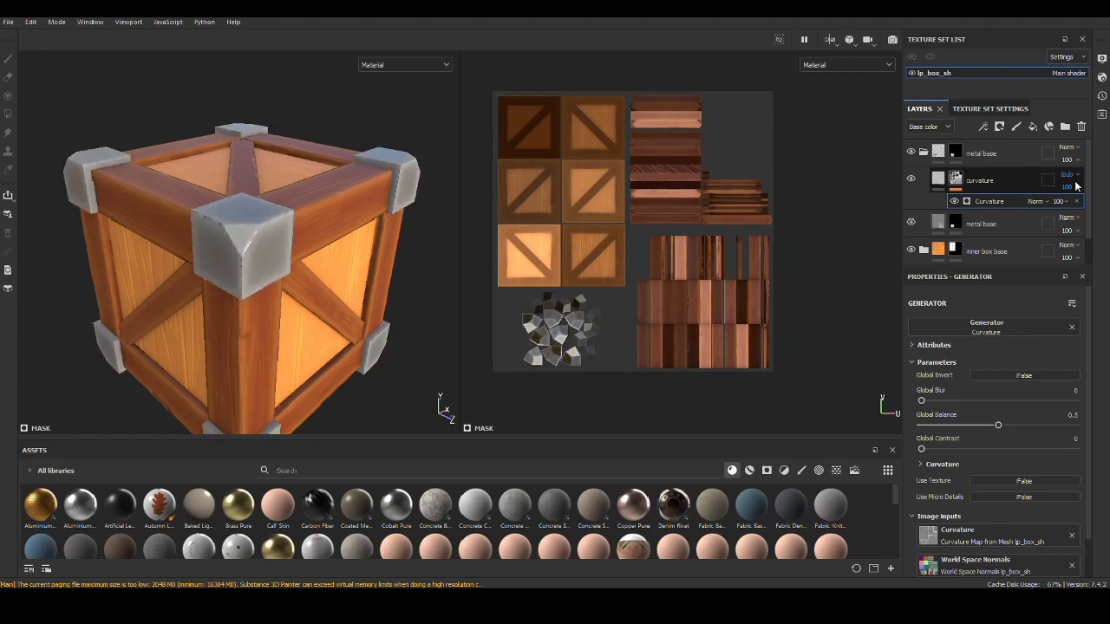
key("Down")
key("Down")
key("Down")
key("Down")
key("Down")
Step: Tune the metal corners' Curvature generator to Global Blur 0.18, Global Balance 0.14 and Global Contrast 0.32
left_click_drag(347, 309, 310, 387, "alt")
middle_click_drag(309, 384, 288, 364, "alt")
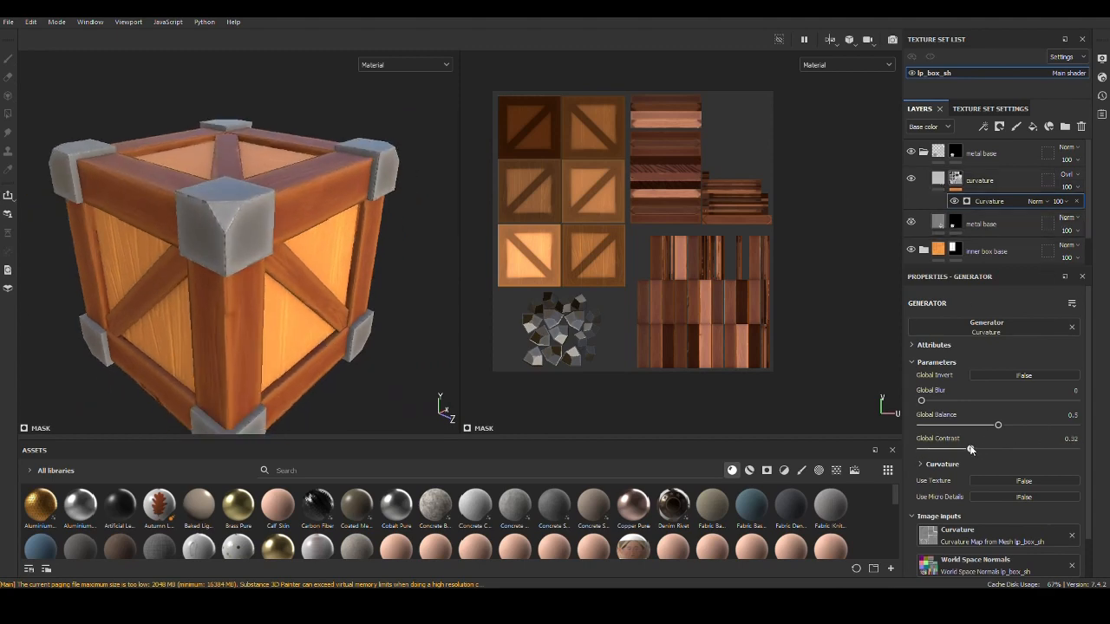
scroll(287, 312, "up", 2)
mouse_move(273, 317)
left_mouse_down("alt")
mouse_move(309, 307)
mouse_move(280, 350)
mouse_move(278, 327)
left_mouse_up("alt")
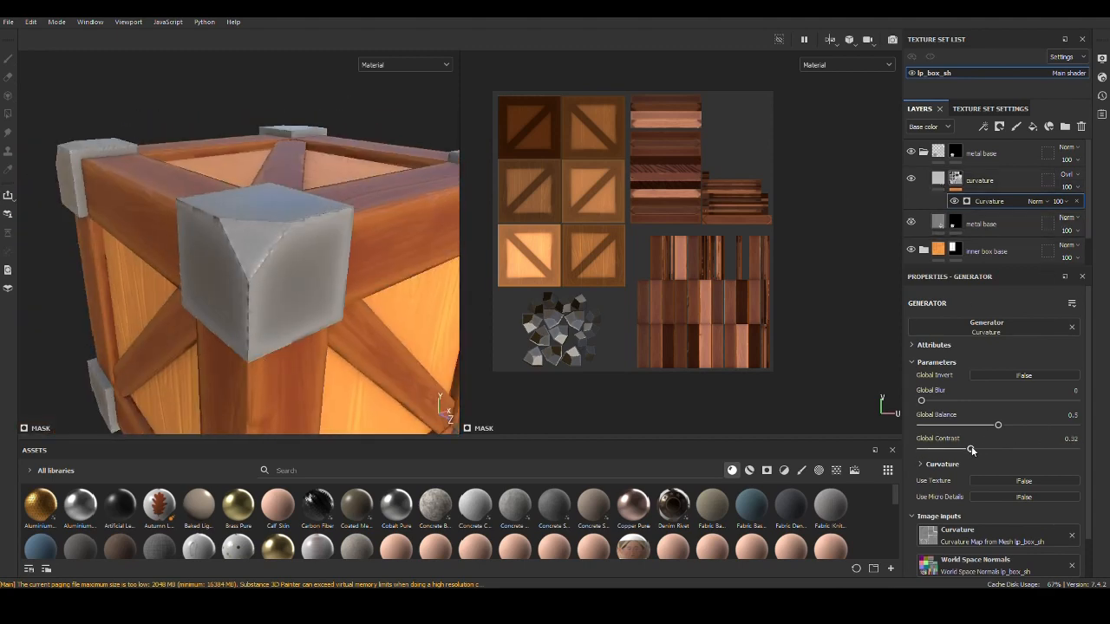
left_click(934, 345)
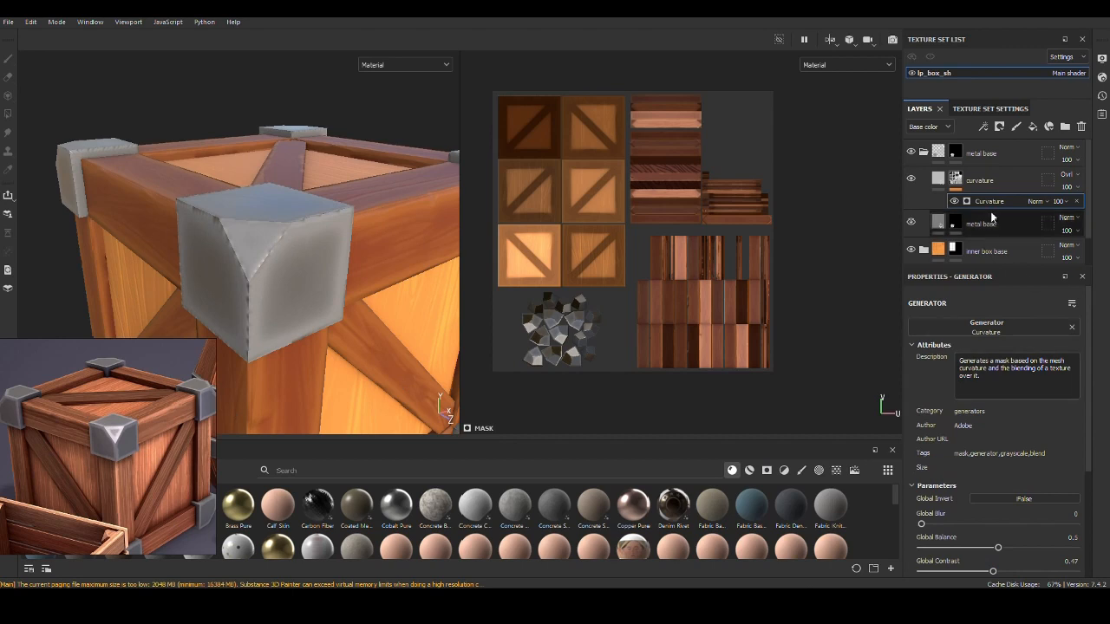
left_click(933, 344)
mouse_move(998, 426)
left_mouse_down()
mouse_move(982, 426)
mouse_move(982, 449)
mouse_move(950, 424)
mouse_move(985, 447)
left_mouse_up()
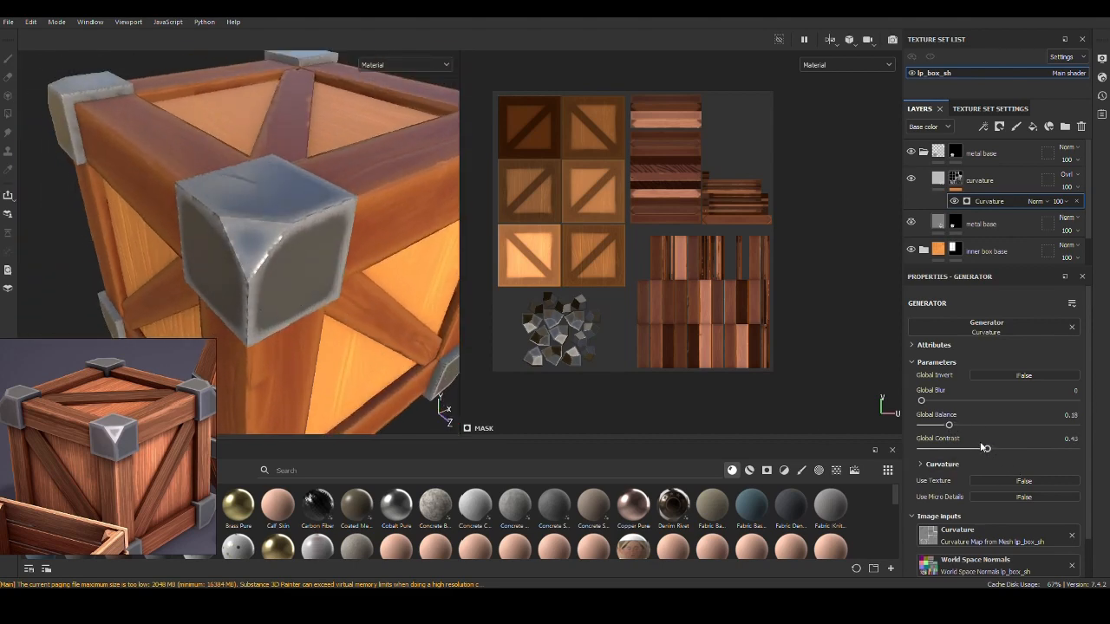
left_click_drag(921, 401, 945, 425)
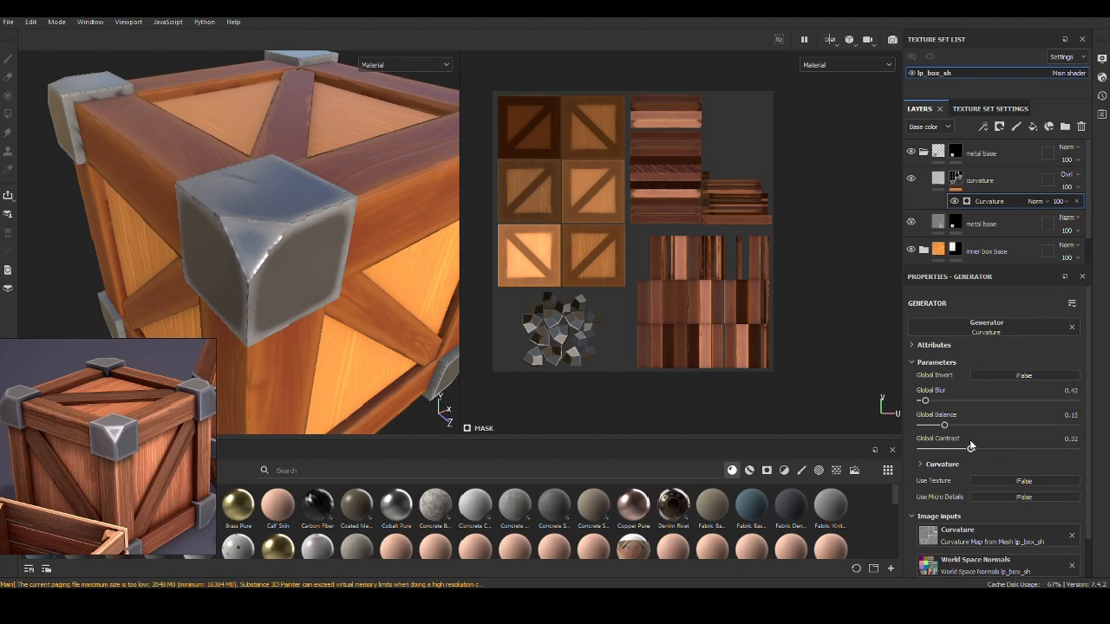
left_click_drag(925, 401, 941, 425)
left_click_drag(333, 321, 356, 297, "alt")
scroll(305, 312, "down", 3)
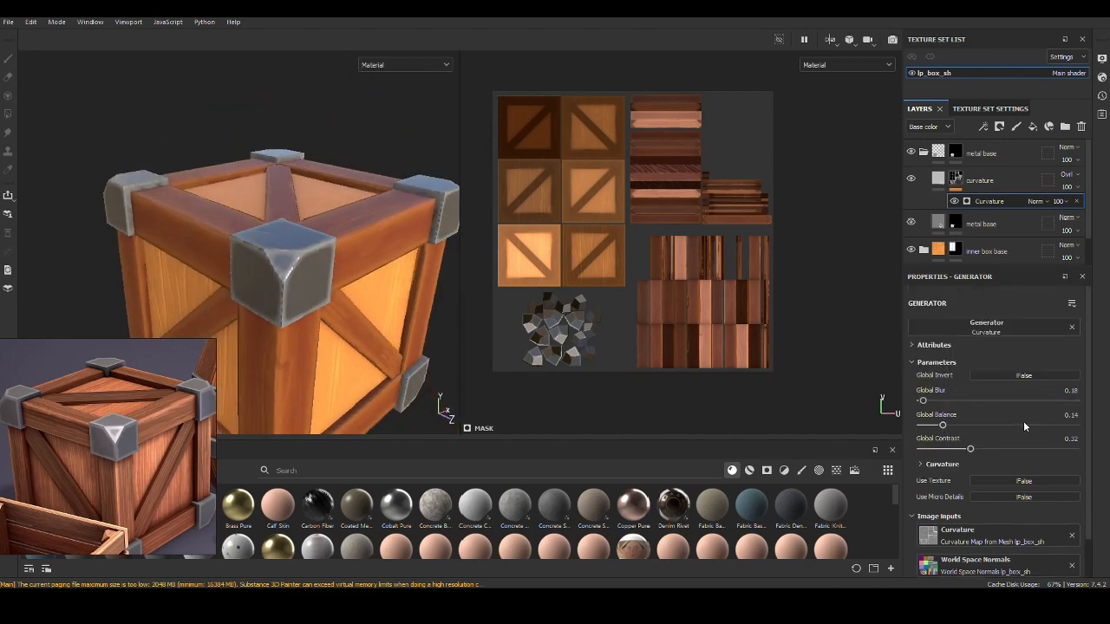
Step: Turn off the height and normal channels of the metal curvature fill layer
left_click(938, 179)
left_click(1060, 371)
left_click(1027, 371)
scroll(276, 253, "up", 2)
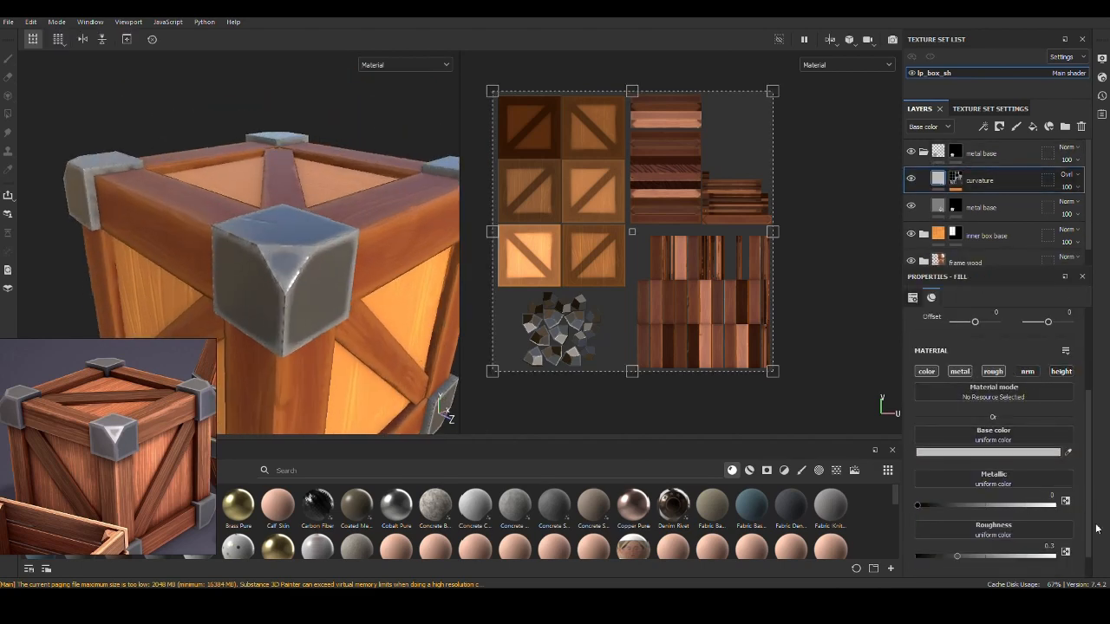
Step: Set the metal curvature layer's metallic value to about 0.20 and its roughness to about 0.36
left_click_drag(299, 304, 382, 364, "alt")
scroll(399, 347, "up", 2)
scroll(1016, 529, "down", 1)
left_click(952, 474)
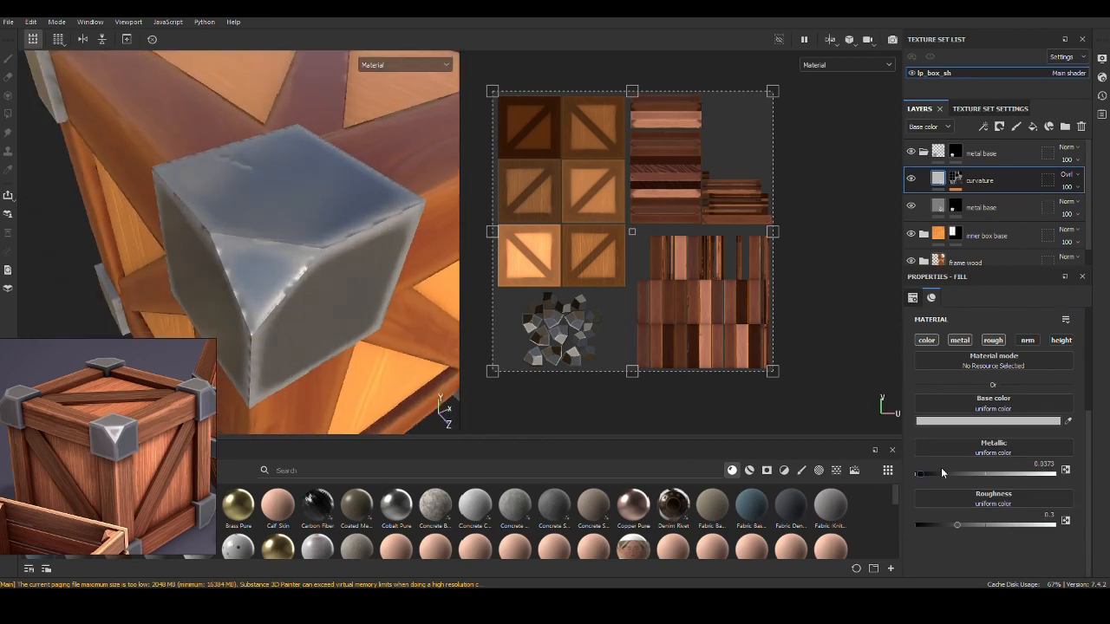
left_click(942, 525)
left_click_drag(299, 268, 362, 286, "alt")
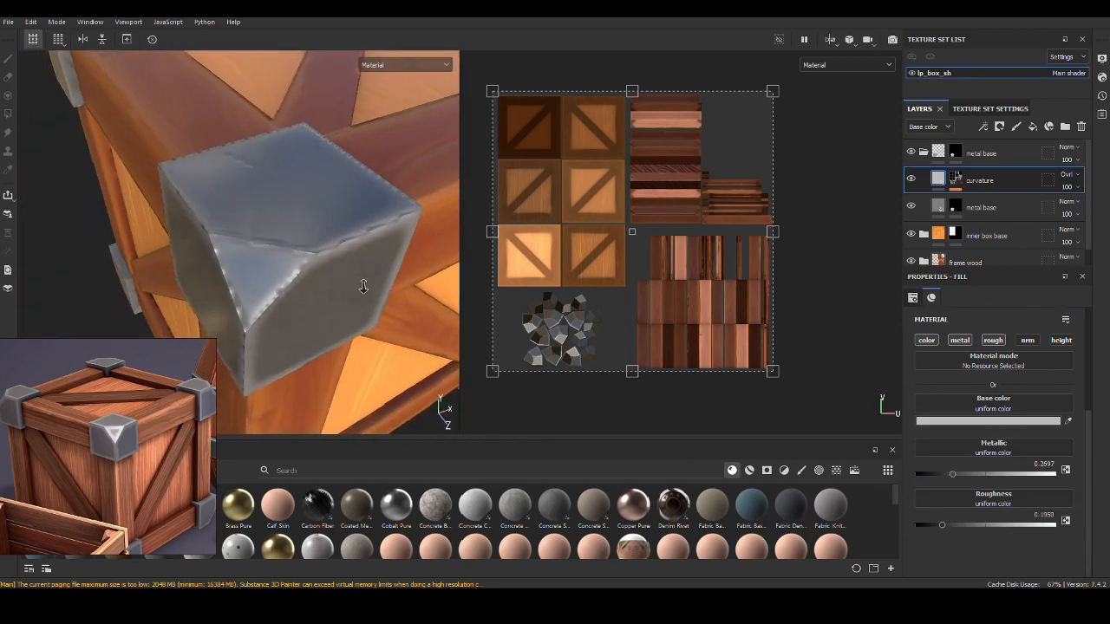
scroll(286, 321, "down", 3)
left_click_drag(229, 329, 254, 302, "alt")
scroll(254, 302, "up", 2)
left_click(950, 525)
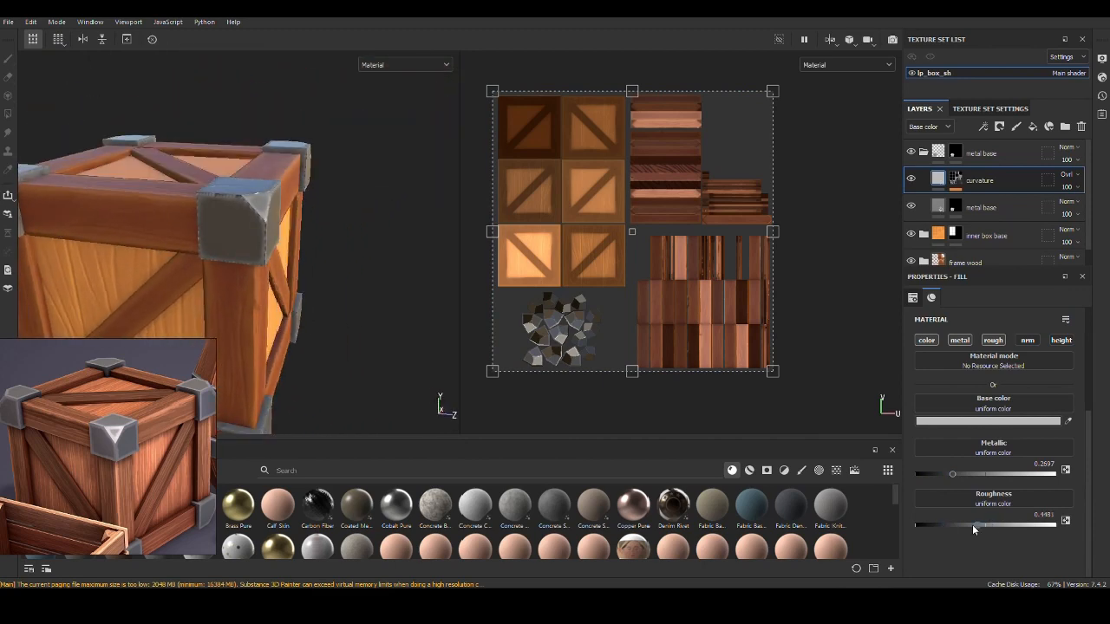
left_click_drag(327, 318, 382, 312, "alt")
scroll(381, 312, "up", 2)
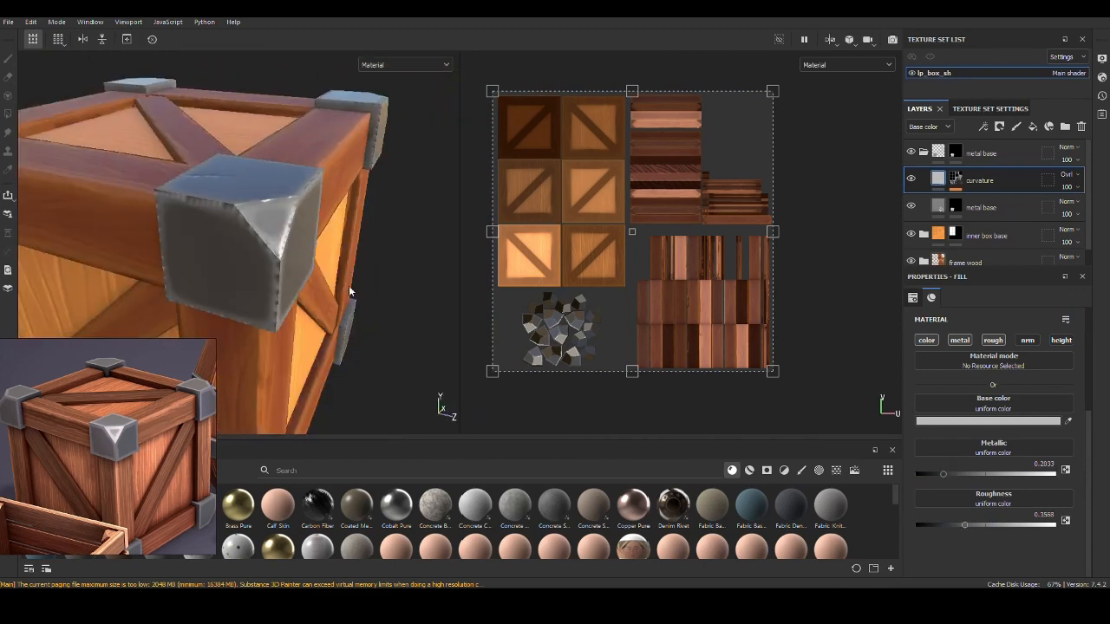
Step: Collapse the metal base folder and examine the whole crate and one wooden side from several angles and distances
scroll(385, 305, "down", 2)
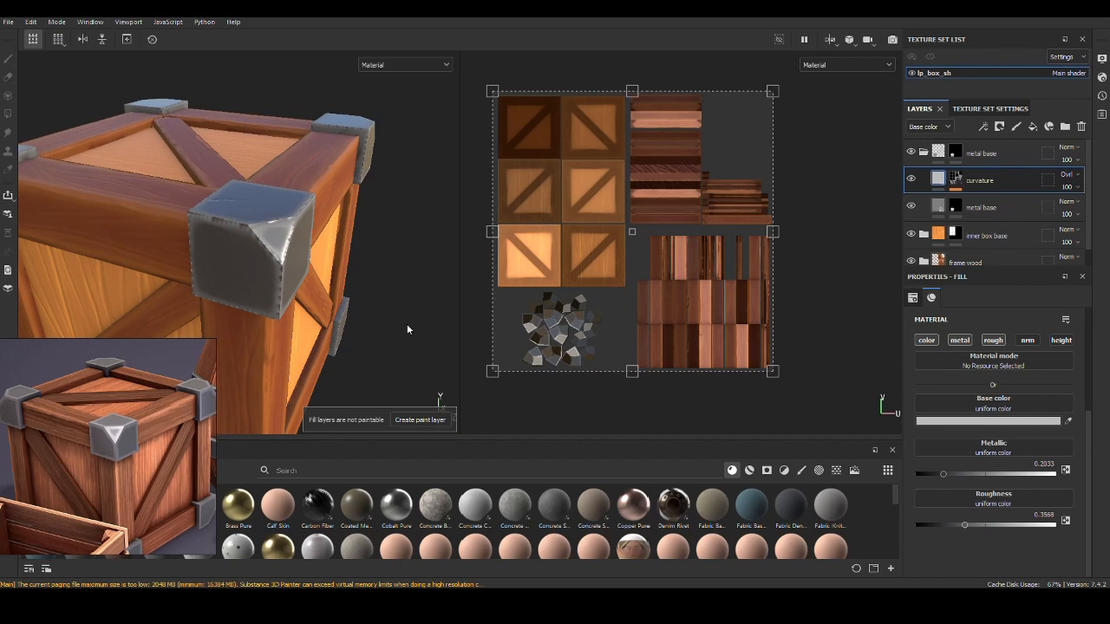
scroll(407, 323, "down", 5)
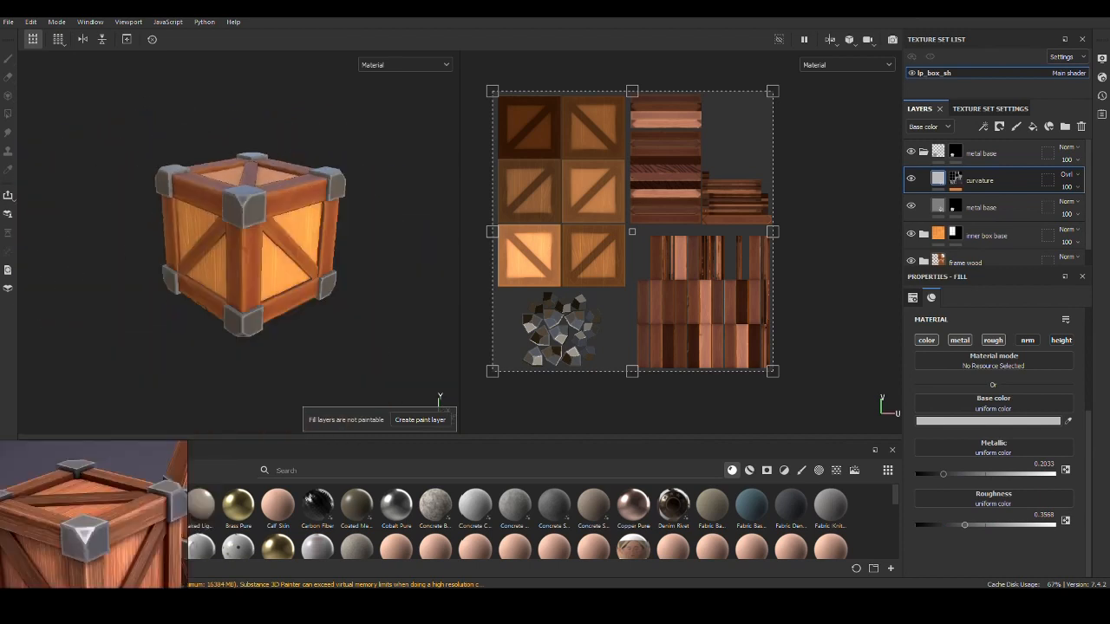
left_click_drag(375, 309, 379, 274, "alt")
middle_click_drag(378, 274, 377, 300, "alt")
right_click_drag(378, 300, 436, 332, "alt")
left_click_drag(391, 328, 362, 338, "alt")
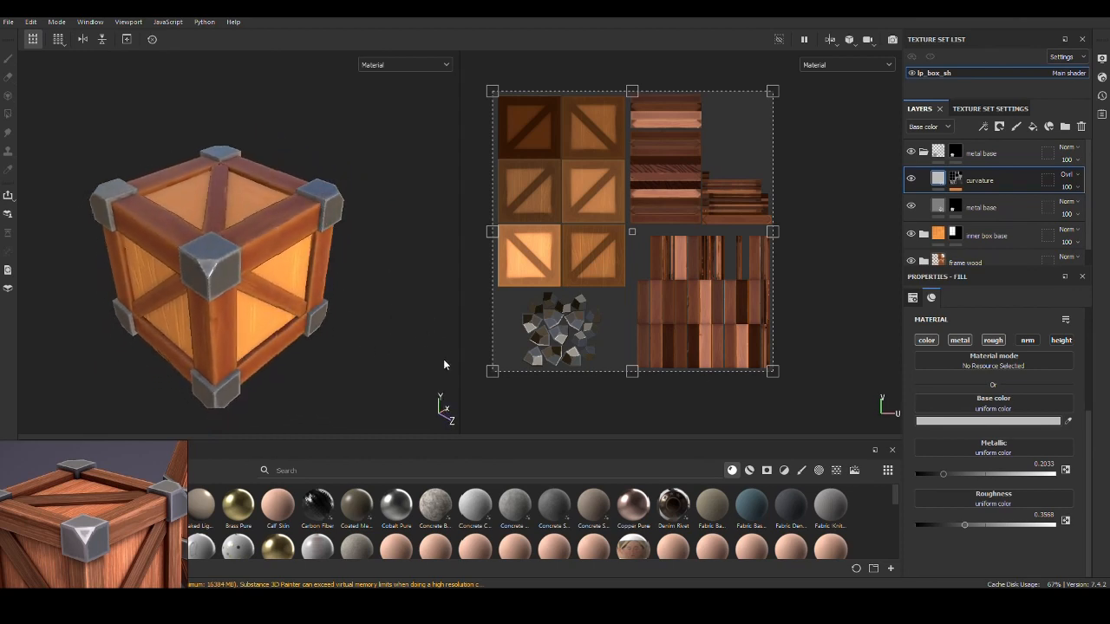
left_click(924, 153)
left_click_drag(390, 355, 333, 318, "alt")
right_click_drag(283, 268, 340, 373, "alt")
middle_click_drag(339, 374, 274, 355, "alt")
right_click_drag(335, 381, 414, 404, "alt")
mouse_move(340, 336)
left_mouse_down("alt")
mouse_move(297, 318)
mouse_move(293, 255)
mouse_move(174, 255)
mouse_move(218, 367)
mouse_move(331, 332)
left_mouse_up("alt")
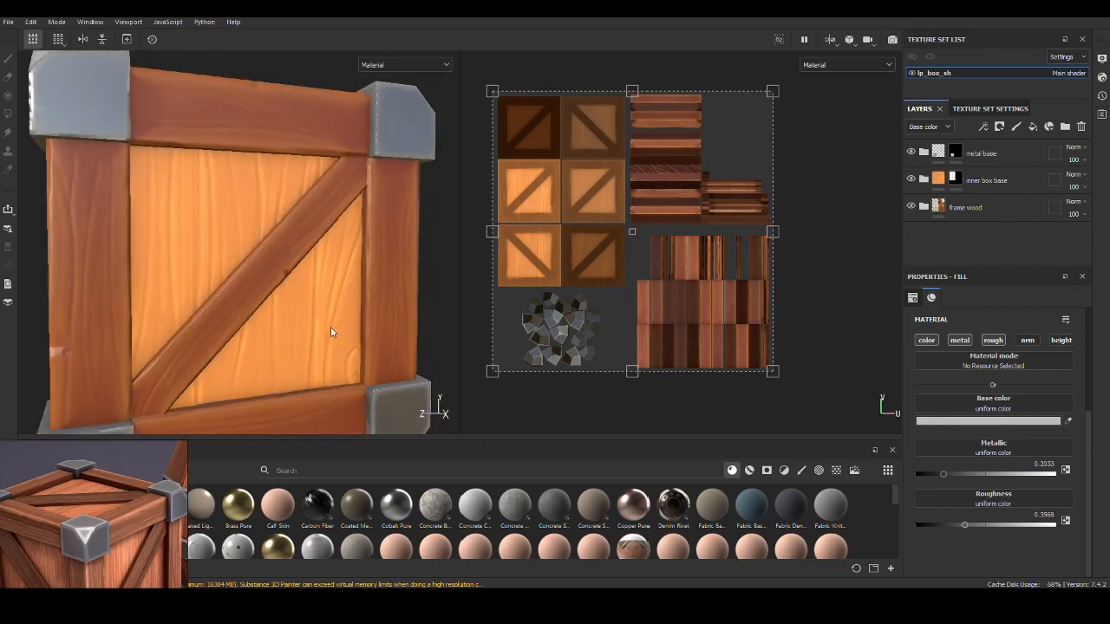
right_click_drag(331, 333, 242, 339, "alt")
mouse_move(242, 339)
left_mouse_down("alt")
mouse_move(294, 358)
mouse_move(206, 340)
mouse_move(261, 348)
left_mouse_up("alt")
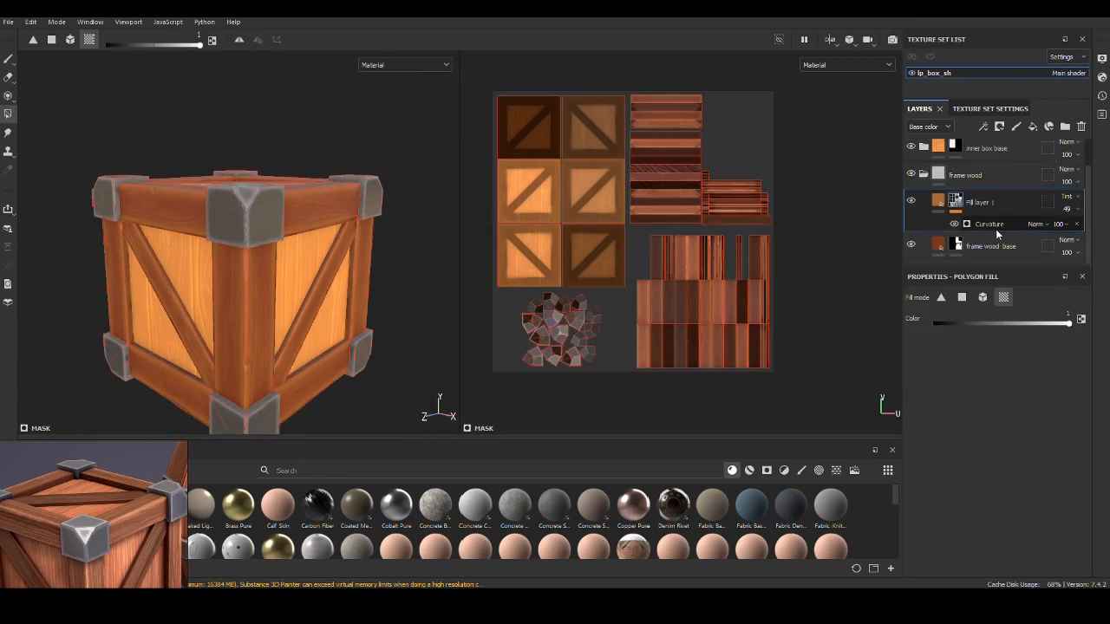
Step: Add a fill layer above curvature in the inner box base folder, keeping only its color channel enabled
left_click(923, 179)
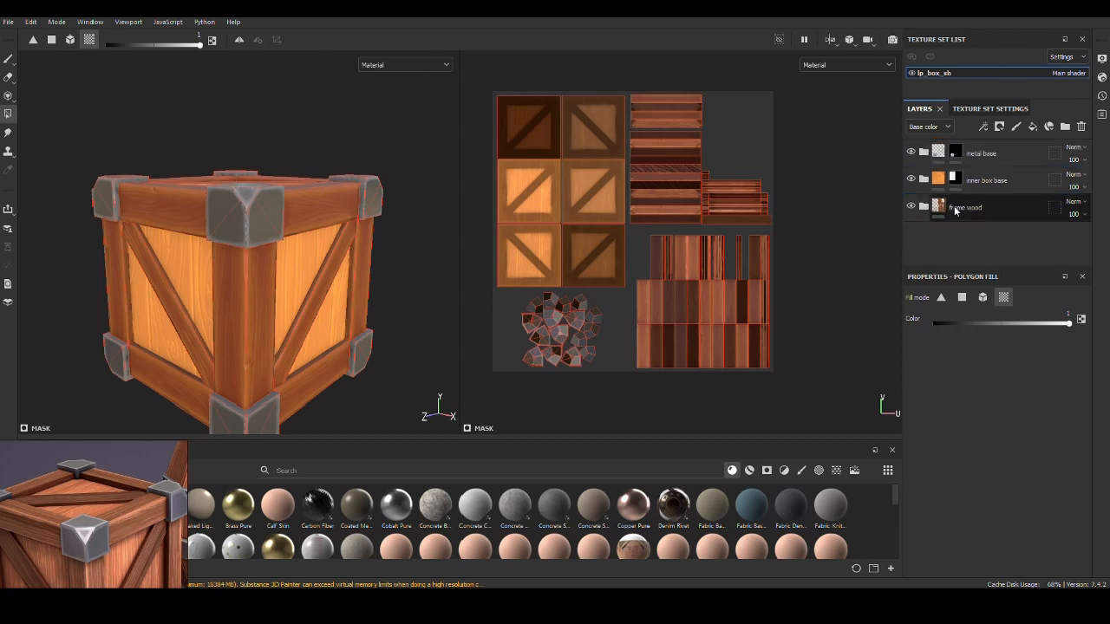
left_click(923, 179)
scroll(1035, 221, "down", 1)
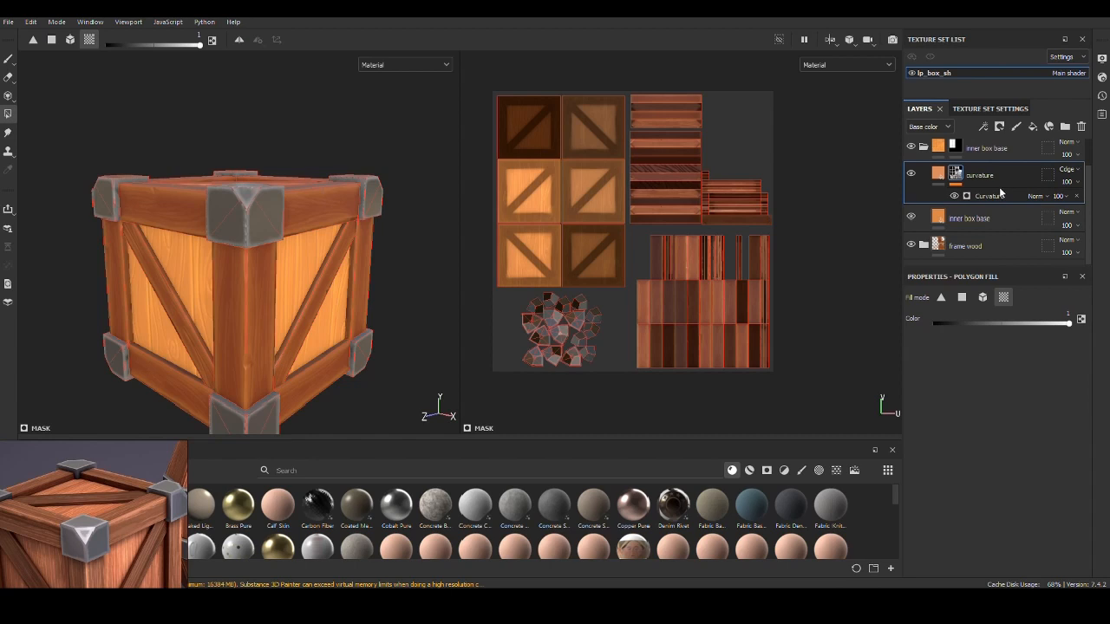
left_click(1033, 127)
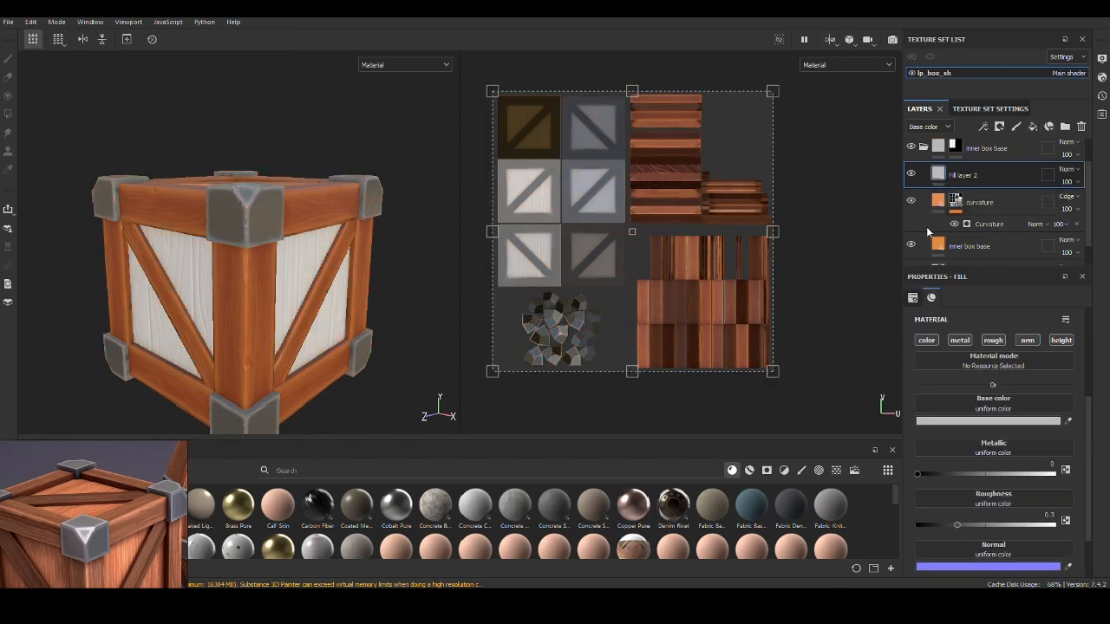
left_click(993, 340)
left_click(959, 340)
left_click(1028, 340)
left_click(1061, 339)
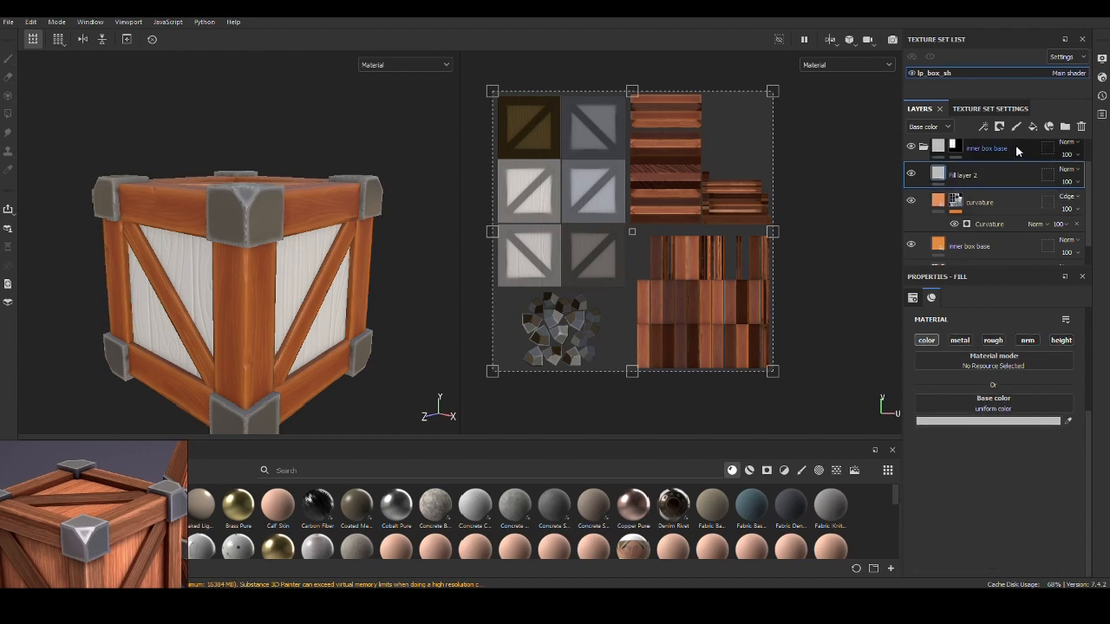
Step: Add a black mask with a Dirt generator to the new fill layer above curvature in the inner box base folder
right_click(958, 173)
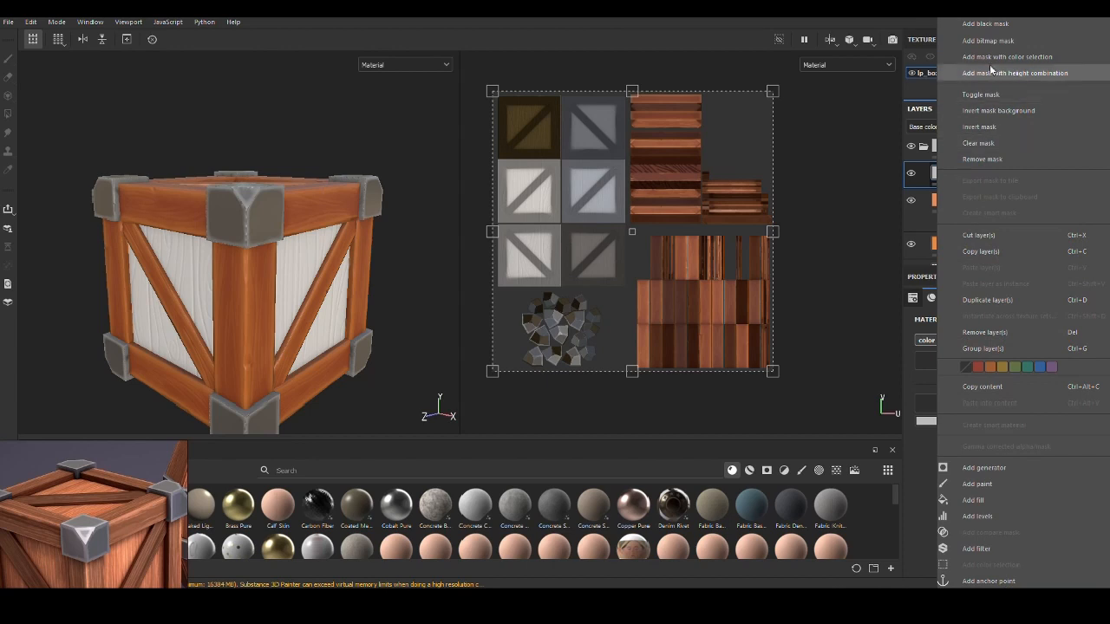
left_click(989, 36)
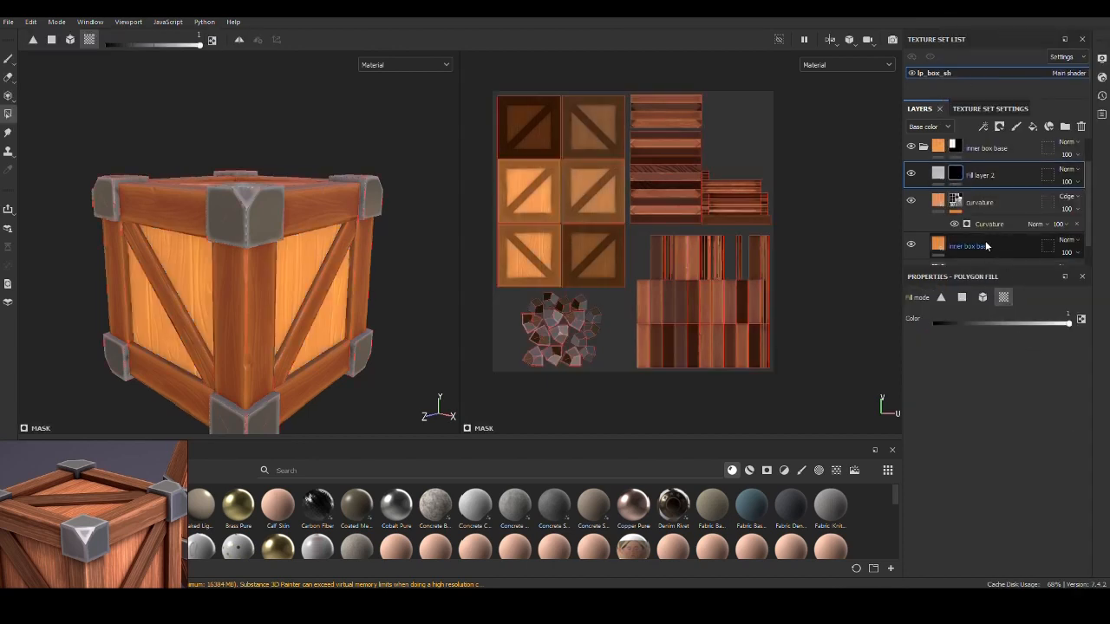
left_click(984, 126)
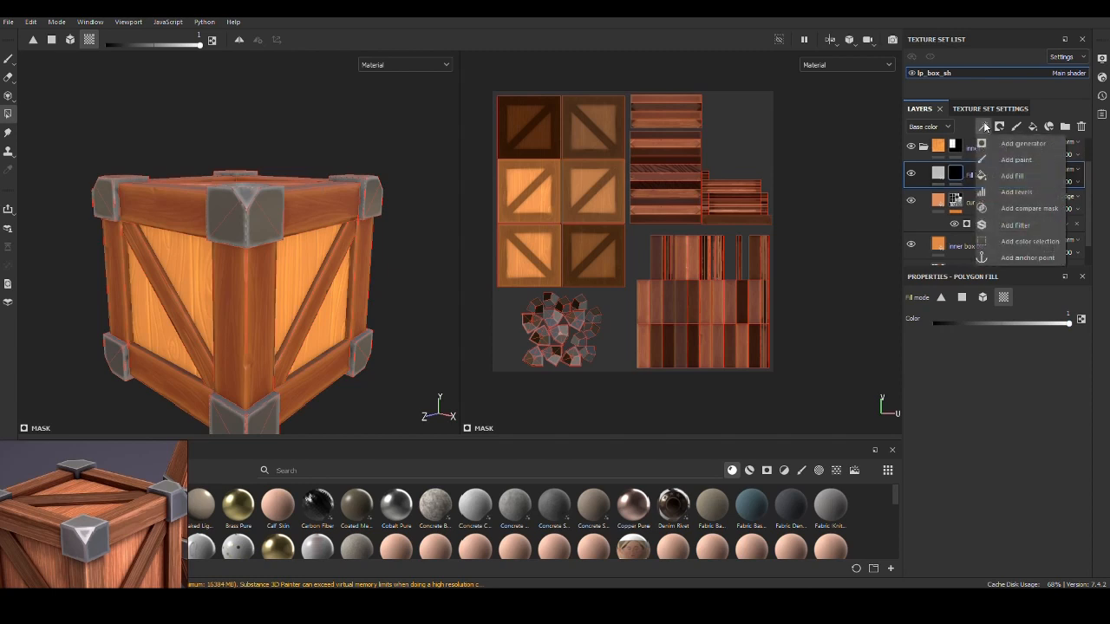
left_click(1006, 145)
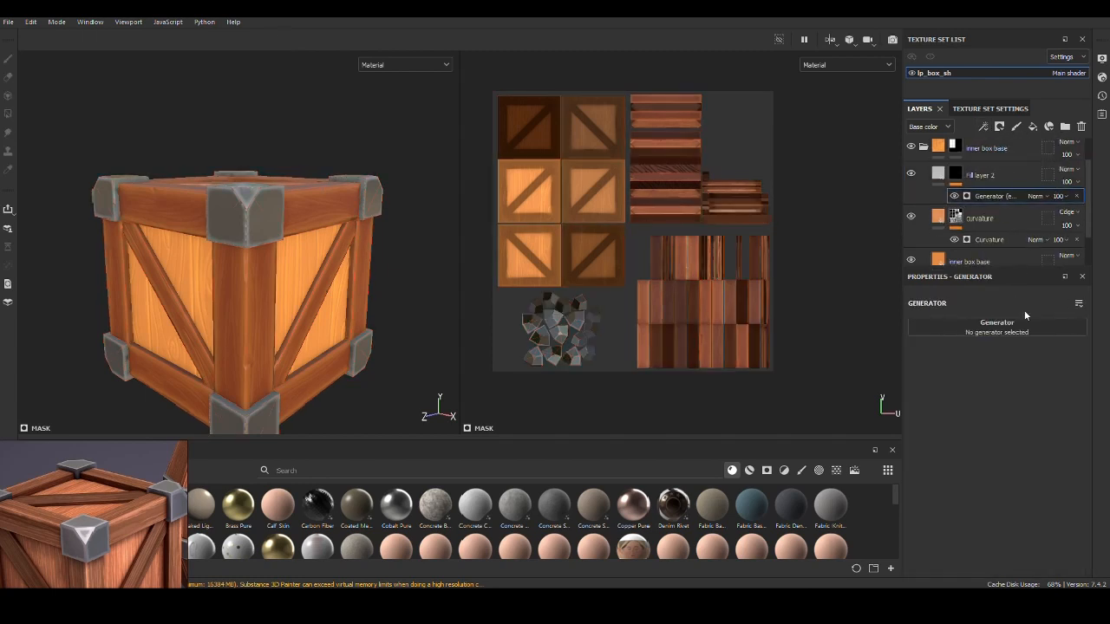
left_click(996, 330)
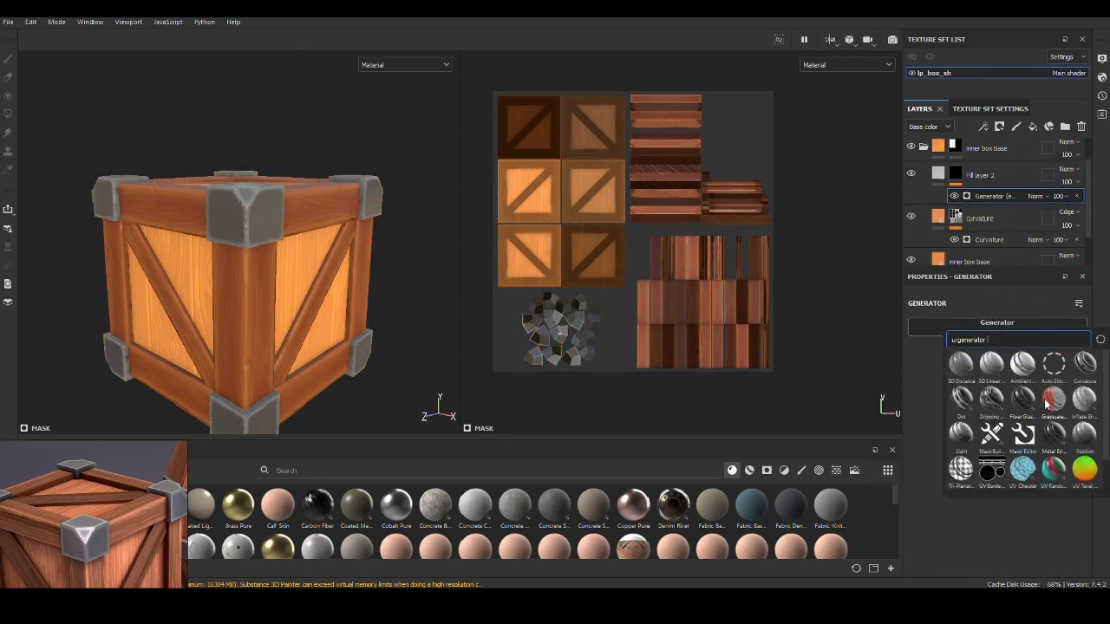
left_click(960, 398)
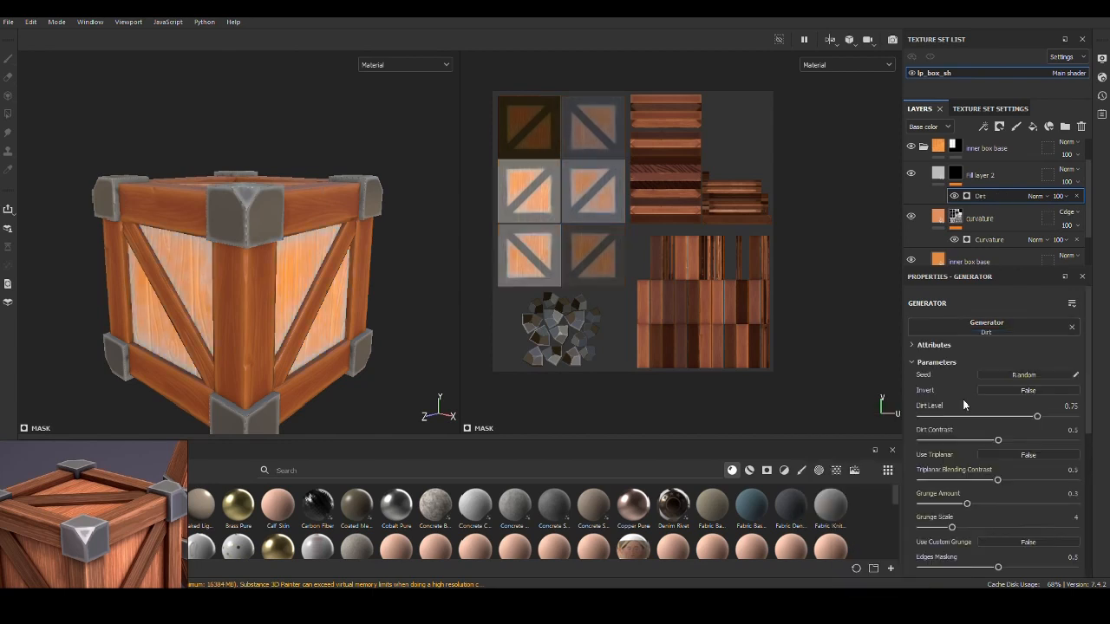
left_click_drag(340, 334, 265, 326, "alt")
right_click_drag(272, 292, 340, 382, "alt")
left_click_drag(340, 382, 347, 355, "alt")
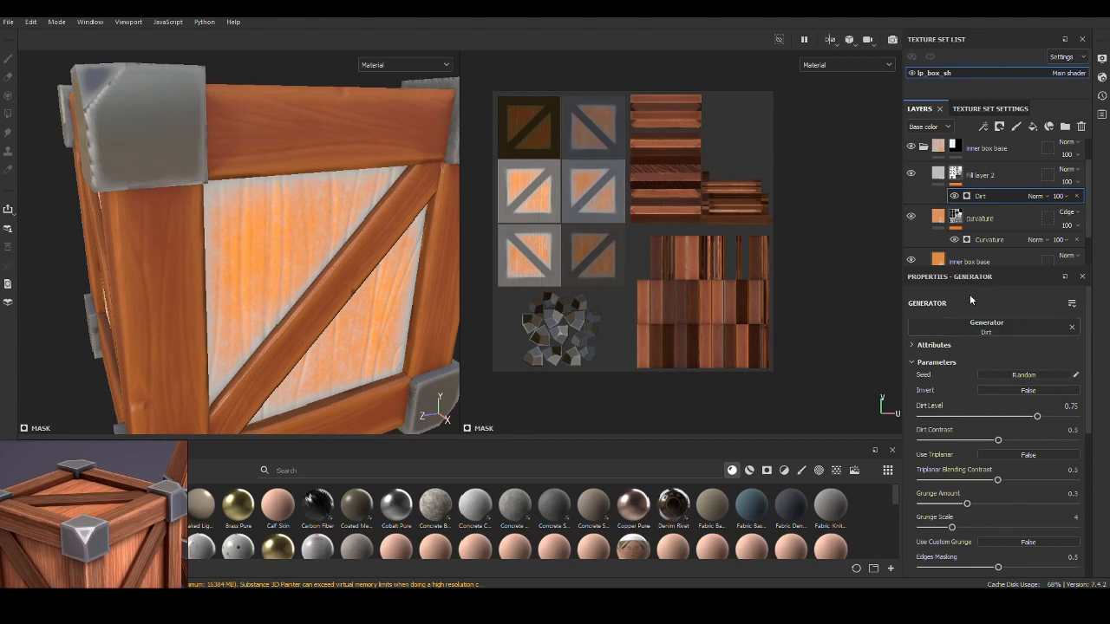
Step: Set the dirt-masked fill layer's base color to dark red, hex 773838
left_click(940, 177)
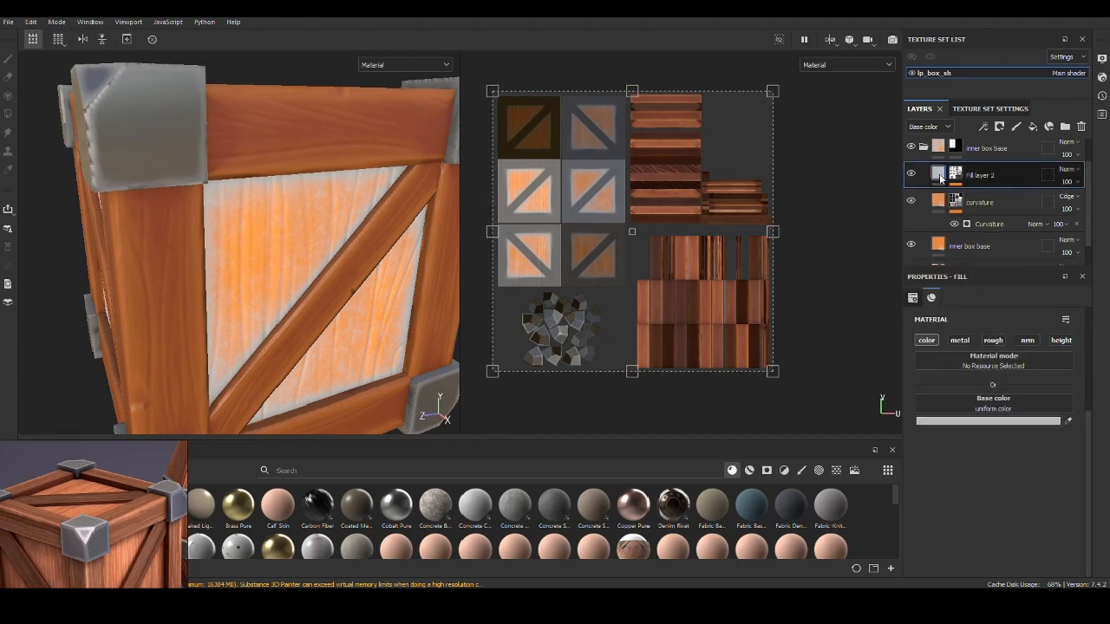
left_click(967, 422)
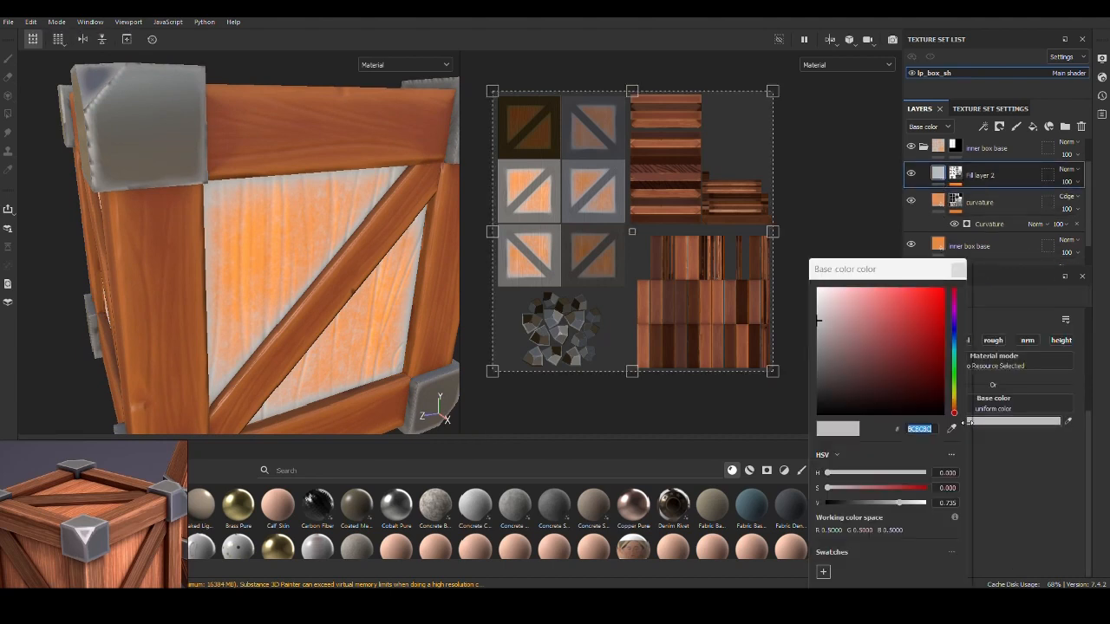
left_click(884, 355)
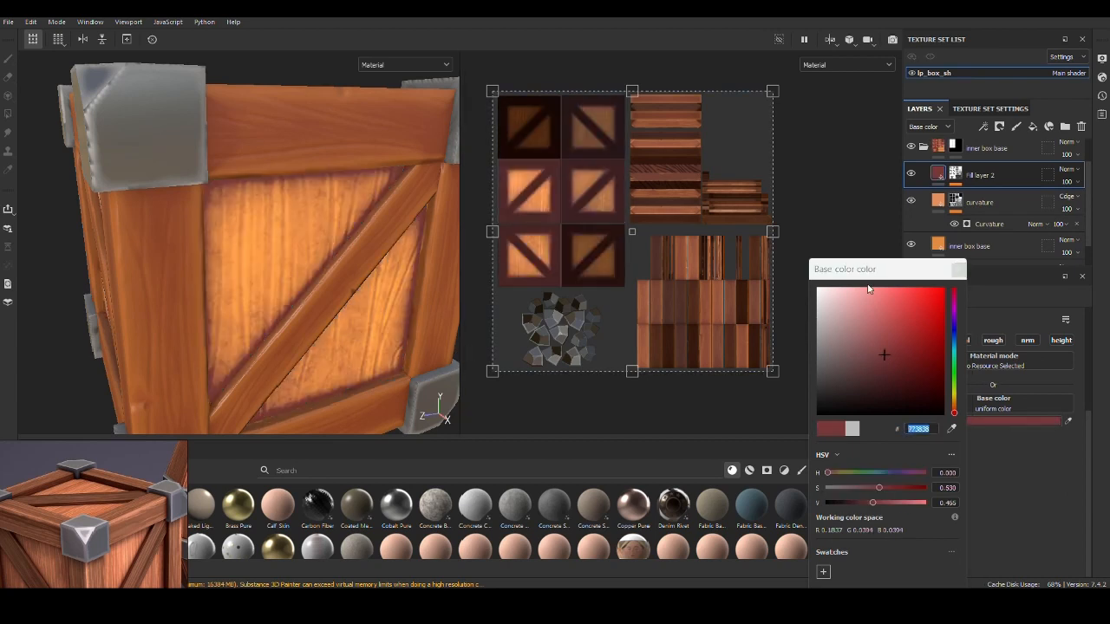
left_click(958, 270)
left_click_drag(308, 270, 330, 269, "alt")
scroll(331, 324, "down", 2)
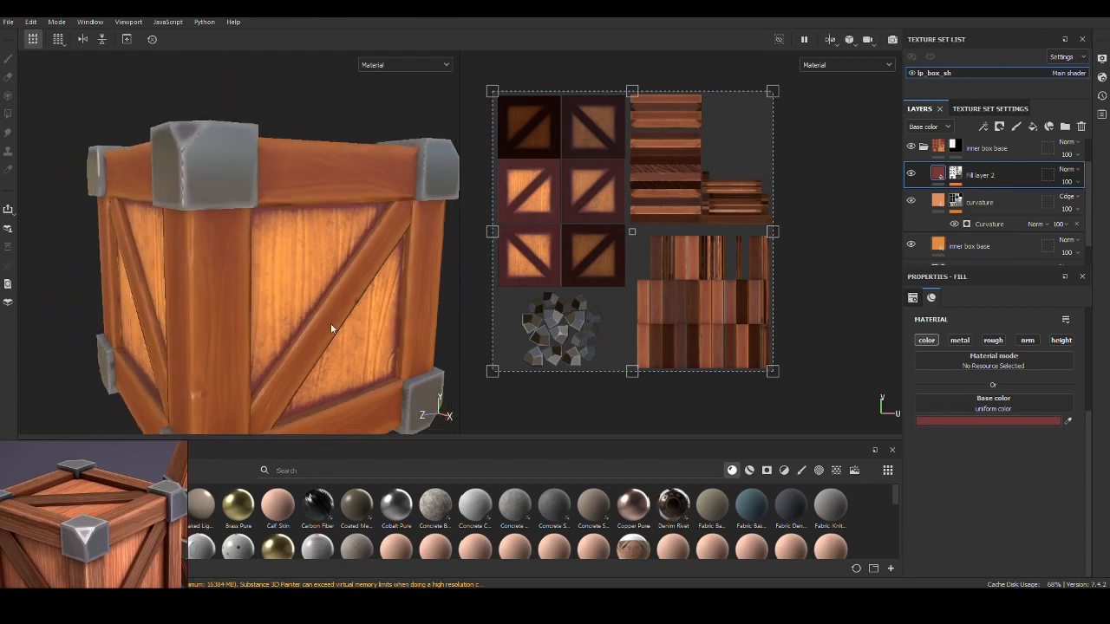
left_click_drag(330, 323, 302, 327, "alt")
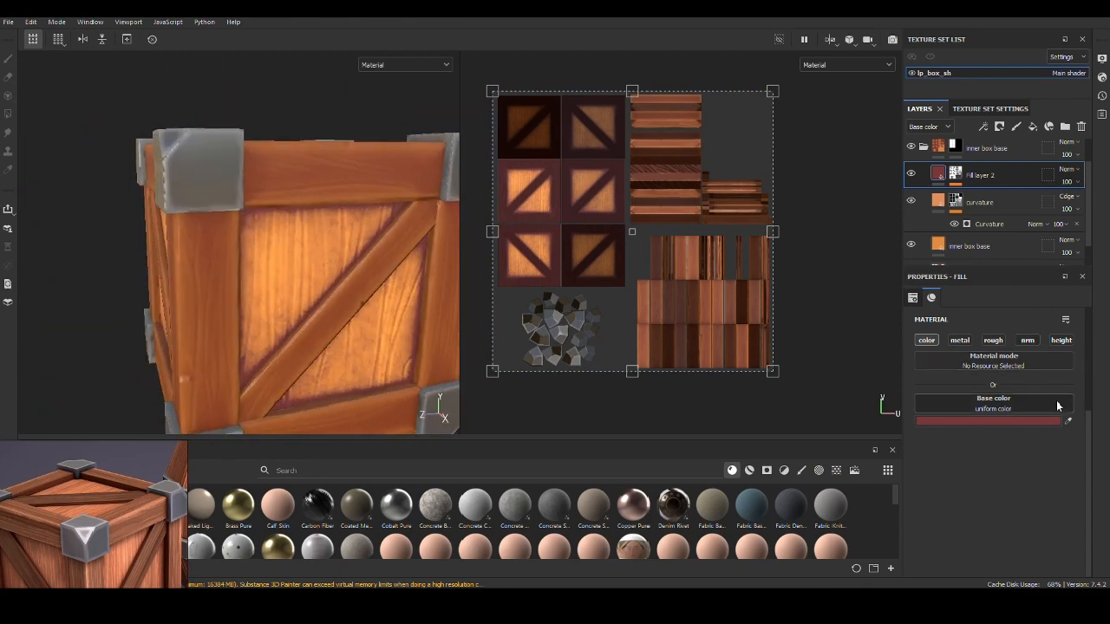
Step: Lower the Dirt generator's grunge amount to about 0.23 and its triplanar blending contrast to about 0.45
left_click(956, 178)
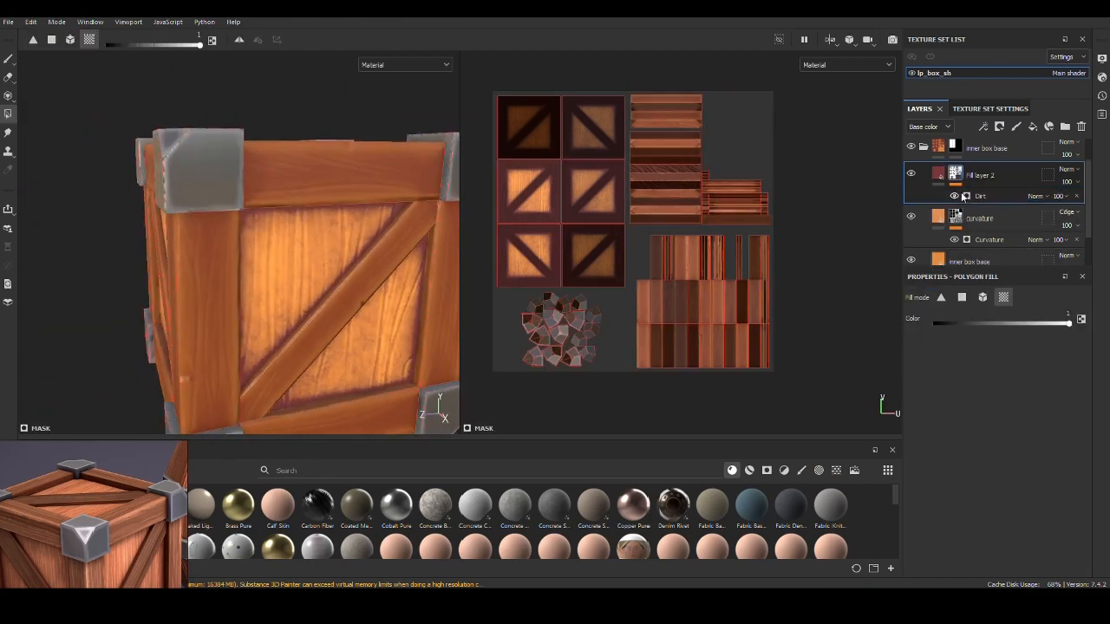
left_click(964, 198)
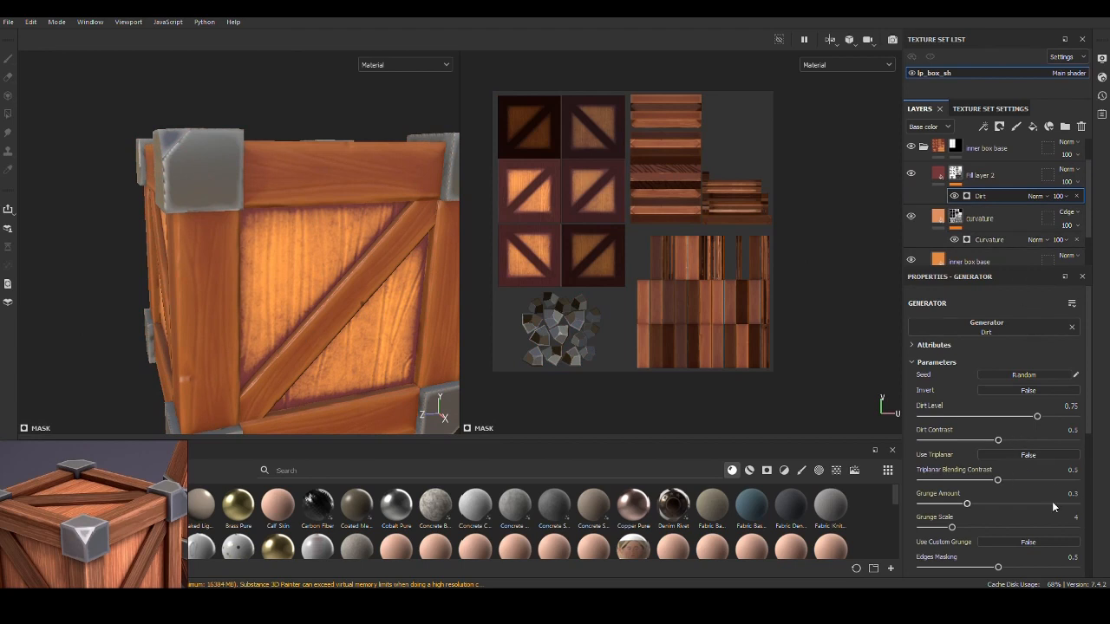
scroll(1052, 501, "down", 2)
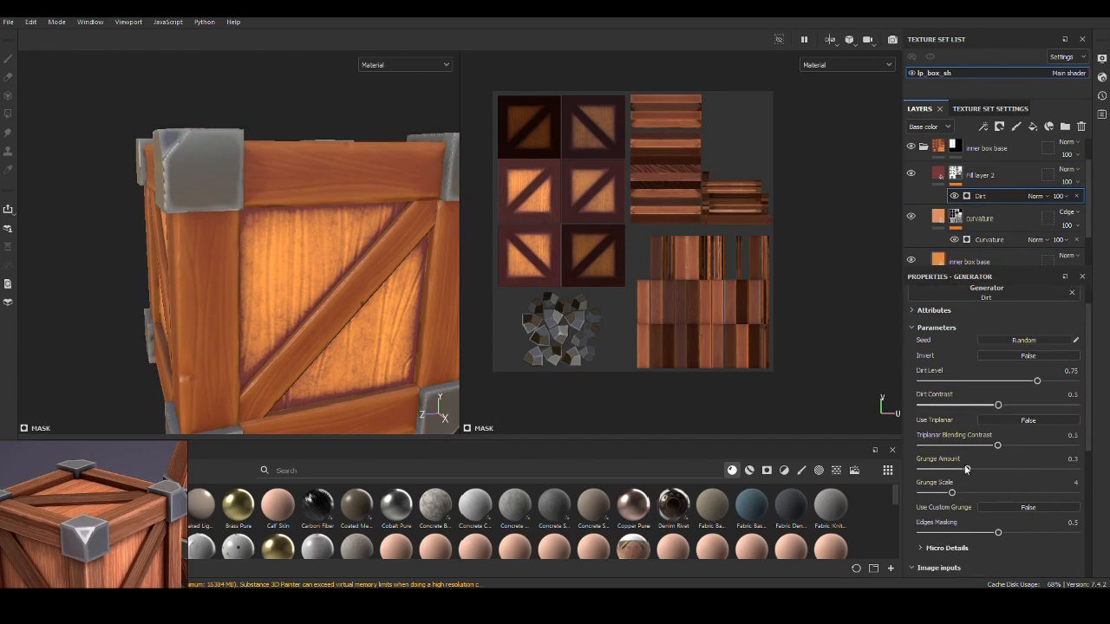
left_click_drag(967, 469, 959, 471)
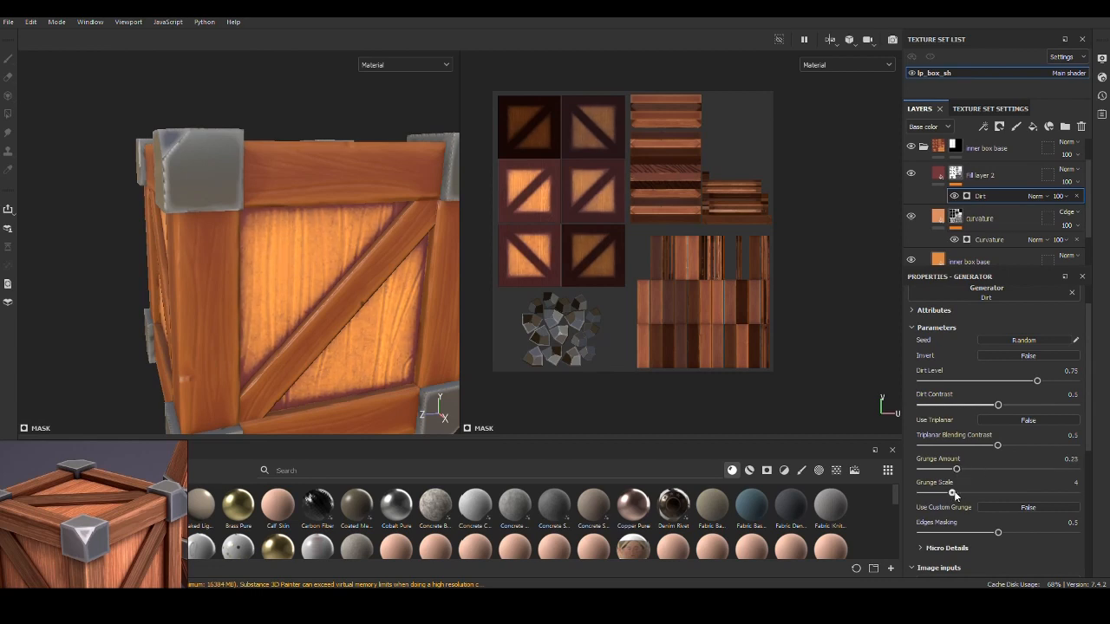
mouse_move(953, 493)
left_mouse_down()
mouse_move(988, 492)
mouse_move(949, 494)
left_mouse_up()
mouse_move(997, 445)
left_mouse_down()
mouse_move(1027, 445)
mouse_move(935, 459)
mouse_move(983, 457)
left_mouse_up()
Step: Set the Dirt generator's edges masking to about 0.52 and its dirt level to about 0.71
left_click(1001, 530)
scroll(1023, 512, "down", 1)
scroll(1023, 507, "up", 2)
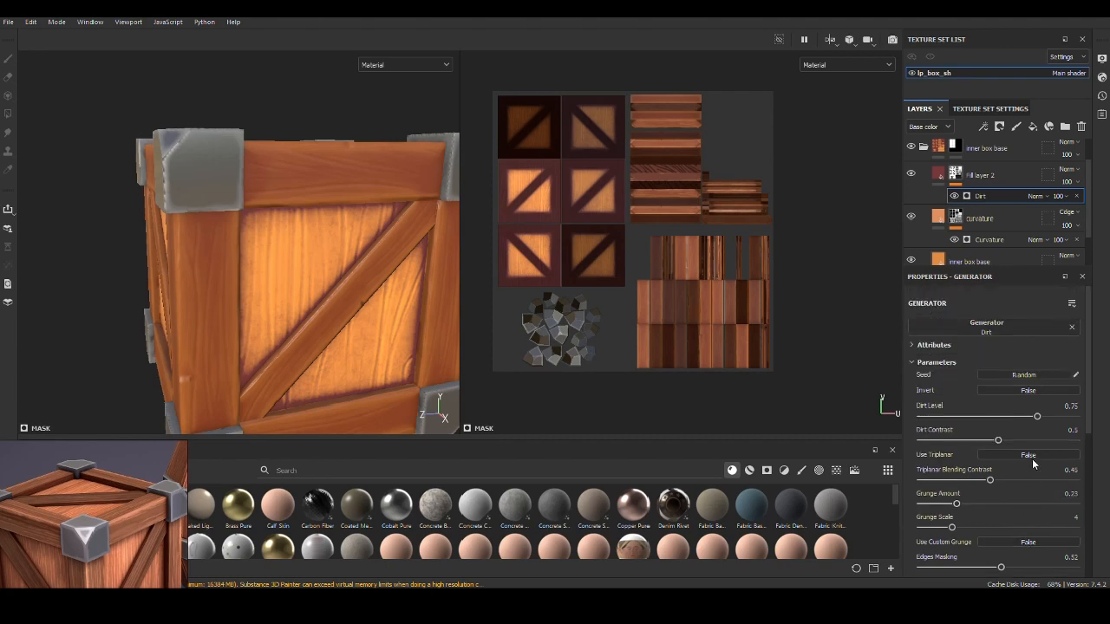
mouse_move(1035, 417)
left_mouse_down()
mouse_move(1007, 417)
mouse_move(1031, 418)
left_mouse_up()
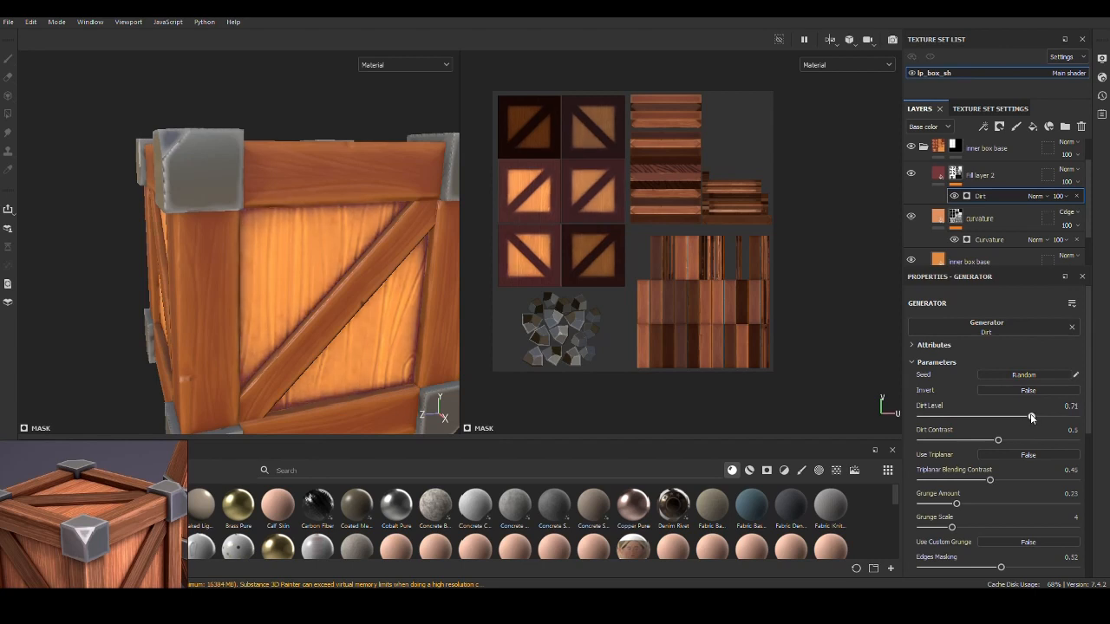
mouse_move(386, 331)
left_mouse_down("alt")
mouse_move(404, 312)
mouse_move(384, 320)
left_mouse_up("alt")
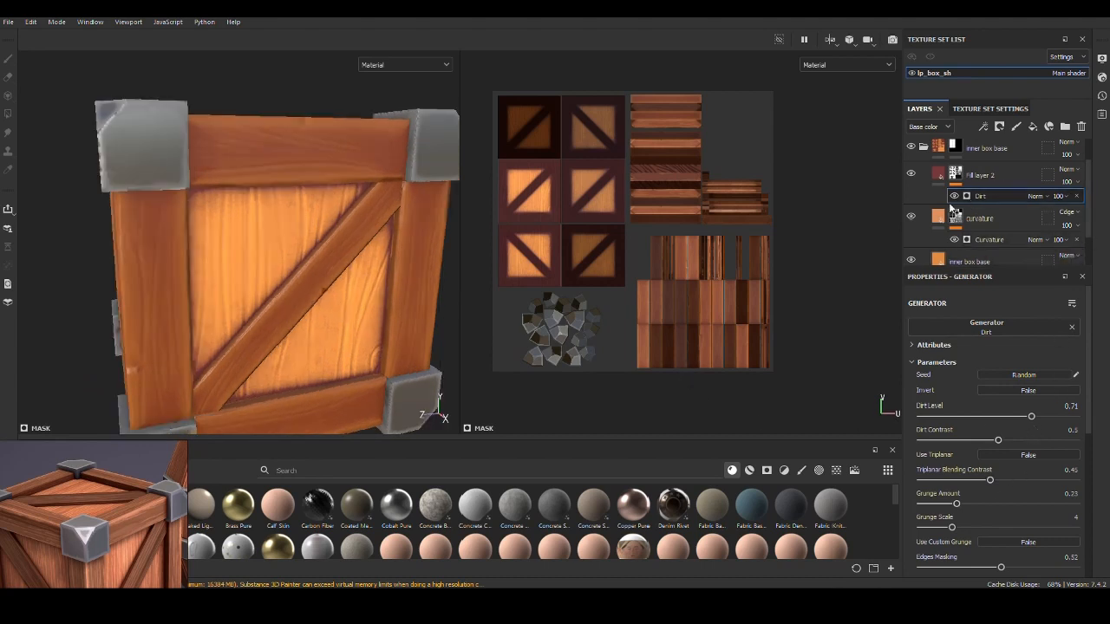
Step: Change the dark red dirt layer's base color blending mode to Darken
left_click(1067, 170)
left_click(1073, 184)
key("Down")
key("Down")
key("Down")
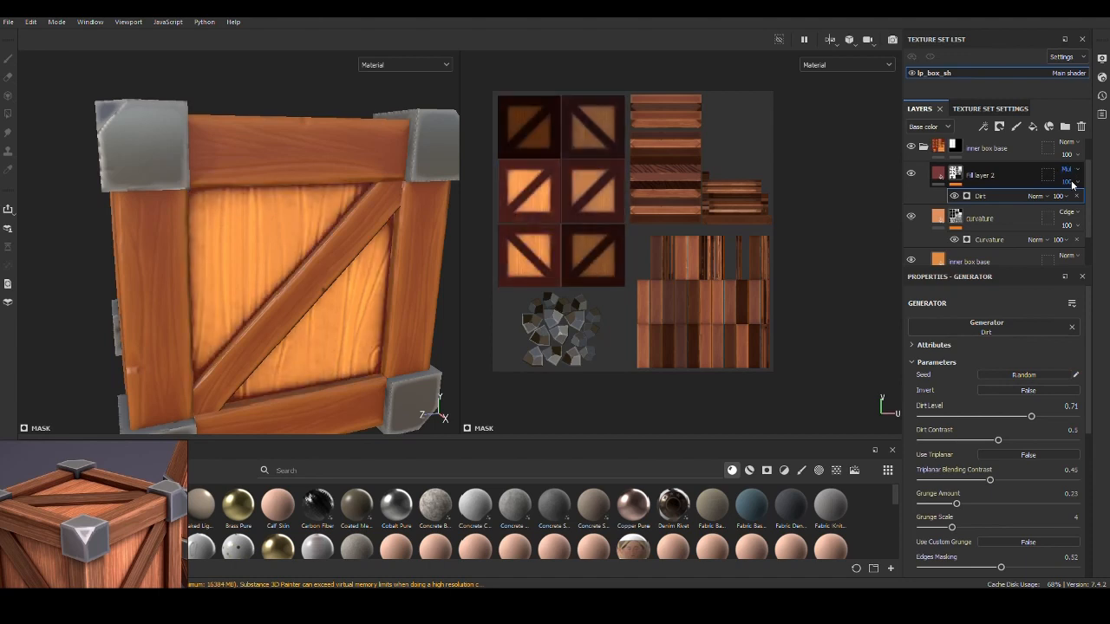
key("Down")
key("Down")
key("Down")
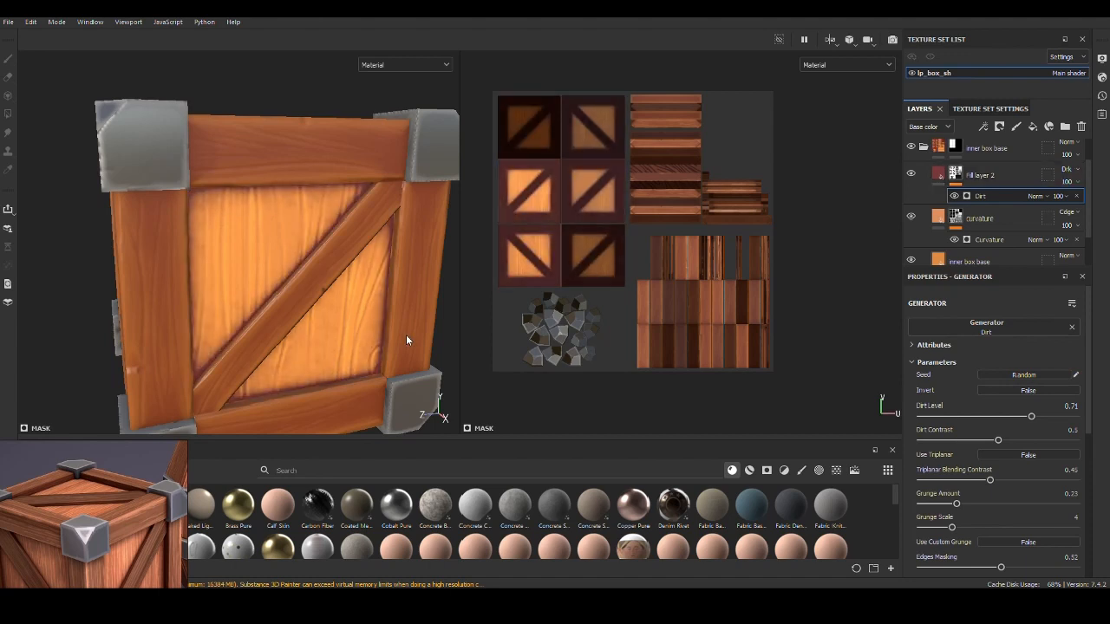
right_click_drag(407, 339, 263, 322, "alt")
left_click_drag(263, 322, 339, 317, "alt")
middle_click_drag(339, 317, 335, 323, "alt")
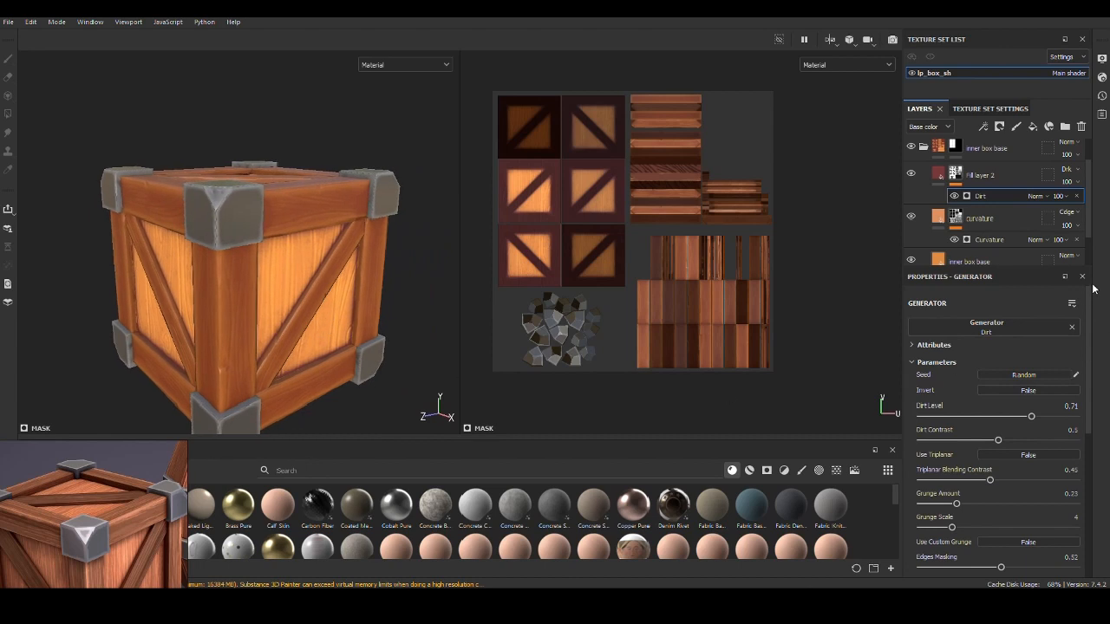
Step: Add another fill layer directly above the dirt layer and keep only its color channel enabled
left_click(999, 176)
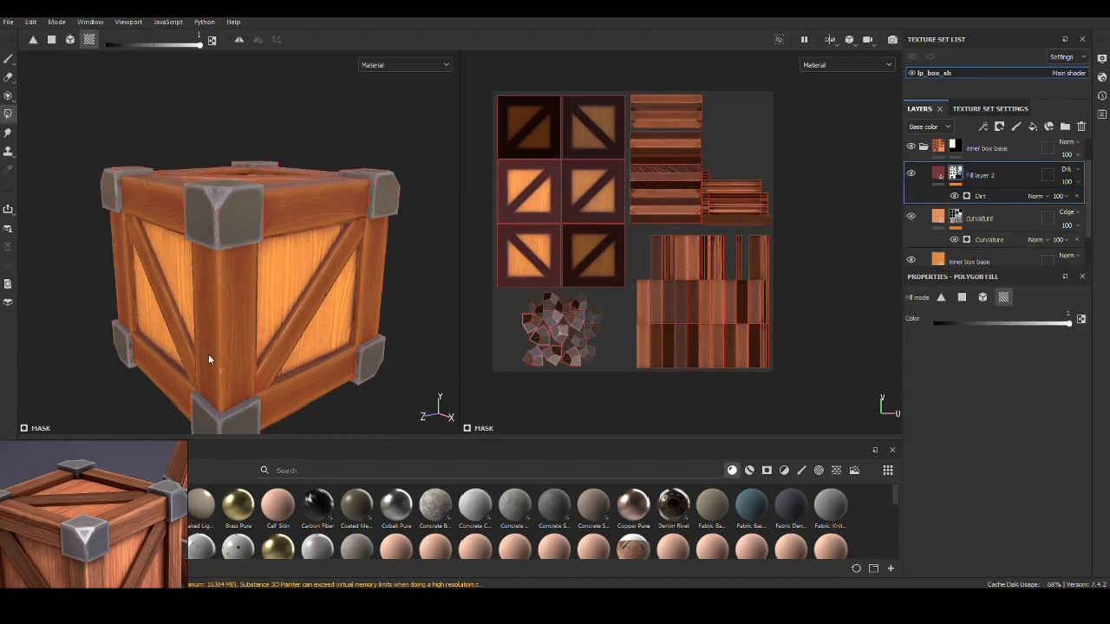
left_click_drag(208, 354, 319, 337, "alt")
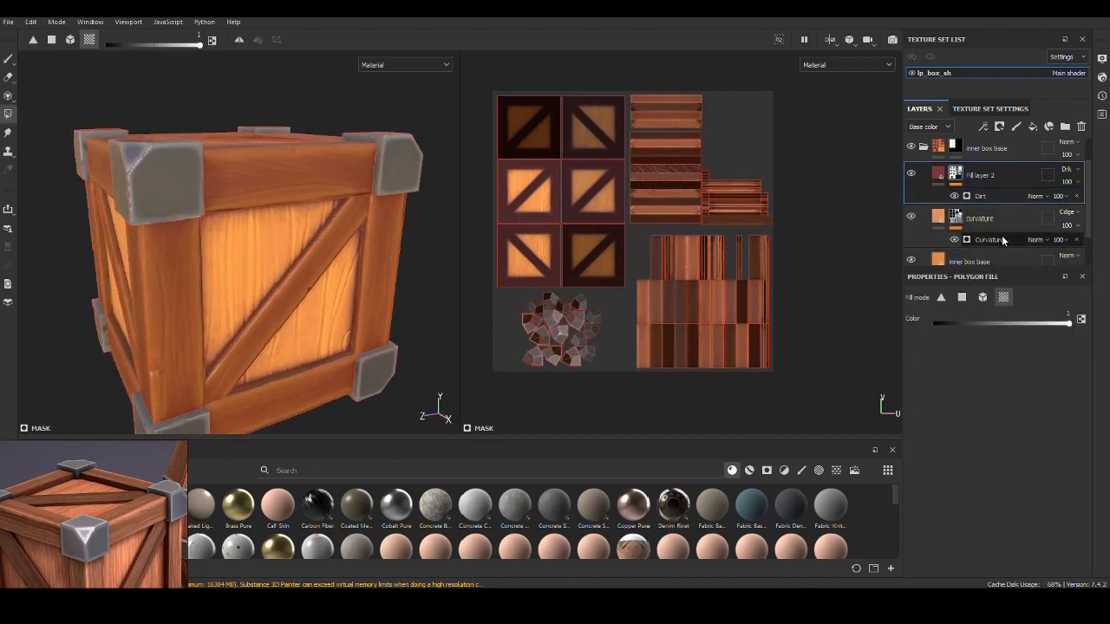
left_click(1032, 128)
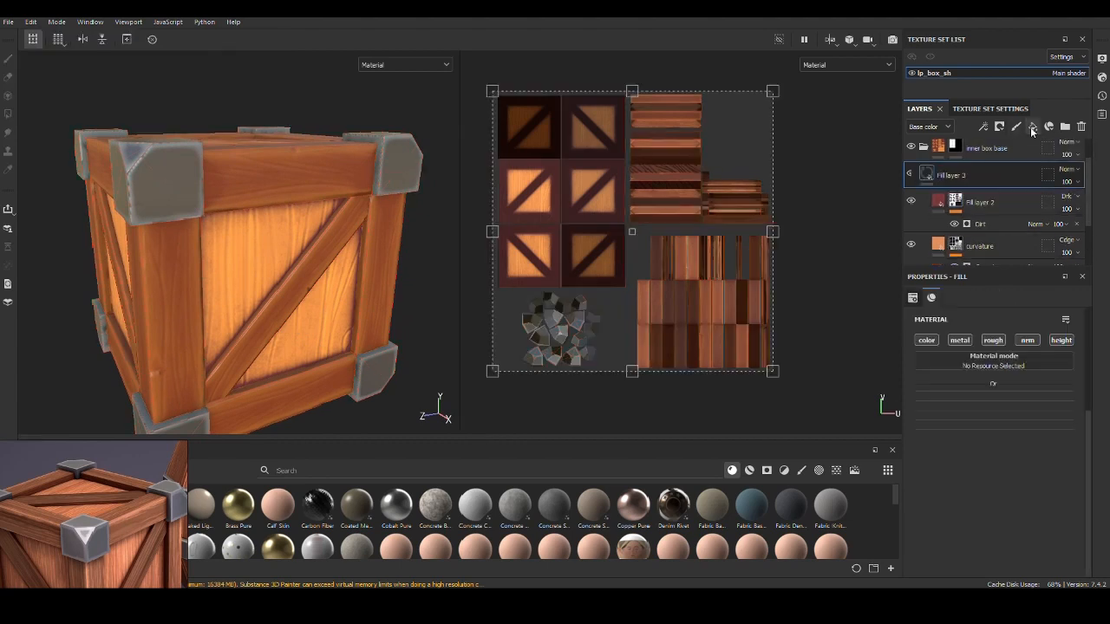
left_click(959, 340)
left_click(993, 340)
left_click(1027, 340)
left_click(1057, 340)
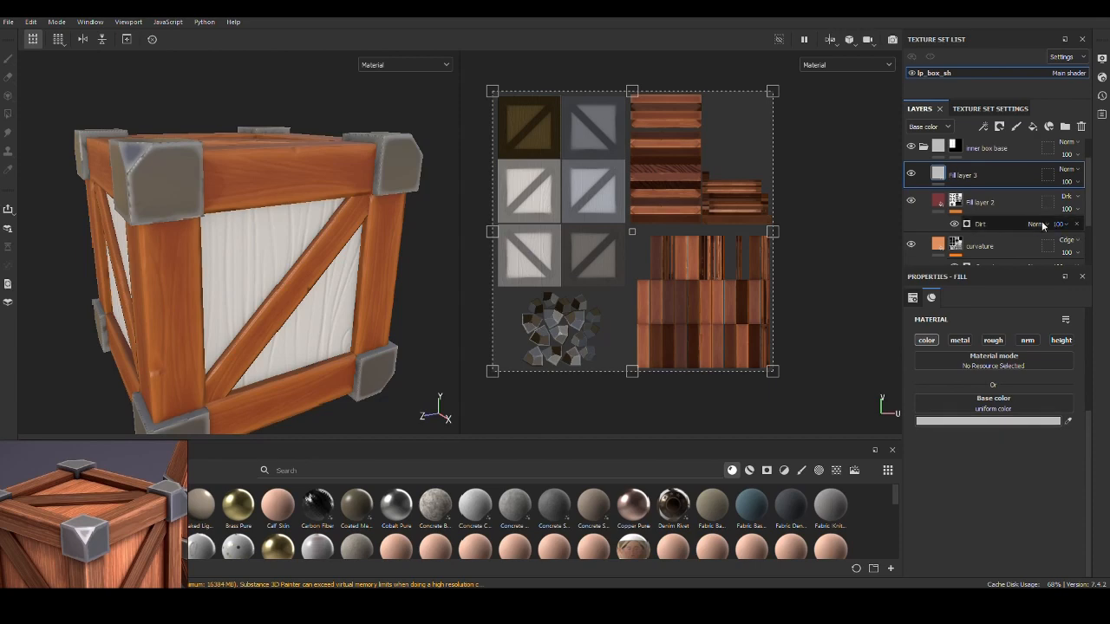
Step: Add a black mask with an Ambient Occlusion generator to Fill layer 3
right_click(967, 176)
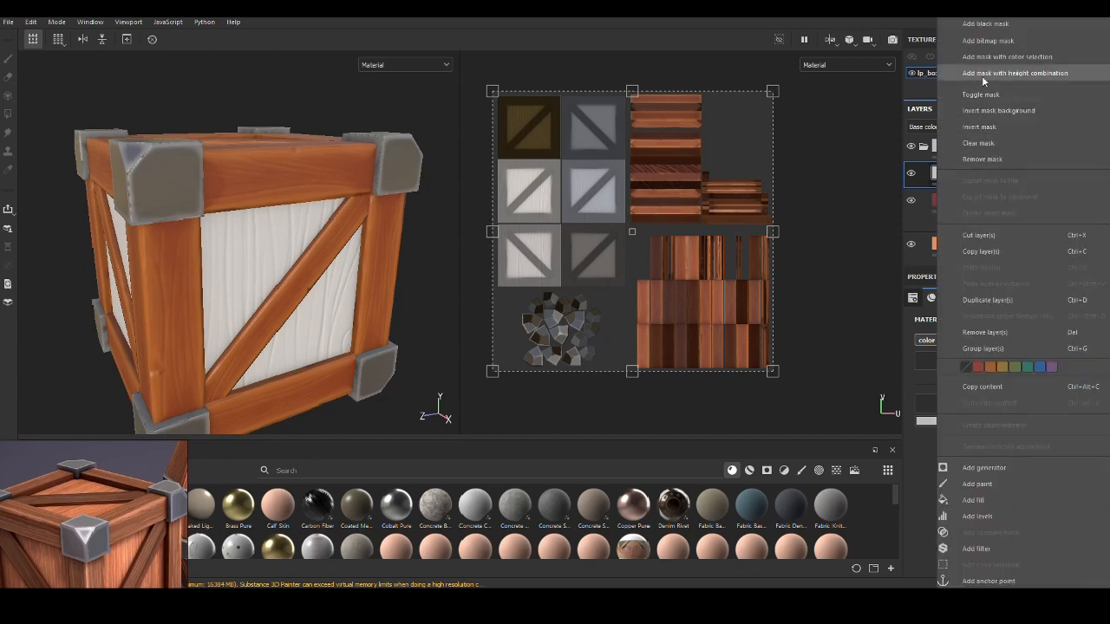
left_click(983, 24)
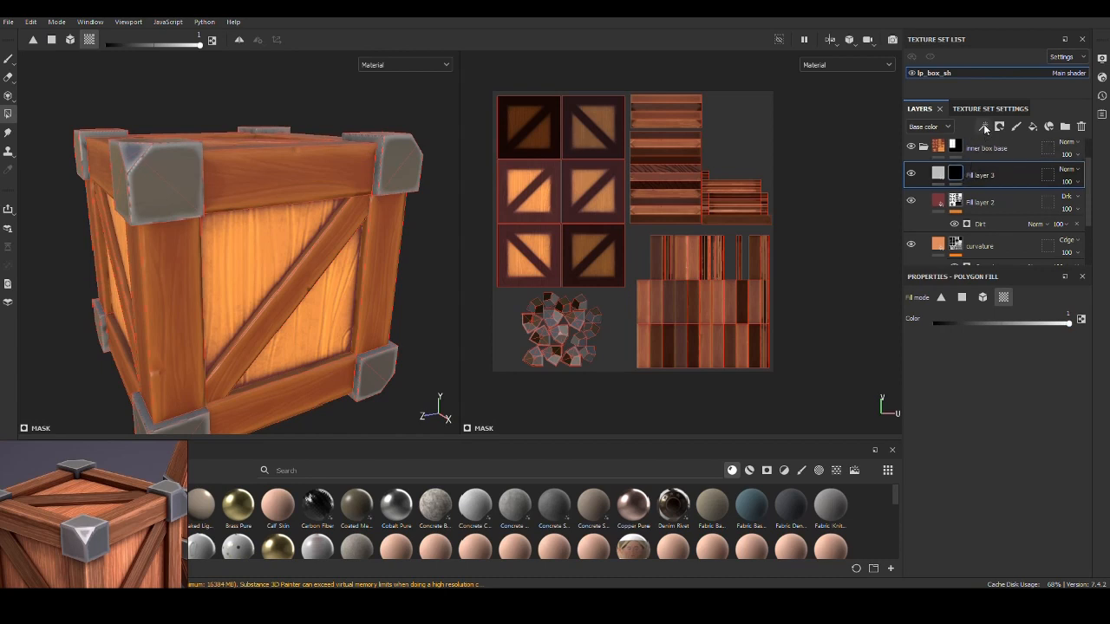
right_click(964, 176)
left_click(1023, 144)
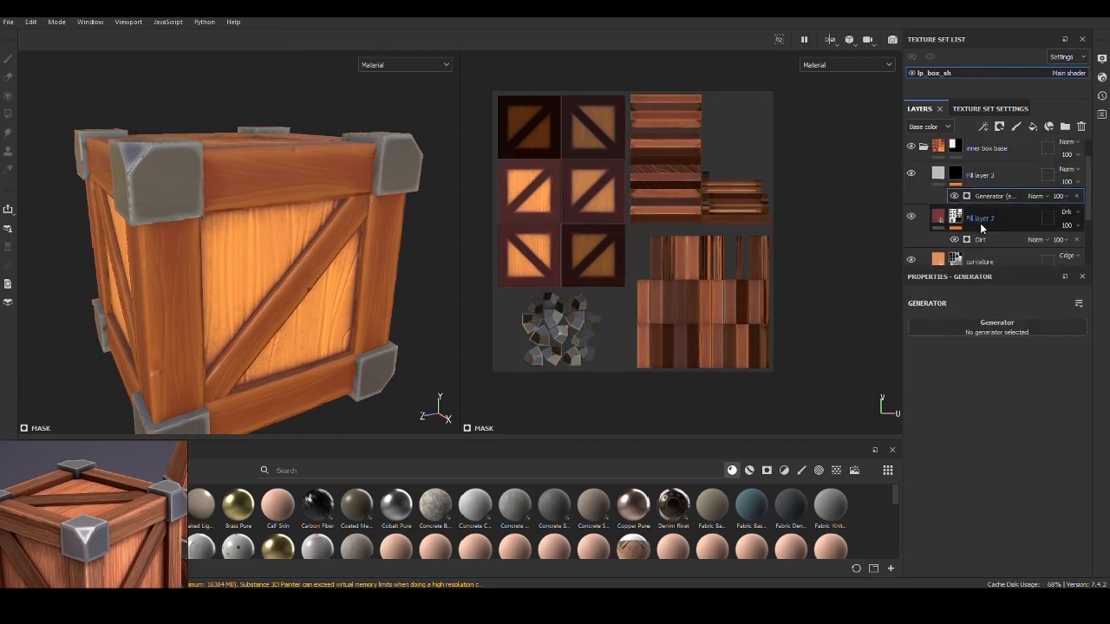
left_click(1022, 327)
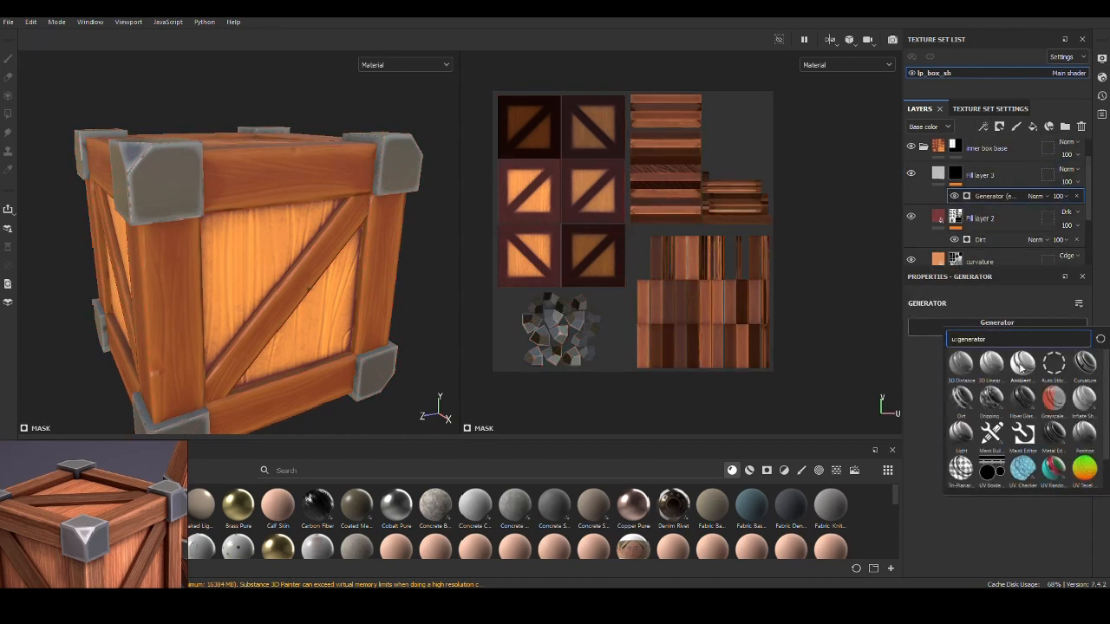
left_click(1021, 367)
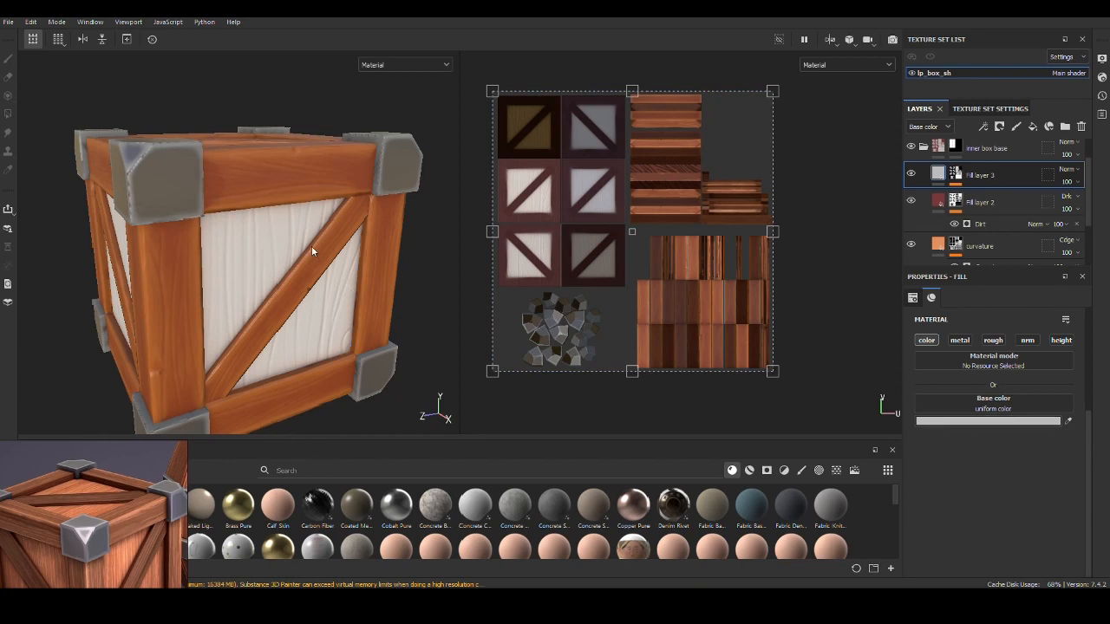
Step: Set the blending mode of the ambient-occlusion-masked fill layer to Multiply
left_click_drag(447, 307, 426, 290, "alt")
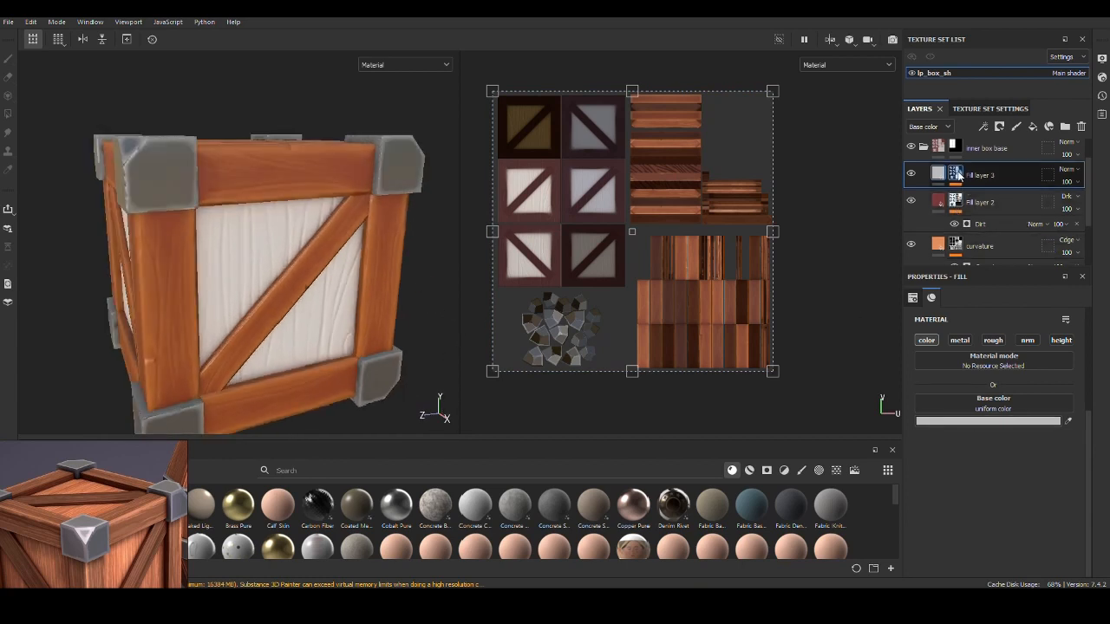
left_click(1069, 169)
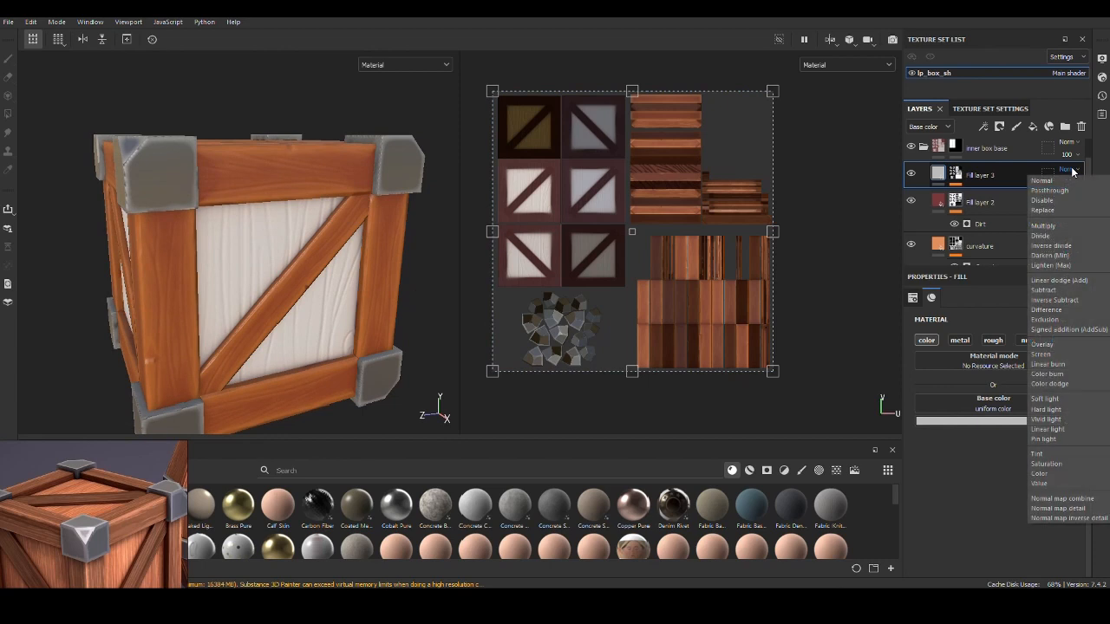
left_click(1061, 226)
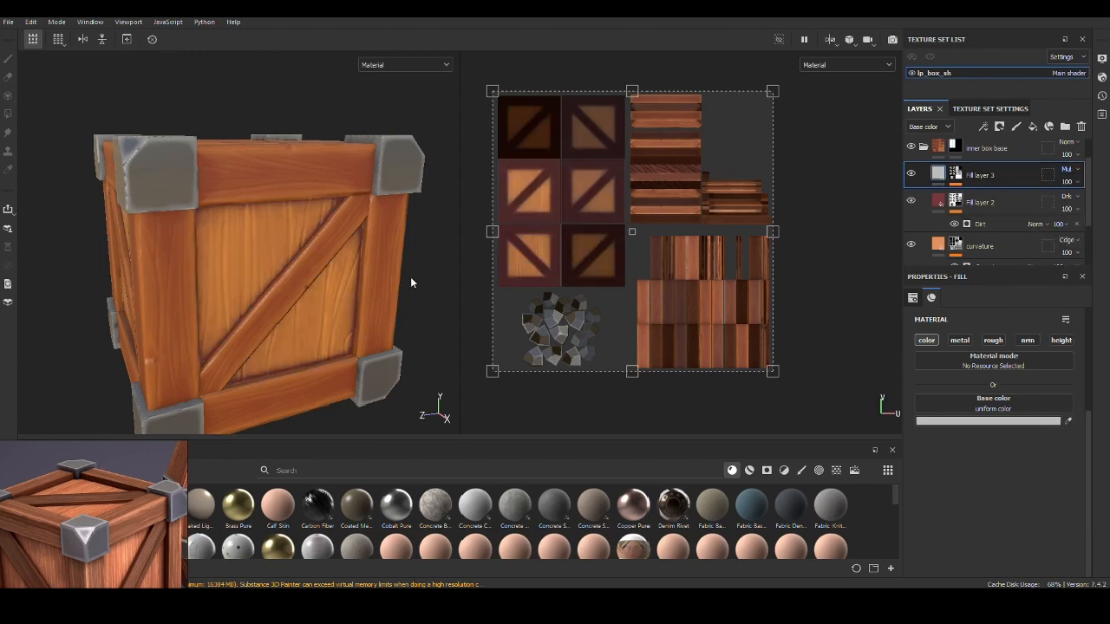
scroll(411, 282, "up", 2)
left_click_drag(372, 255, 347, 267, "alt")
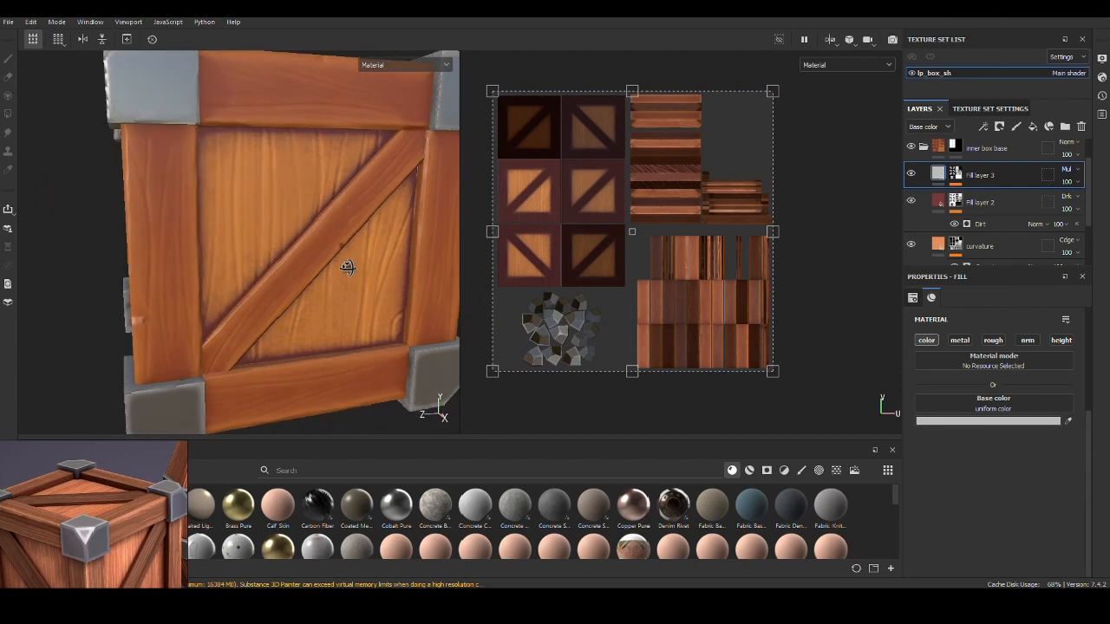
Step: Compare the crate's inner panels with Fill layer 3 shown and hidden
left_click_drag(273, 291, 324, 257, "alt")
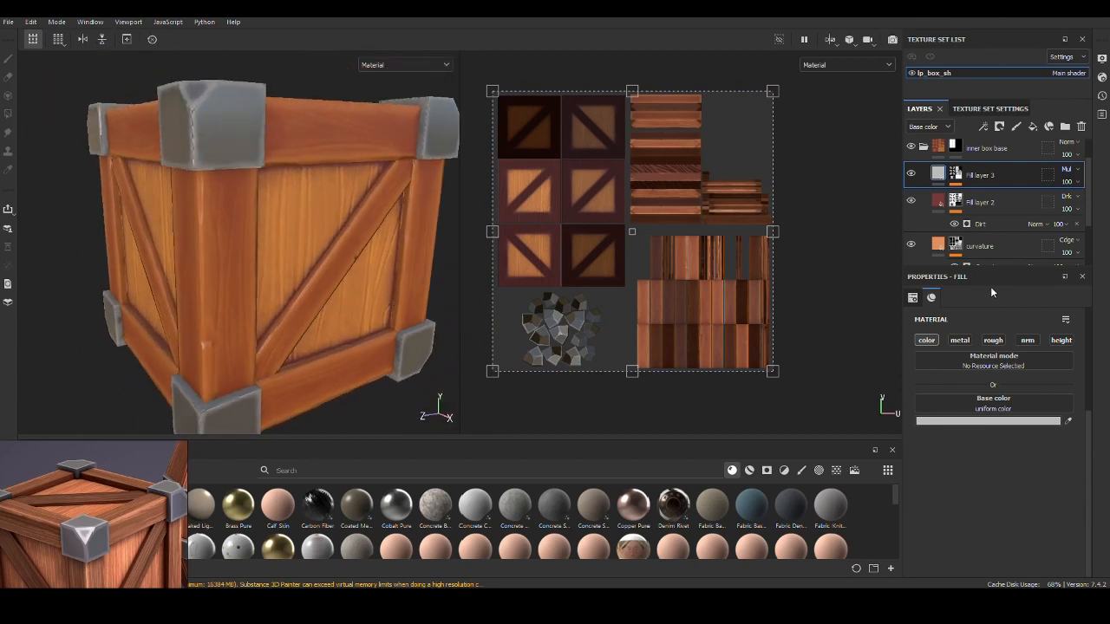
left_click(910, 174)
left_click(911, 175)
left_click(910, 174)
left_click(911, 174)
left_click(911, 175)
left_click(910, 174)
left_click_drag(332, 285, 362, 313, "alt")
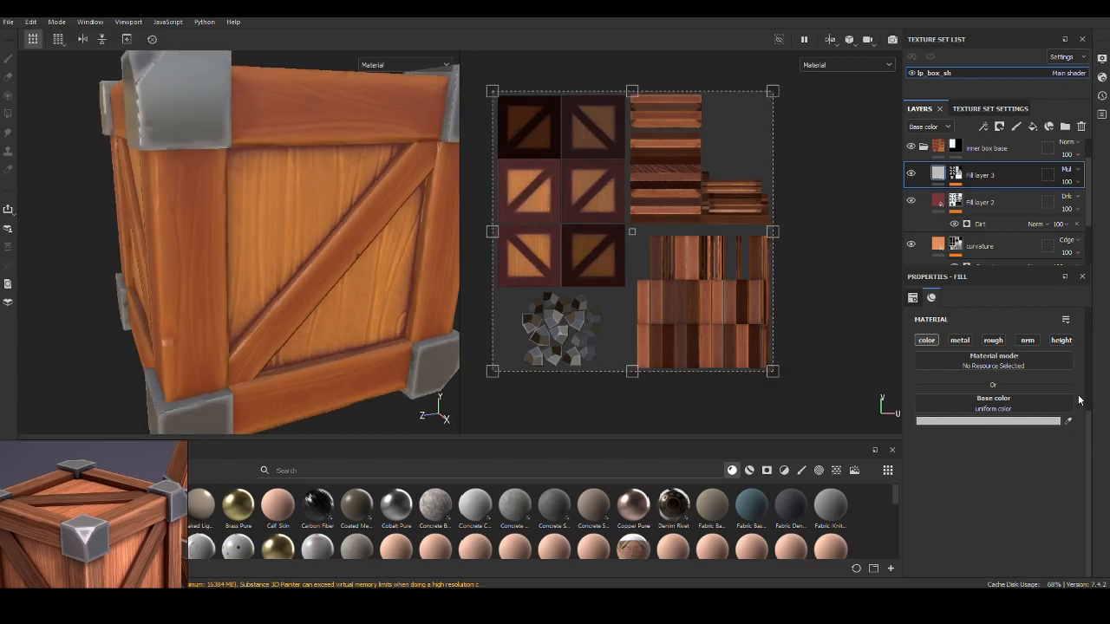
Step: Set Fill layer 3's base color to the near-white F1F1F1
left_click(990, 421)
left_click_drag(879, 316, 834, 299)
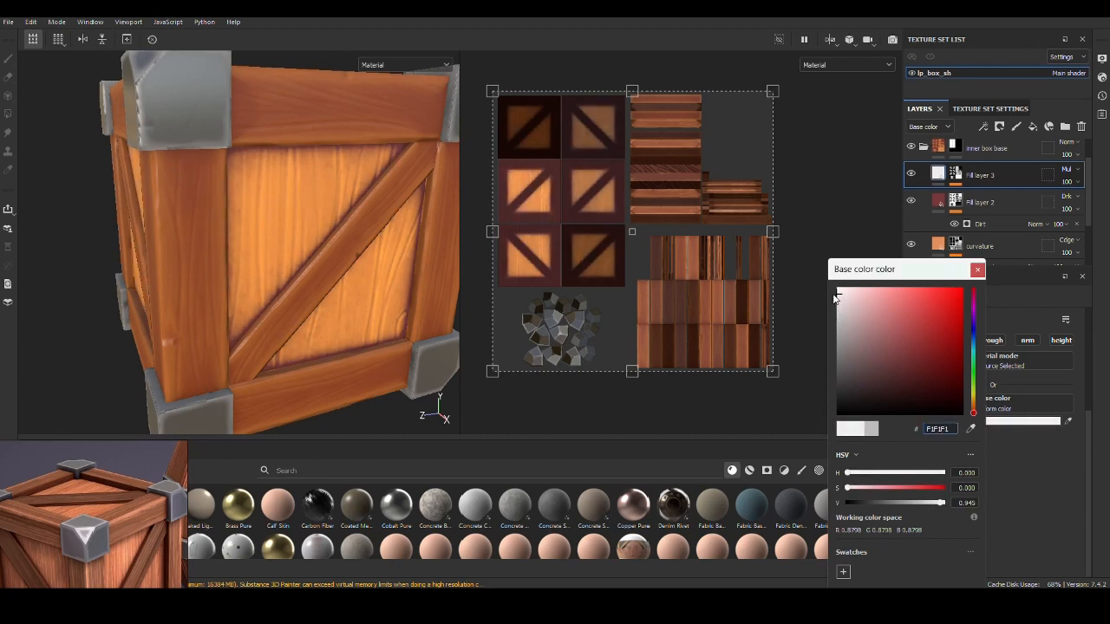
left_click(755, 413)
left_click(980, 268)
Step: In Fill layer 3's Ambient Occlusion generator, set blur to 0.18, balance to 0.29 and contrast to 0.32, with invert off
left_click(978, 196)
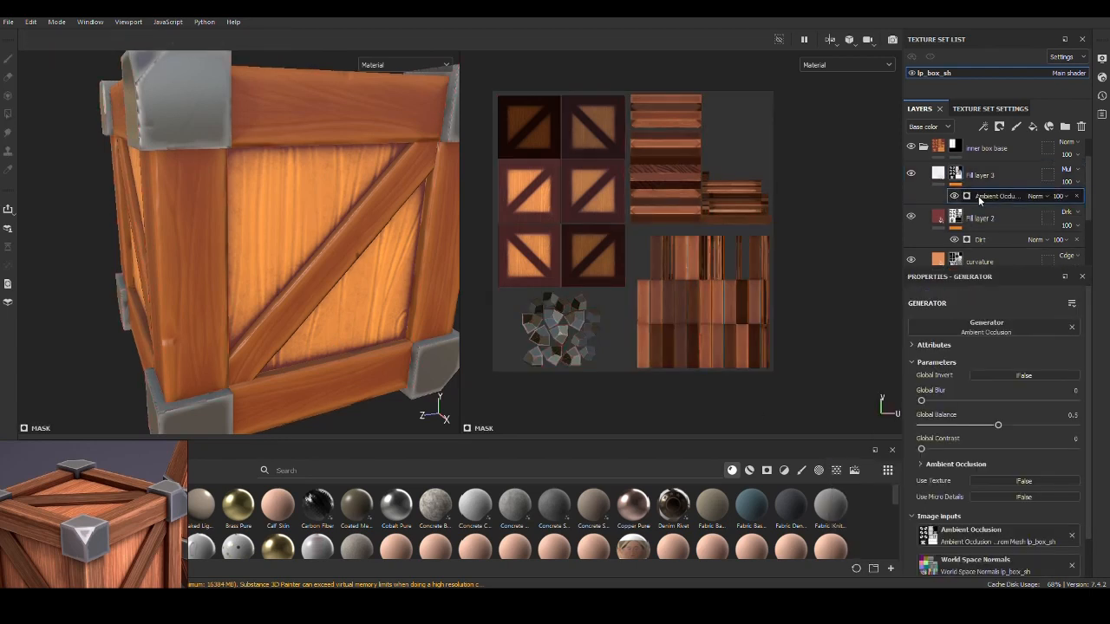
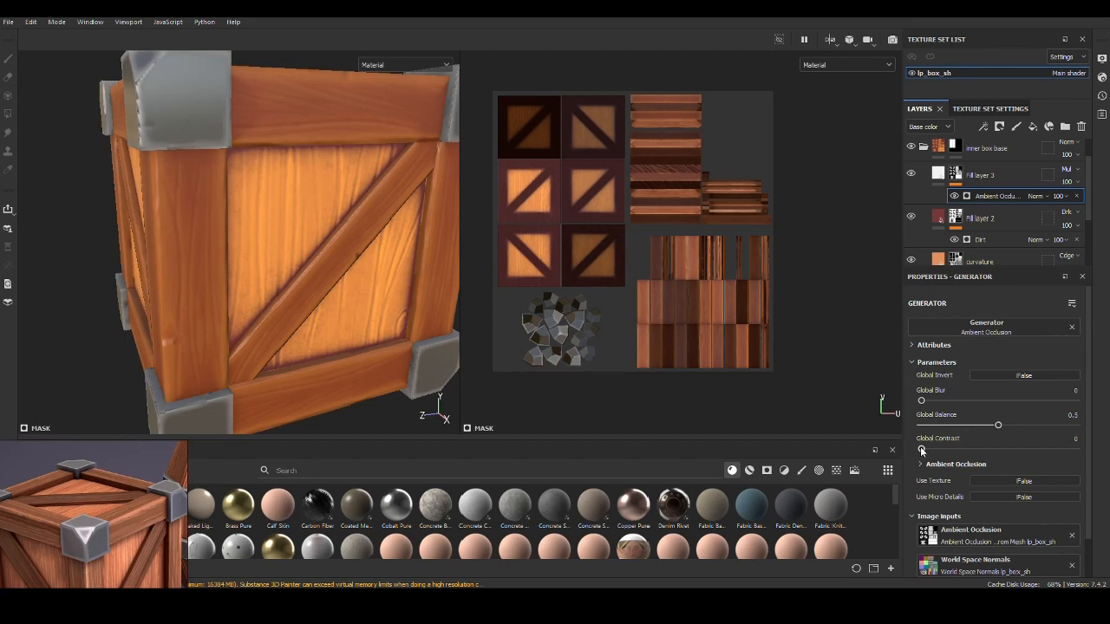
left_click_drag(1016, 461, 971, 462)
left_click_drag(999, 427, 1002, 426)
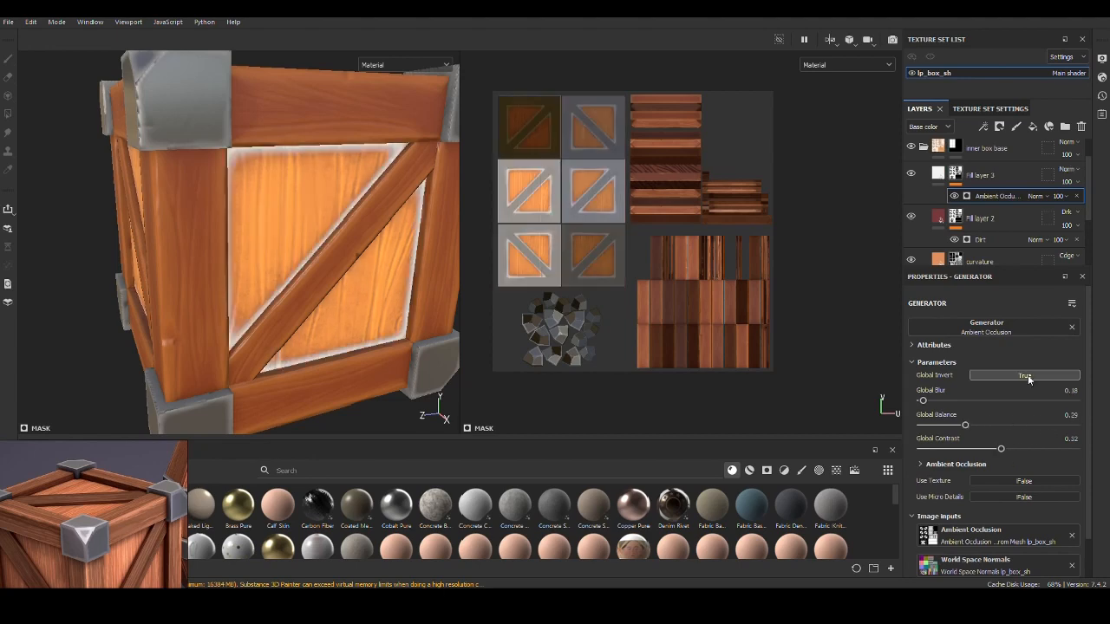
left_click(1027, 375)
Step: Try different blending modes on Fill layer 3 and settle on Linear burn
left_click(1071, 170)
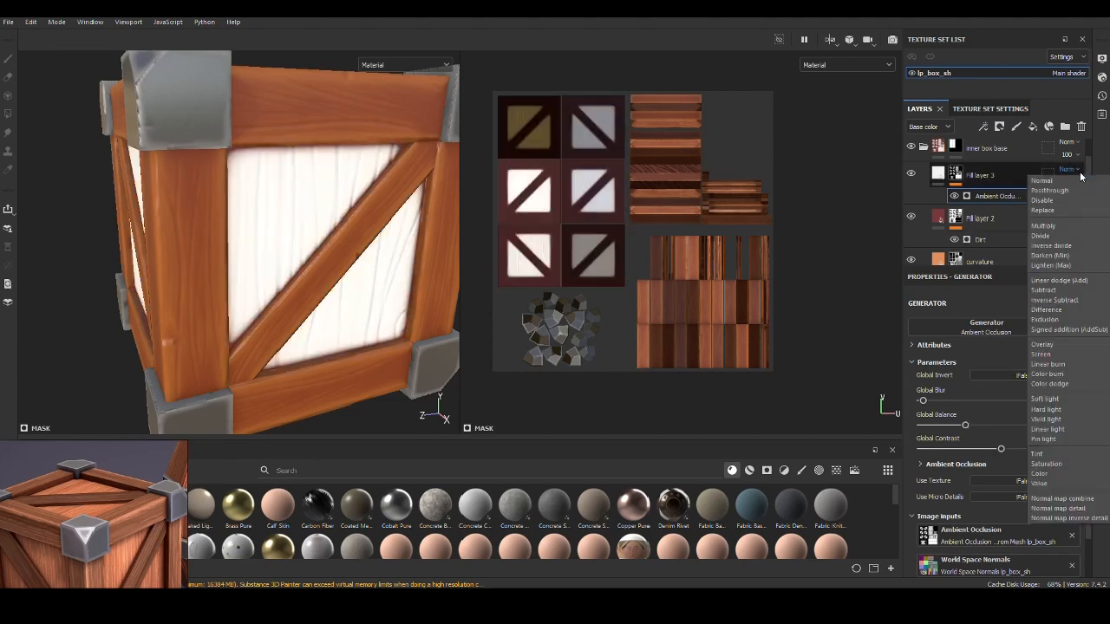
left_click(1066, 199)
left_click(1071, 172)
left_click(1058, 280)
left_click(1025, 377)
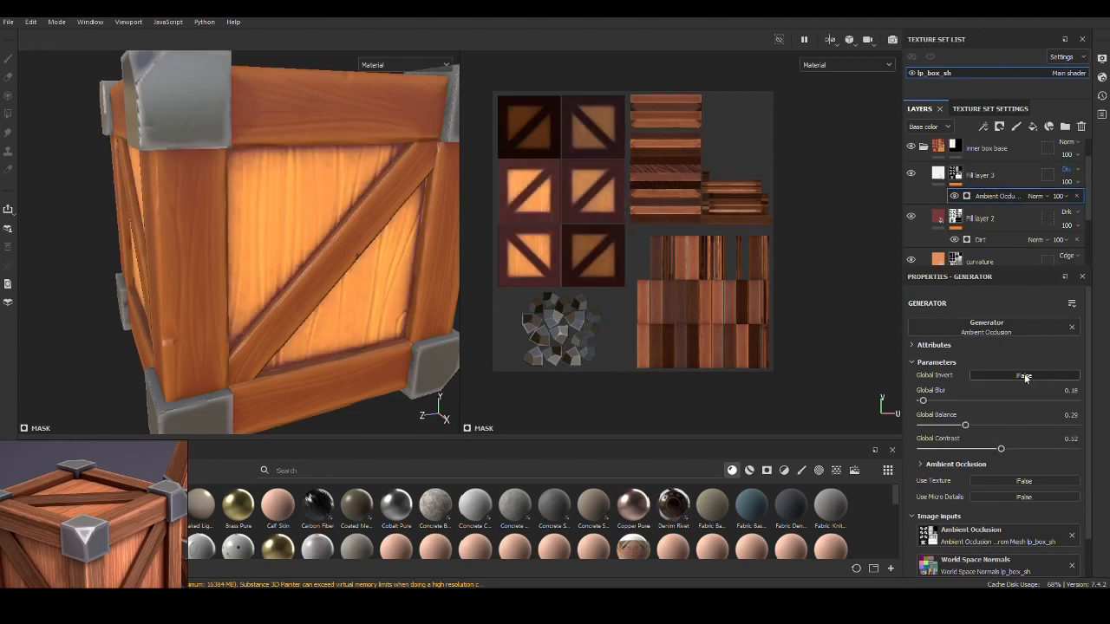
left_click(1025, 376)
key("Down")
key("Down")
key("Down")
key("Down")
key("Down")
key("Down")
key("Down")
key("Down")
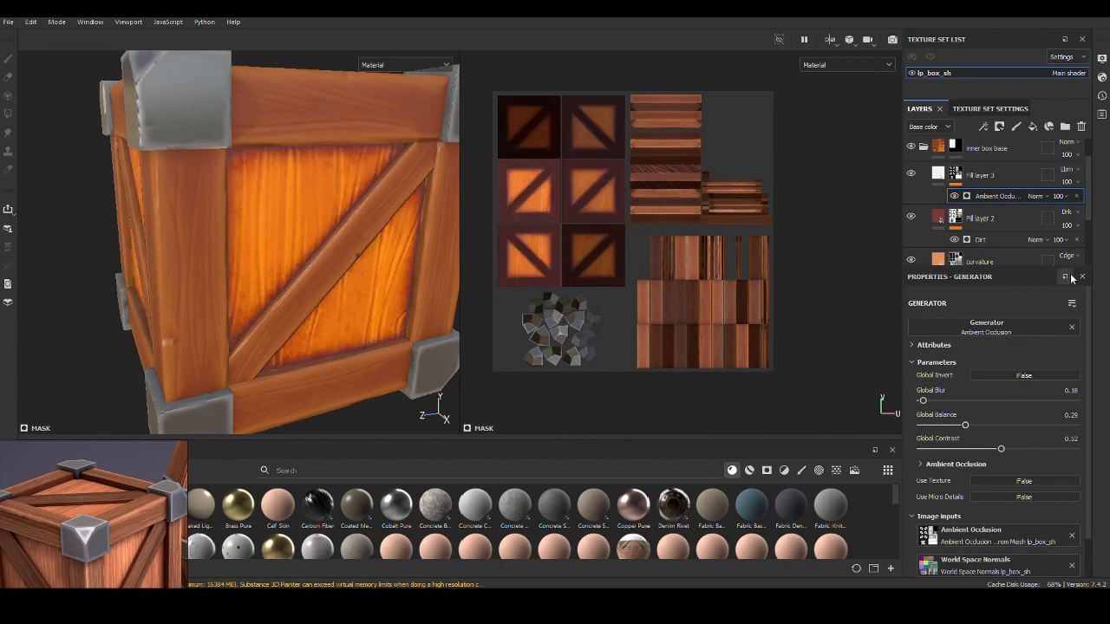
left_click_drag(434, 286, 347, 329, "alt")
scroll(347, 329, "up", 2)
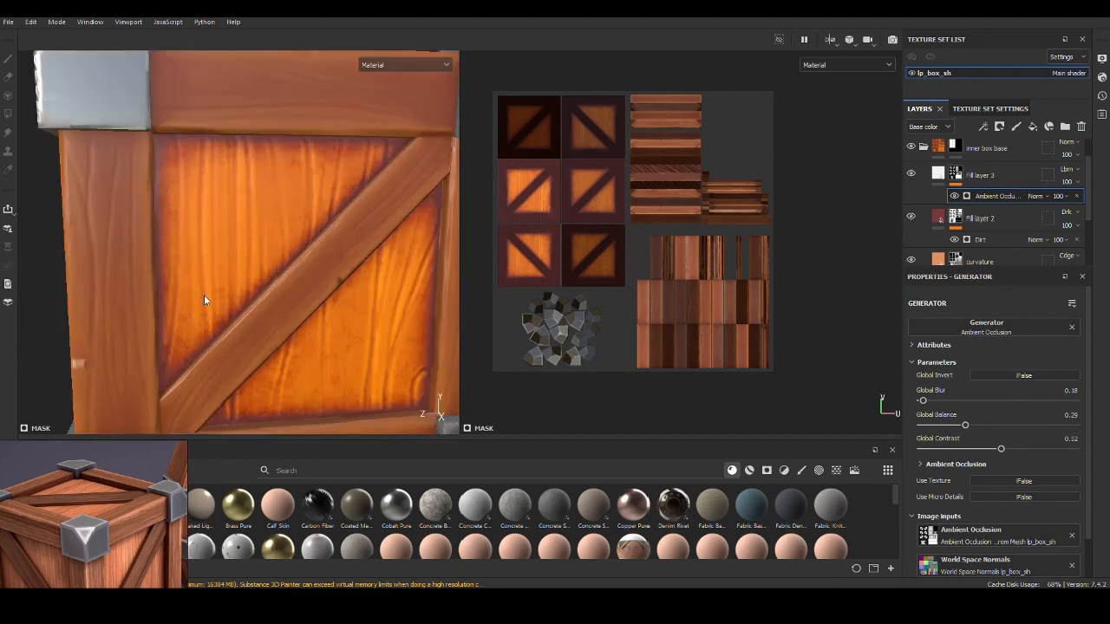
left_click_drag(205, 298, 180, 236, "alt")
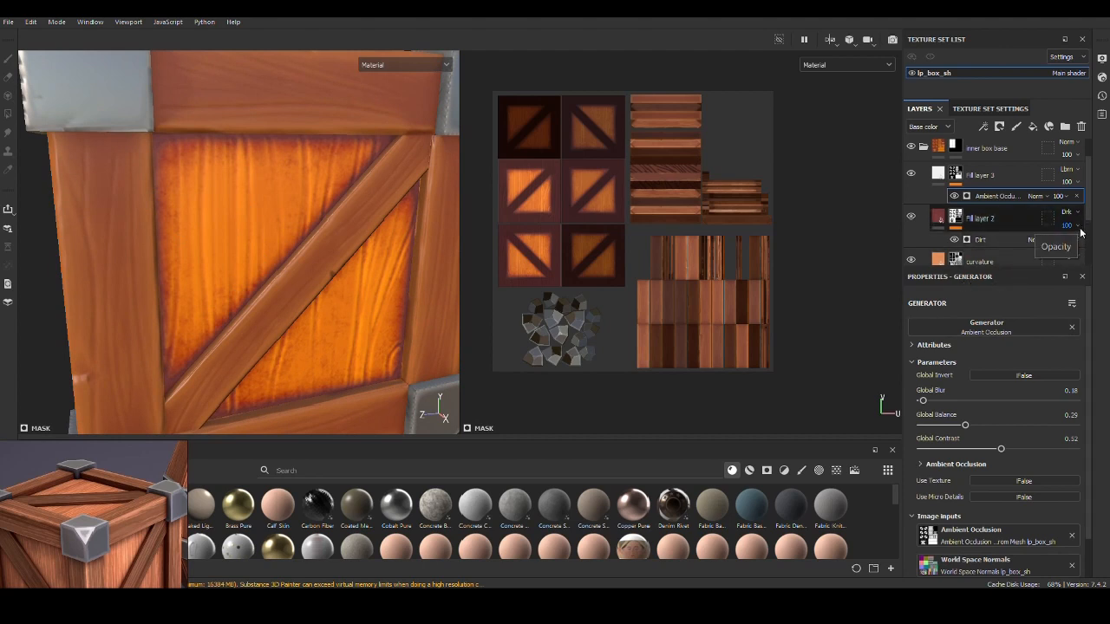
Step: Lower the opacity of the dark red dirt layer, Fill layer 2, to 56
left_click(990, 222)
left_click(1077, 227)
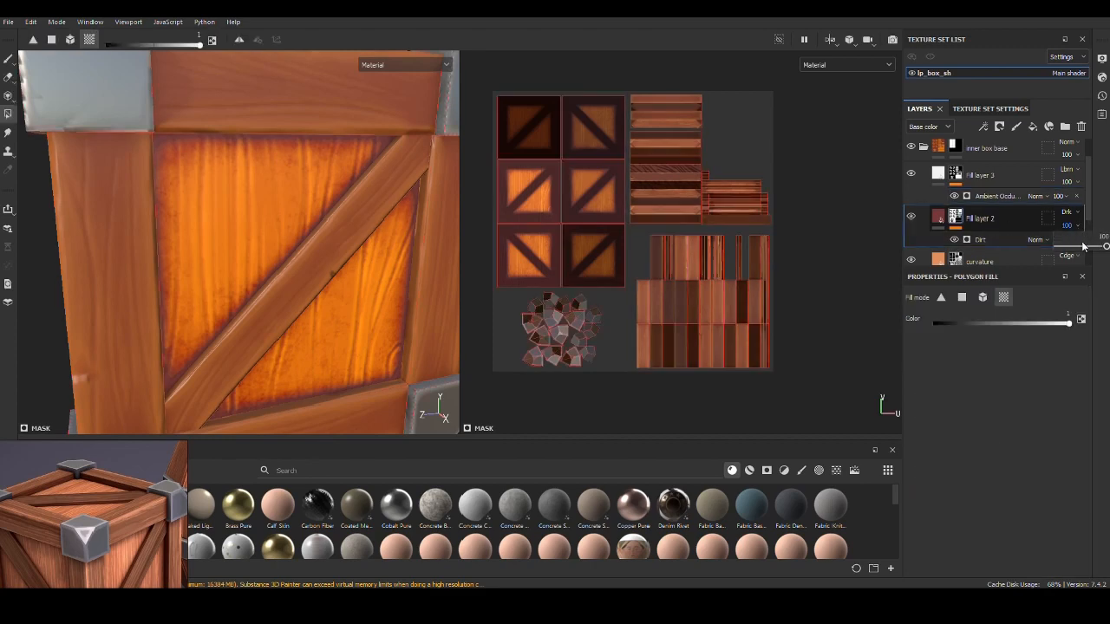
left_click(1082, 247)
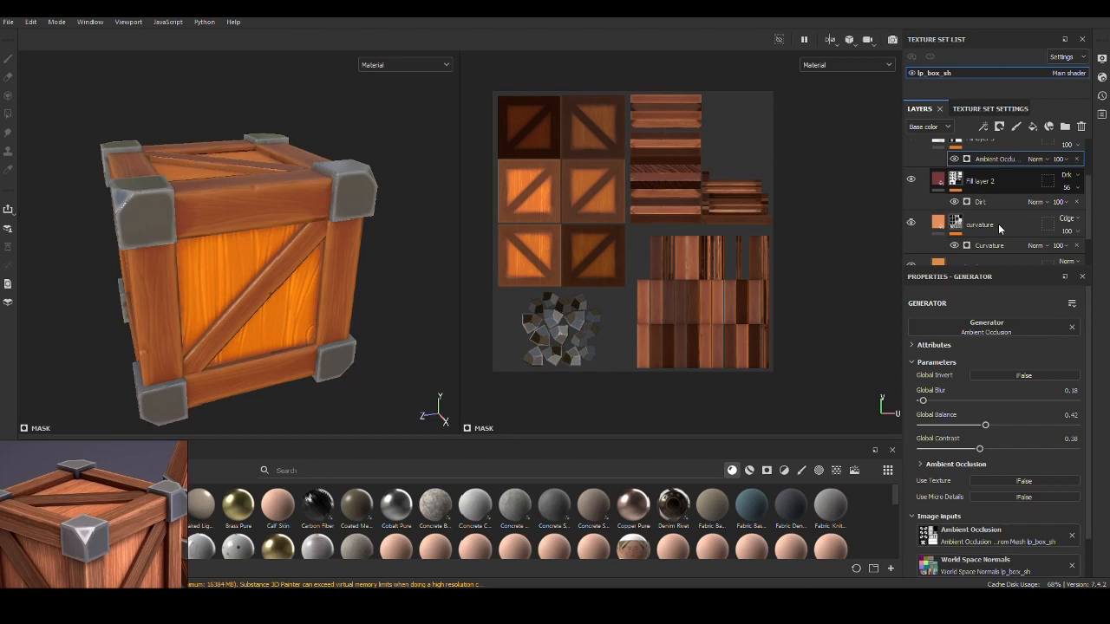
Step: Add a new fill layer above Fill layer 1 inside the frame wood folder
scroll(998, 224, "up", 2)
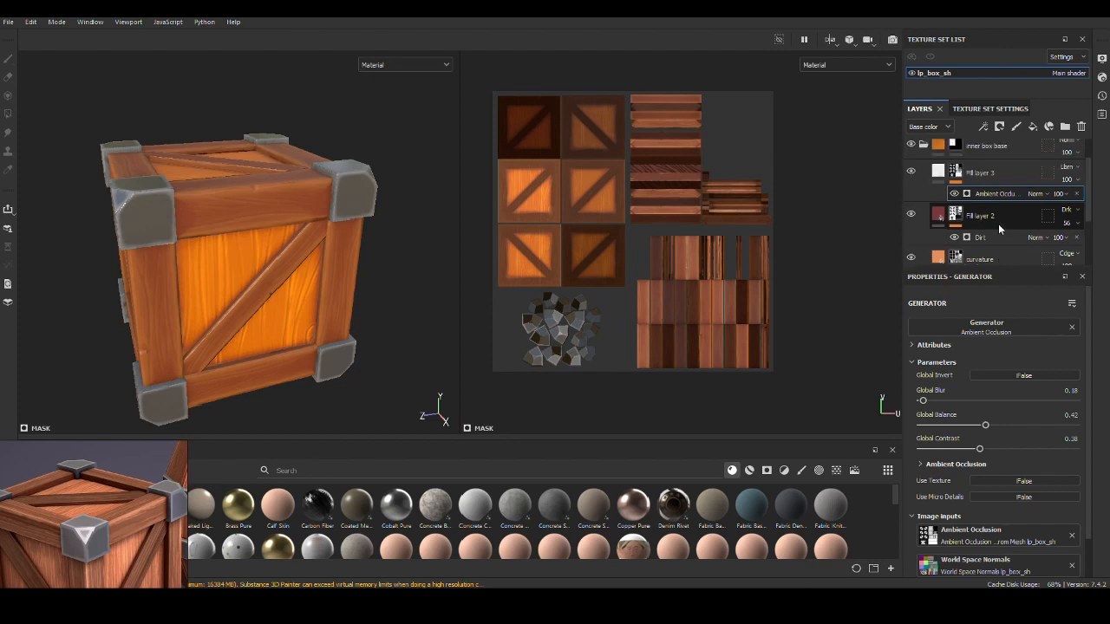
scroll(1014, 213, "down", 2)
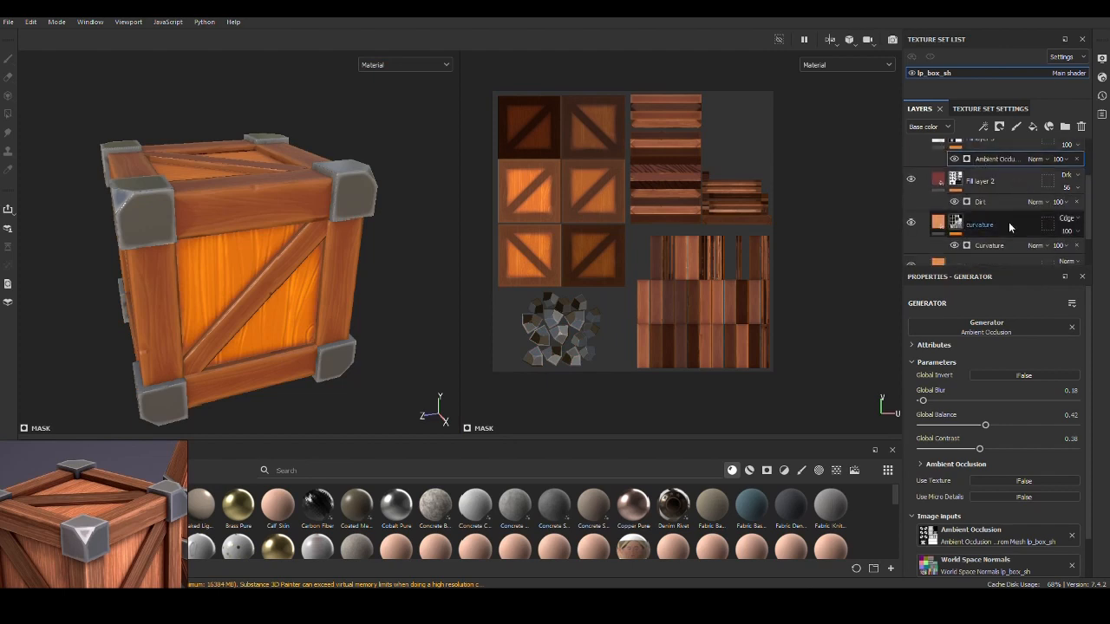
scroll(1009, 222, "up", 2)
mouse_move(271, 311)
left_mouse_down("alt")
mouse_move(305, 306)
mouse_move(290, 300)
left_mouse_up("alt")
scroll(993, 247, "down", 2)
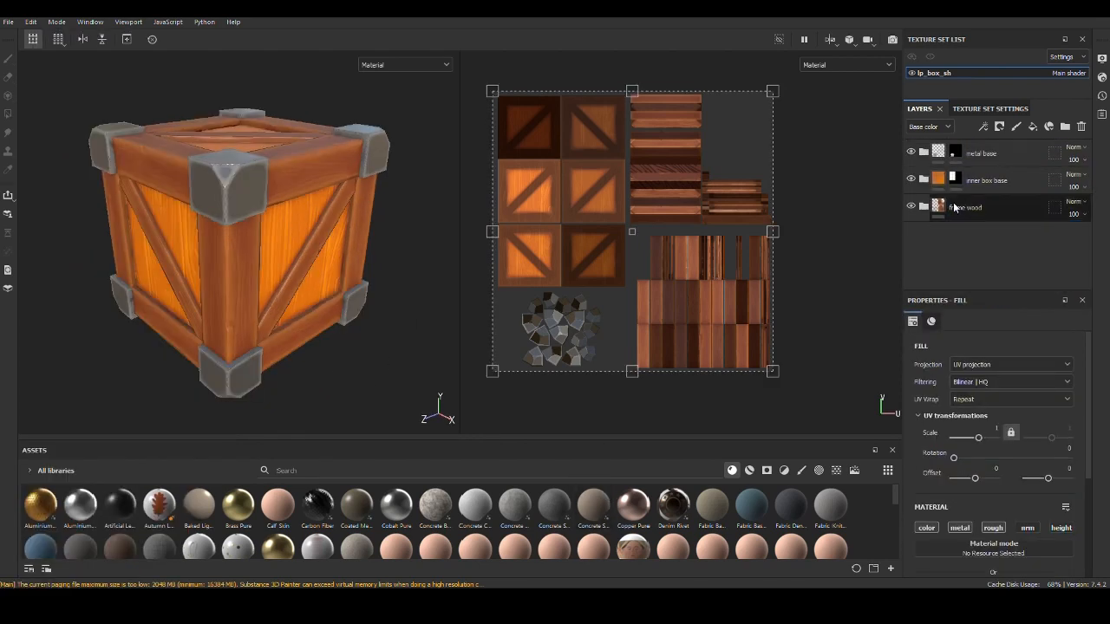
left_click(924, 206)
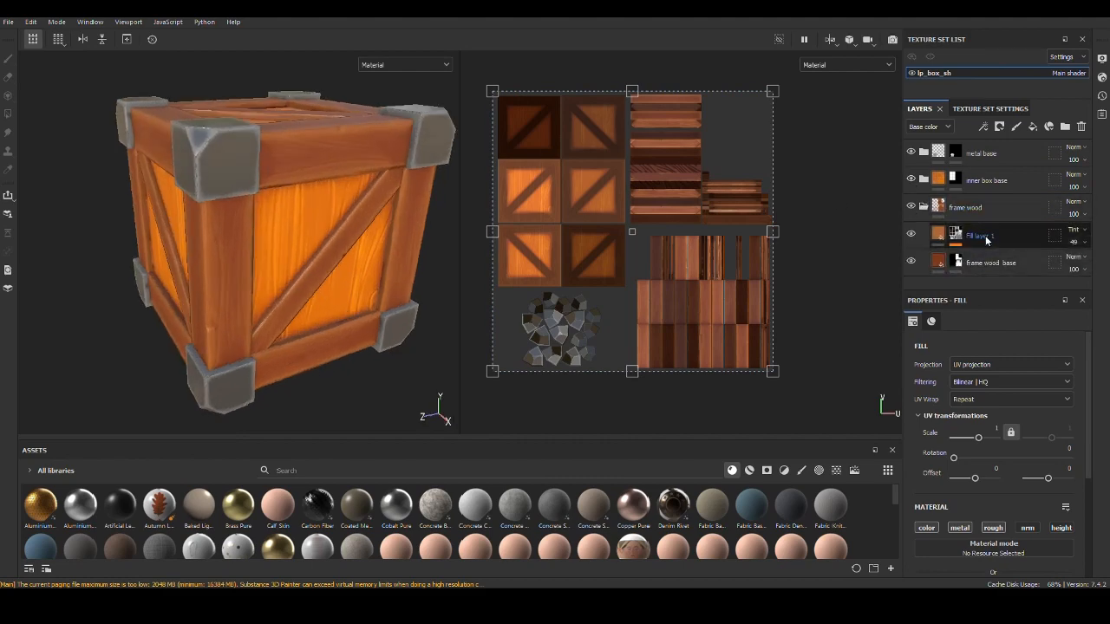
left_click(985, 235)
left_click(1031, 127)
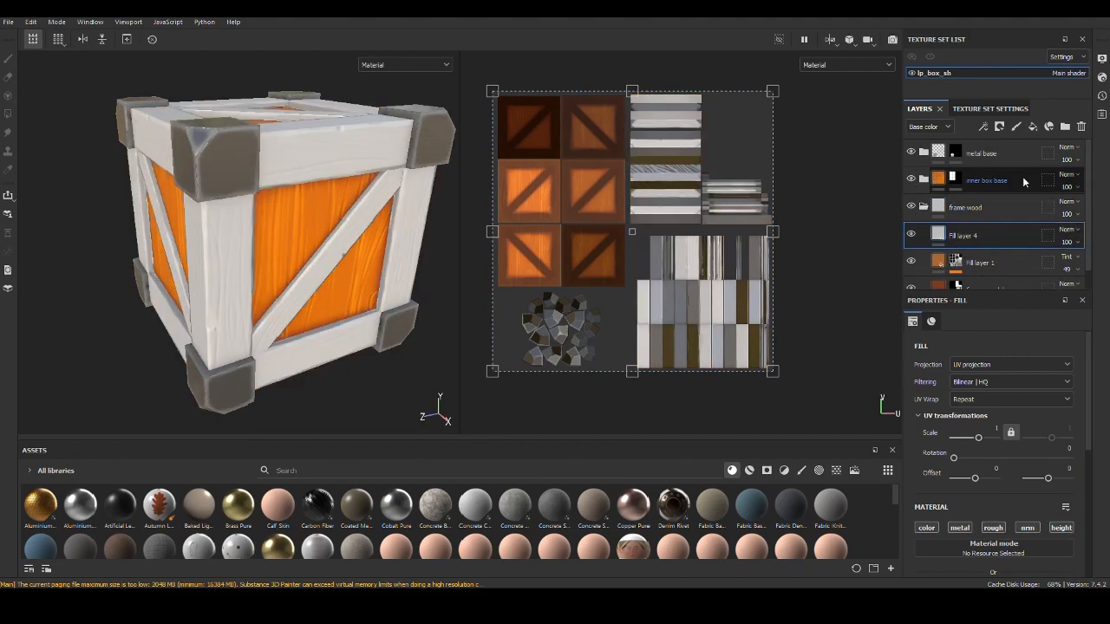
Step: Add a black mask with a Dirt generator to Fill layer 4
right_click(970, 236)
left_click(1017, 50)
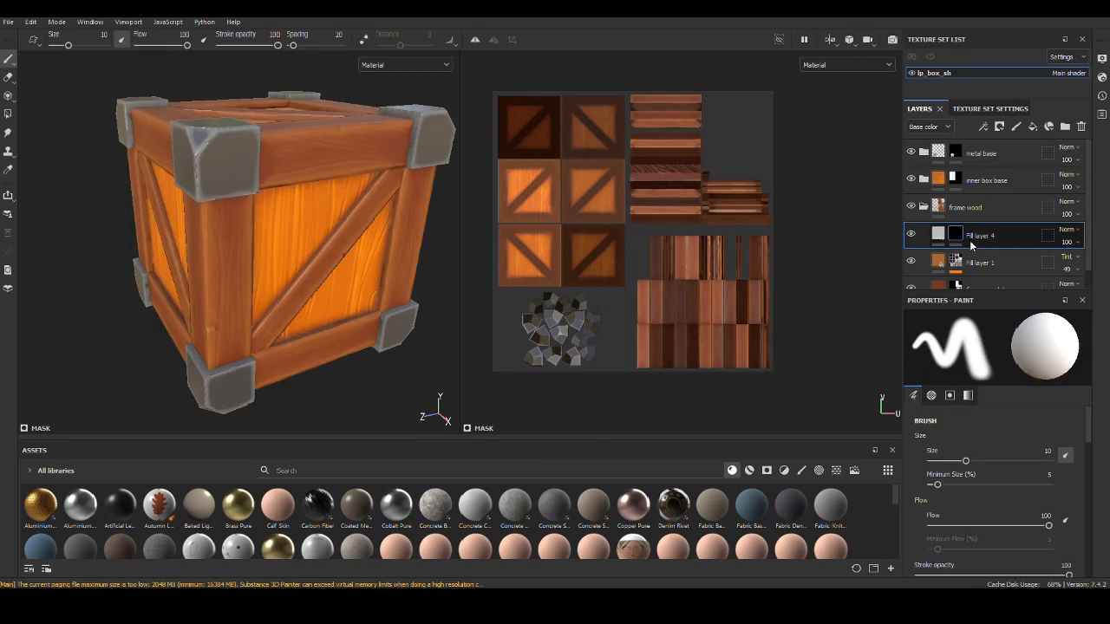
right_click(955, 237)
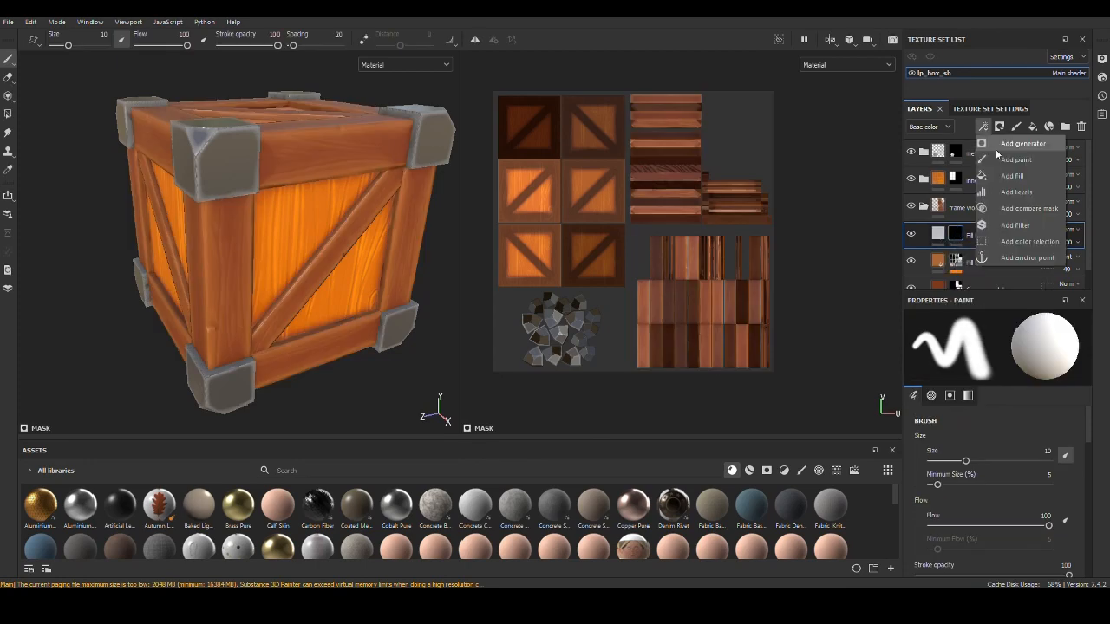
left_click(1006, 153)
left_click(997, 346)
left_click(966, 428)
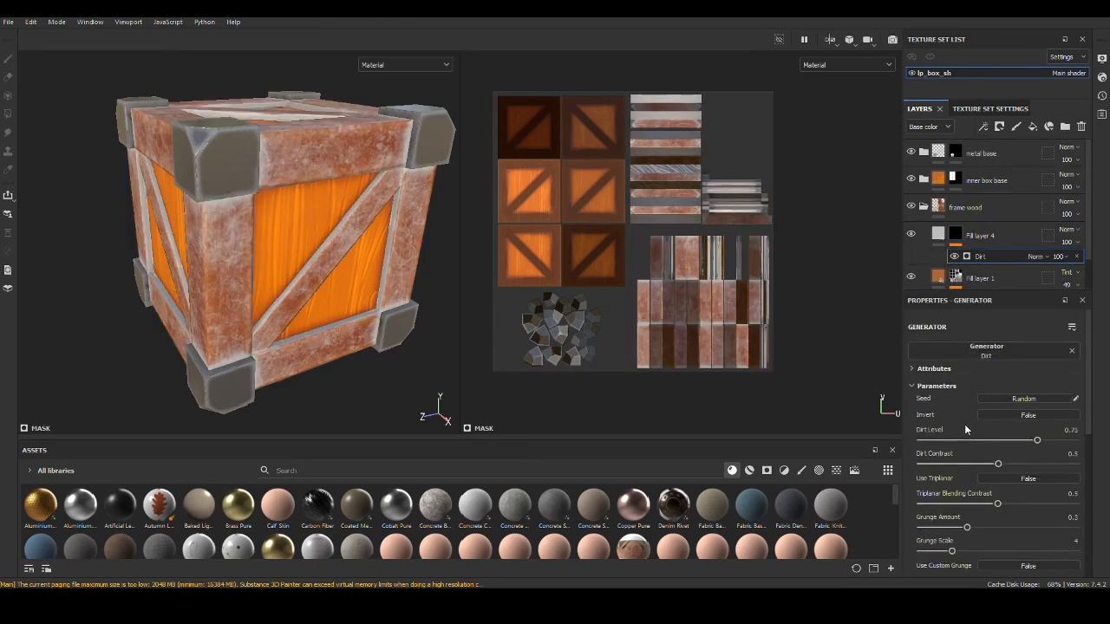
Step: Keep only the color and roughness channels enabled on Fill layer 4
left_click_drag(182, 347, 246, 325, "alt")
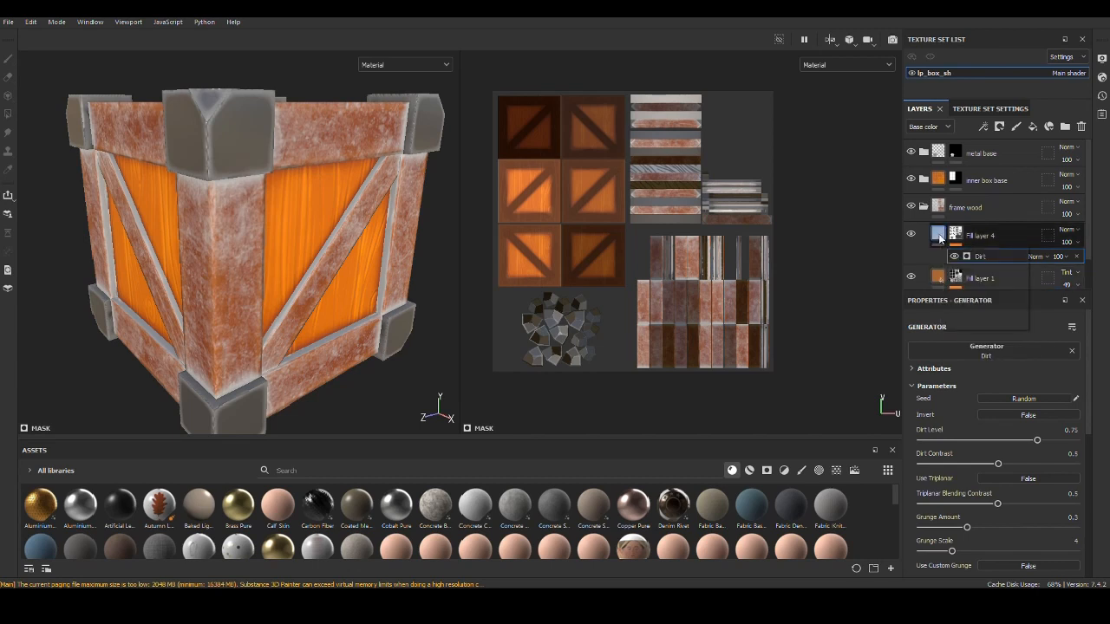
left_click(938, 234)
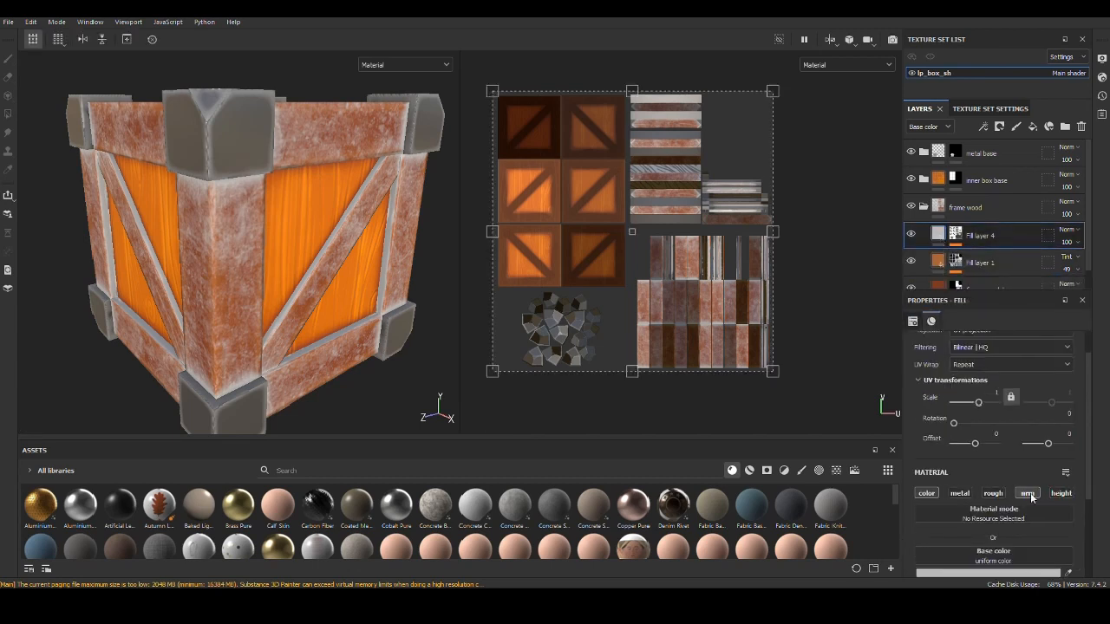
scroll(1089, 455, "down", 1)
scroll(1089, 455, "down", 1)
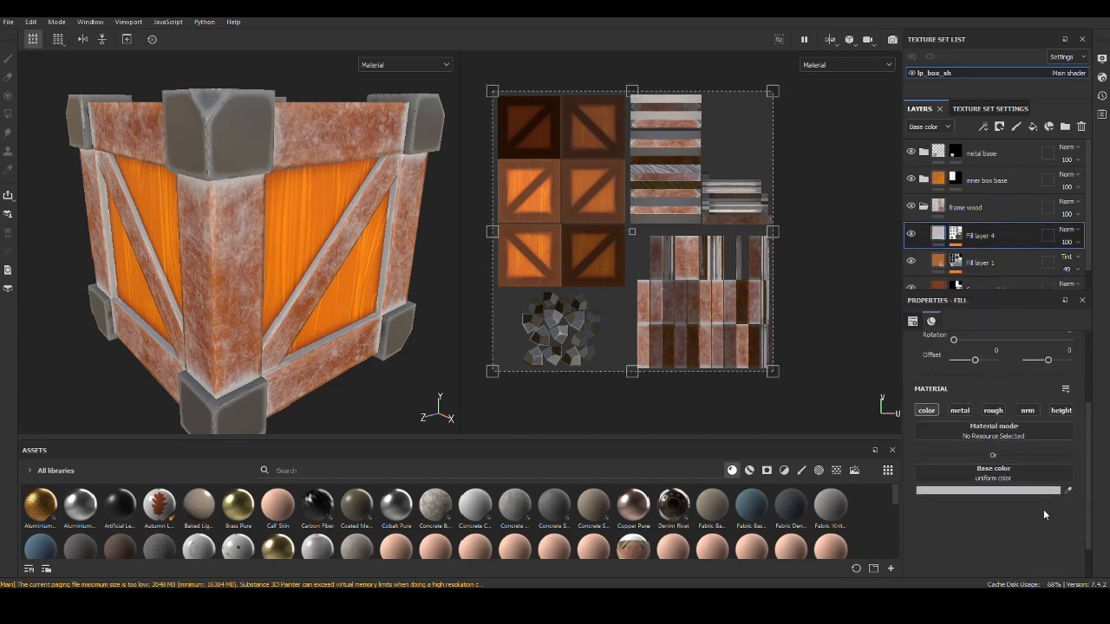
left_click(992, 414)
scroll(1006, 514, "down", 1)
Step: Give Fill layer 4 the dark brown base color 4E230E and a roughness of about 0.69
left_click(982, 456)
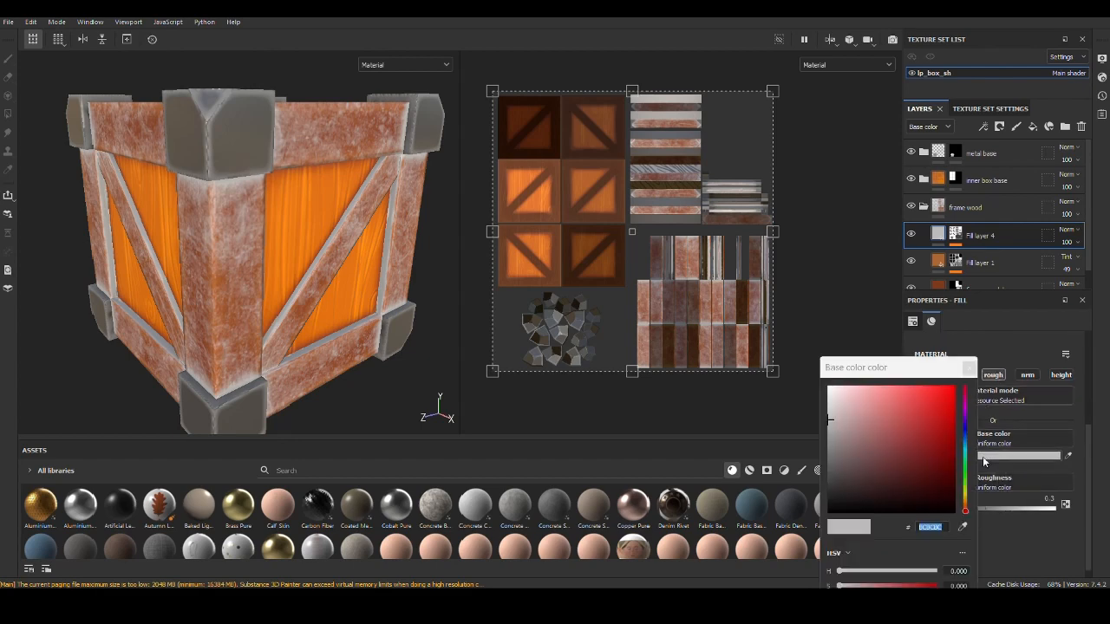
mouse_move(898, 398)
left_mouse_down()
mouse_move(911, 466)
mouse_move(928, 465)
left_mouse_up()
left_click_drag(965, 500, 965, 512)
mouse_move(944, 473)
left_mouse_down()
mouse_move(935, 456)
mouse_move(932, 478)
left_mouse_up()
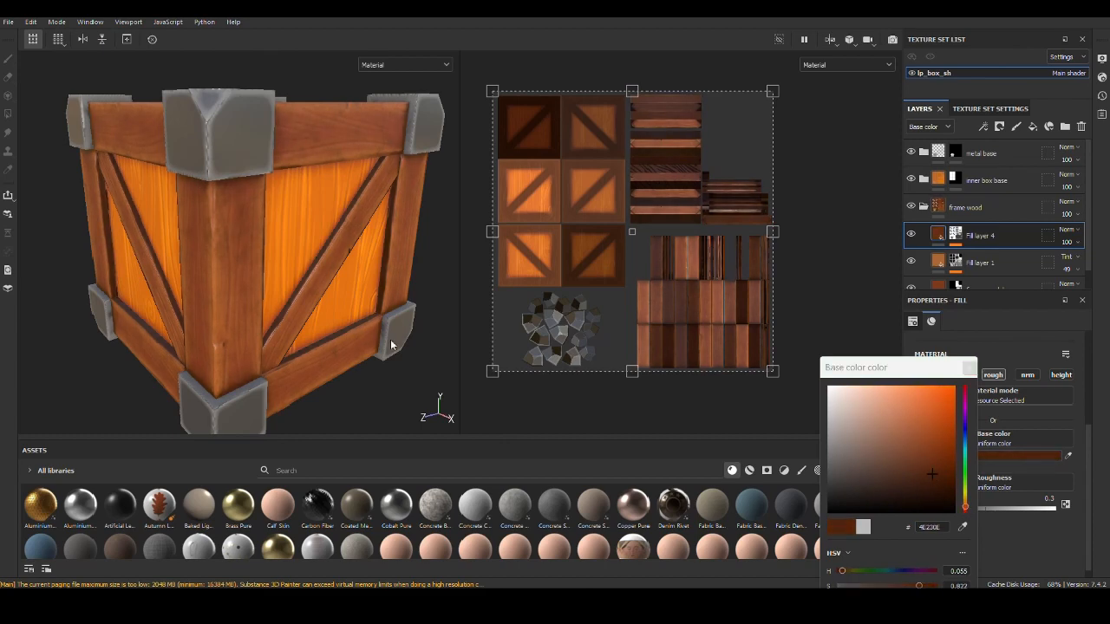
left_click_drag(391, 344, 326, 345, "alt")
left_click(967, 370)
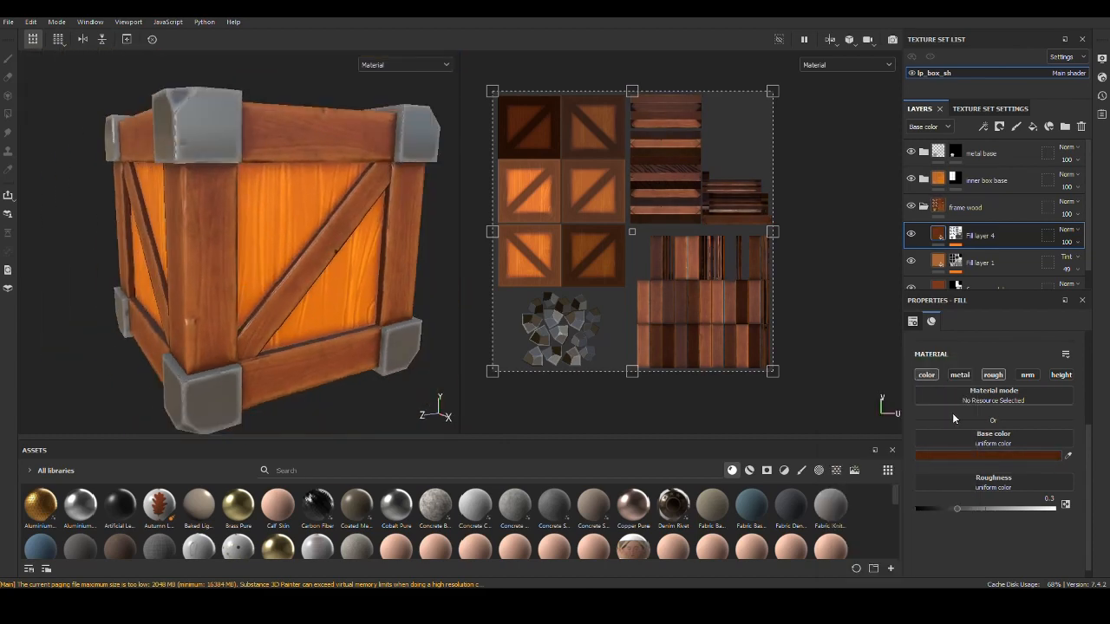
left_click(955, 508)
left_click_drag(954, 507, 1011, 515)
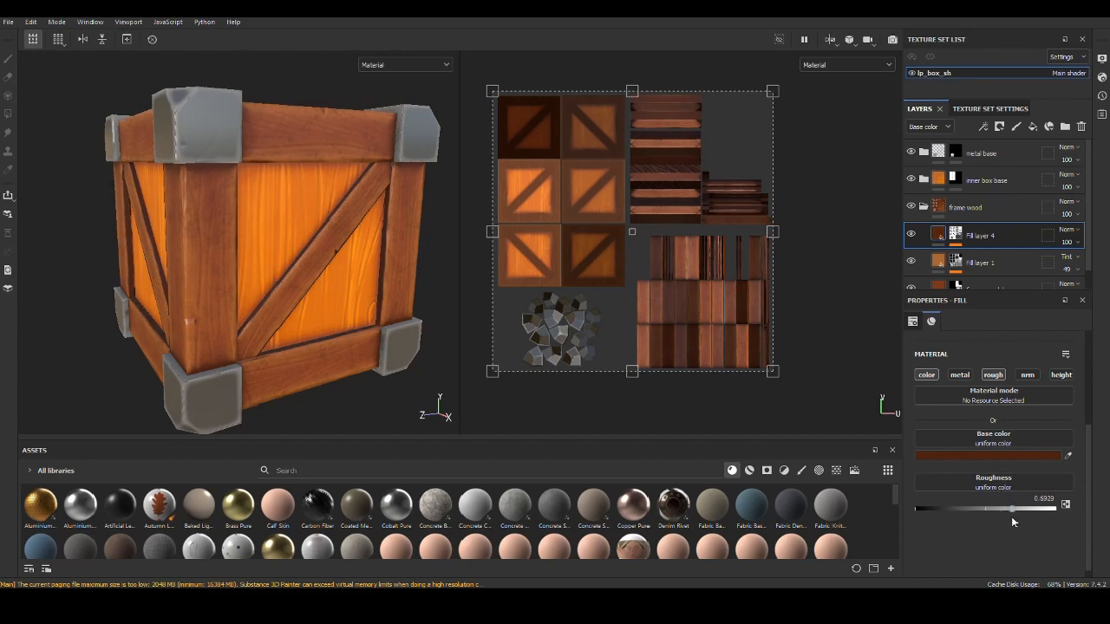
Step: Tune Fill layer 4's Dirt generator to level 0.74, contrast 0.49, grunge amount 0.29 and grunge scale 5
scroll(210, 305, "up", 3)
left_click_drag(211, 304, 310, 345, "alt")
middle_click_drag(320, 376, 319, 360, "alt")
left_click(955, 235)
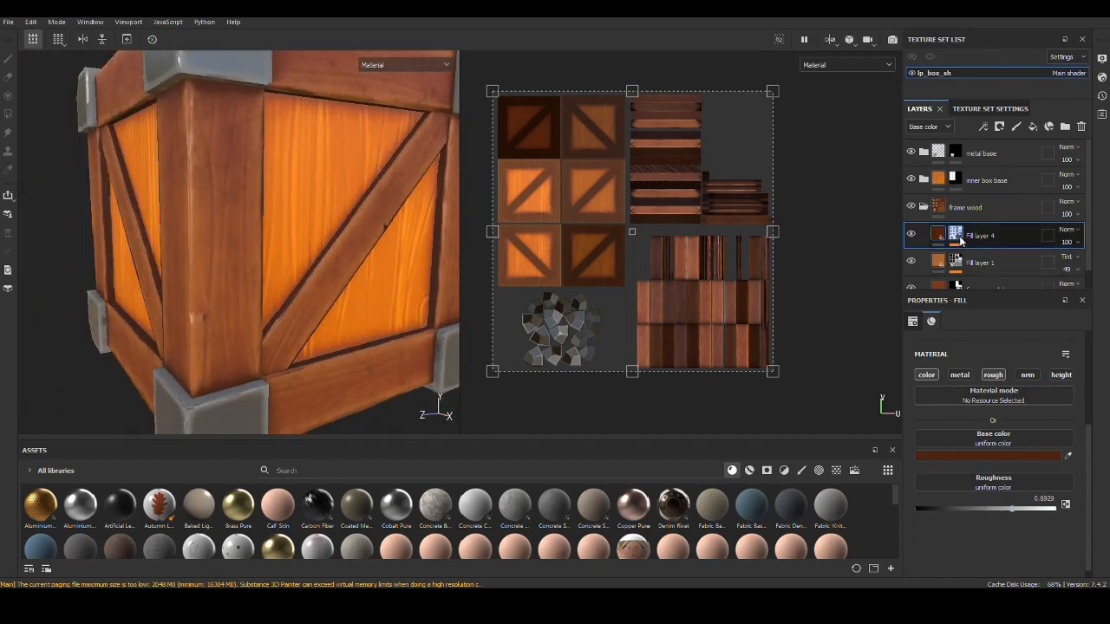
scroll(1010, 433, "down", 1)
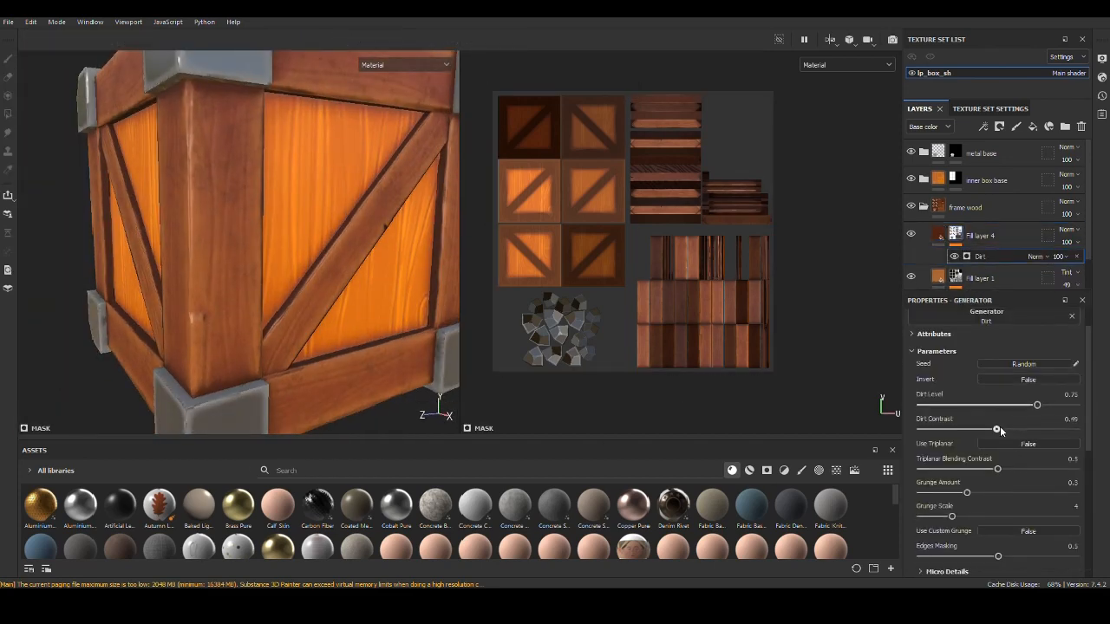
left_click_drag(999, 429, 1035, 406)
left_click_drag(966, 493, 962, 517)
right_click_drag(308, 324, 201, 313, "alt")
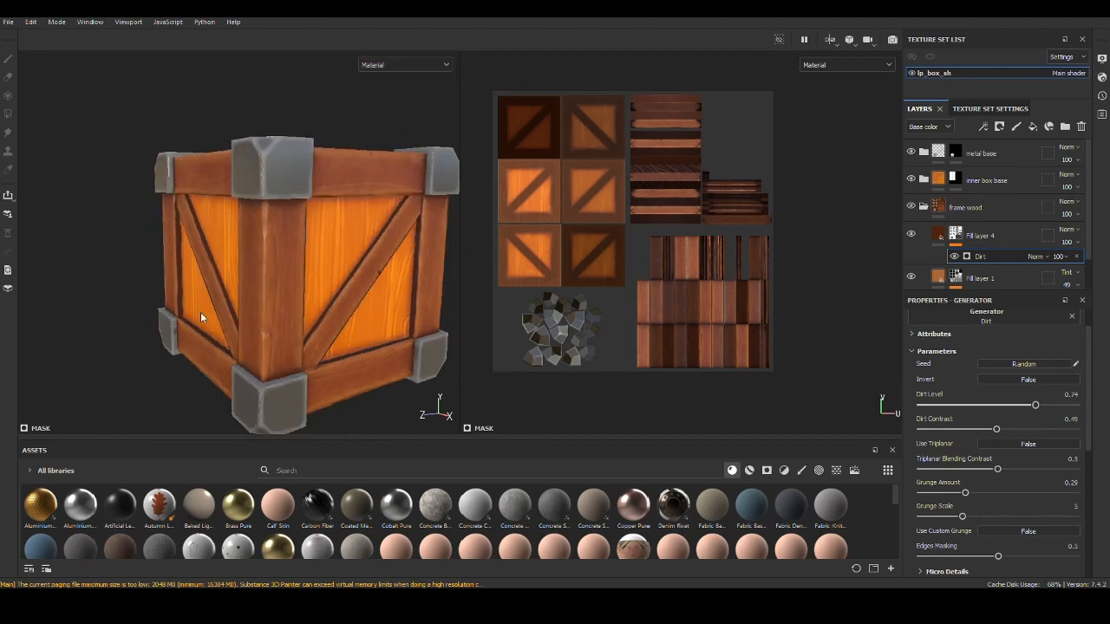
left_click_drag(201, 312, 292, 335, "alt")
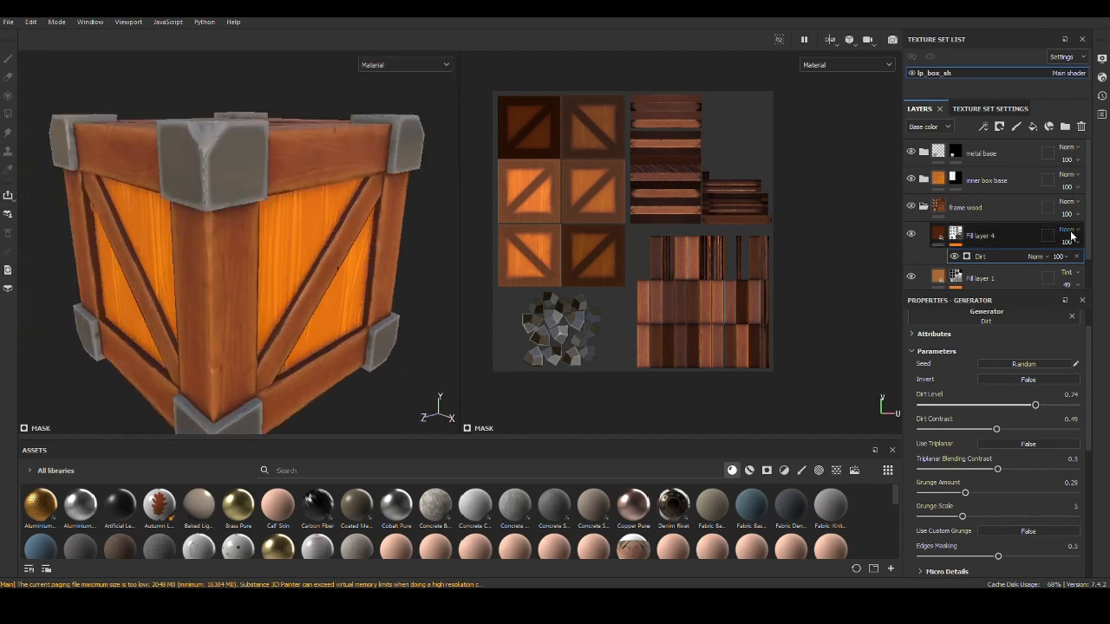
Step: Check the inner box base folder's dirt layer, and set Fill layer 4's base color blending mode to Darken
left_click(922, 179)
scroll(1025, 239, "down", 1)
left_click(956, 198)
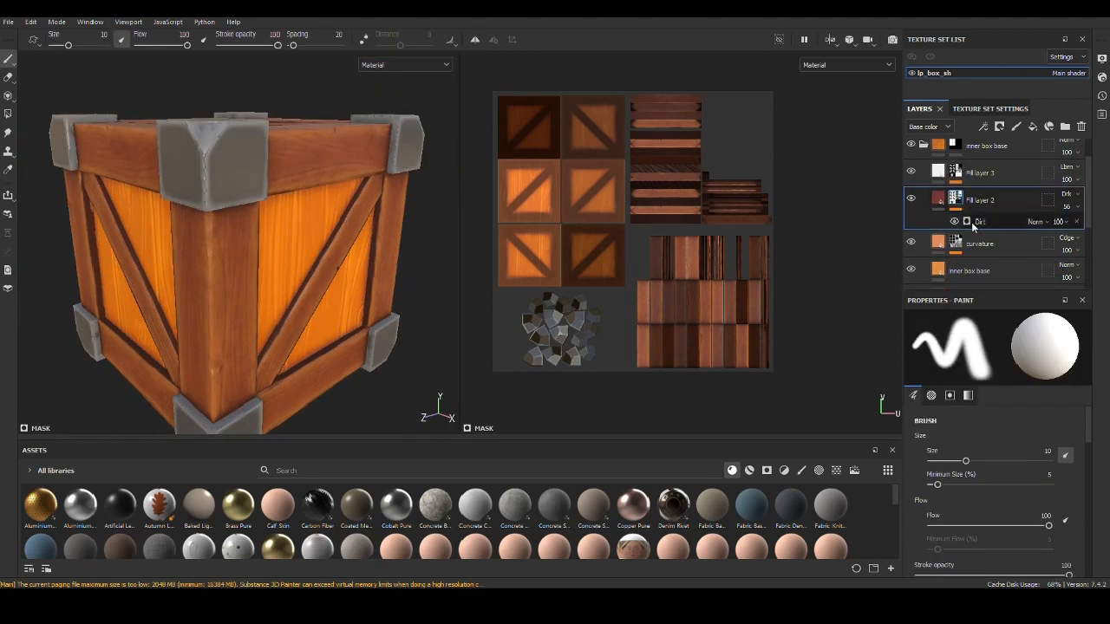
left_click(922, 145)
left_click(956, 199)
left_click(1070, 195)
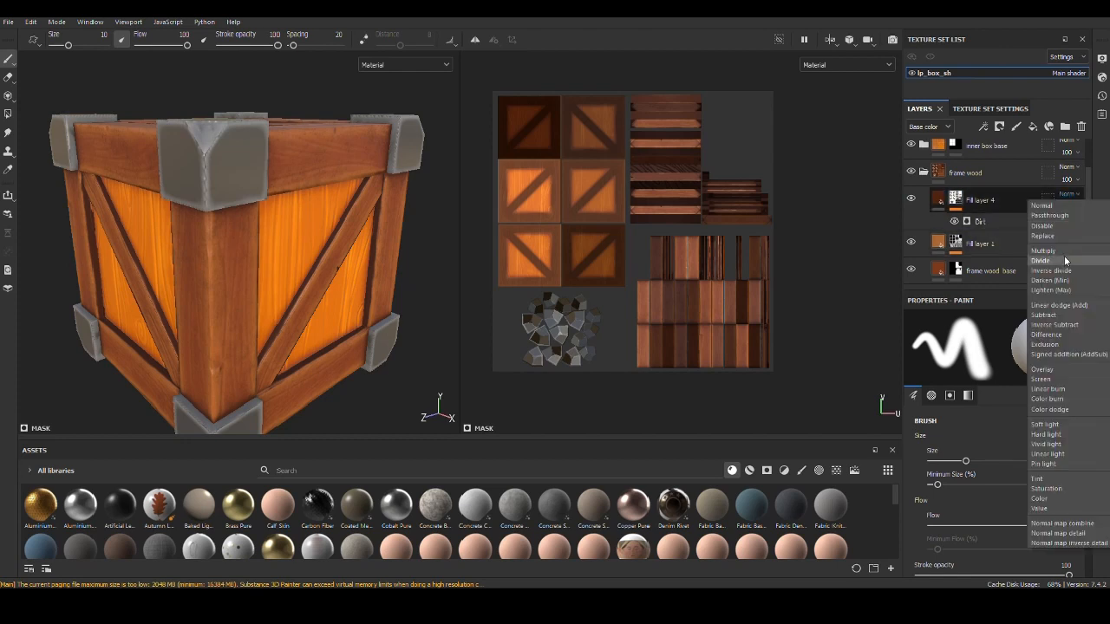
left_click(1066, 280)
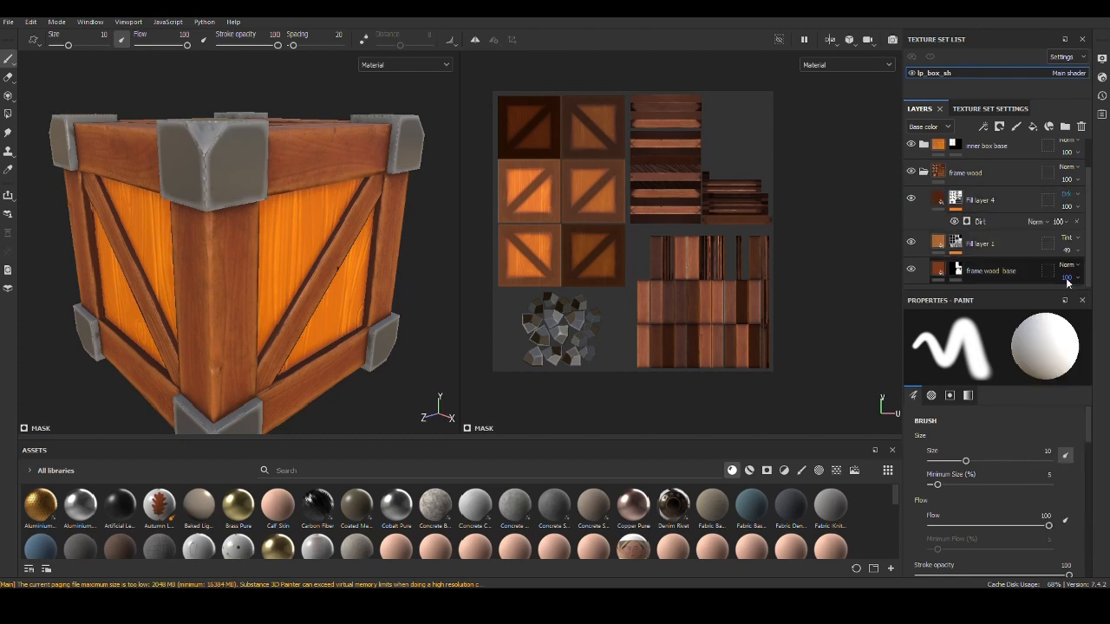
Step: Set the opacity of Fill layer 4 to 82
left_click(1067, 206)
mouse_move(1093, 228)
left_mouse_down()
mouse_move(1103, 229)
mouse_move(1069, 232)
mouse_move(1098, 230)
left_mouse_up()
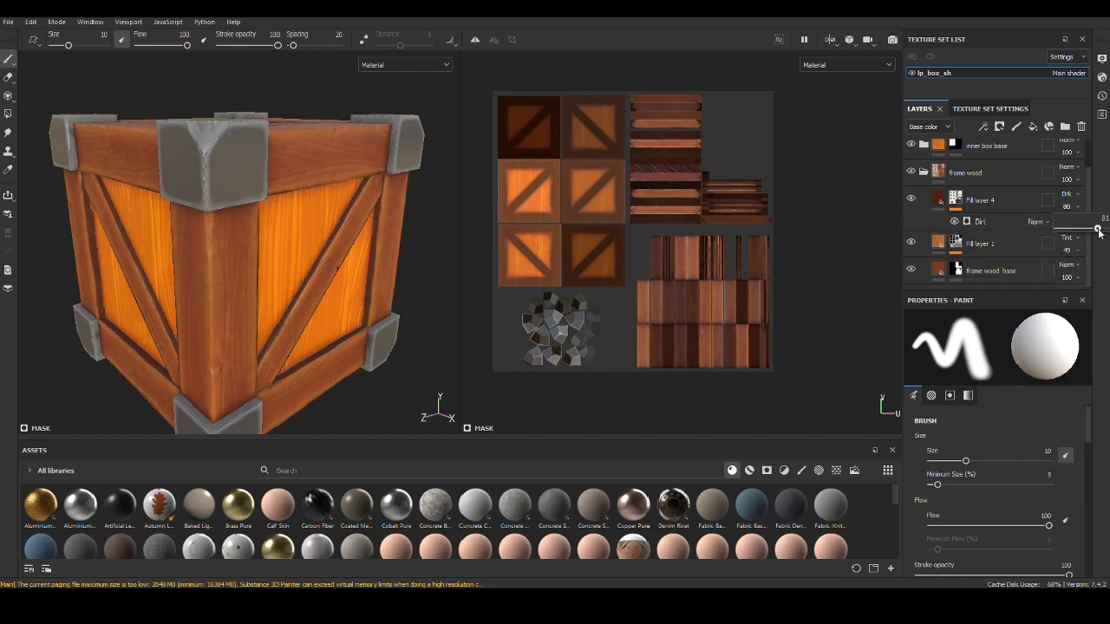
left_click_drag(304, 267, 342, 308, "alt")
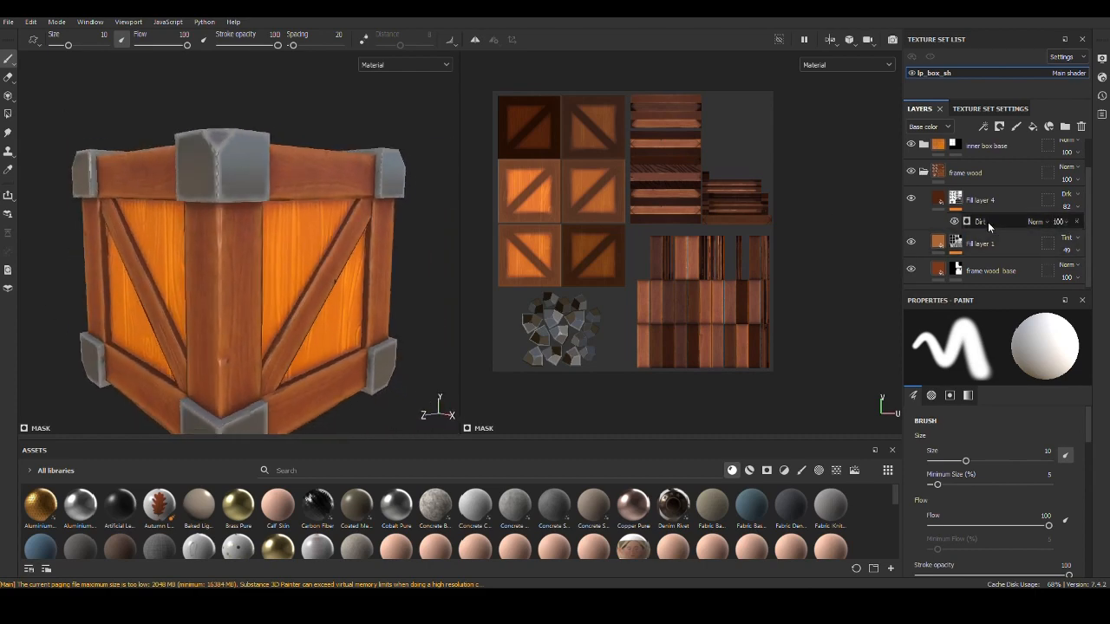
Step: Add a new fill layer above Fill layer 4, give it a black mask and keep only its color channel enabled
left_click(1031, 127)
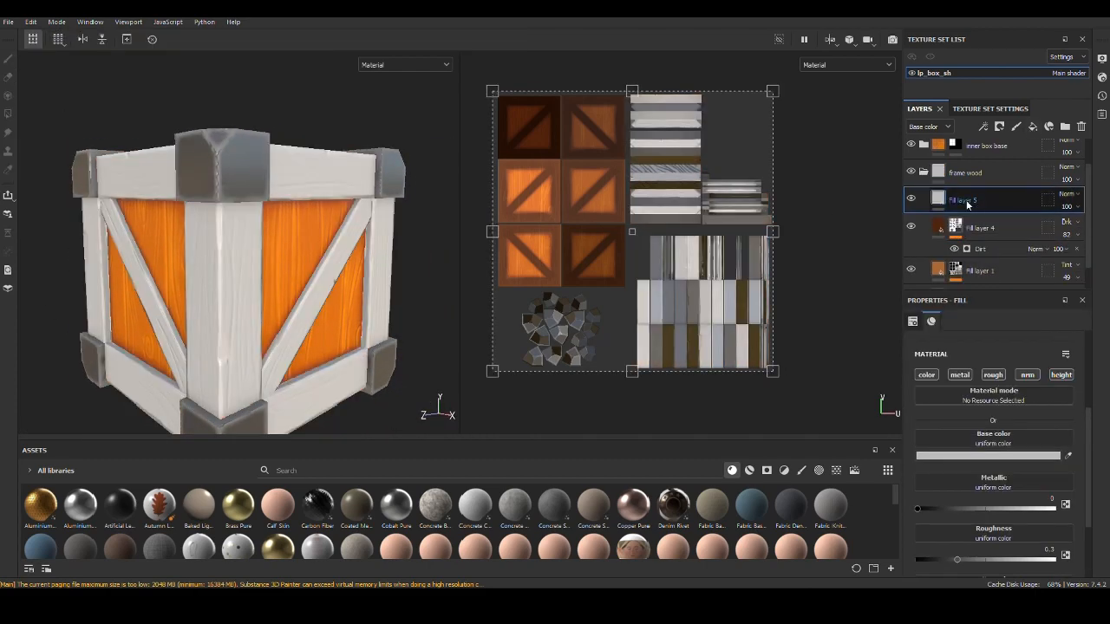
right_click(968, 203)
left_click(988, 27)
left_click(938, 200)
left_click(959, 375)
left_click(993, 374)
left_click(1024, 374)
left_click(1060, 374)
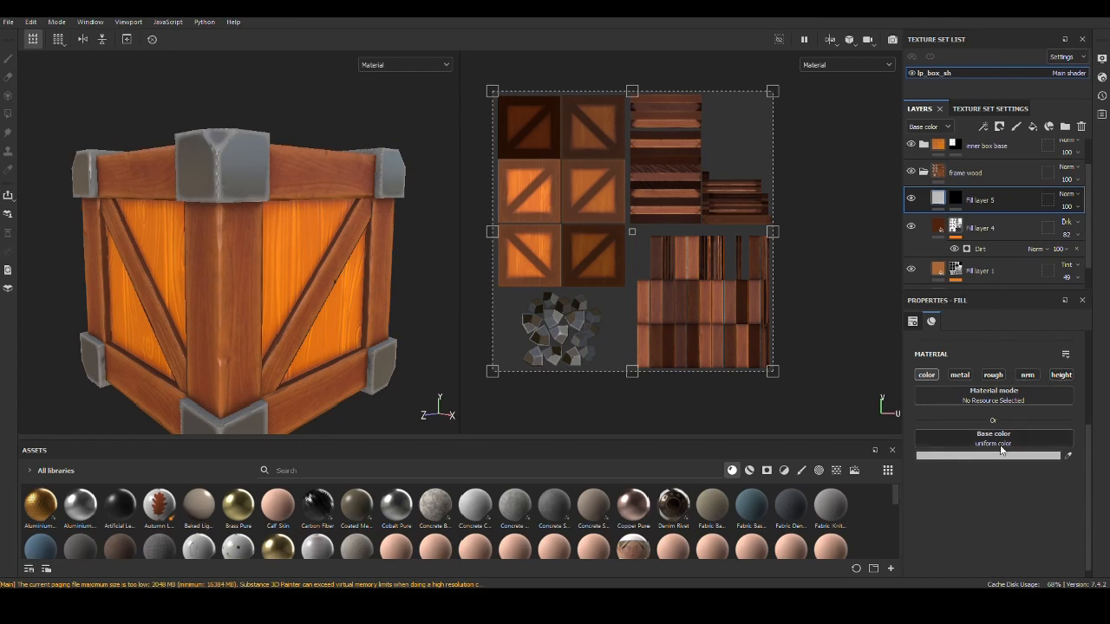
Step: Set Fill layer 5's base color to white and add an Ambient Occlusion generator to its mask
left_click(995, 456)
left_click_drag(846, 309, 839, 288)
left_click(980, 269)
left_click(955, 199)
left_click(982, 127)
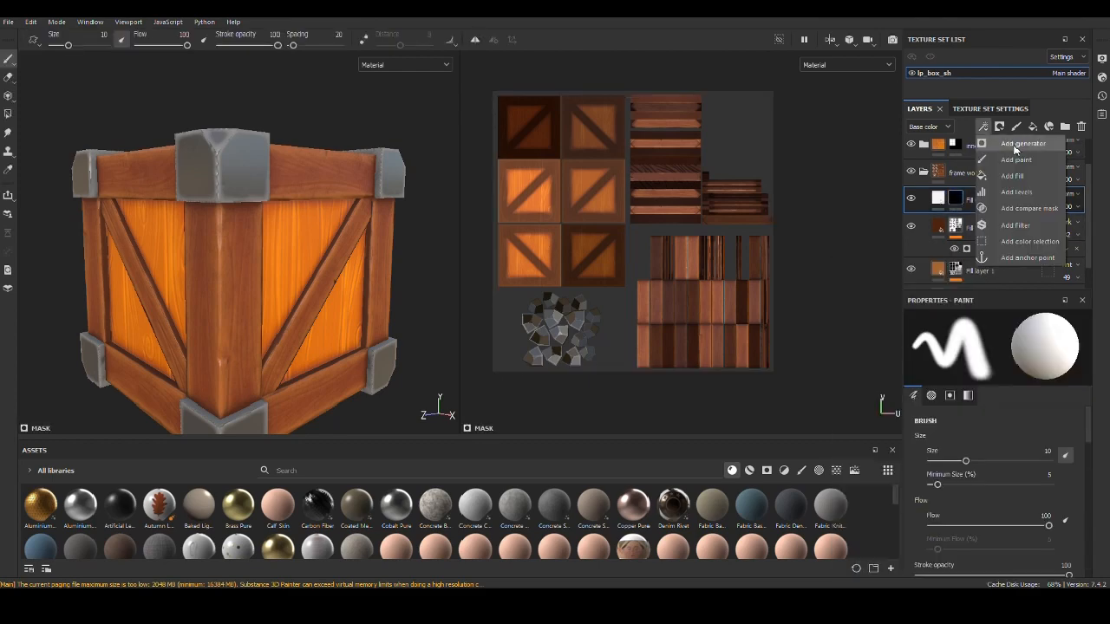
left_click(993, 144)
left_click(999, 347)
left_click(1021, 394)
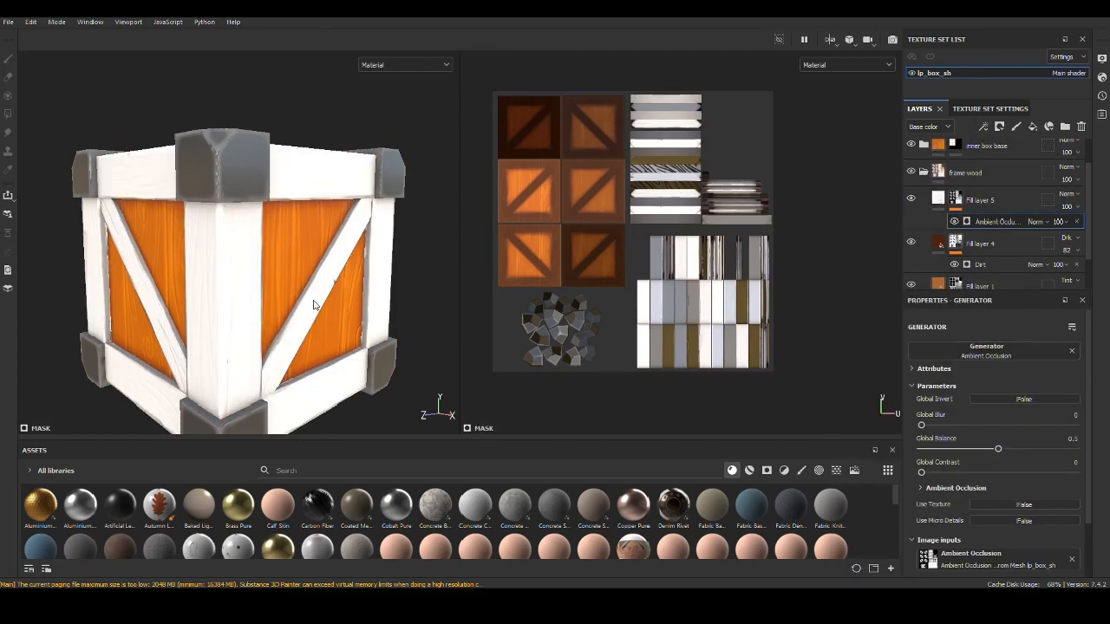
Step: Tune Fill layer 5's Ambient Occlusion generator to global balance 0.32 and global contrast 0.23, keeping the invert option off
left_click_drag(314, 305, 295, 305, "alt")
middle_click_drag(326, 345, 234, 318, "alt")
left_click_drag(235, 317, 335, 366, "alt")
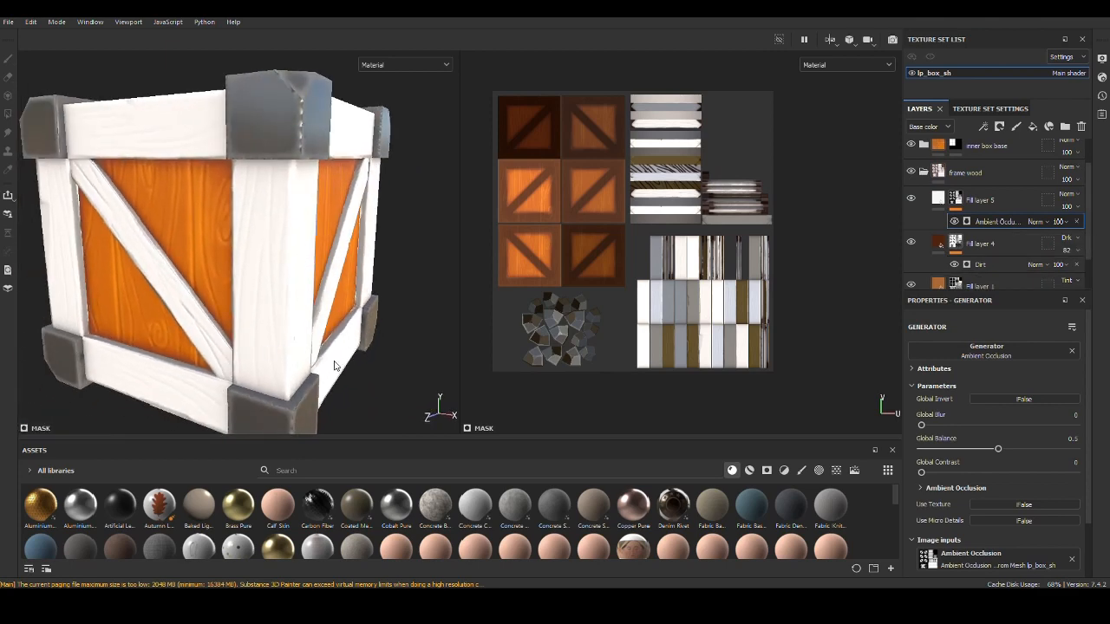
left_click_drag(997, 449, 1012, 449)
mouse_move(921, 472)
left_mouse_down()
mouse_move(964, 474)
mouse_move(962, 449)
mouse_move(939, 450)
mouse_move(965, 451)
mouse_move(954, 473)
mouse_move(979, 479)
mouse_move(953, 483)
mouse_move(970, 449)
left_mouse_up()
scroll(266, 320, "down", 3)
left_click_drag(303, 286, 290, 333, "alt")
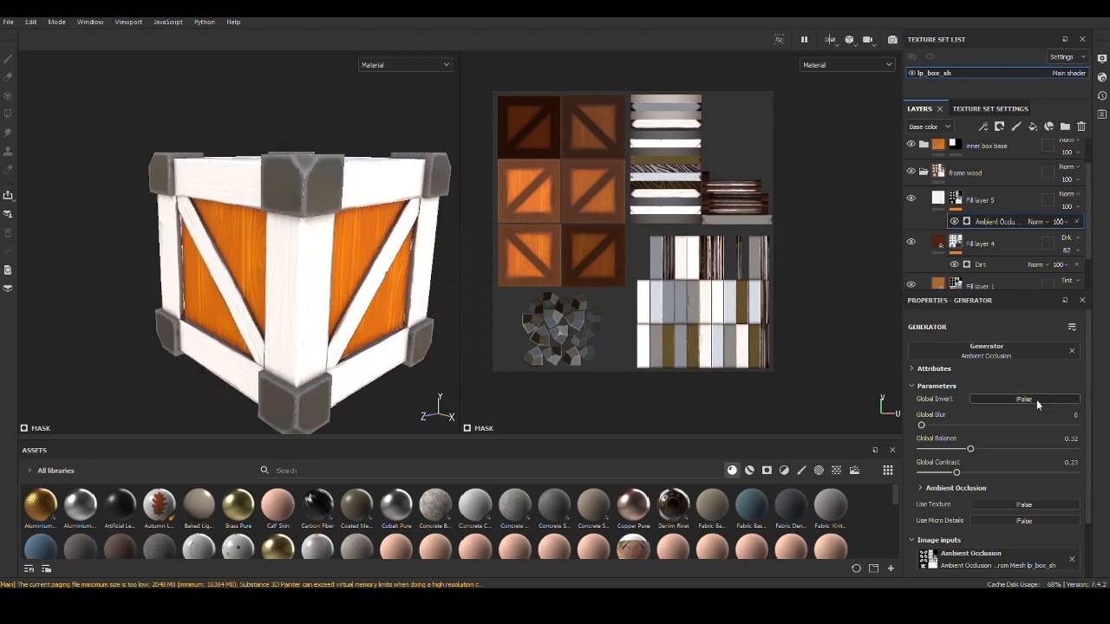
left_click(1036, 399)
left_click(1036, 400)
Step: Set Fill layer 5's base color blending mode to Multiply and inspect the crate's wooden frame
scroll(292, 332, "up", 2)
left_click(1065, 193)
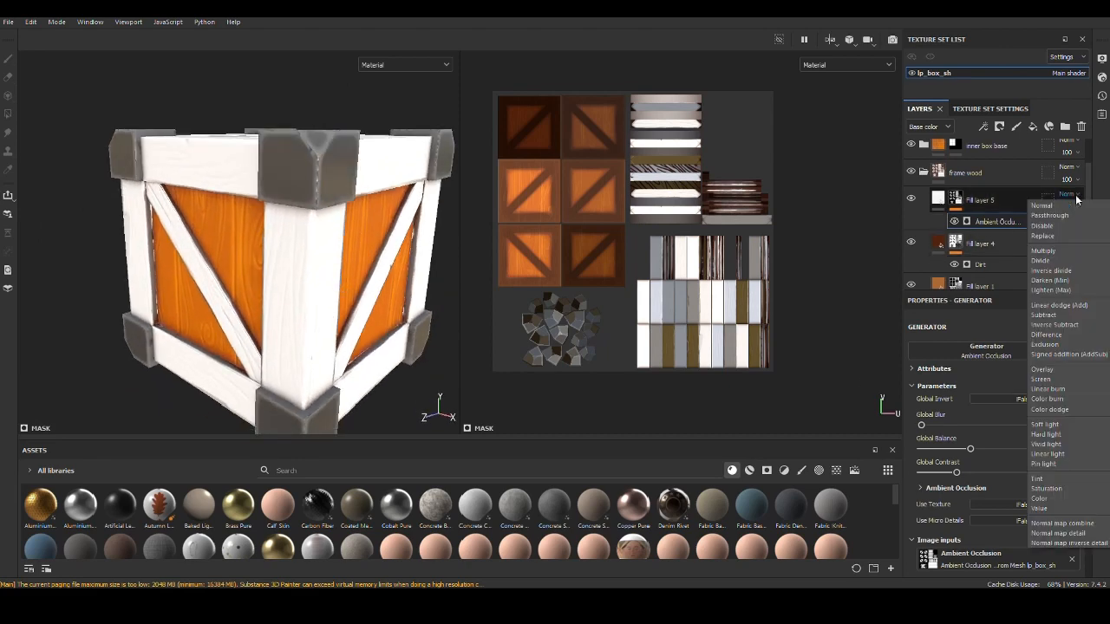
left_click(1066, 259)
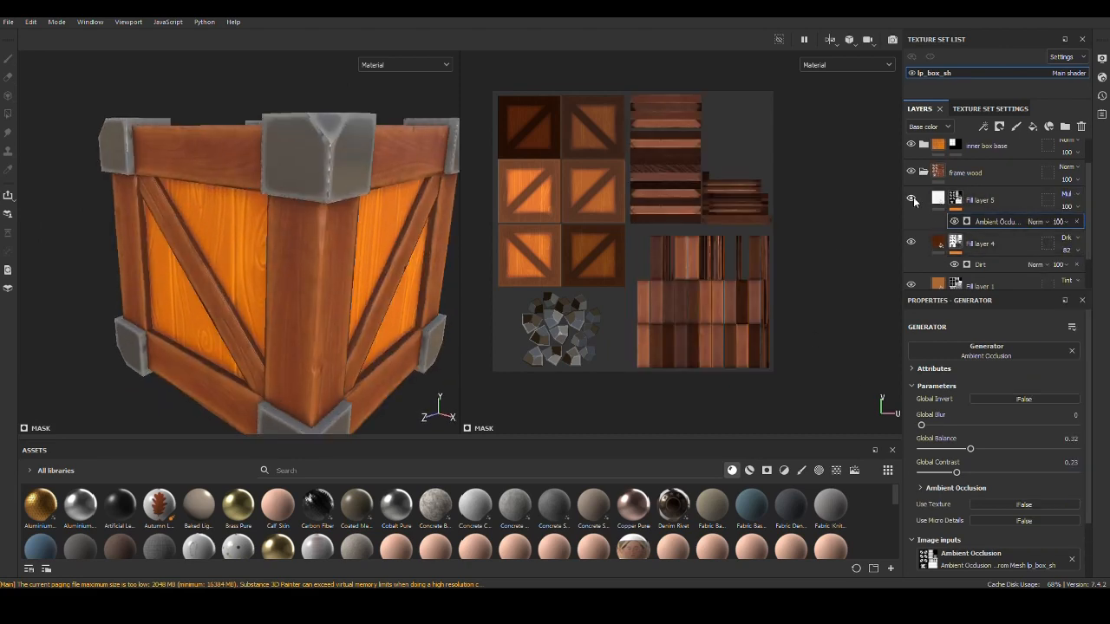
left_click_drag(287, 295, 260, 308, "alt")
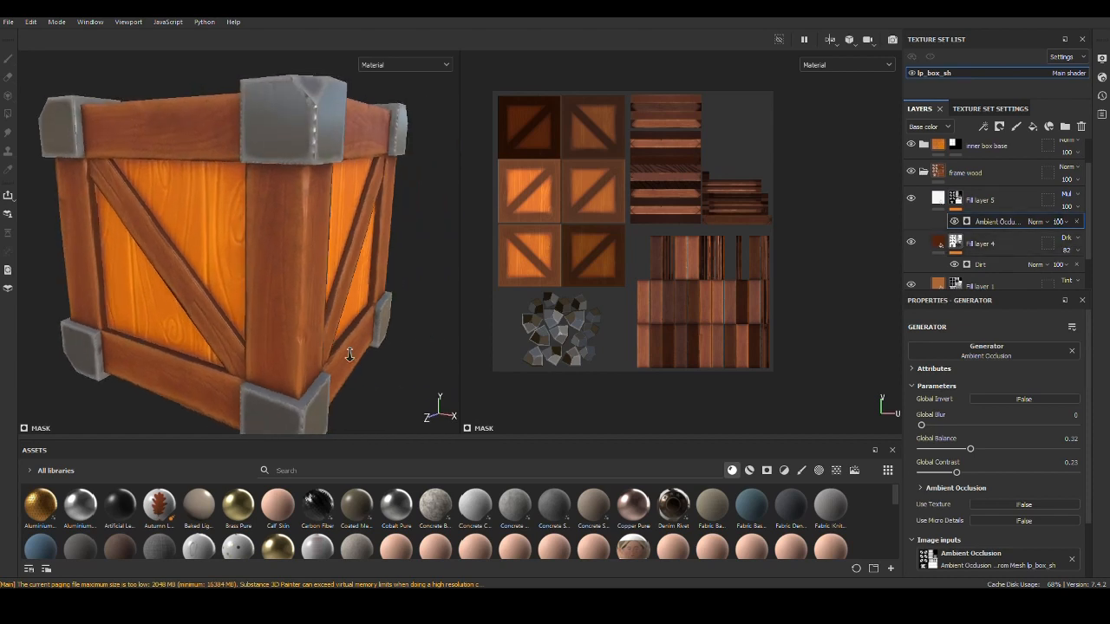
scroll(260, 308, "down", 2)
left_click_drag(382, 321, 330, 335, "alt")
scroll(290, 356, "up", 2)
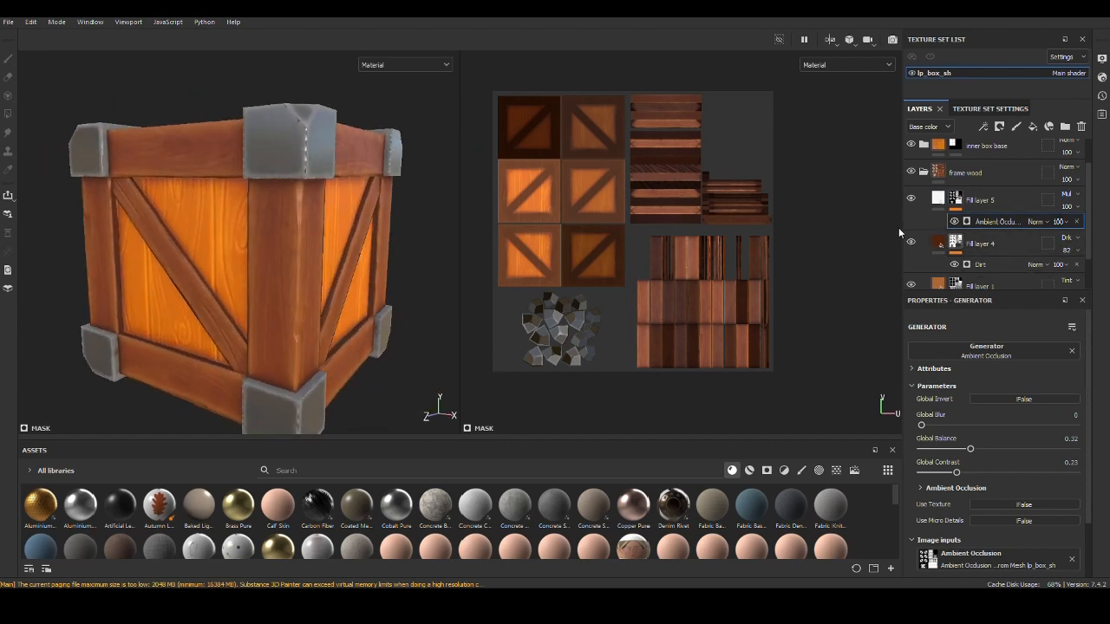
Step: Check the layer blending modes in the inner box base folder, and set Fill layer 5's base color blending mode to Divide
left_click(923, 172)
left_click(924, 180)
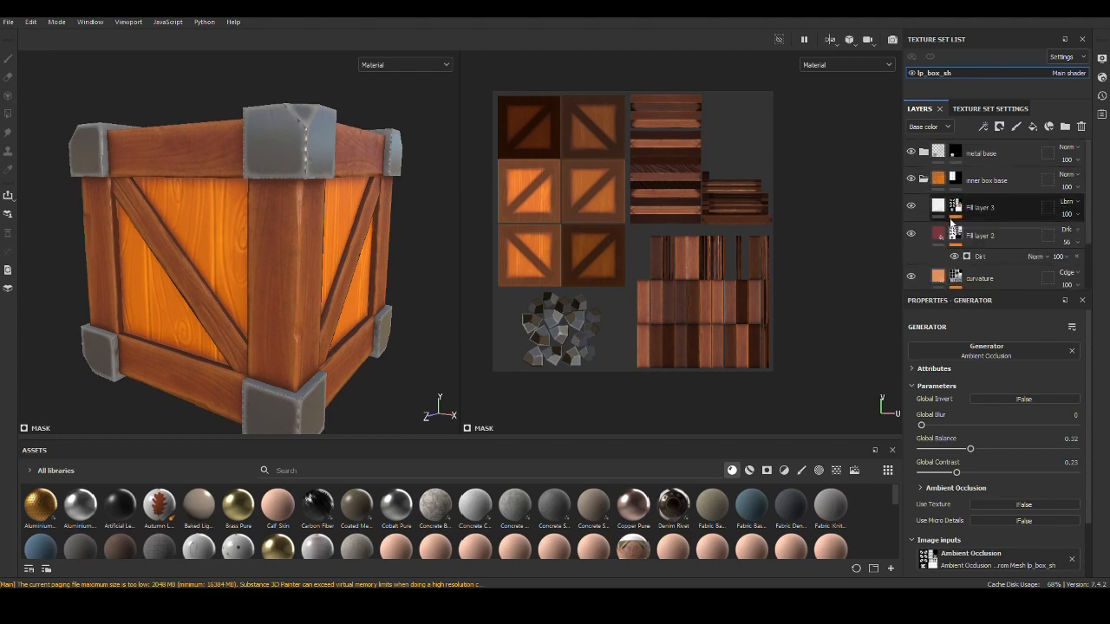
left_click(924, 179)
left_click(923, 207)
left_click(991, 236)
left_click(1076, 232)
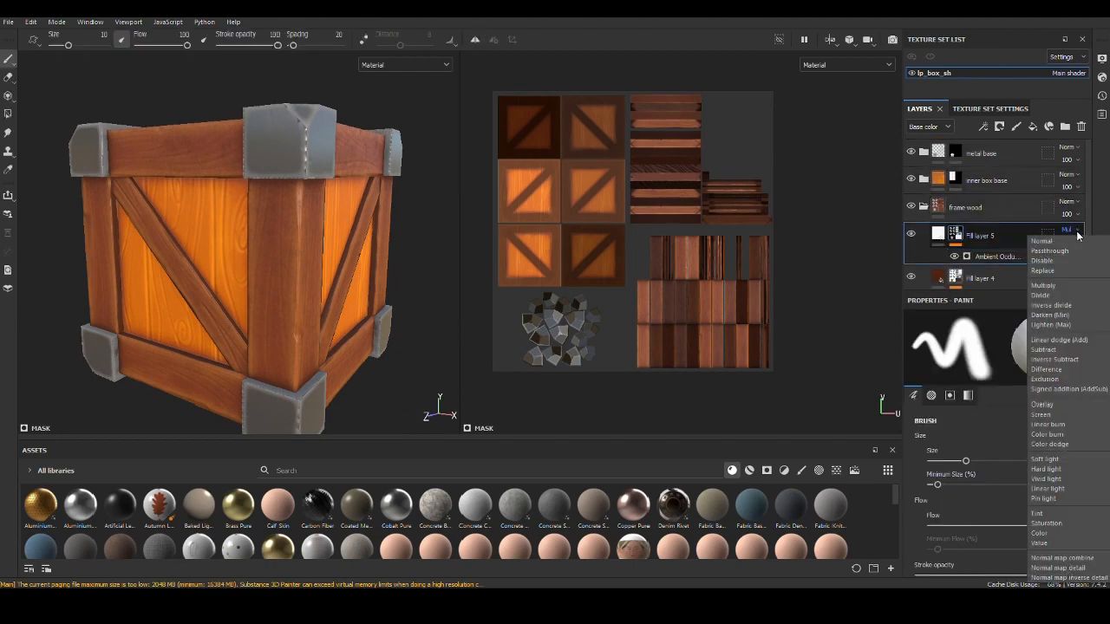
left_click(1051, 244)
key("ctrl+z")
key("ctrl+y")
key("ctrl+z")
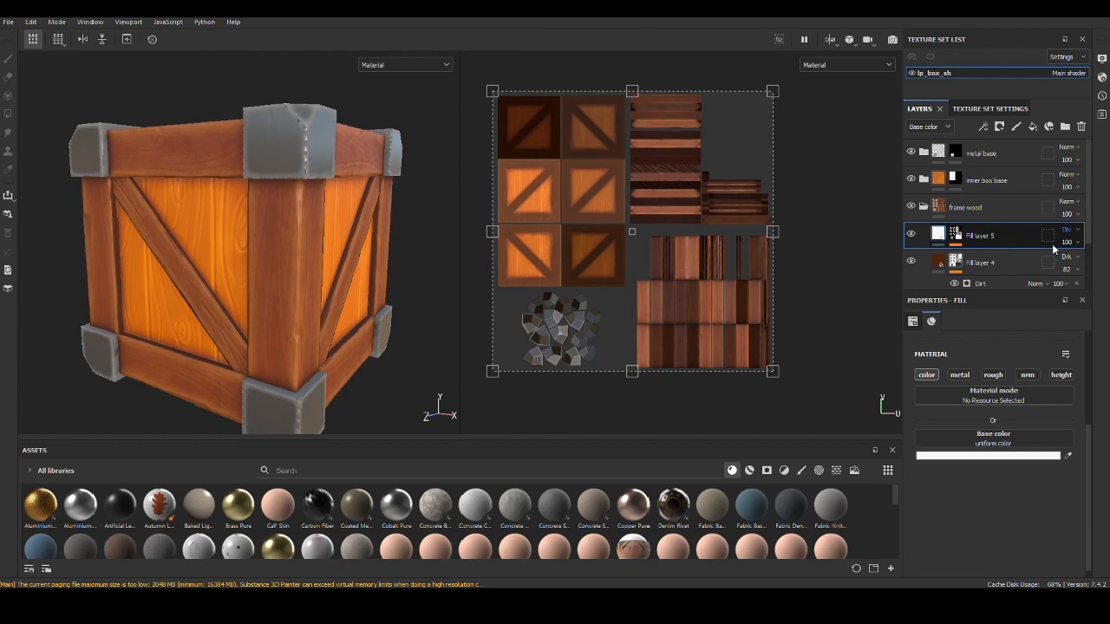
left_click(922, 207)
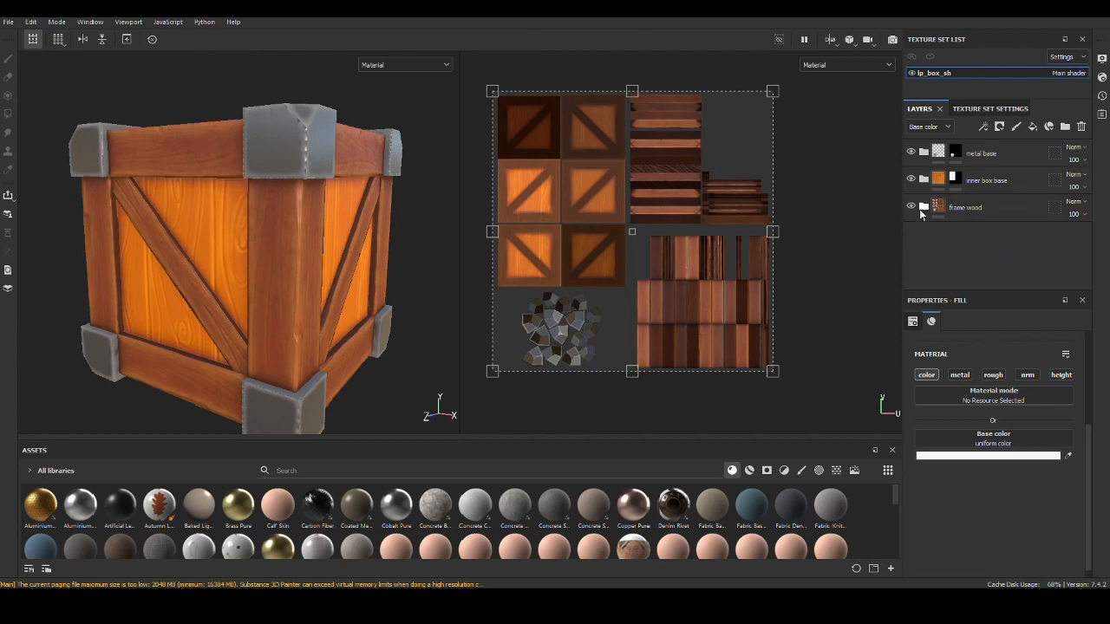
Step: Add a fill layer above the metal base folder's curvature layer, with a black mask driven by a Dirt generator
mouse_move(364, 269)
left_mouse_down("alt")
mouse_move(343, 291)
mouse_move(339, 317)
mouse_move(362, 291)
mouse_move(359, 264)
mouse_move(293, 253)
mouse_move(360, 266)
left_mouse_up("alt")
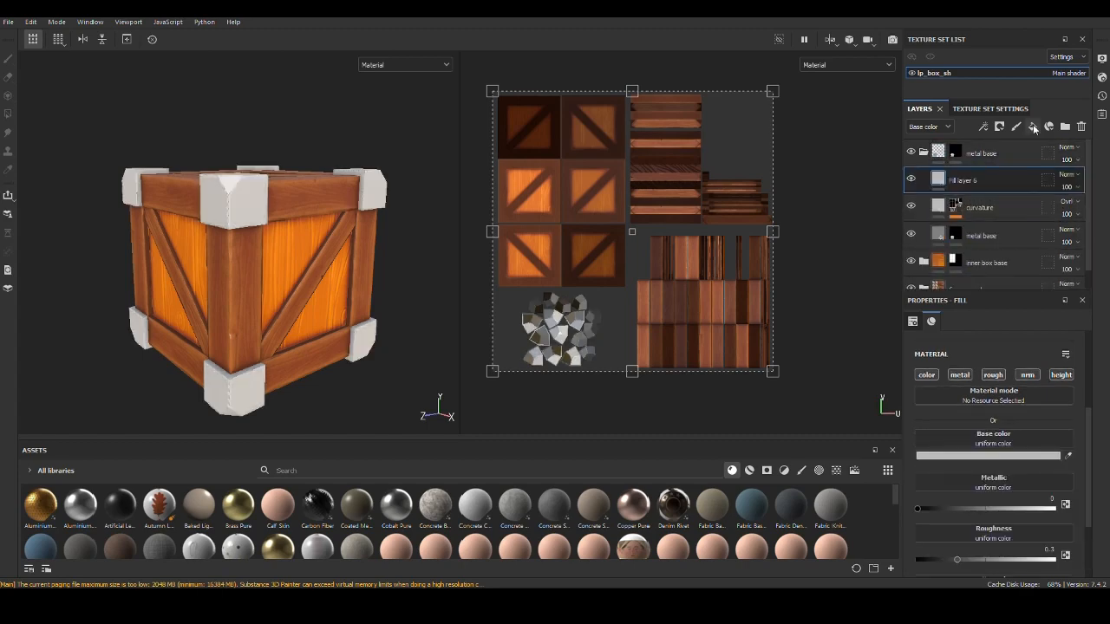
left_click(1033, 129)
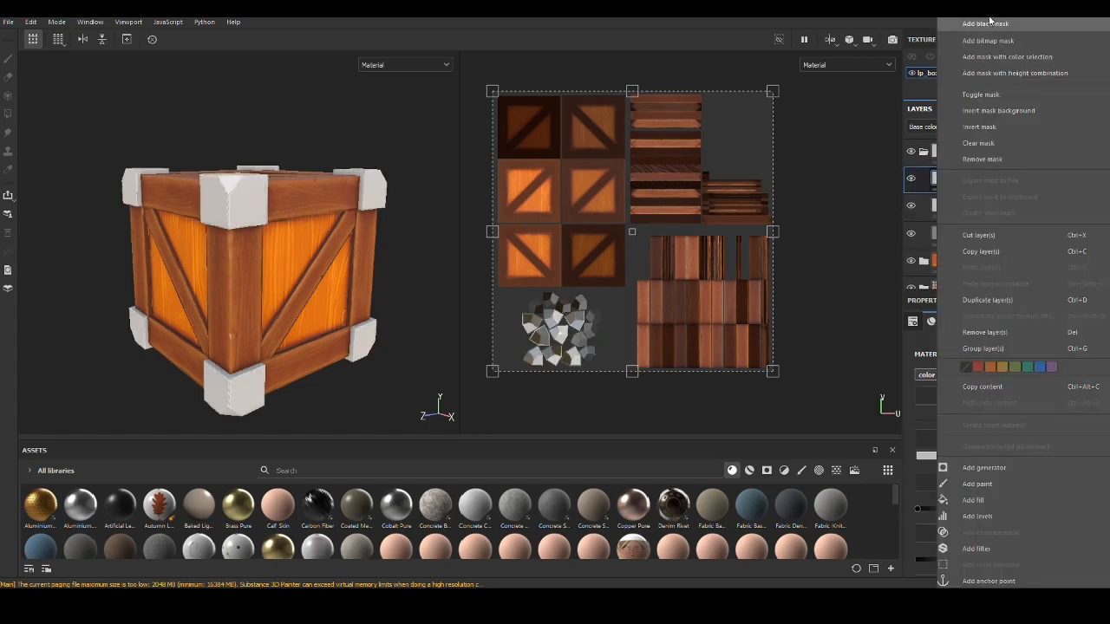
left_click(991, 38)
left_click(983, 126)
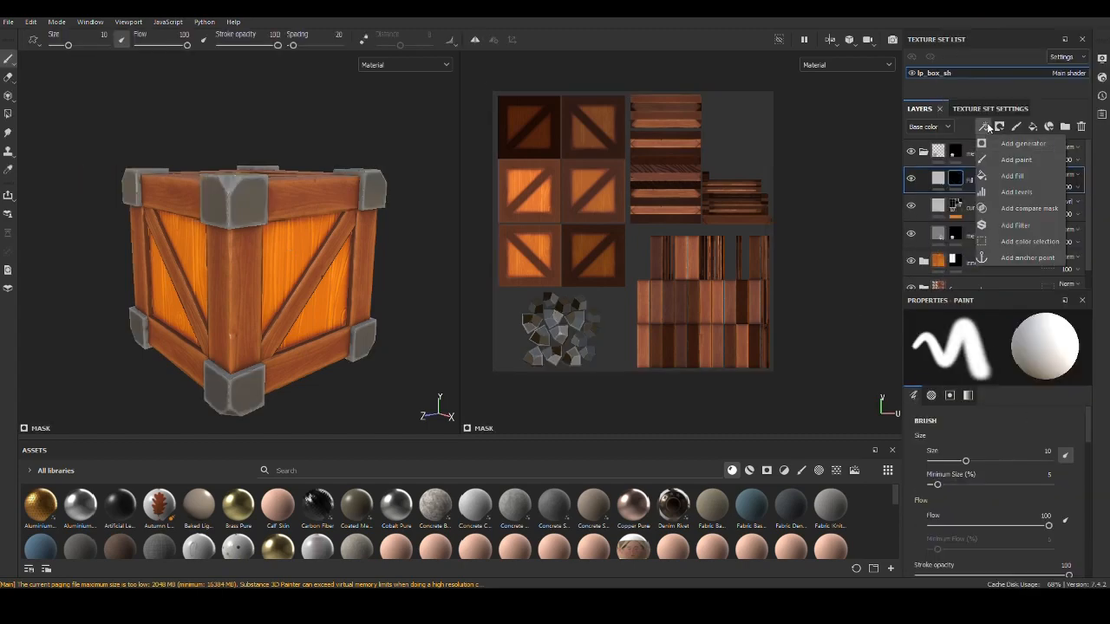
left_click(1006, 144)
left_click(1008, 352)
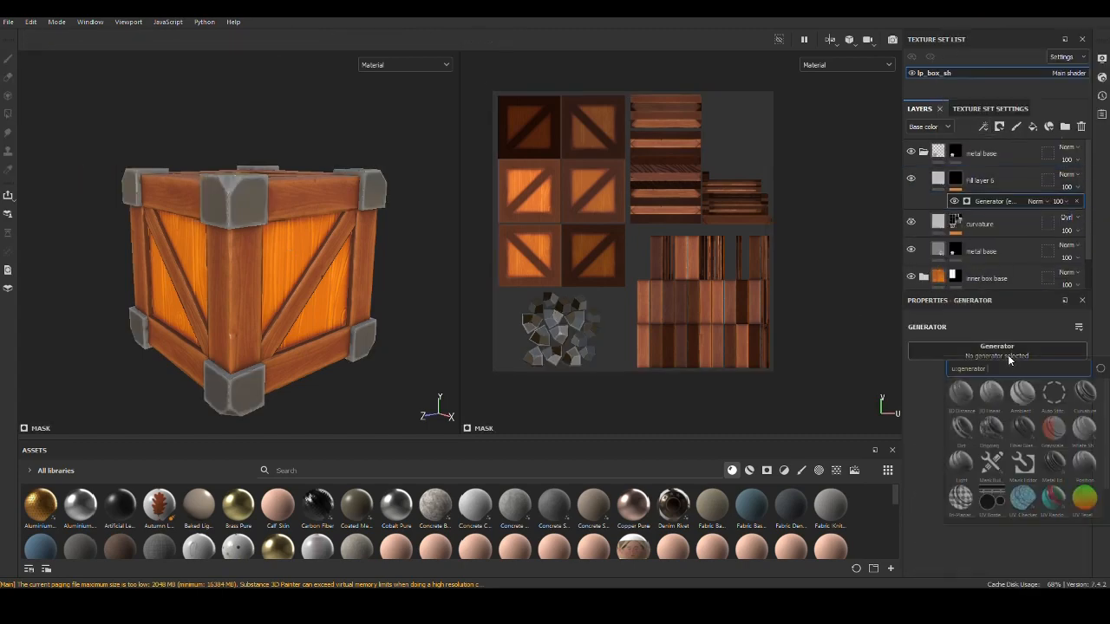
left_click(962, 428)
Step: Keep Fill layer 6's color, roughness and height channels, with roughness about 0.73 and height about -0.02
left_click_drag(396, 339, 260, 303, "alt")
left_click(946, 186)
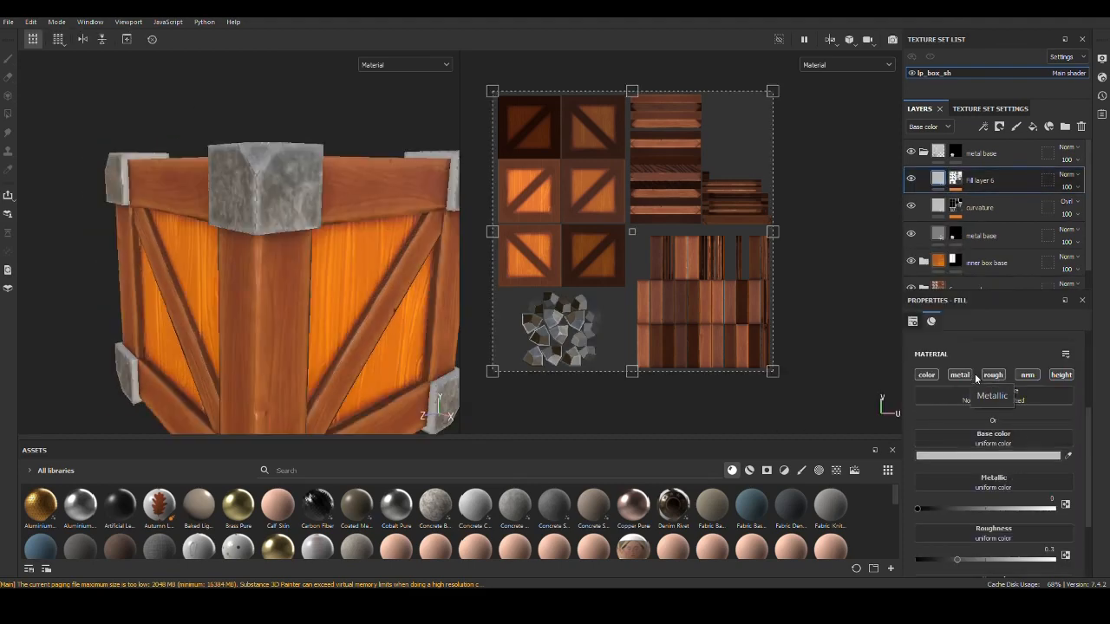
scroll(1051, 441, "down", 2)
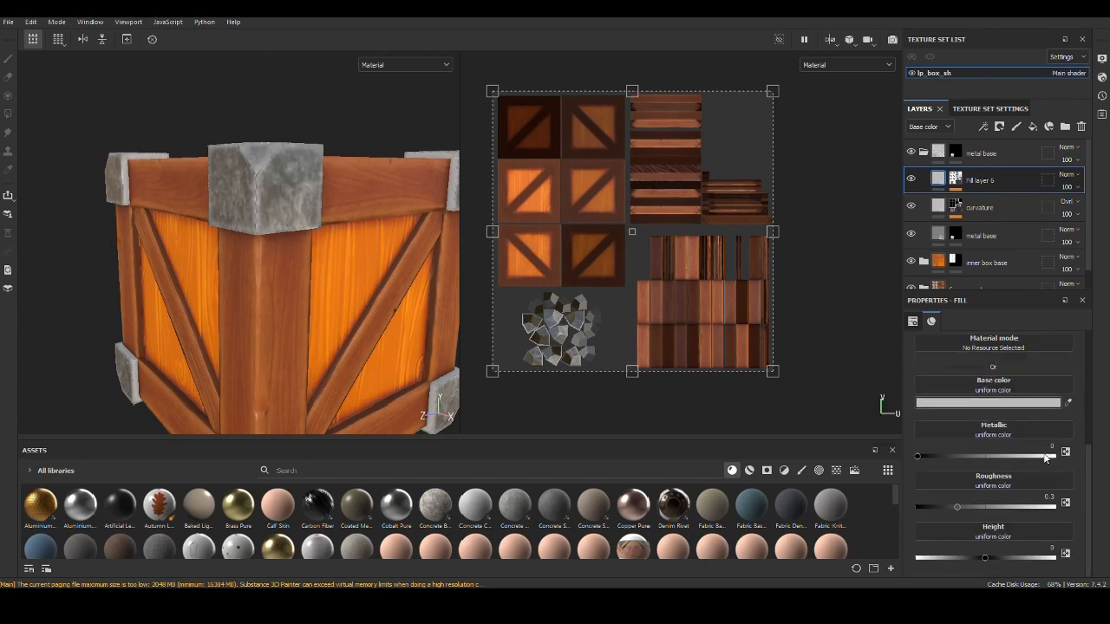
scroll(345, 248, "up", 2)
left_click_drag(345, 247, 278, 283, "alt")
mouse_move(987, 558)
left_mouse_down()
mouse_move(998, 558)
mouse_move(982, 559)
left_mouse_up()
left_click_drag(291, 247, 369, 260, "alt")
Step: Lower the dirt level and dirt contrast of Fill layer 6's Dirt generator
left_click(956, 182)
left_click(978, 202)
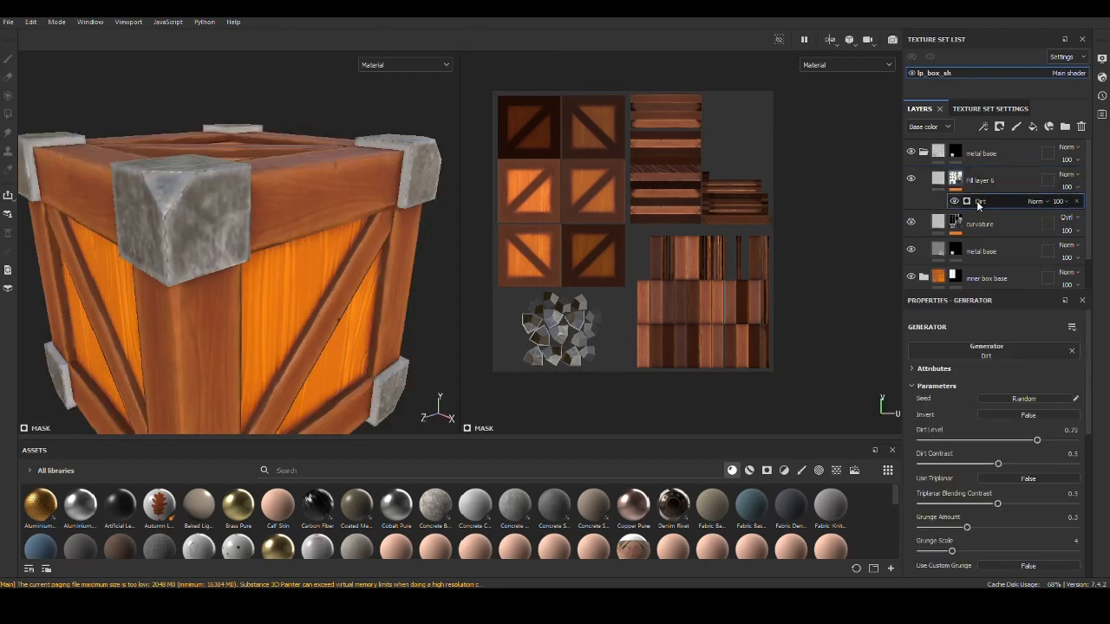
scroll(255, 243, "up", 2)
left_click_drag(1038, 440, 1012, 441)
left_click_drag(352, 367, 364, 288, "alt")
left_click_drag(998, 464, 987, 464)
scroll(257, 318, "up", 2)
scroll(996, 555, "down", 1)
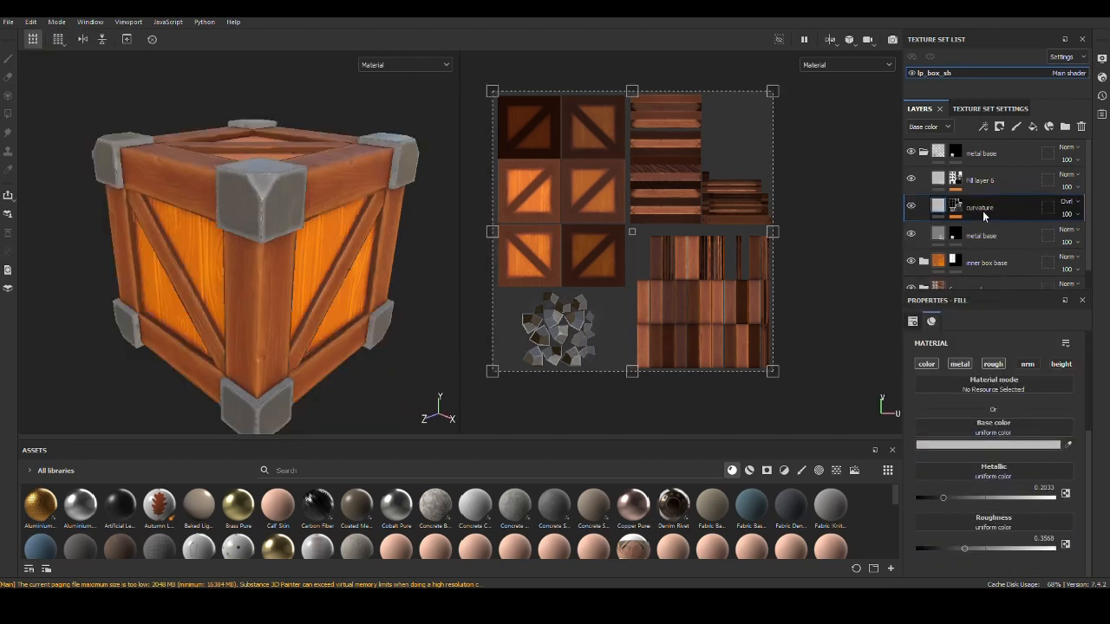
Step: Rename Fill layer 6 in the metal base folder as dirt
double_click(980, 181)
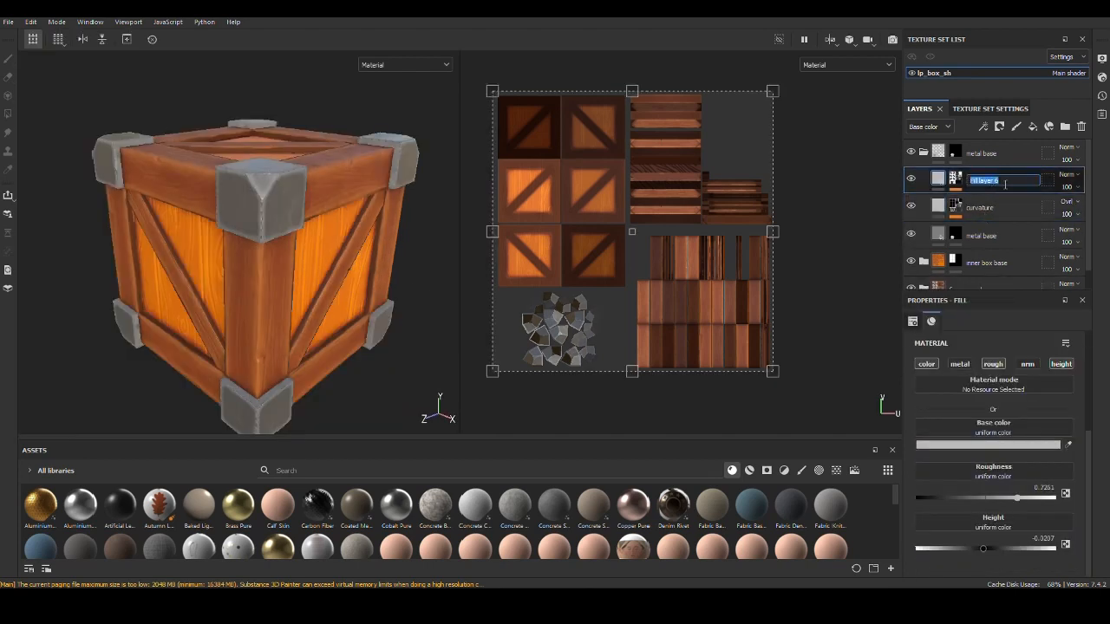
type("dirt")
key("Return")
left_click_drag(268, 305, 309, 297, "alt")
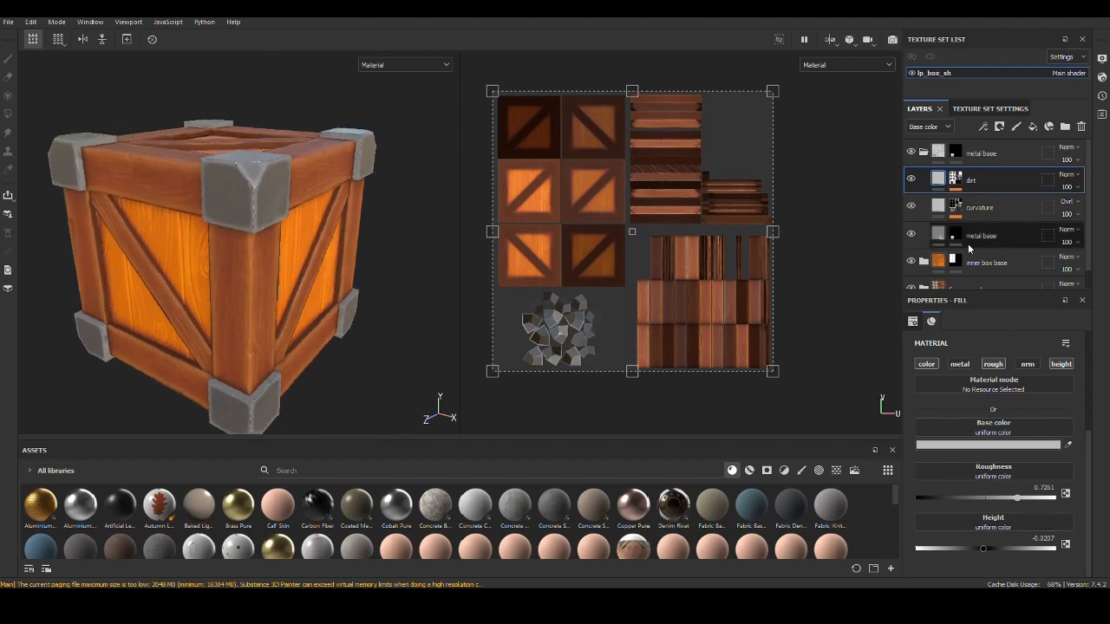
Step: Add a fill layer above the metal dirt layer, with a black mask driven by a Dripping Rust generator
left_click(1032, 127)
right_click(997, 186)
left_click(984, 26)
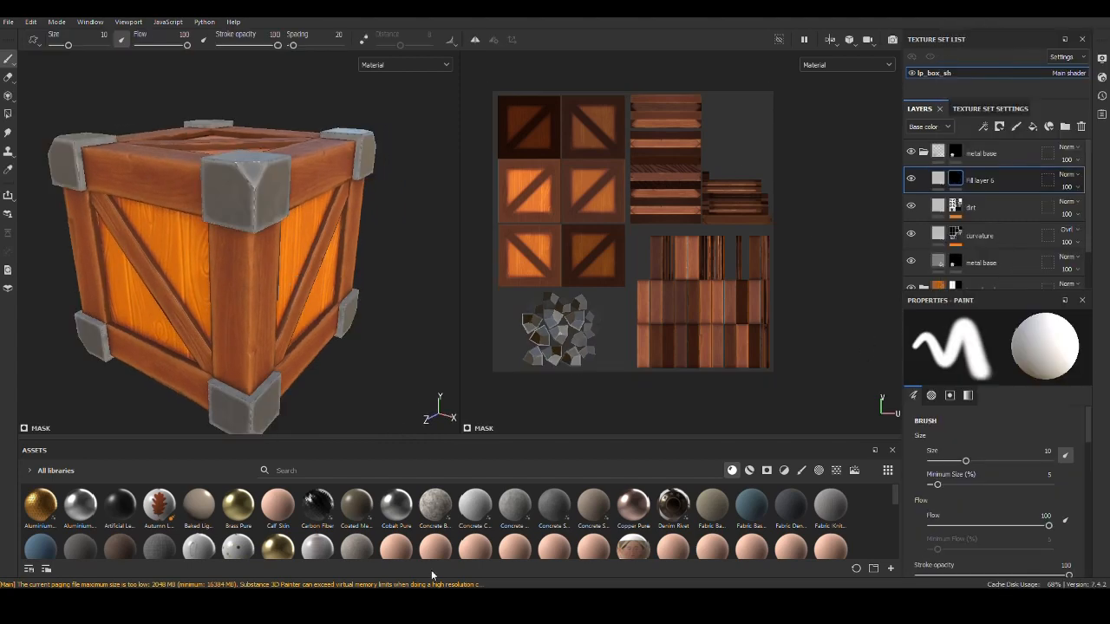
left_click(983, 126)
left_click(1003, 144)
left_click(1031, 353)
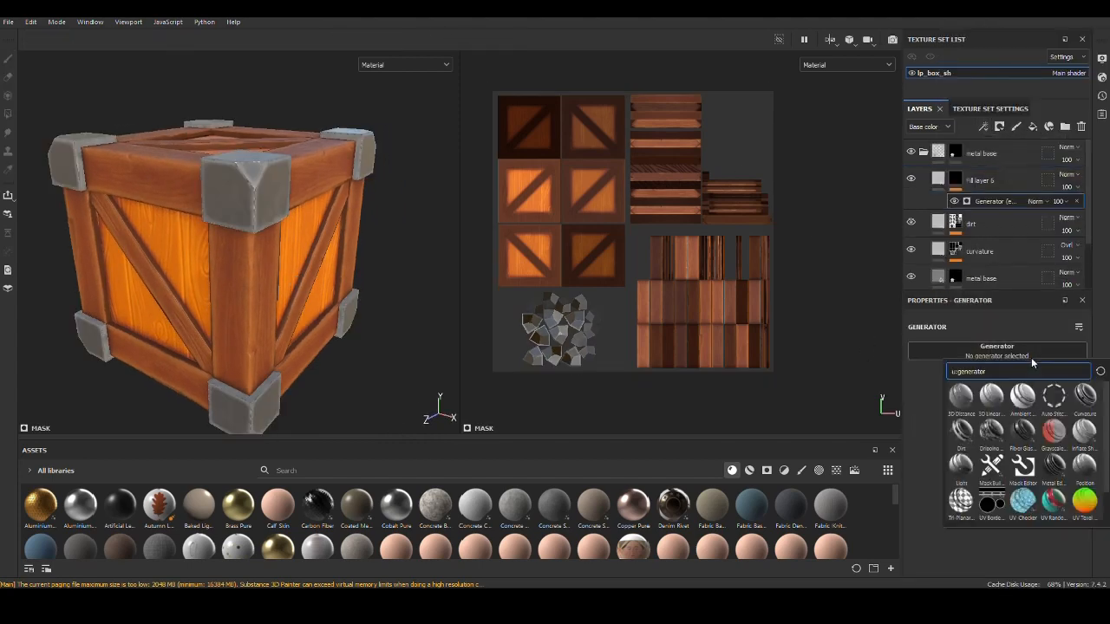
left_click(994, 431)
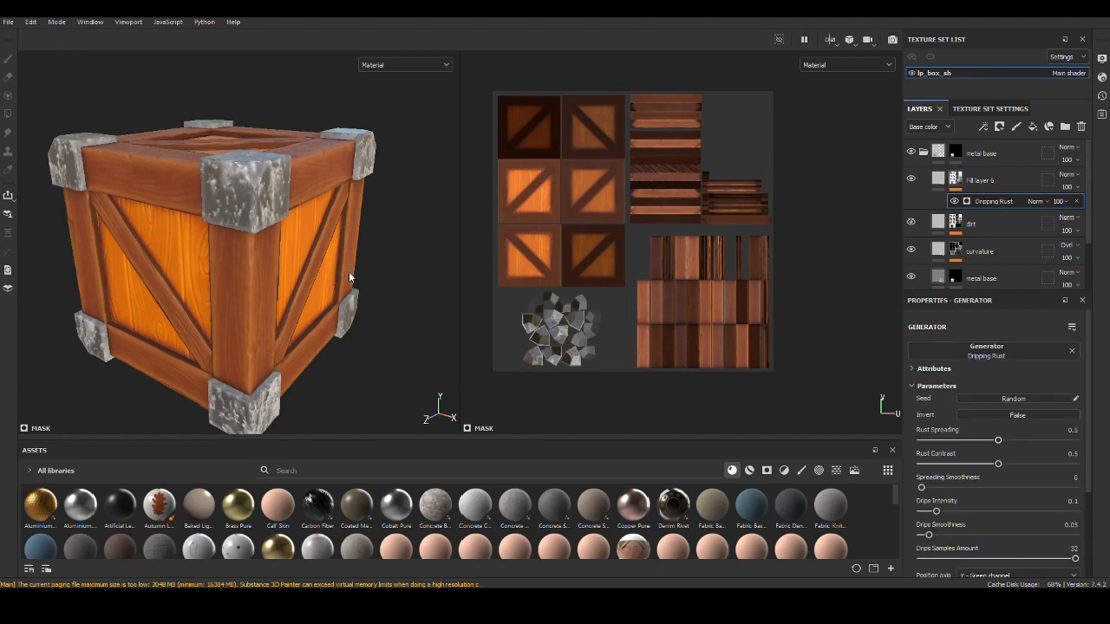
Step: Turn off the metallic and normal channels on the Dripping Rust fill layer
scroll(305, 325, "up", 3)
left_click_drag(305, 324, 321, 368, "alt")
left_click(938, 178)
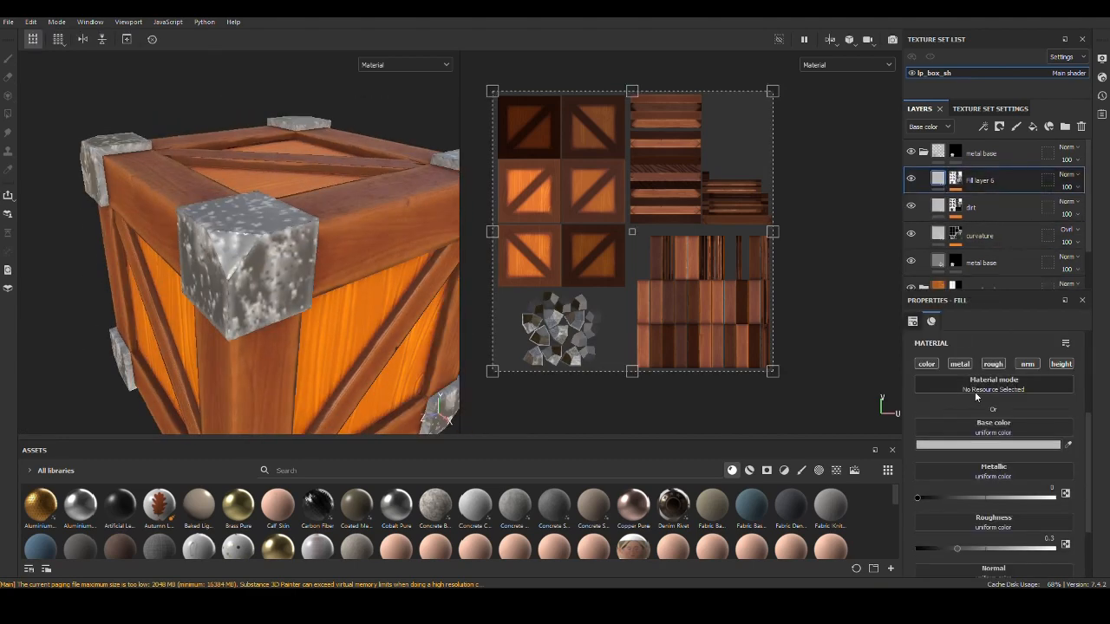
left_click(959, 364)
left_click(1027, 364)
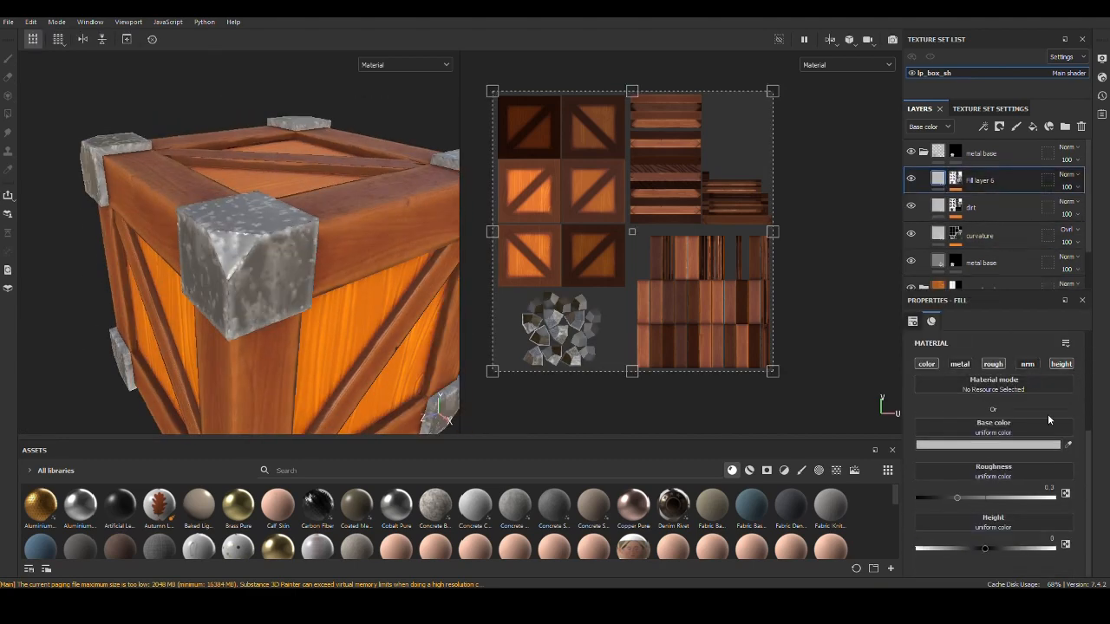
Step: Give the Dripping Rust fill layer a height of about -0.05, a roughness of about 0.83 and a dark rusty brown base color
left_click_drag(986, 548, 979, 545)
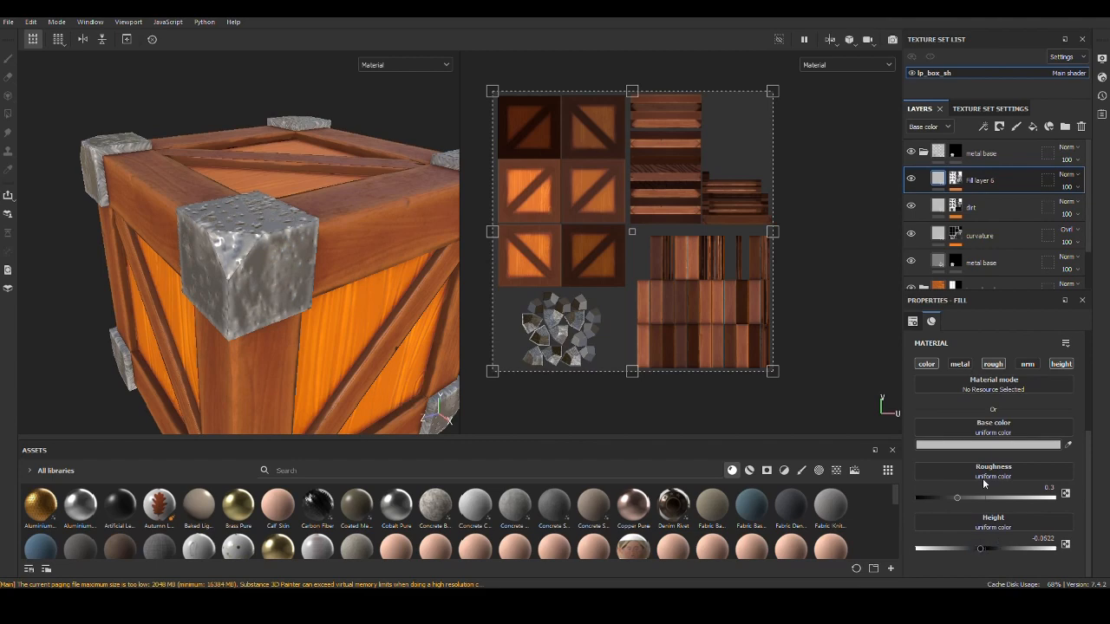
left_click_drag(957, 498, 1027, 498)
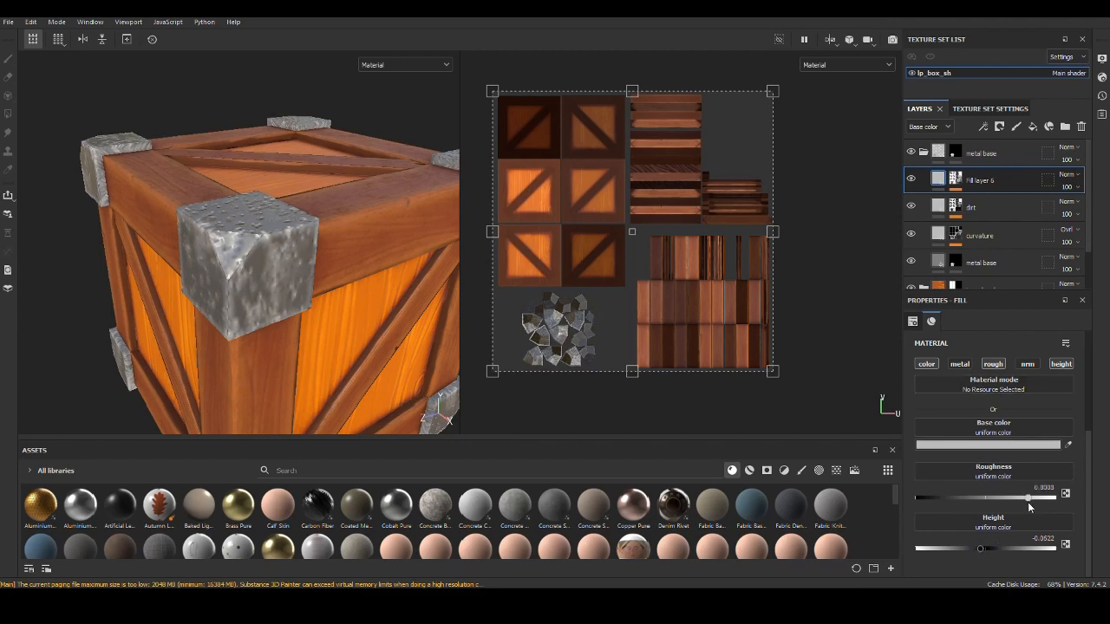
left_click(983, 446)
left_click_drag(931, 339, 902, 347)
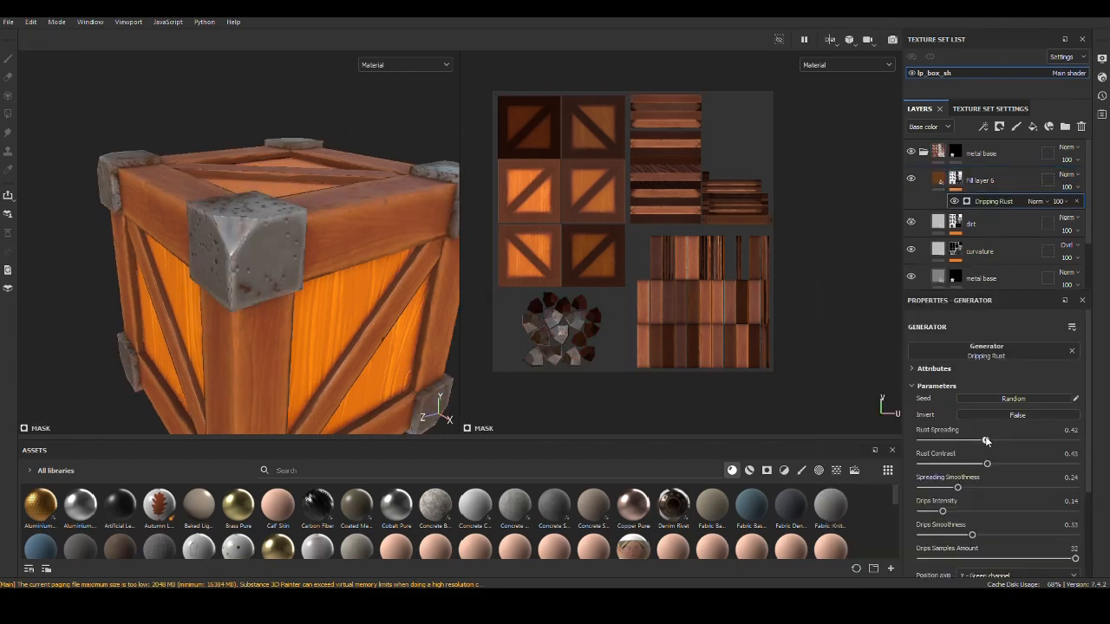
Step: Tune the Dripping Rust generator to spreading 0.38, contrast 0.23, spreading smoothness 0.43, drips intensity 0.26, drips smoothness 0.36 and samples amount 24
left_click_drag(986, 441, 976, 535)
scroll(977, 535, "down", 1)
left_click_drag(1075, 523, 1037, 524)
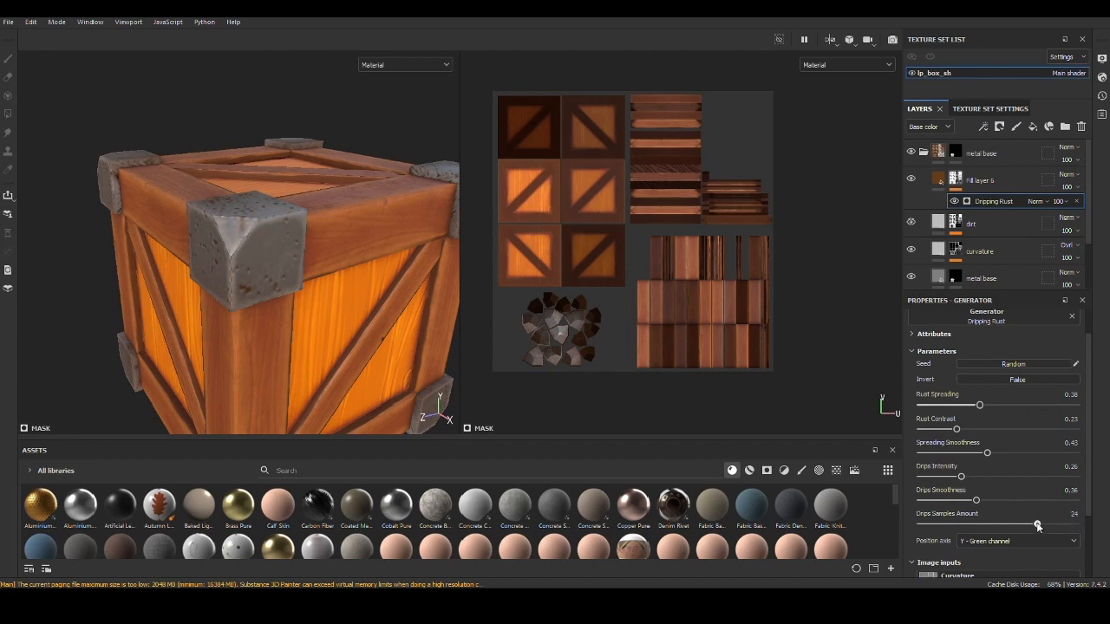
Step: Rename the Dripping Rust fill layer in the metal base folder to "rust"
left_click_drag(338, 289, 315, 346, "alt")
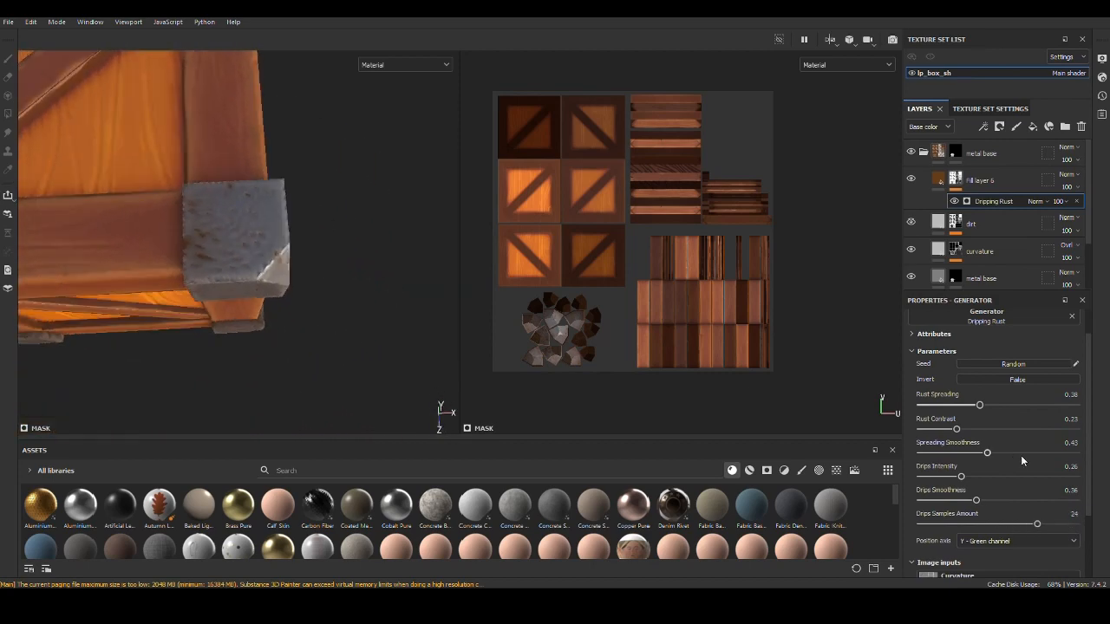
scroll(1027, 448, "up", 1)
left_click(955, 178)
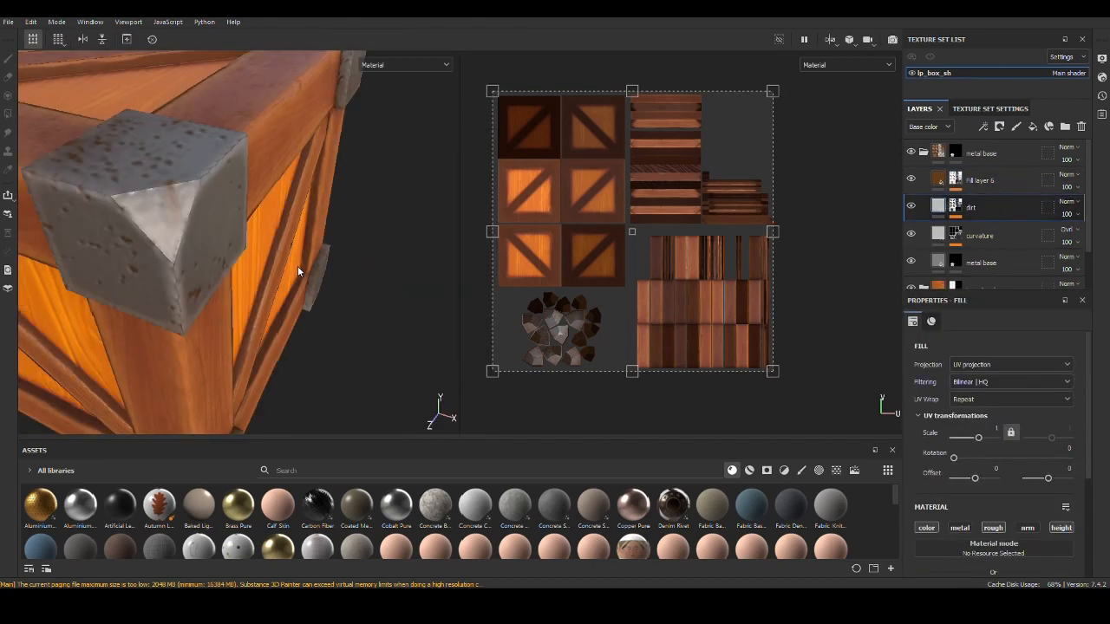
scroll(290, 276, "down", 3)
left_click_drag(283, 287, 338, 287, "alt")
double_click(1002, 184)
type("rust")
key("Return")
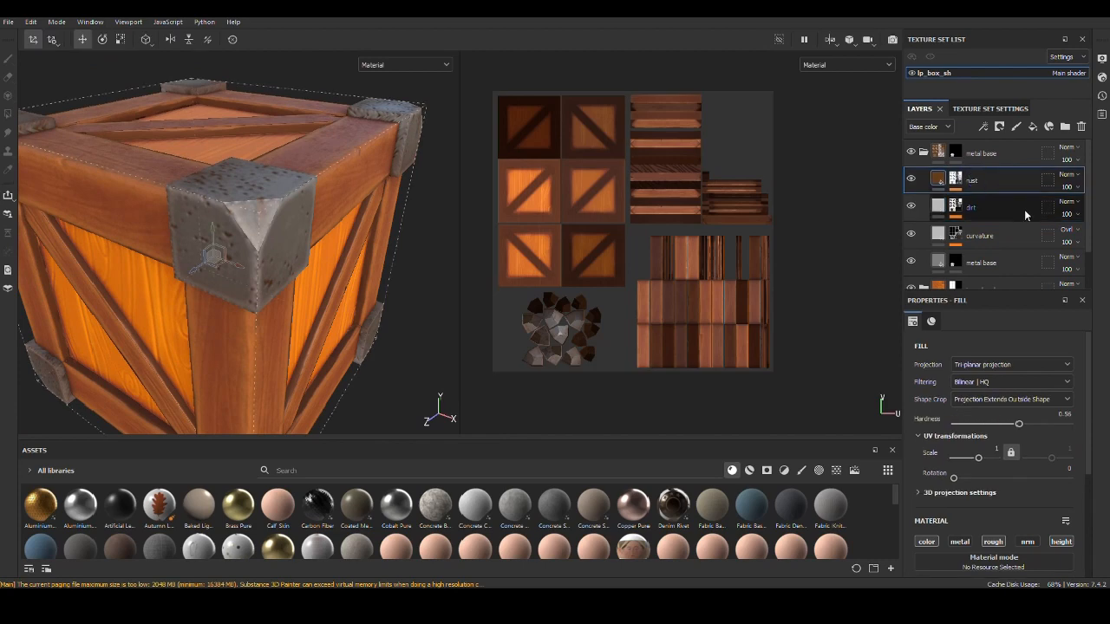
Step: Reduce the rust layer's opacity to 43 and set its height to about -0.012
mouse_move(375, 323)
left_mouse_down("alt")
mouse_move(191, 251)
mouse_move(373, 303)
left_mouse_up("alt")
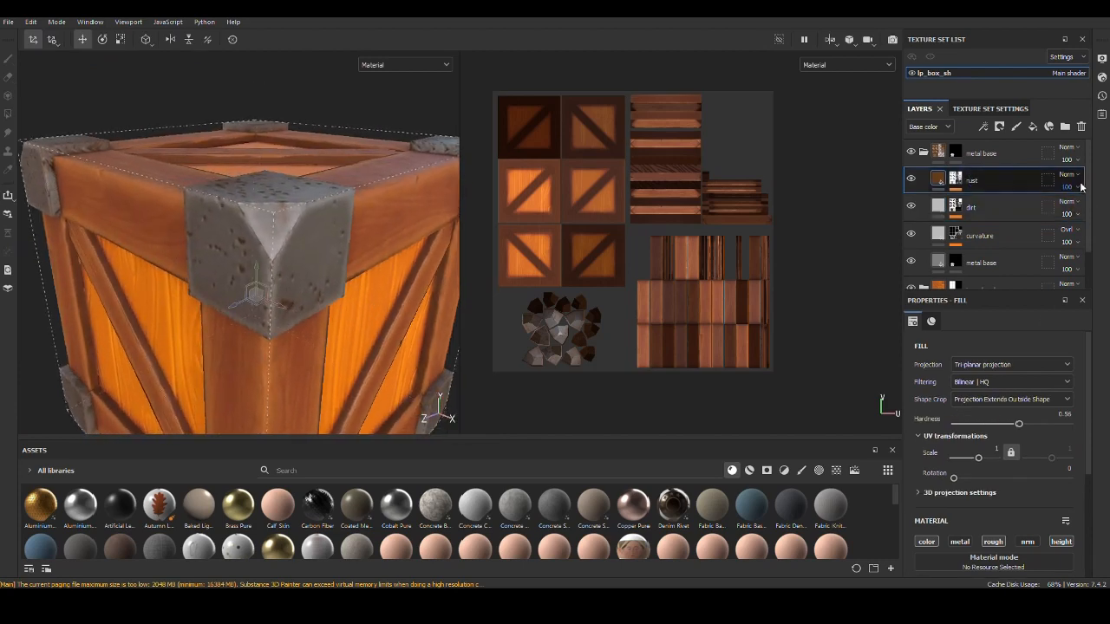
left_click(1077, 187)
left_click(1078, 208)
left_click_drag(286, 295, 267, 214, "alt")
scroll(289, 280, "down", 3)
scroll(290, 284, "up", 3)
scroll(1041, 473, "down", 4)
left_click_drag(982, 549, 985, 545)
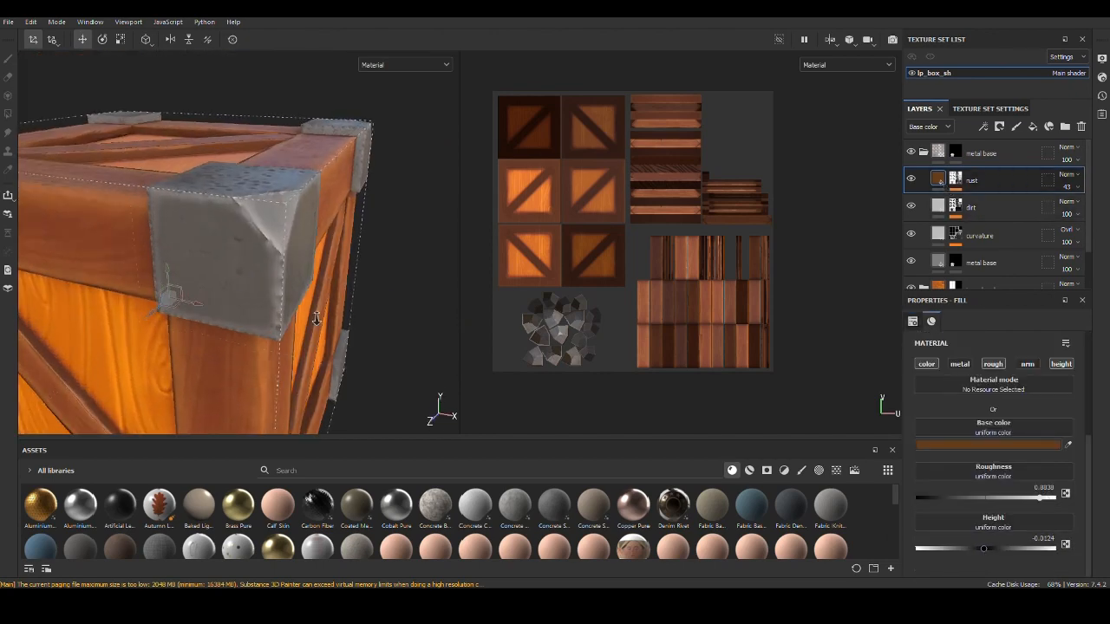
Step: Set the rust layer's metallic value to about 0.44 and its roughness to about 0.37
left_click_drag(260, 260, 186, 186, "alt")
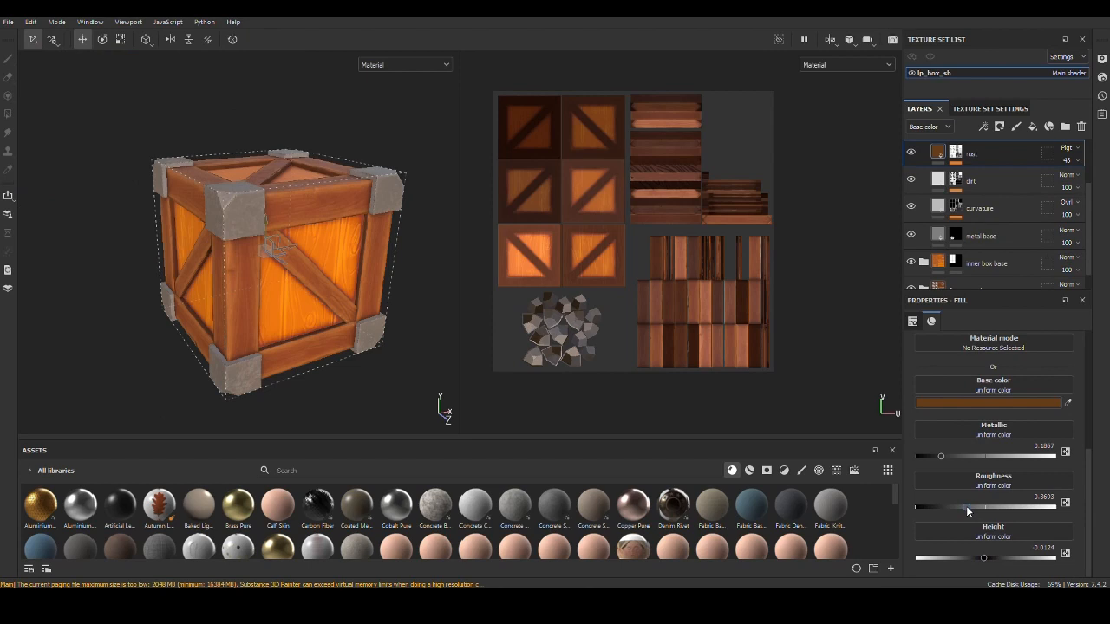
left_click_drag(971, 455, 981, 456)
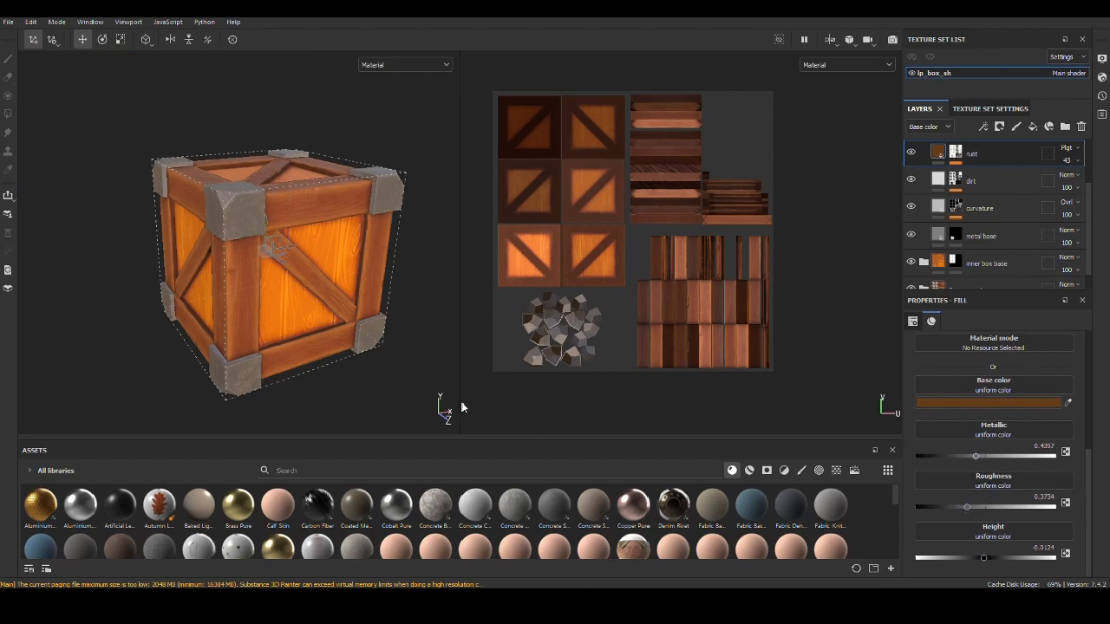
scroll(997, 216, "up", 3)
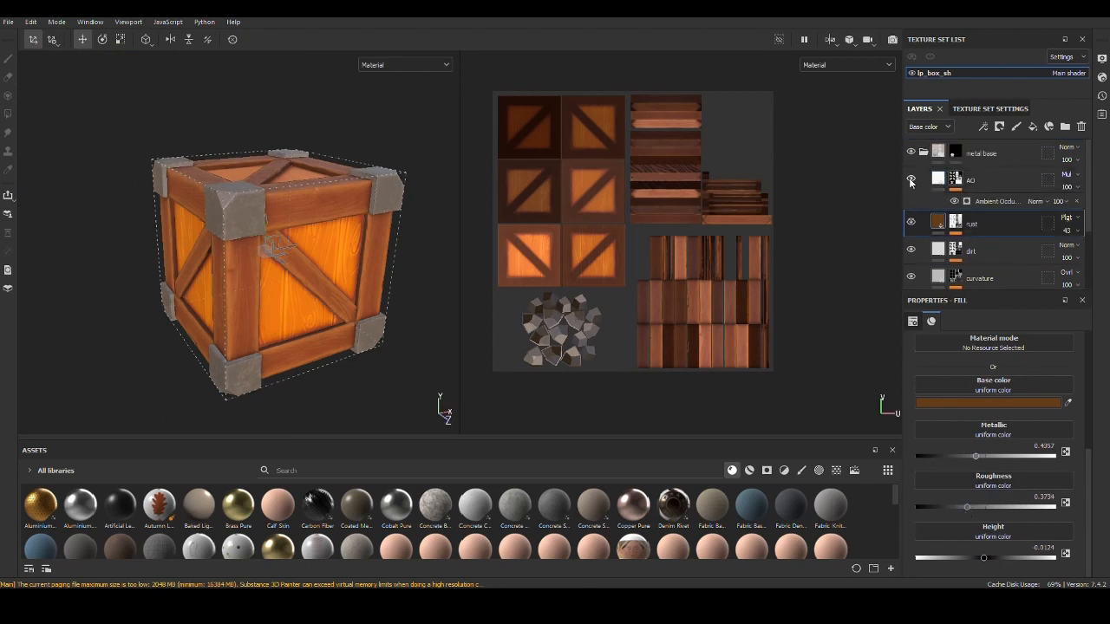
left_click(923, 153)
left_click(923, 152)
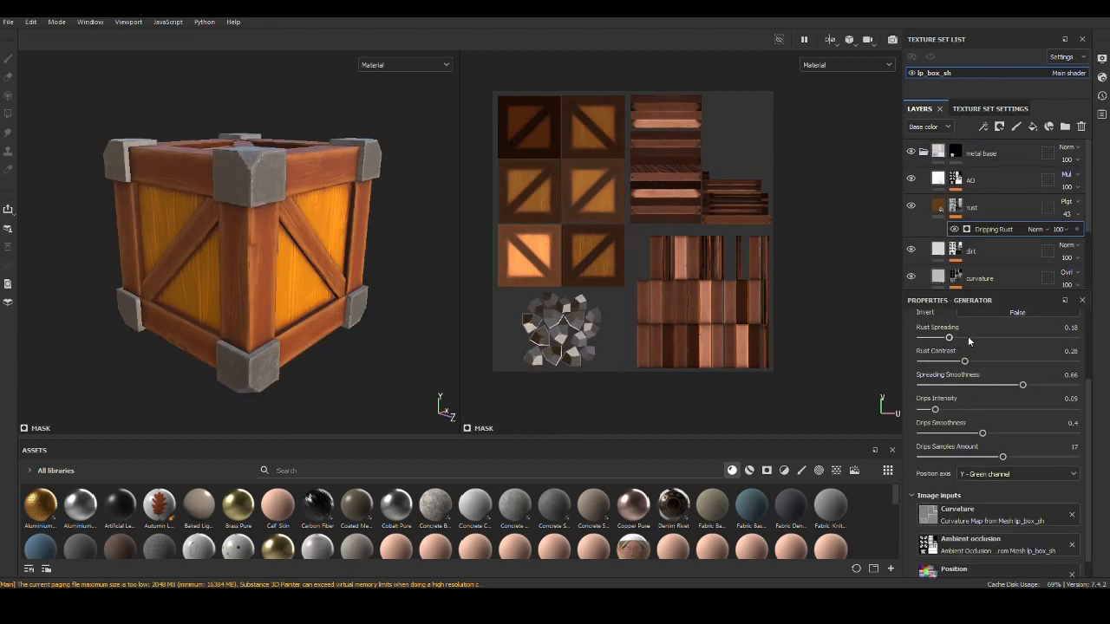
Step: Try a rust spreading of 0.39 on the rust layer's Dripping Rust generator, and restore it to 0.18
left_click_drag(968, 341, 980, 337)
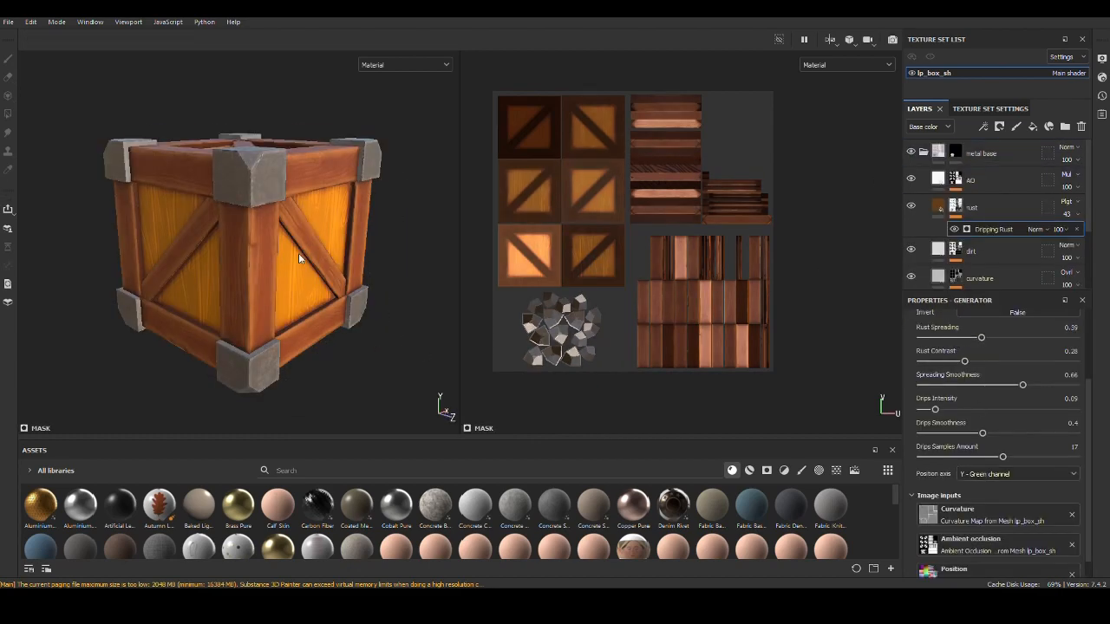
left_click_drag(298, 253, 301, 184, "alt")
left_click_drag(981, 337, 950, 338)
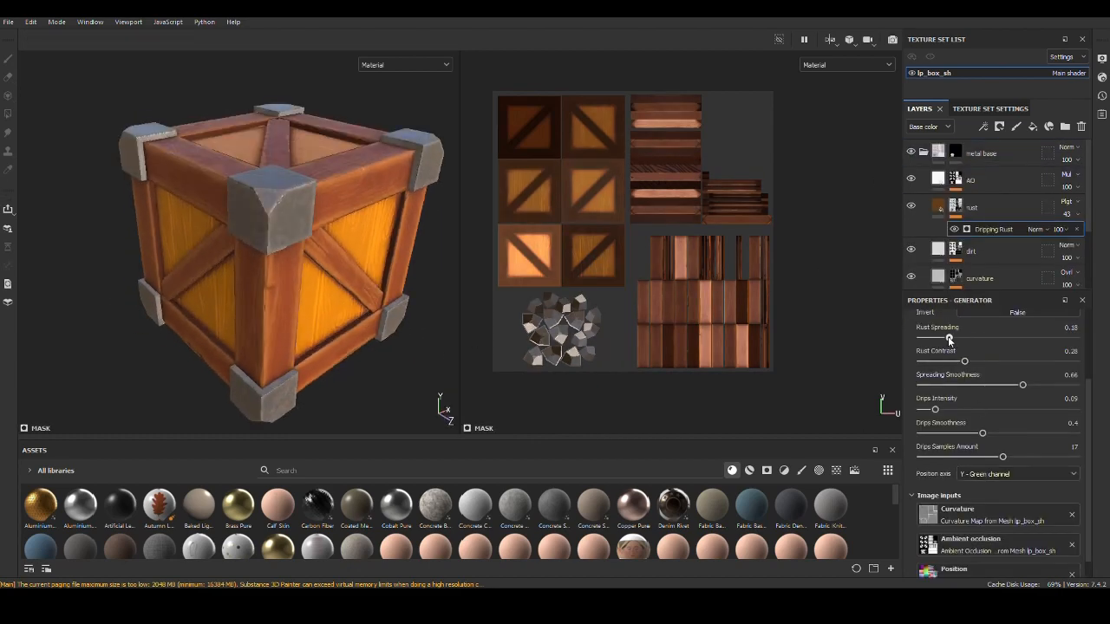
Step: Preview the crate in an Iray render and return to the painting view
left_click_drag(315, 243, 396, 307, "alt")
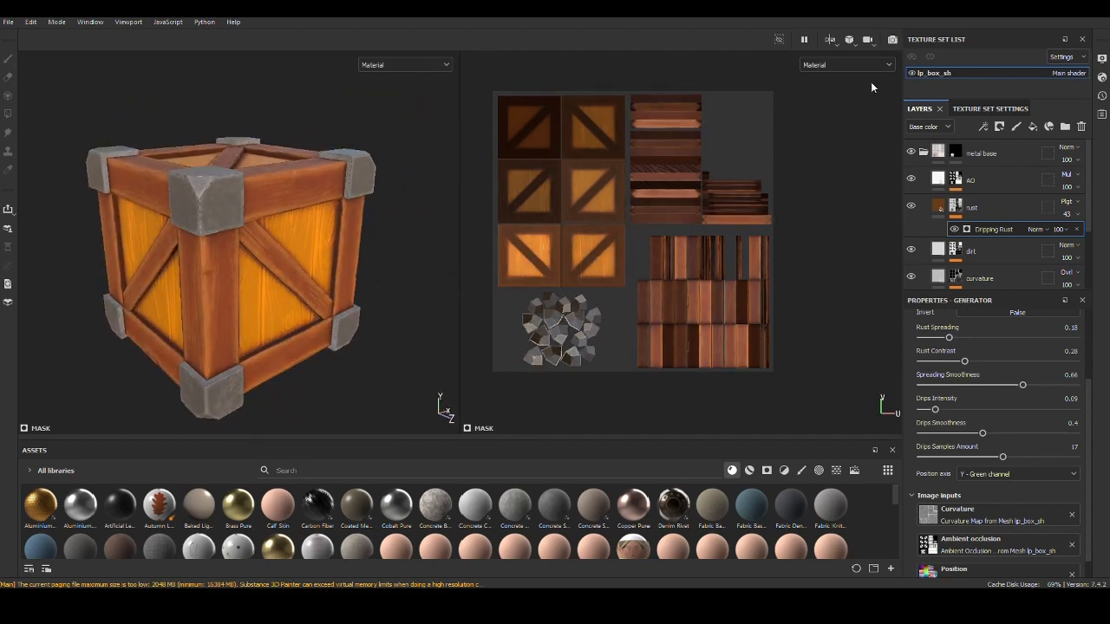
left_click(892, 39)
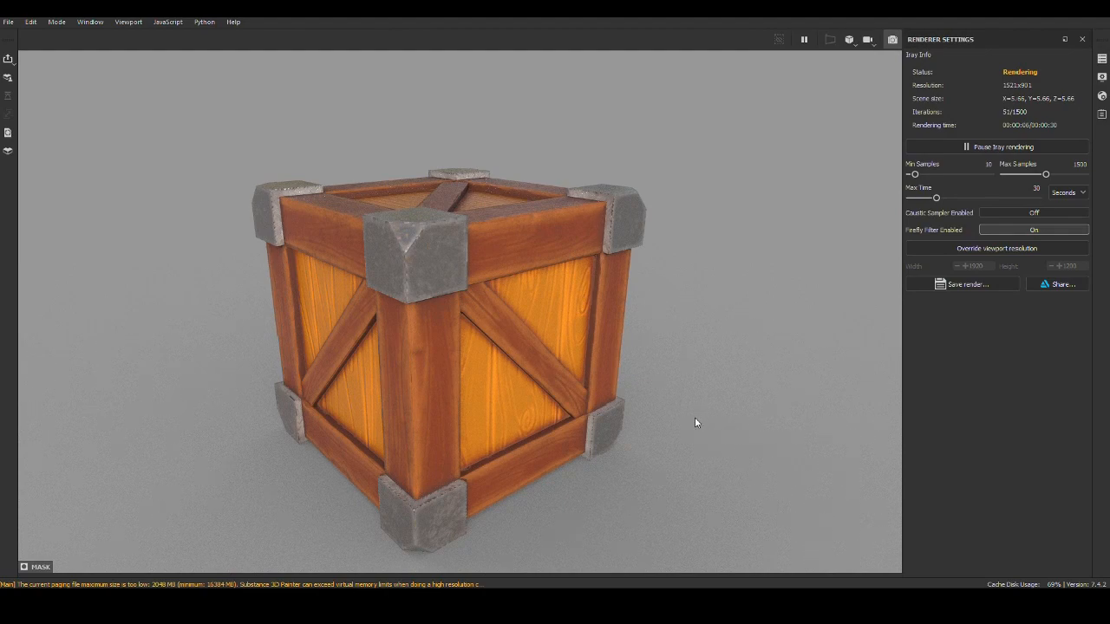
left_click(892, 39)
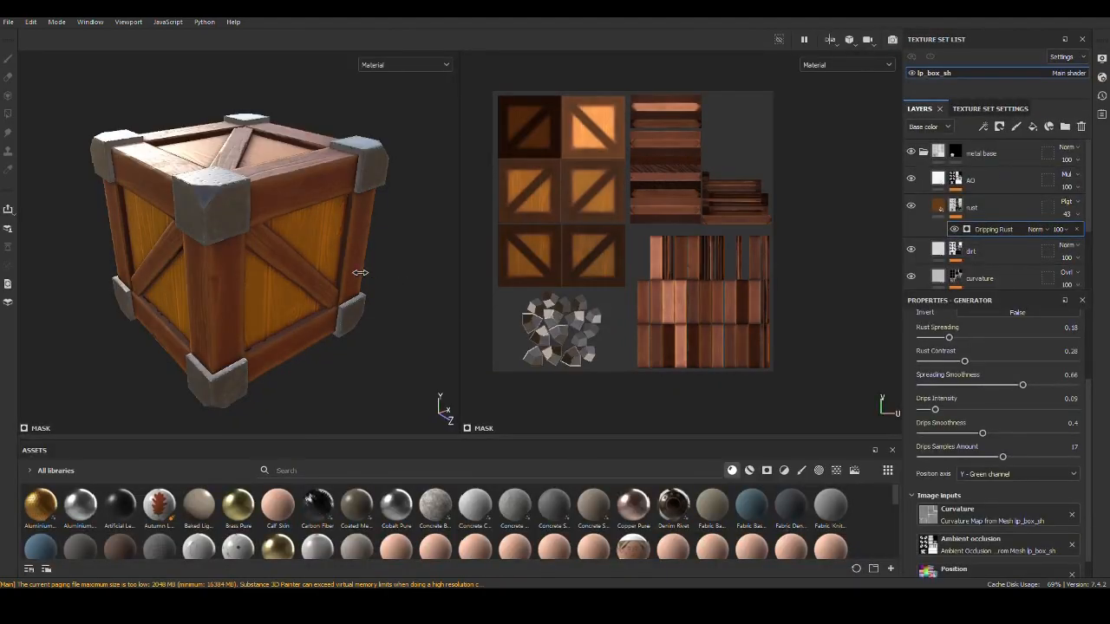
Step: Rotate the environment lighting so the crate's shadow falls diagonally behind it, and render the crate again in Iray
right_click_drag(359, 272, 324, 261, "shift")
left_click(892, 39)
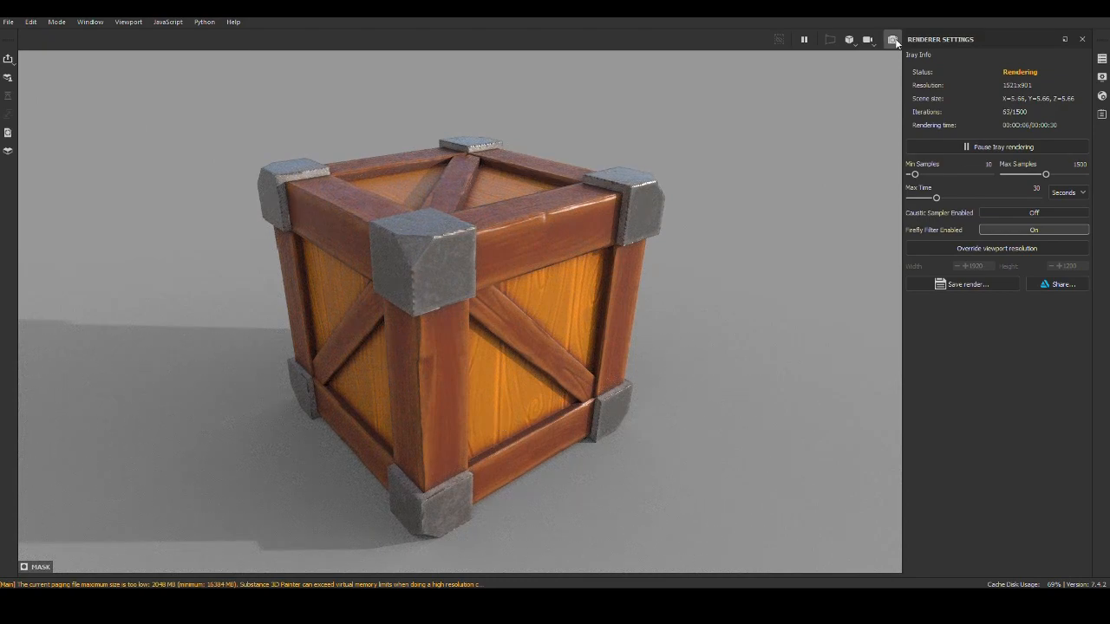
left_click(1101, 76)
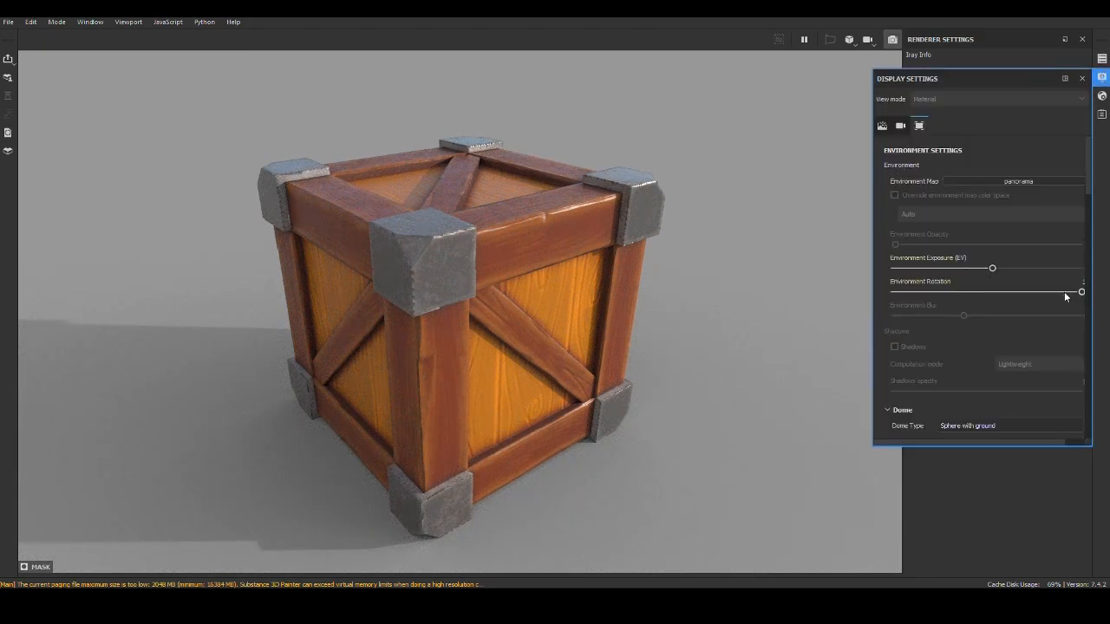
left_click_drag(1065, 297, 1053, 295)
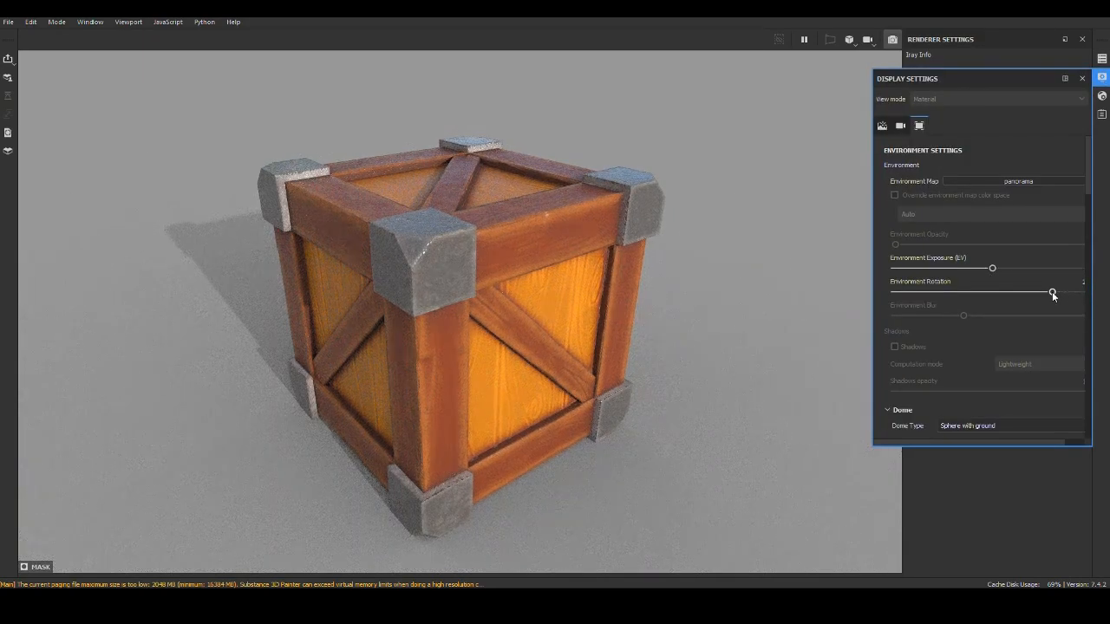
left_click(1082, 78)
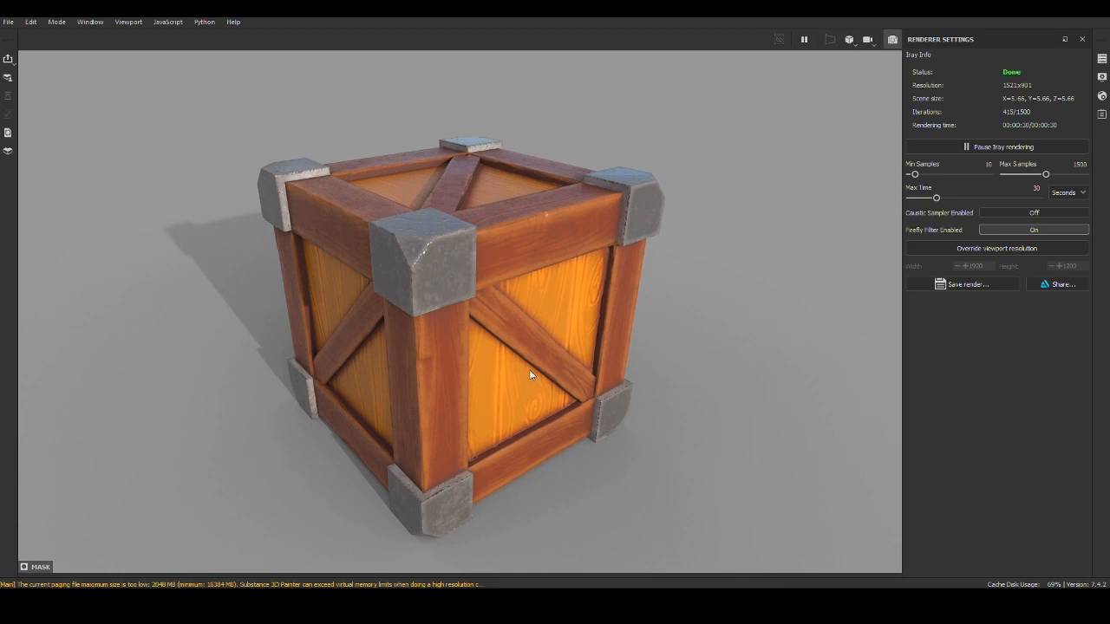
Step: Save the Iray render as a new image with the number in its file name changed to 3, and return to the painting view
left_click(961, 283)
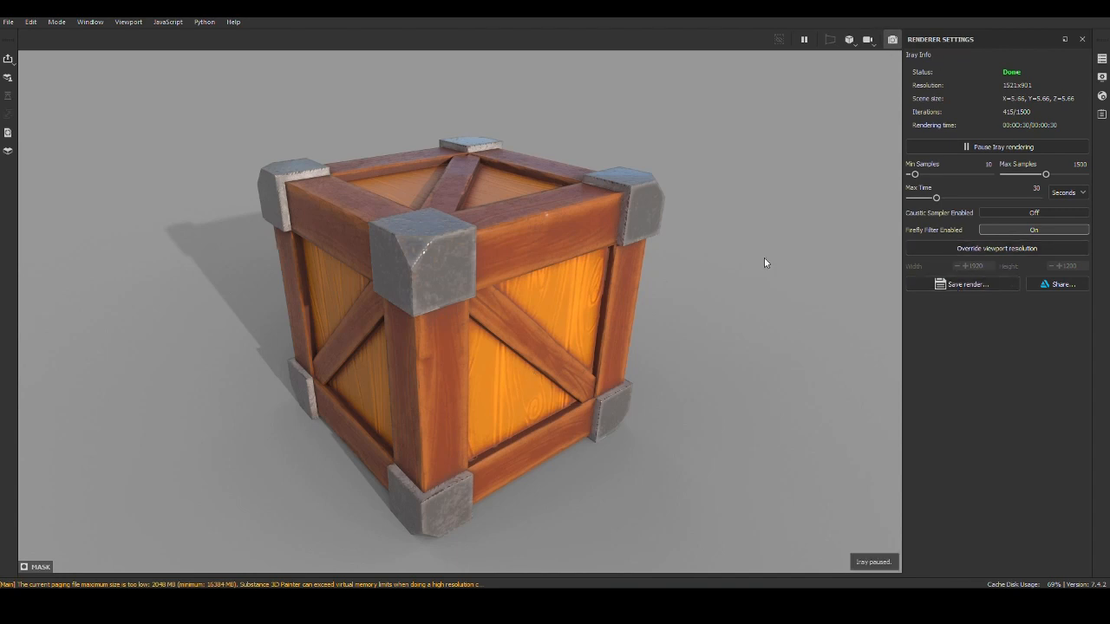
left_click(250, 165)
left_click(203, 285)
left_click(203, 285)
key("BackSpace")
type("3")
key("Return")
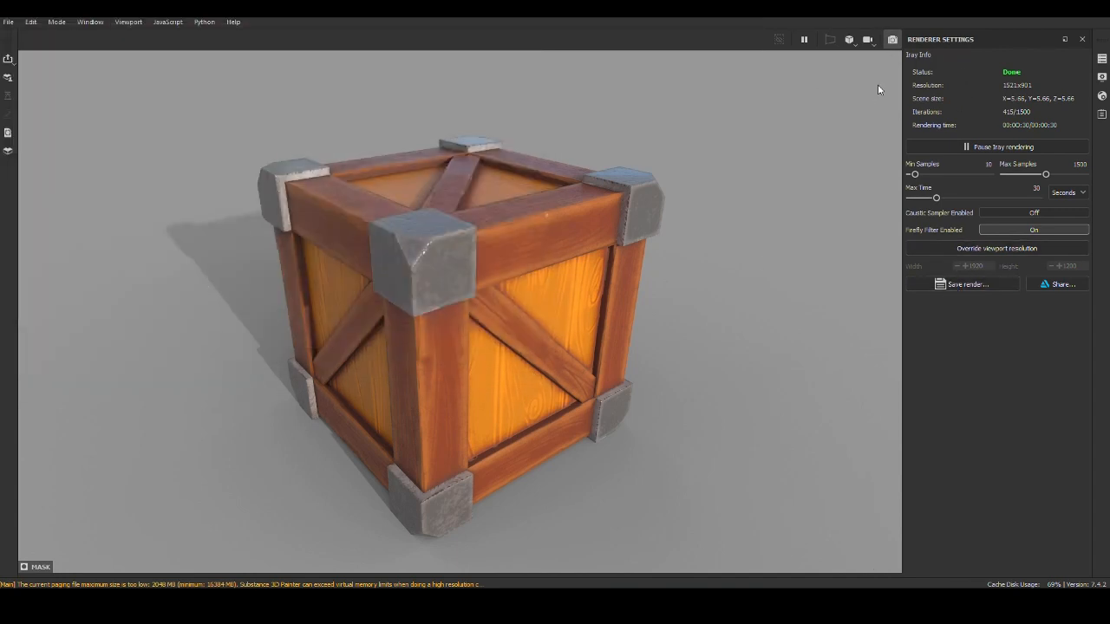
key("F10")
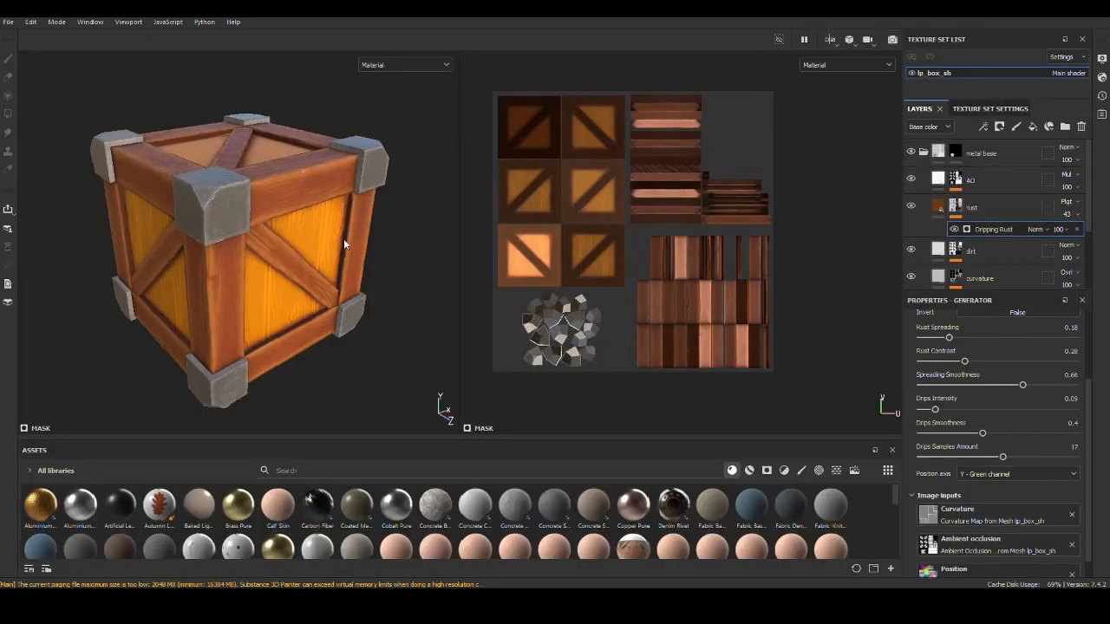
Step: Open the texture export settings and review the global parameters, the lp_box_sh output maps, the export list and the output templates
left_click(7, 22)
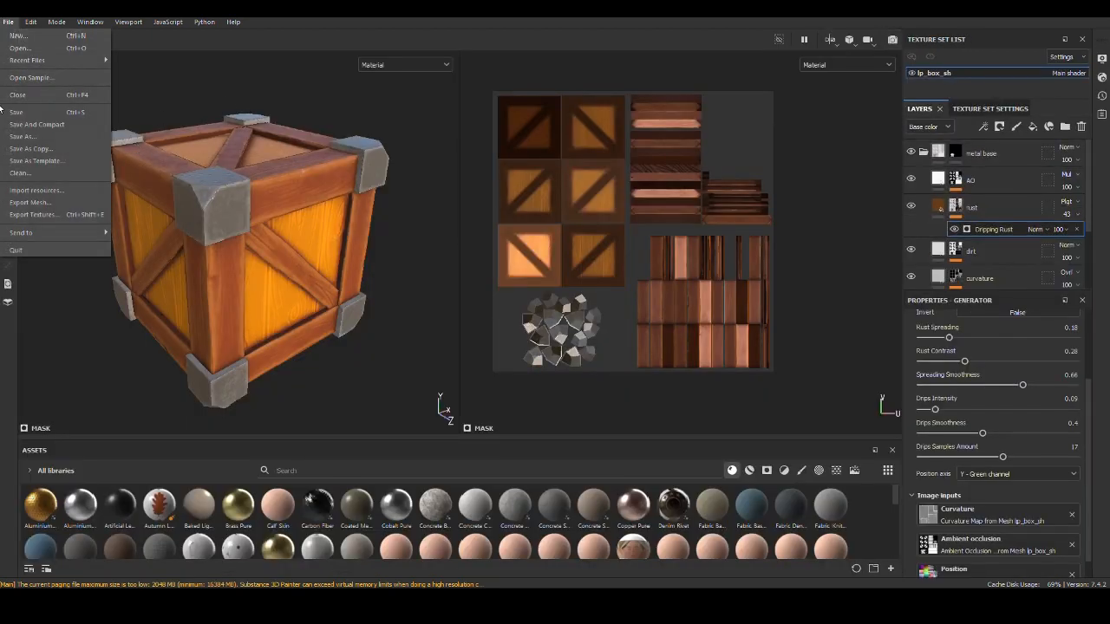
left_click(33, 215)
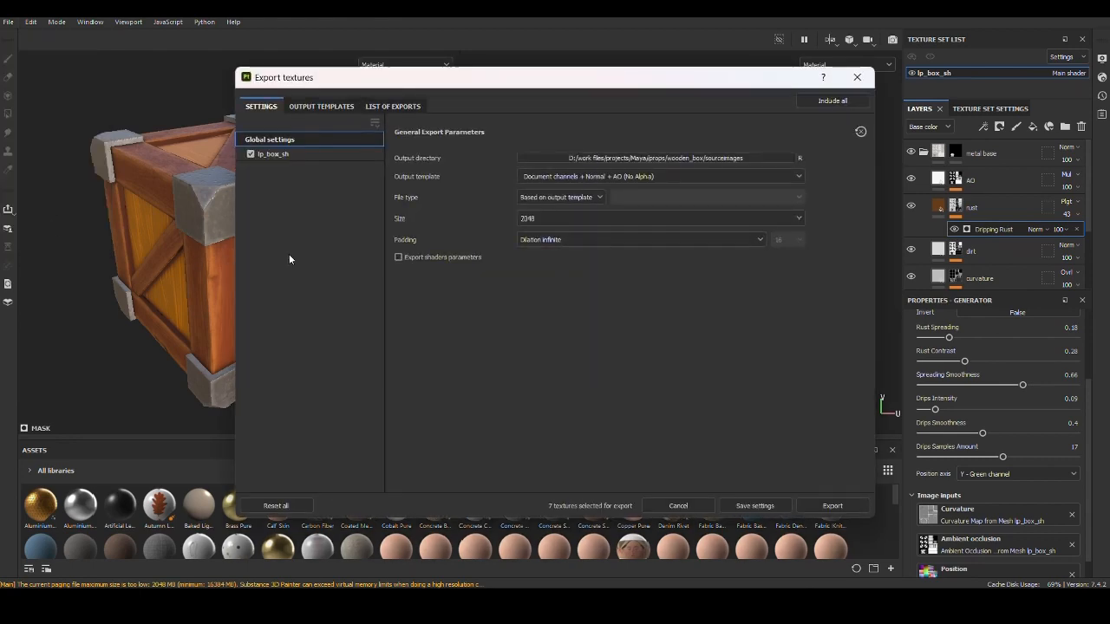
left_click(308, 155)
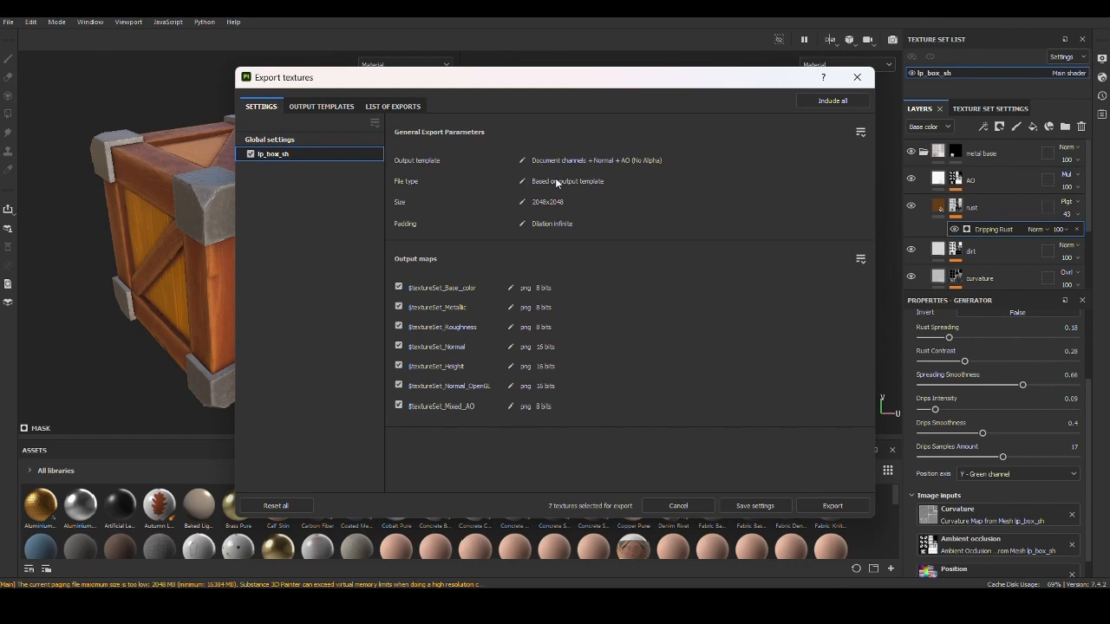
left_click(323, 137)
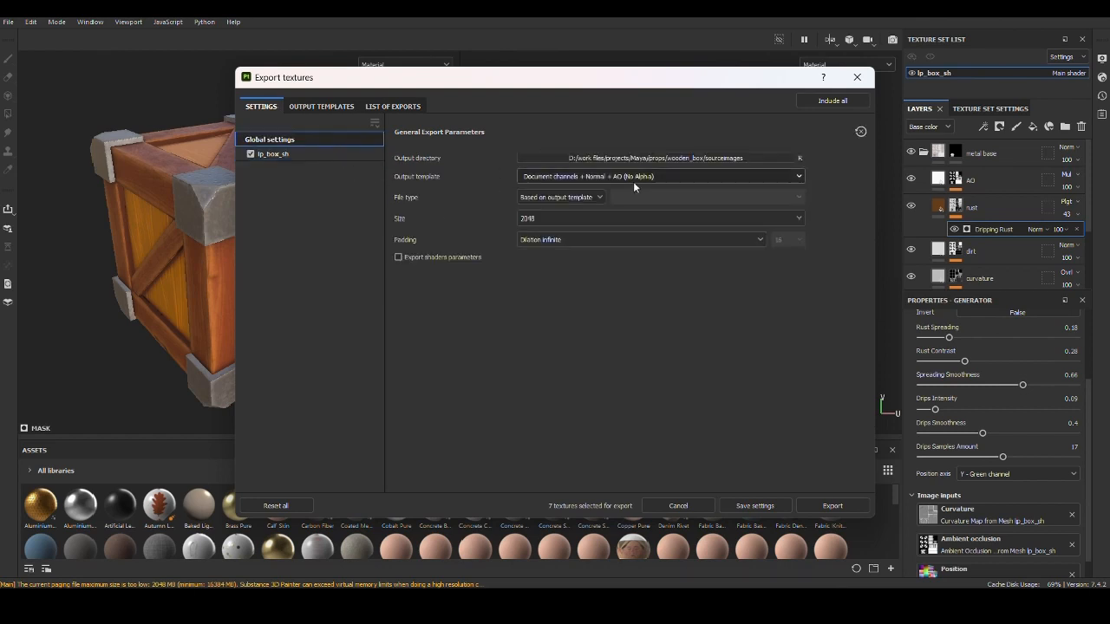
left_click(551, 218)
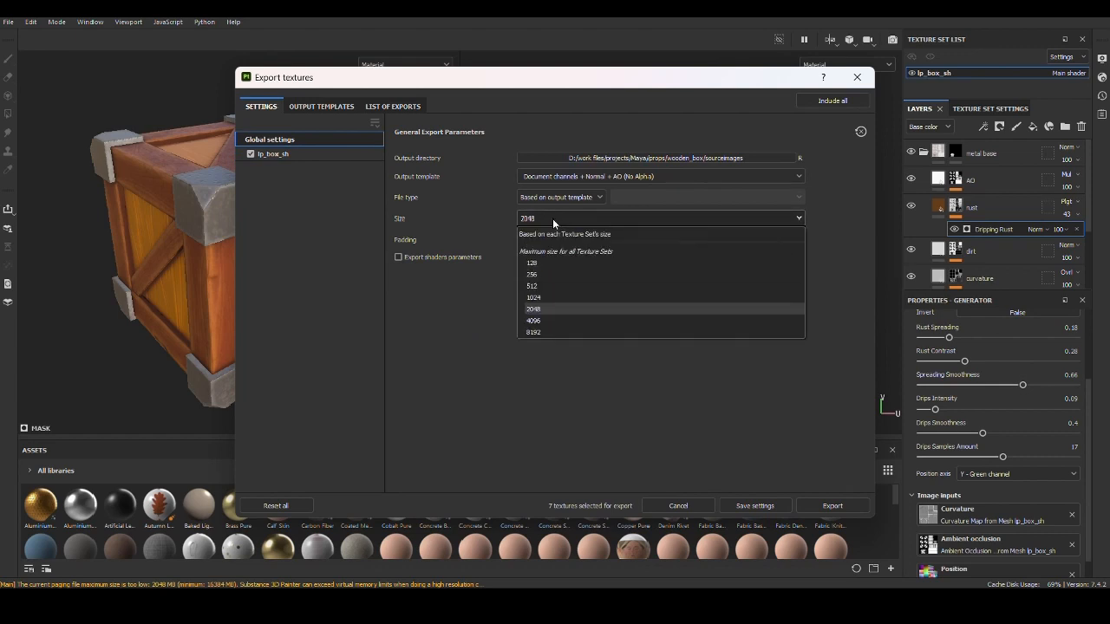
left_click(551, 219)
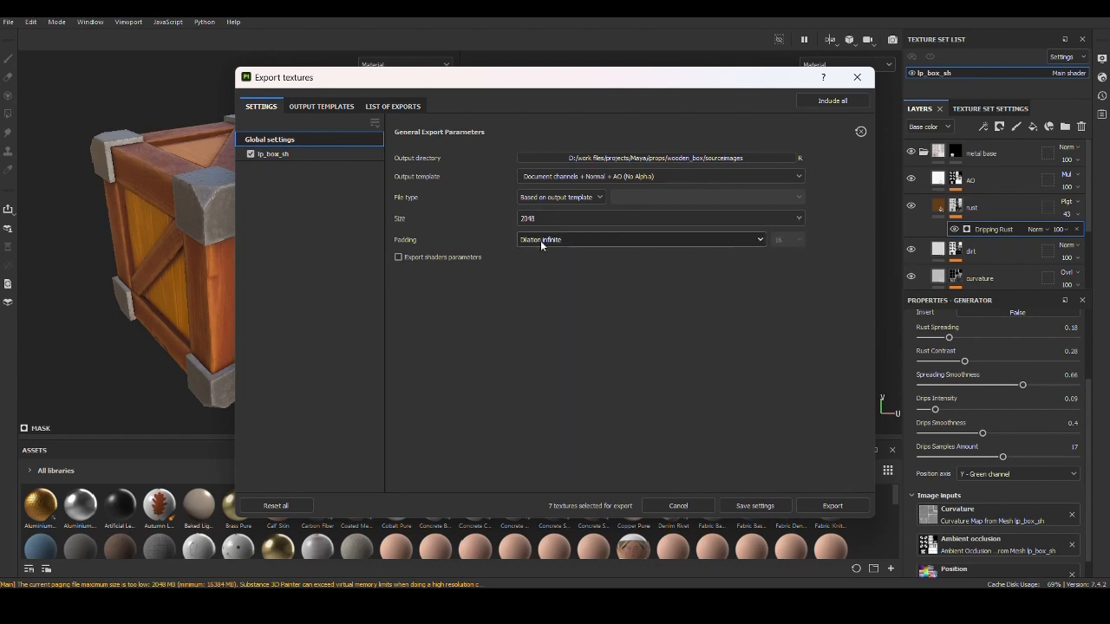
left_click(292, 156)
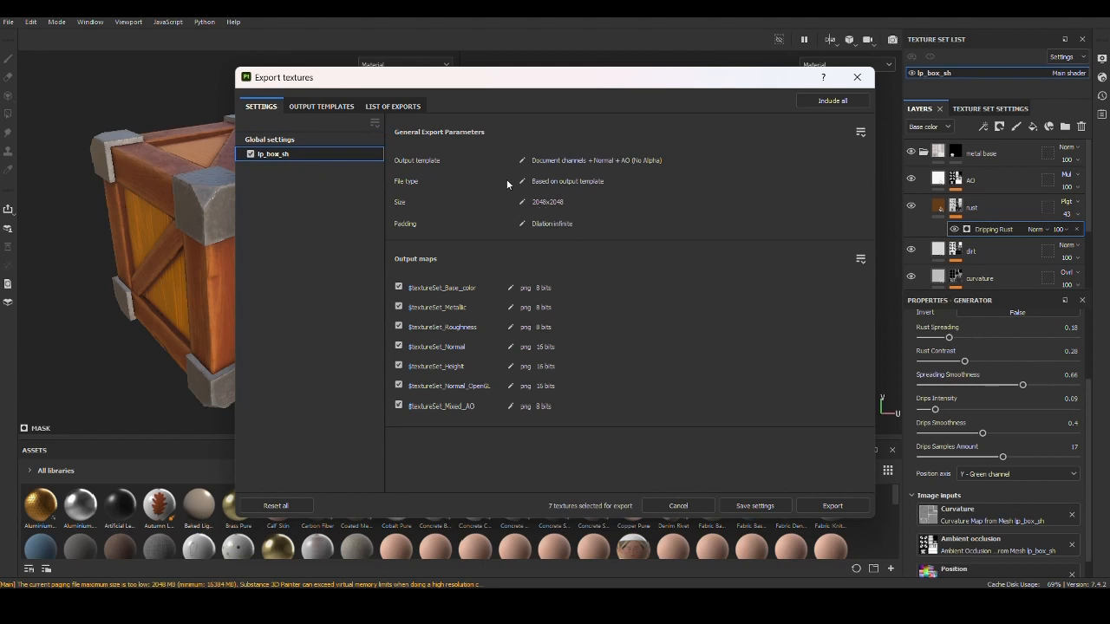
left_click(409, 107)
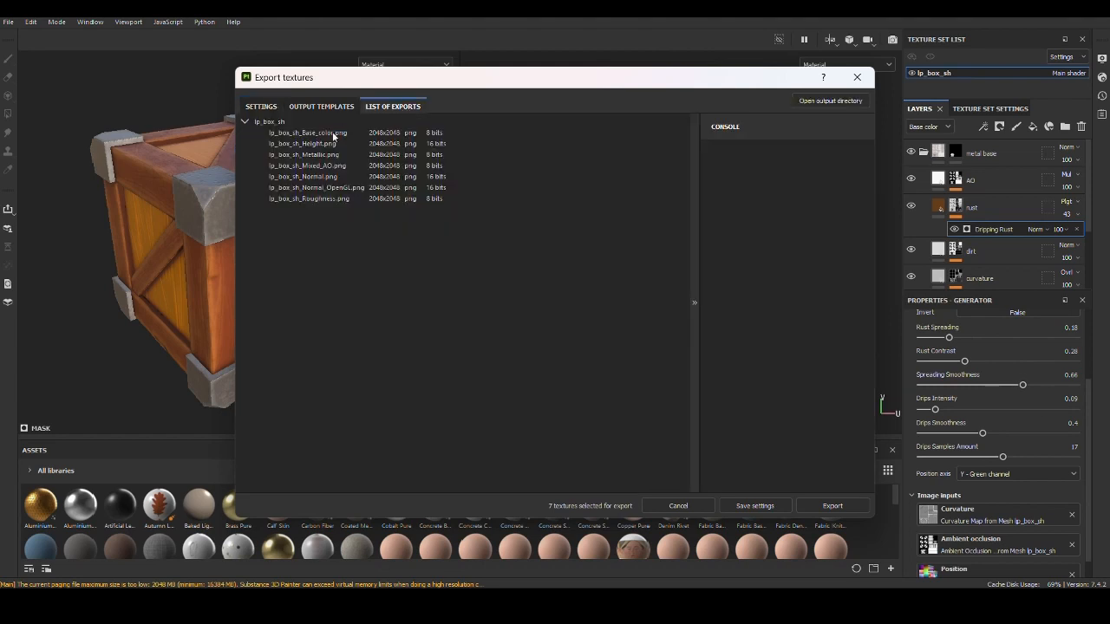
left_click(321, 107)
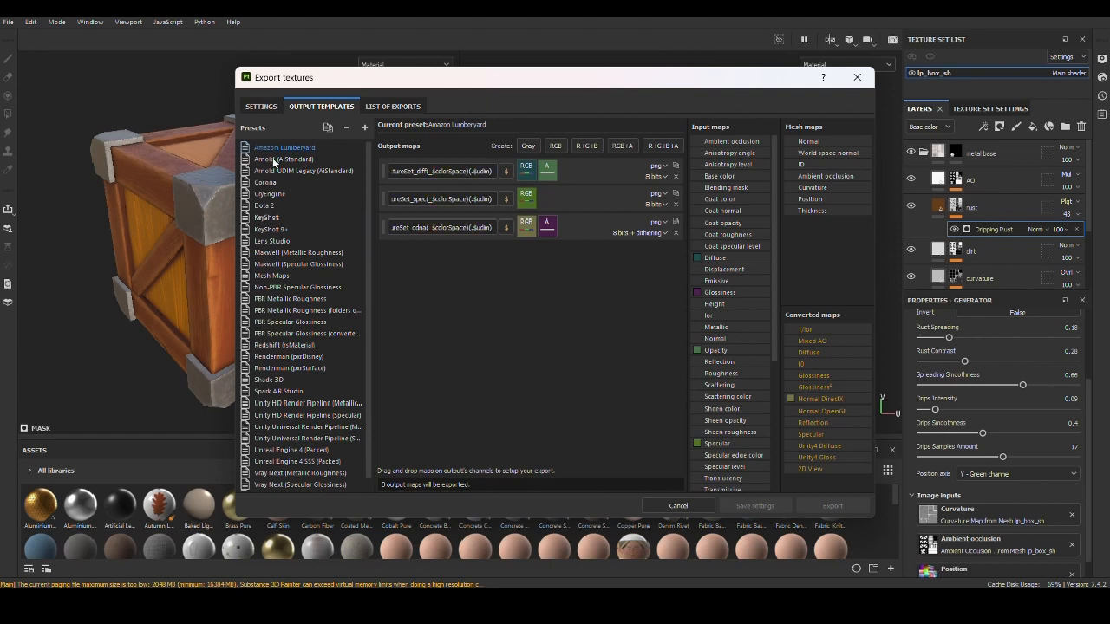
left_click(263, 105)
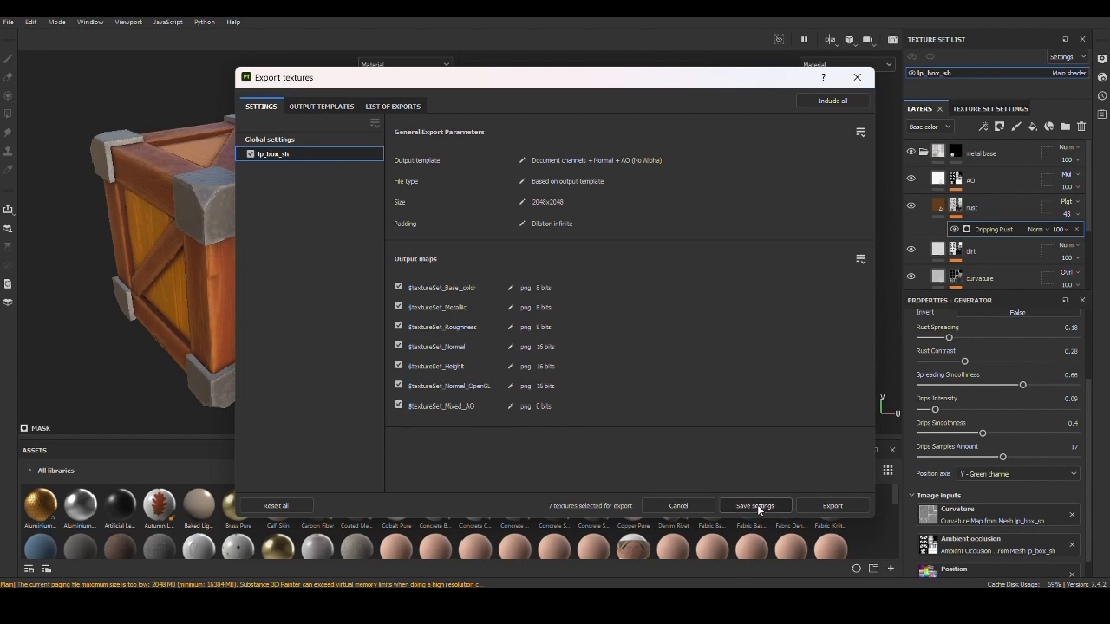
Step: Export the lp_box_sh textures and view the exported lp_box_sh_Base_color image from the output directory
left_click(820, 507)
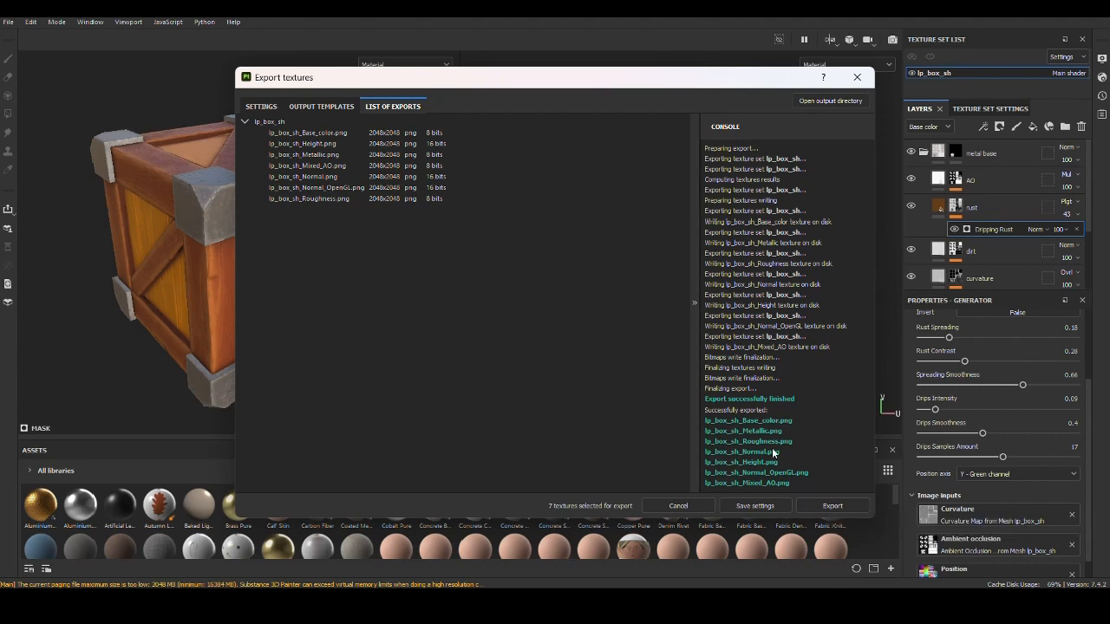
left_click(832, 101)
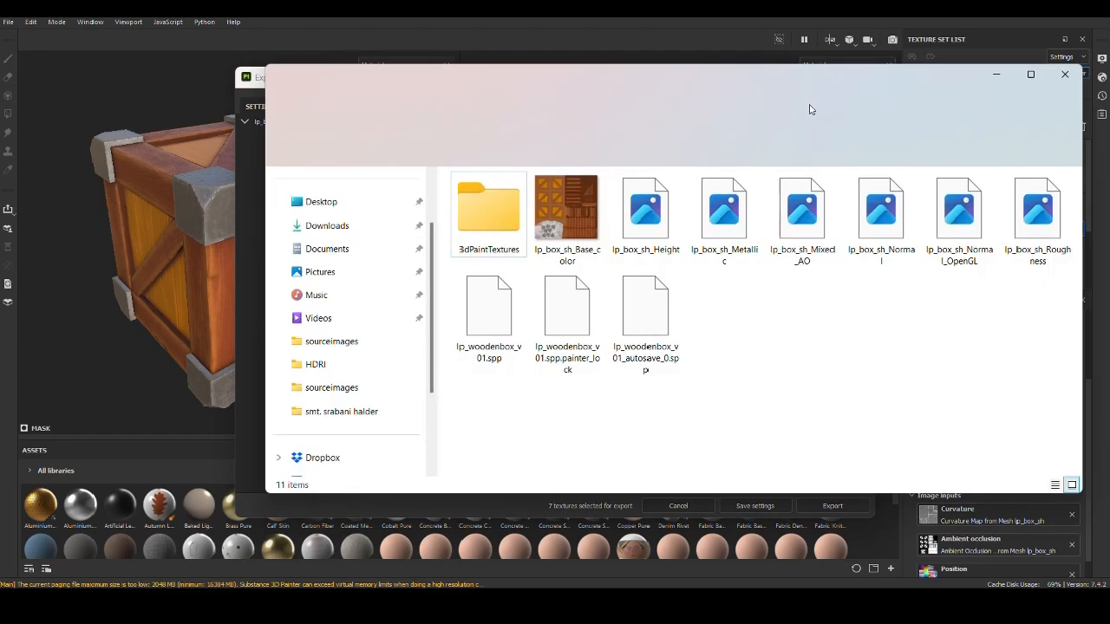
left_click(577, 224)
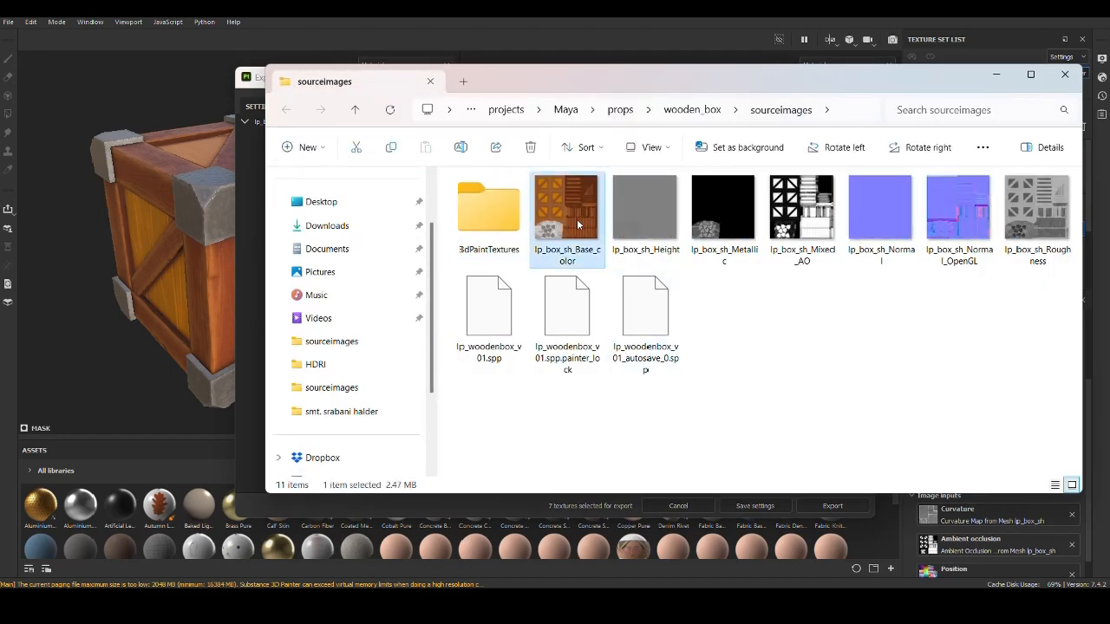
double_click(577, 223)
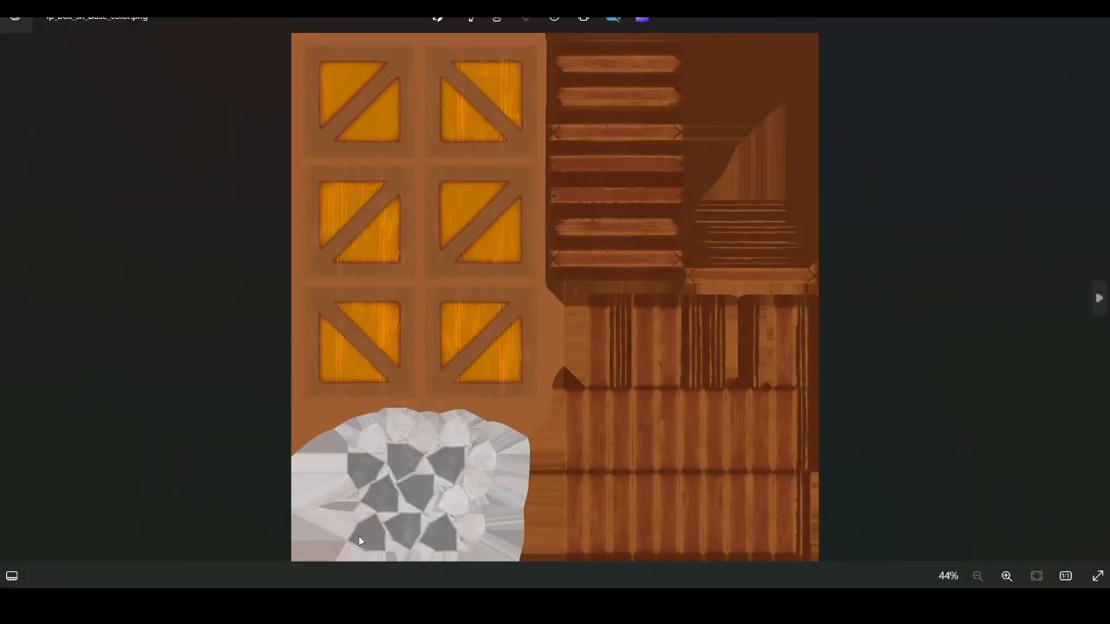
Step: Examine the exported lp_box_sh base color, height, metallic, mixed AO, normal, OpenGL normal and roughness images, and return to Substance 3D Painter
scroll(431, 488, "up", 1, "ctrl")
scroll(442, 489, "down", 1, "ctrl")
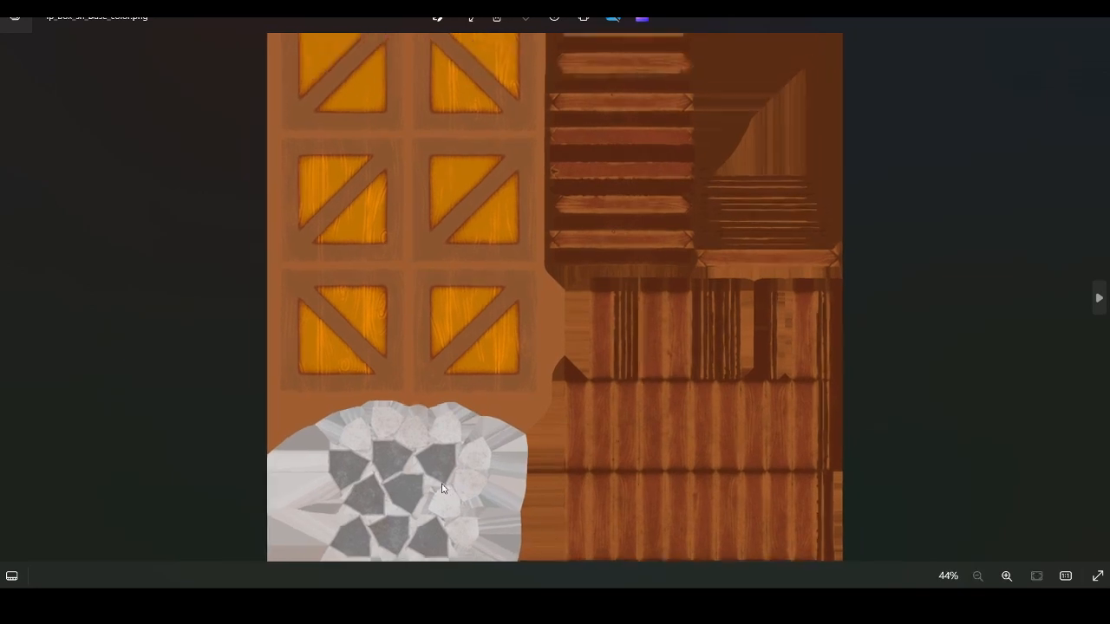
left_click(1099, 298)
left_click(1099, 299)
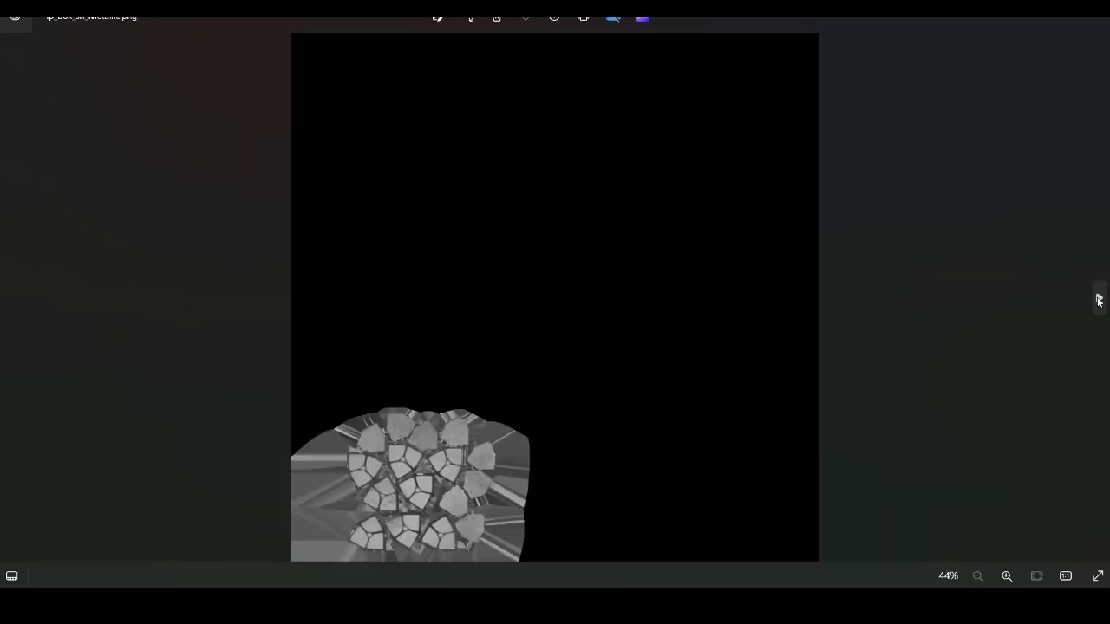
left_click(1098, 299)
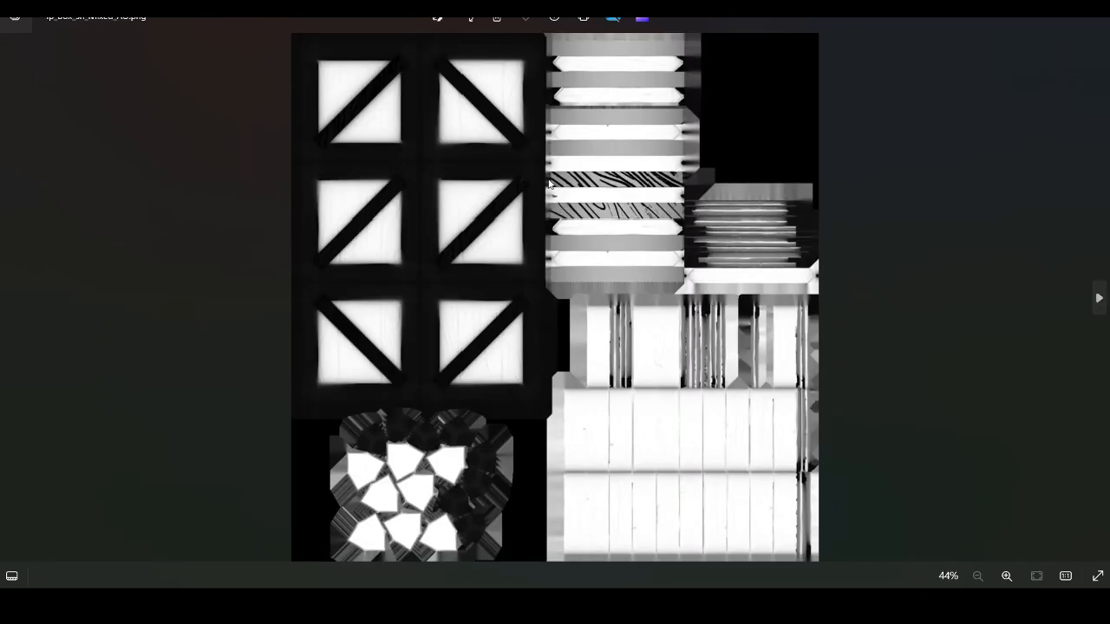
left_click(1096, 298)
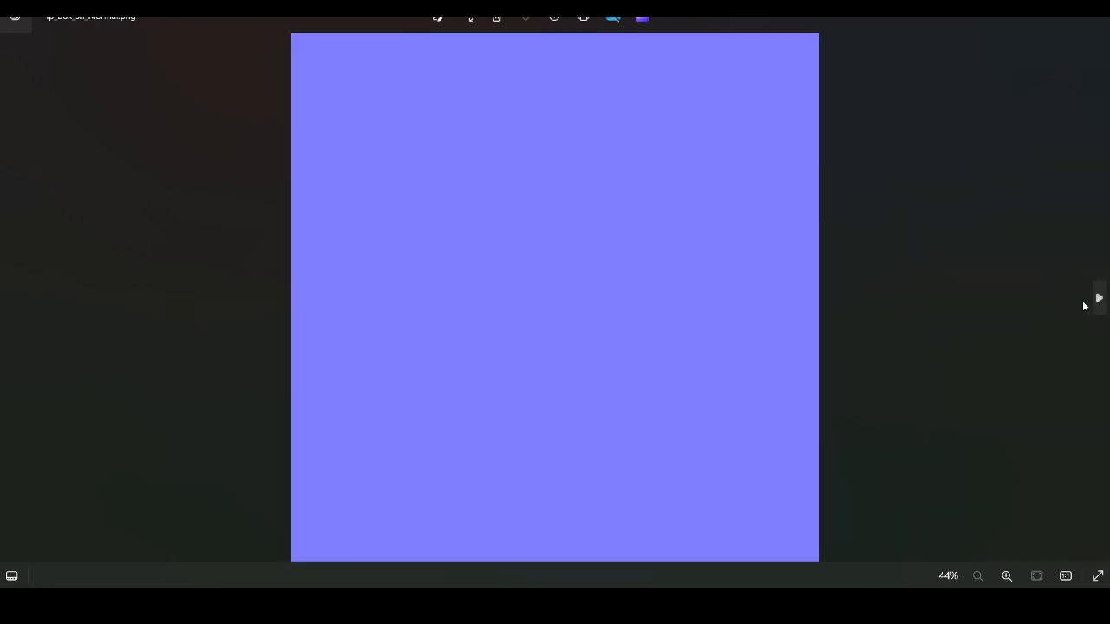
left_click(1097, 298)
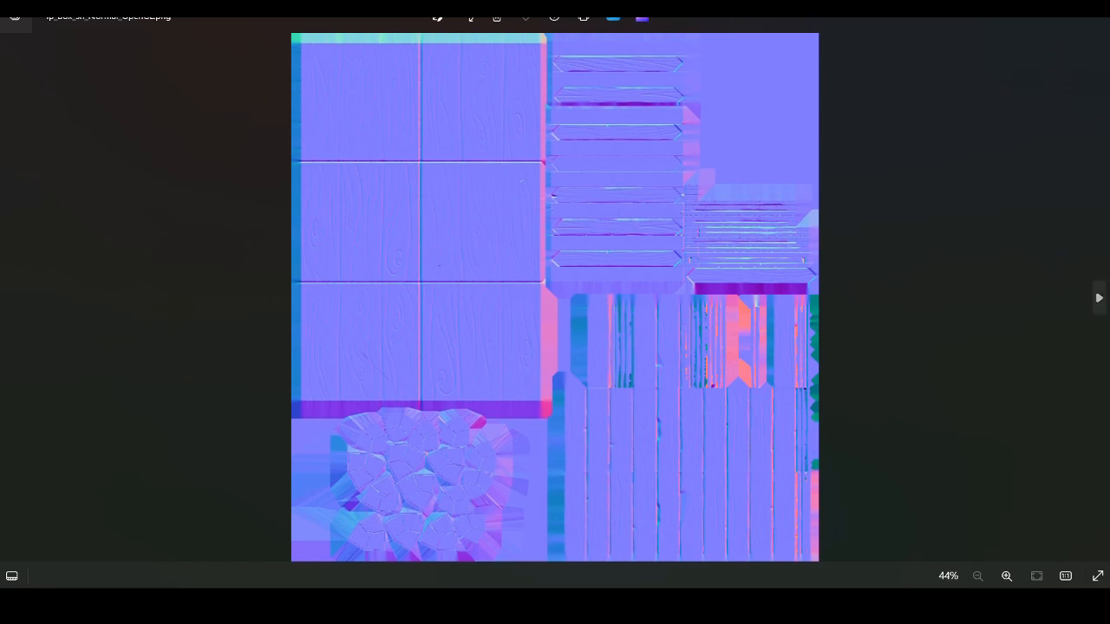
left_click(1098, 299)
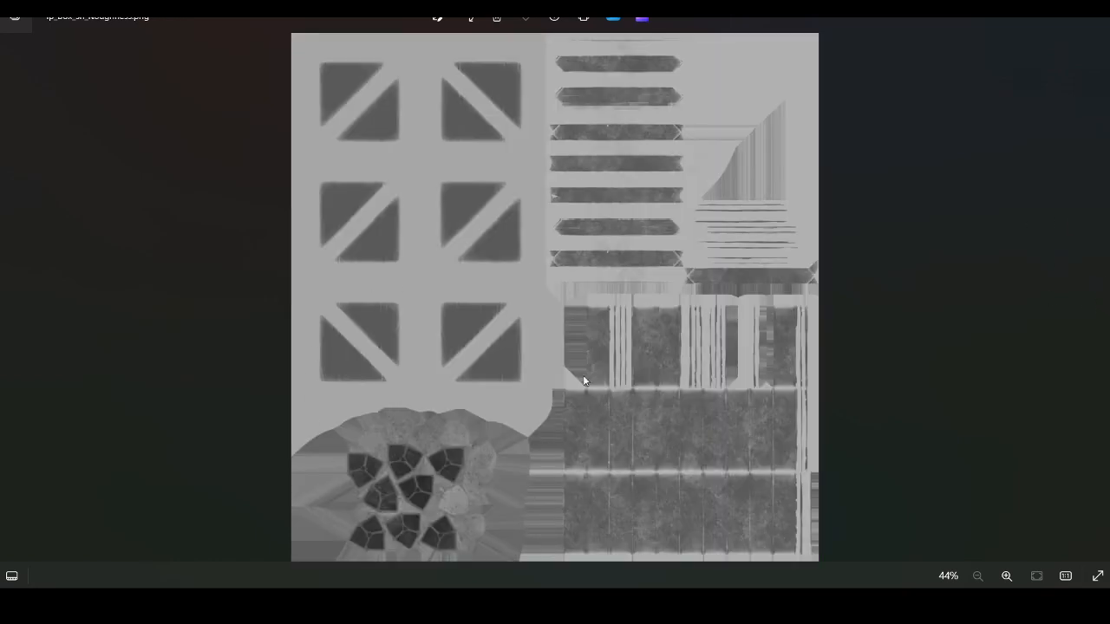
left_click(1094, 11)
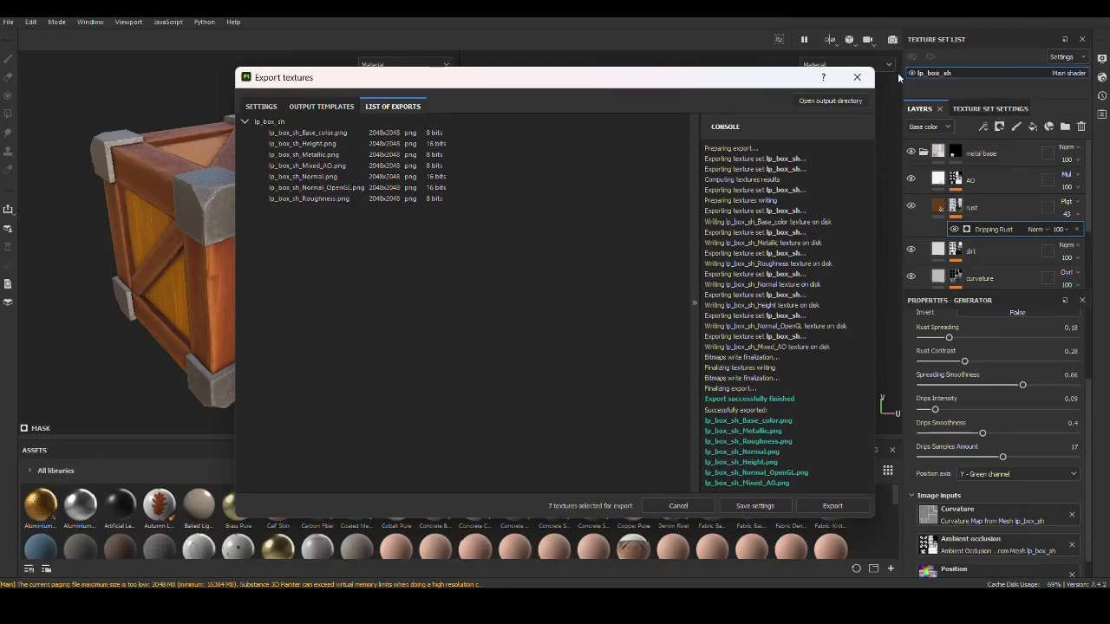
Step: Close the texture export window, collapse the metal base layer folder and save the project
left_click(857, 76)
left_click(923, 153)
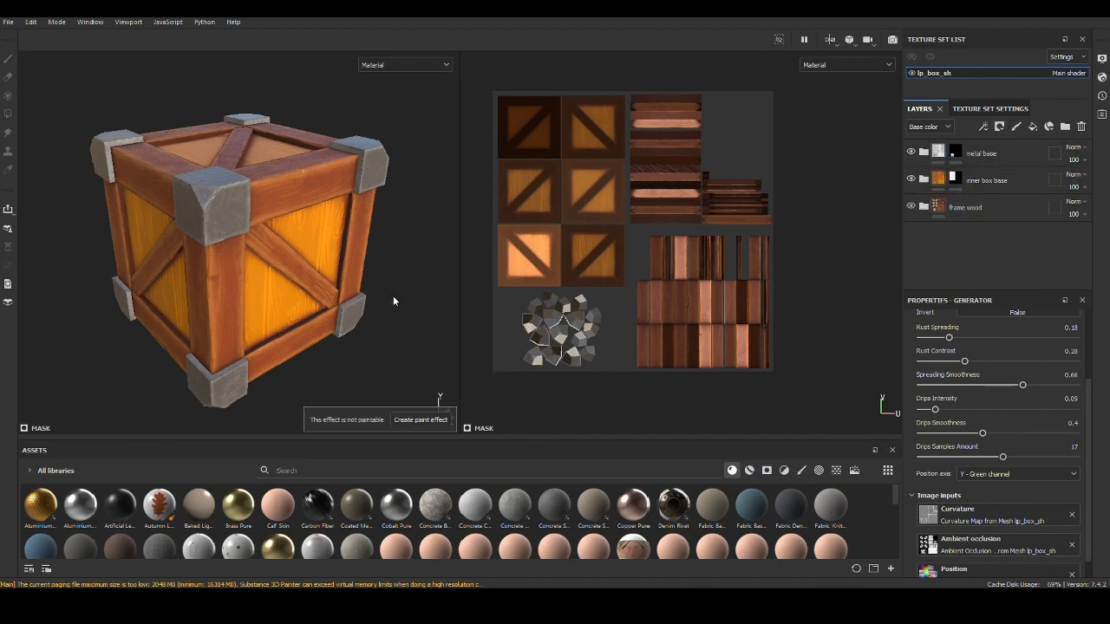
key("ctrl+s")
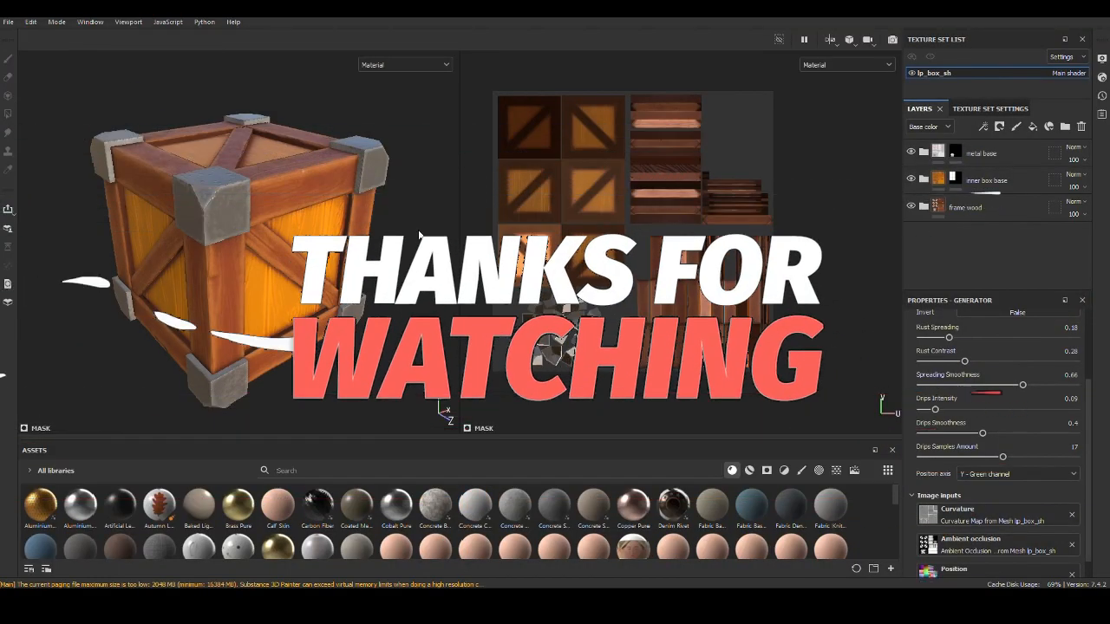